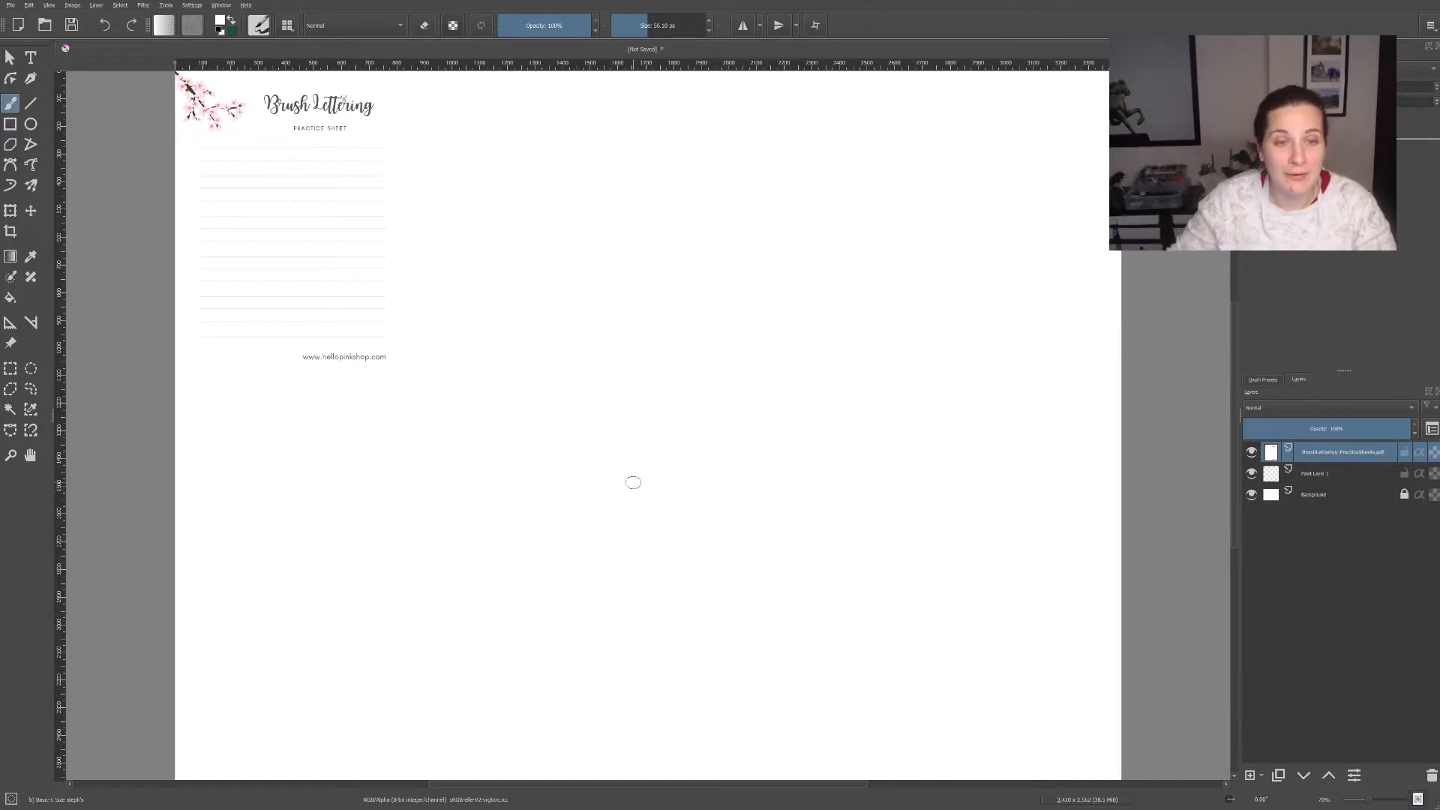
Examine the imported brush lettering practice sheet up close, from the web address at its foot to the title and ruled rows
scroll(632, 482, "up", 3)
scroll(637, 473, "up", 2)
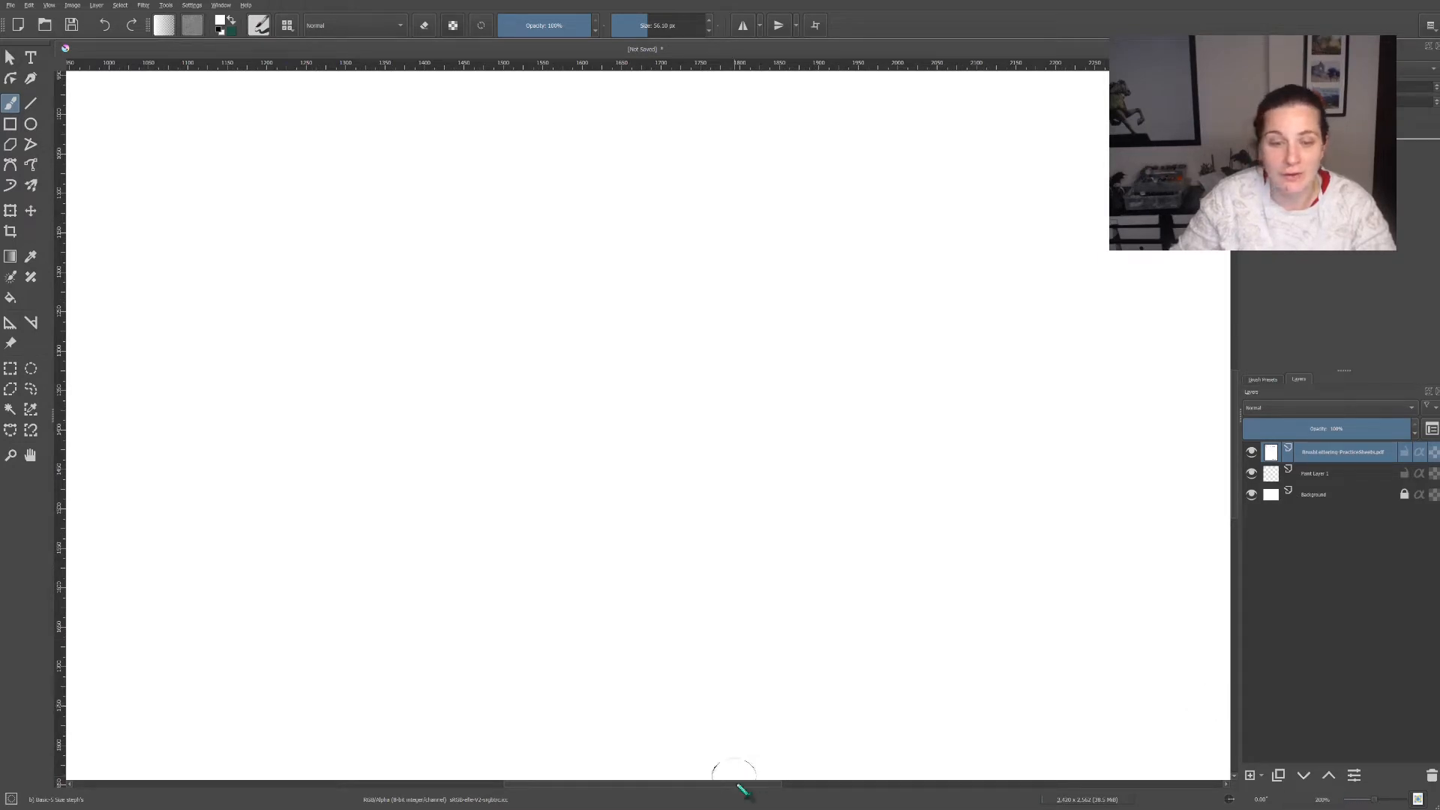
mouse_move(742, 785)
left_mouse_down()
mouse_move(485, 785)
mouse_move(539, 785)
left_mouse_up()
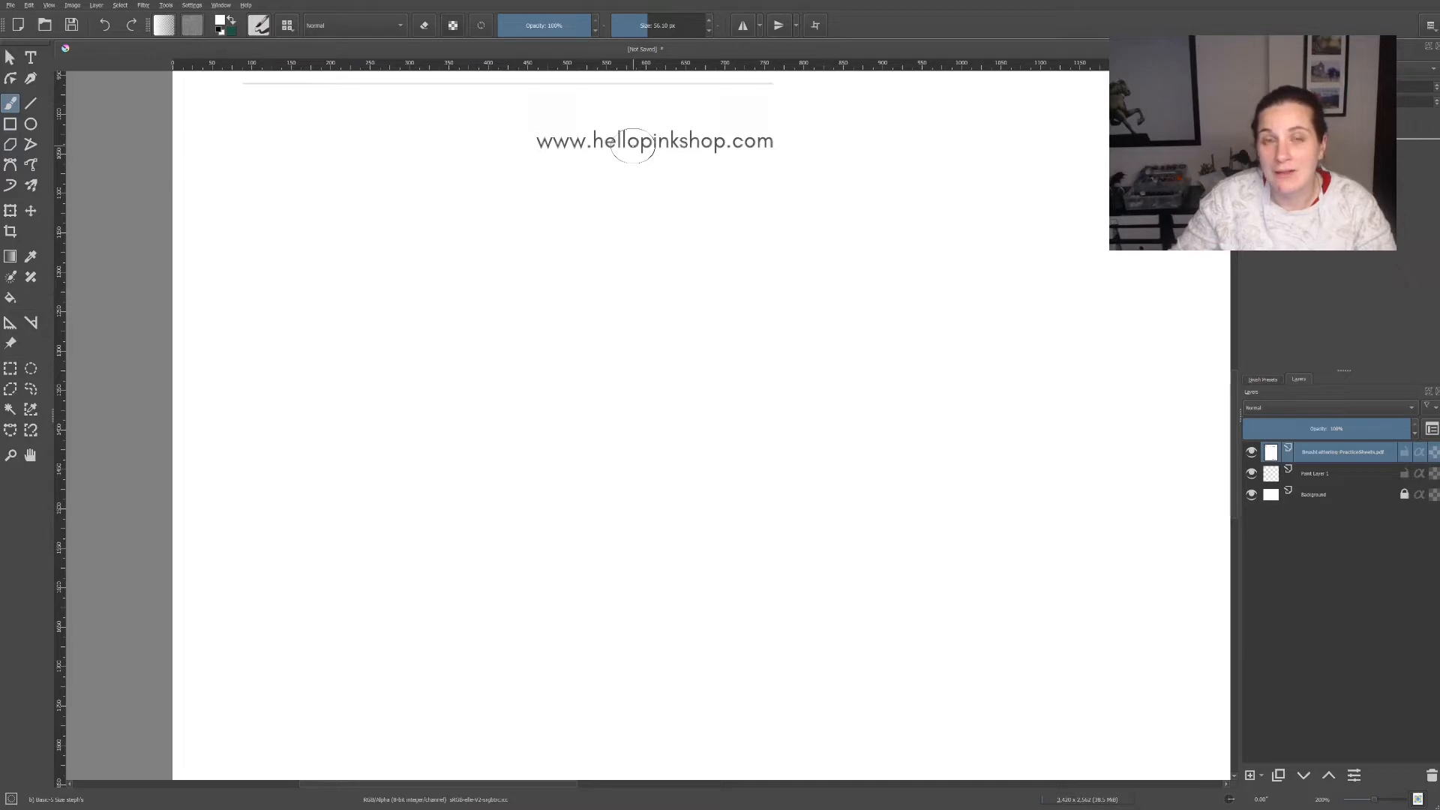
scroll(633, 145, "up", 4)
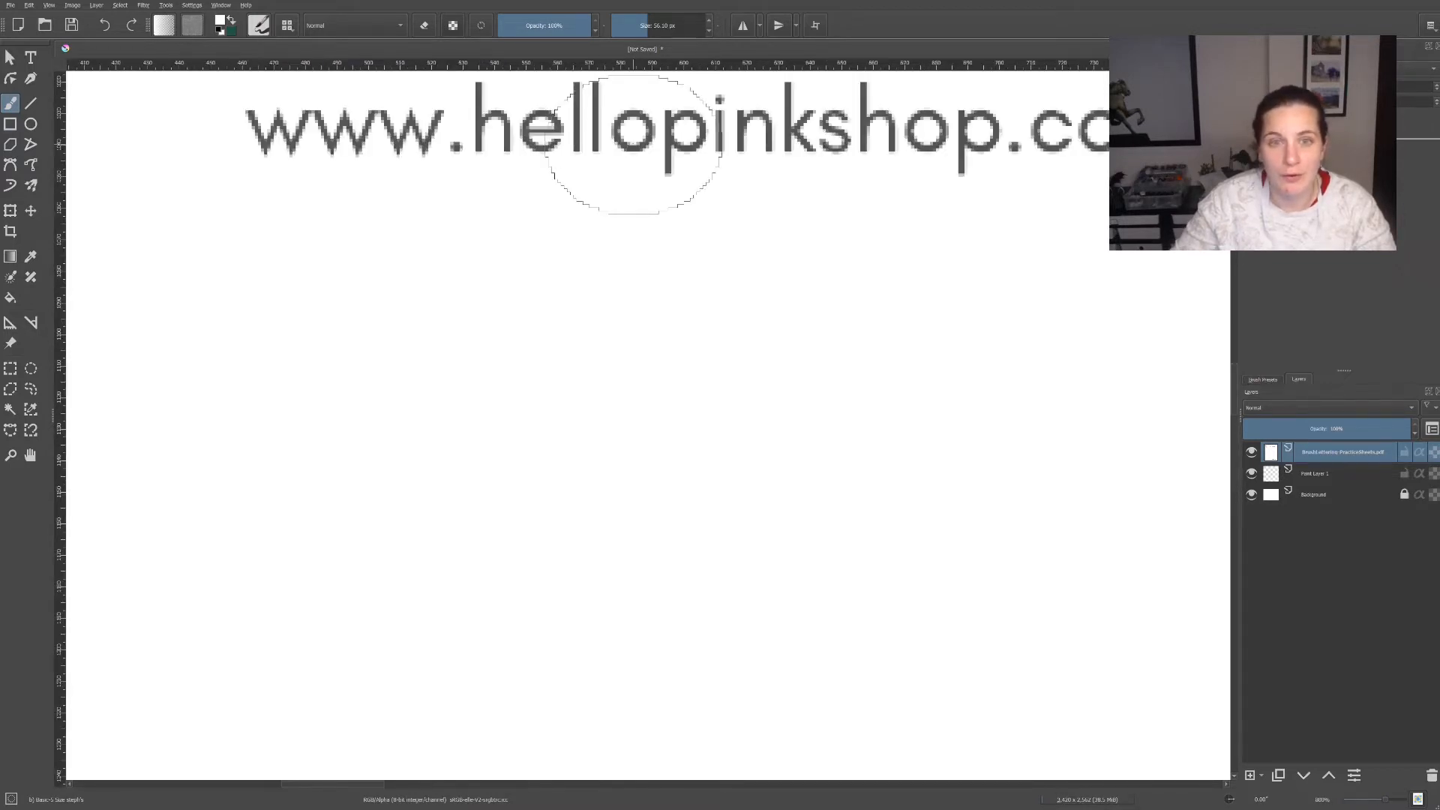
scroll(633, 145, "down", 4)
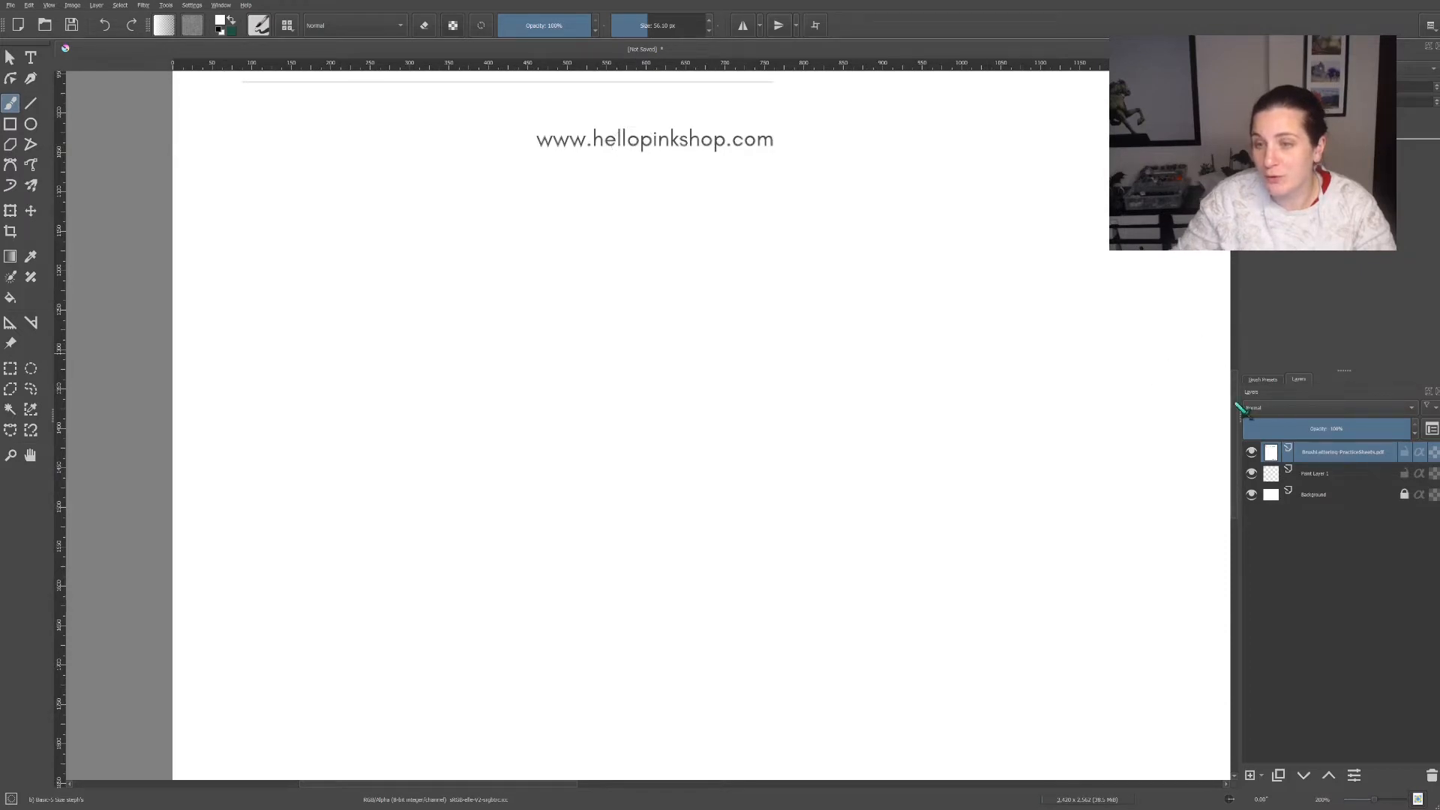
scroll(1233, 353, "up", 15)
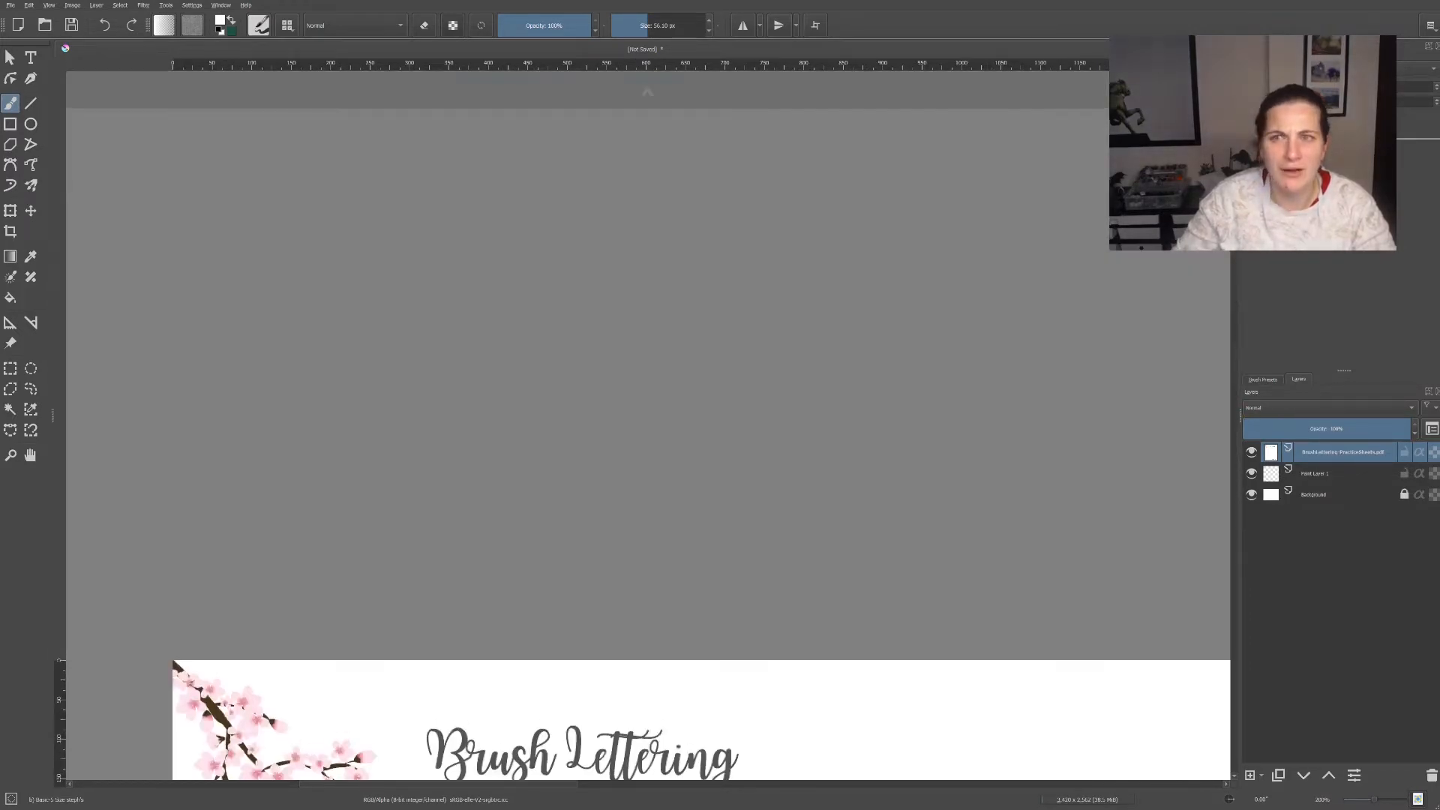
scroll(647, 420, "down", 8)
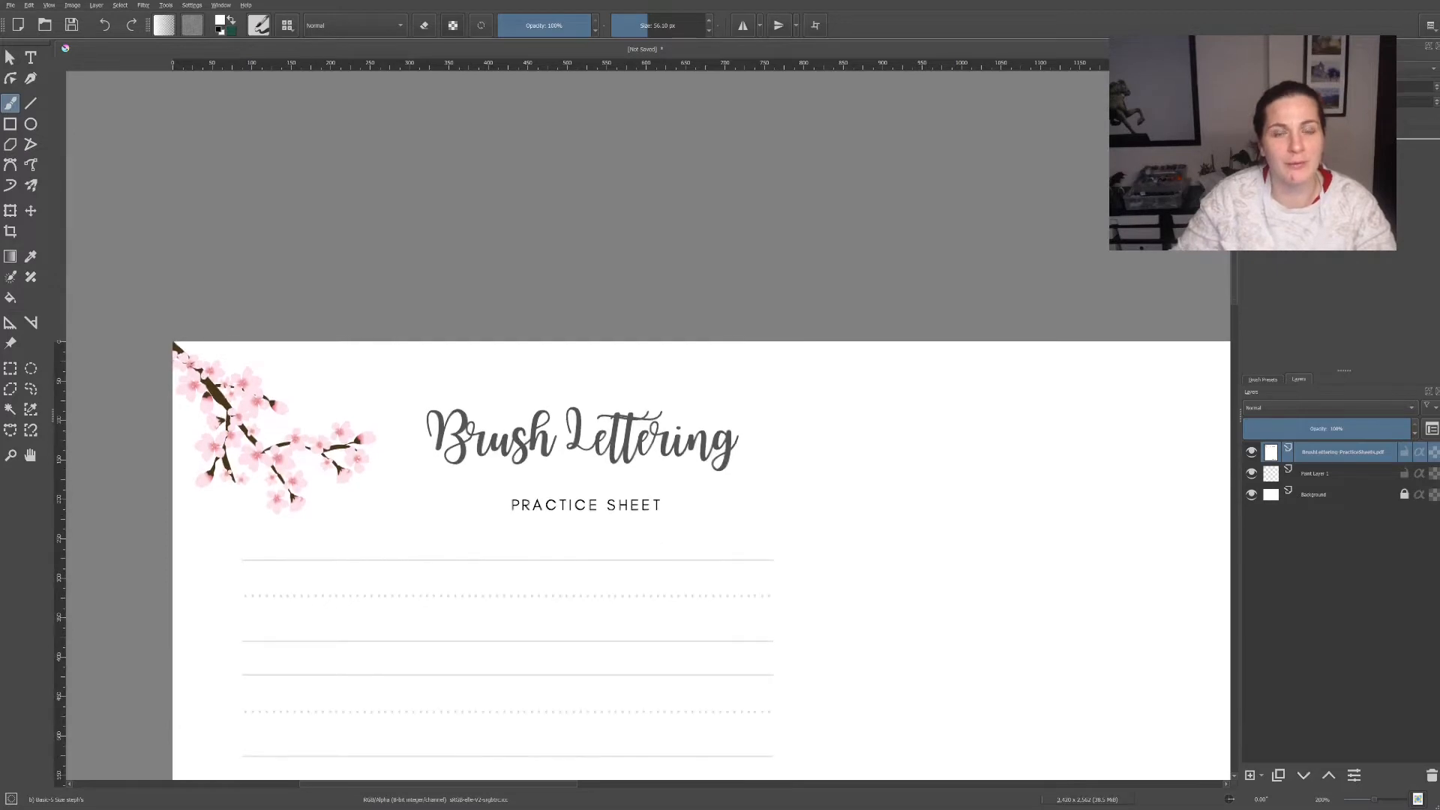
scroll(648, 420, "down", 3)
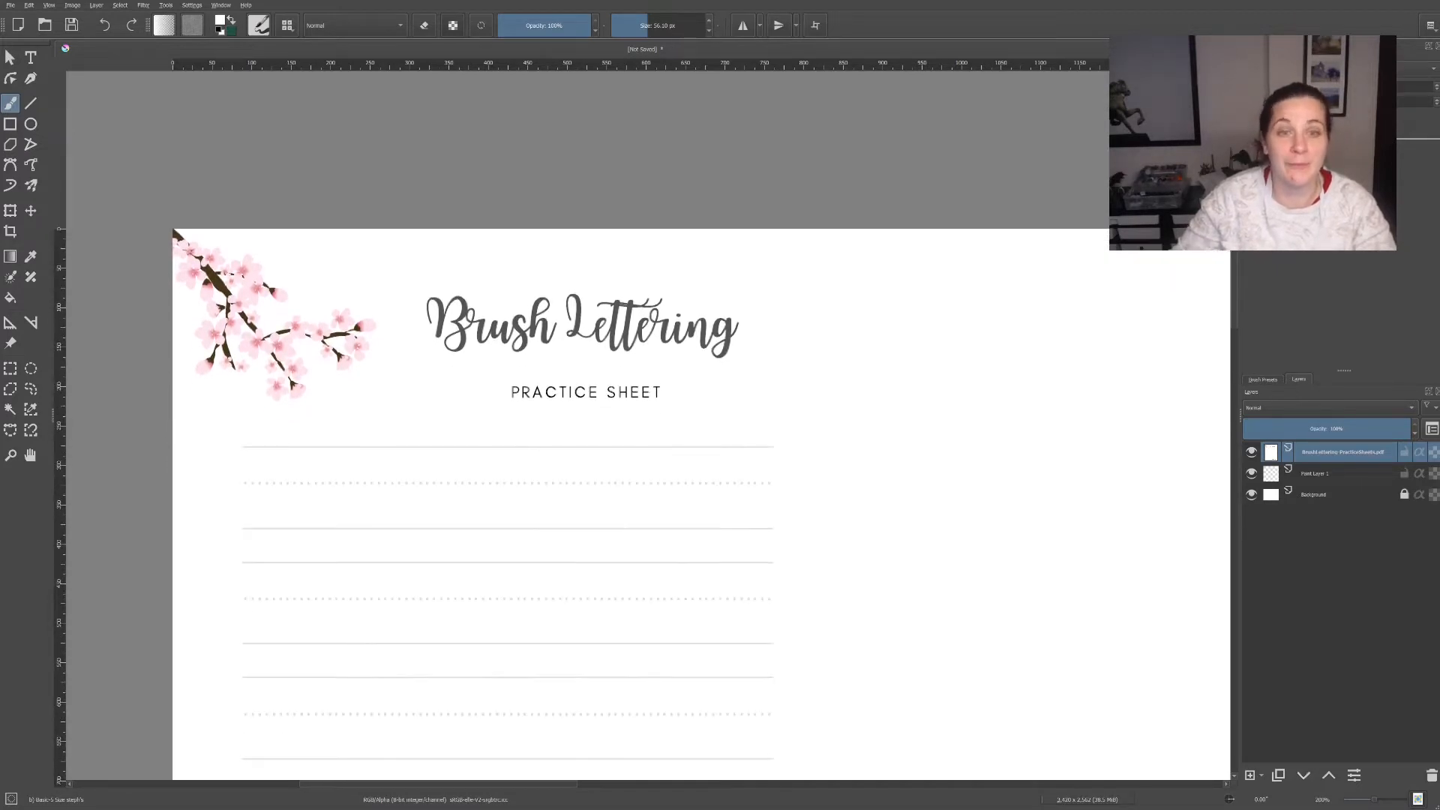
scroll(1248, 261, "down", 5)
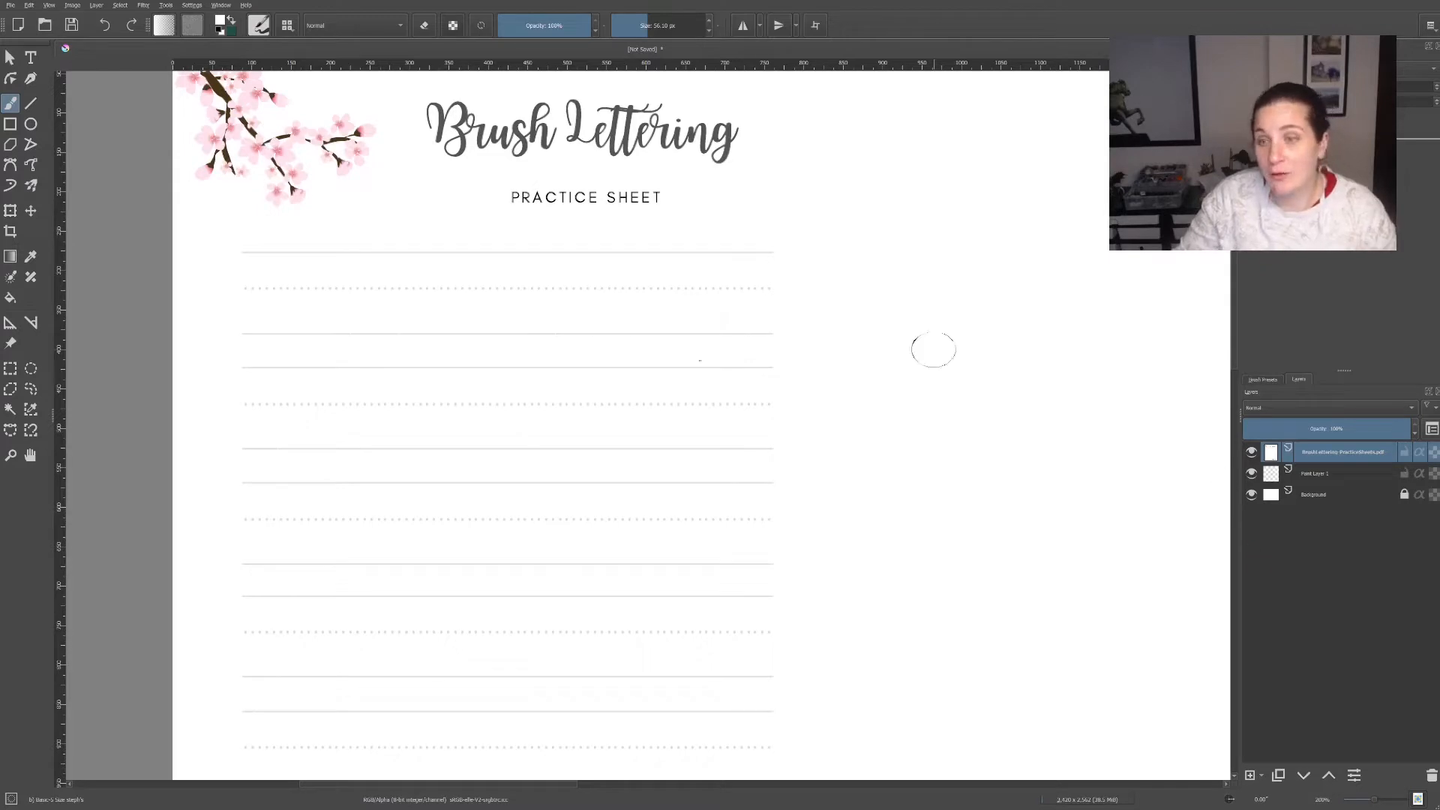
Add a new paint layer above the practice sheet layer and make it the active layer for lettering
left_click(1249, 776)
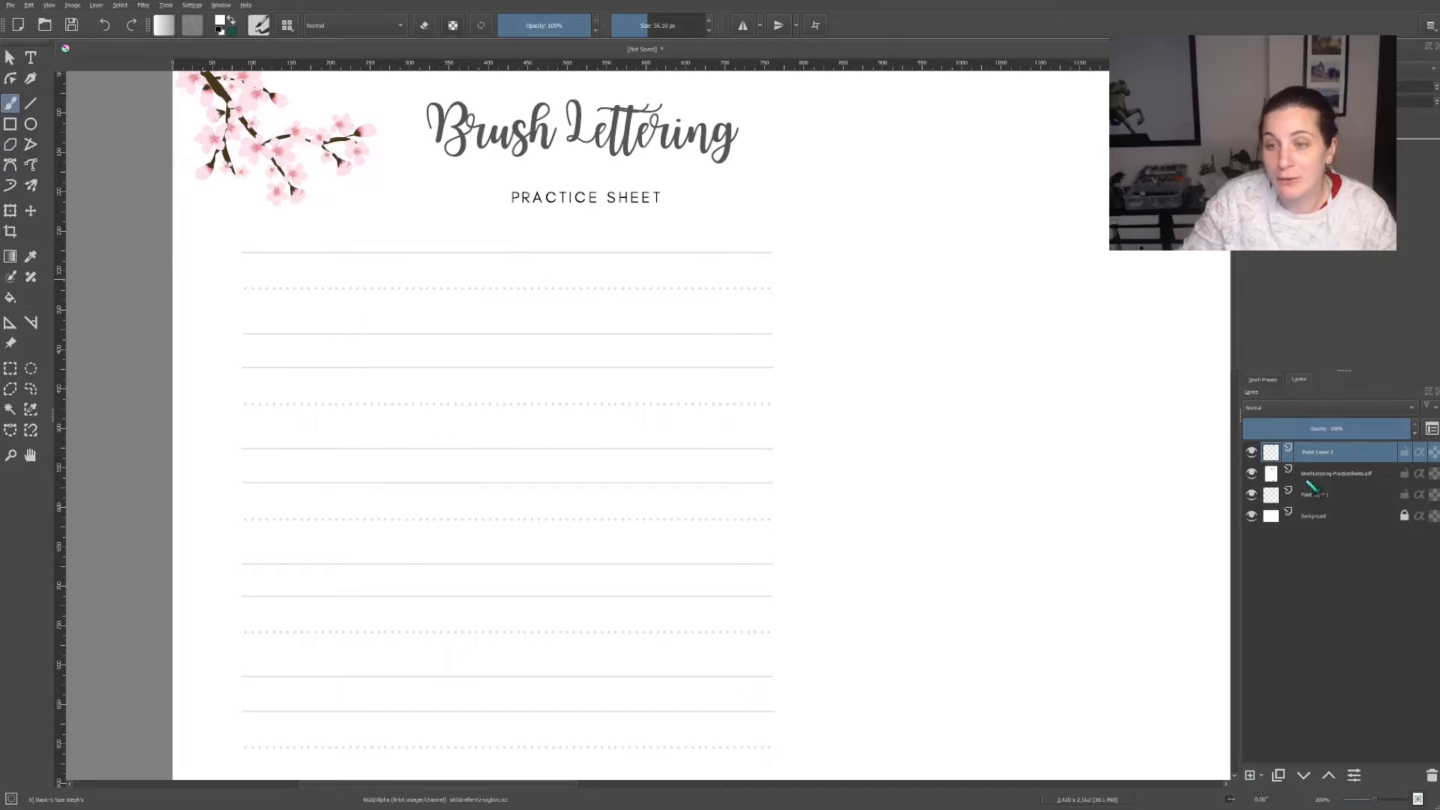
left_click(1324, 474)
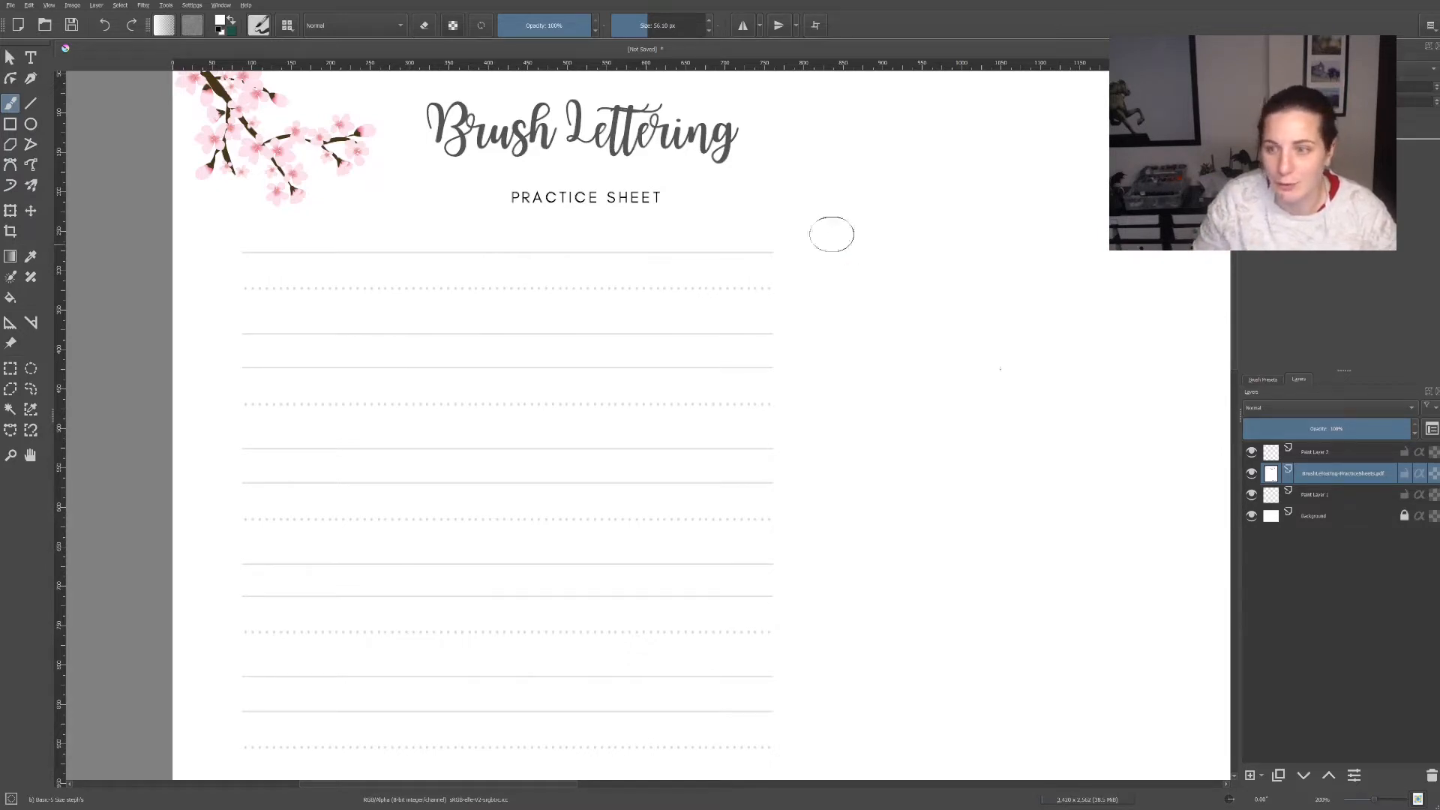
left_click(1312, 454)
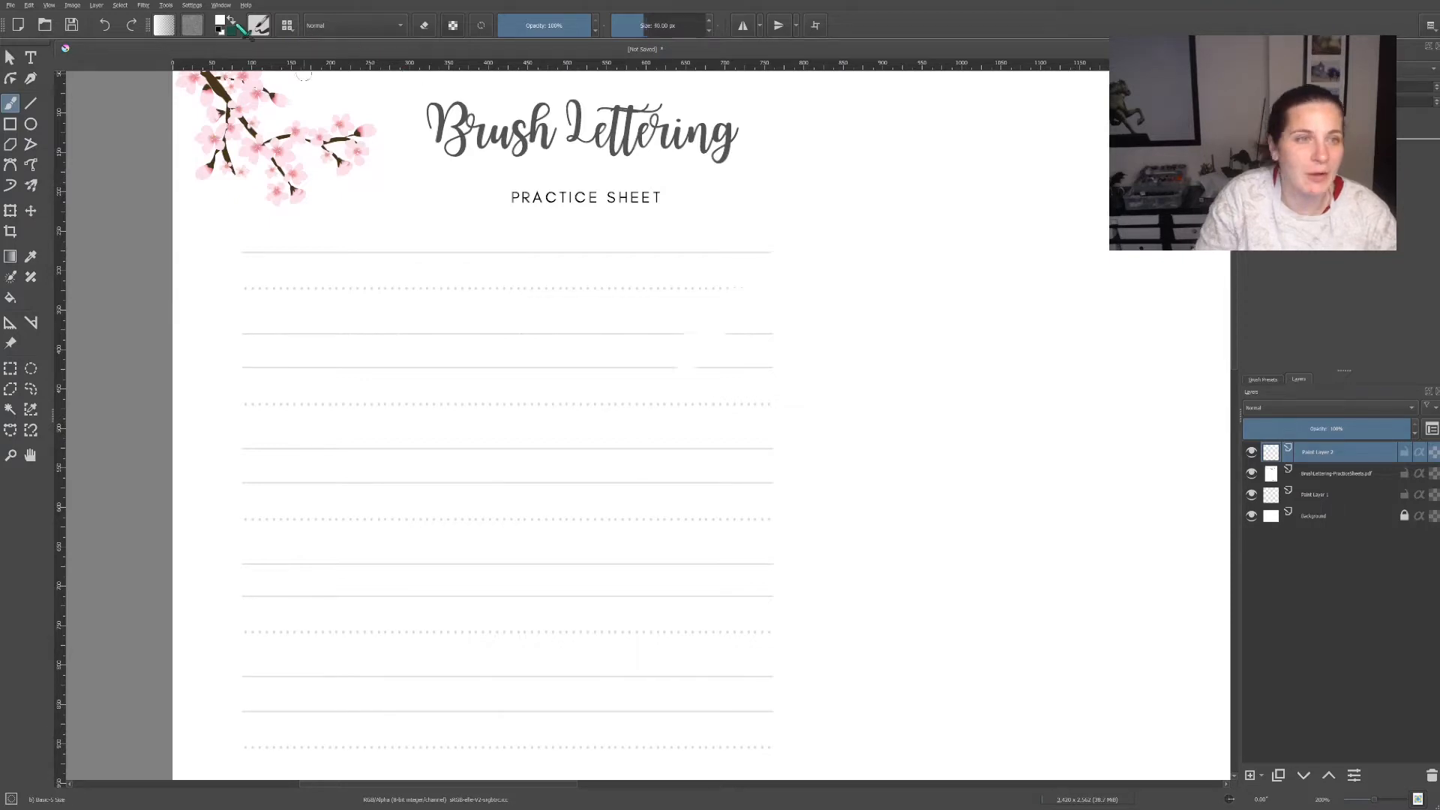
Try freehand dark green strokes over the upper practice rows with two brush presets, and undo all the test strokes
left_click(231, 20)
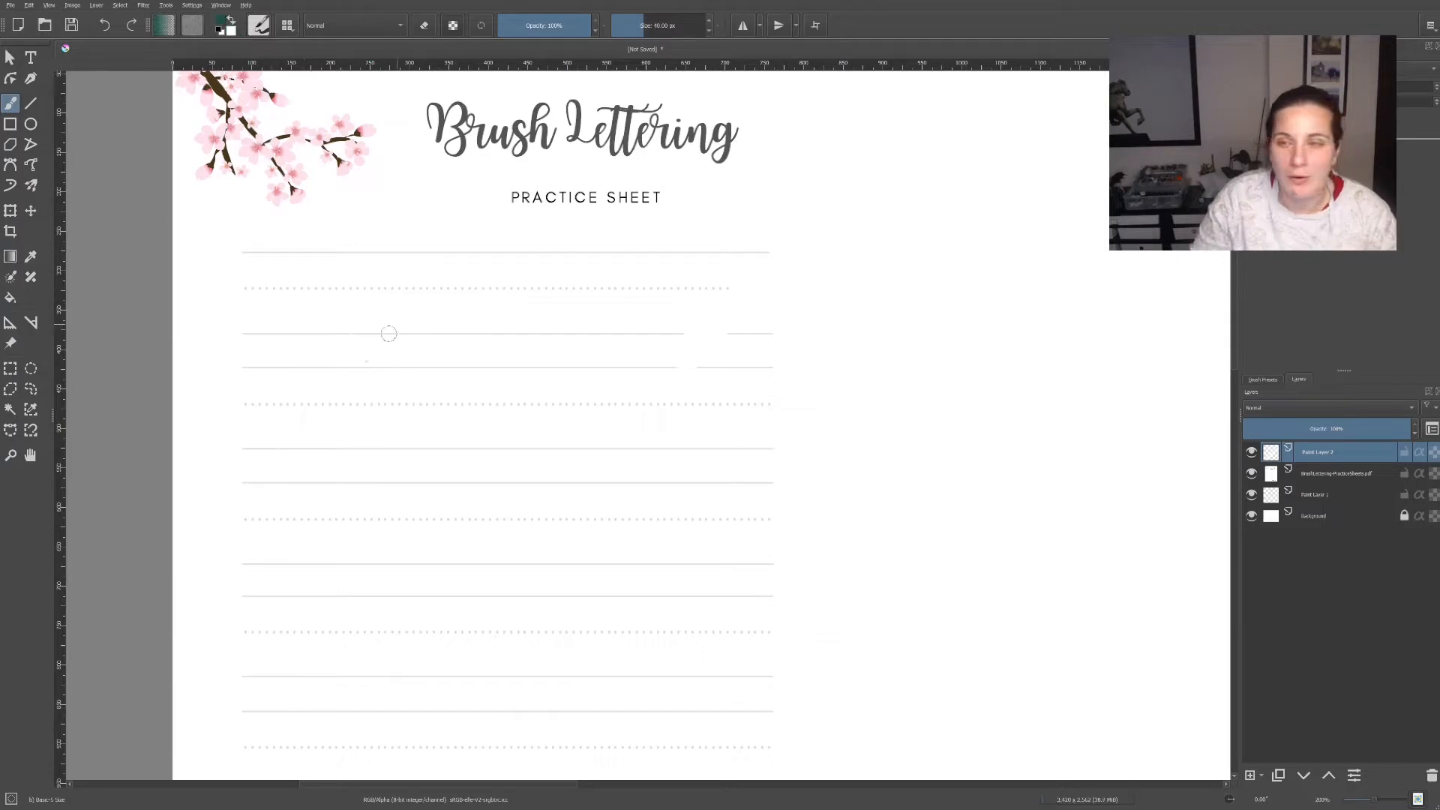
mouse_move(375, 382)
left_mouse_down()
mouse_move(491, 269)
mouse_move(638, 210)
mouse_move(495, 416)
left_mouse_up()
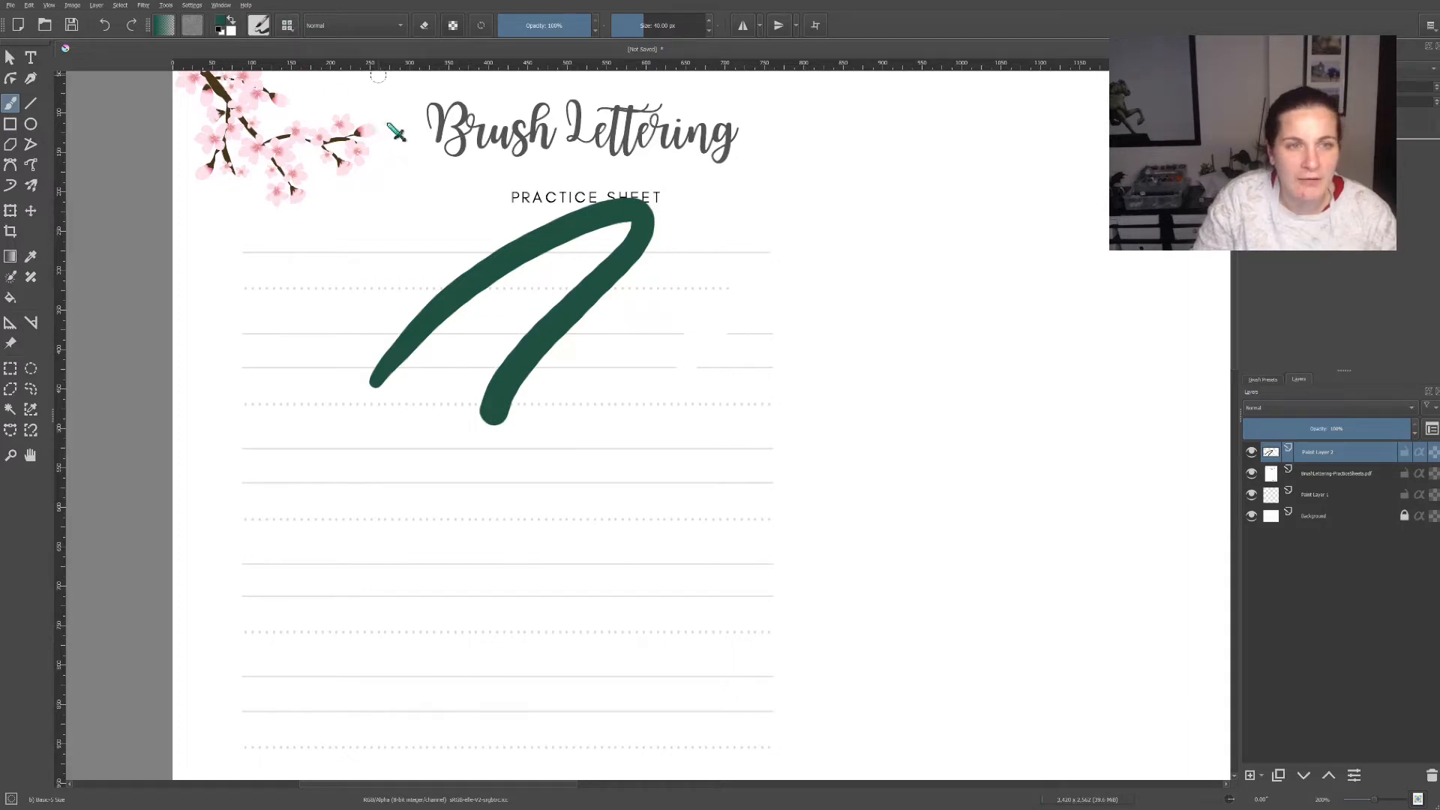
key("slash")
left_click(701, 355)
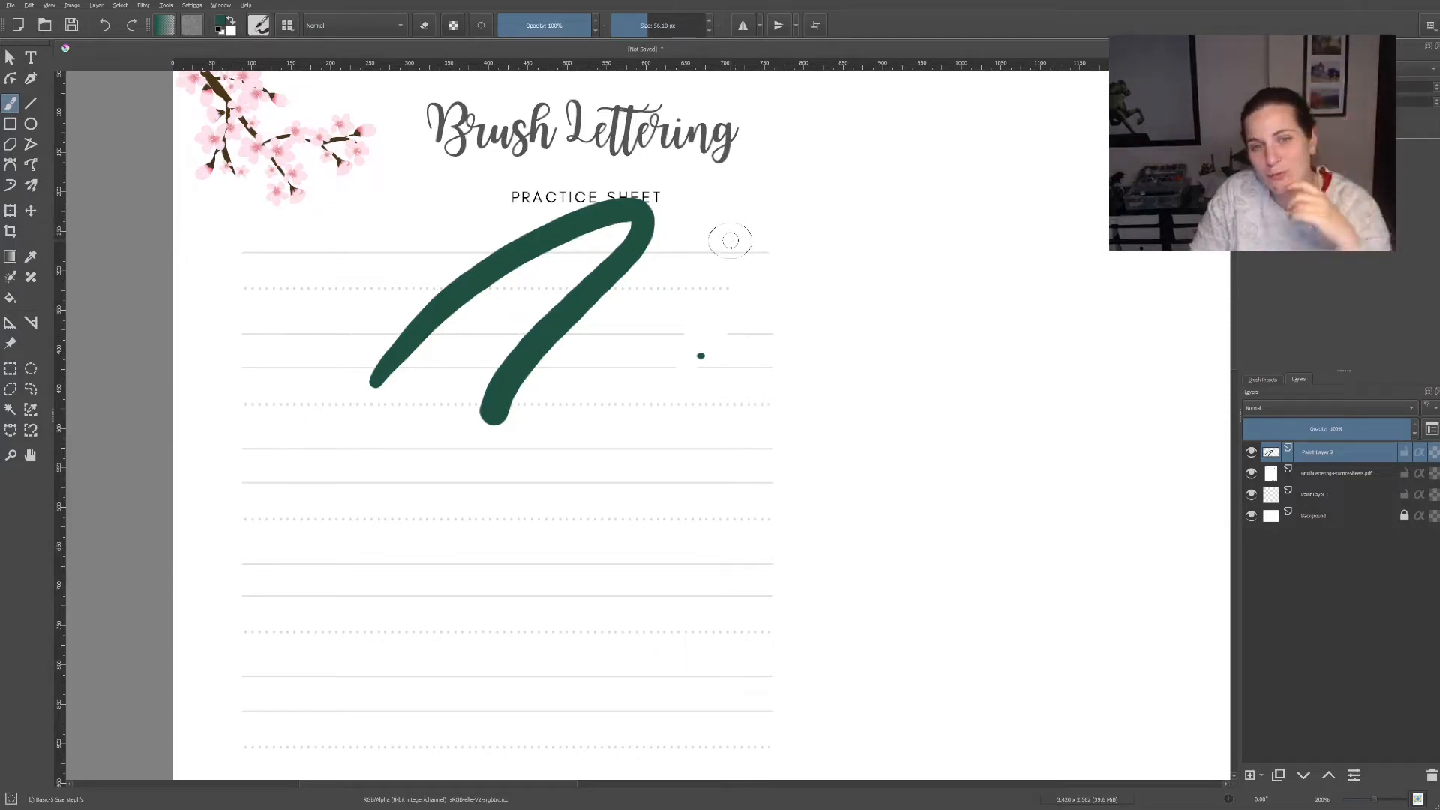
mouse_move(730, 240)
left_mouse_down()
mouse_move(647, 364)
mouse_move(643, 400)
mouse_move(758, 321)
mouse_move(854, 228)
left_mouse_up()
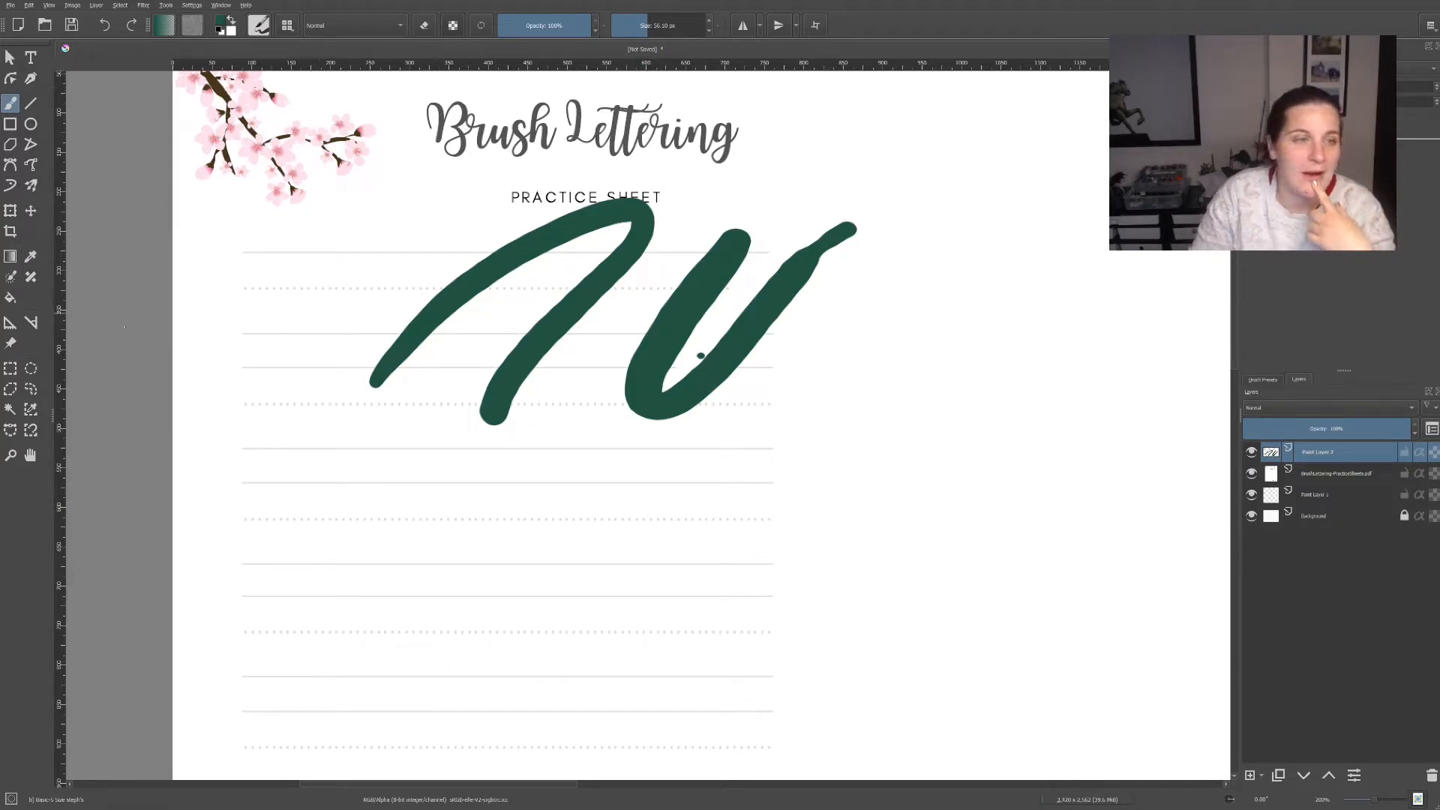
key("ctrl")
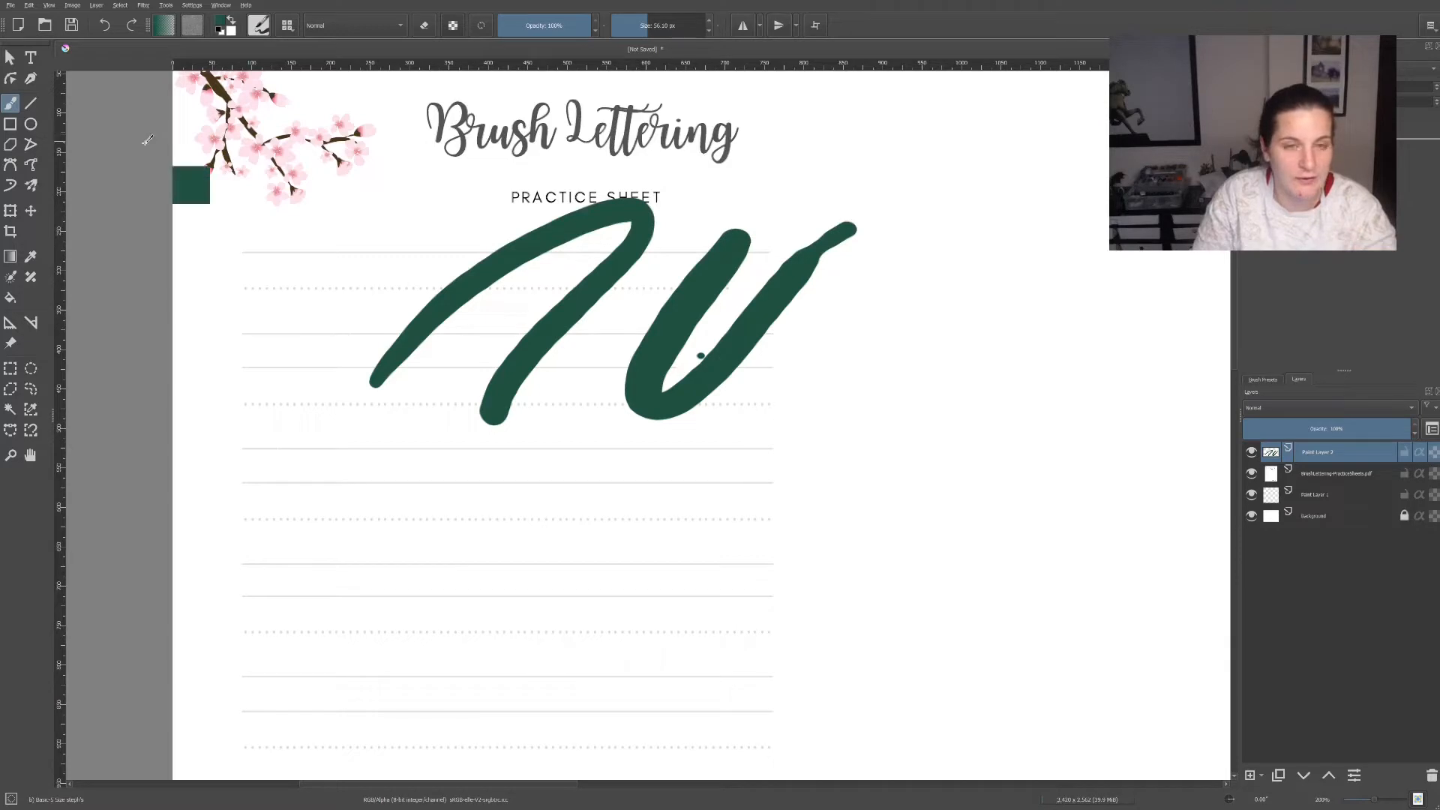
key("ctrl+z")
key("ctrl+z")
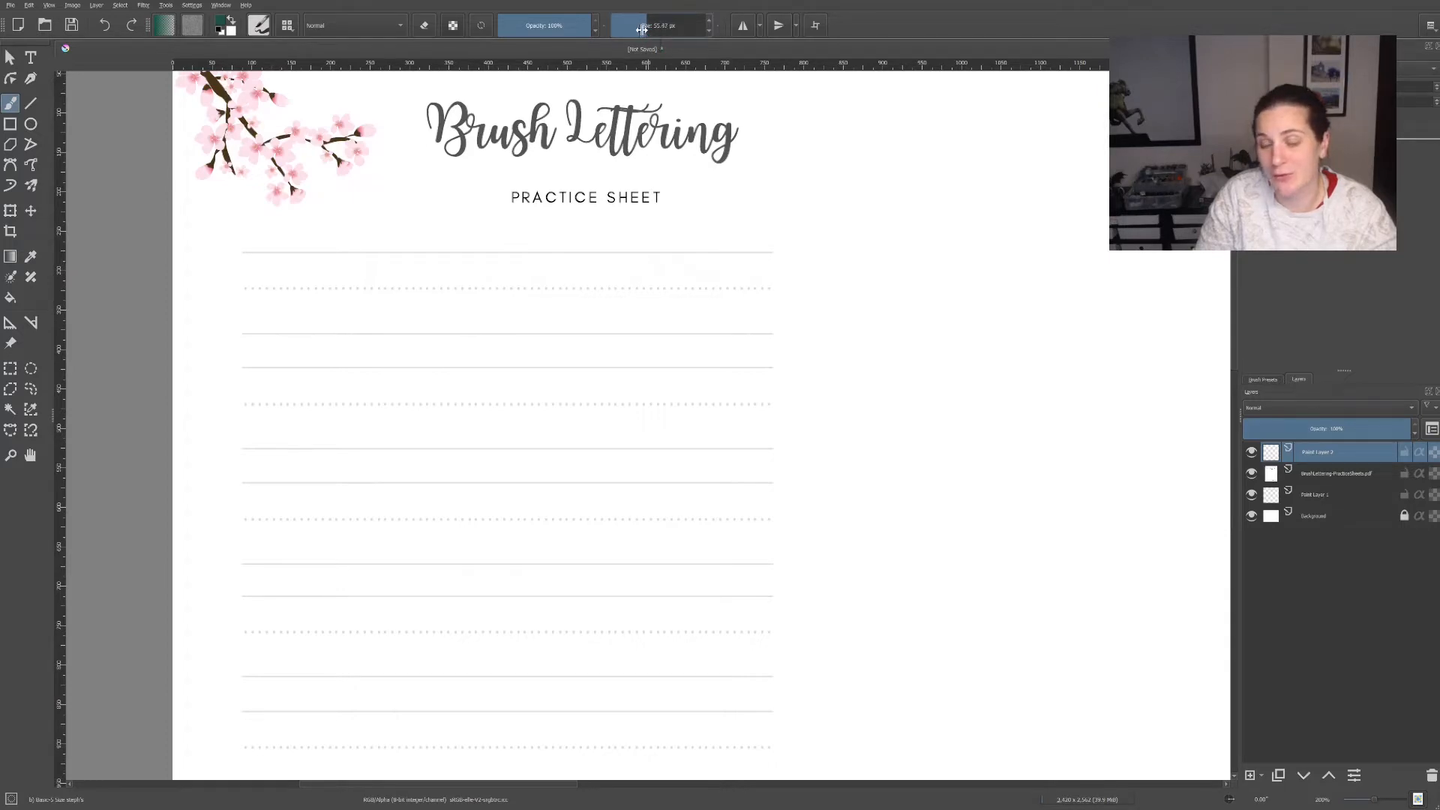
Set the brush size to 15 px and reset the painting colours to a black foreground and white background
left_click(650, 26)
left_click_drag(650, 26, 652, 26)
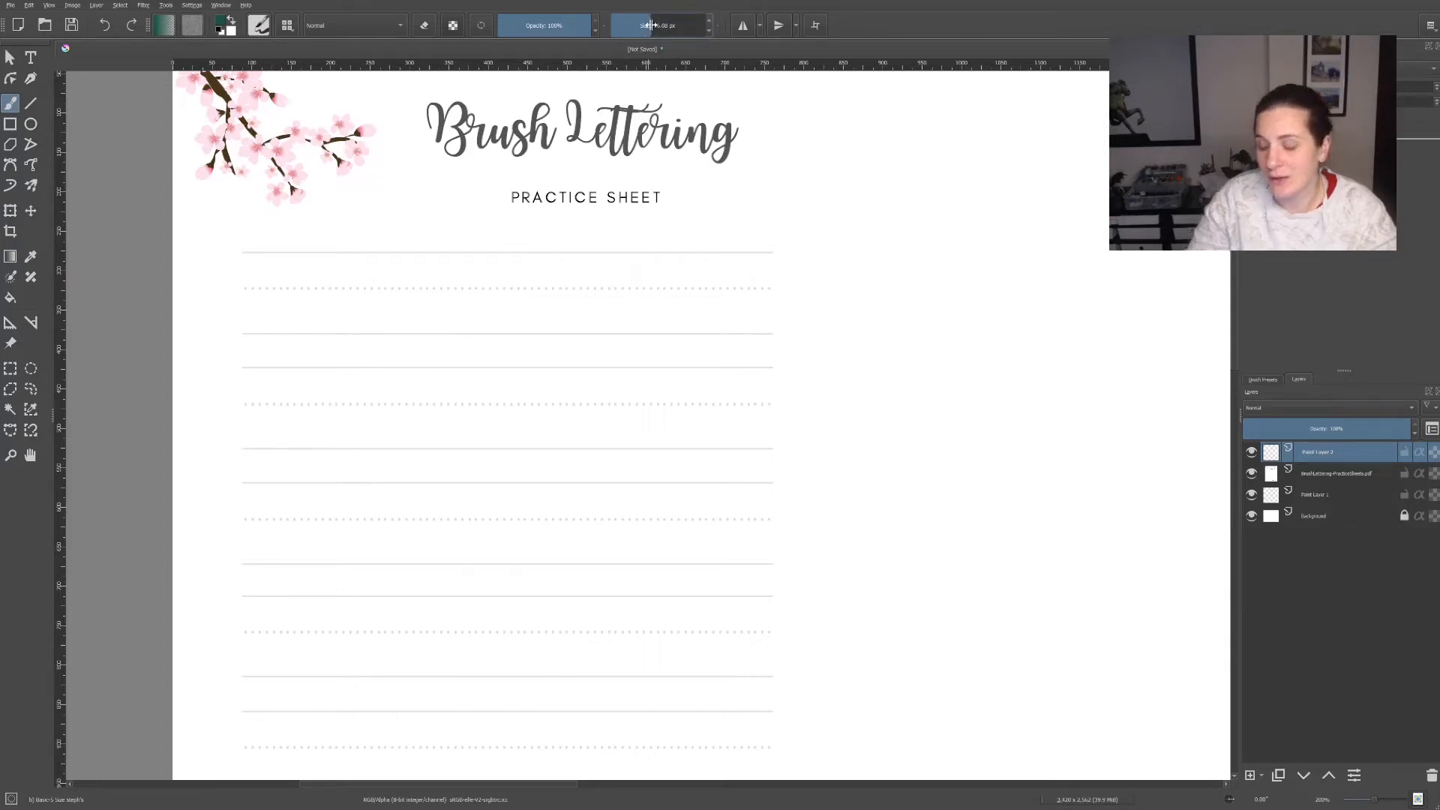
double_click(652, 25)
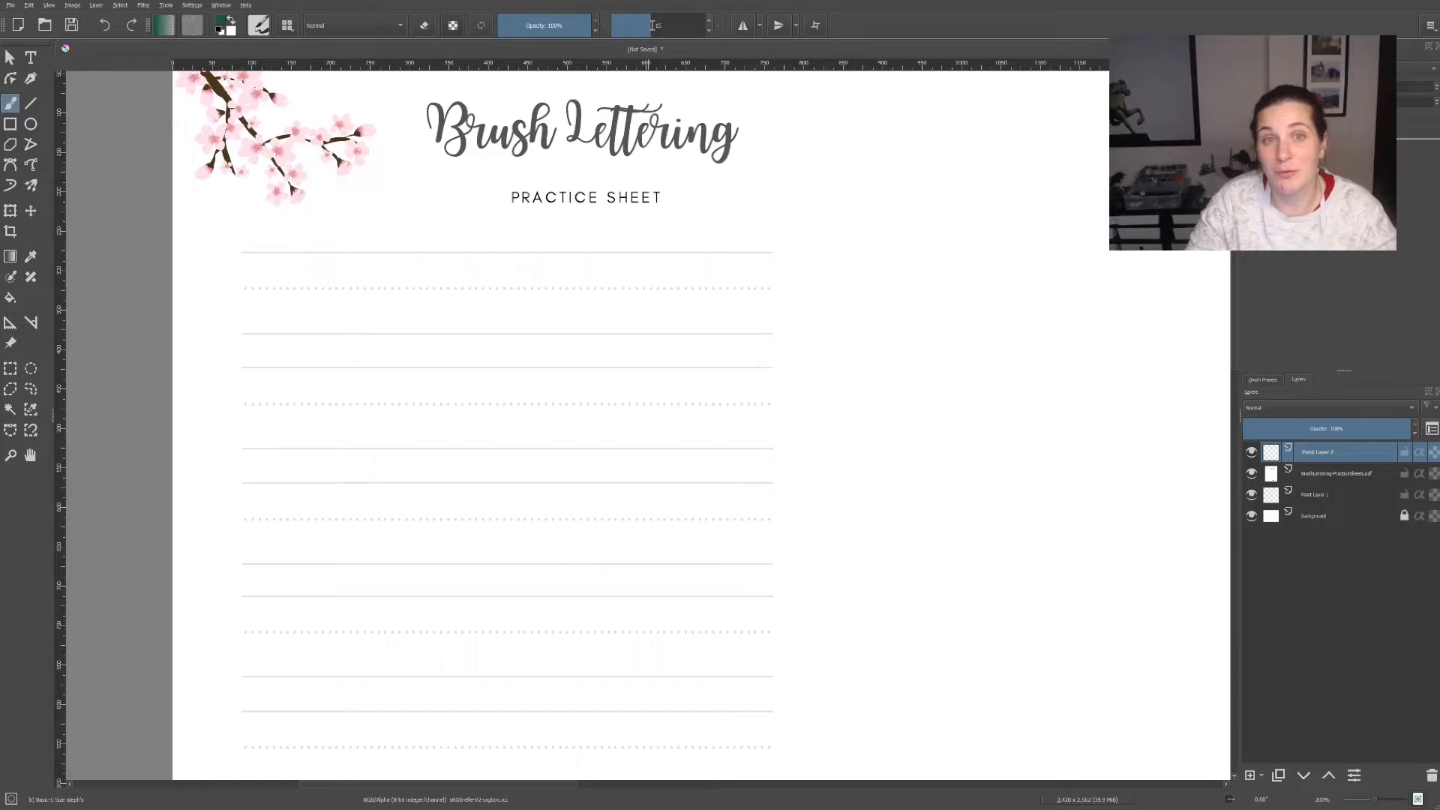
key("Return")
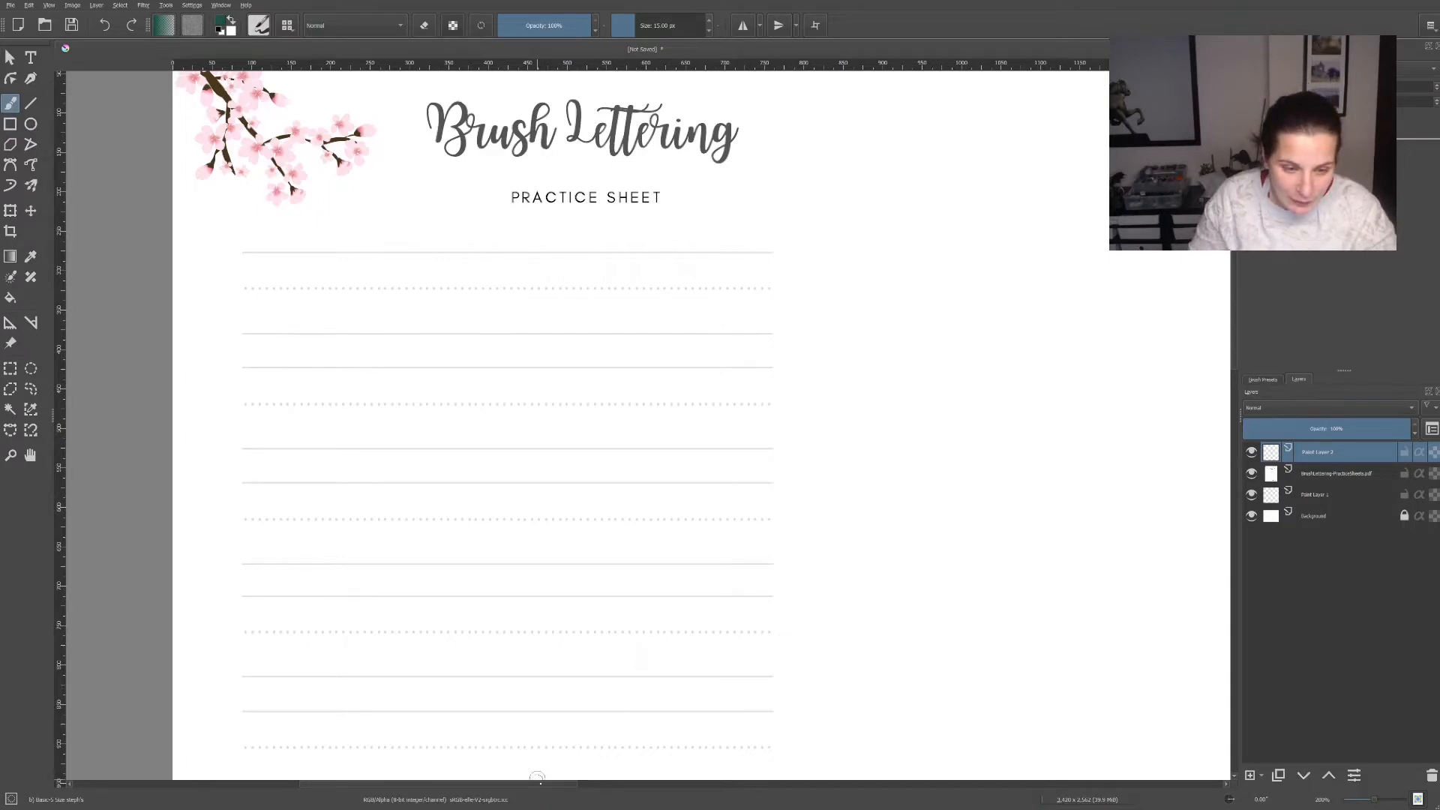
left_click_drag(537, 777, 643, 776)
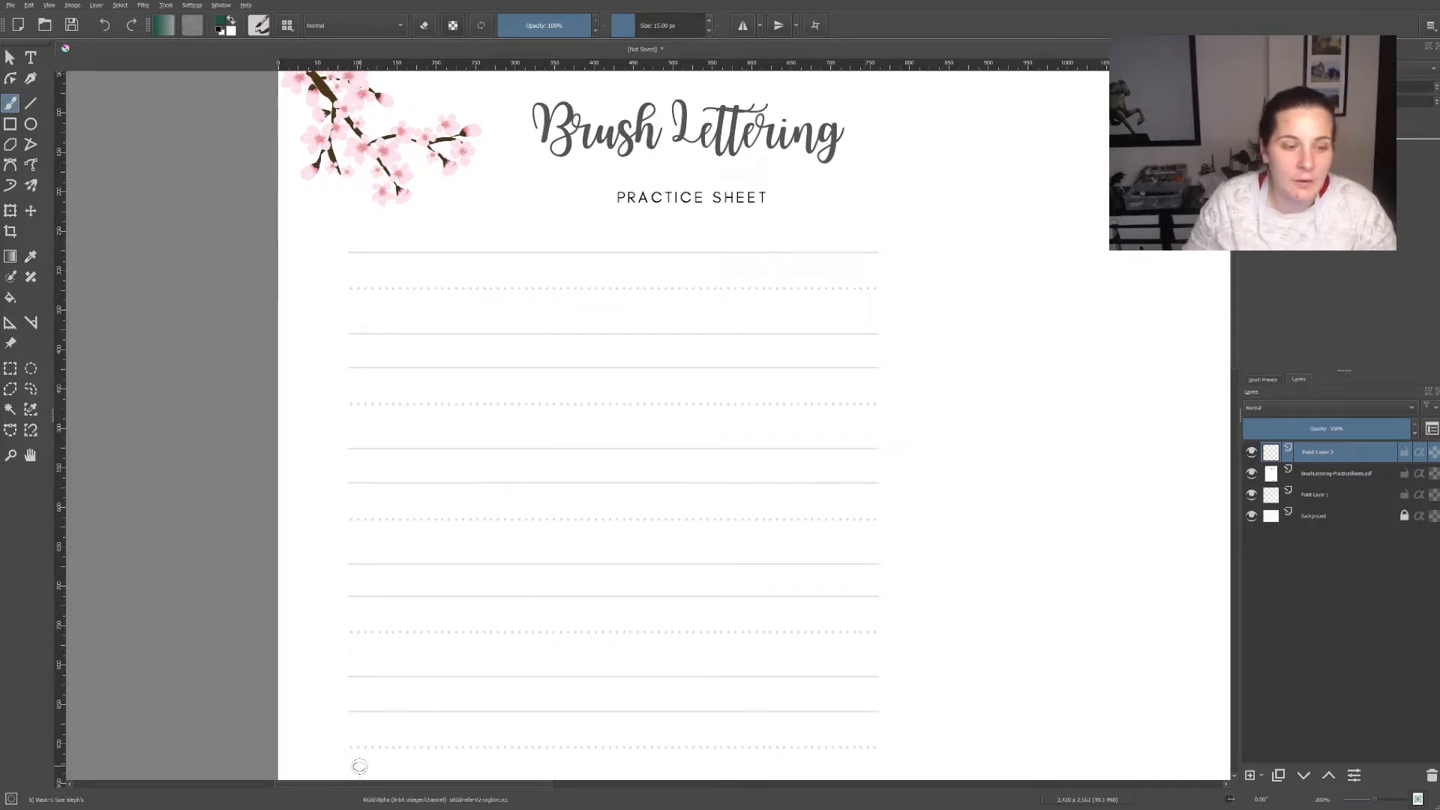
left_click_drag(365, 784, 331, 784)
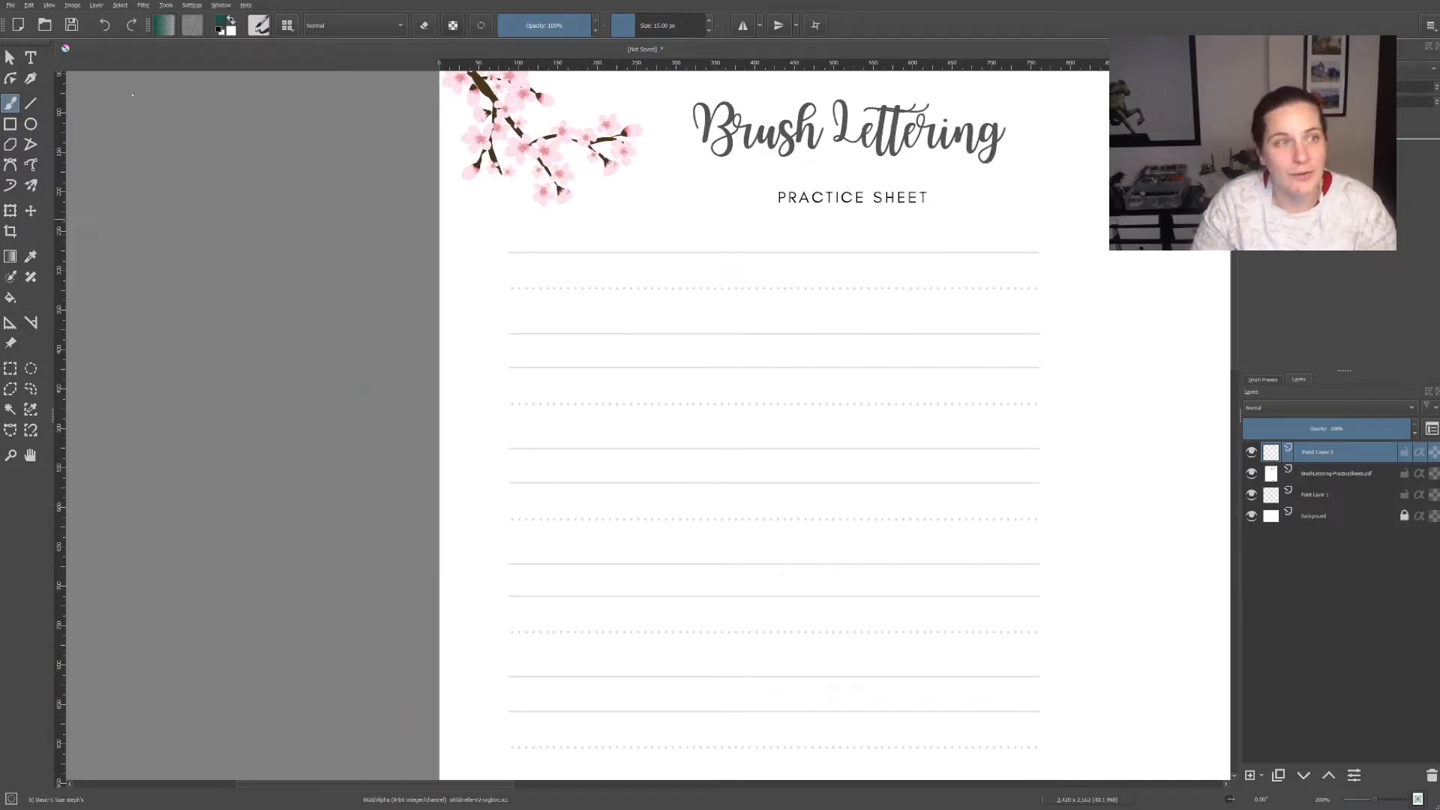
left_click(219, 31)
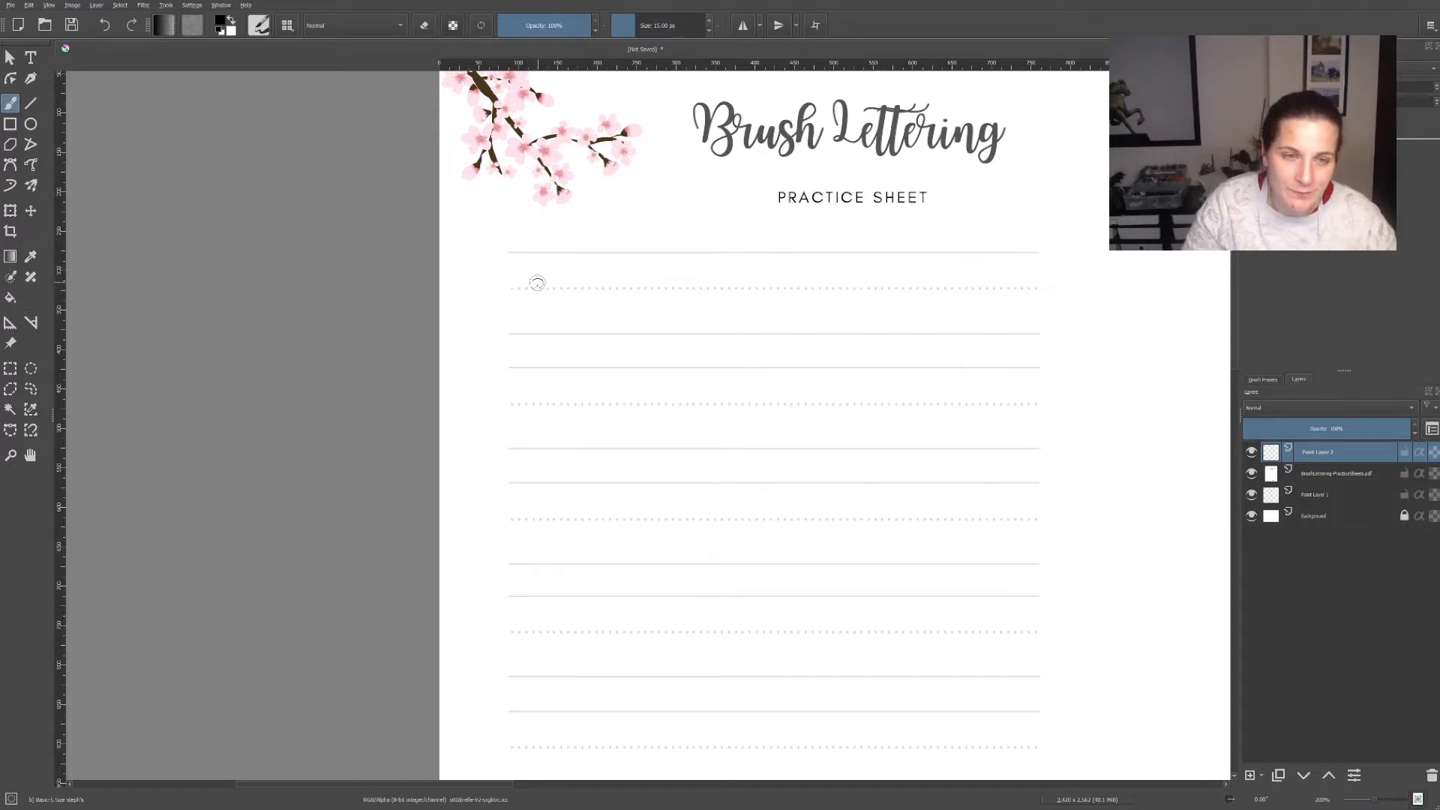
Hand-letter a single H and the word Hello on the first practice row, and Hello on each of the four rows below
mouse_move(537, 286)
left_mouse_down()
mouse_move(527, 271)
mouse_move(557, 237)
mouse_move(570, 328)
mouse_move(549, 312)
mouse_move(596, 243)
mouse_move(602, 324)
mouse_move(616, 304)
left_mouse_up()
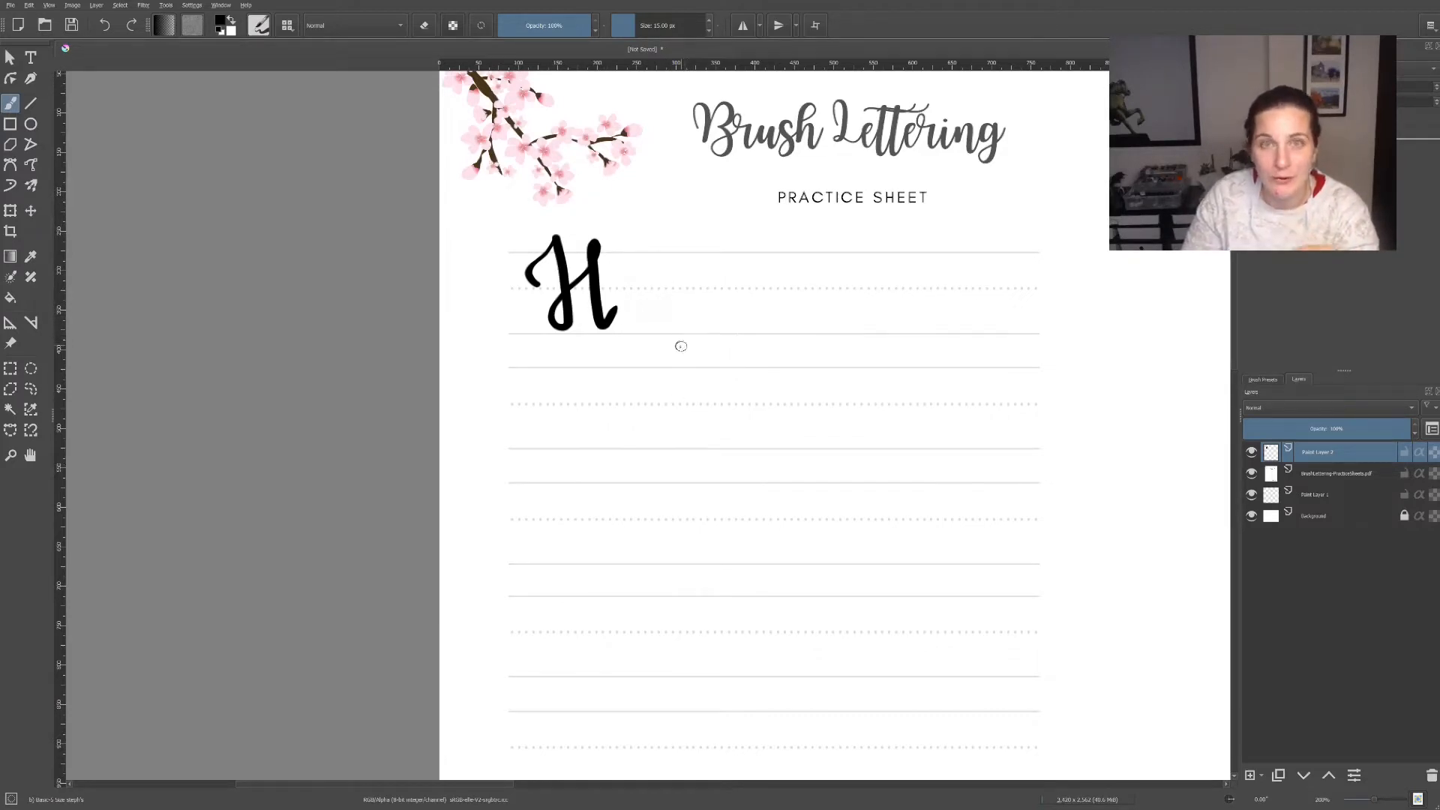
mouse_move(657, 288)
left_mouse_down()
mouse_move(649, 274)
mouse_move(673, 255)
mouse_move(676, 334)
mouse_move(662, 328)
mouse_move(702, 252)
mouse_move(699, 325)
mouse_move(718, 322)
left_mouse_up()
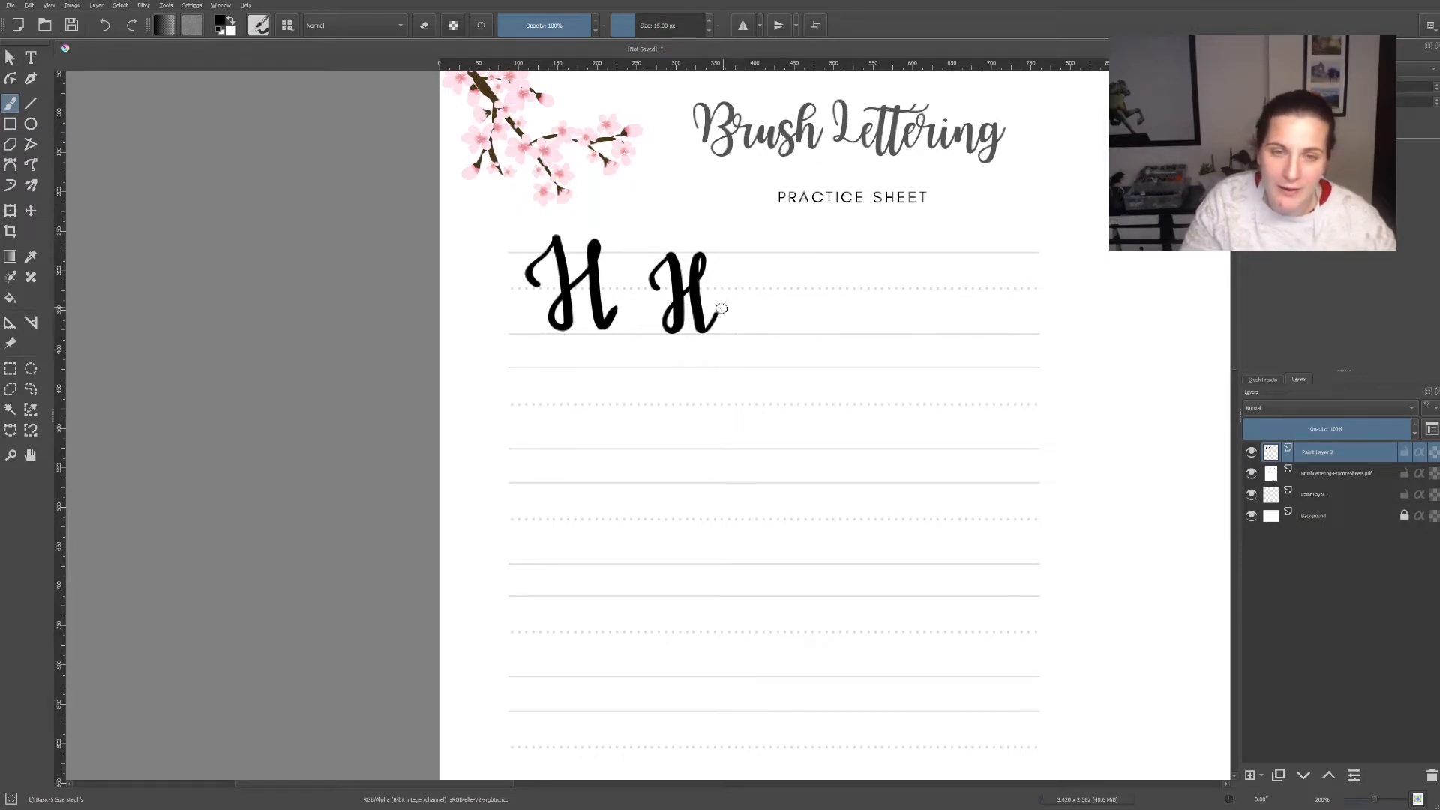
mouse_move(725, 305)
left_mouse_down()
mouse_move(734, 283)
mouse_move(718, 319)
mouse_move(739, 331)
mouse_move(753, 297)
left_mouse_up()
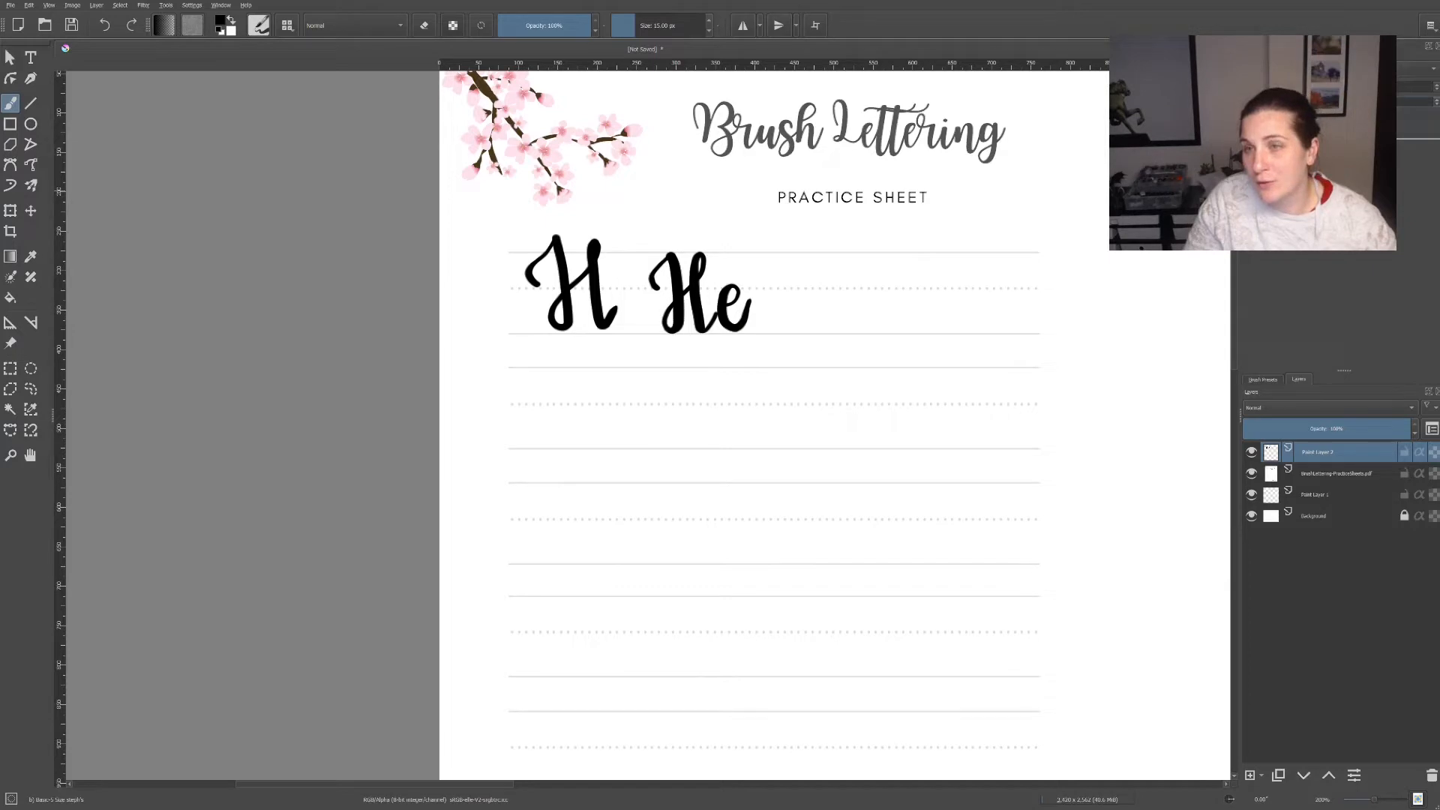
mouse_move(748, 305)
left_mouse_down()
mouse_move(767, 289)
mouse_move(765, 243)
mouse_move(759, 308)
mouse_move(778, 331)
mouse_move(816, 254)
mouse_move(799, 325)
mouse_move(817, 330)
mouse_move(828, 304)
mouse_move(855, 309)
mouse_move(840, 301)
mouse_move(871, 288)
left_mouse_up()
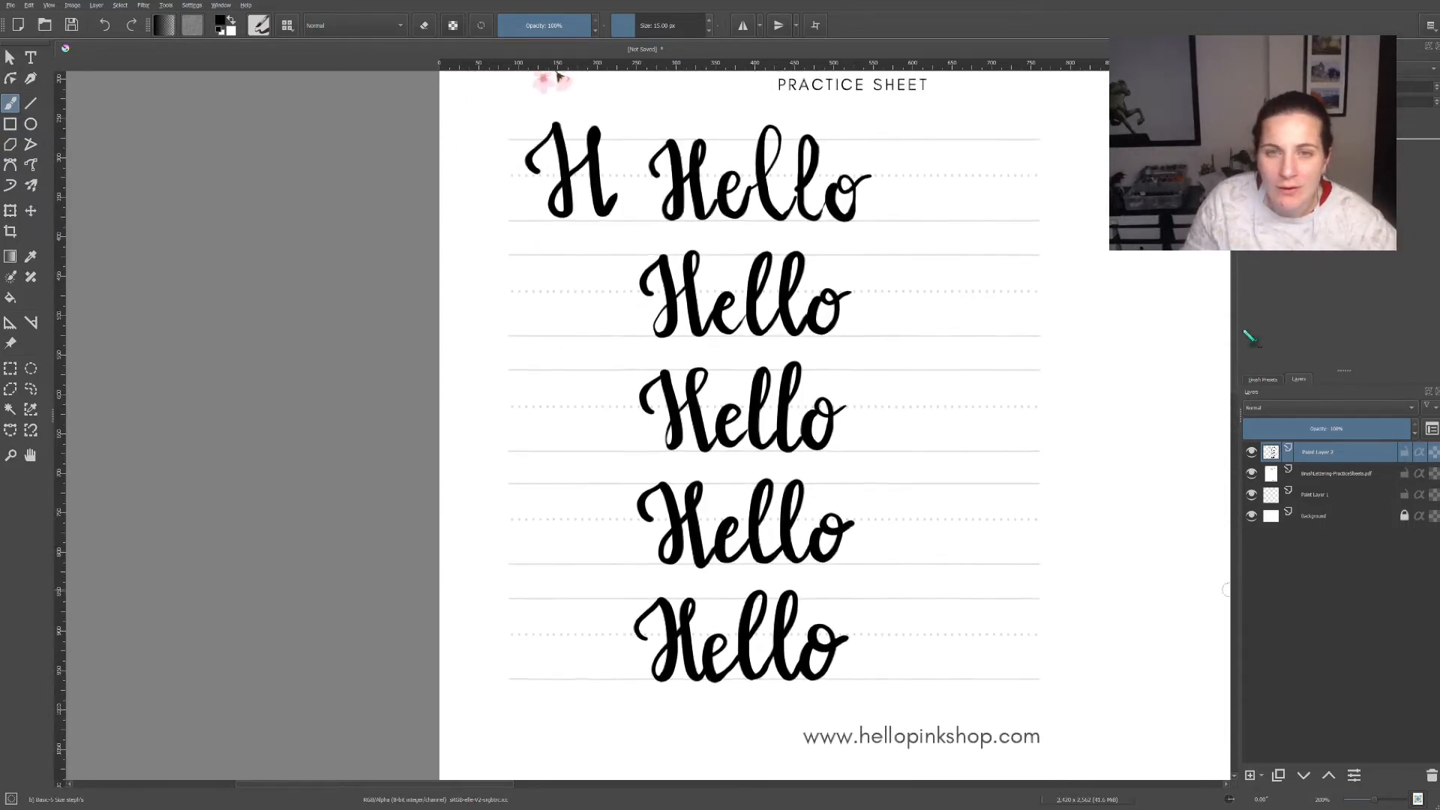
Delete the lettering on the first four practice rows using rectangular selections, keeping only the Hello on the fifth row
left_click_drag(1250, 338, 1250, 335)
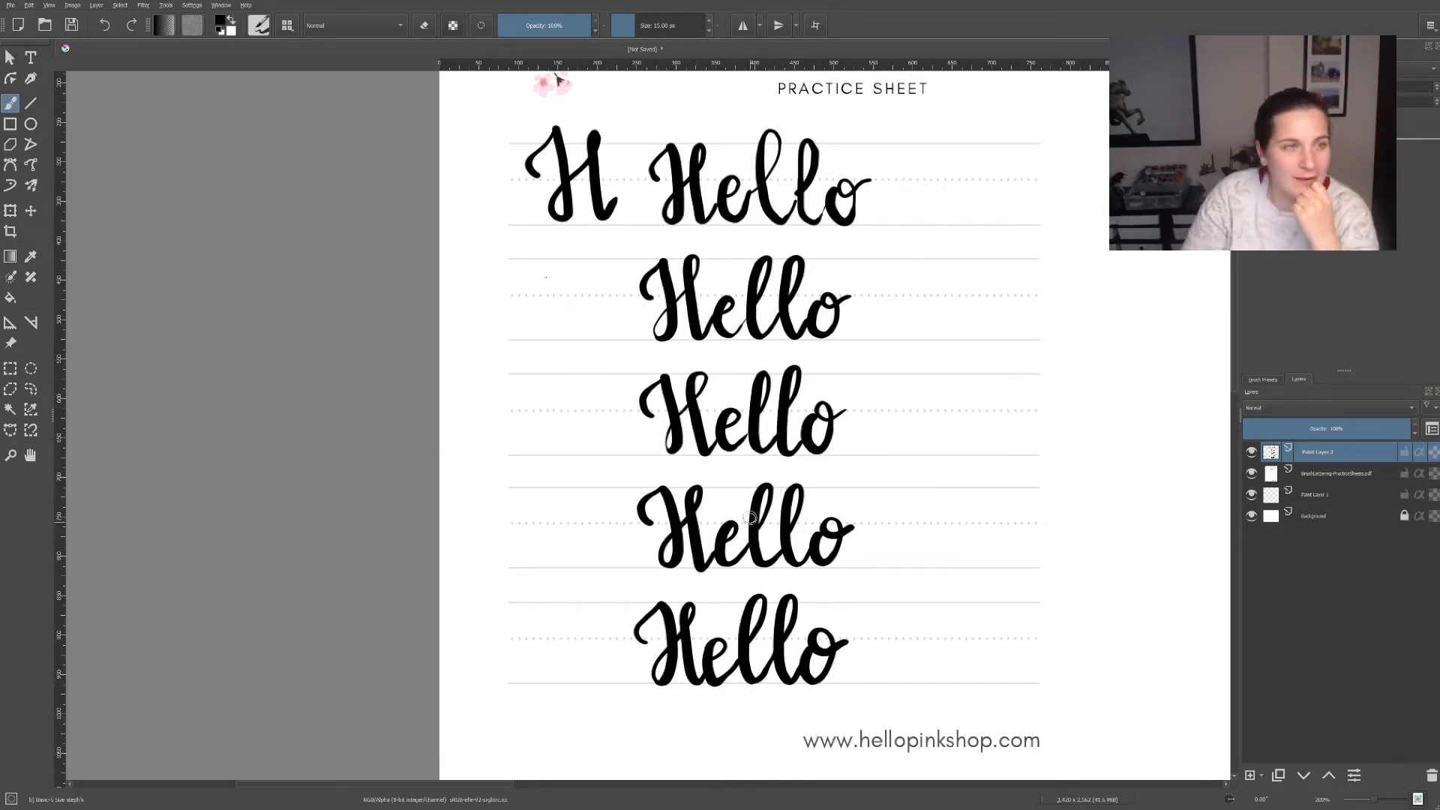
left_click(10, 368)
left_click_drag(501, 95, 879, 471)
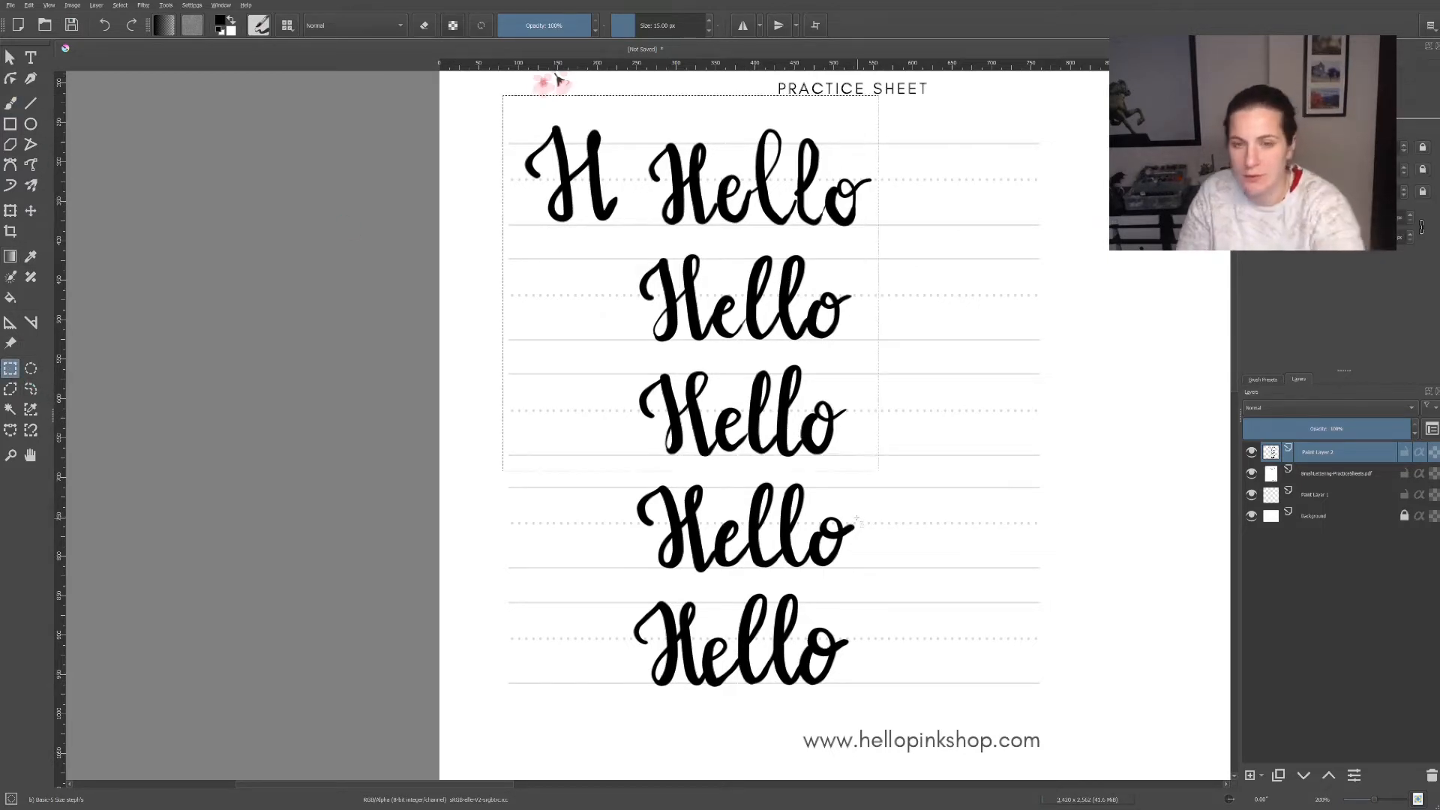
key("Delete")
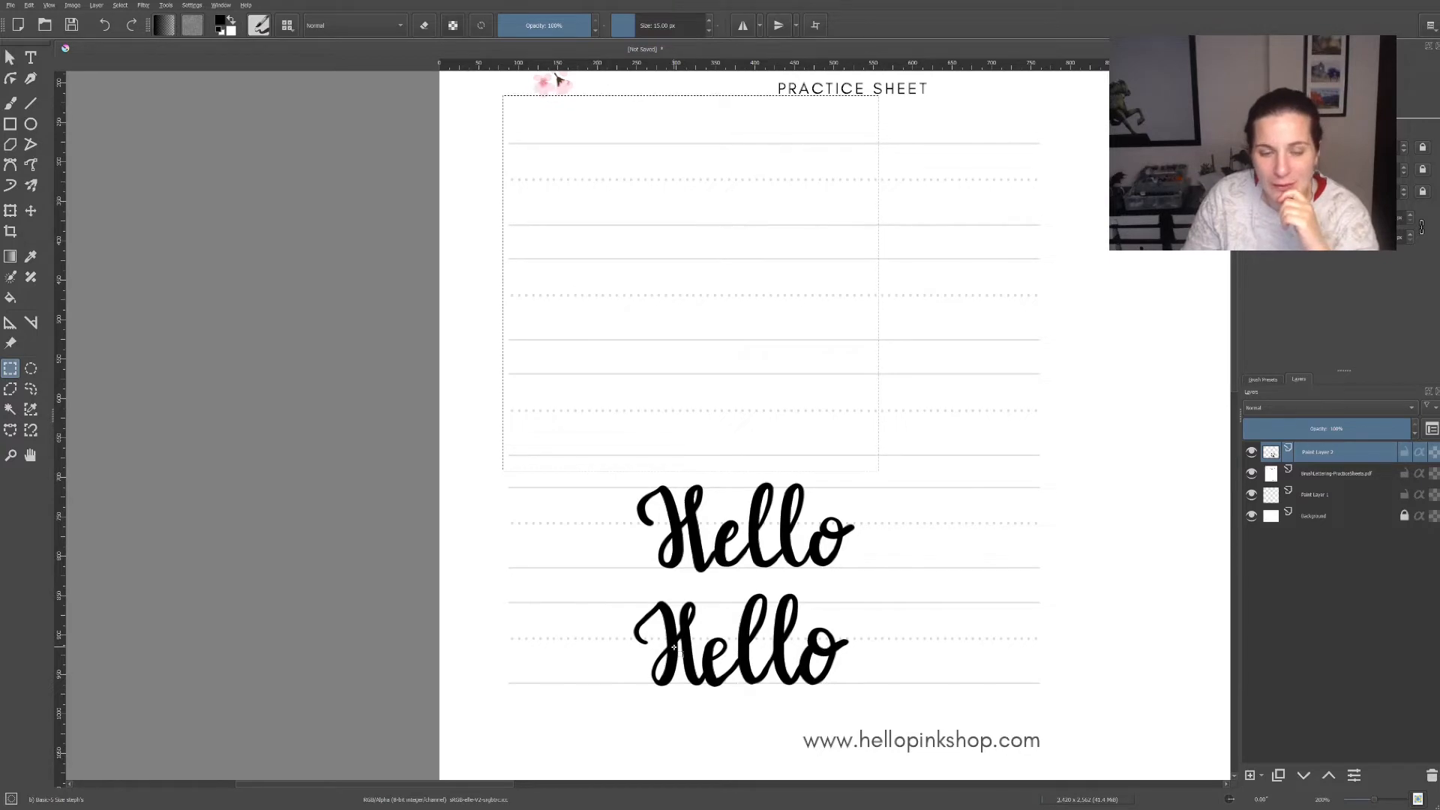
left_click_drag(612, 477, 872, 591)
key("Delete")
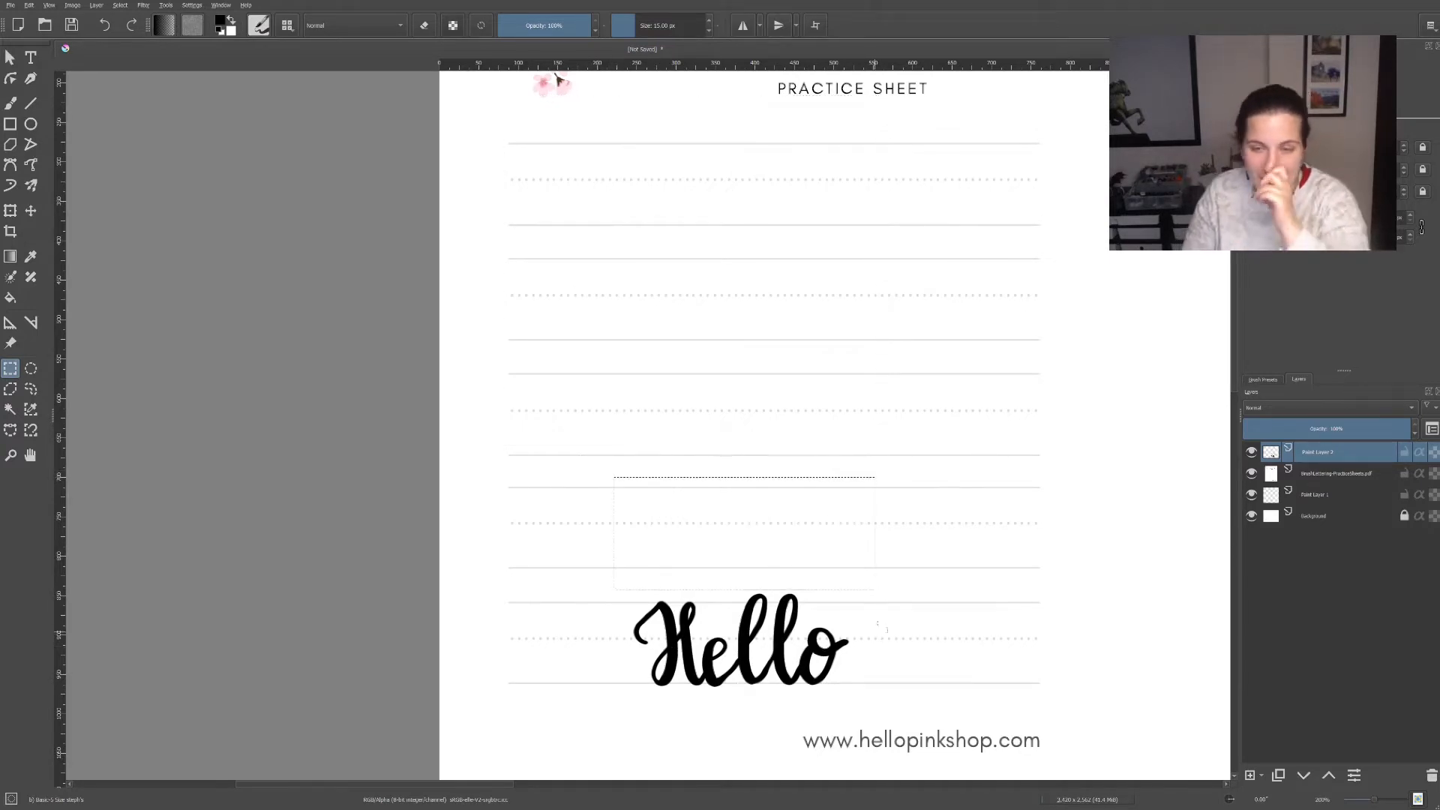
Hide the practice sheet layer so the Hello lettering stands alone on the white background
left_click(1251, 473)
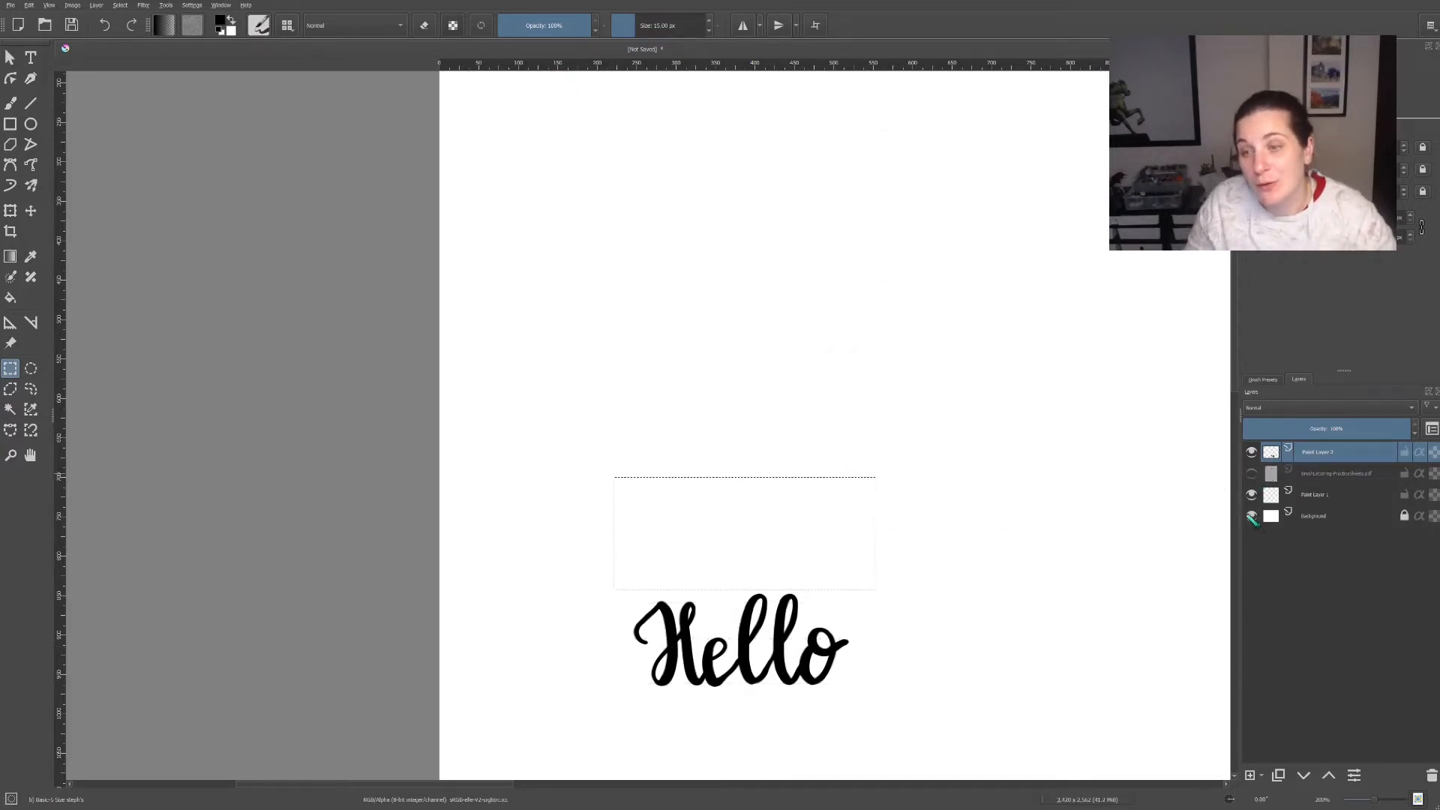
left_click_drag(1237, 392, 1231, 418)
scroll(1235, 424, "down", 3)
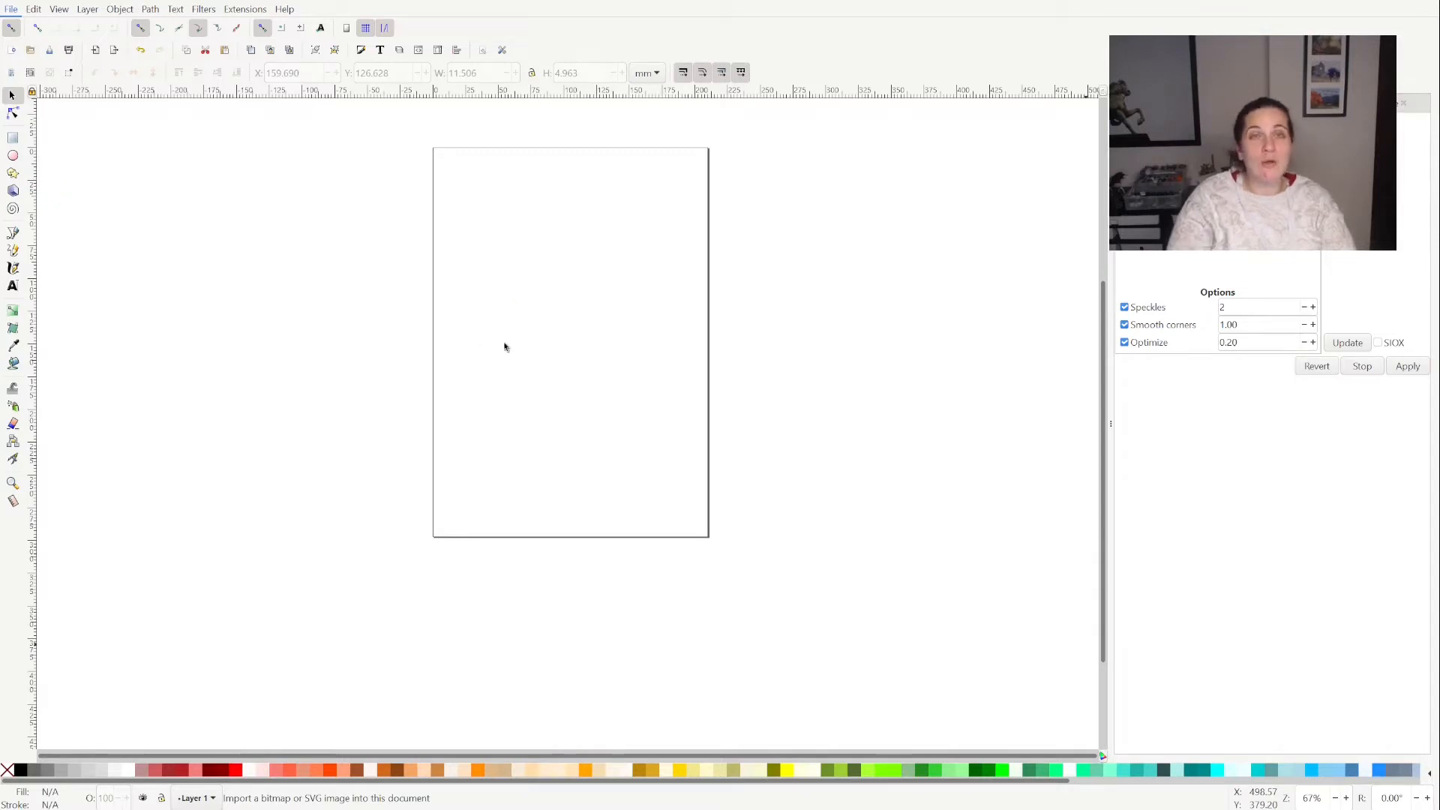
left_click_drag(505, 343, 1000, 607)
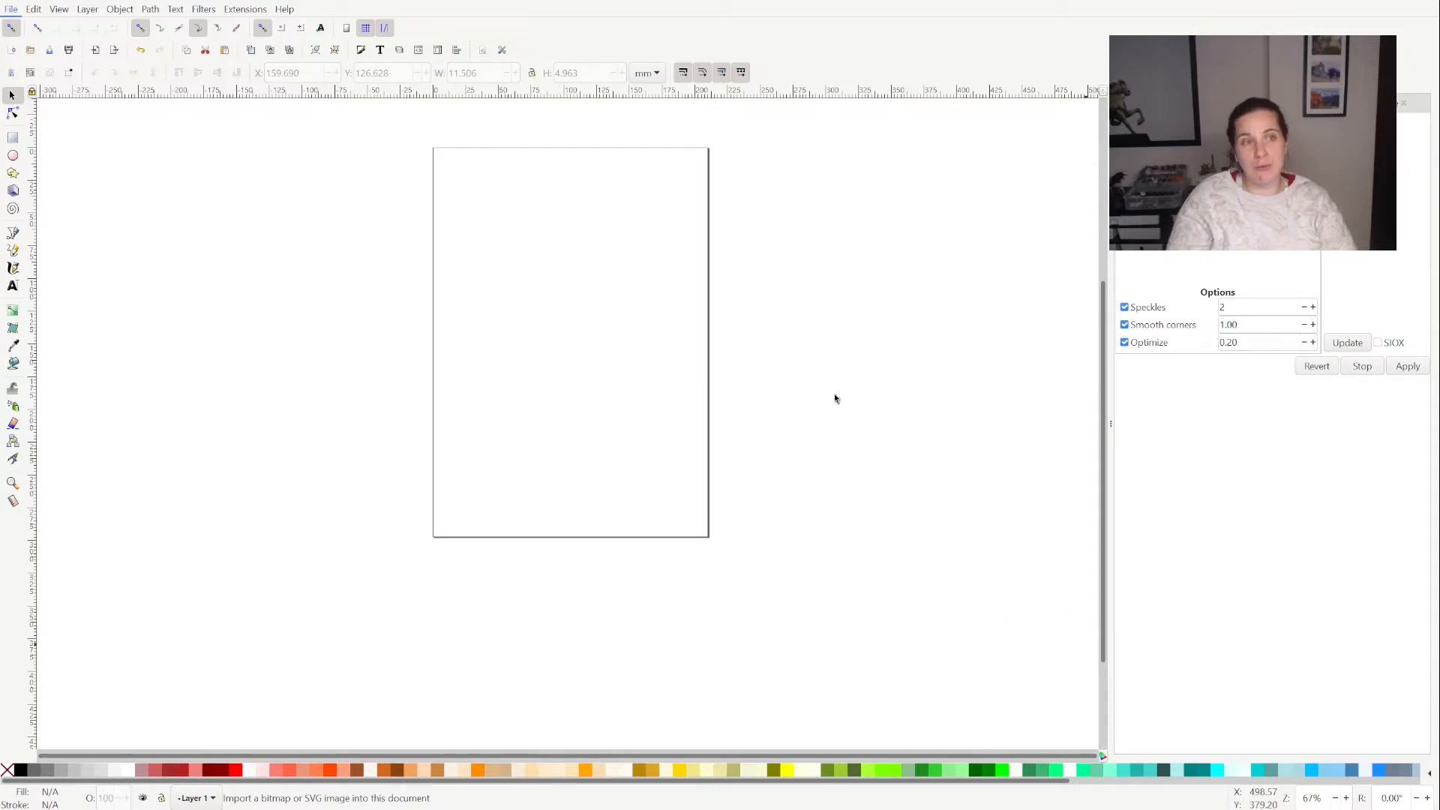
left_click(575, 271)
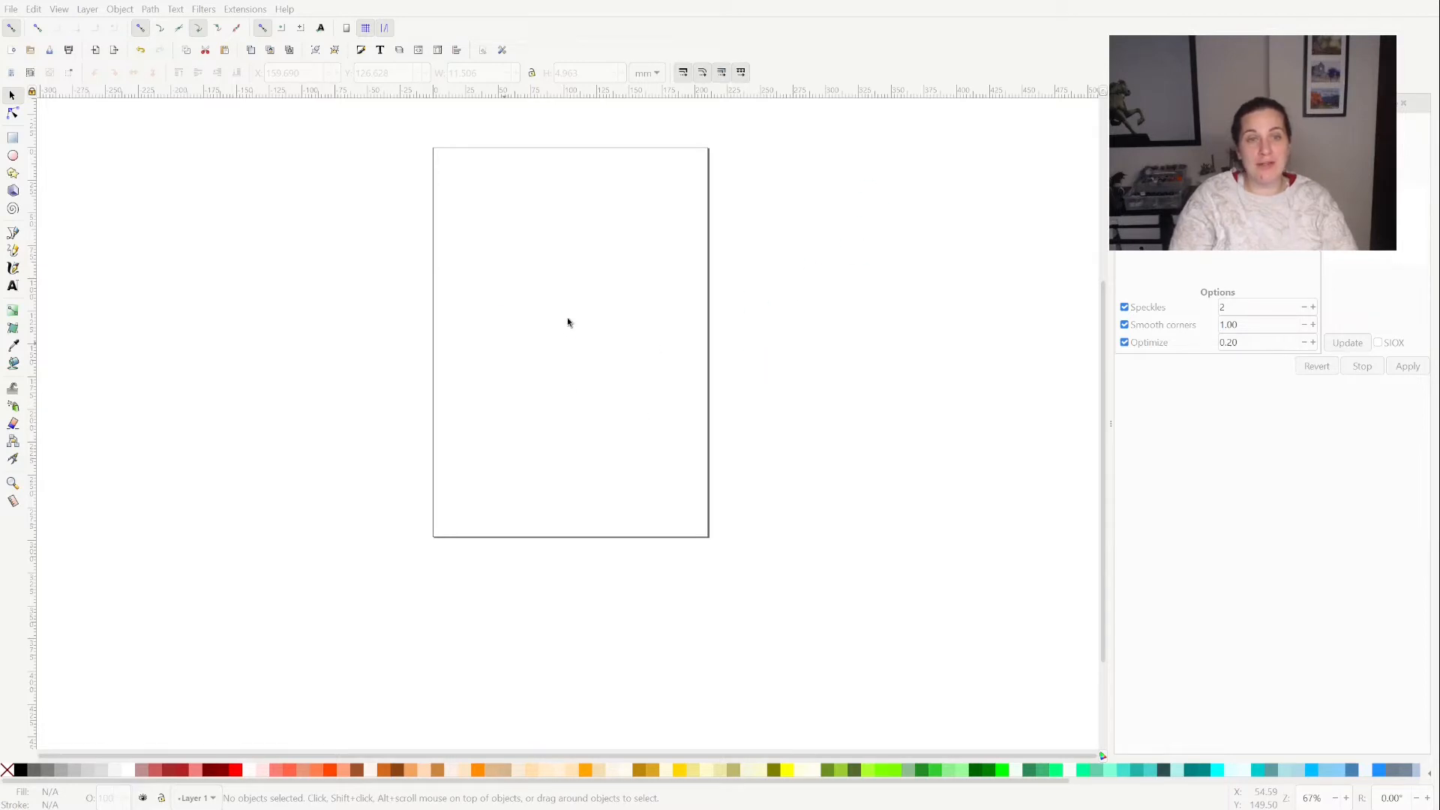
Bring the Hello image onto the canvas and trace the bitmap into a vector path after updating the trace preview
left_click(620, 412)
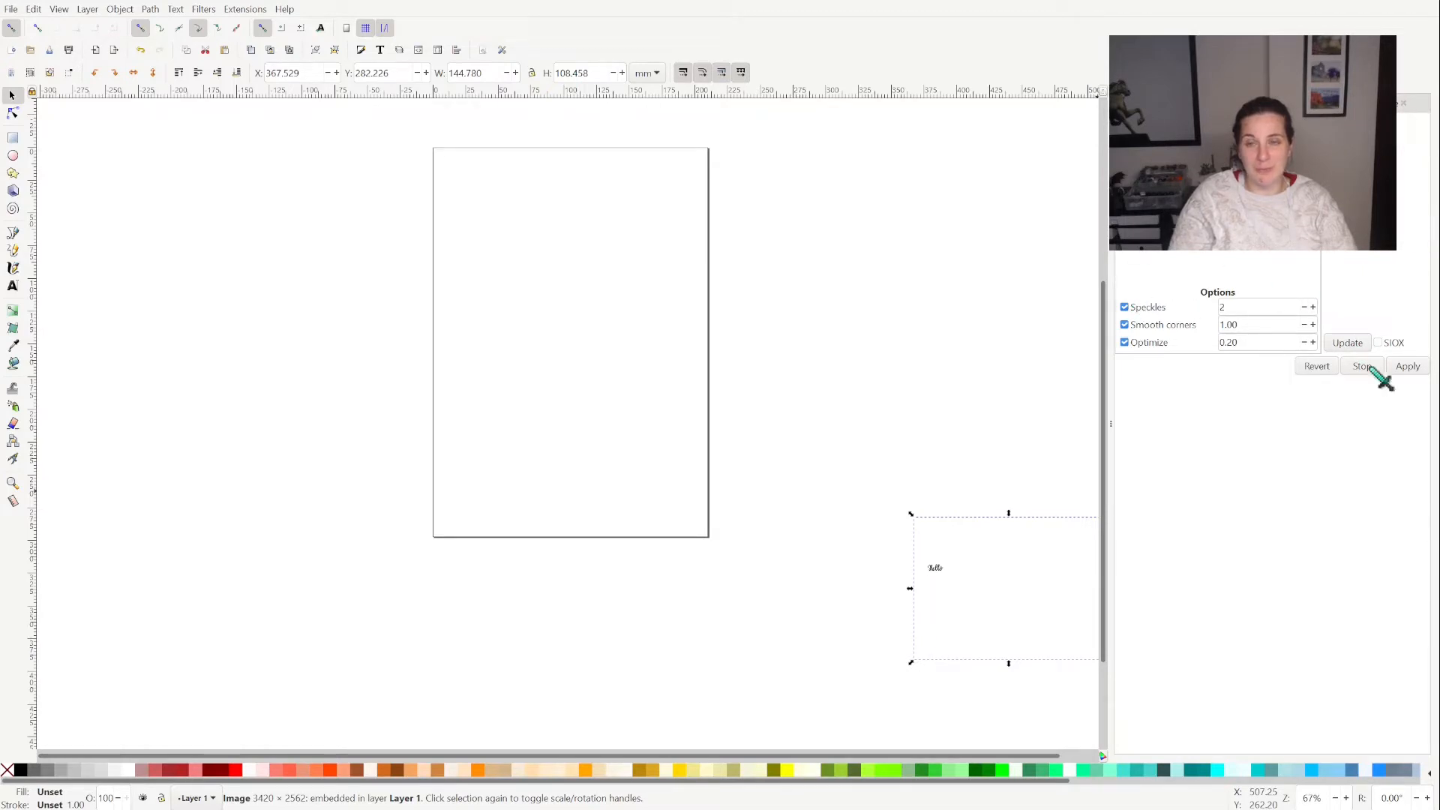
left_click(1347, 344)
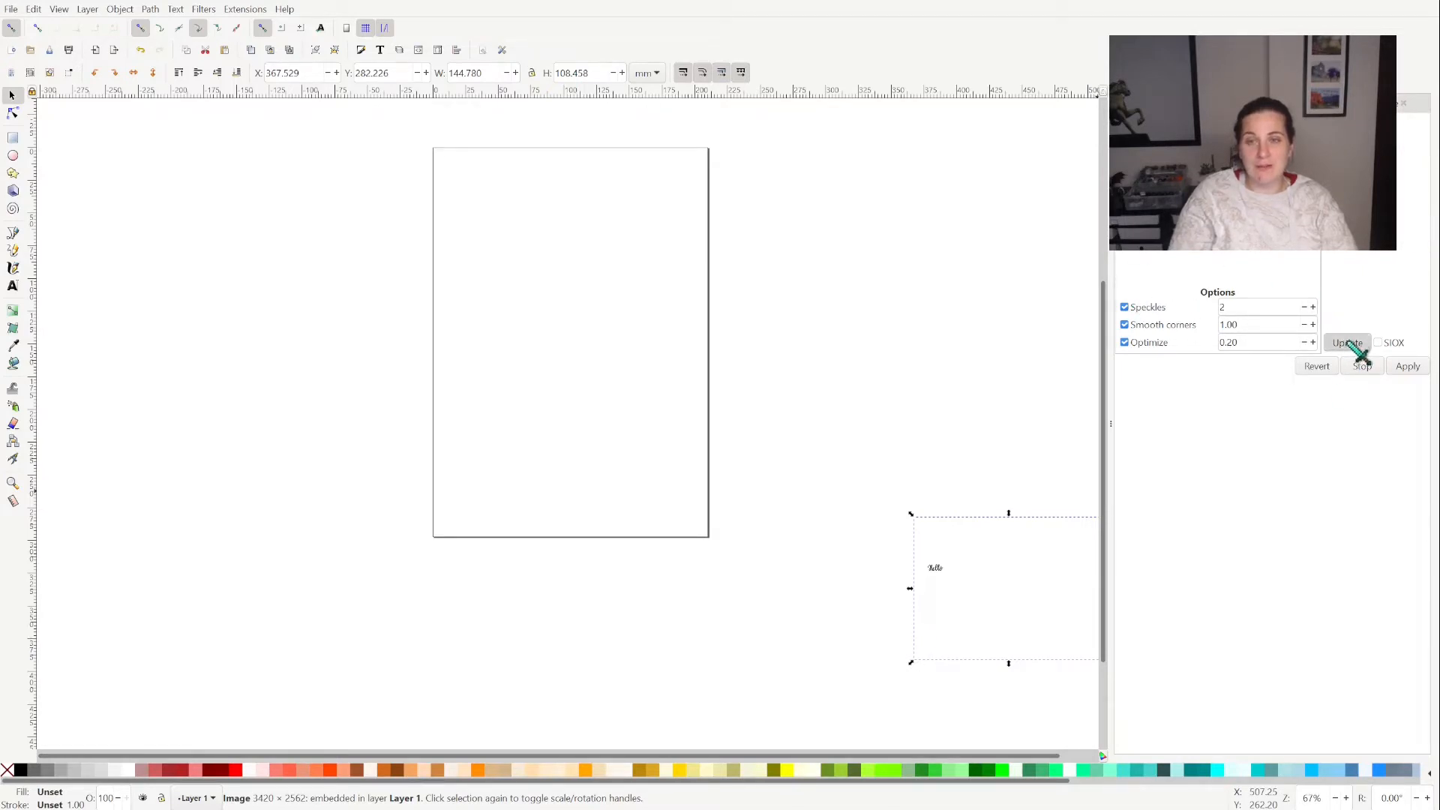
left_click(1407, 369)
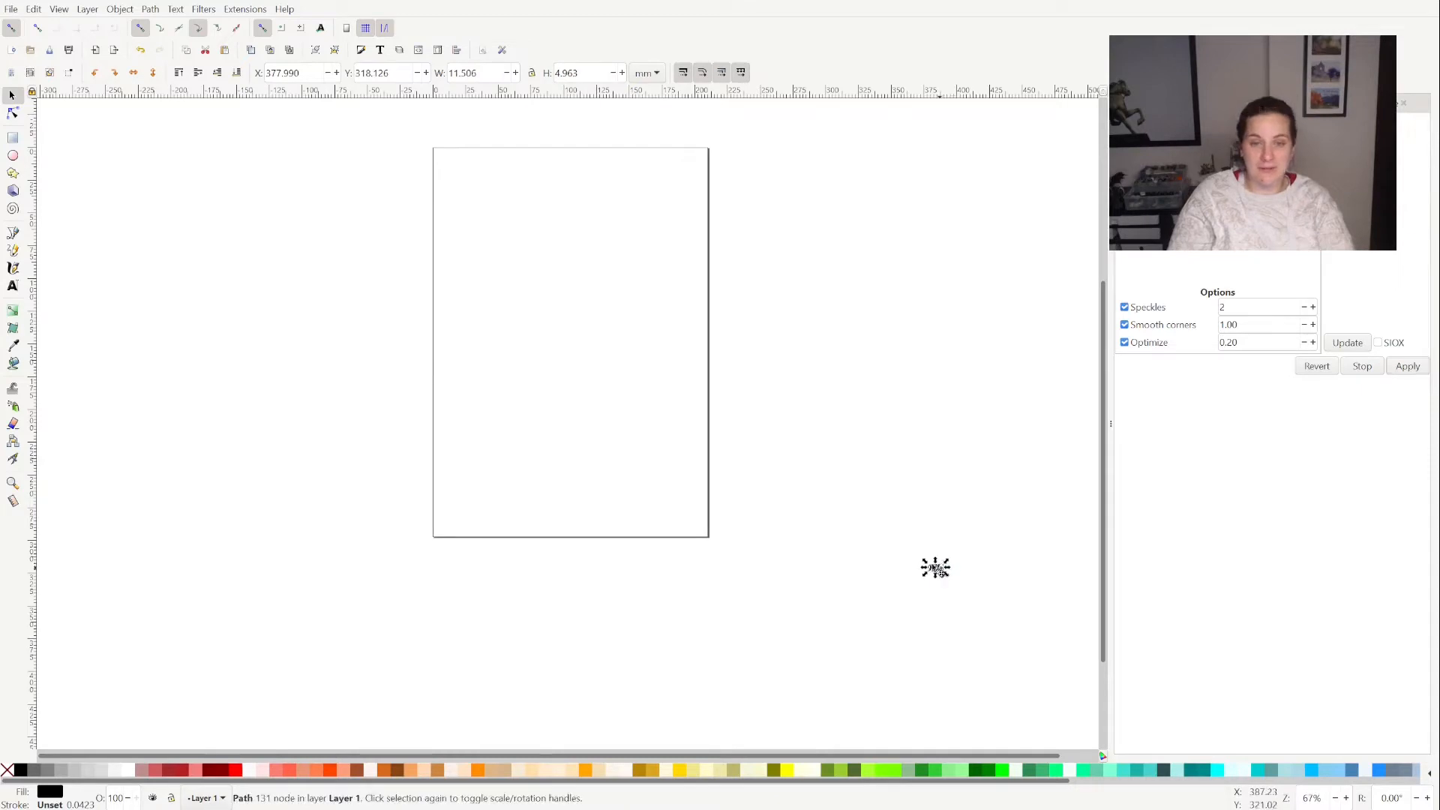
Move the traced Hello path onto the page and delete the original bitmap image
mouse_move(935, 568)
left_mouse_down()
mouse_move(668, 389)
mouse_move(591, 376)
mouse_move(630, 387)
left_mouse_up()
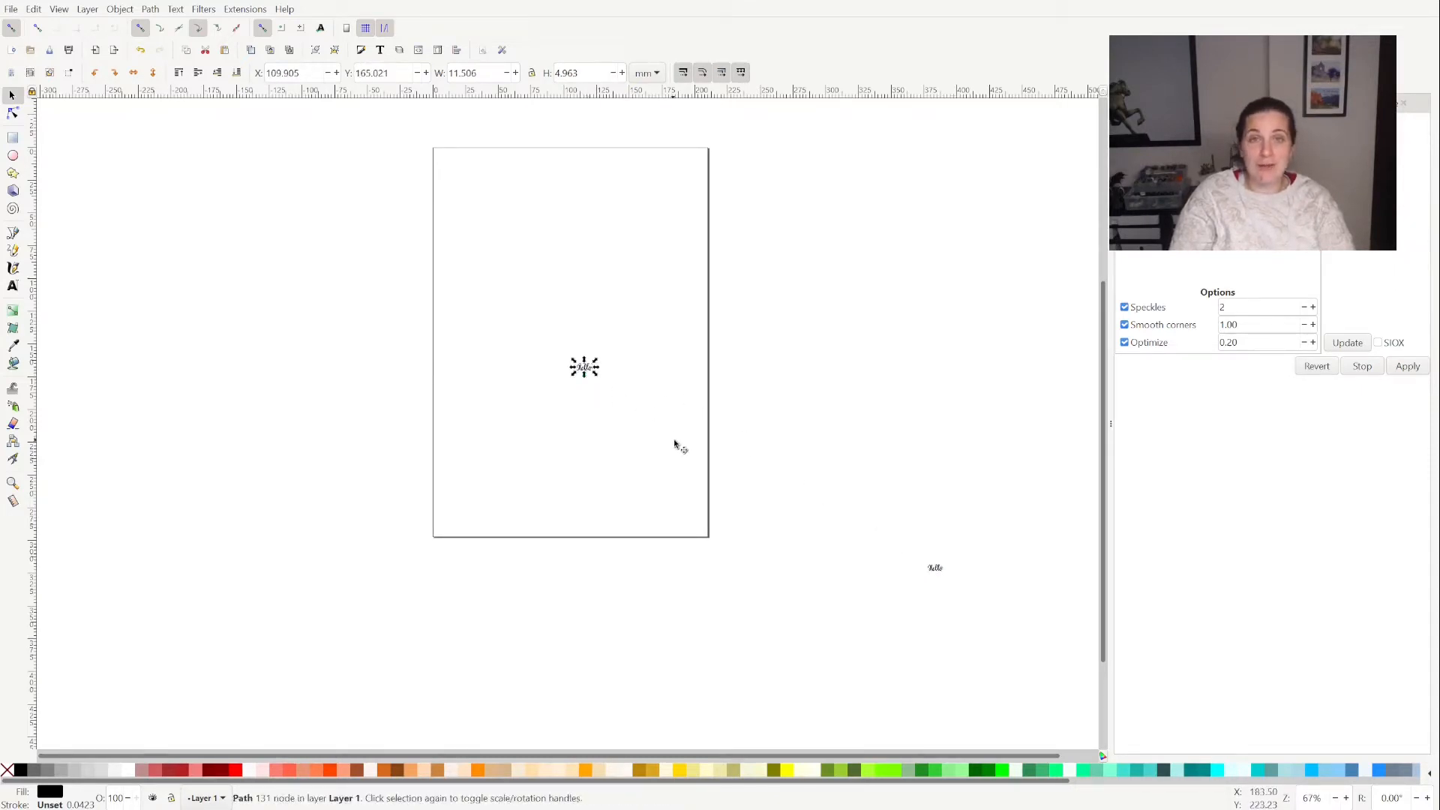
left_click(942, 574)
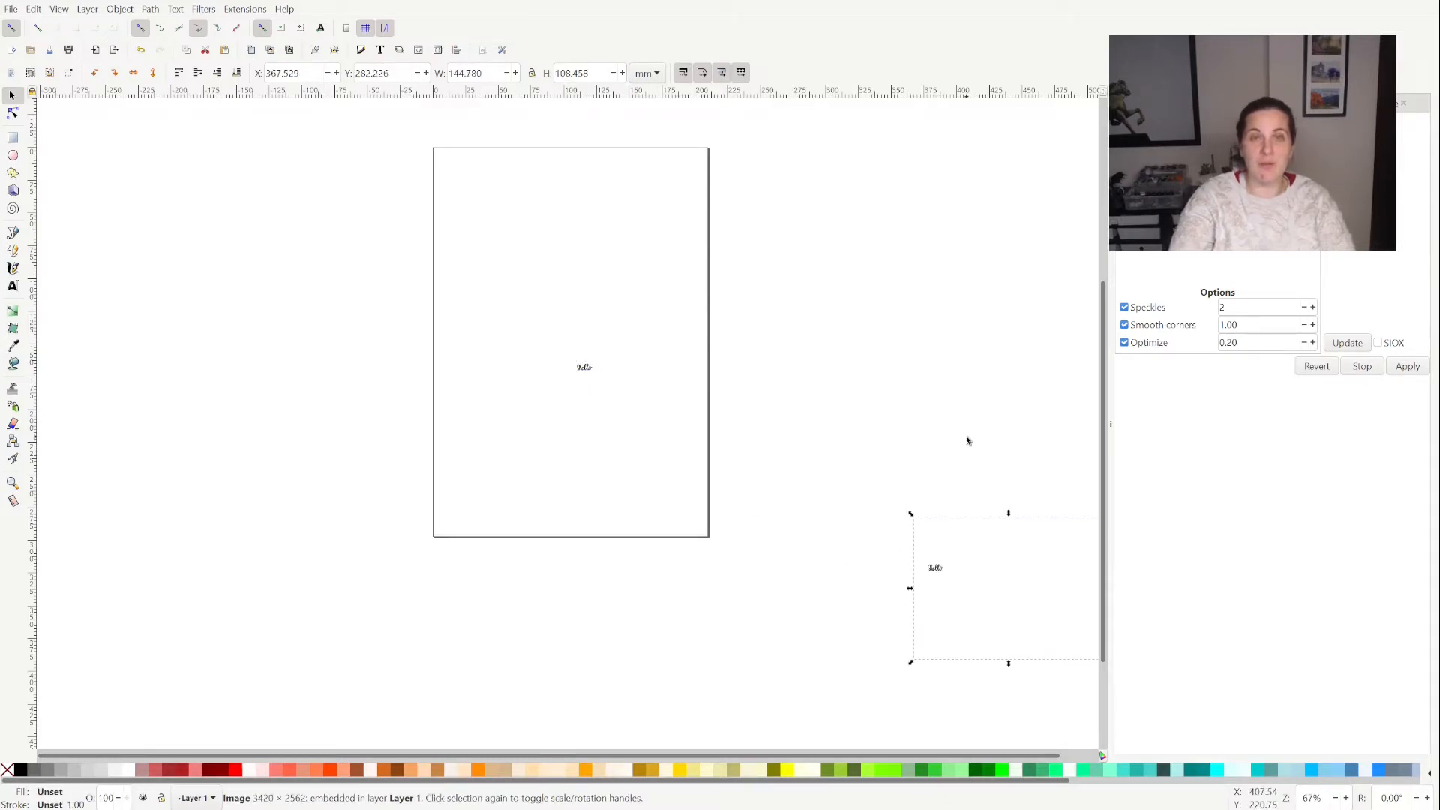
key("Delete")
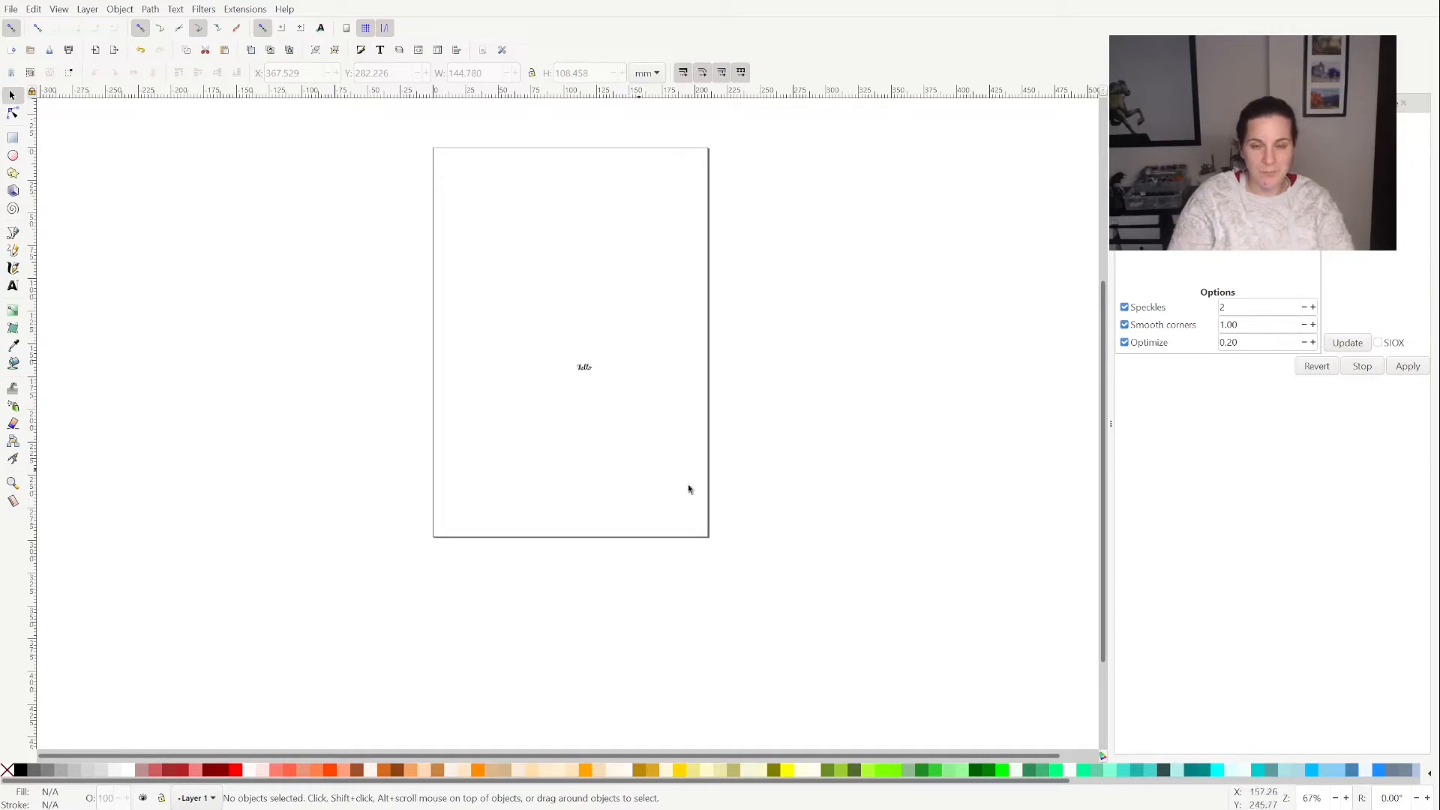
Enlarge the traced Hello path proportionally to about 88 mm wide and 38 mm high
scroll(655, 494, "up", 4, "ctrl")
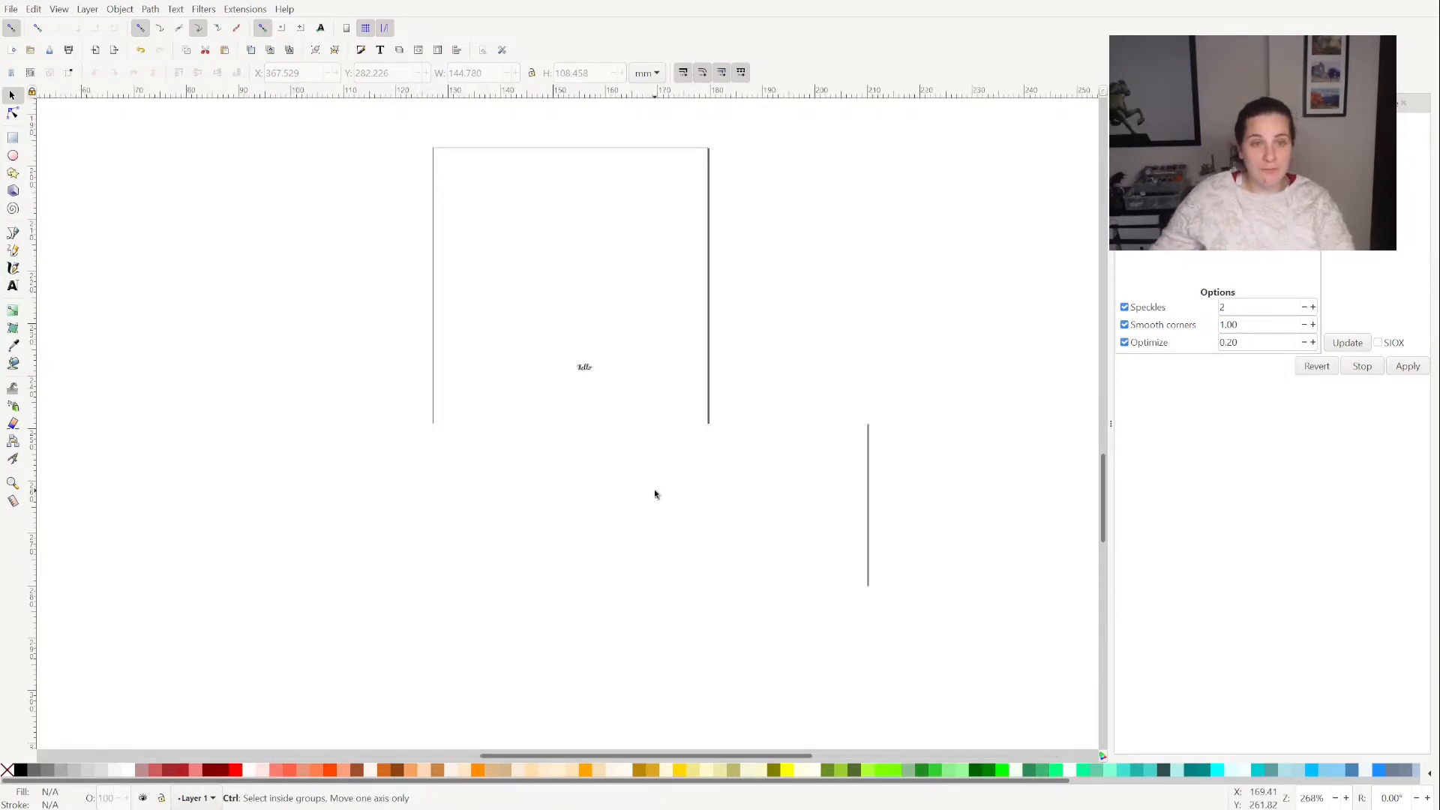
scroll(655, 494, "down", 3)
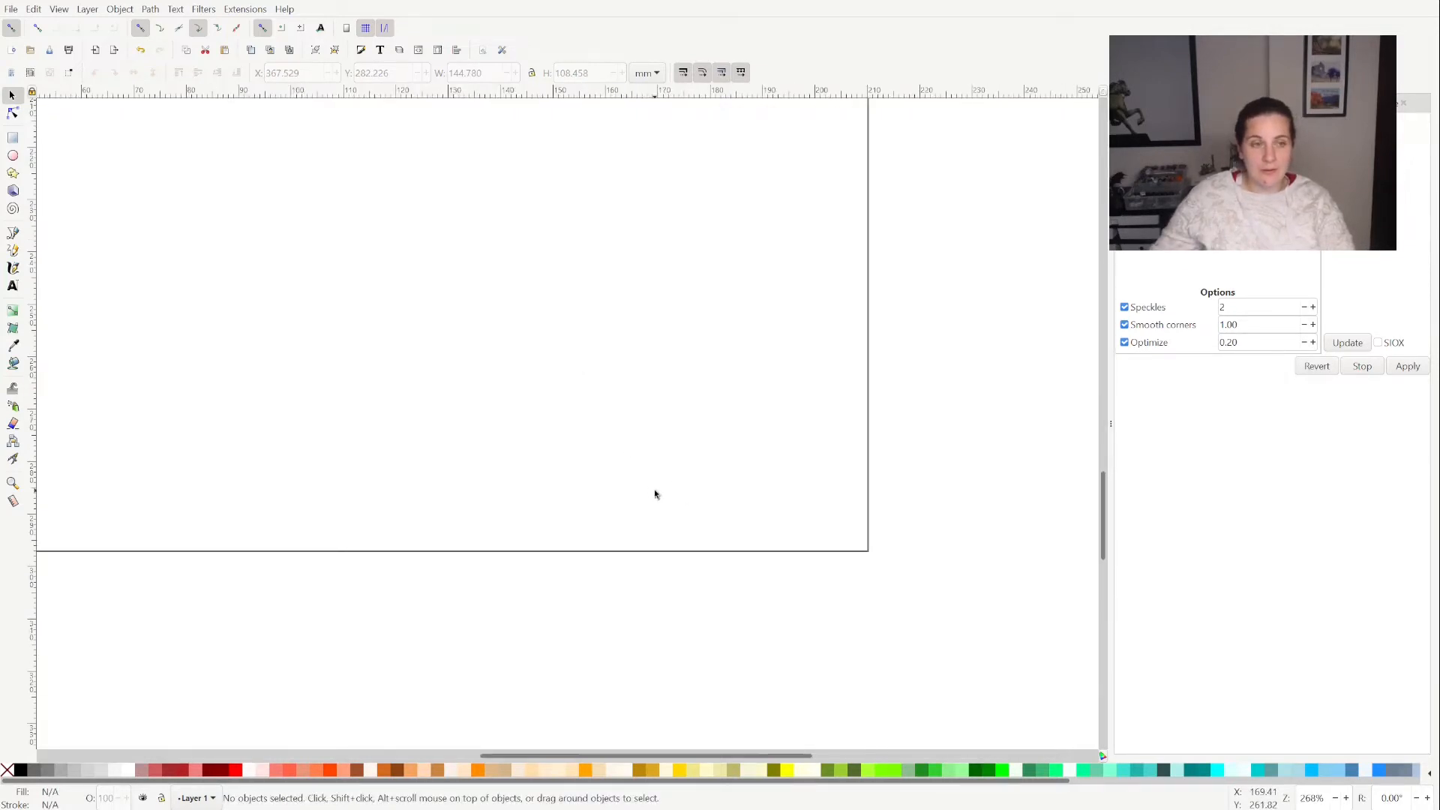
scroll(655, 494, "up", 5)
scroll(655, 494, "up", 6)
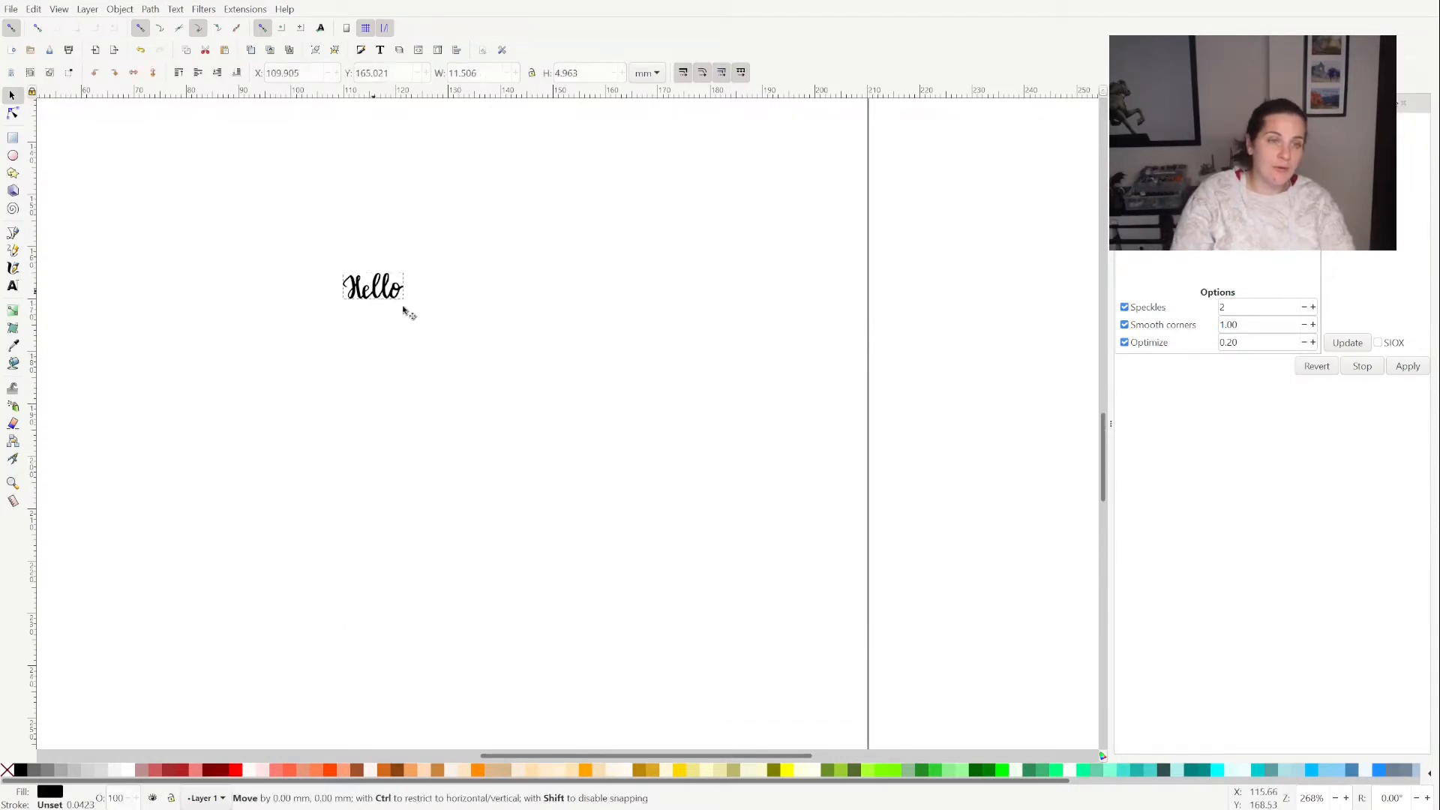
left_click(403, 300)
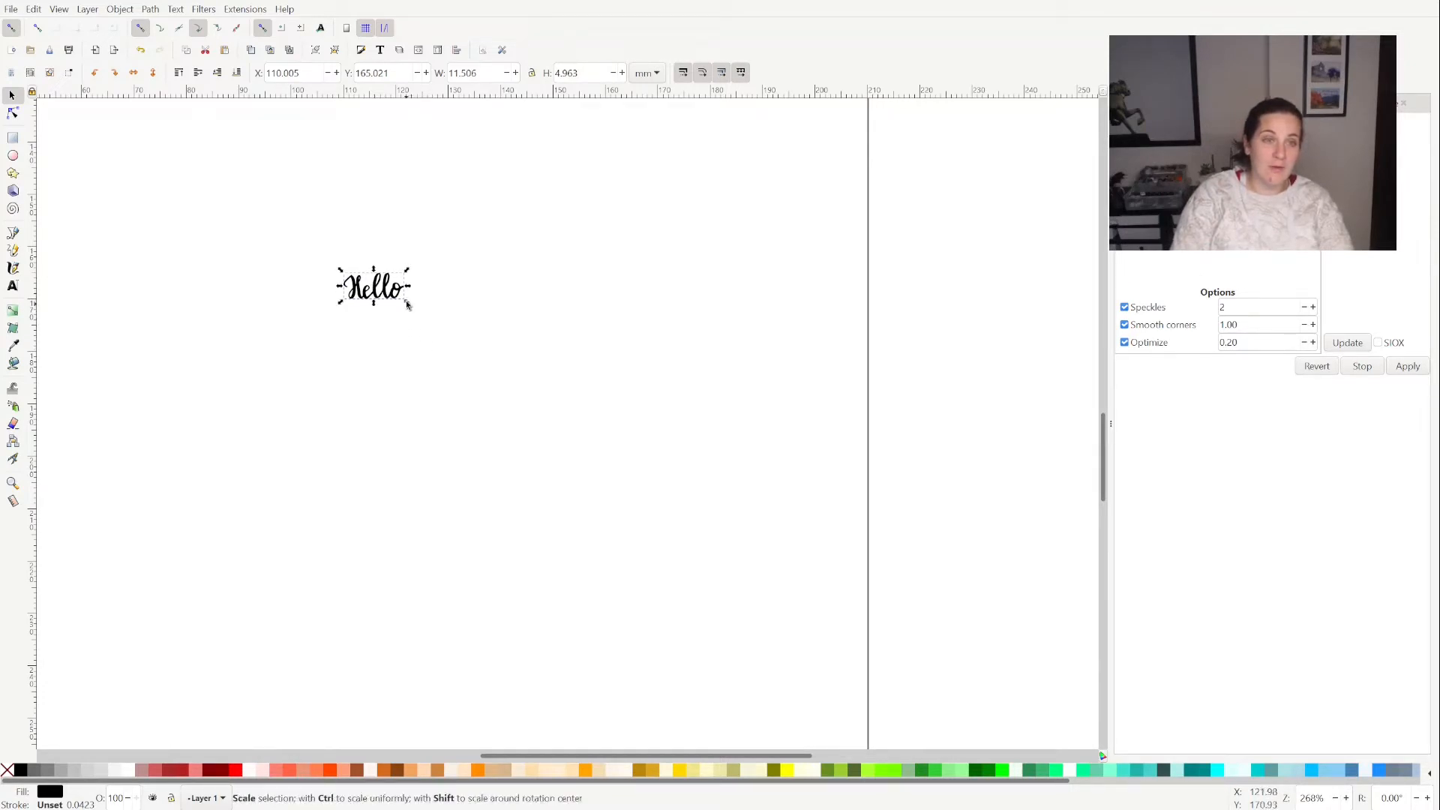
left_click_drag(406, 304, 810, 599)
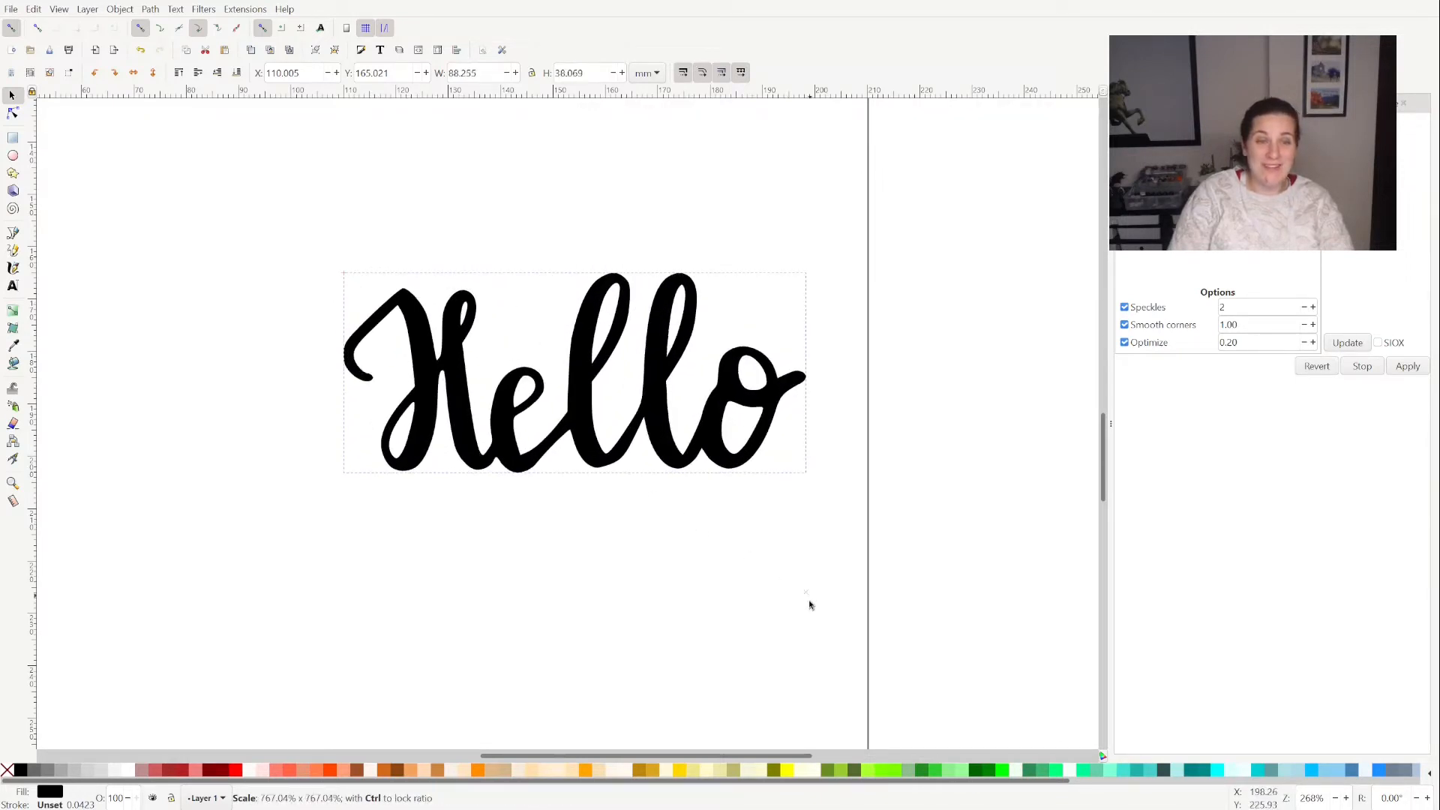
left_click_drag(780, 727, 743, 757)
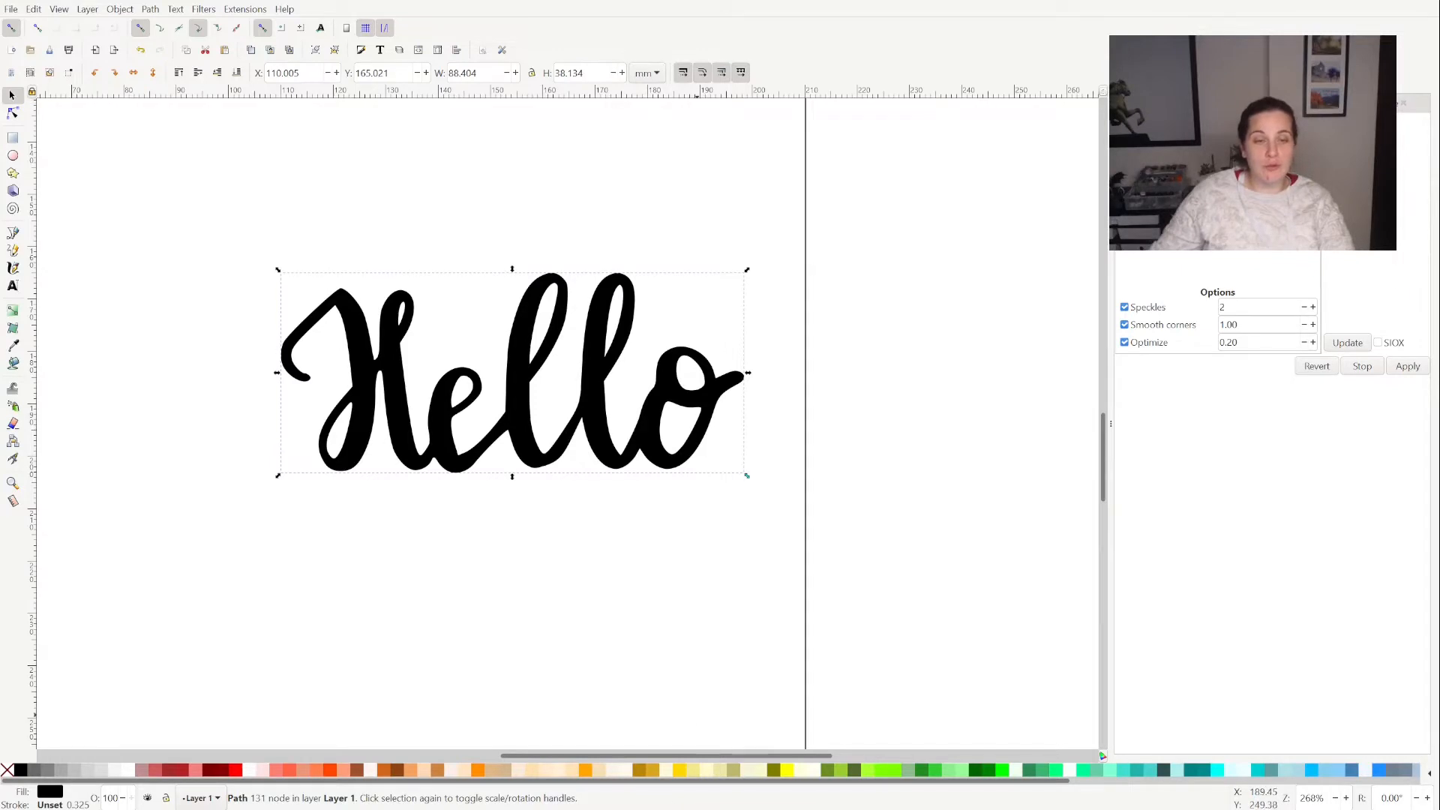
Sharpen the notch above the H's crossbar by moving its node outward and adjusting the handles to form a straight upper edge
left_click_drag(679, 757, 603, 757)
scroll(797, 548, "up", 2)
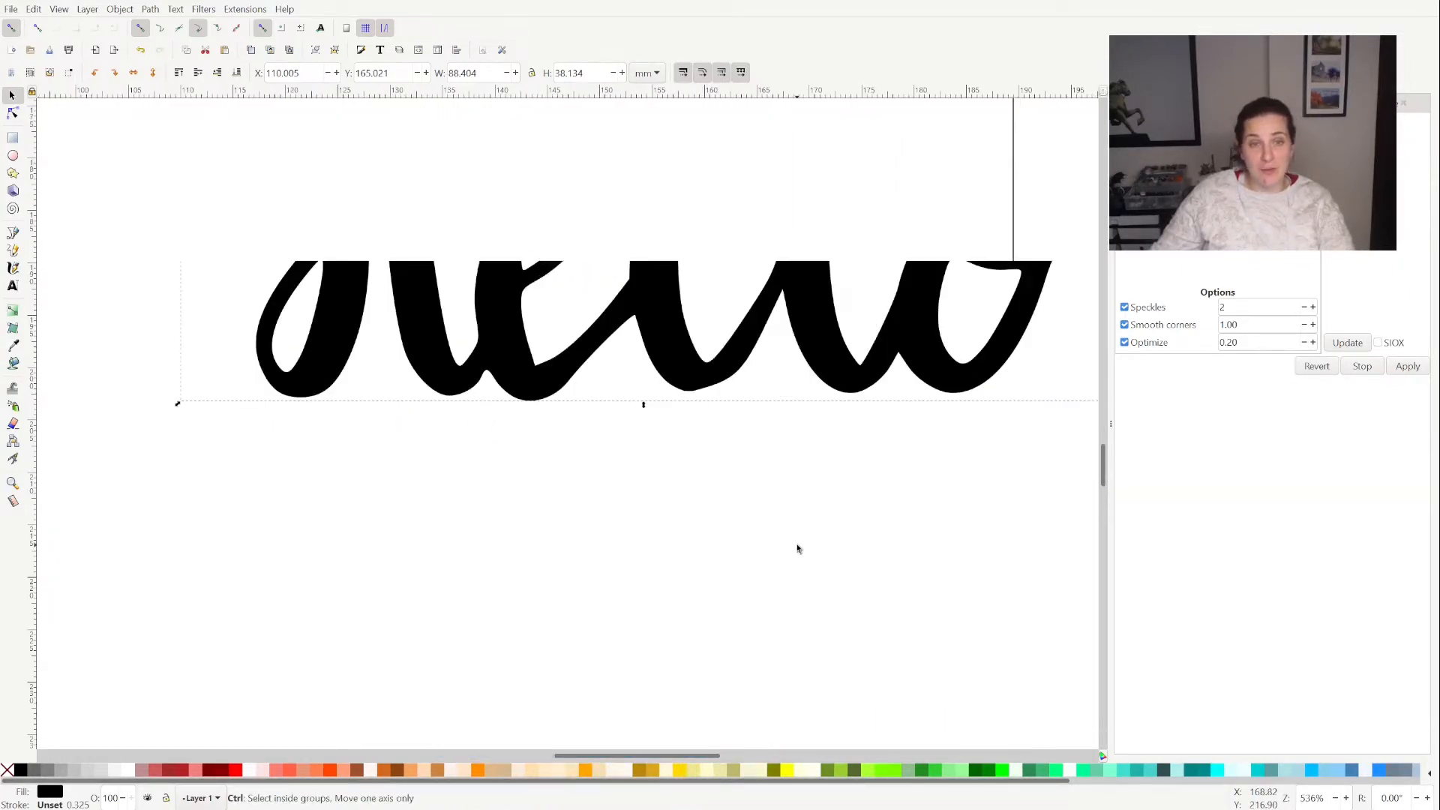
scroll(797, 548, "up", 4)
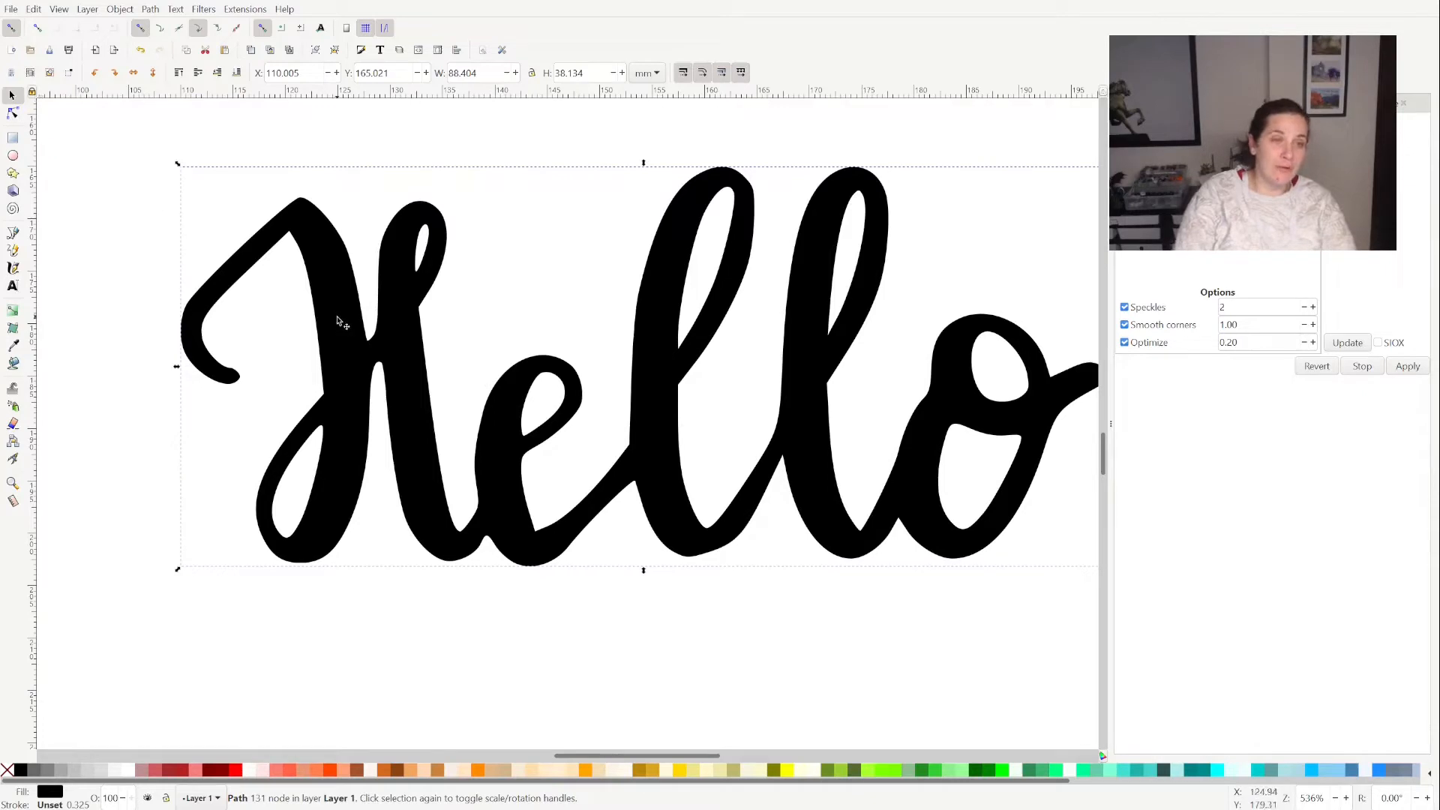
key("n")
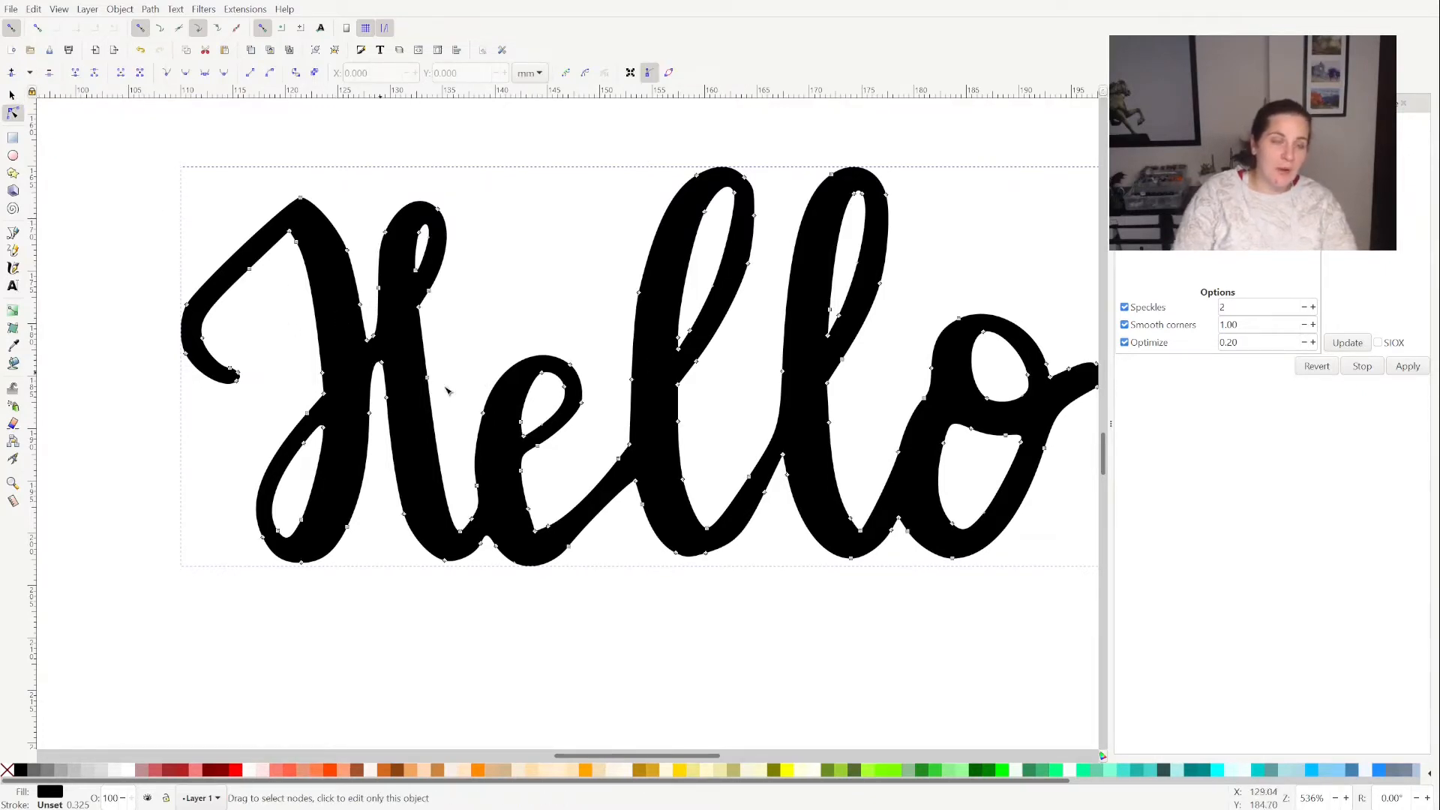
scroll(424, 345, "up", 3)
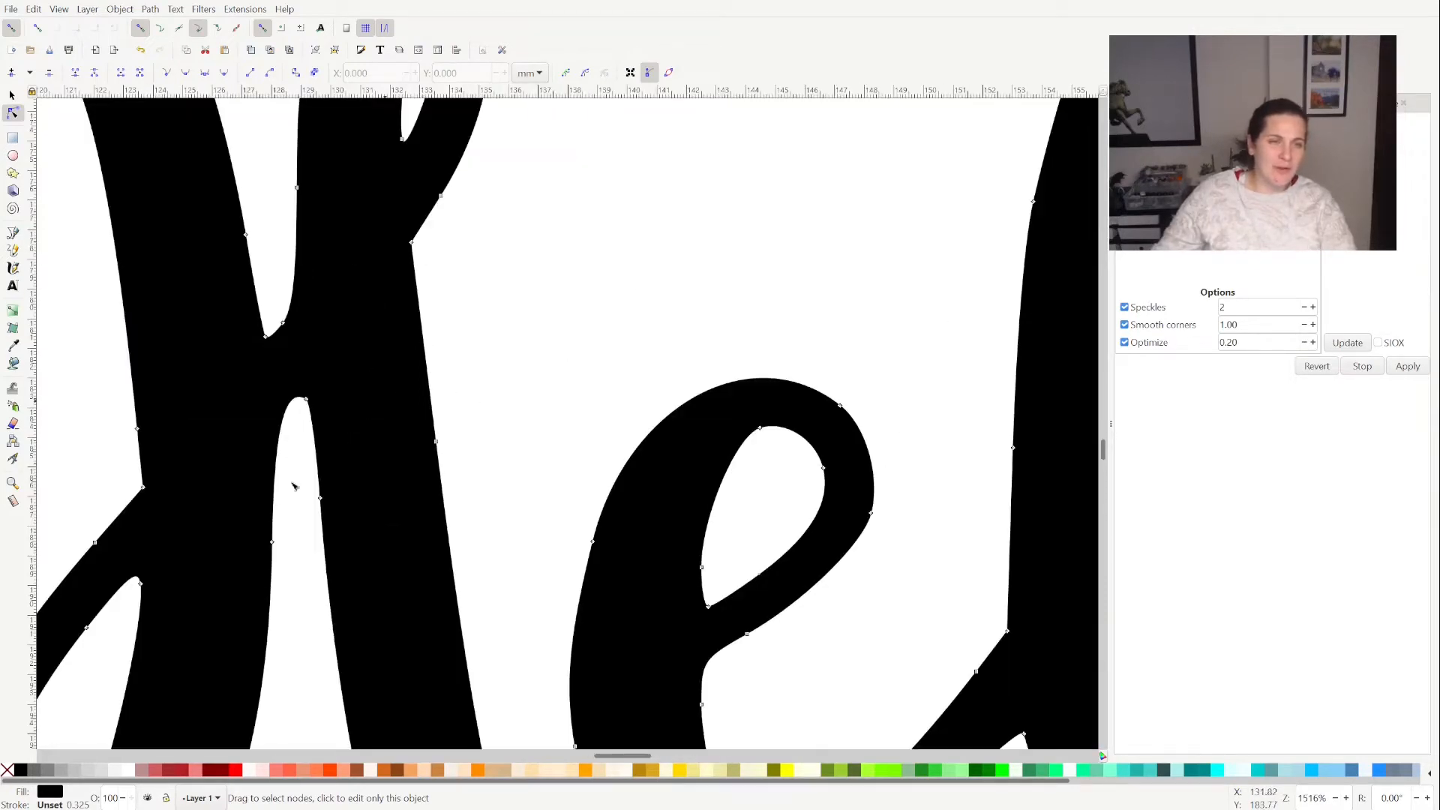
scroll(253, 554, "up", 1)
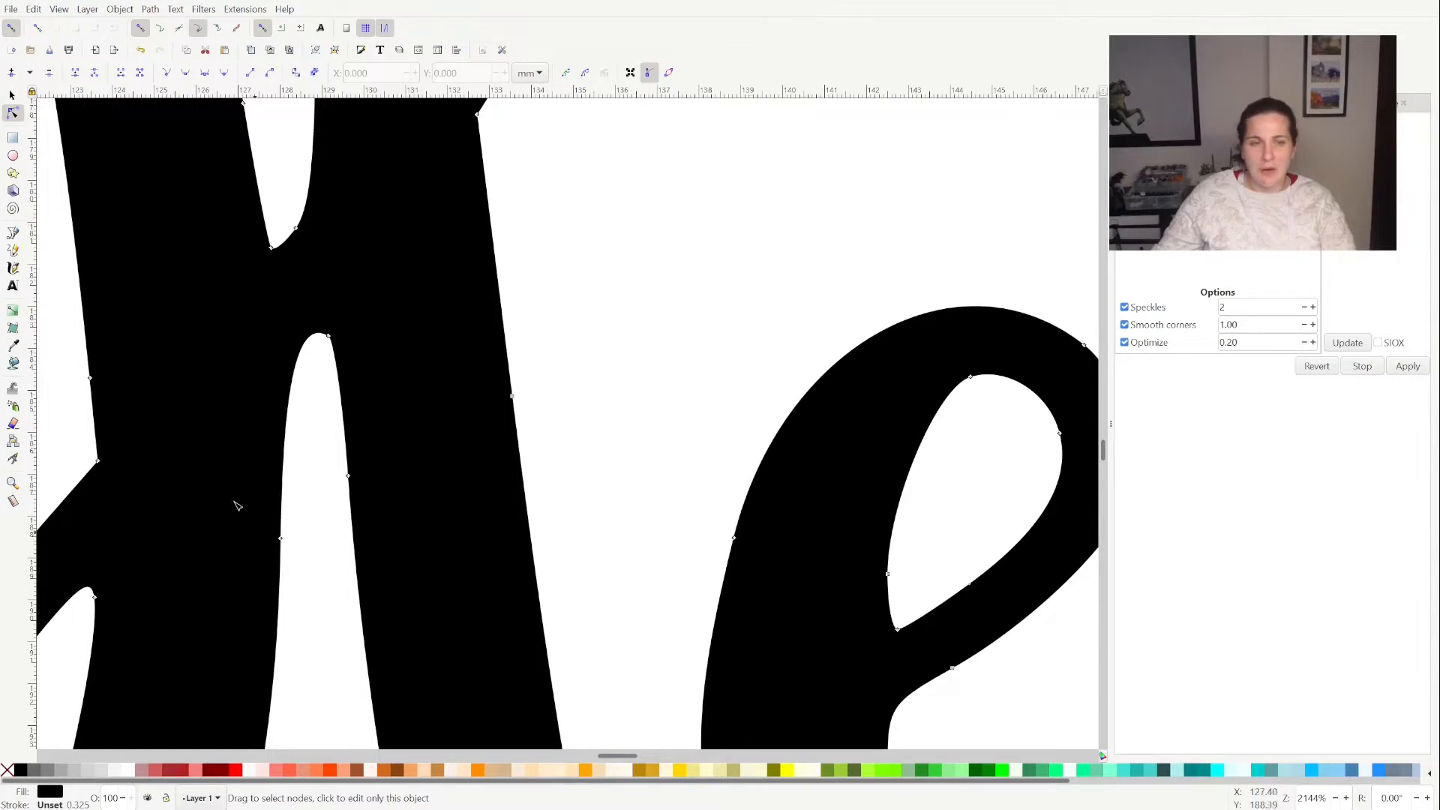
scroll(237, 506, "down", 1)
scroll(237, 506, "up", 4)
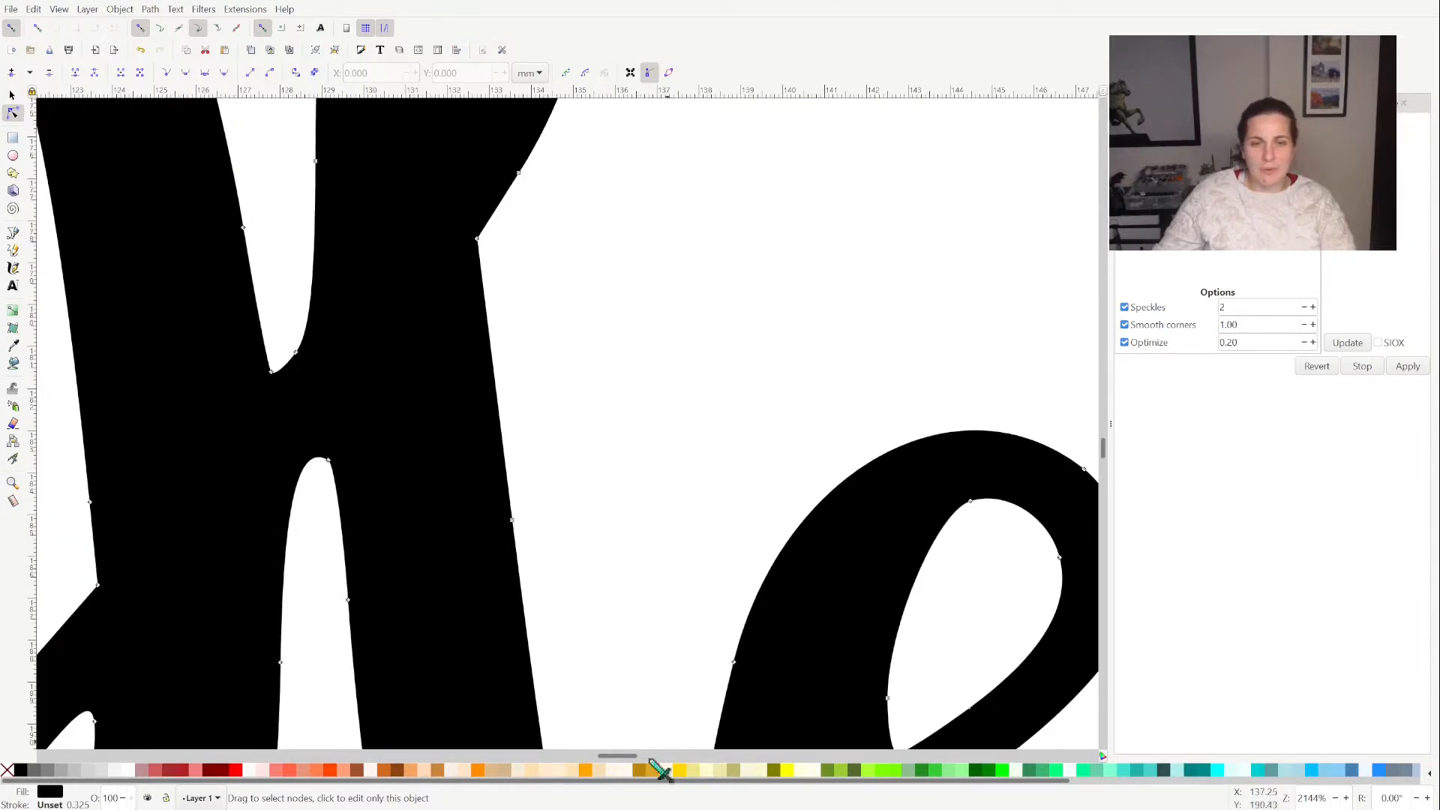
mouse_move(592, 763)
left_mouse_down()
mouse_move(515, 765)
mouse_move(620, 764)
mouse_move(605, 765)
left_mouse_up()
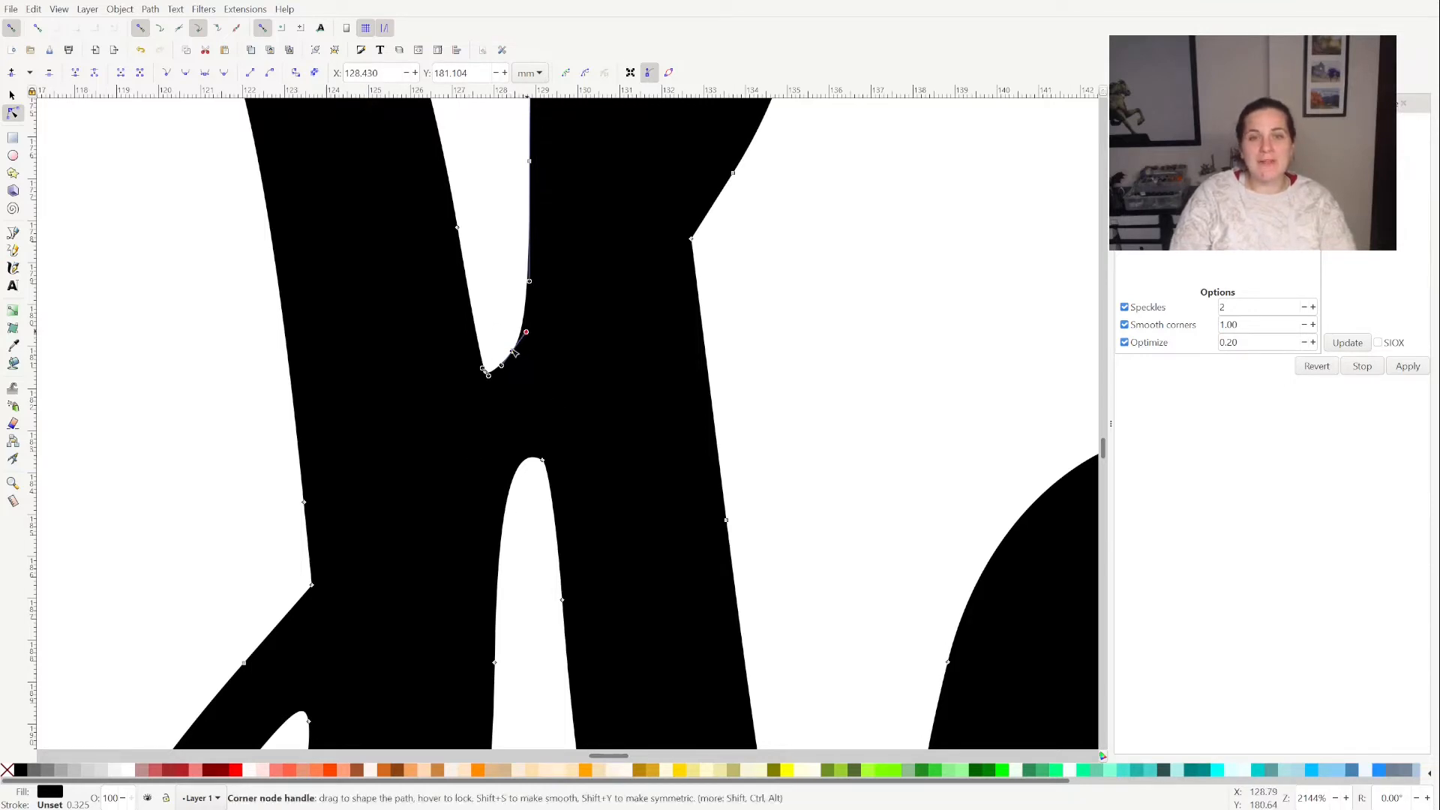
mouse_move(513, 353)
left_mouse_down()
mouse_move(515, 366)
mouse_move(534, 339)
left_mouse_up()
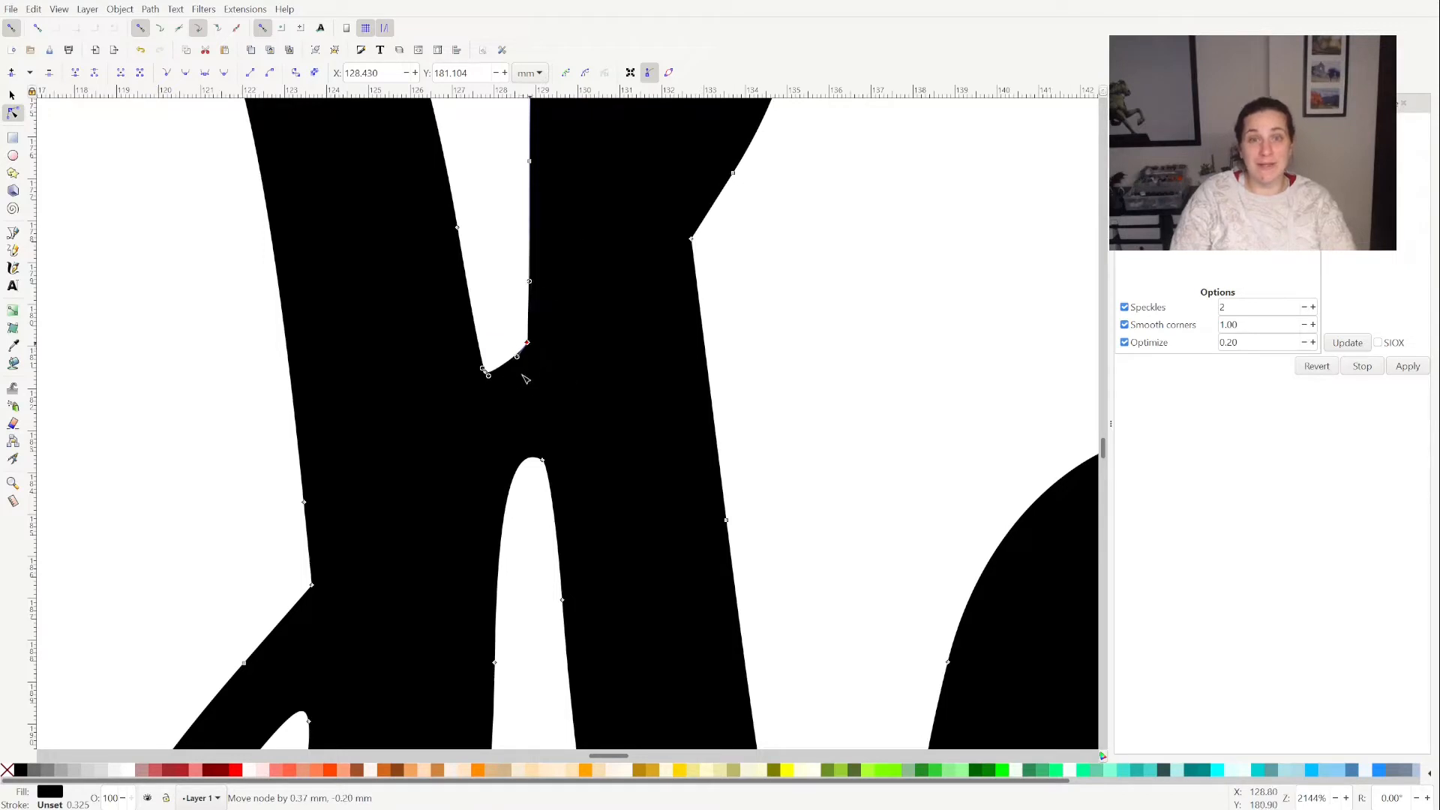
left_click_drag(532, 342, 520, 359)
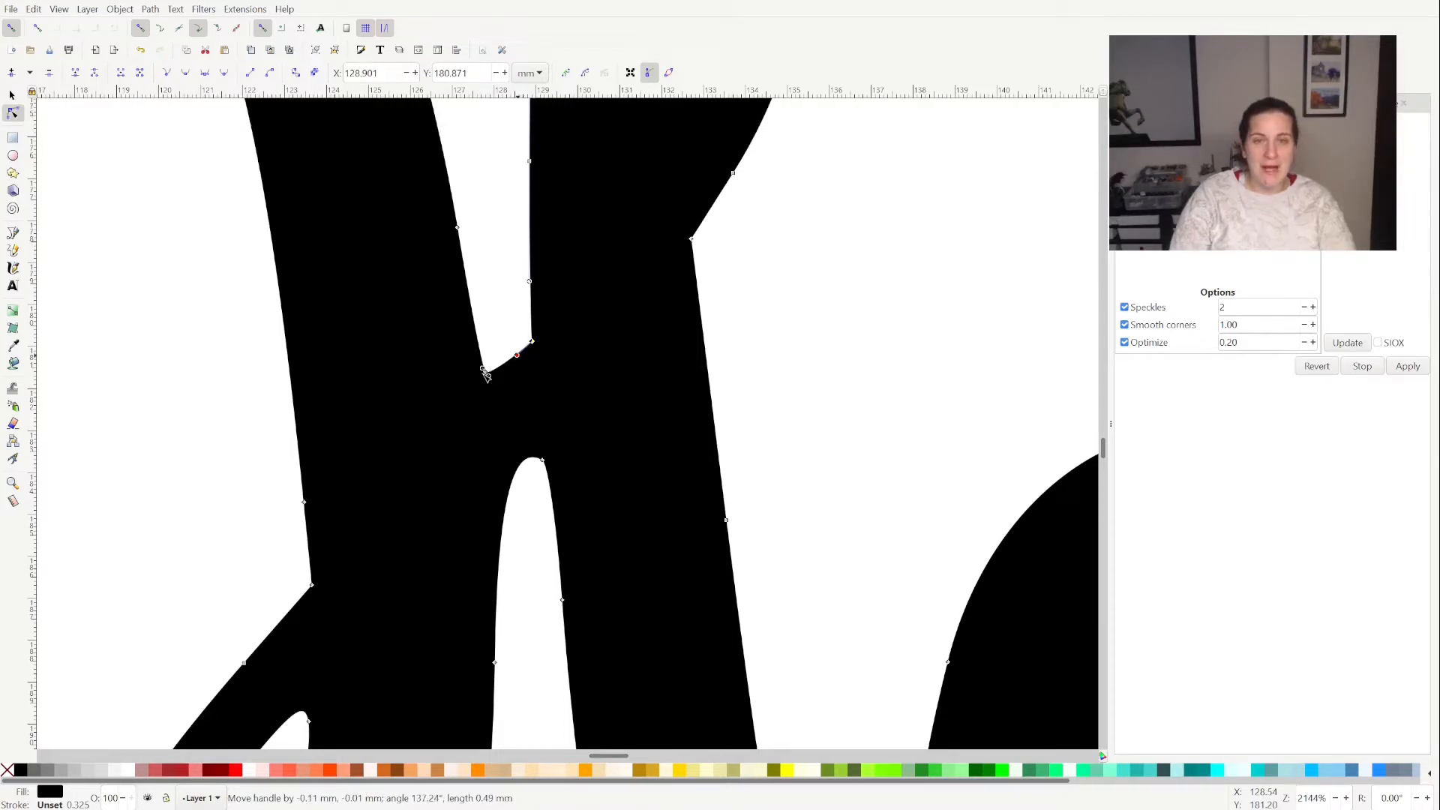
left_click(486, 375)
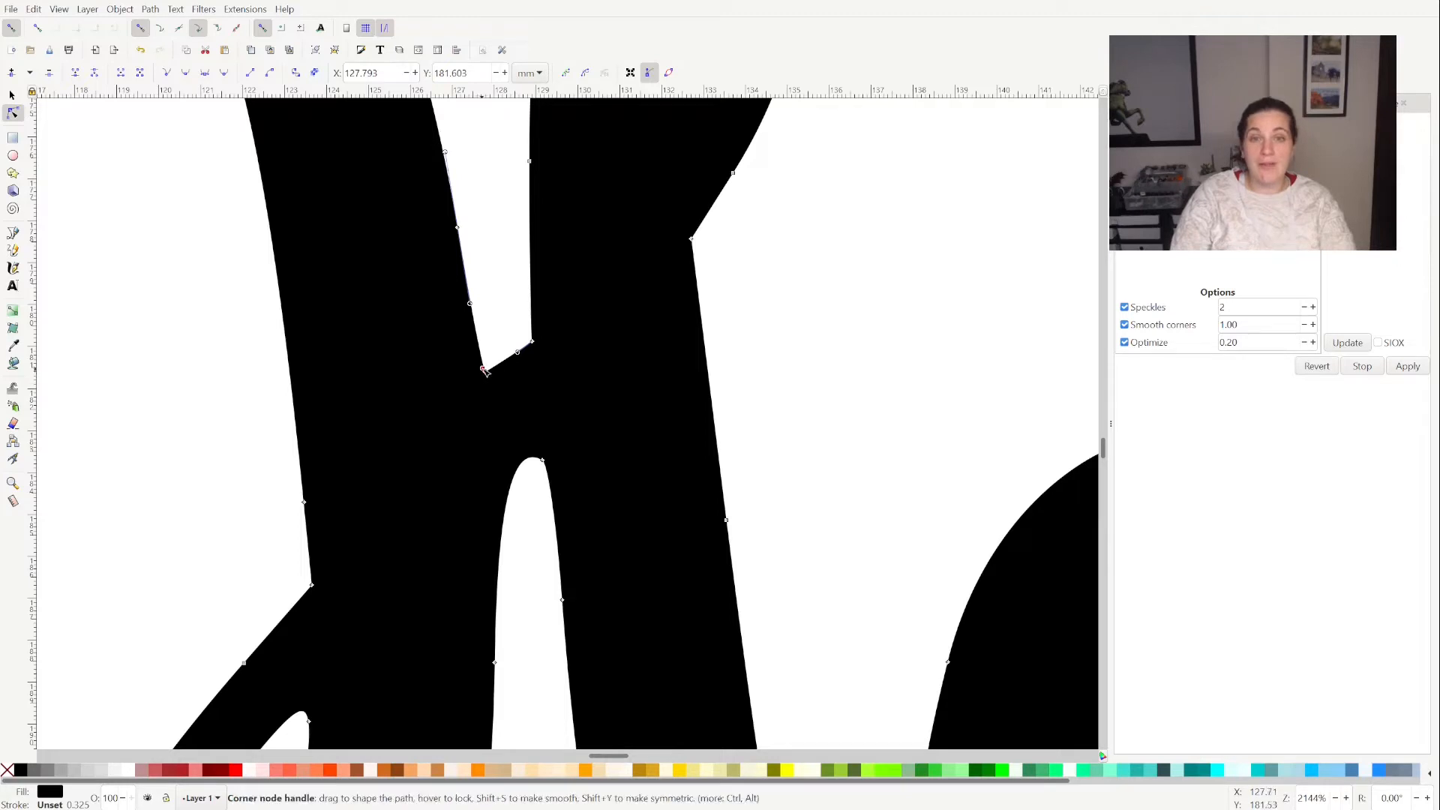
left_click_drag(483, 369, 486, 372)
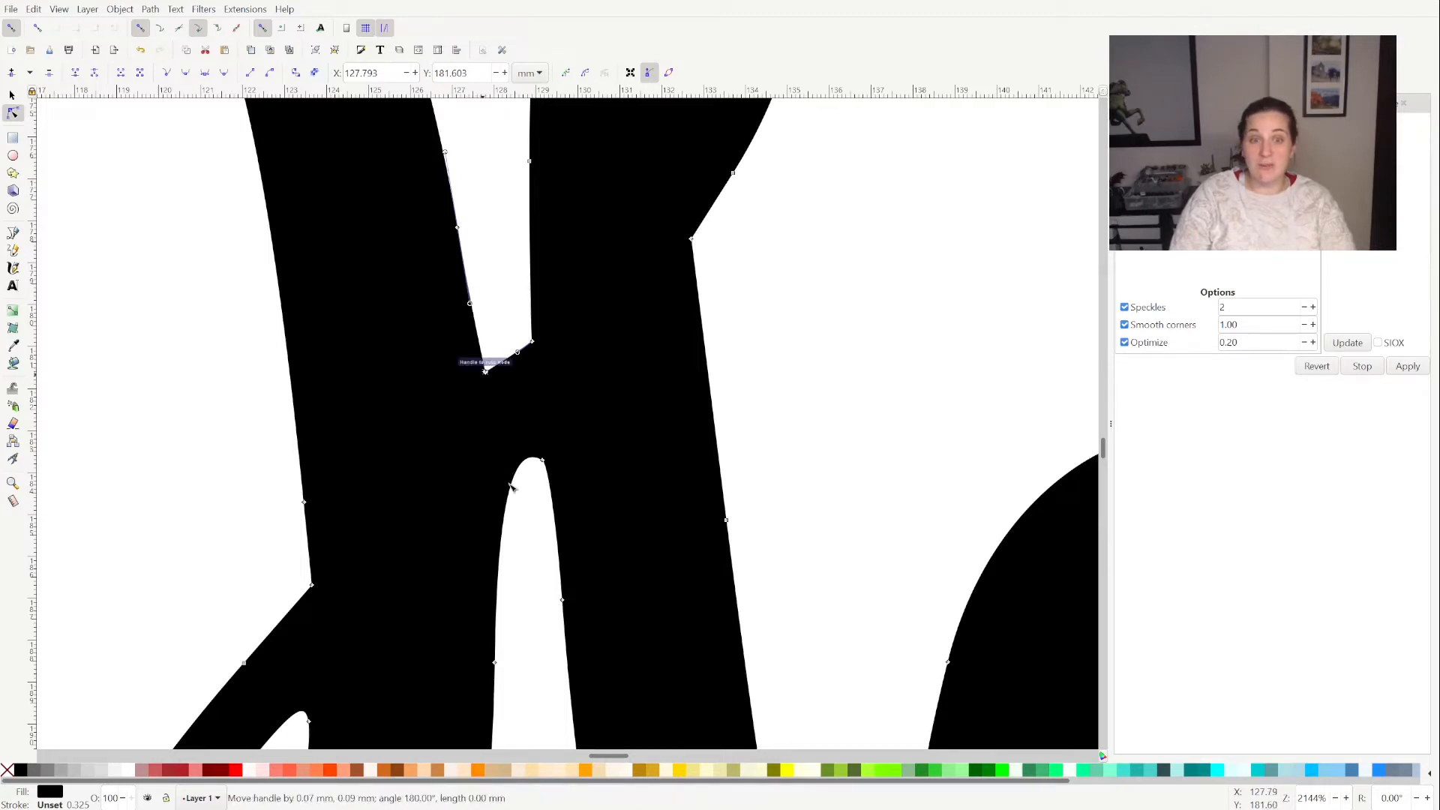
Add a node on the curve beneath the H's crossbar, shift it outward and retract the handles to straighten the lower edge
left_click(511, 485)
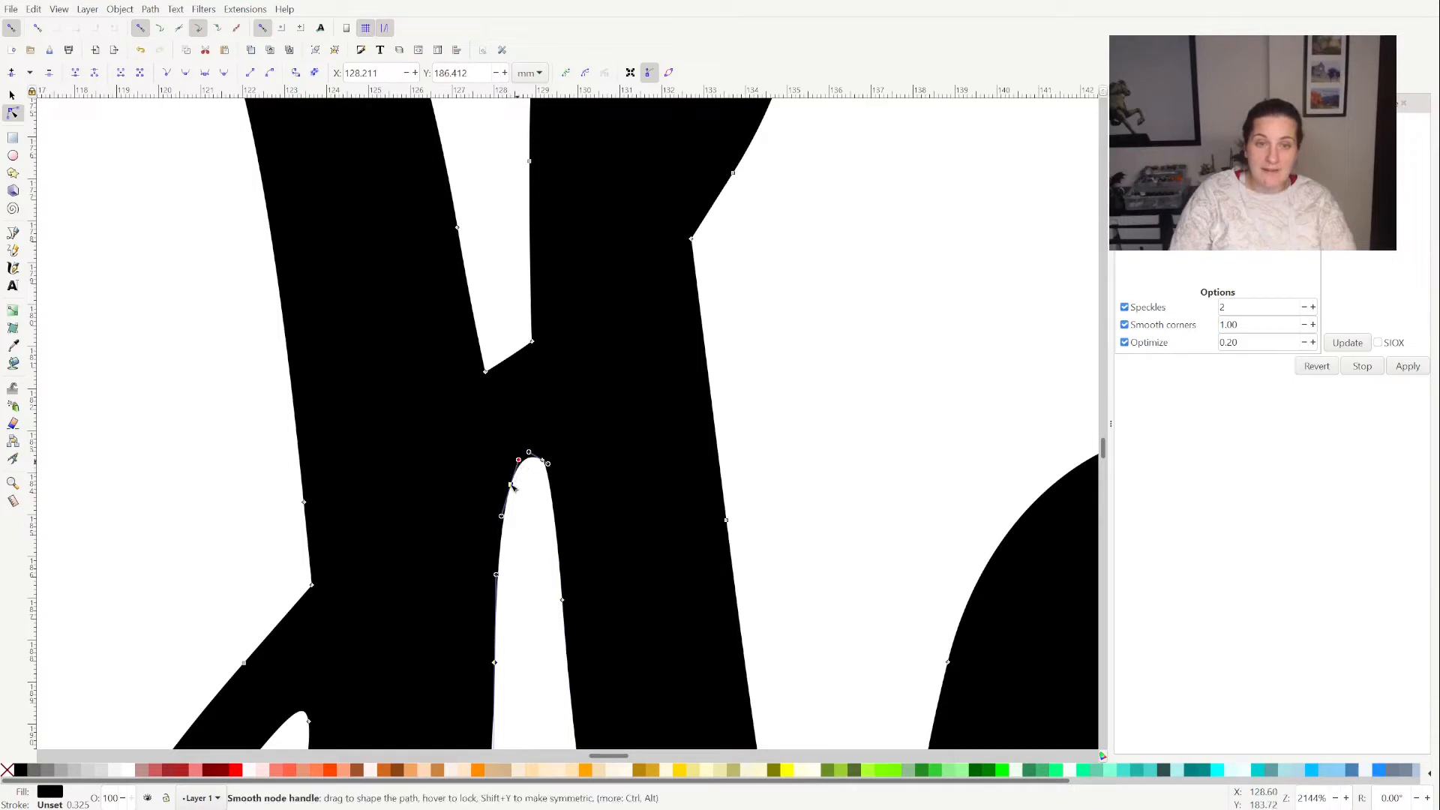
mouse_move(518, 459)
left_mouse_down()
mouse_move(507, 503)
mouse_move(510, 478)
left_mouse_up()
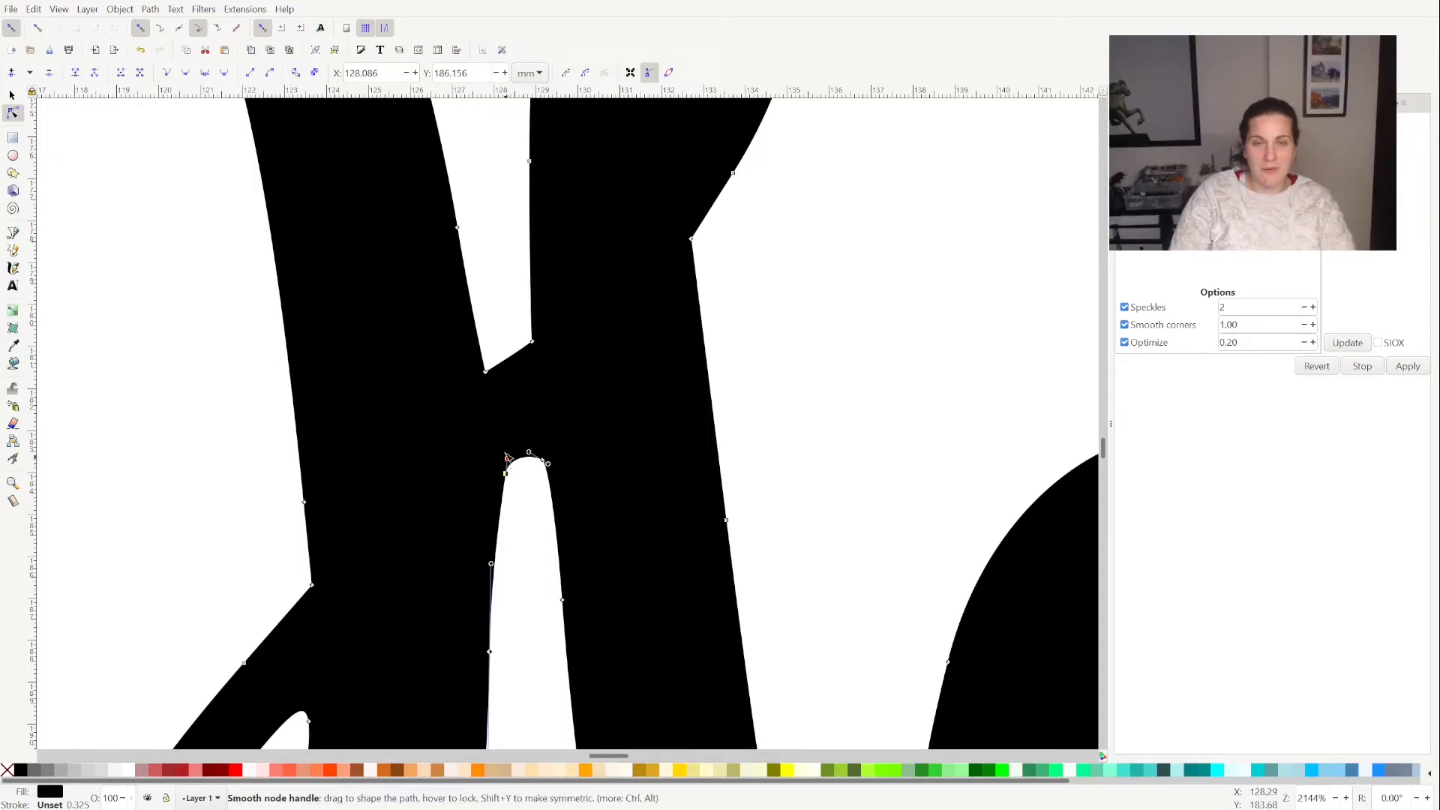
left_click_drag(512, 414, 518, 372)
left_click_drag(390, 447, 392, 440)
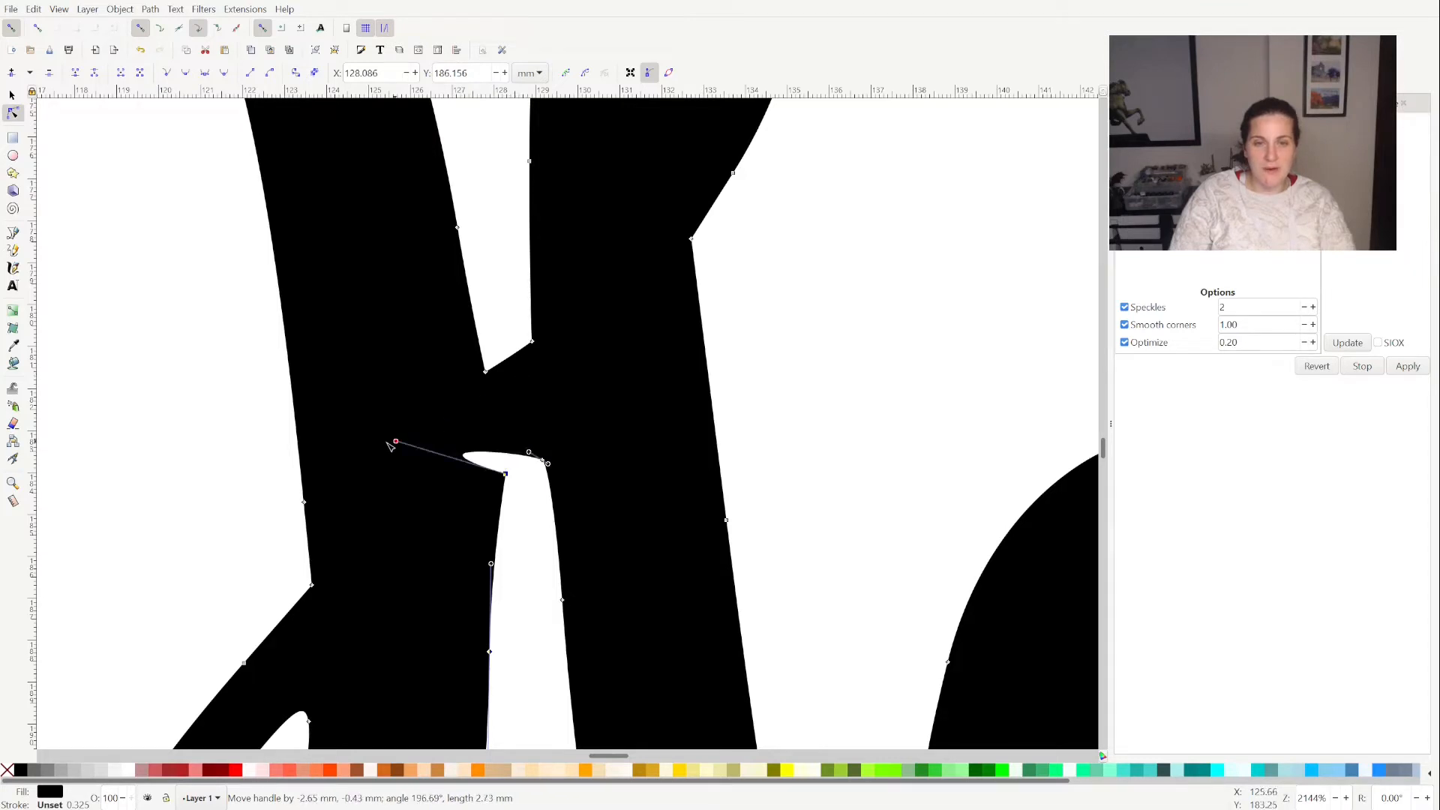
left_click_drag(491, 471, 493, 474)
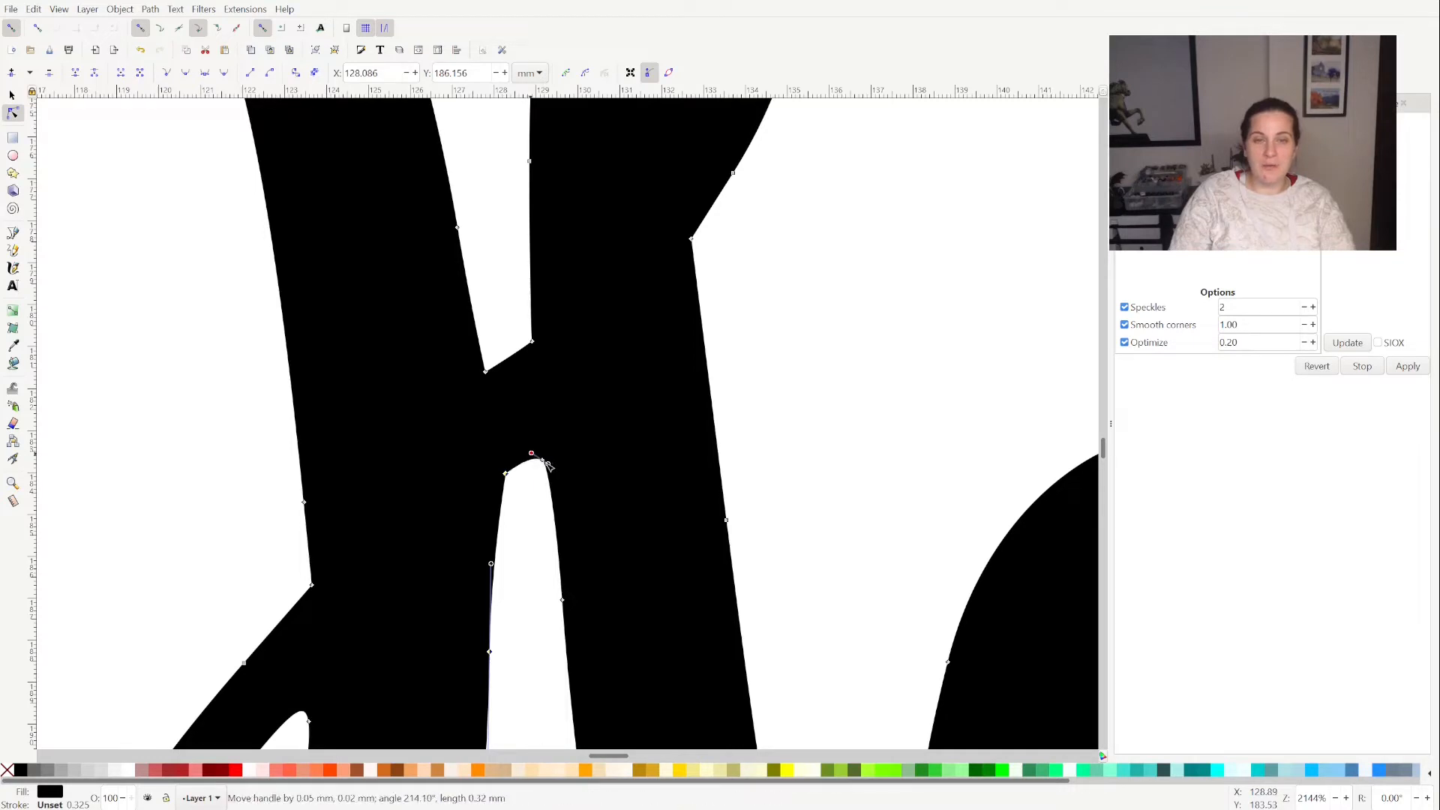
left_click_drag(528, 452, 542, 460)
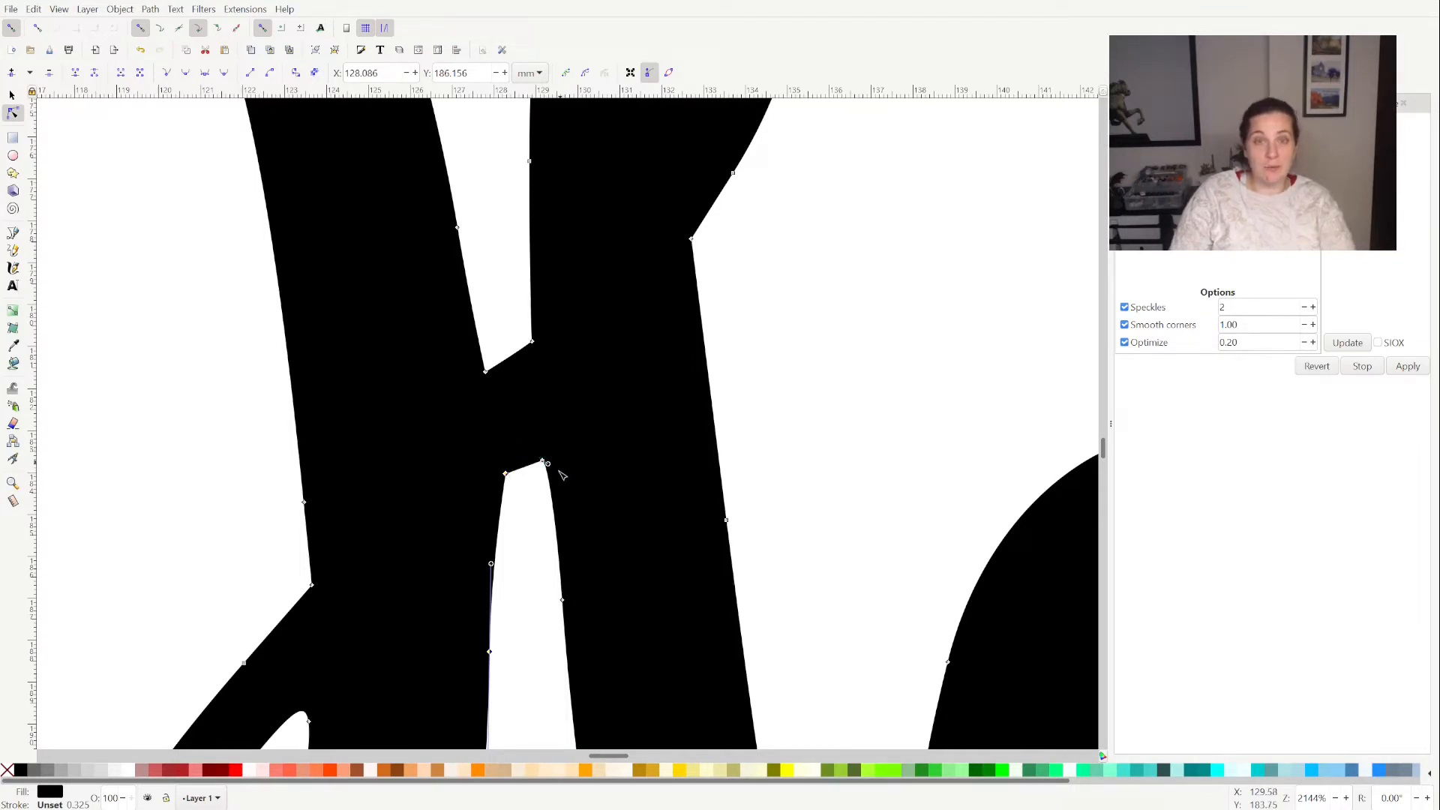
Lower the corner node beneath the H's crossbar to about X 128.0, Y 184.6 mm and retract the opposite corner's remaining handle
left_click(506, 474)
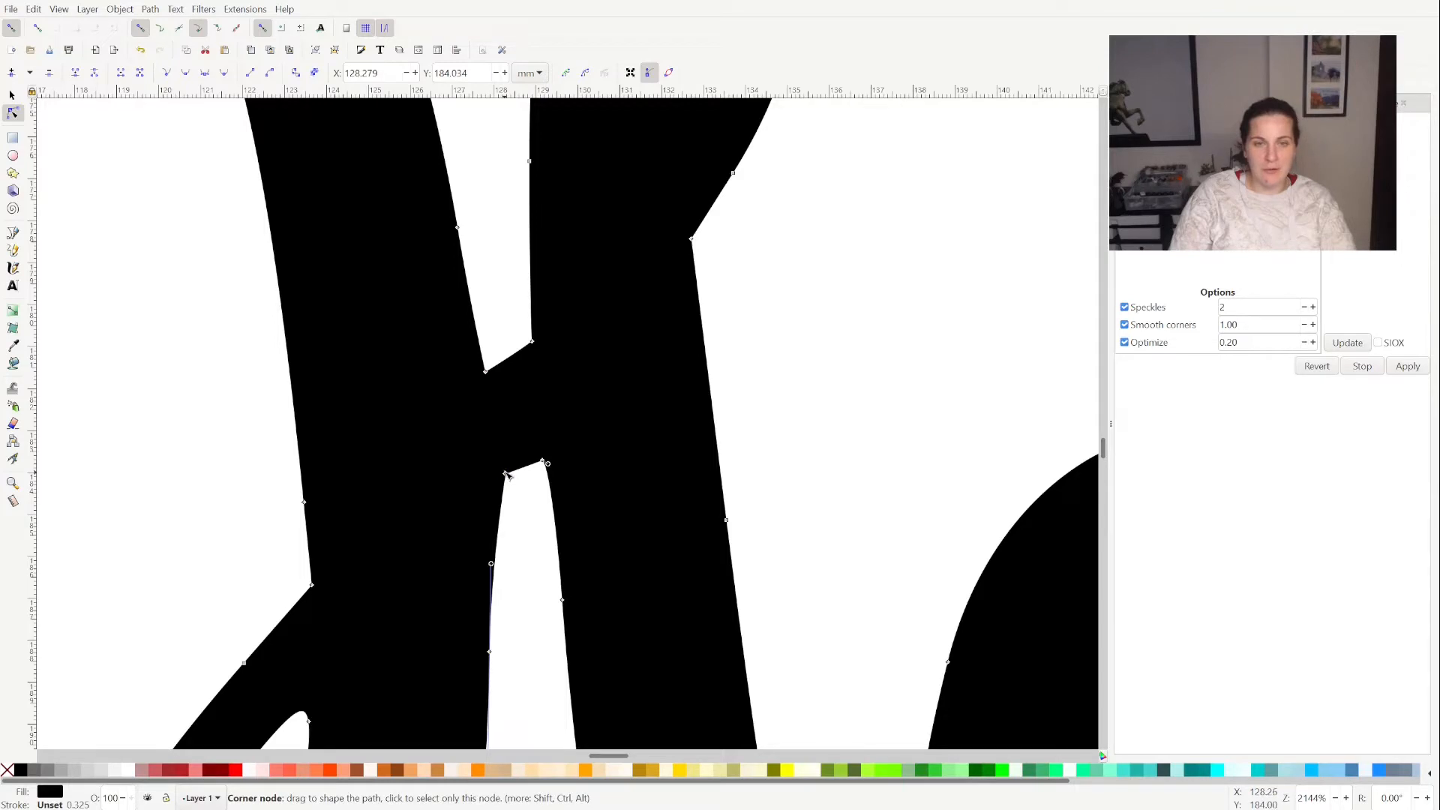
left_click_drag(504, 475, 492, 502)
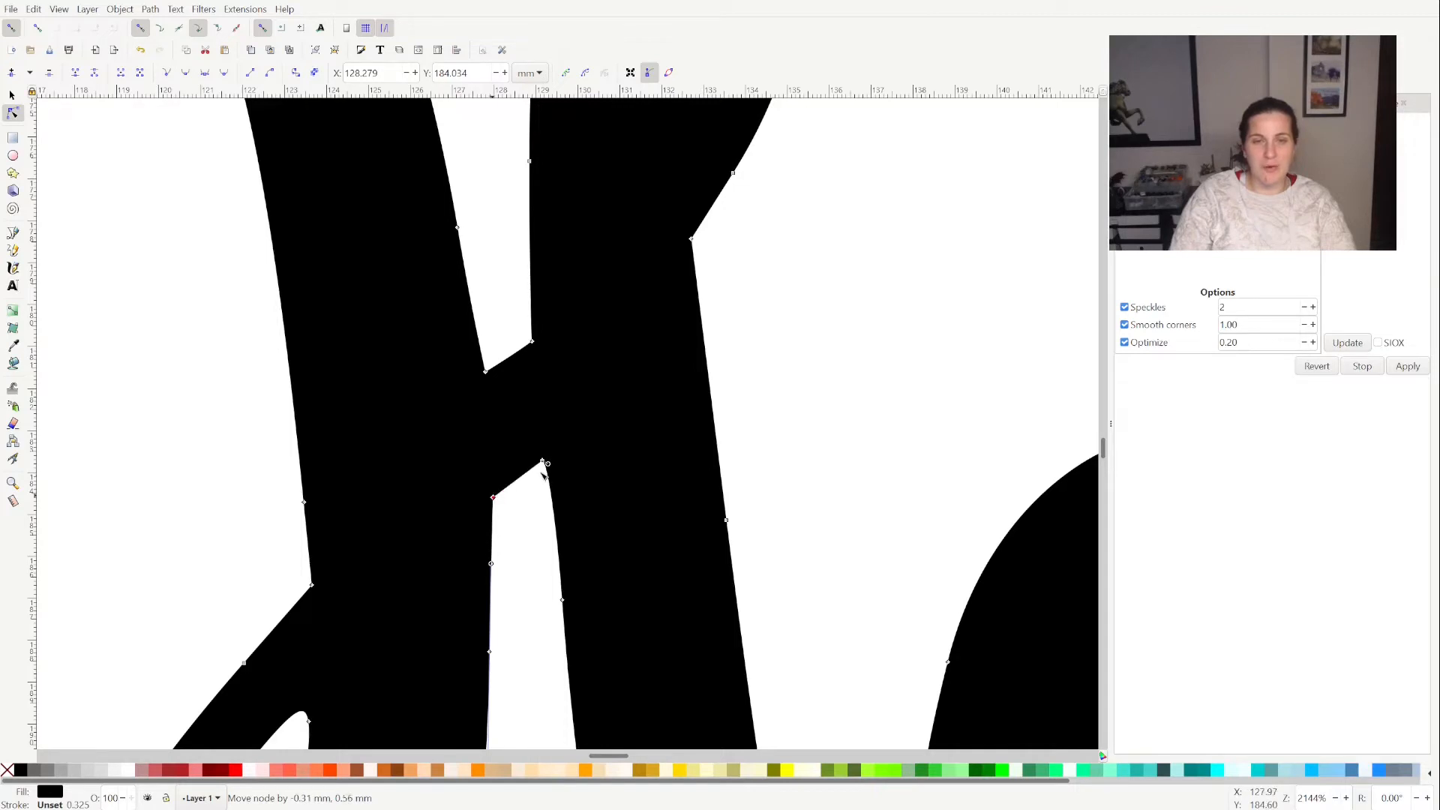
left_click(543, 462)
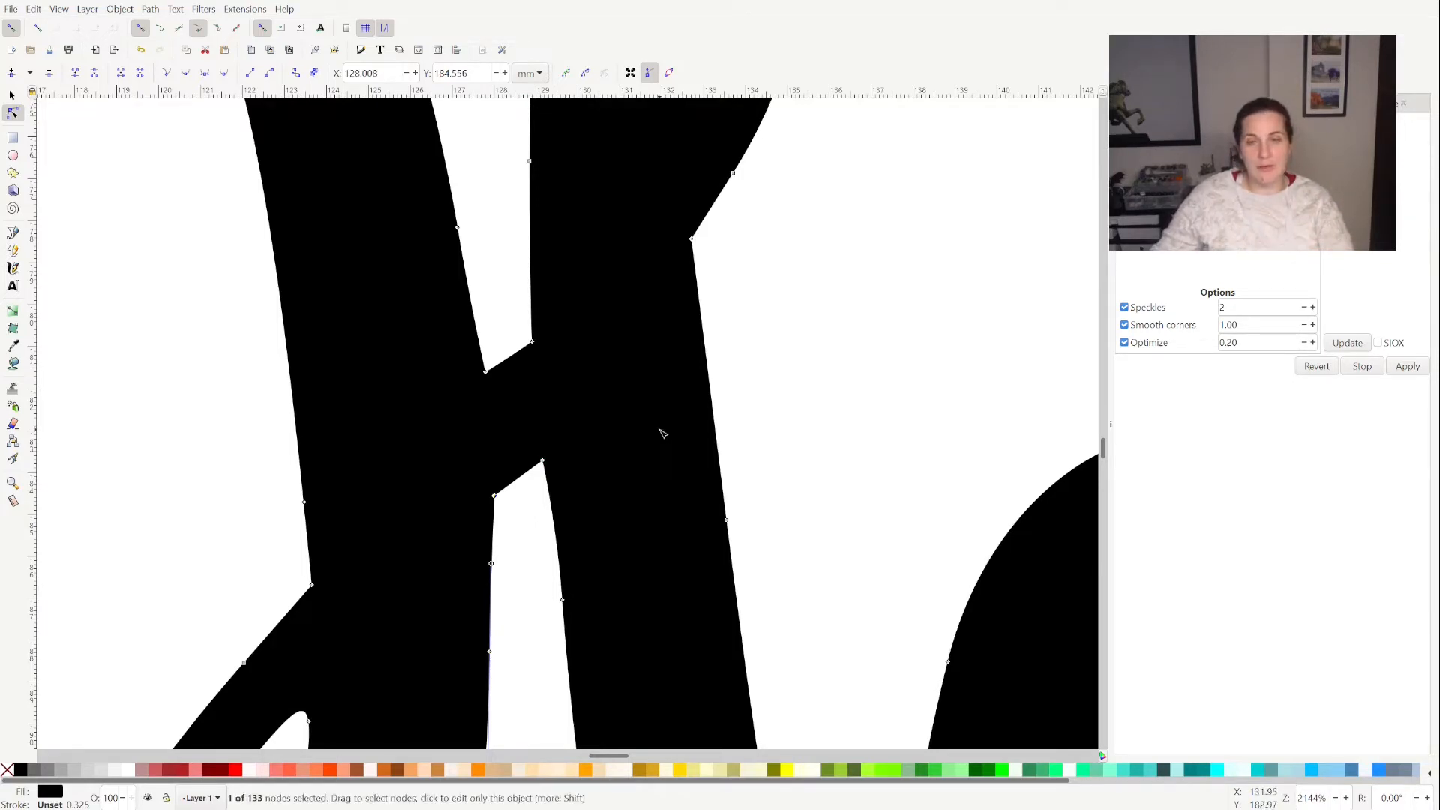
Sharpen the top of the counter in the H's lower-left loop by retracting its handle and moving the node about 1.15 mm upward
scroll(662, 433, "down", 3)
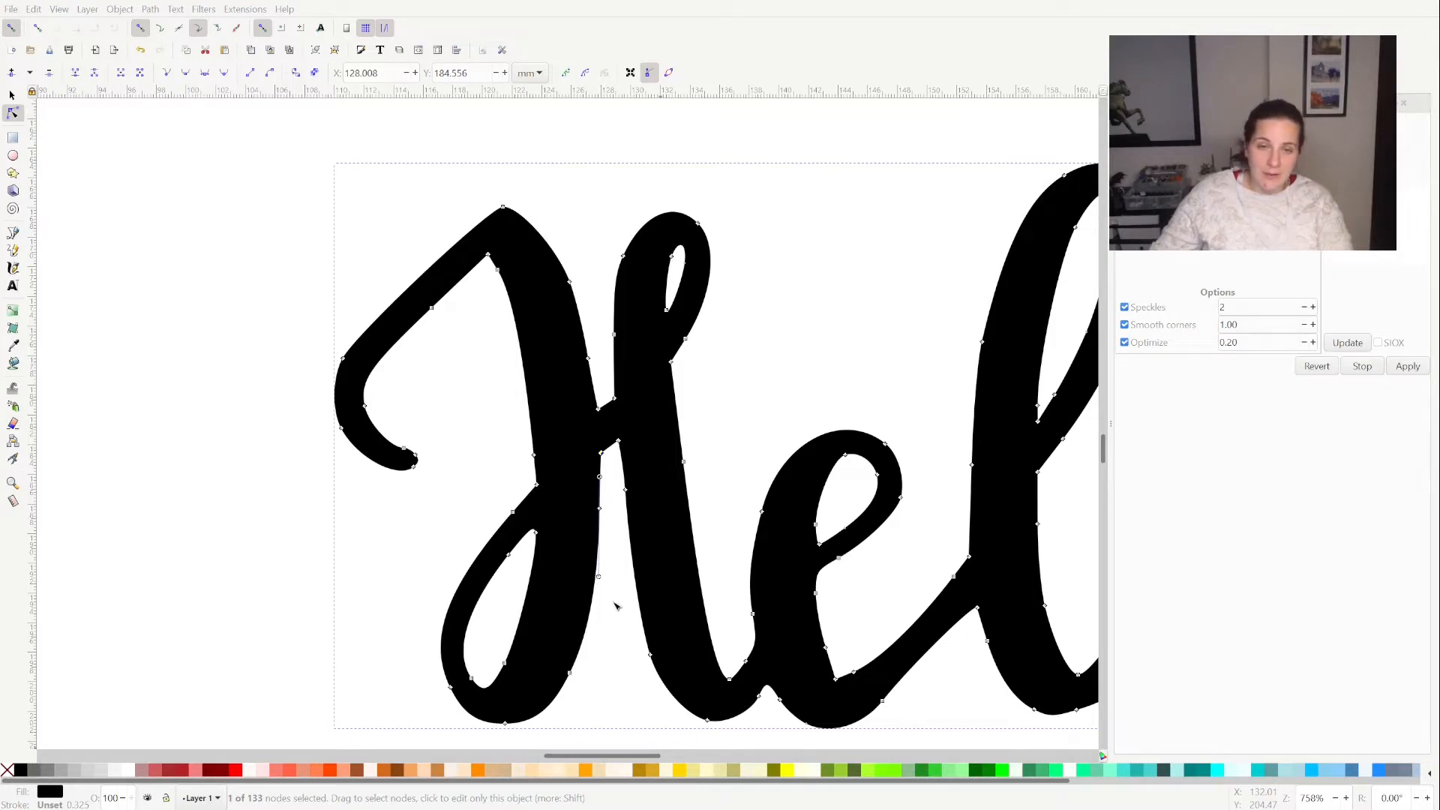
left_click(615, 606)
scroll(615, 604, "up", 4)
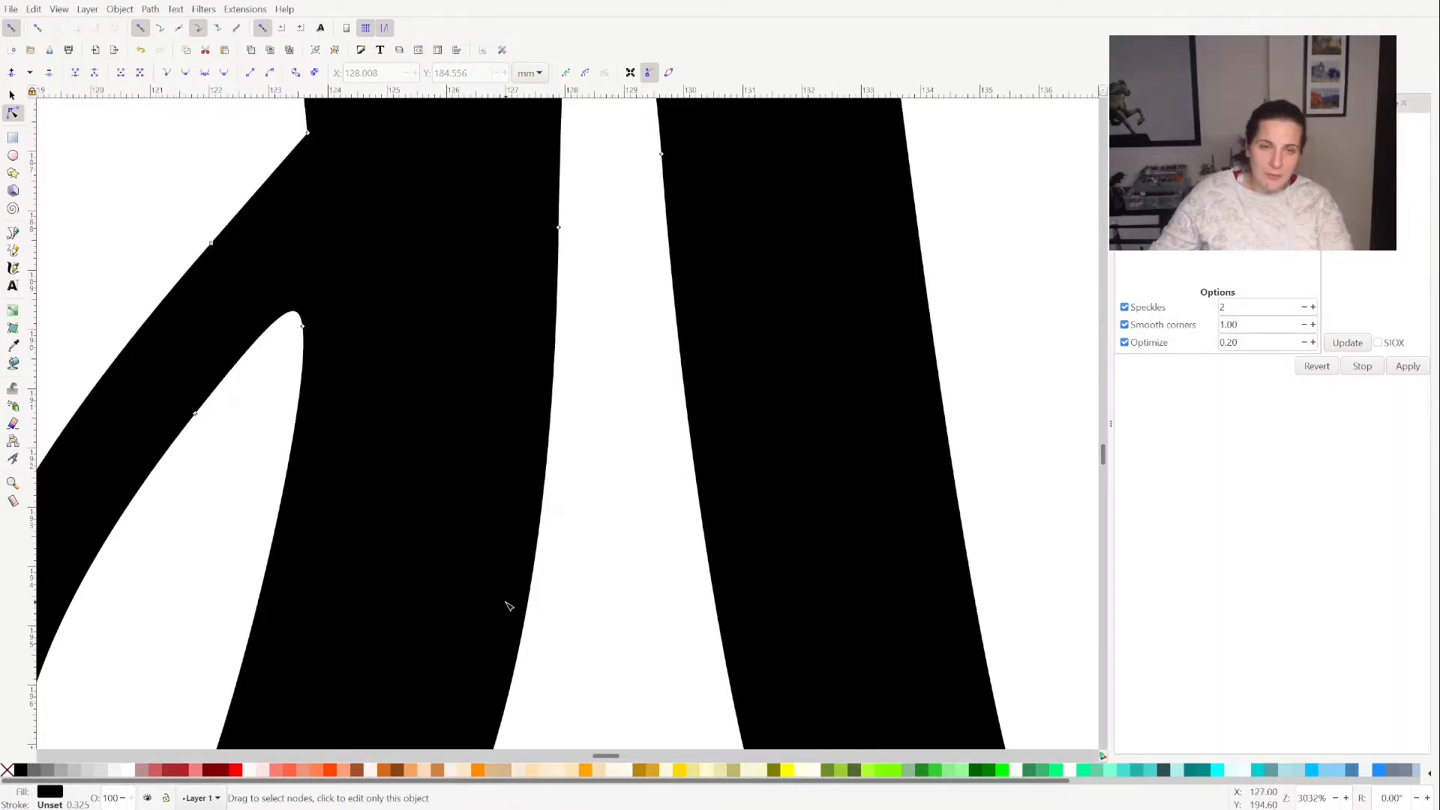
scroll(507, 606, "down", 2)
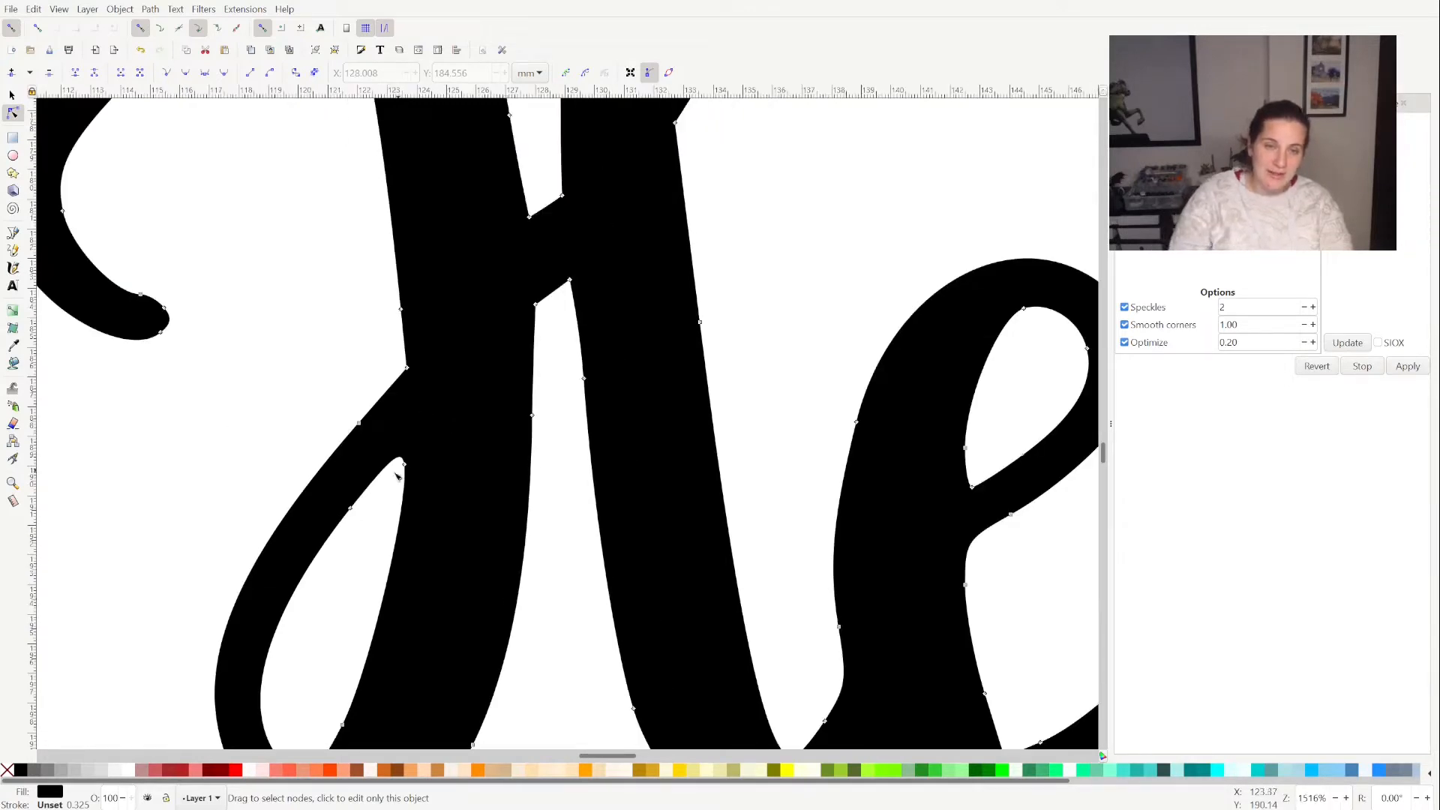
left_click(405, 461)
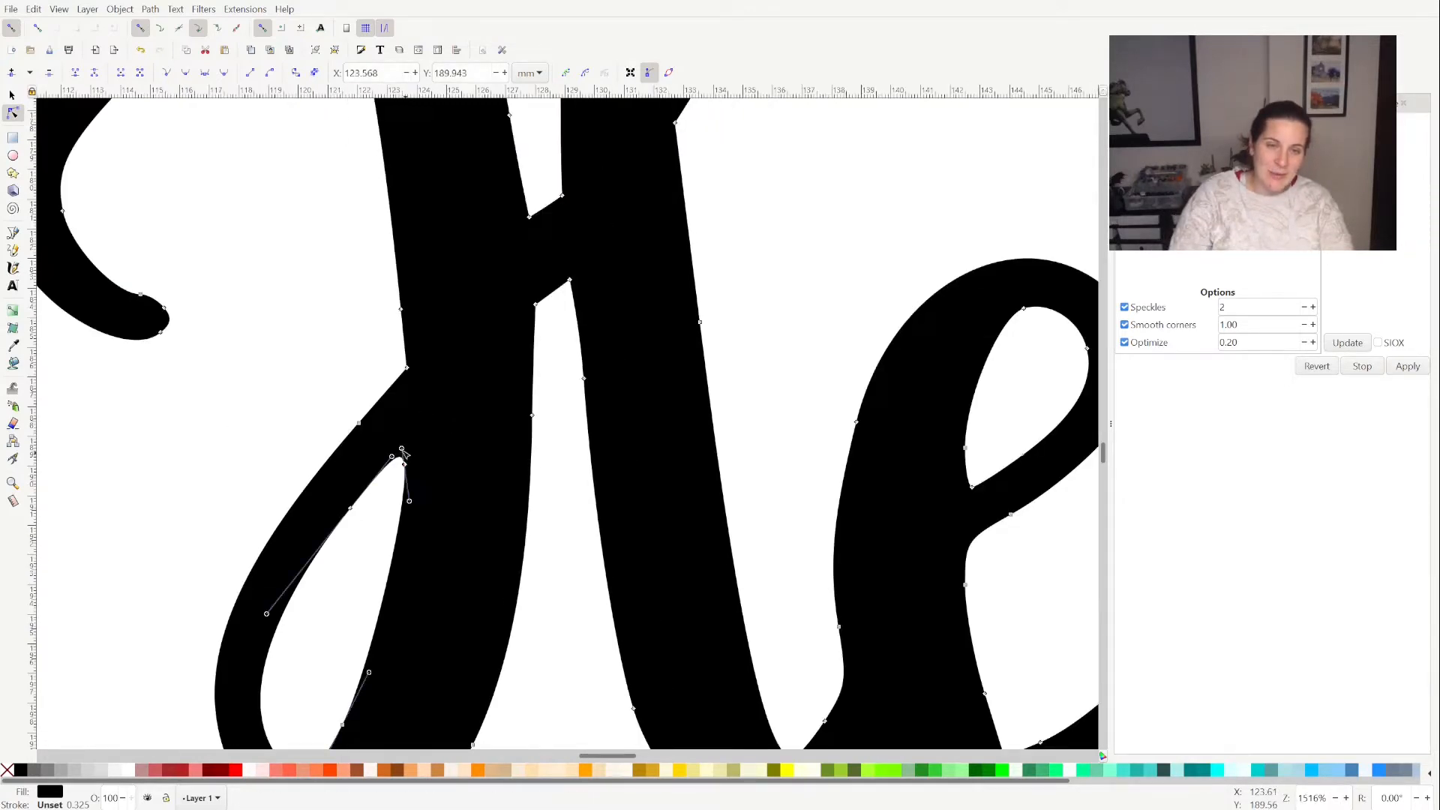
mouse_move(401, 448)
left_mouse_down()
mouse_move(404, 466)
mouse_move(422, 432)
left_mouse_up()
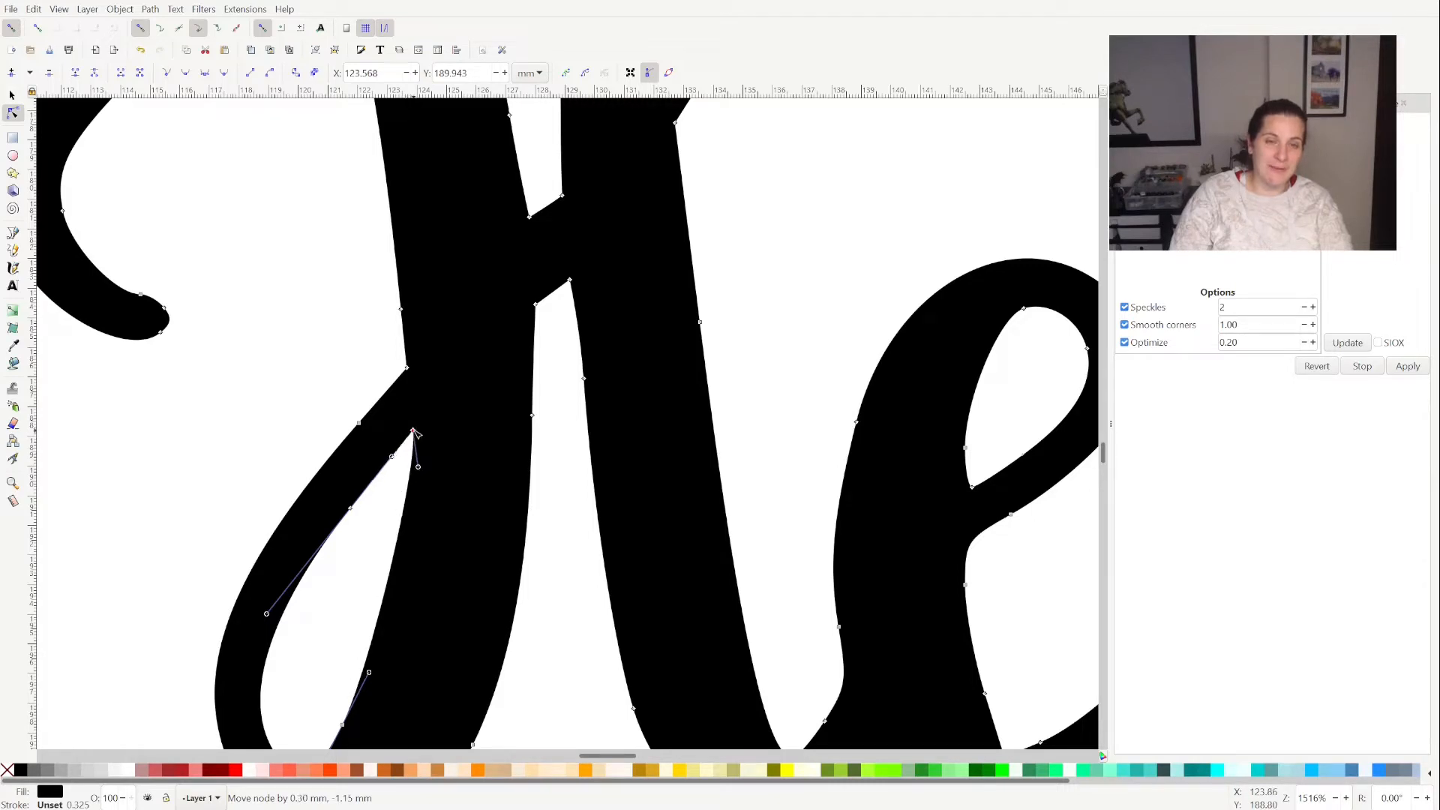
Delete the upper node on the outer edge of the H's lower-left loop and pull the segment's two handles outward to restore the curve
left_click(358, 422)
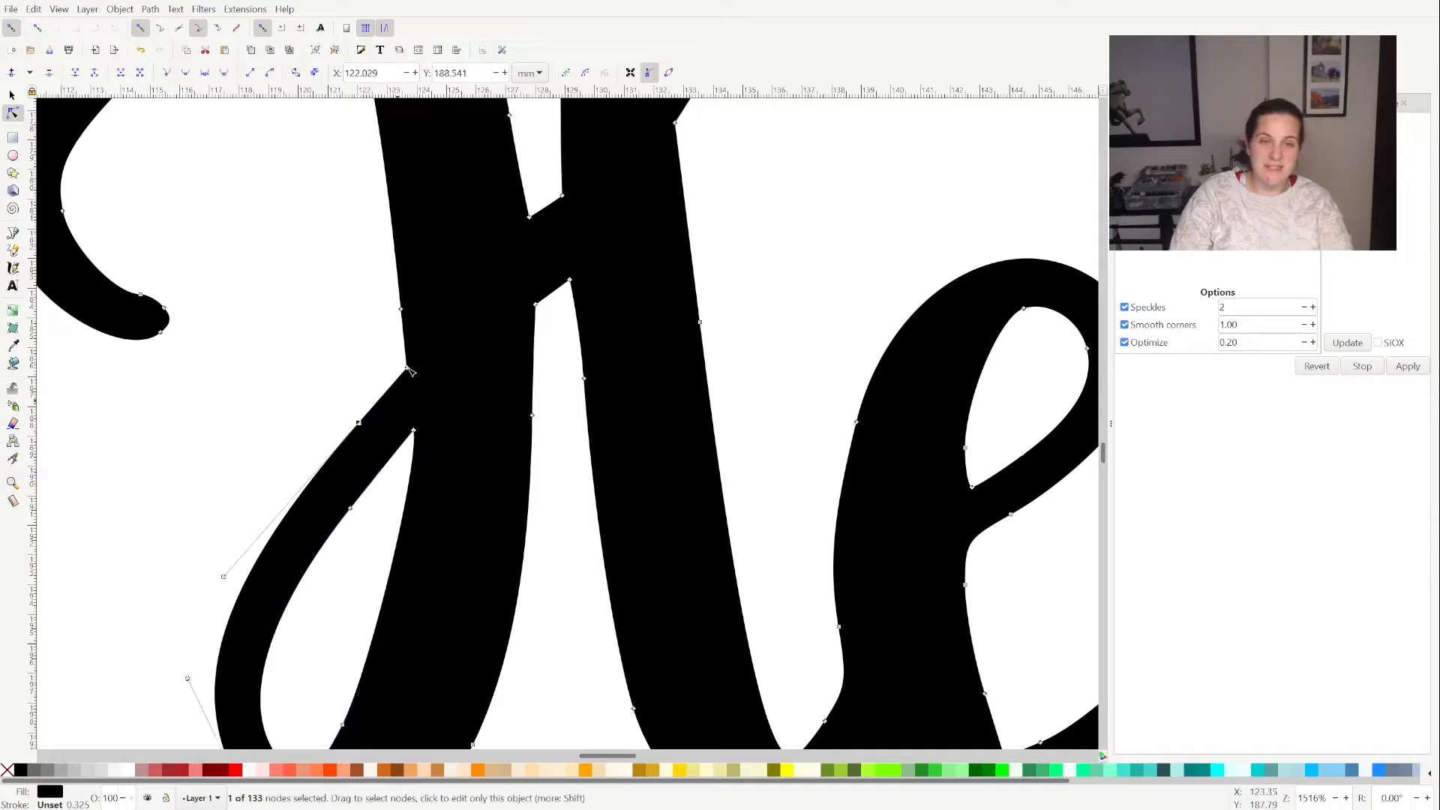
key("Delete")
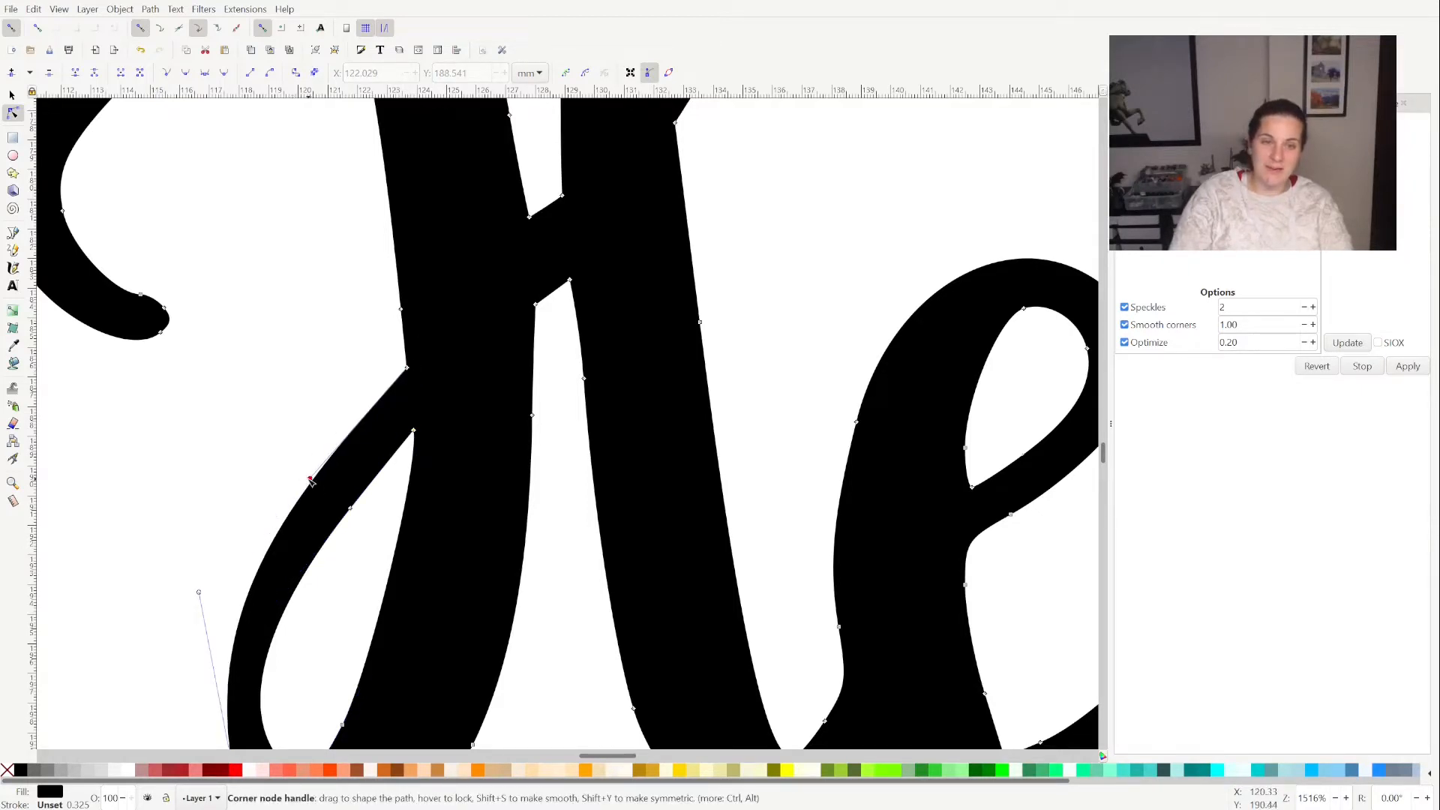
left_click_drag(309, 480, 264, 528)
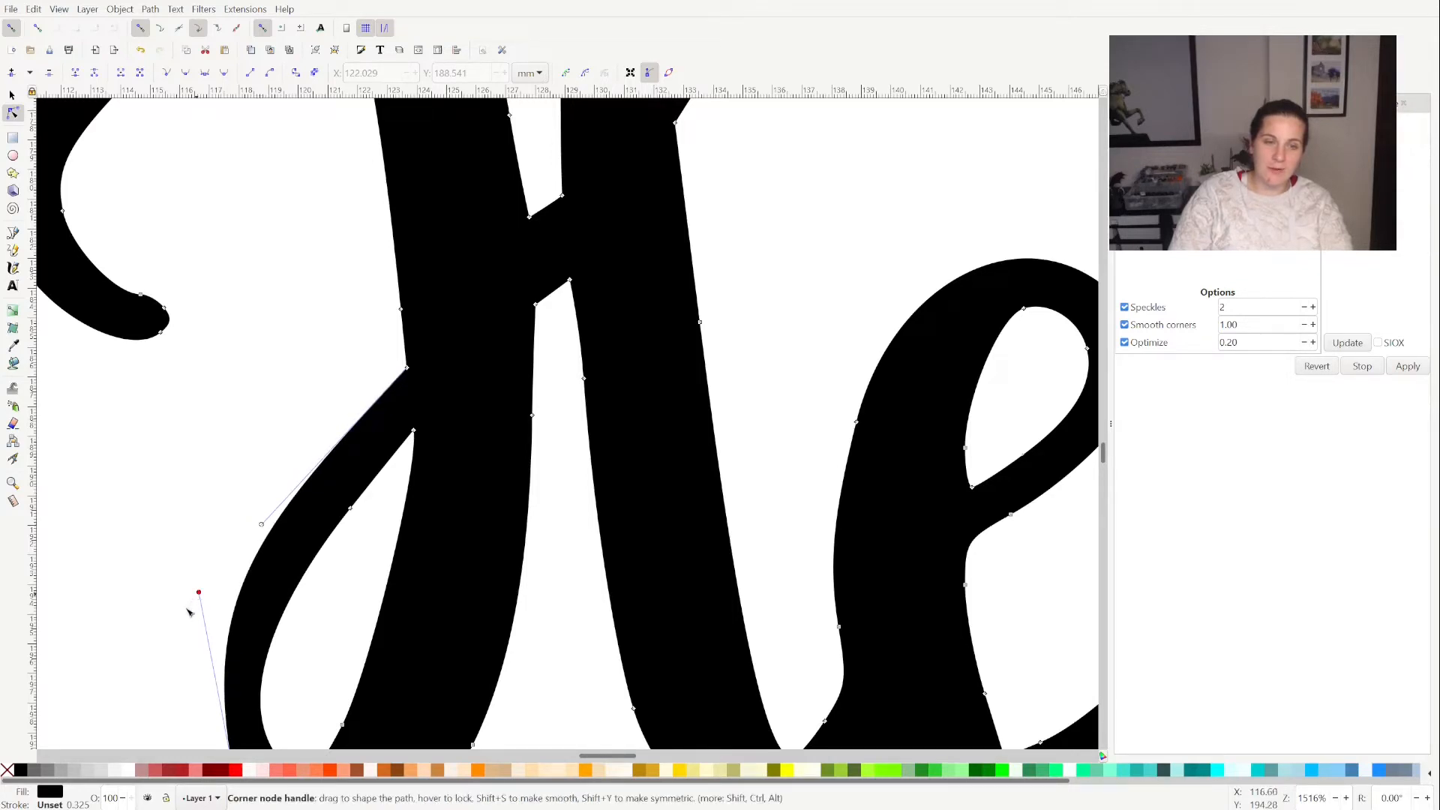
left_click_drag(196, 594, 180, 611)
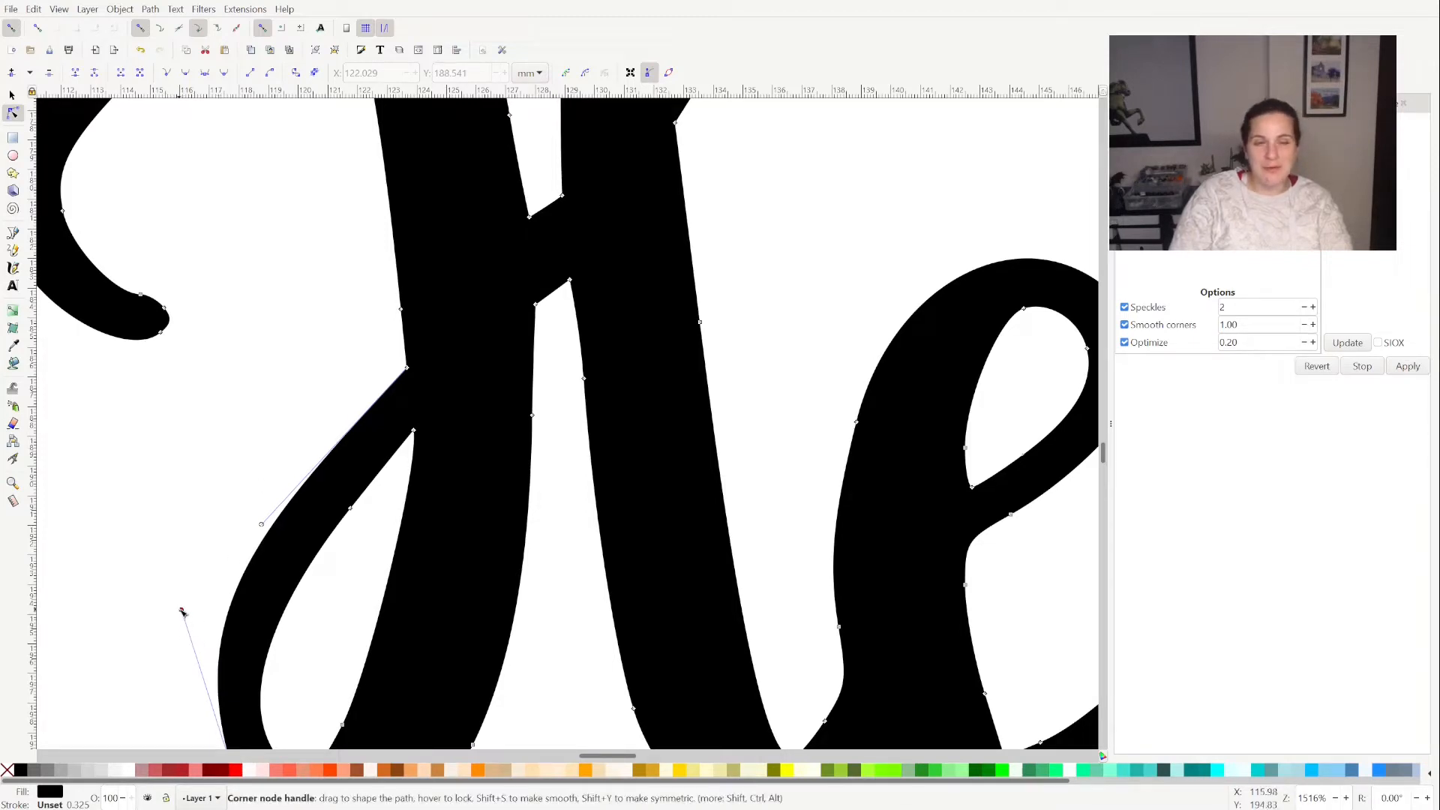
left_click_drag(182, 610, 151, 624)
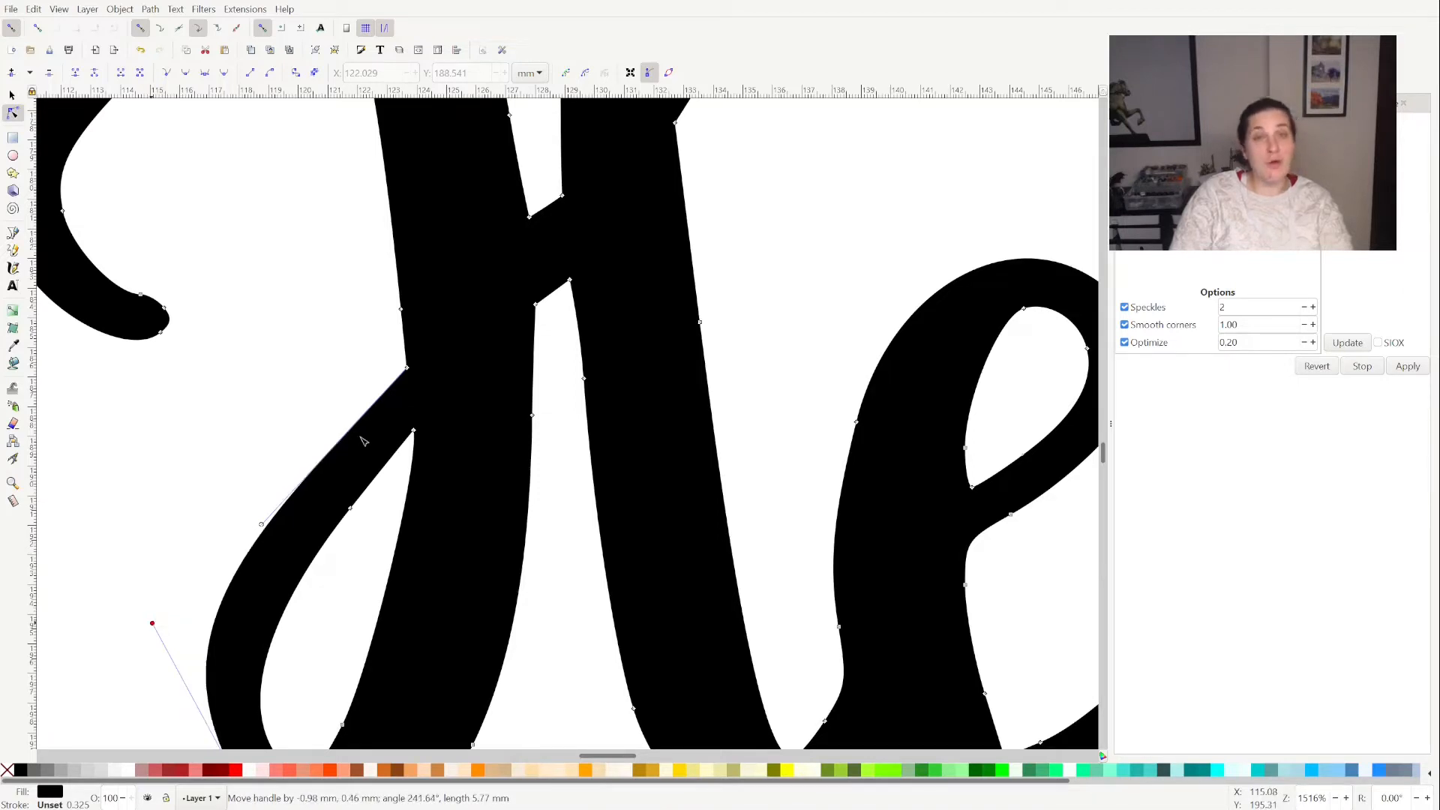
Delete the extra node above the loop's outer junction, raise the junction node to about X 123.6, Y 184.8 mm and retract its upper handle
left_click(401, 309)
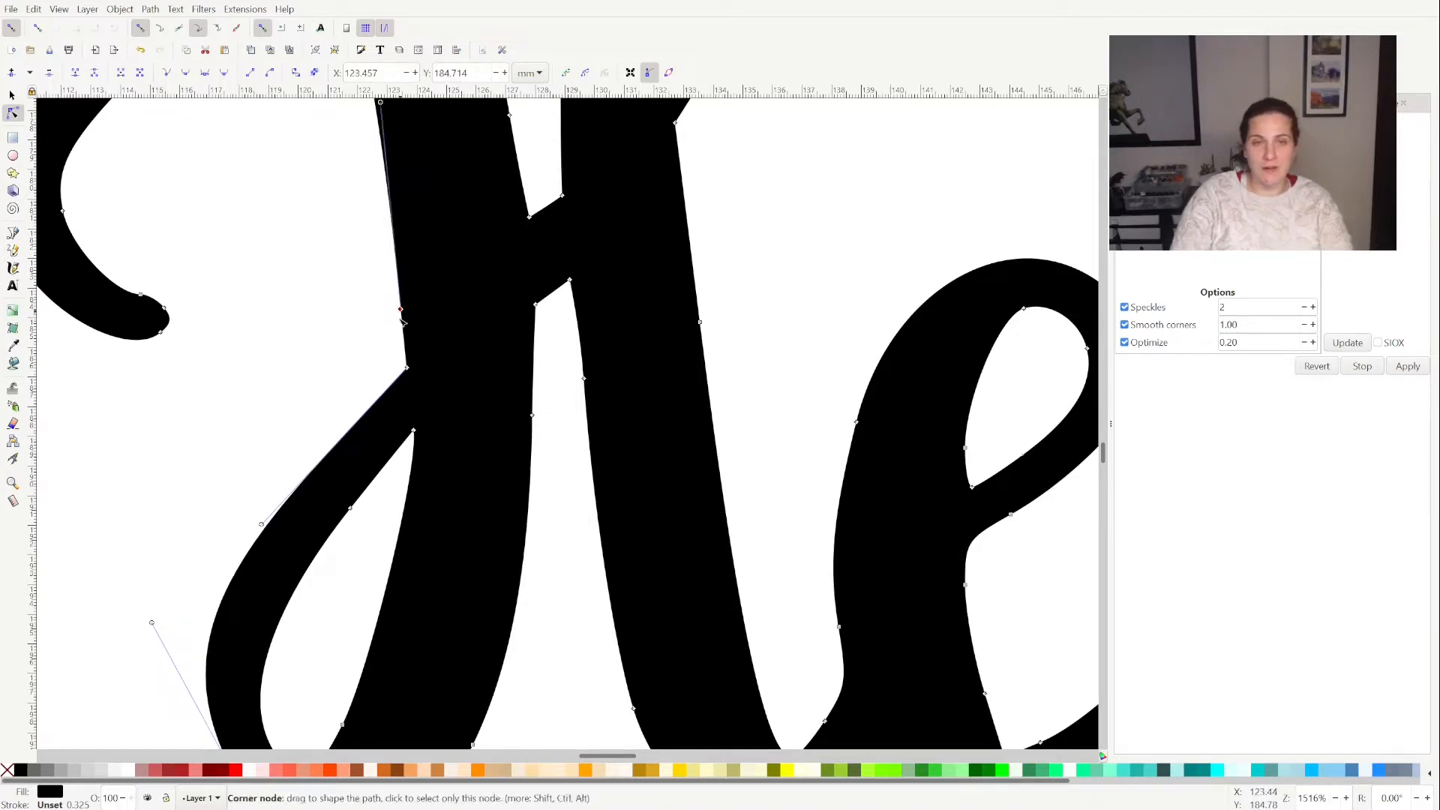
key("Delete")
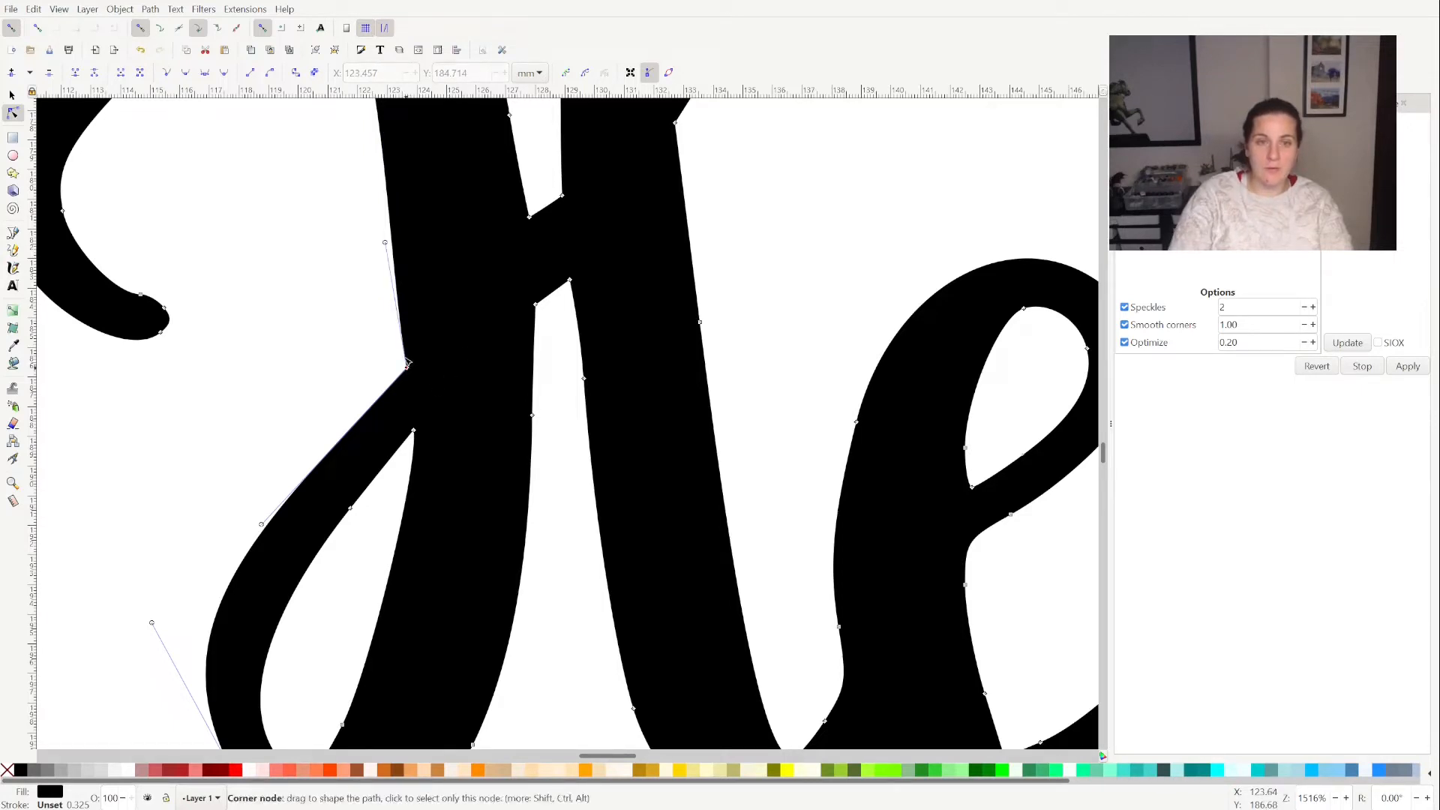
left_click_drag(404, 345, 405, 298)
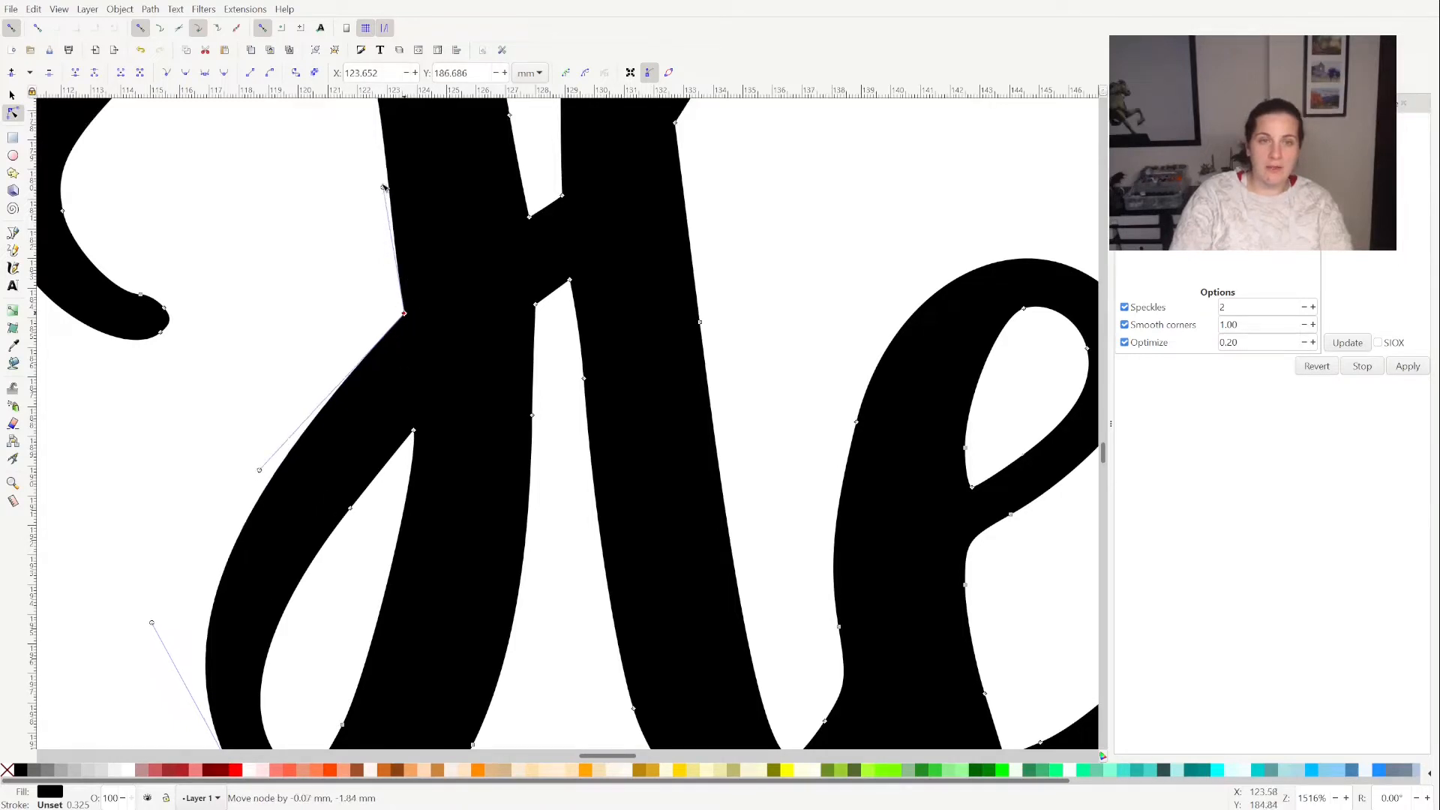
left_click(387, 188)
left_click(390, 186)
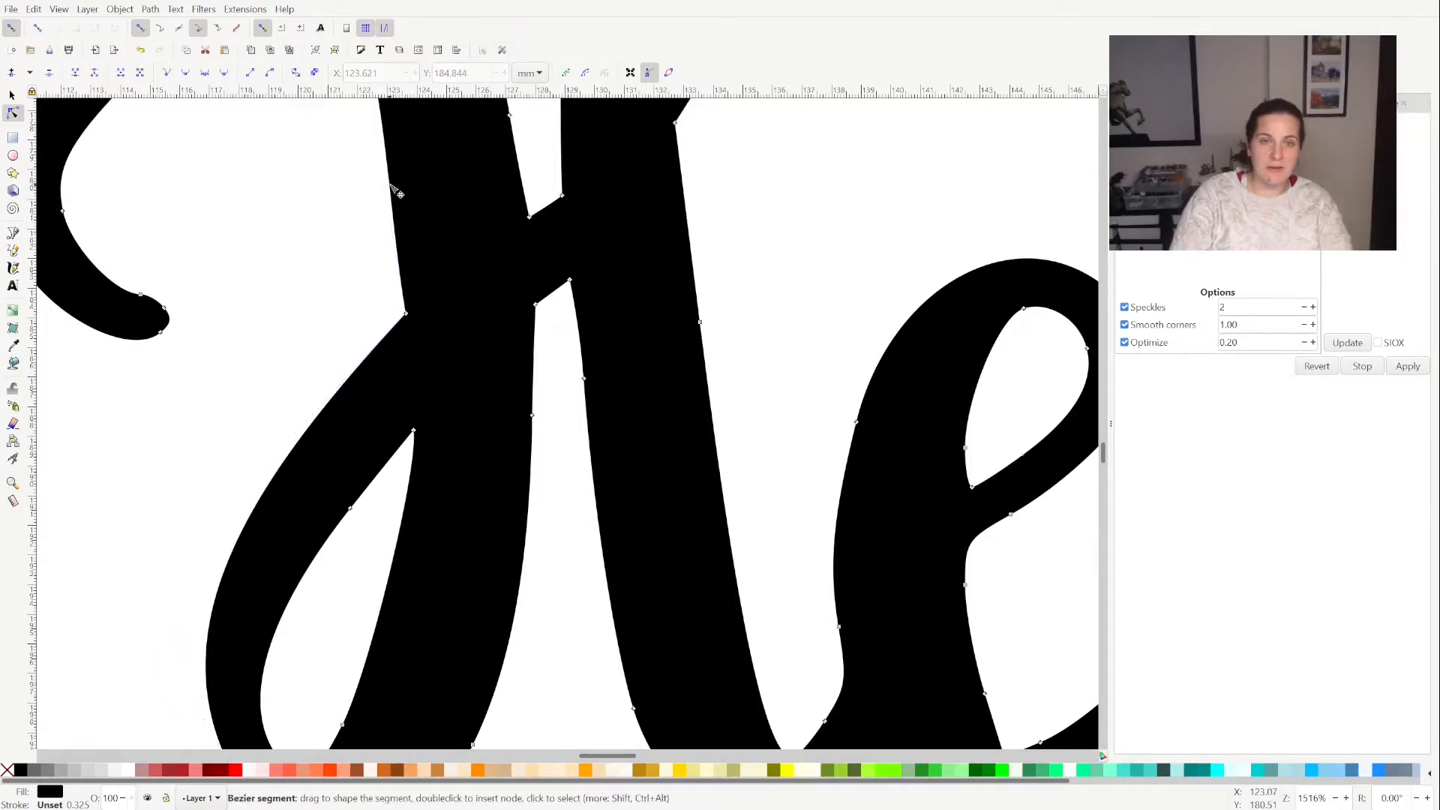
left_click(409, 282)
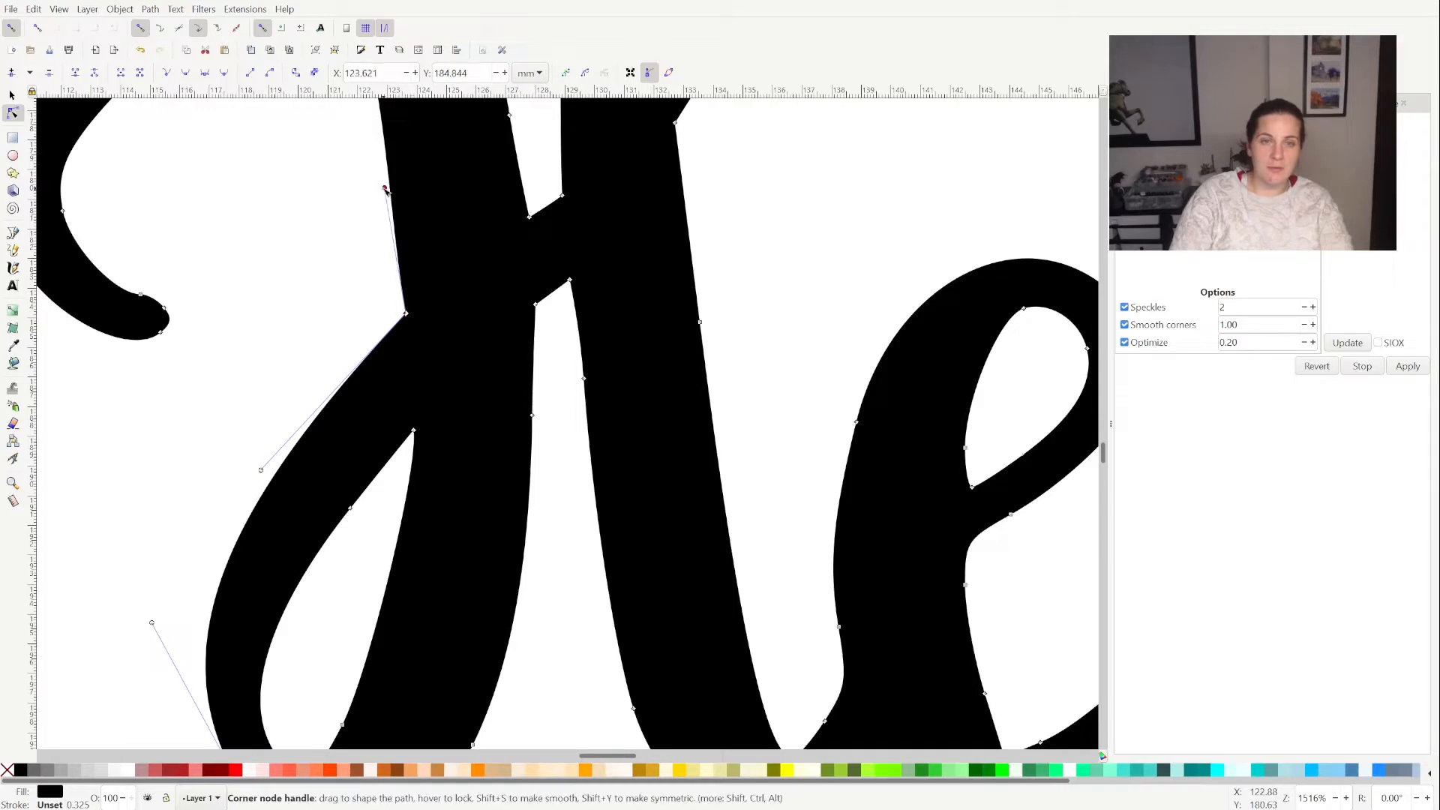
left_click_drag(405, 295, 411, 321)
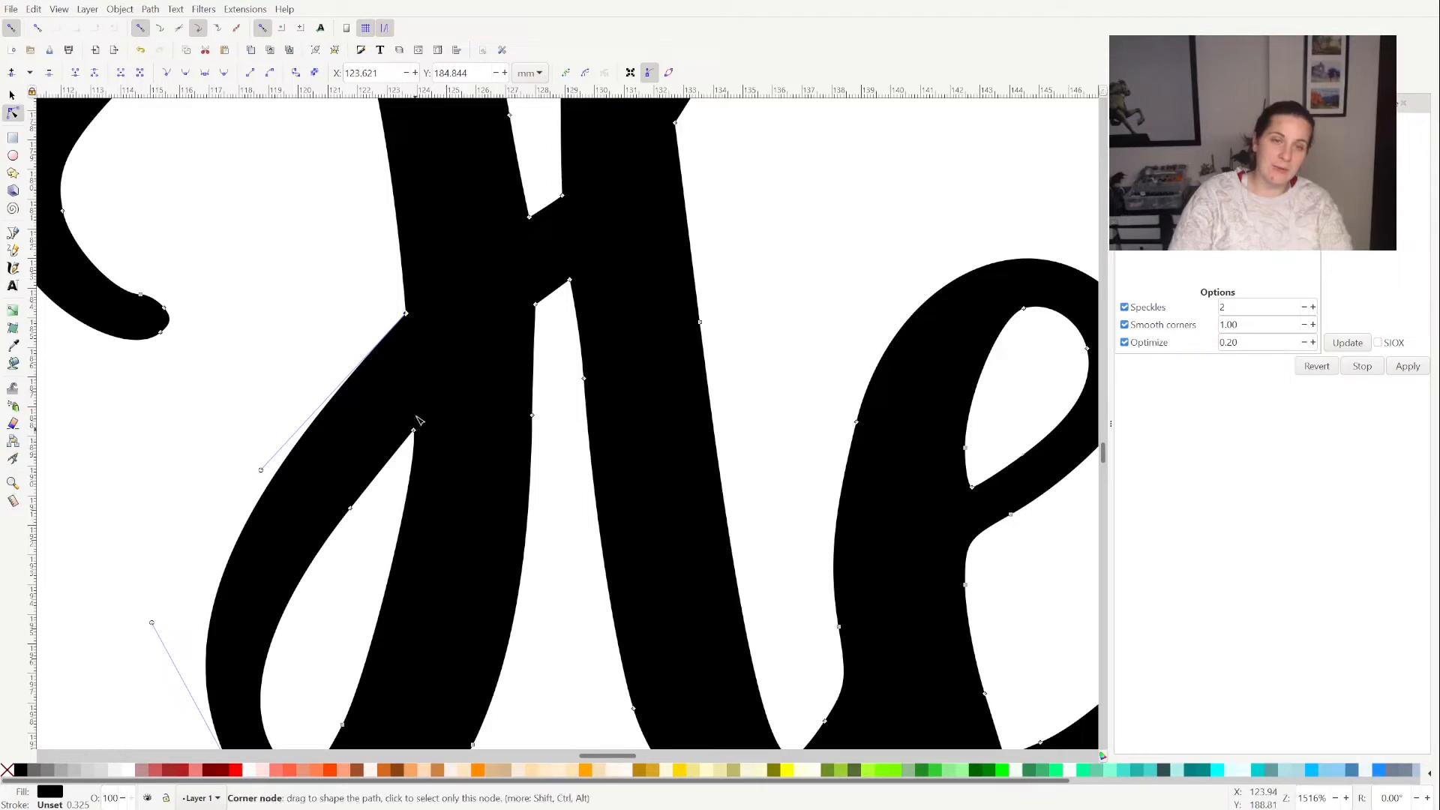
Raise the loop counter's top node to about X 124.0, Y 188.0 mm, delete the inner-edge node below it and adjust the curve's handle
mouse_move(418, 421)
left_mouse_down()
mouse_move(420, 399)
mouse_move(422, 420)
left_mouse_up()
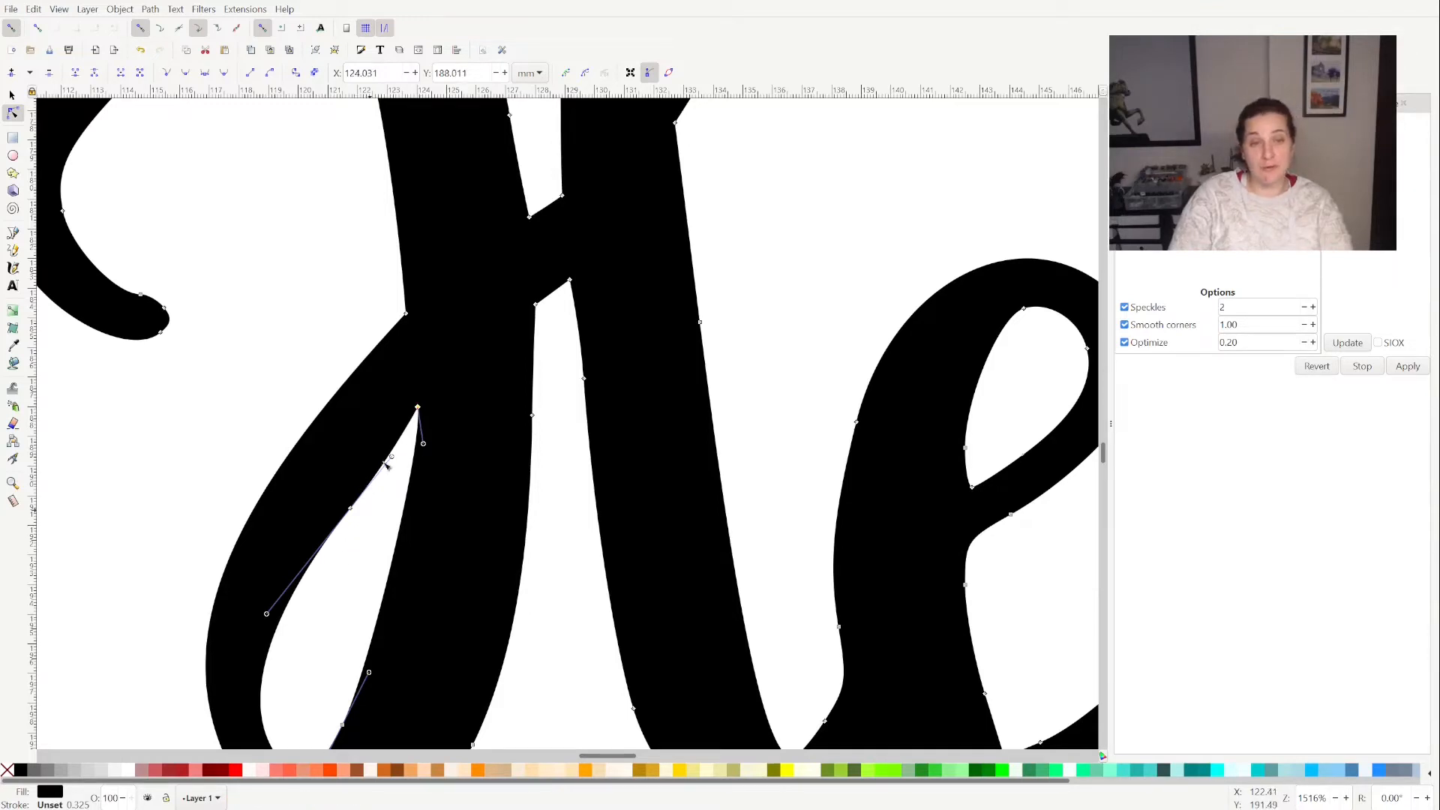
left_click(349, 506)
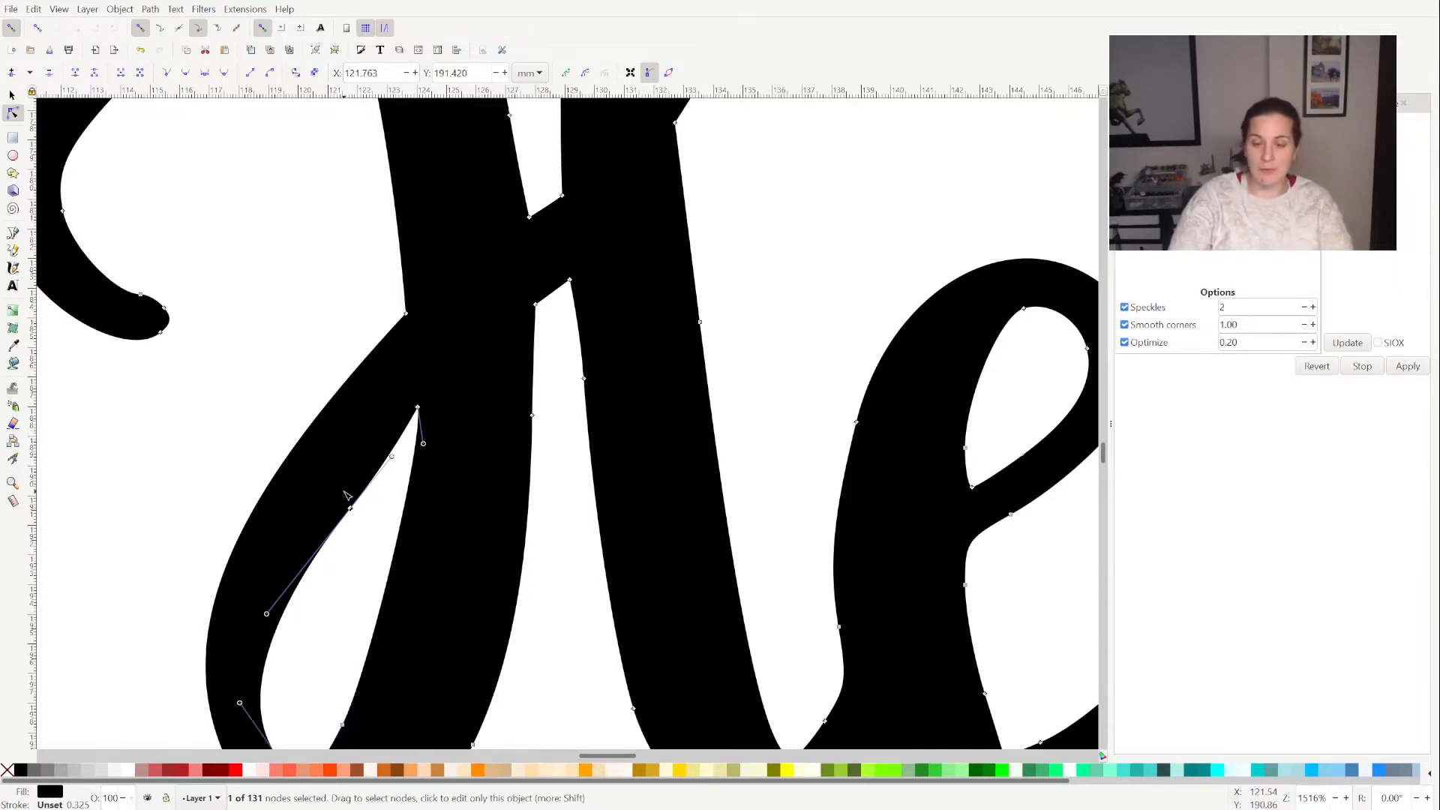
key("Delete")
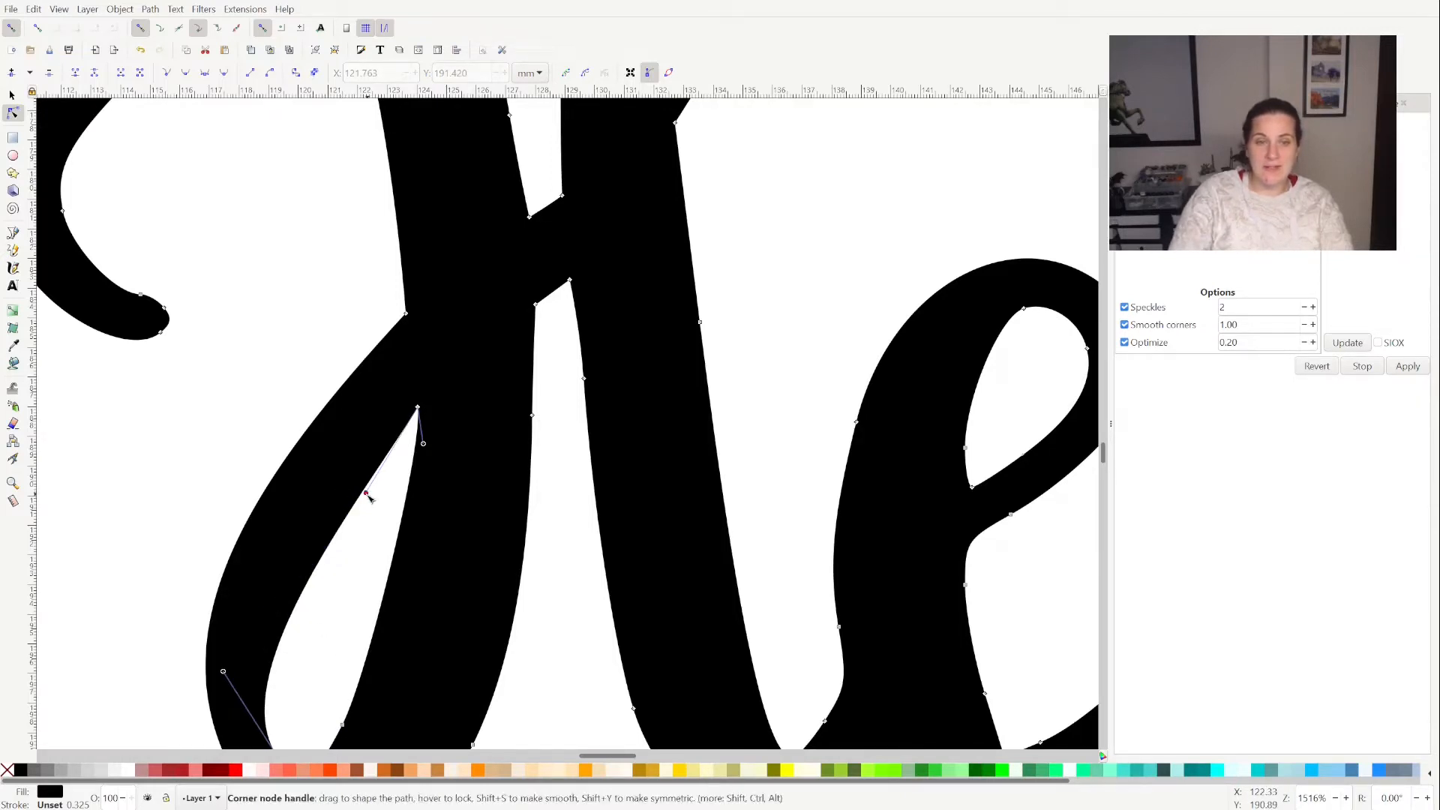
left_click_drag(365, 492, 346, 483)
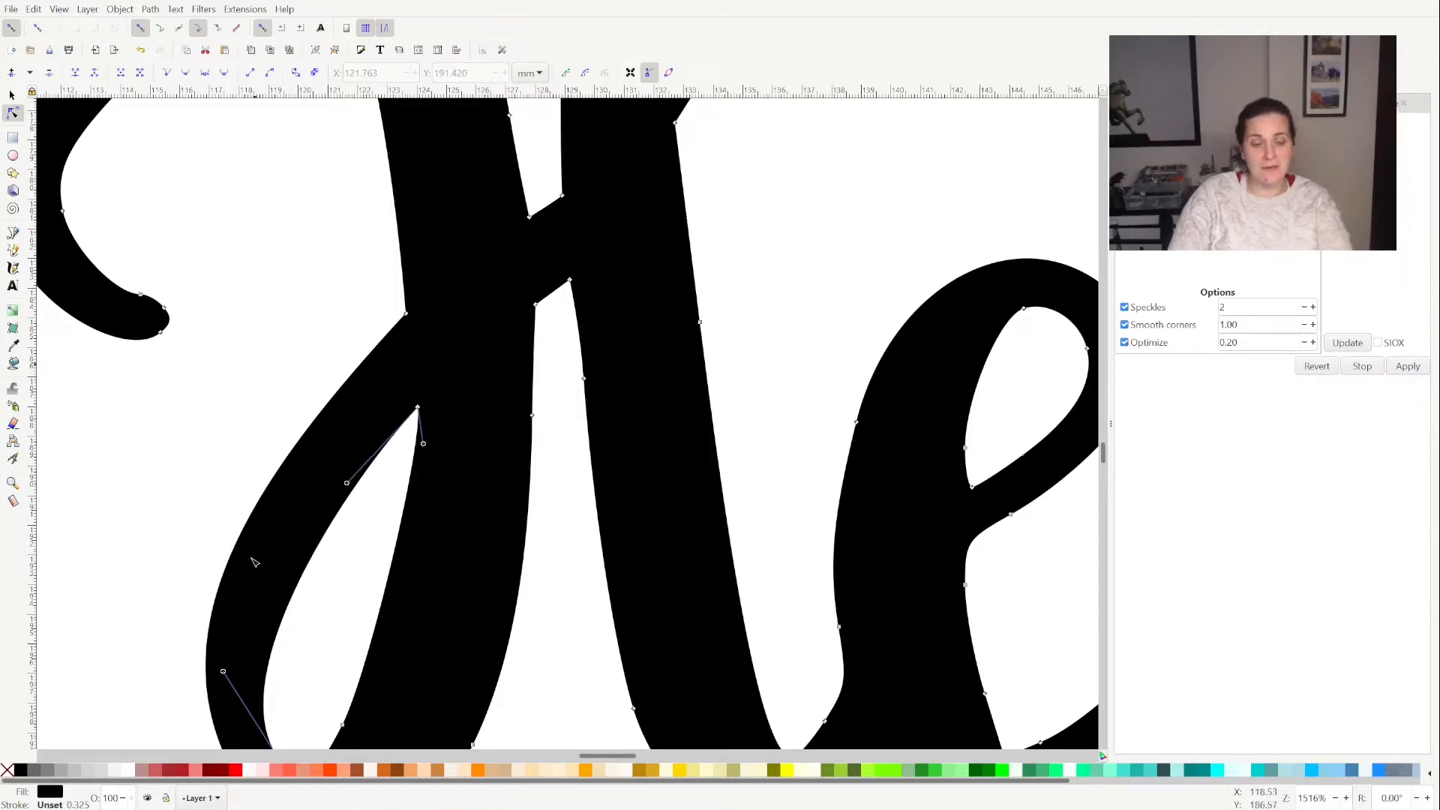
Deselect the lettering path and save the document
key("Escape")
key("ctrl+s")
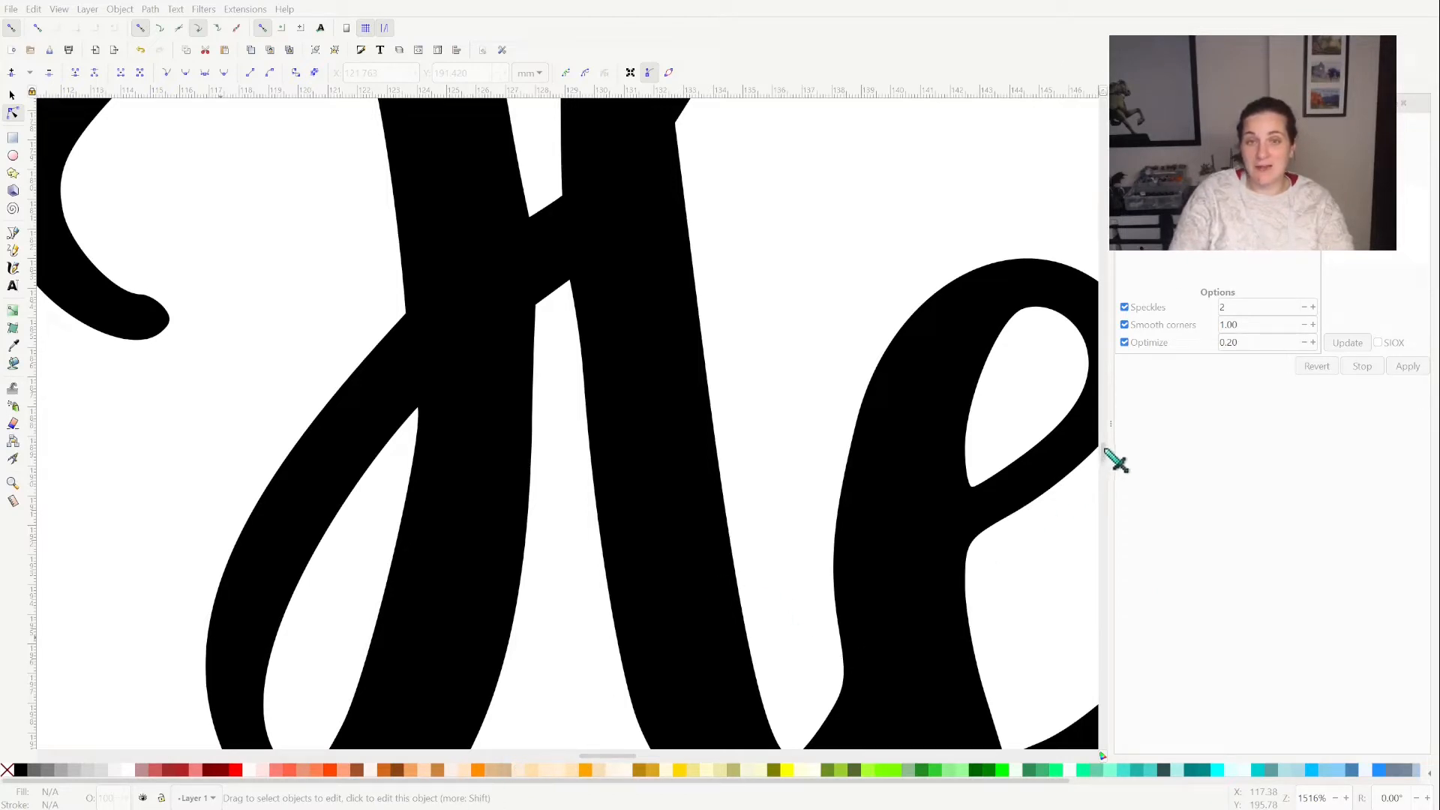
key("ctrl+s")
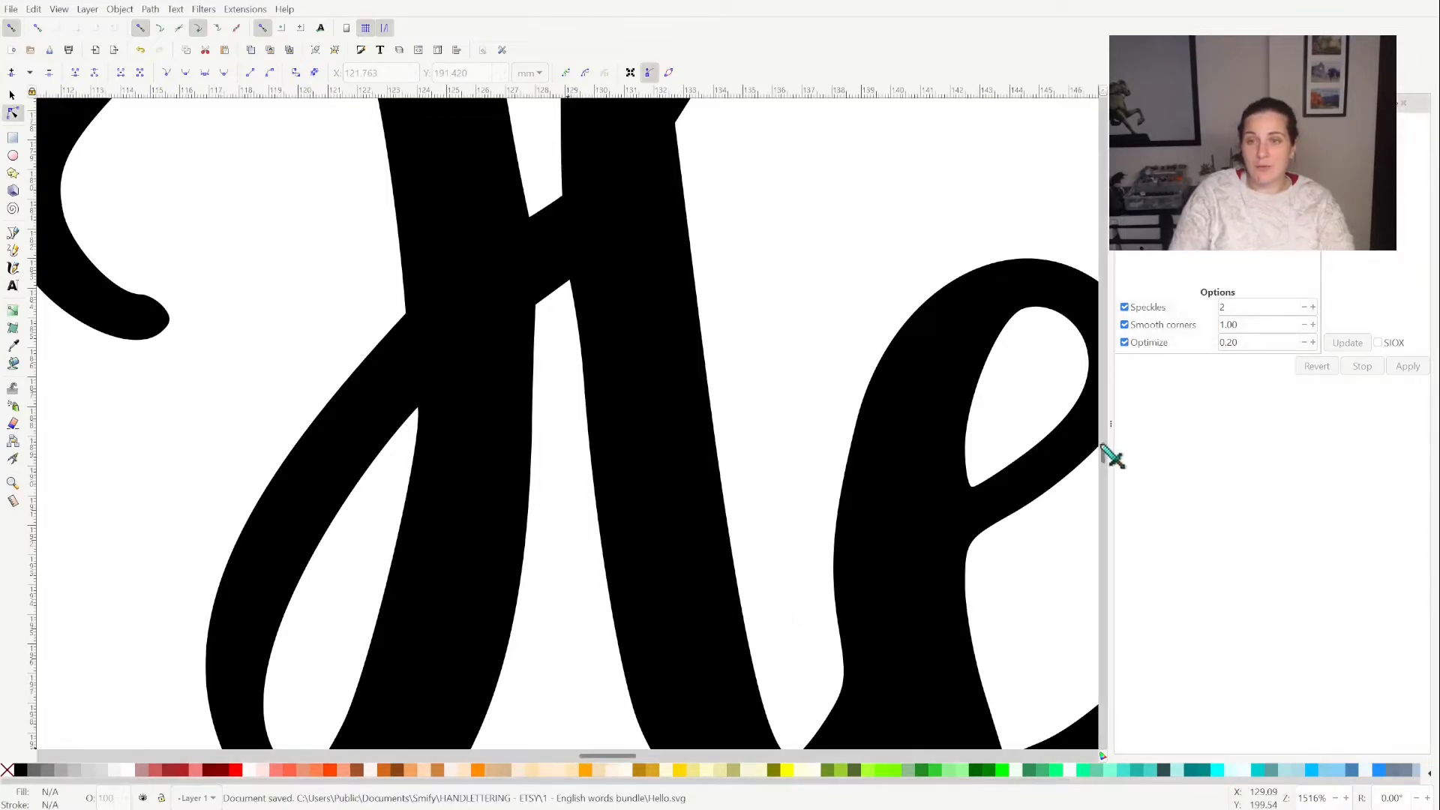
Delete the node below the crossbar on the H's second stem, shift the crossbar corner to about X 129.3, Y 183.7 mm and straighten its handle
scroll(1108, 444, "up", 6)
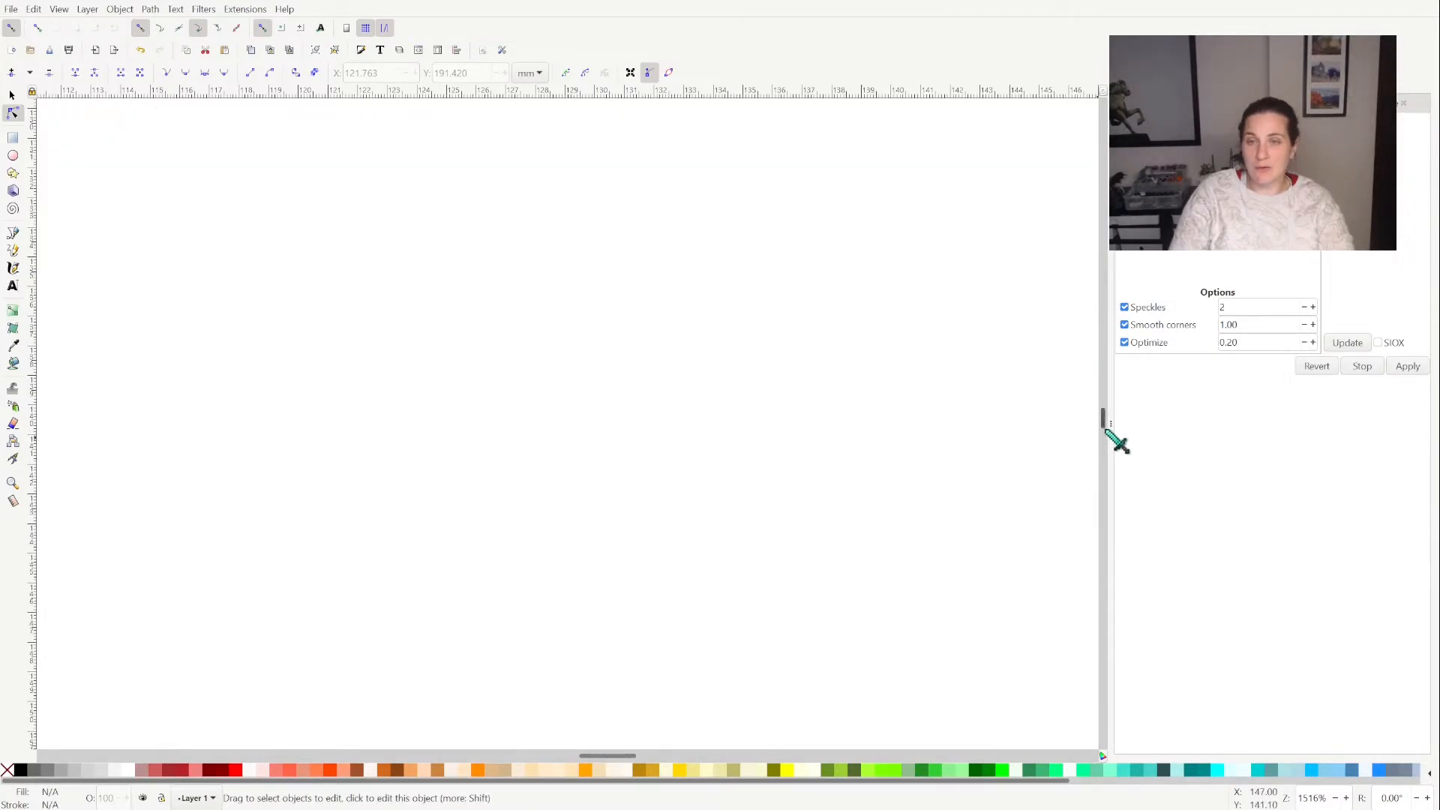
scroll(1104, 443, "down", 4)
scroll(1108, 472, "down", 5)
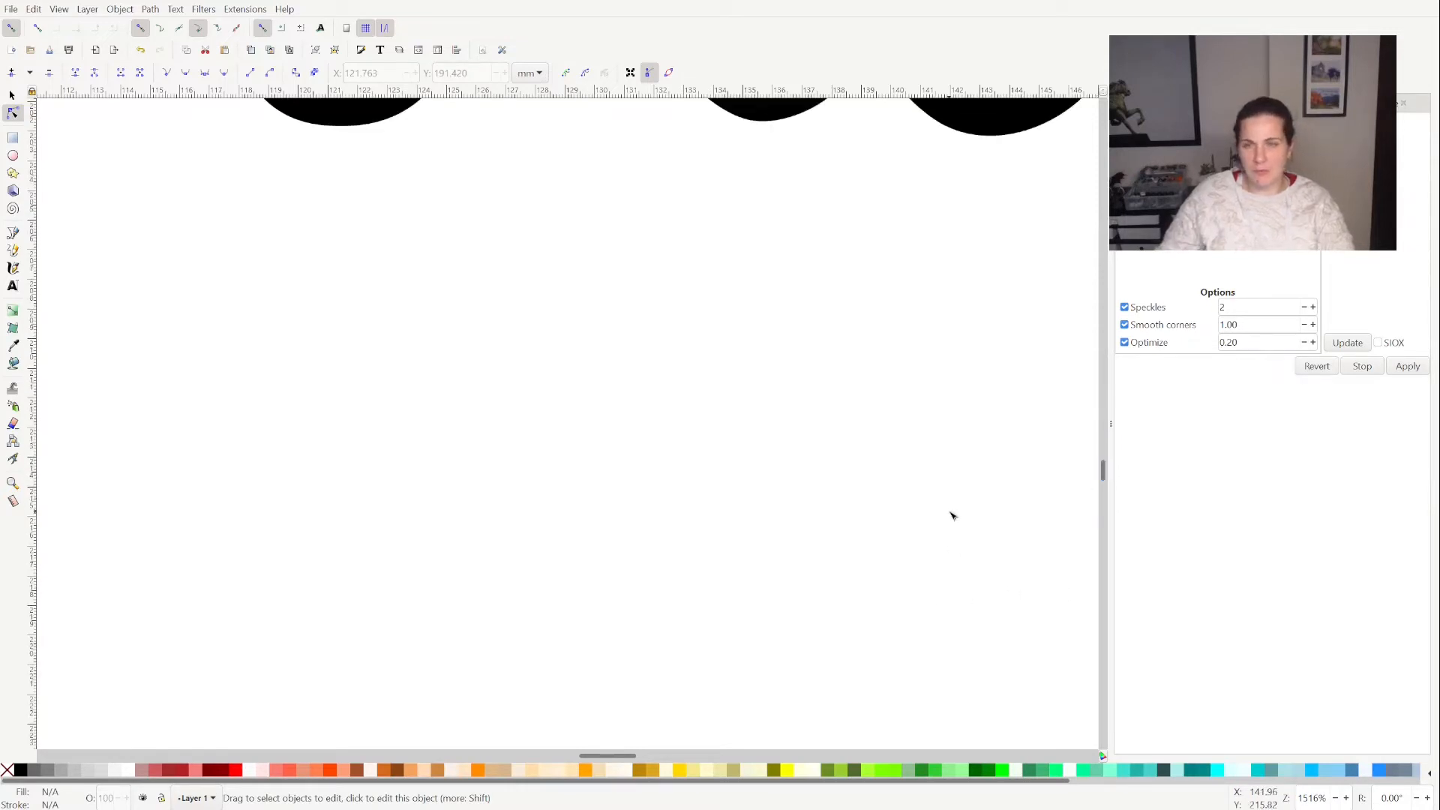
scroll(952, 516, "up", 3)
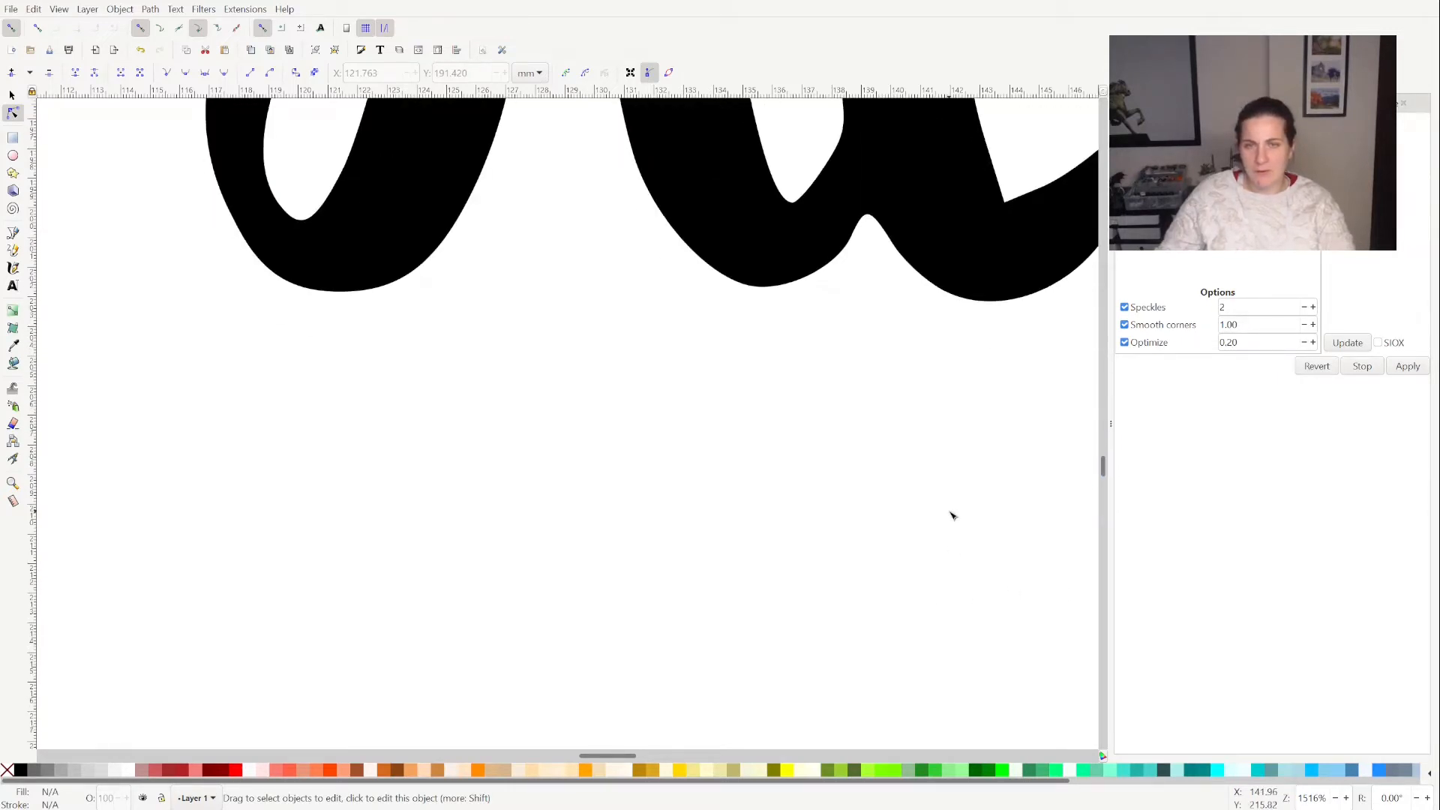
scroll(952, 516, "up", 5)
scroll(952, 516, "up", 2)
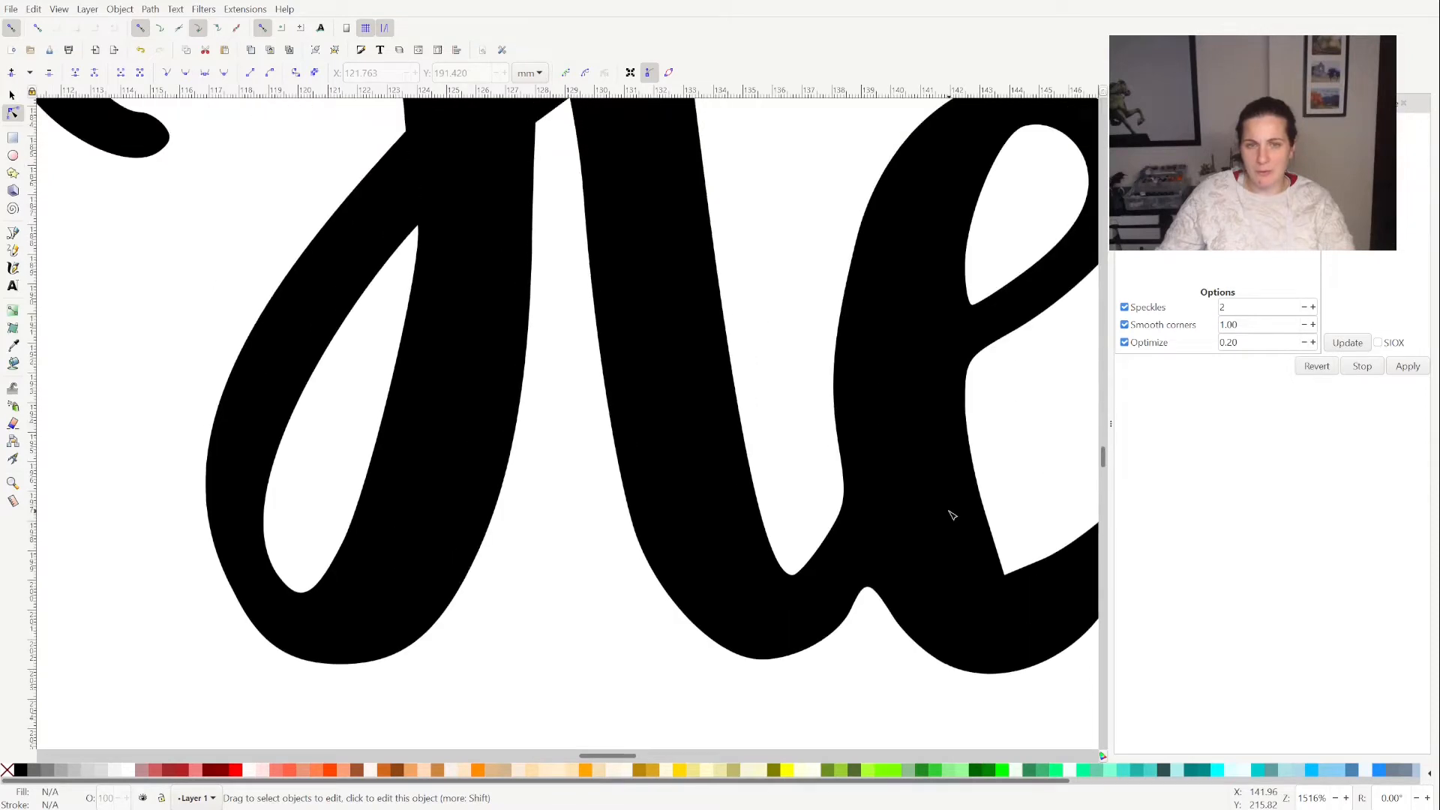
scroll(953, 515, "up", 8)
scroll(952, 516, "up", 8)
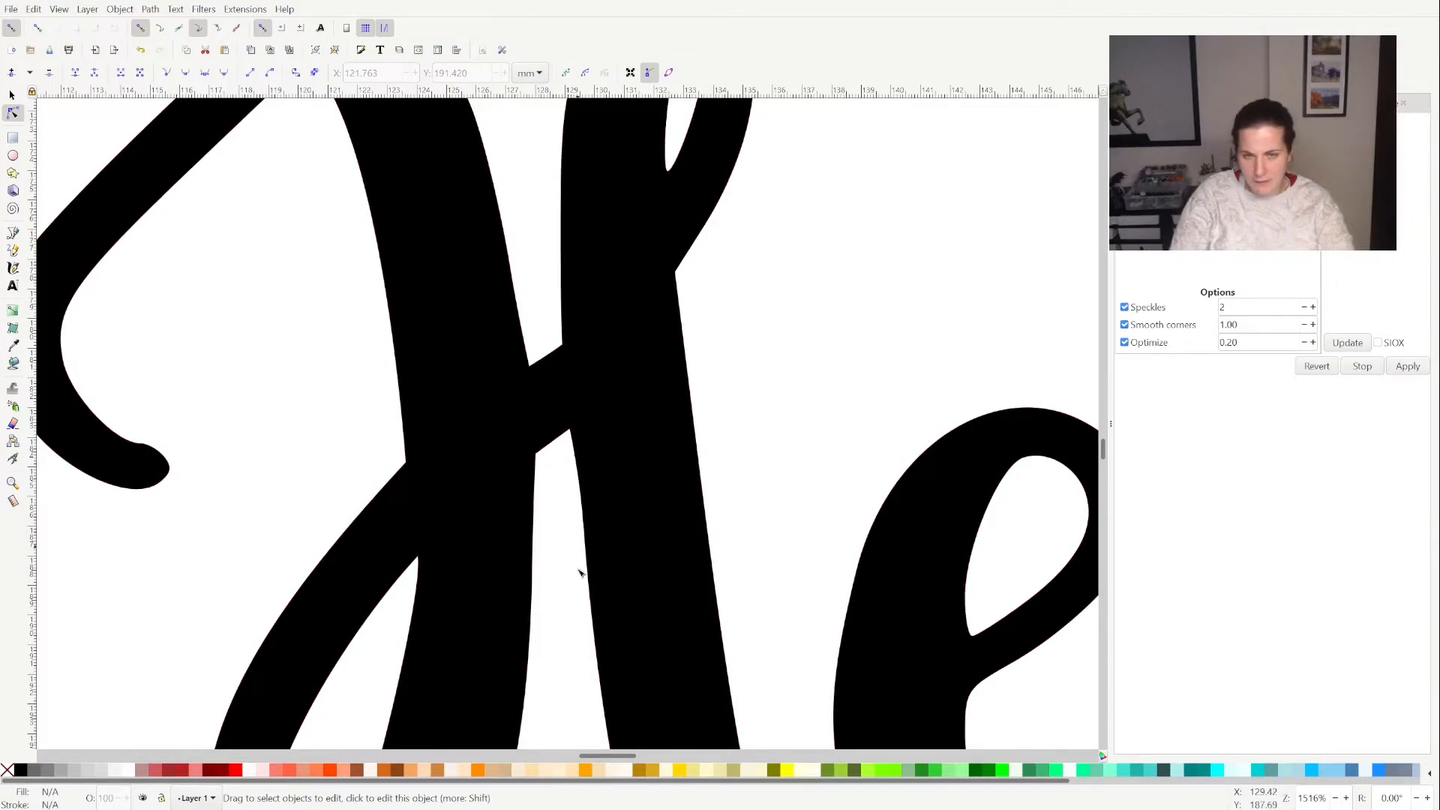
left_click(582, 429)
left_click(570, 429)
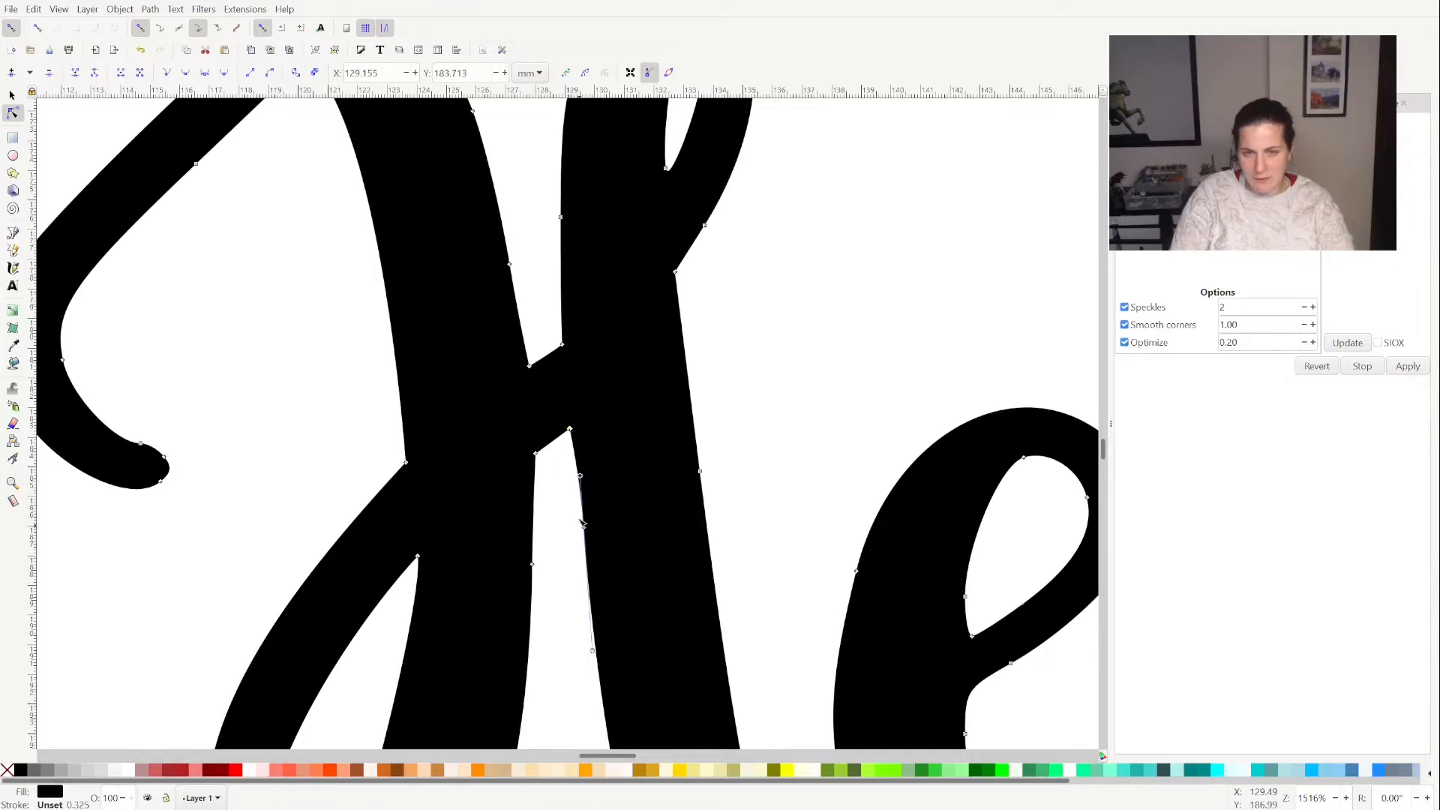
left_click_drag(599, 538, 597, 522)
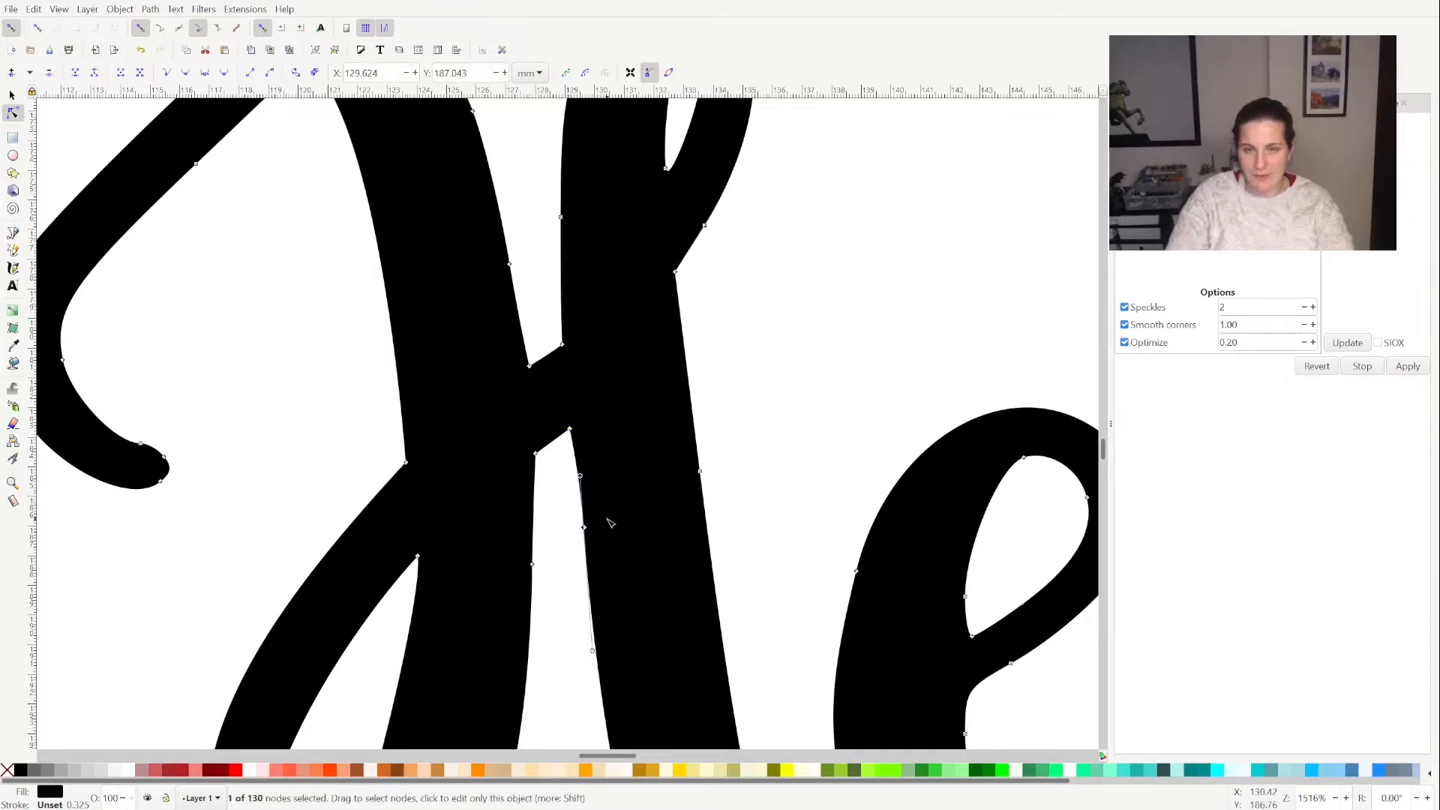
key("Delete")
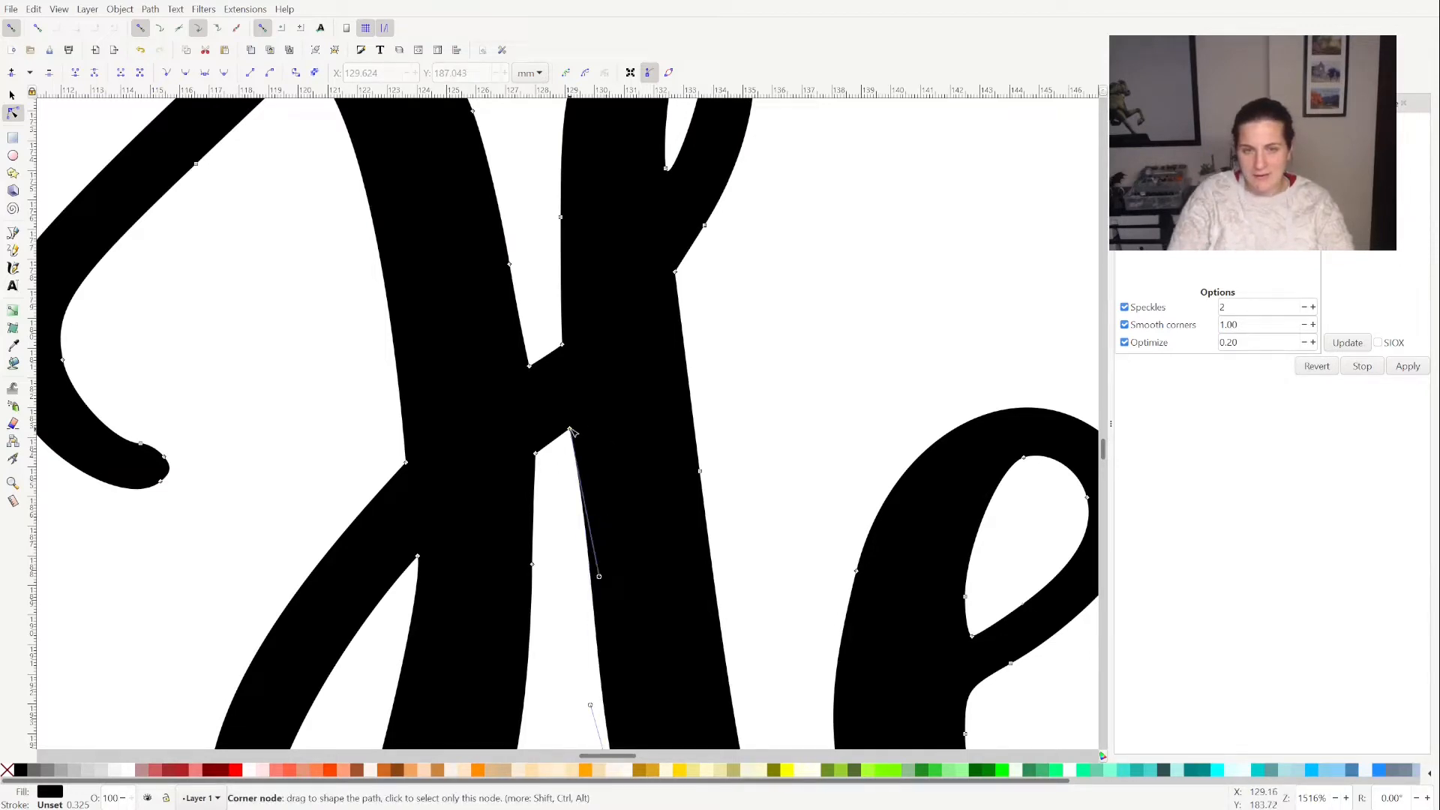
left_click_drag(571, 428, 574, 429)
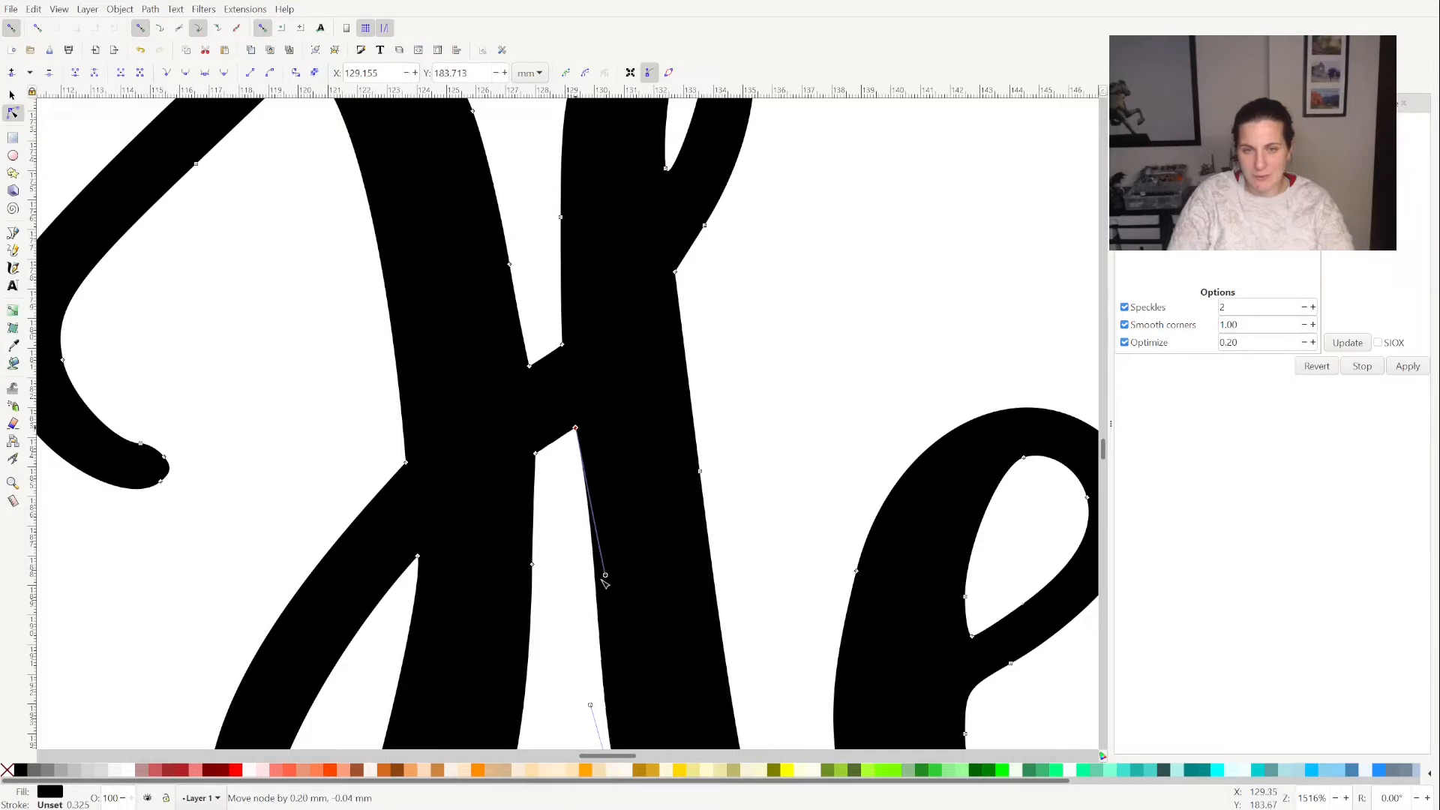
mouse_move(601, 575)
left_mouse_down()
mouse_move(578, 592)
mouse_move(598, 597)
left_mouse_up()
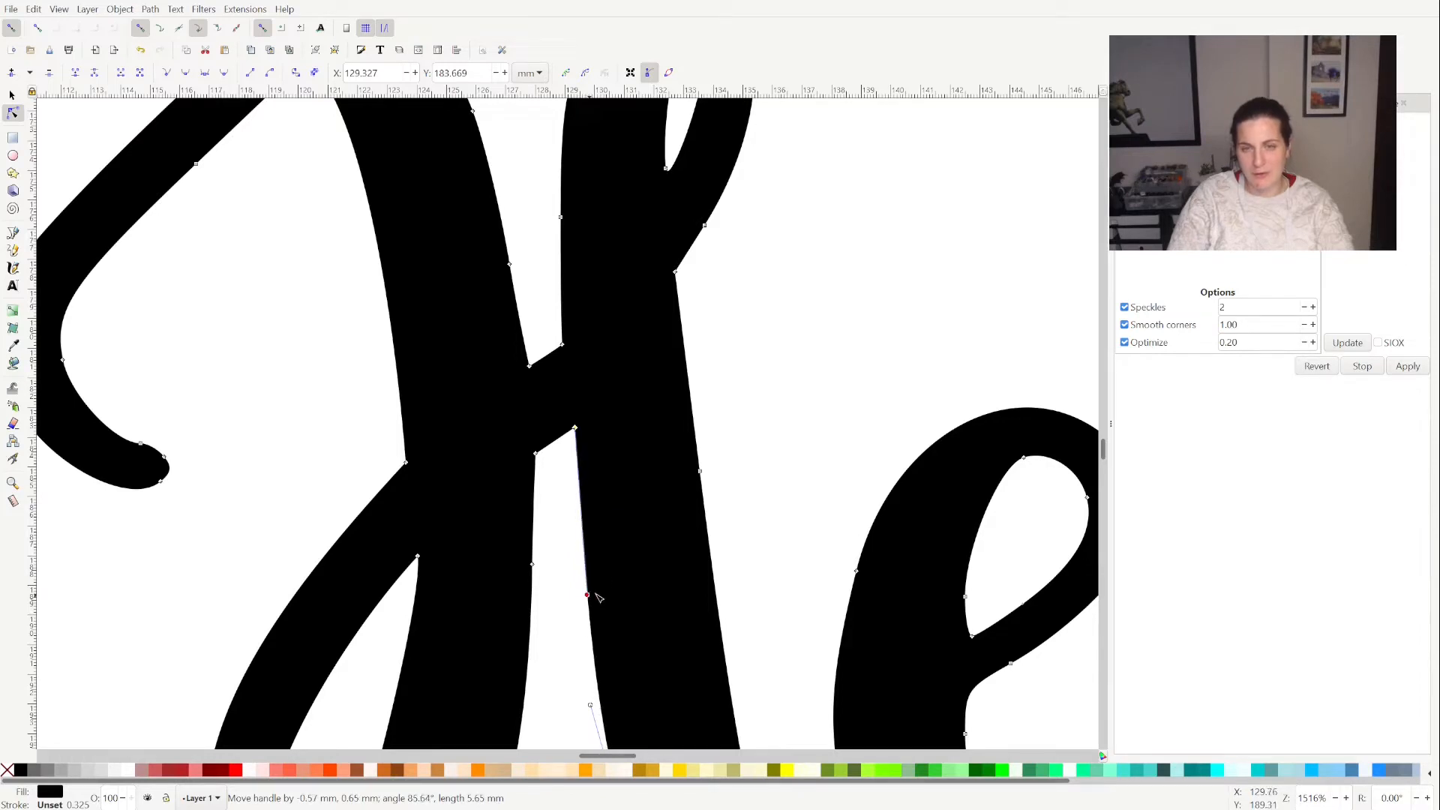
left_click(862, 433)
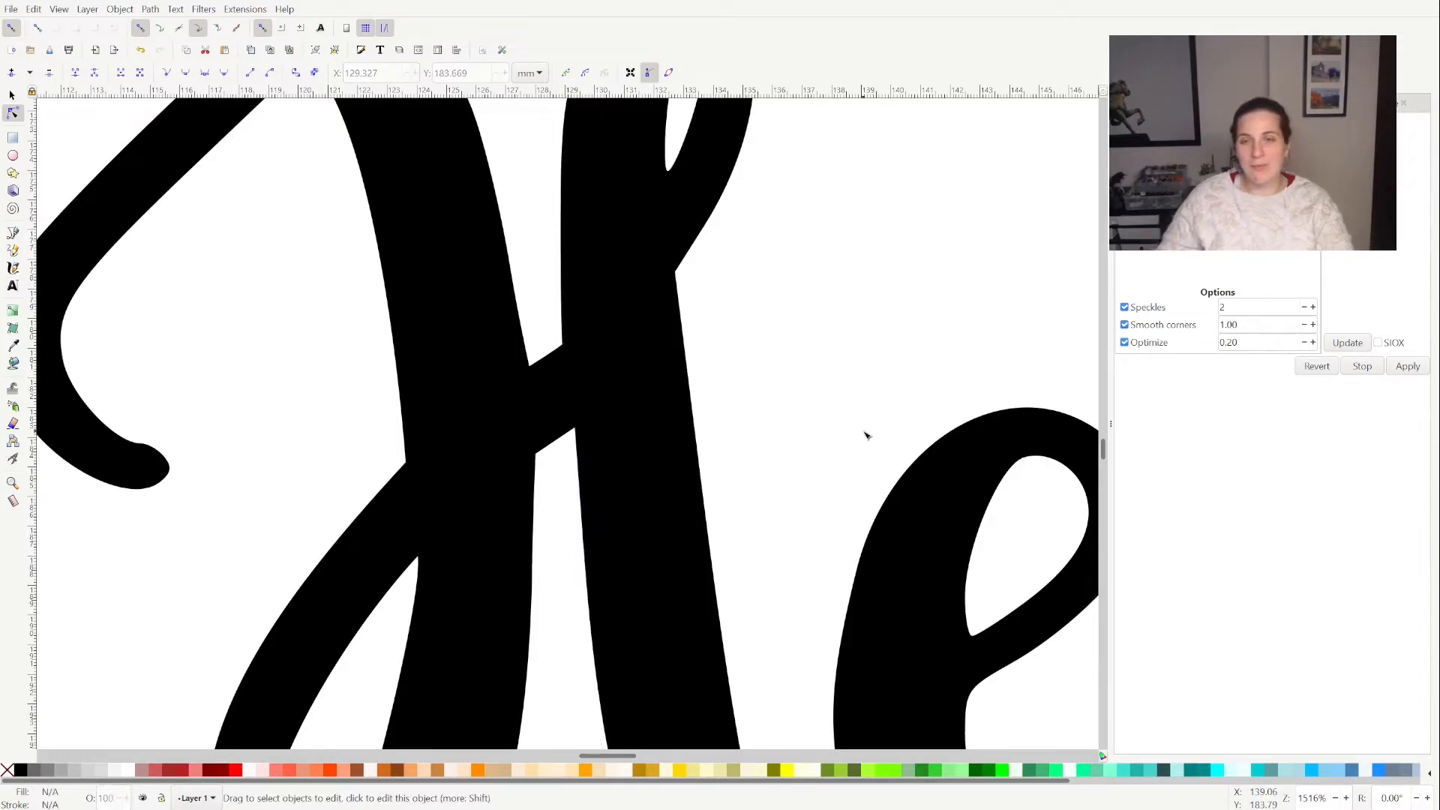
Delete the node above the outer junction of the H's second-stem loop, lower the junction node to about X 133.0, Y 182.7 mm and widen the outer curve
scroll(866, 435, "up", 3)
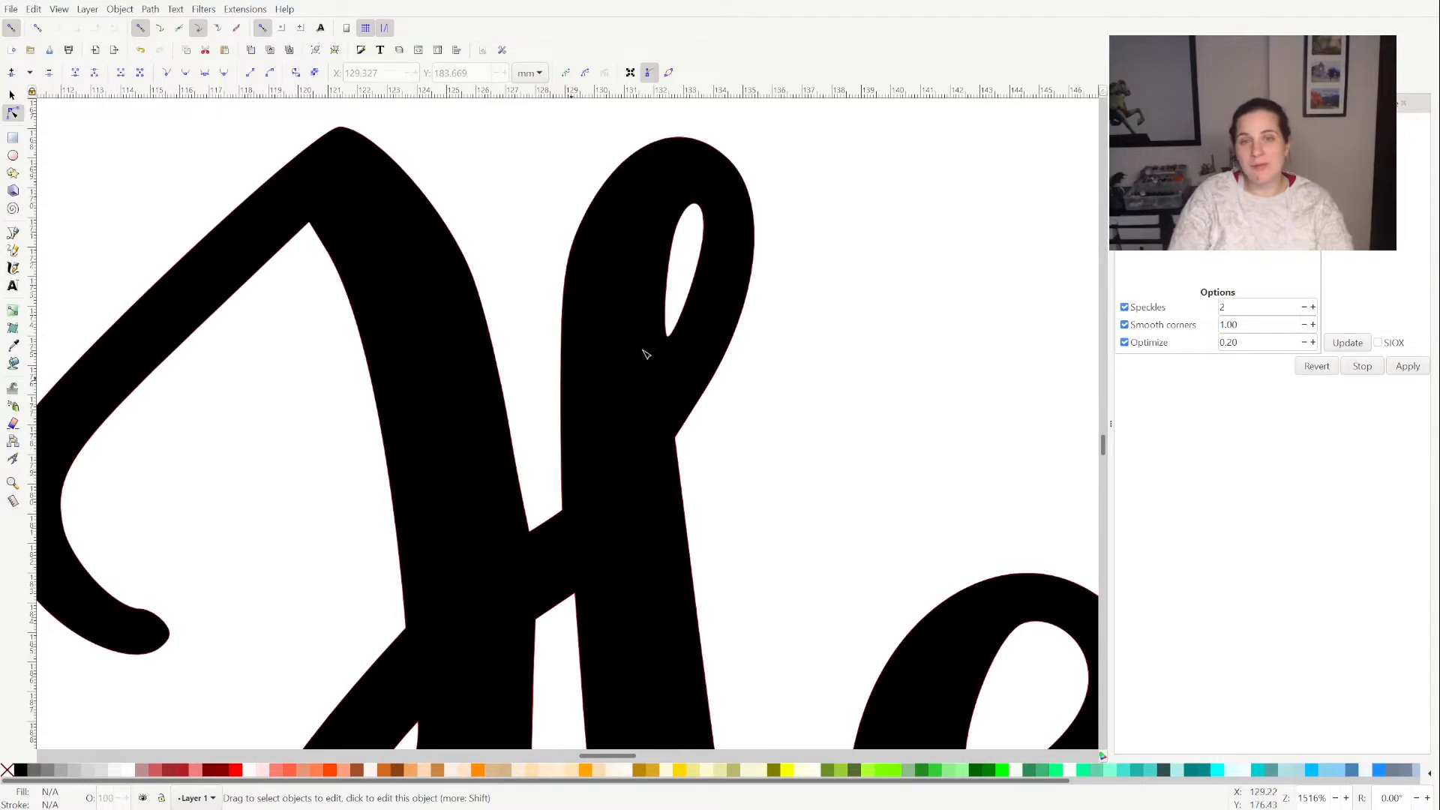
left_click(668, 351)
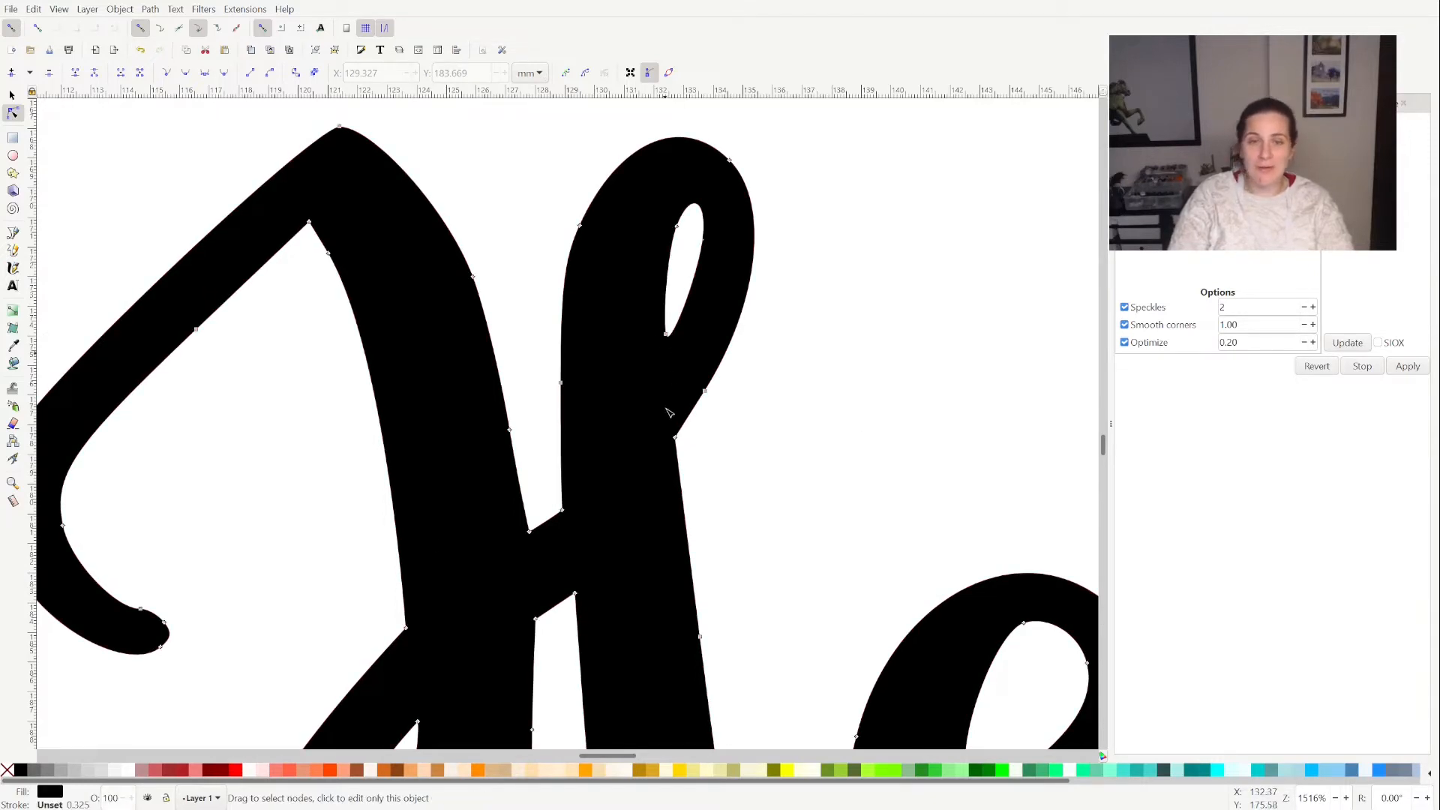
left_click_drag(695, 385, 727, 412)
key("Delete")
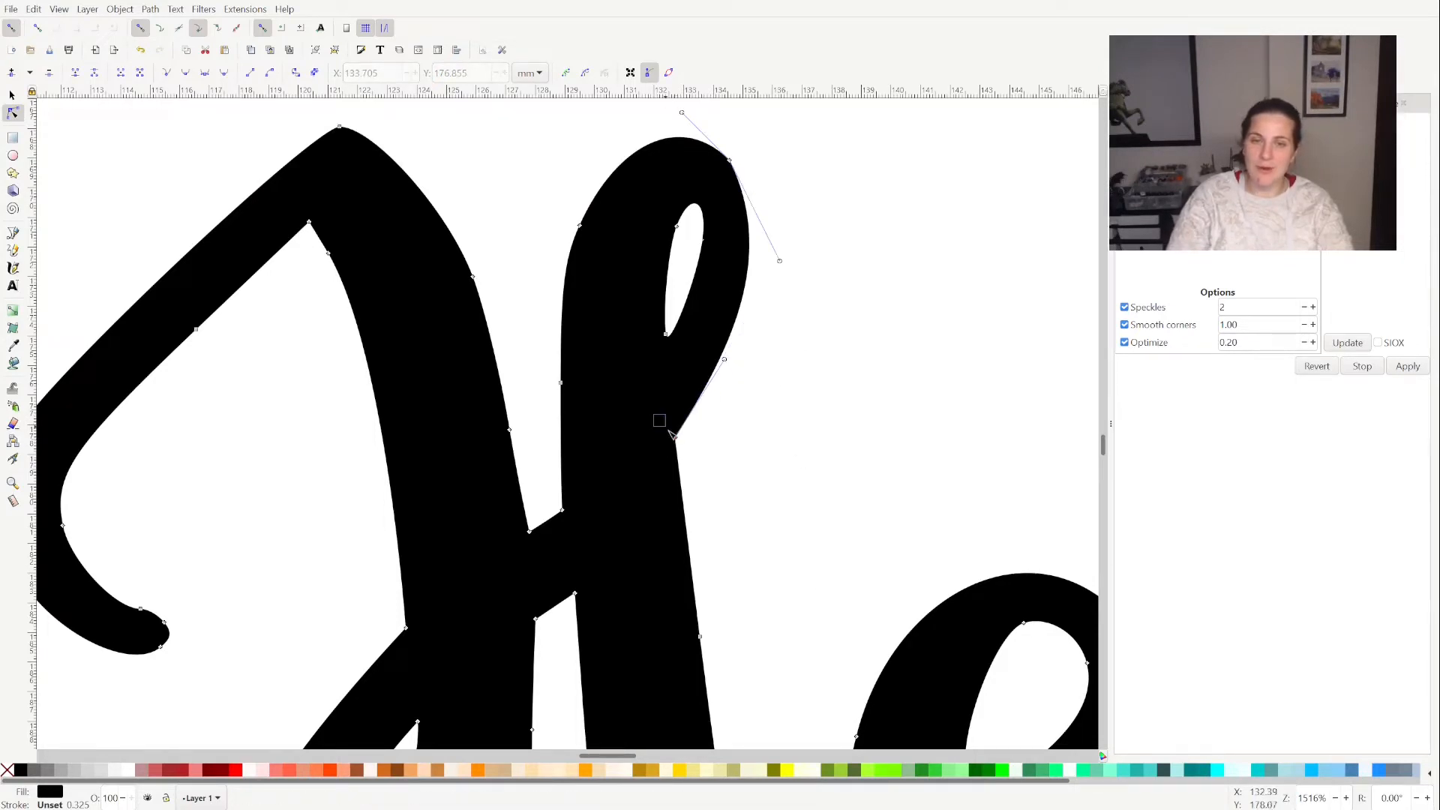
left_click(676, 438)
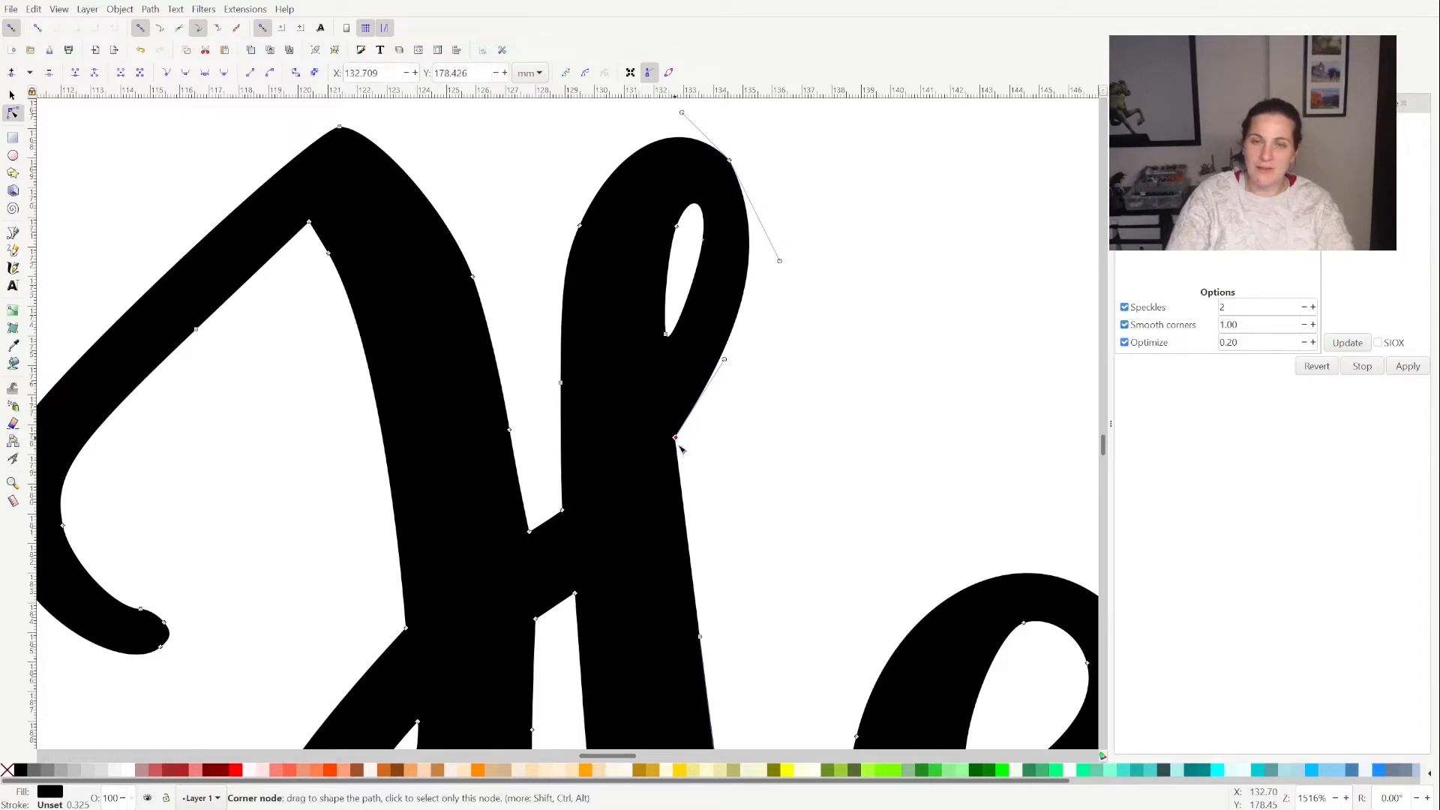
left_click_drag(675, 437, 678, 441)
left_click_drag(691, 514, 694, 551)
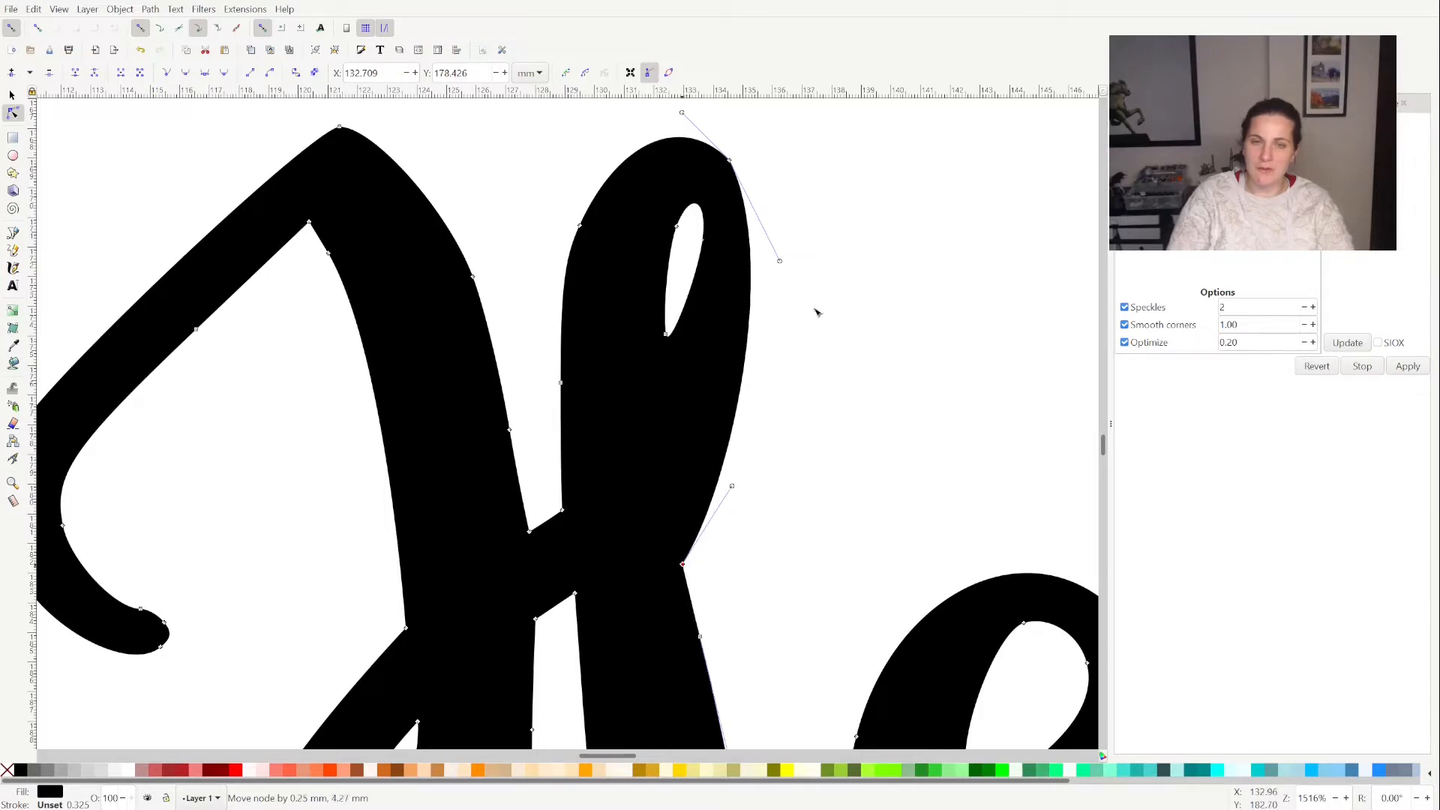
left_click_drag(780, 264, 845, 314)
Retract both handles of the bottom node in the second-stem loop's counter and lower that node to about X 132.0, Y 179.7 mm
left_click(666, 333)
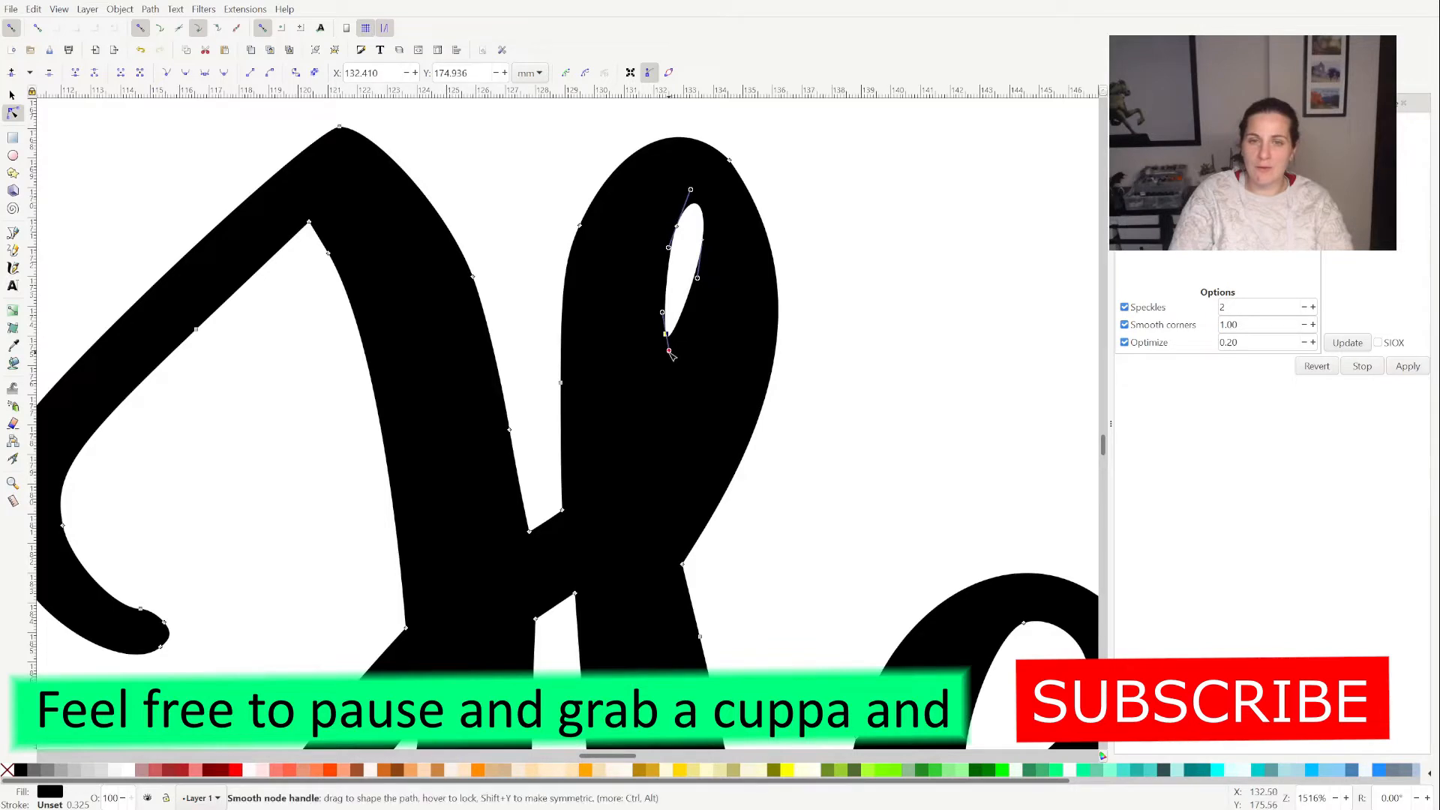
left_click_drag(669, 342, 665, 332)
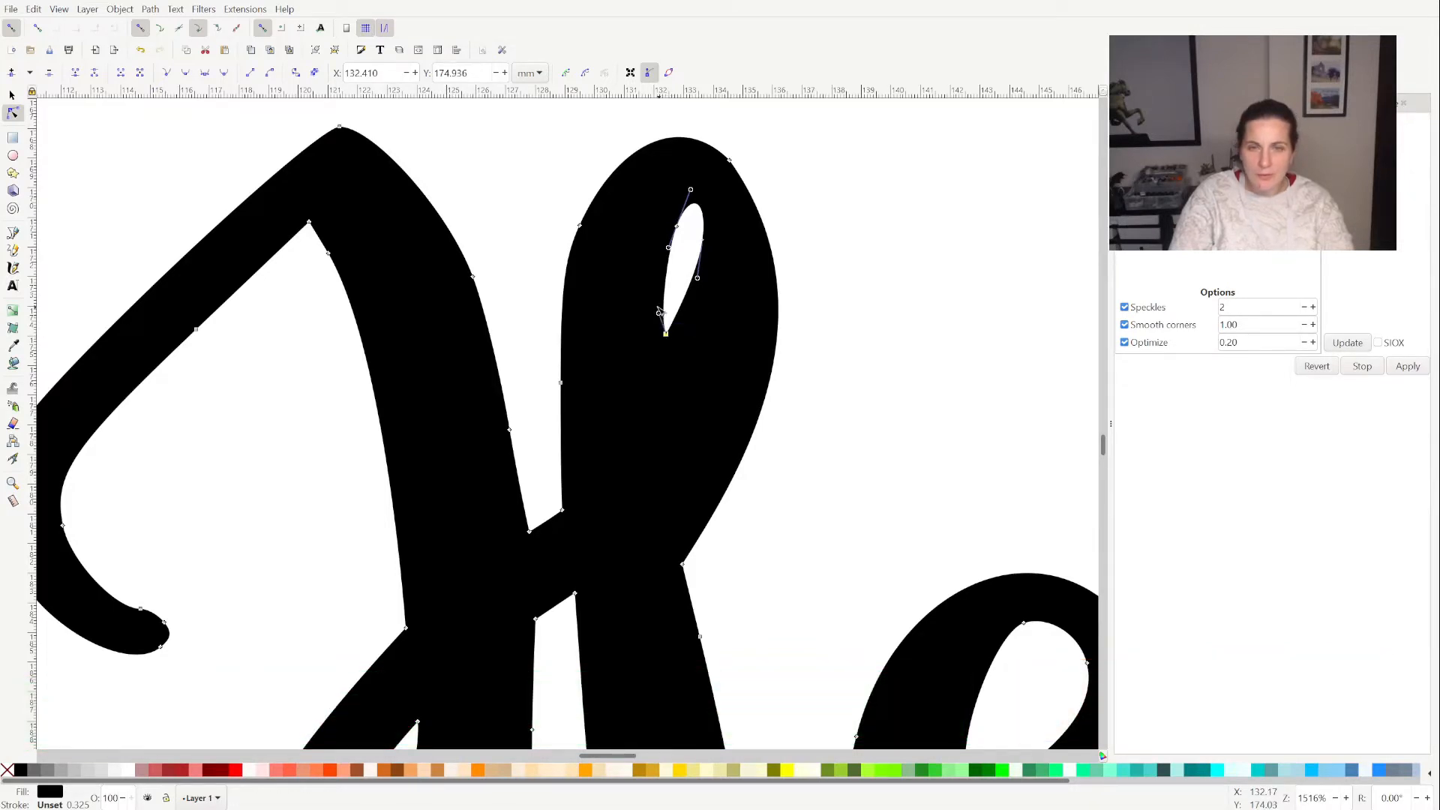
left_click_drag(669, 342, 664, 395)
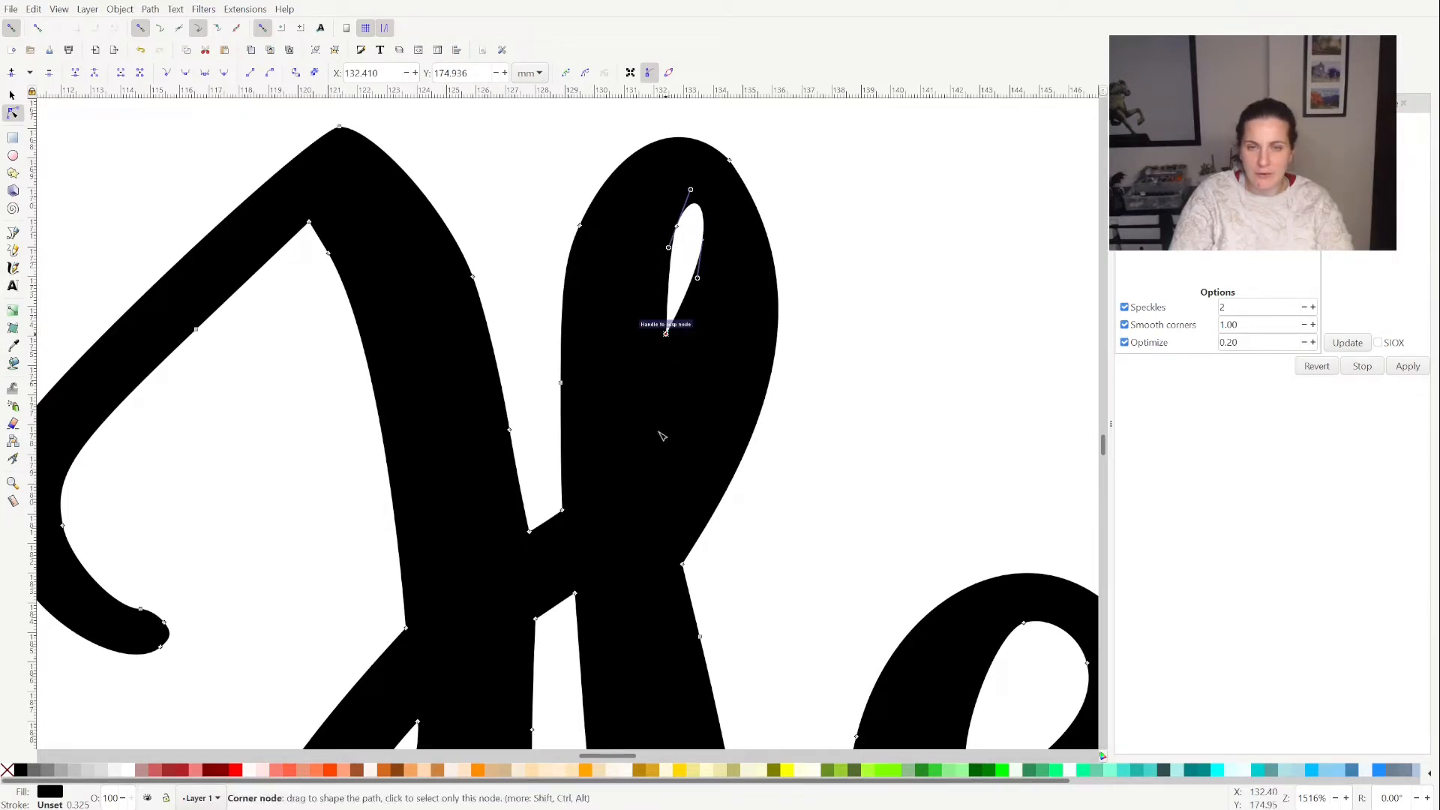
left_click_drag(659, 465, 656, 485)
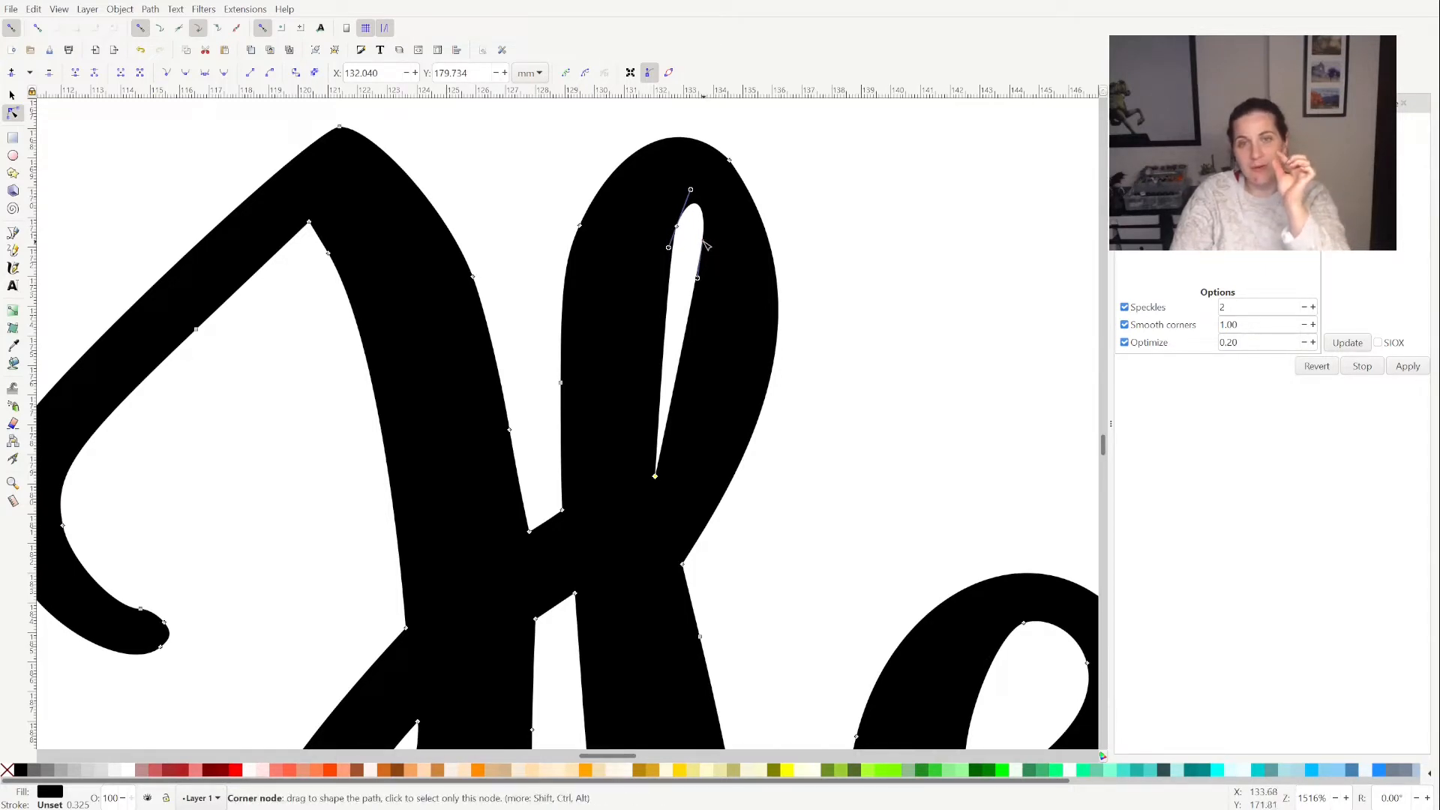
Make the counter's upper outer-side node auto-smooth, move it to about X 134.1, Y 171.3 mm and bow the edge below it outward with the handles
left_click_drag(708, 244, 729, 256)
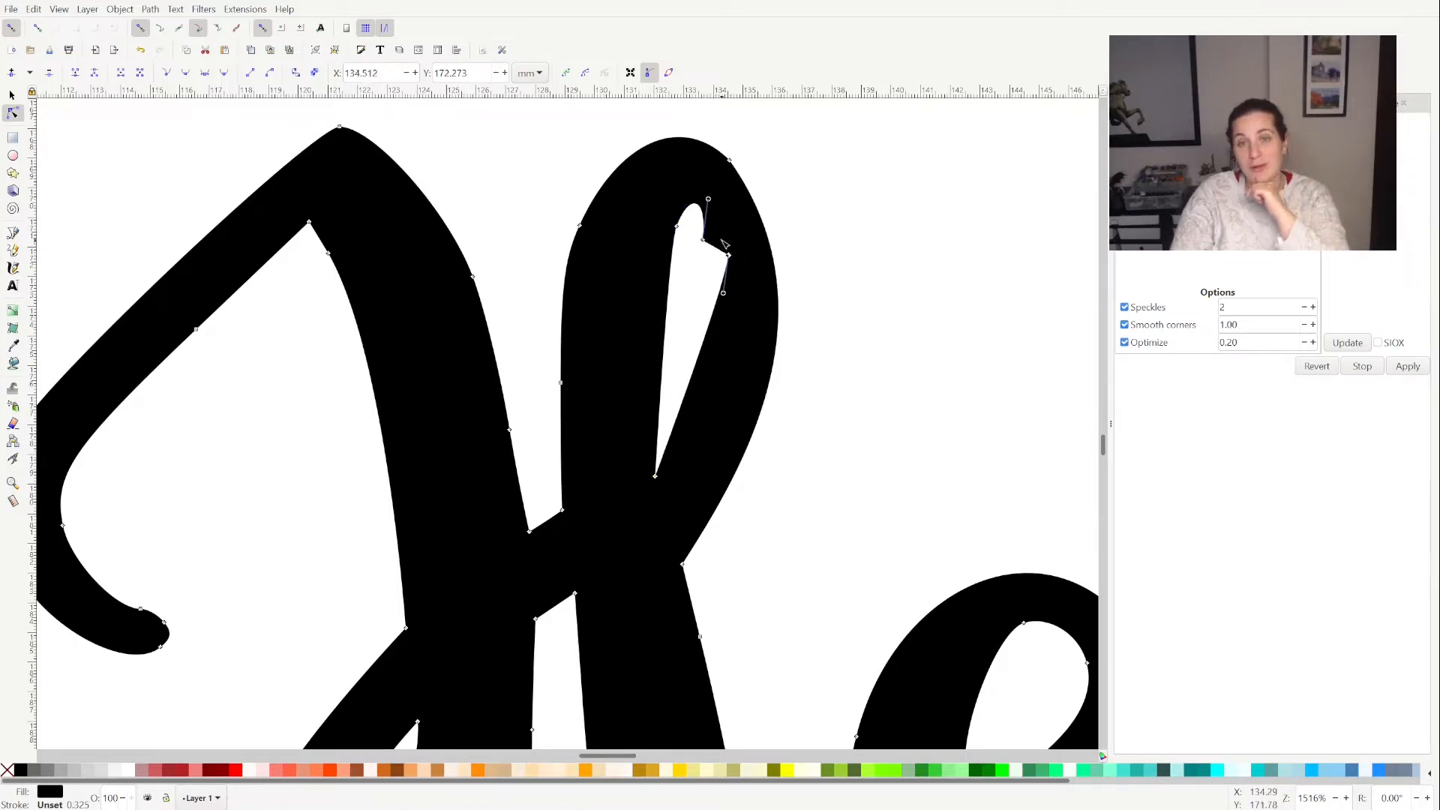
key("Delete")
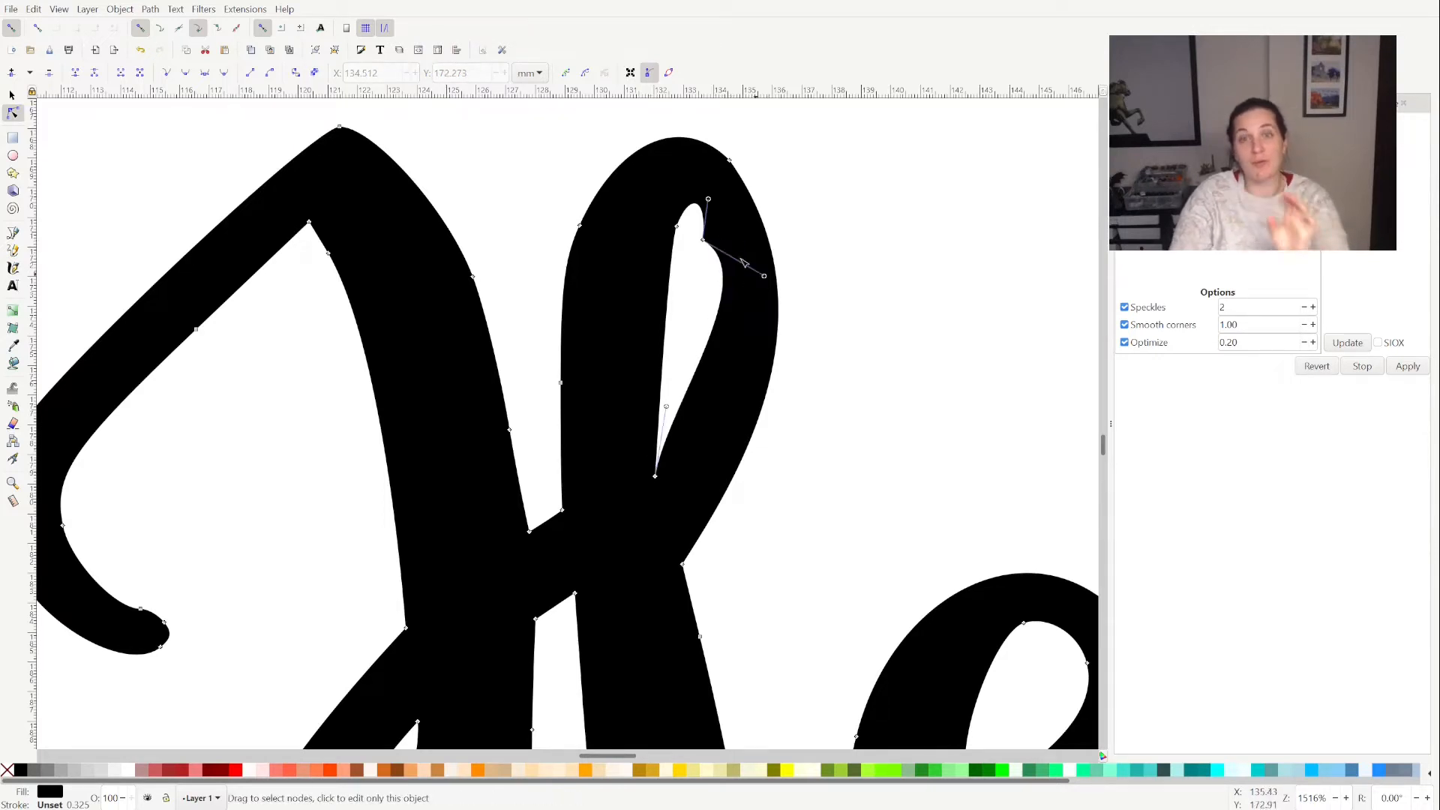
left_click(703, 240)
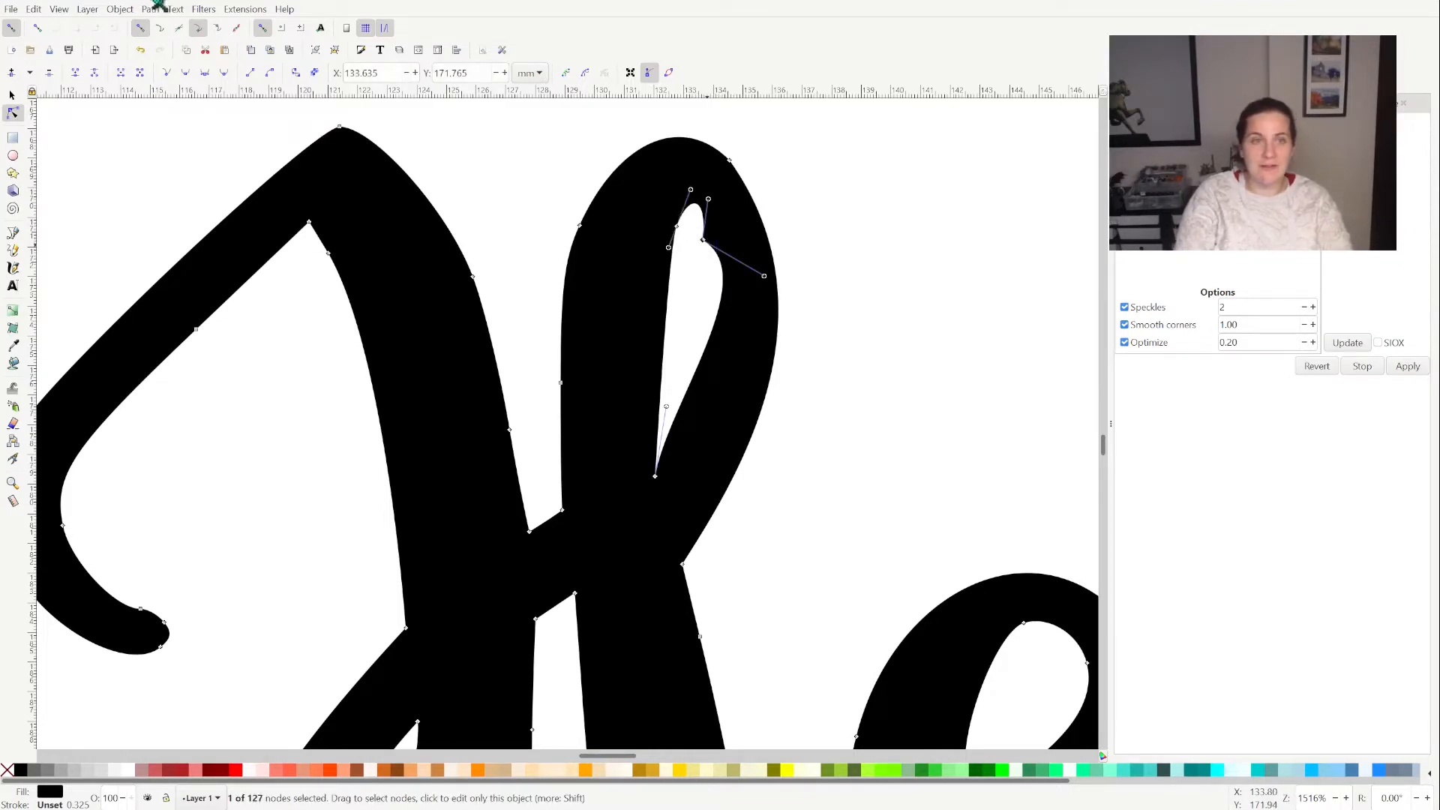
left_click(224, 73)
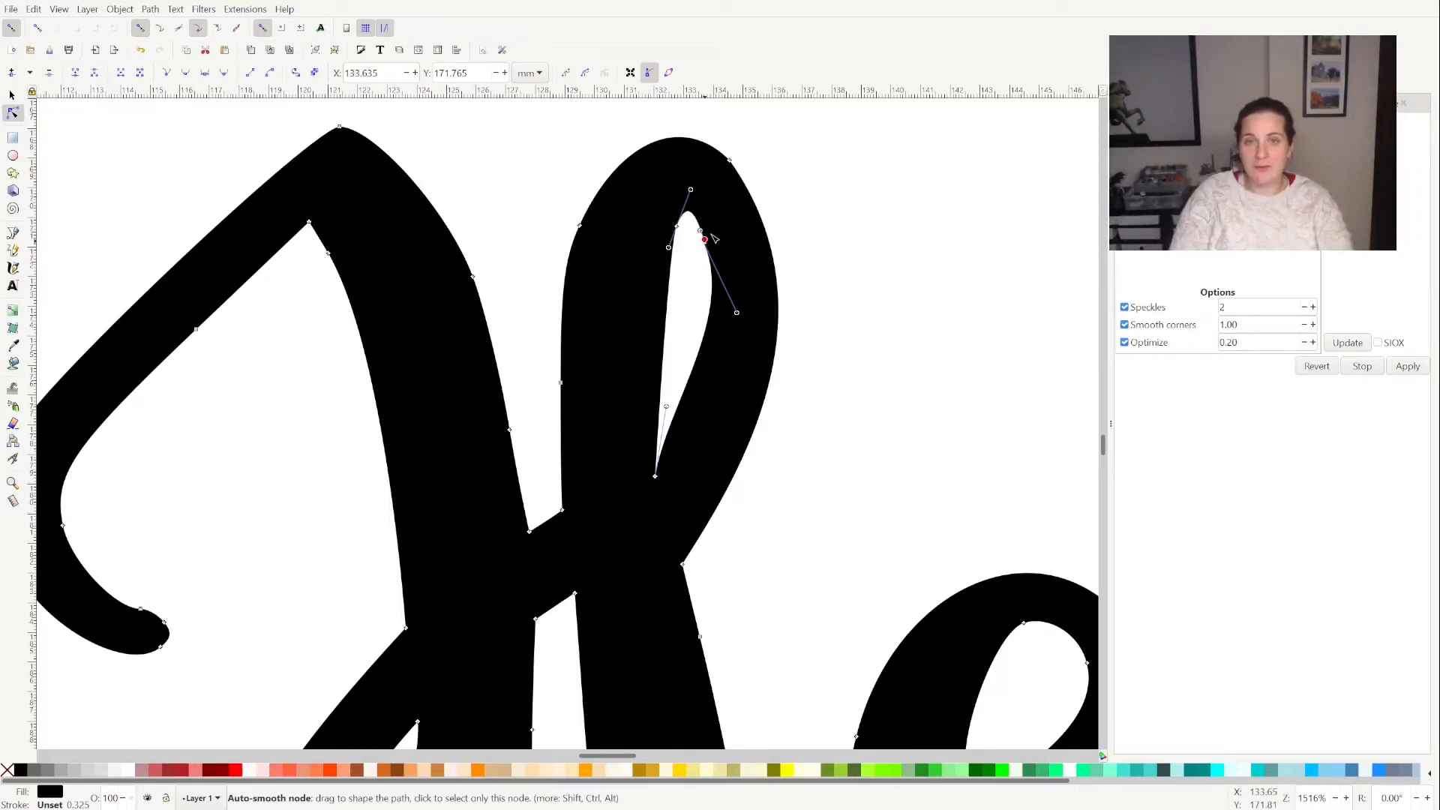
left_click_drag(712, 238, 748, 303)
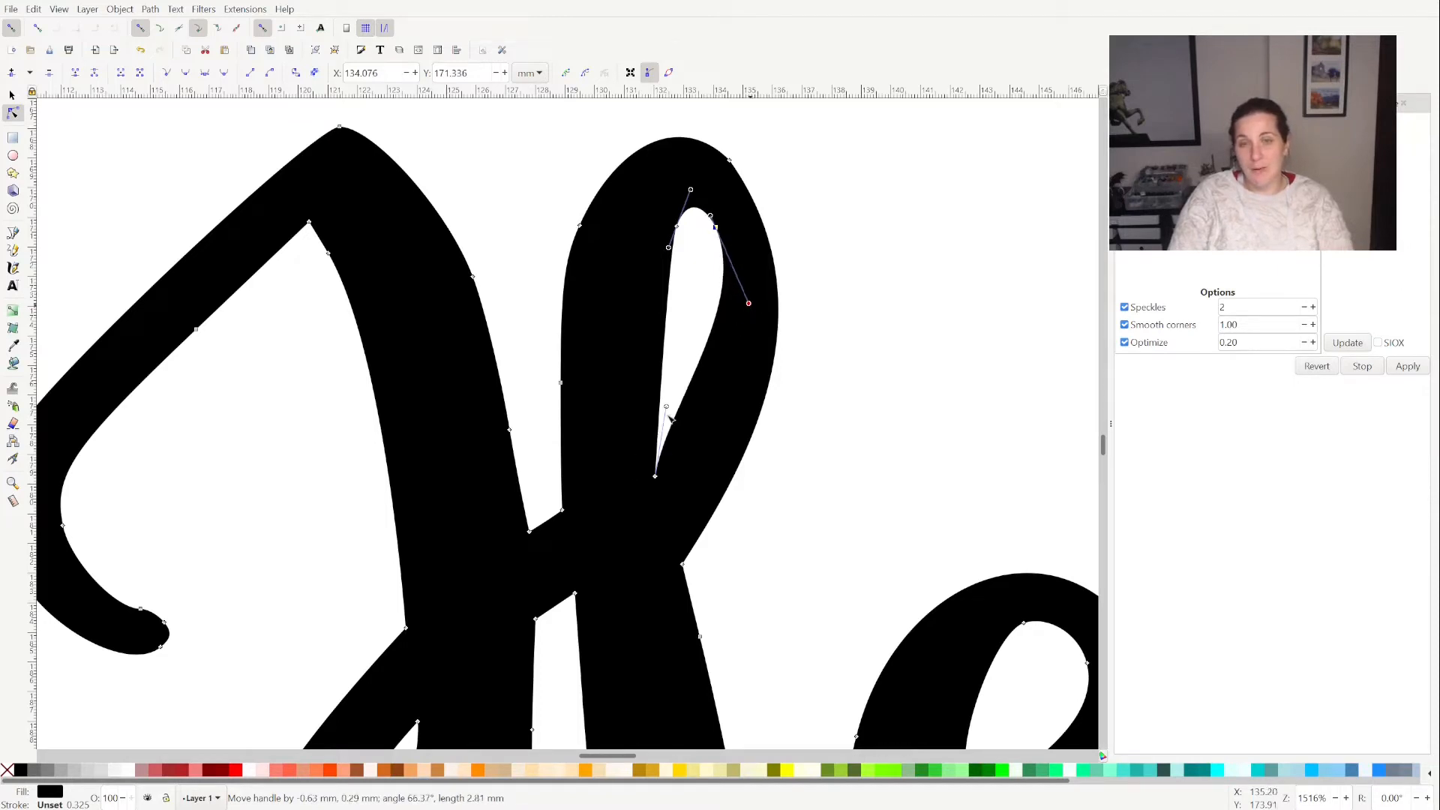
left_click_drag(676, 411, 701, 417)
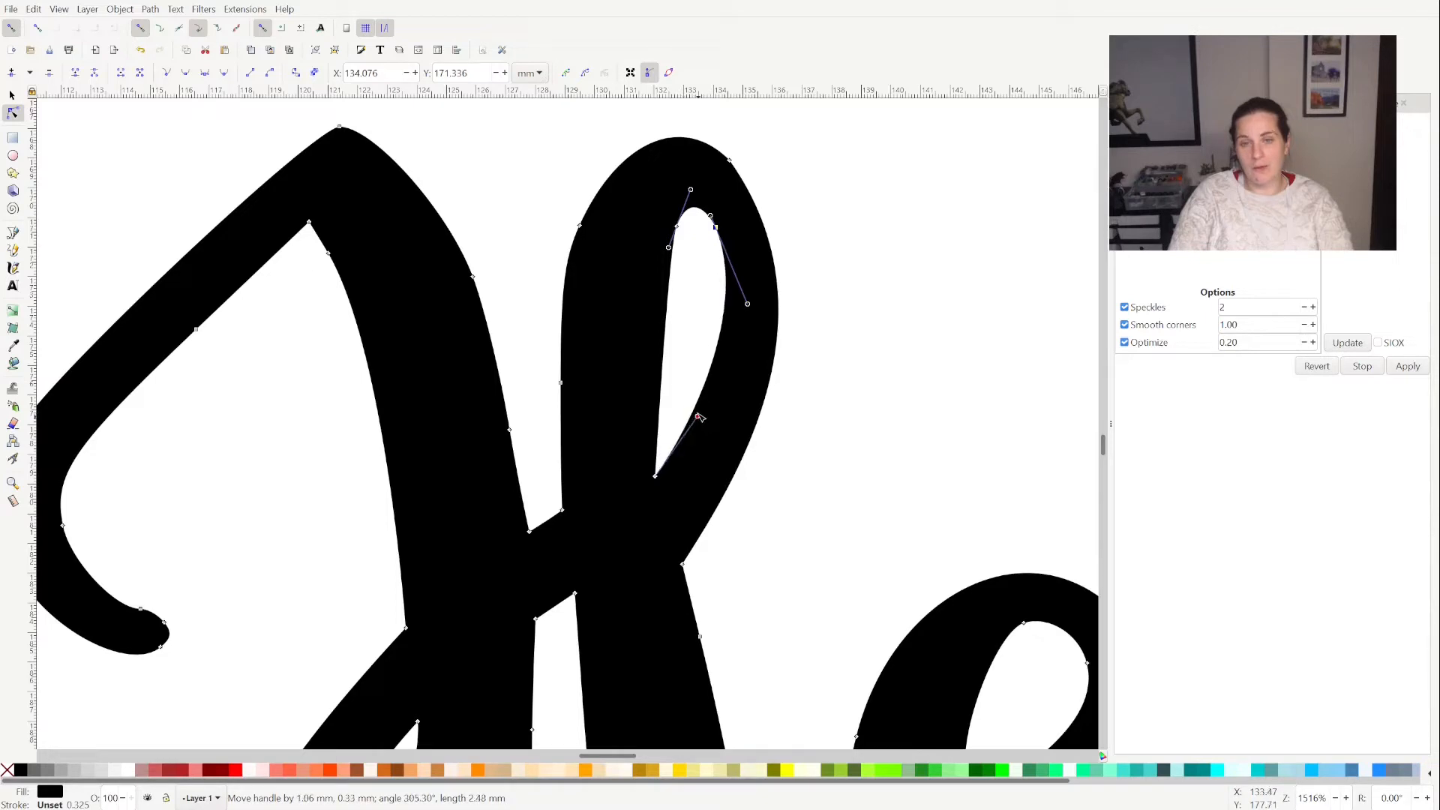
left_click(959, 309)
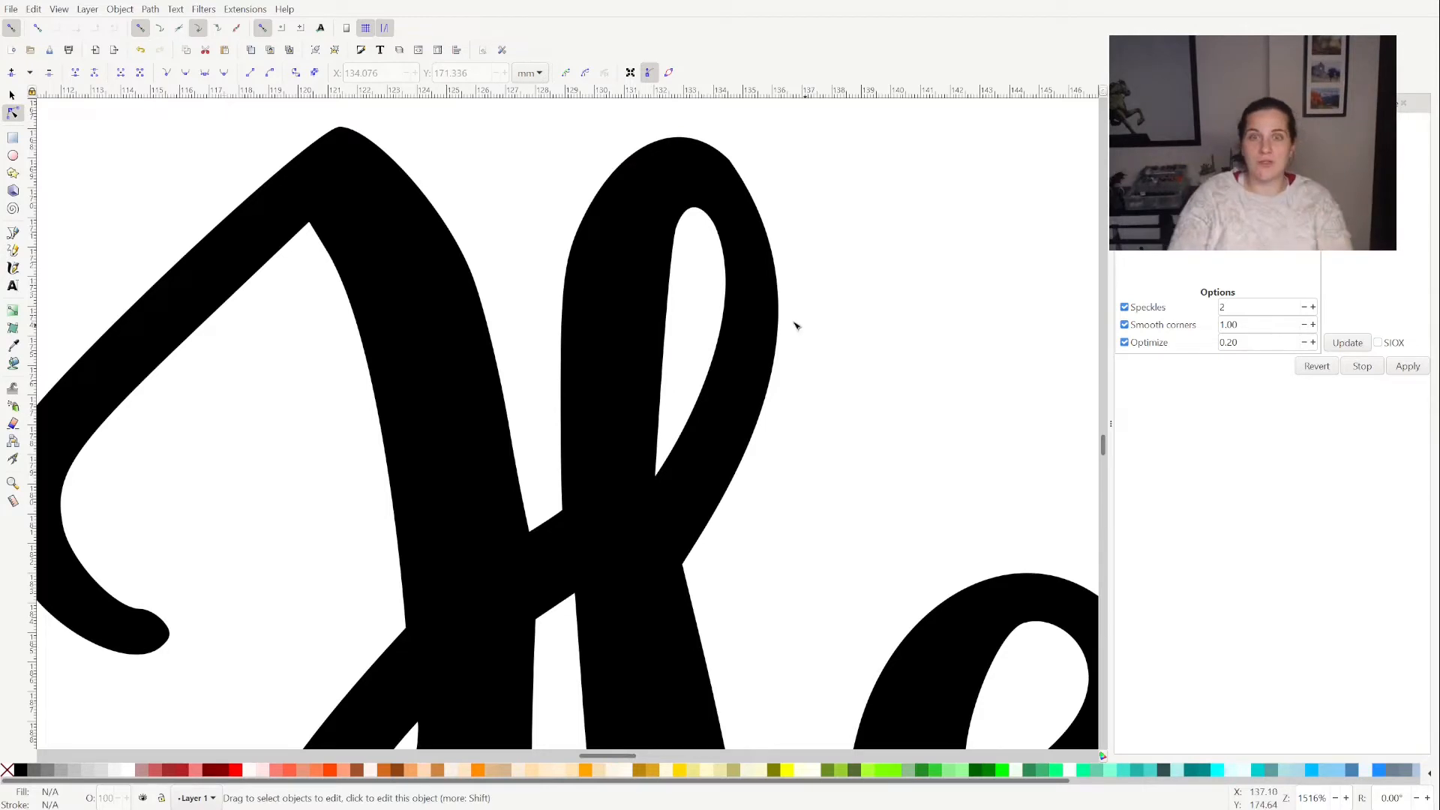
Make the loop's upper outer node auto-smooth and extend the junction node's upper handle outward to about 4.5 mm long
left_click(736, 170)
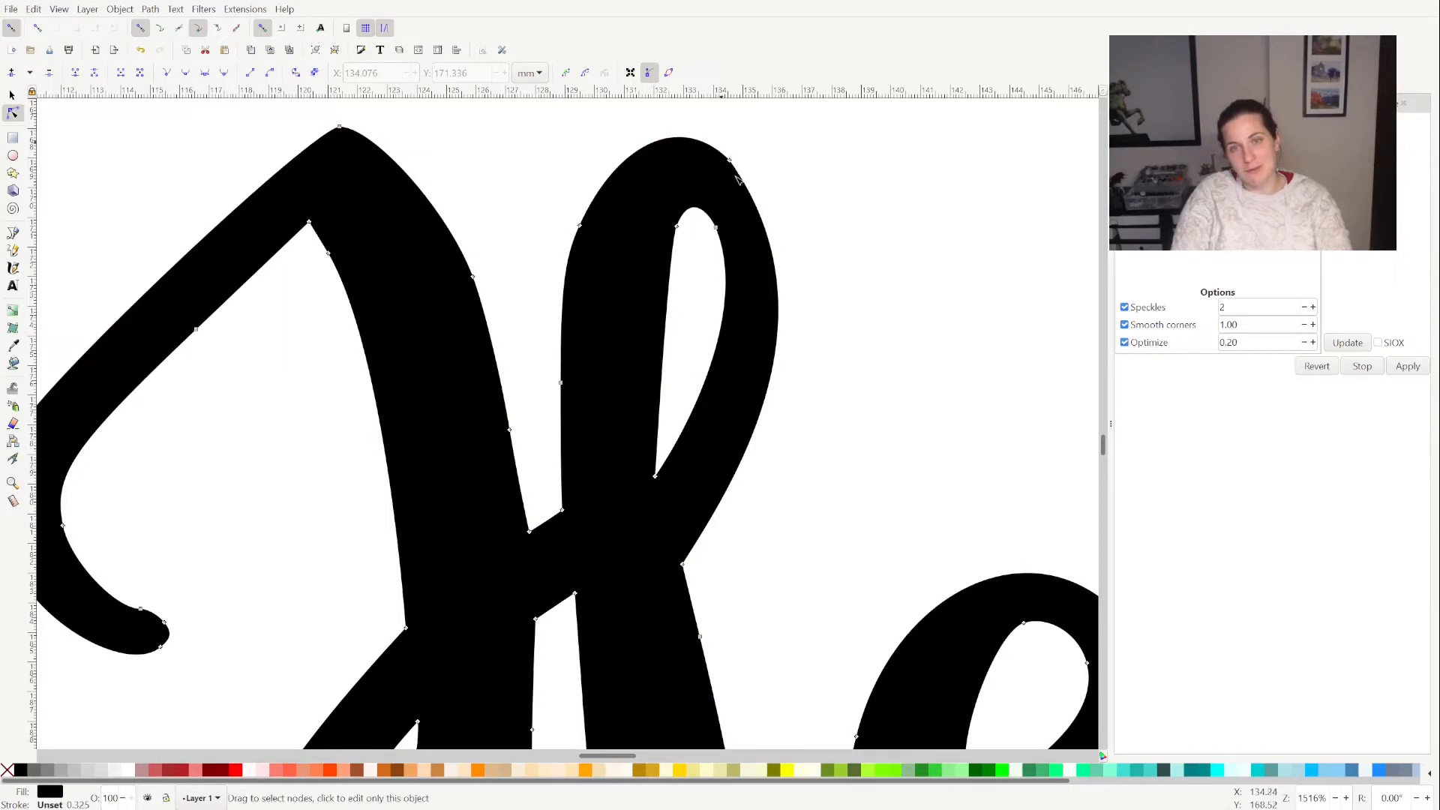
left_click_drag(740, 182, 738, 181)
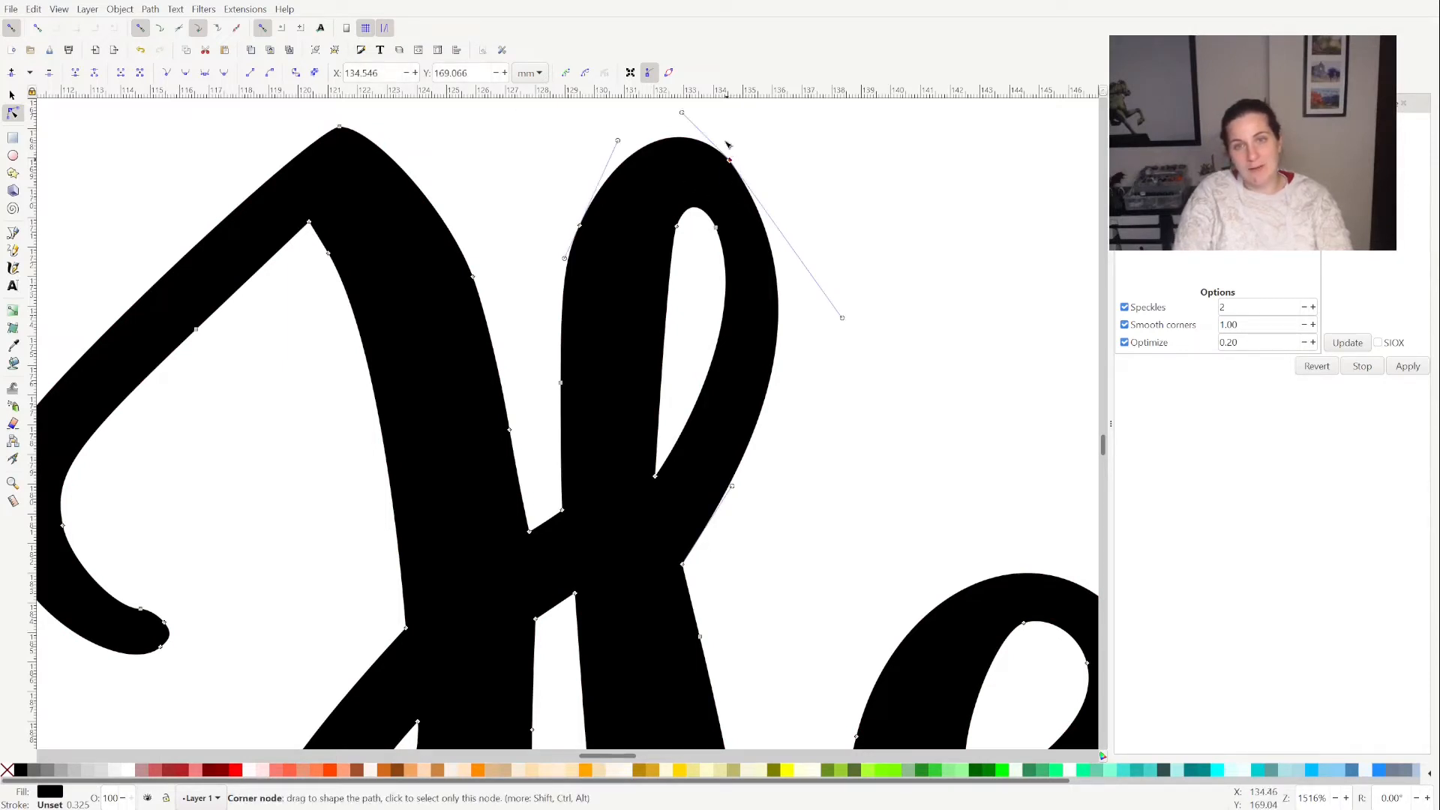
left_click(224, 73)
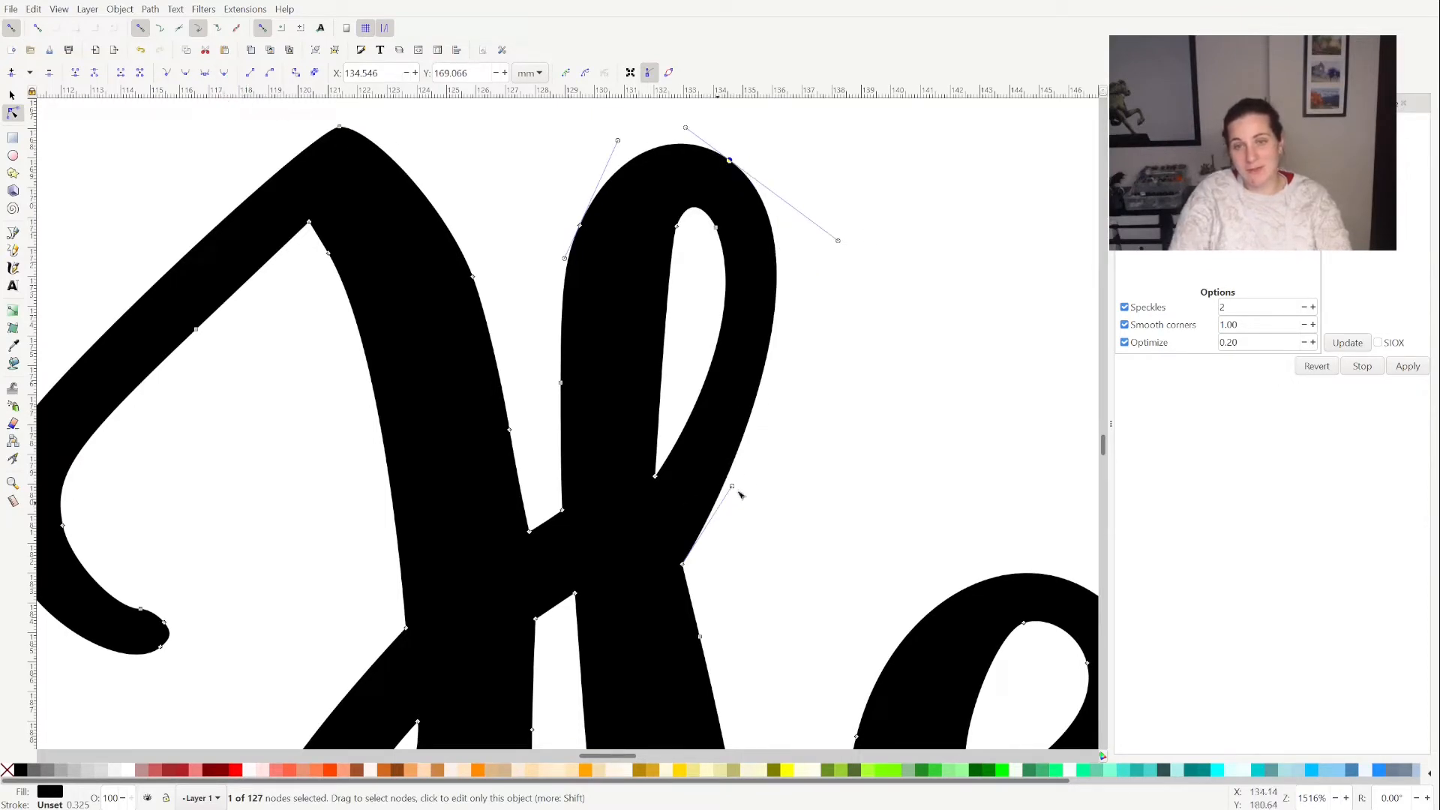
left_click_drag(741, 480, 765, 456)
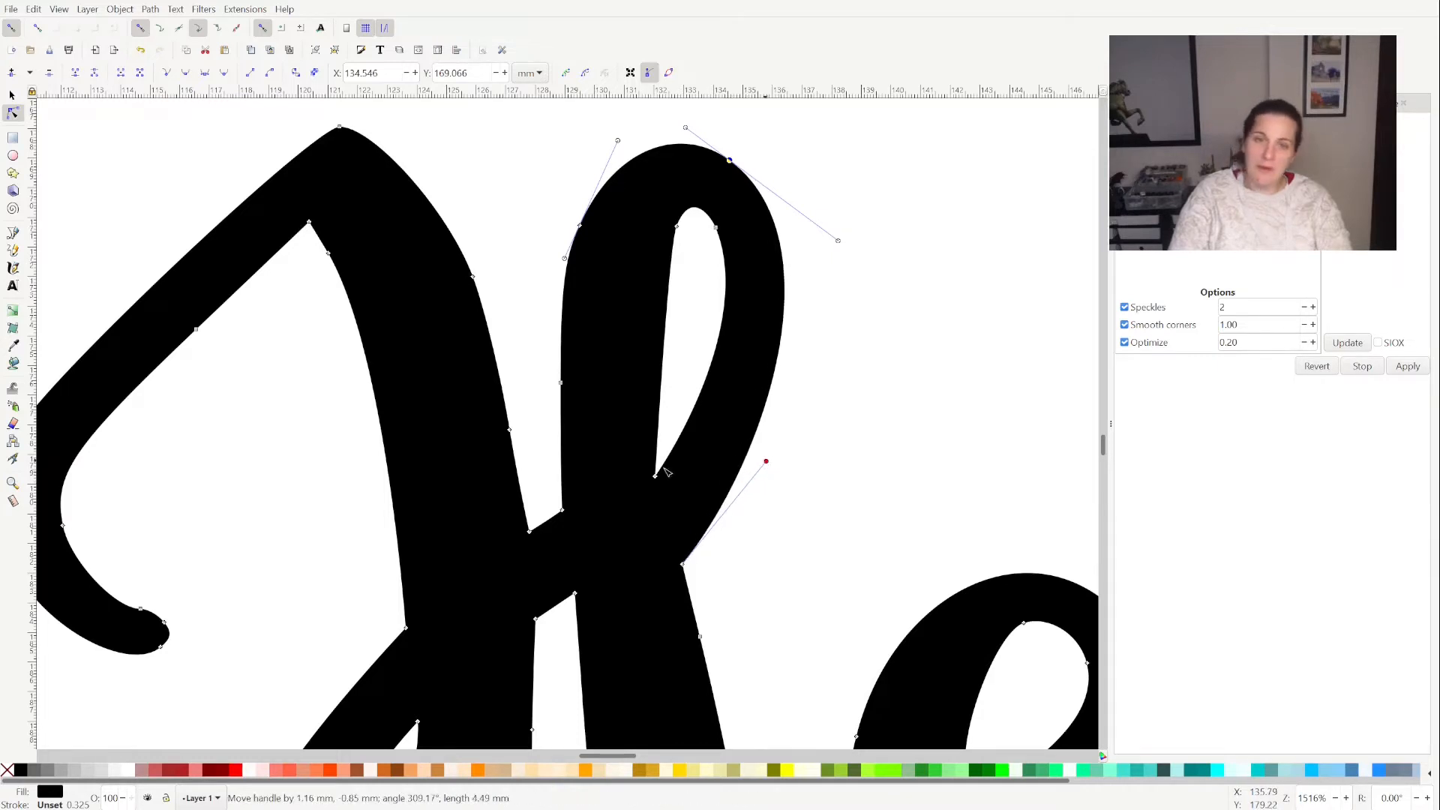
Shift the counter's bottom node to about X 132.1, Y 179.4 mm and the loop's outer junction node to about X 132.6, Y 182.8 mm
left_click_drag(657, 476, 657, 468)
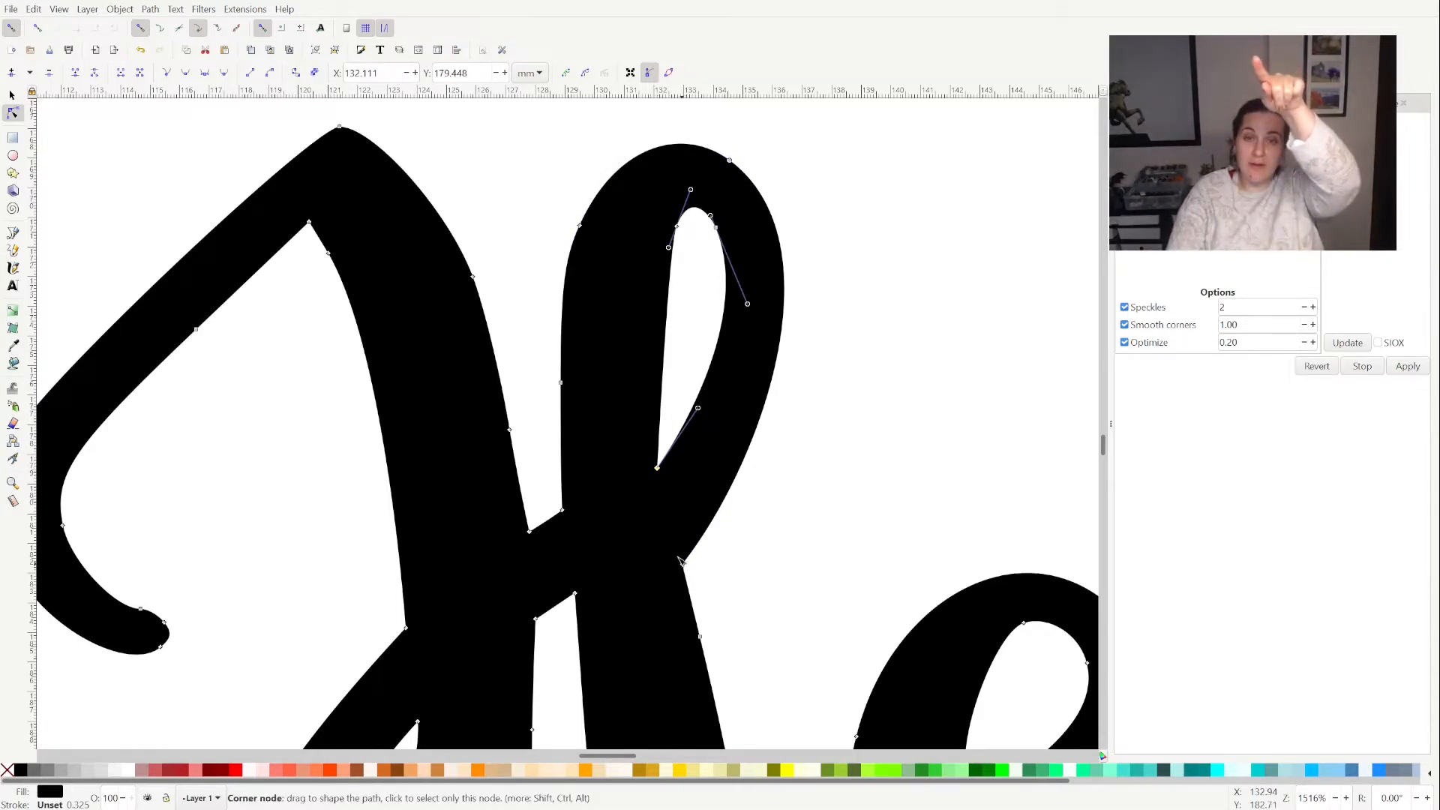
left_click_drag(679, 558, 671, 566)
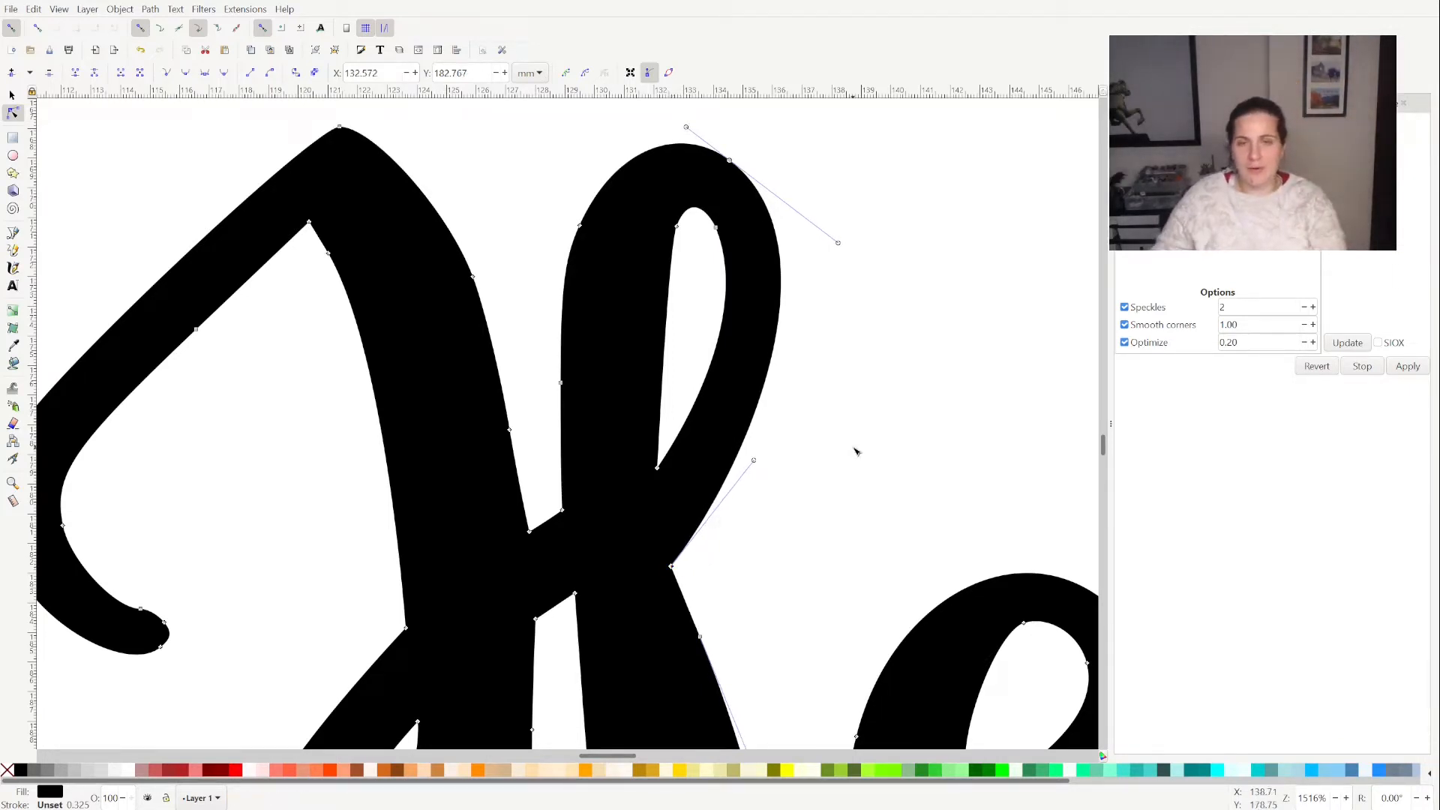
Delete the node just below the loop junction on the second stem's outer edge and align the junction's lower handle with the stem
scroll(854, 450, "down", 4)
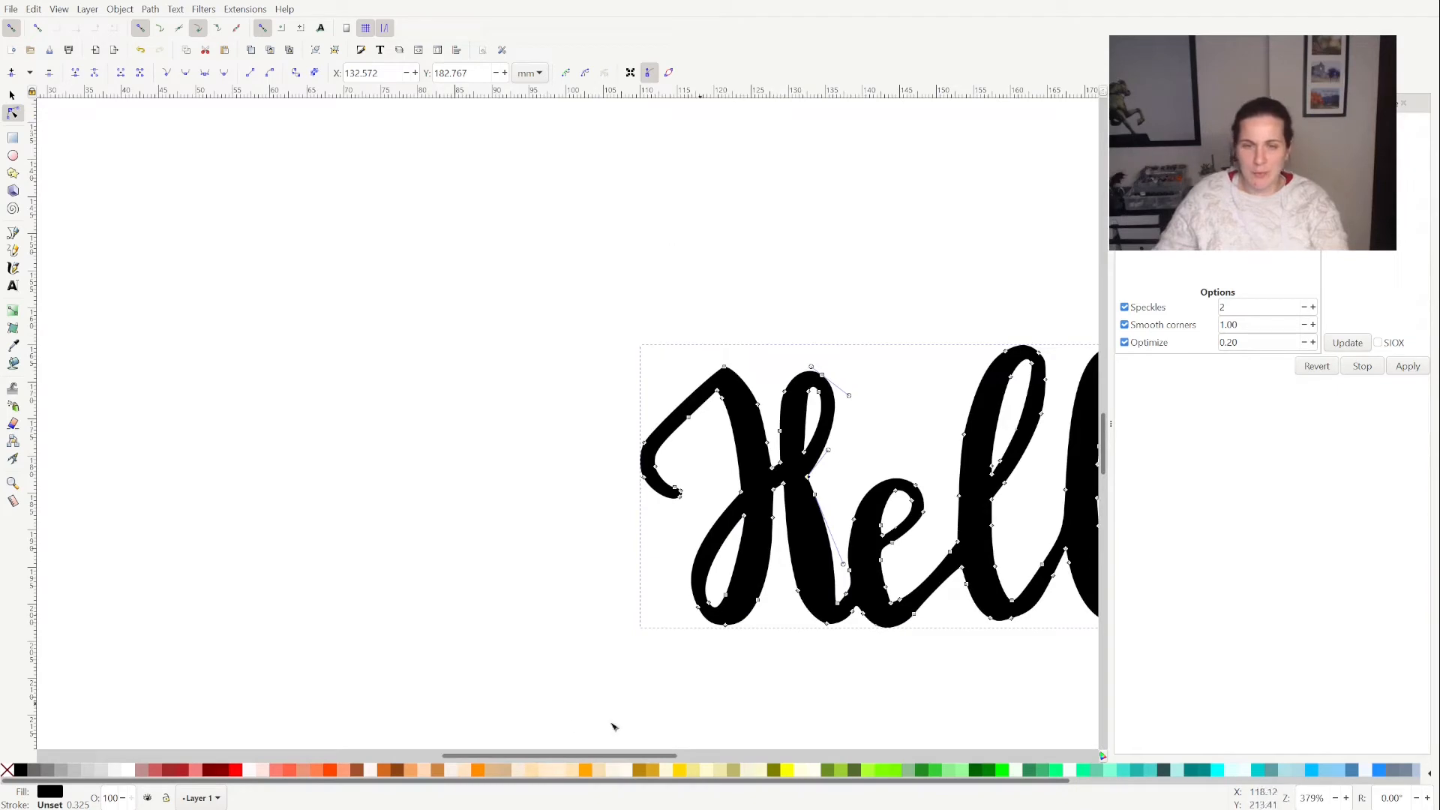
left_click_drag(521, 765, 585, 765)
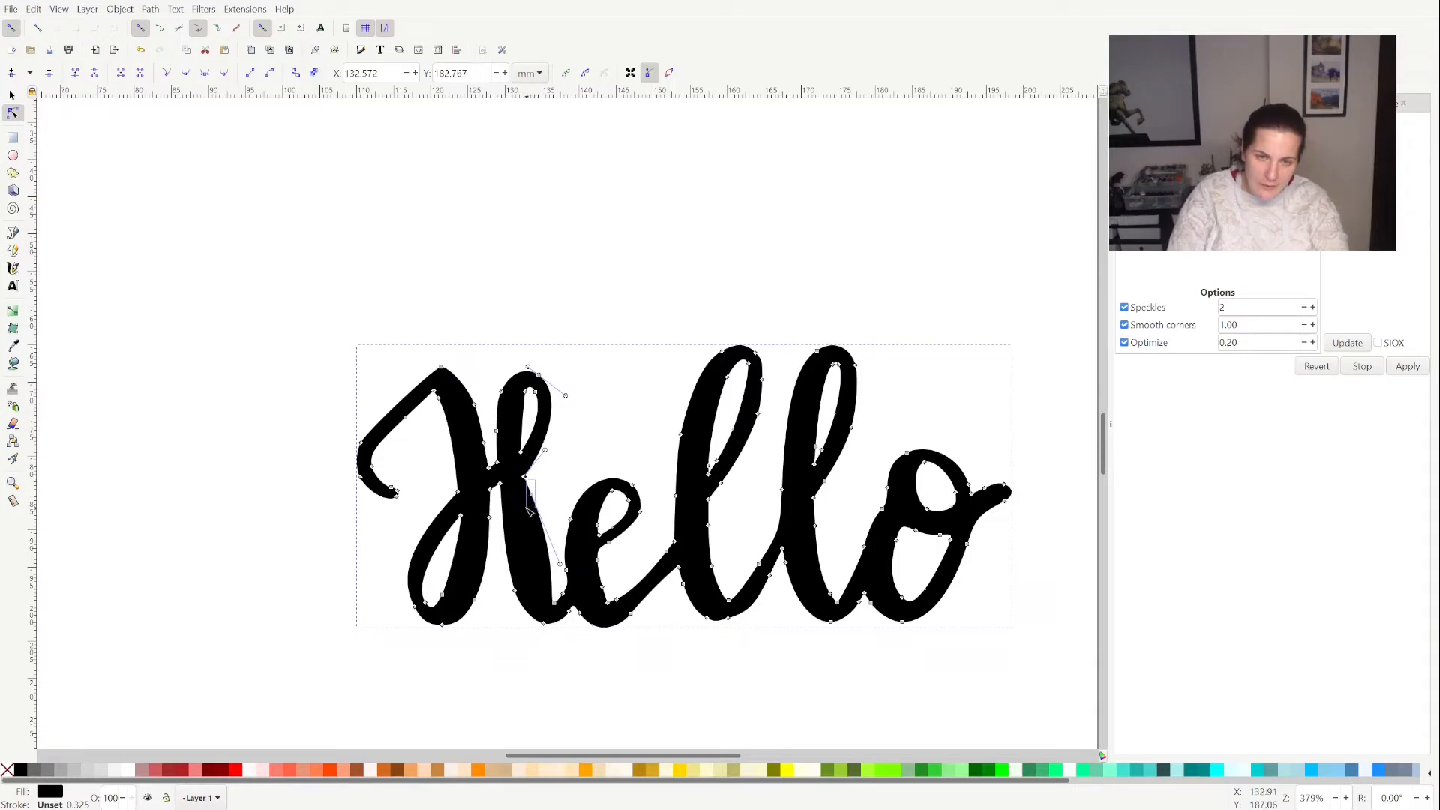
left_click(474, 469)
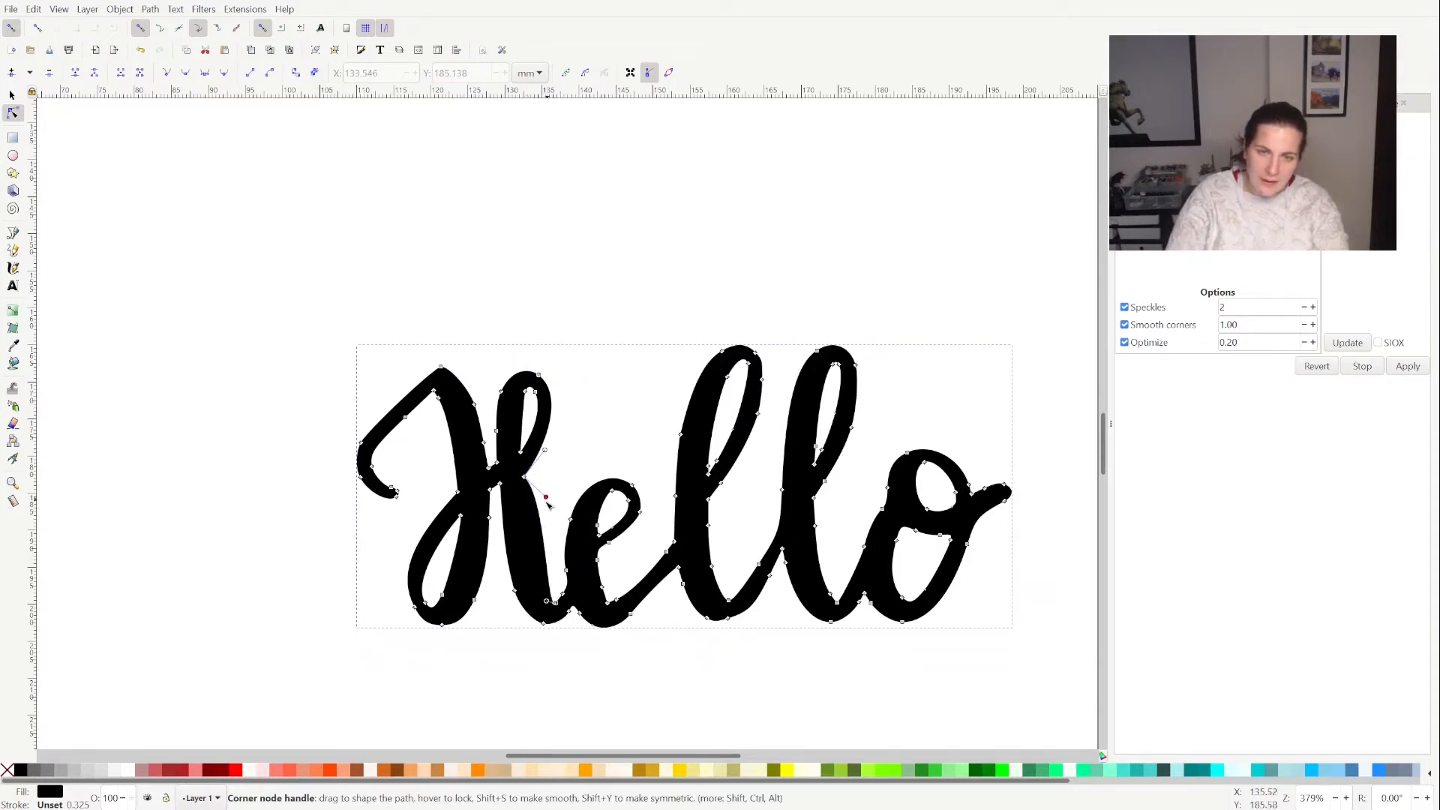
left_click_drag(547, 501, 537, 600)
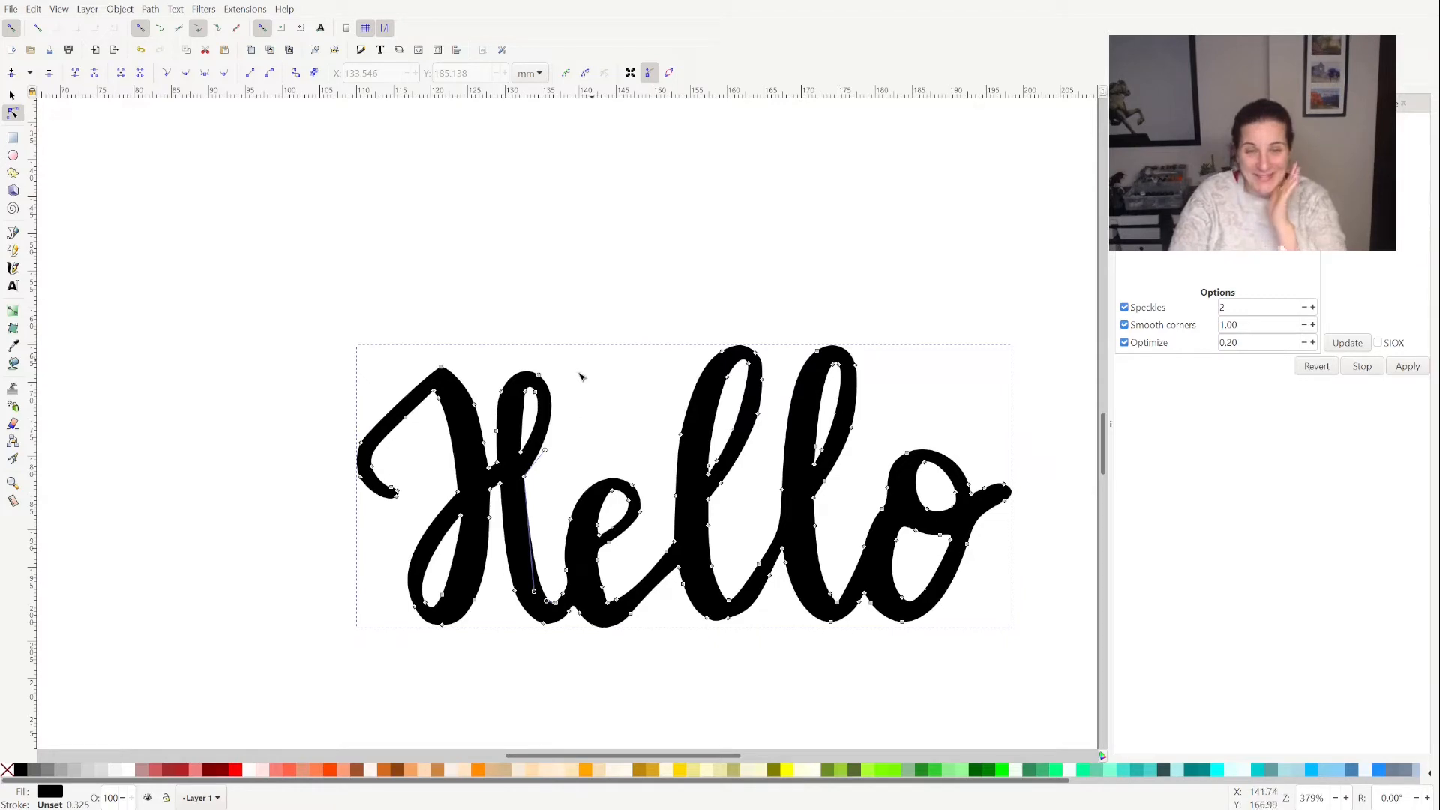
left_click(579, 454)
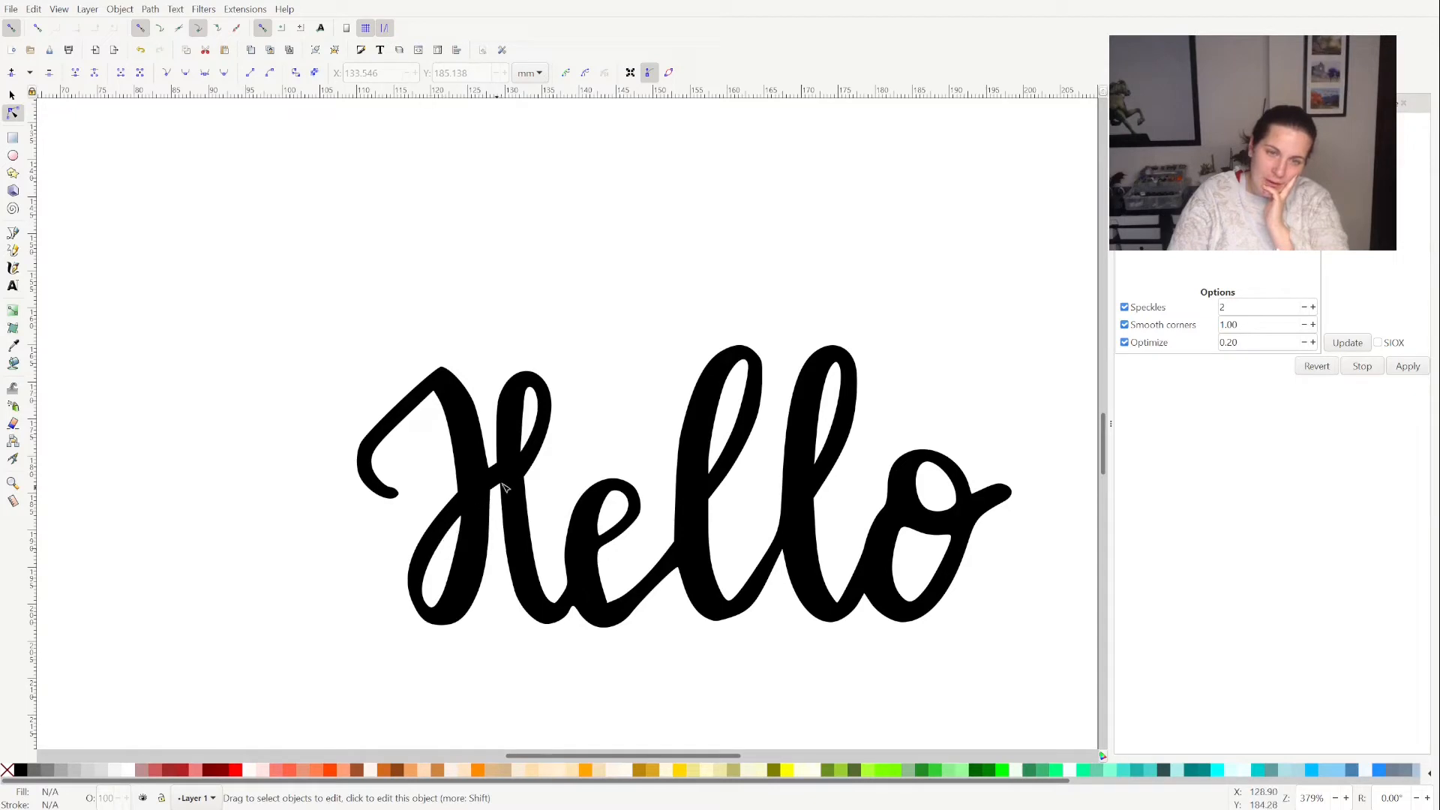
Move the loop's outer junction node to about X 132.4, Y 182.6 mm and swing its upper handle outward to about 4.6 mm long
left_click(523, 471)
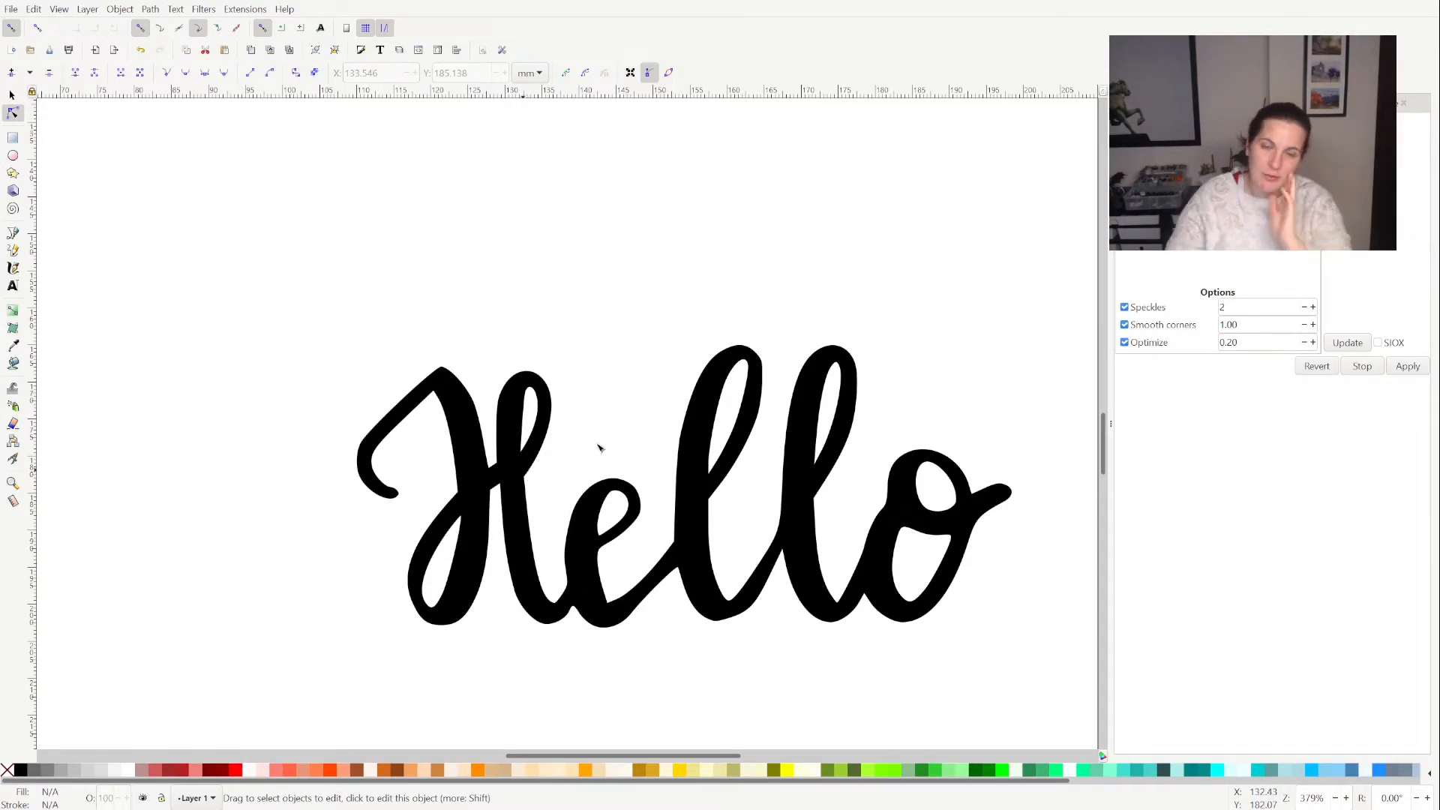
scroll(599, 447, "up", 4)
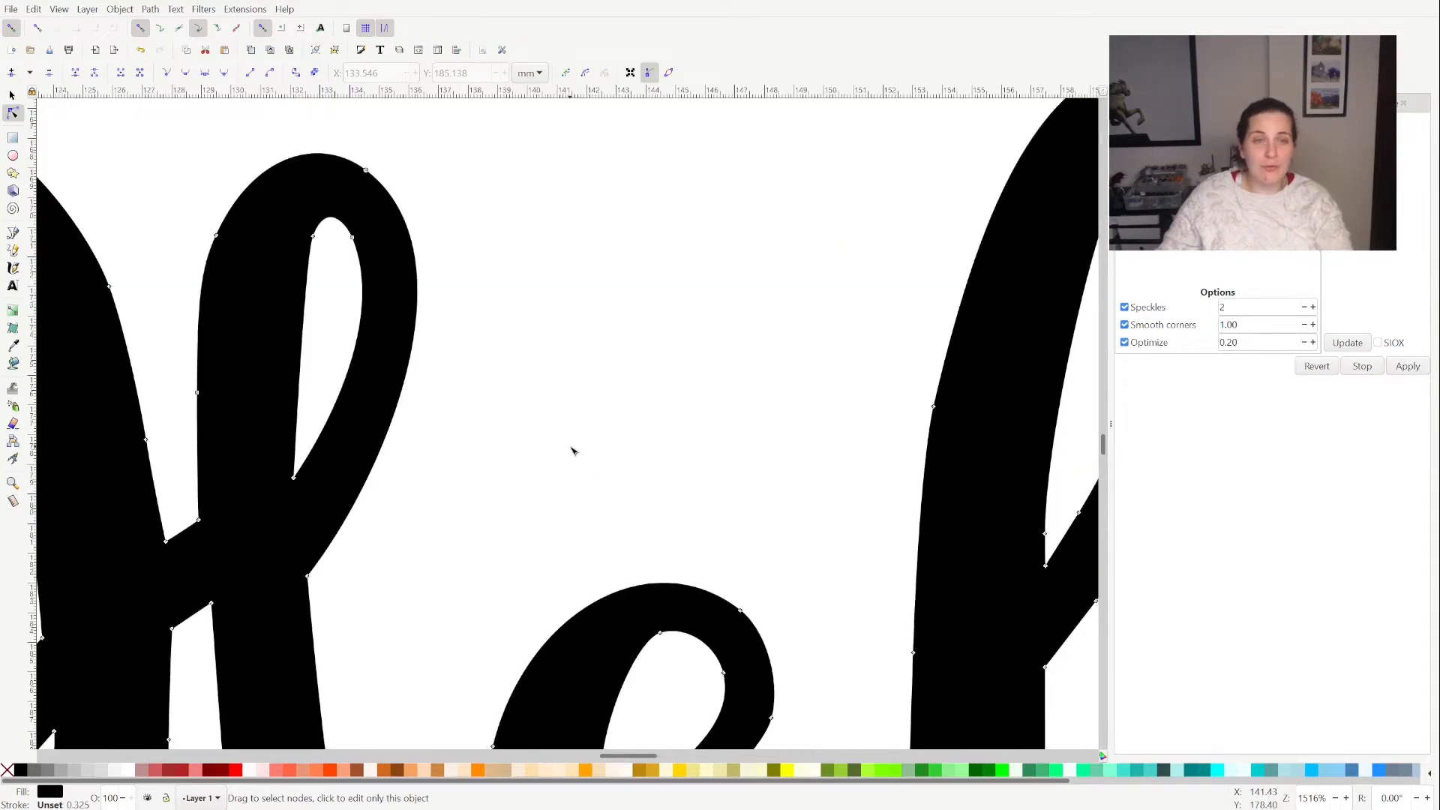
scroll(572, 450, "down", 2)
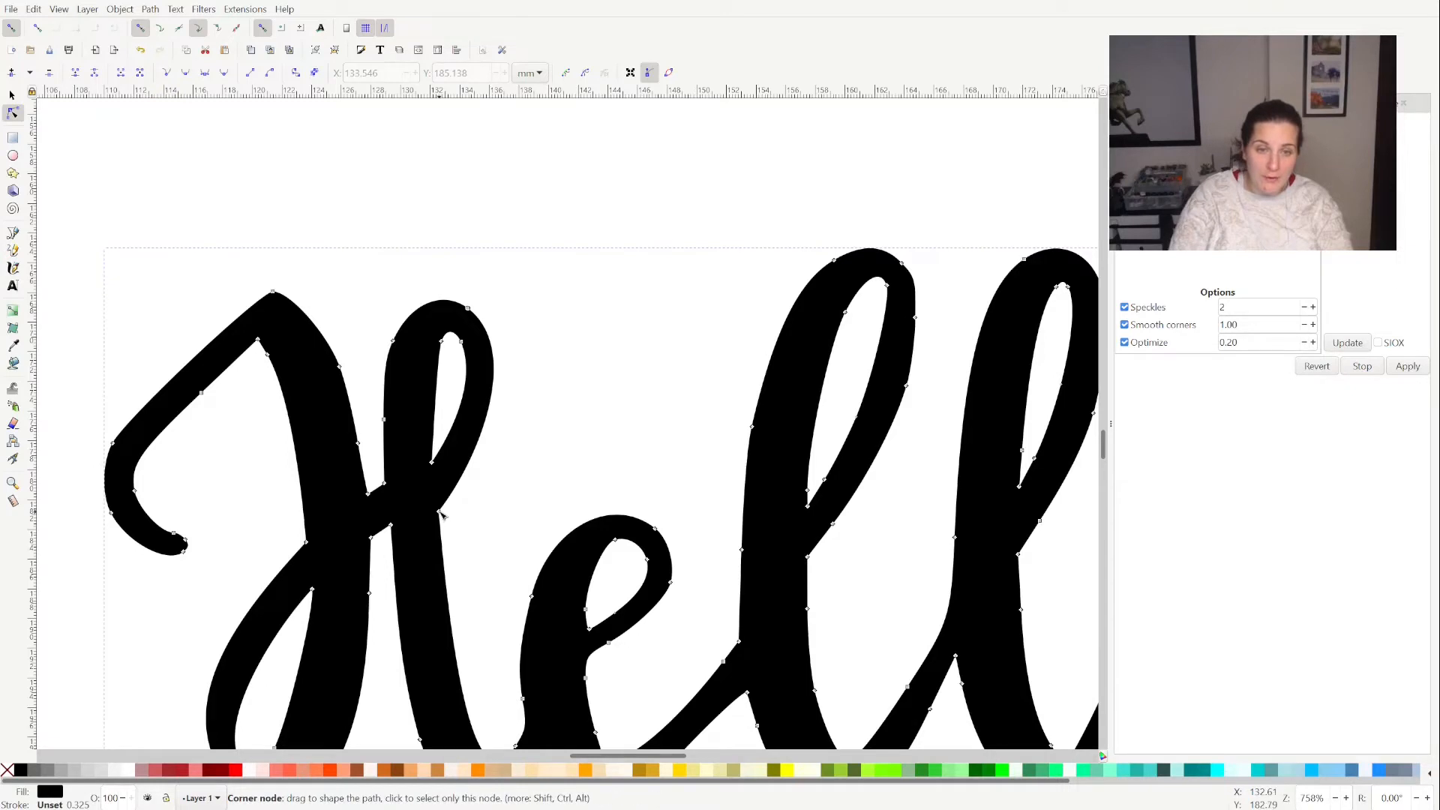
left_click_drag(438, 509, 439, 511)
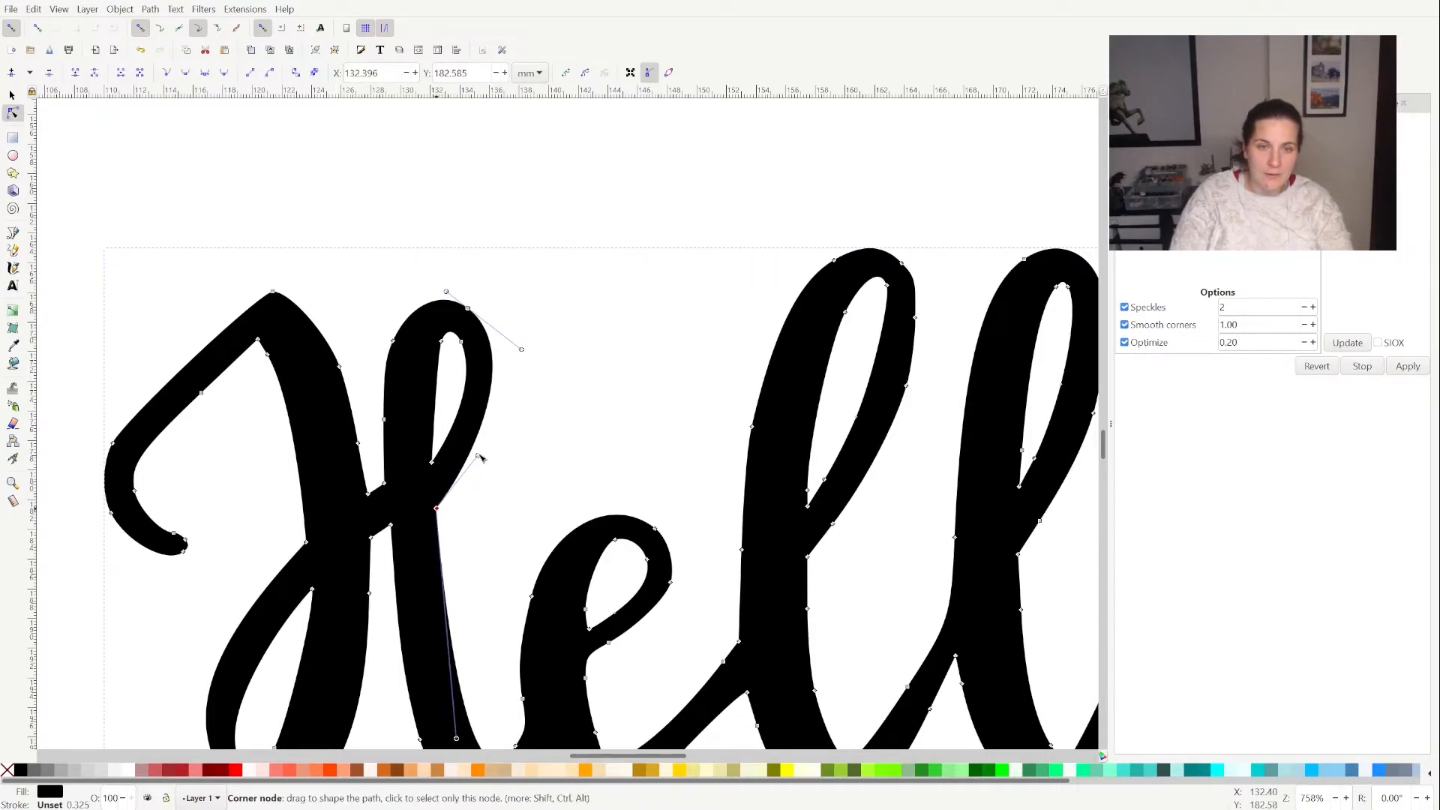
left_click_drag(482, 455, 492, 471)
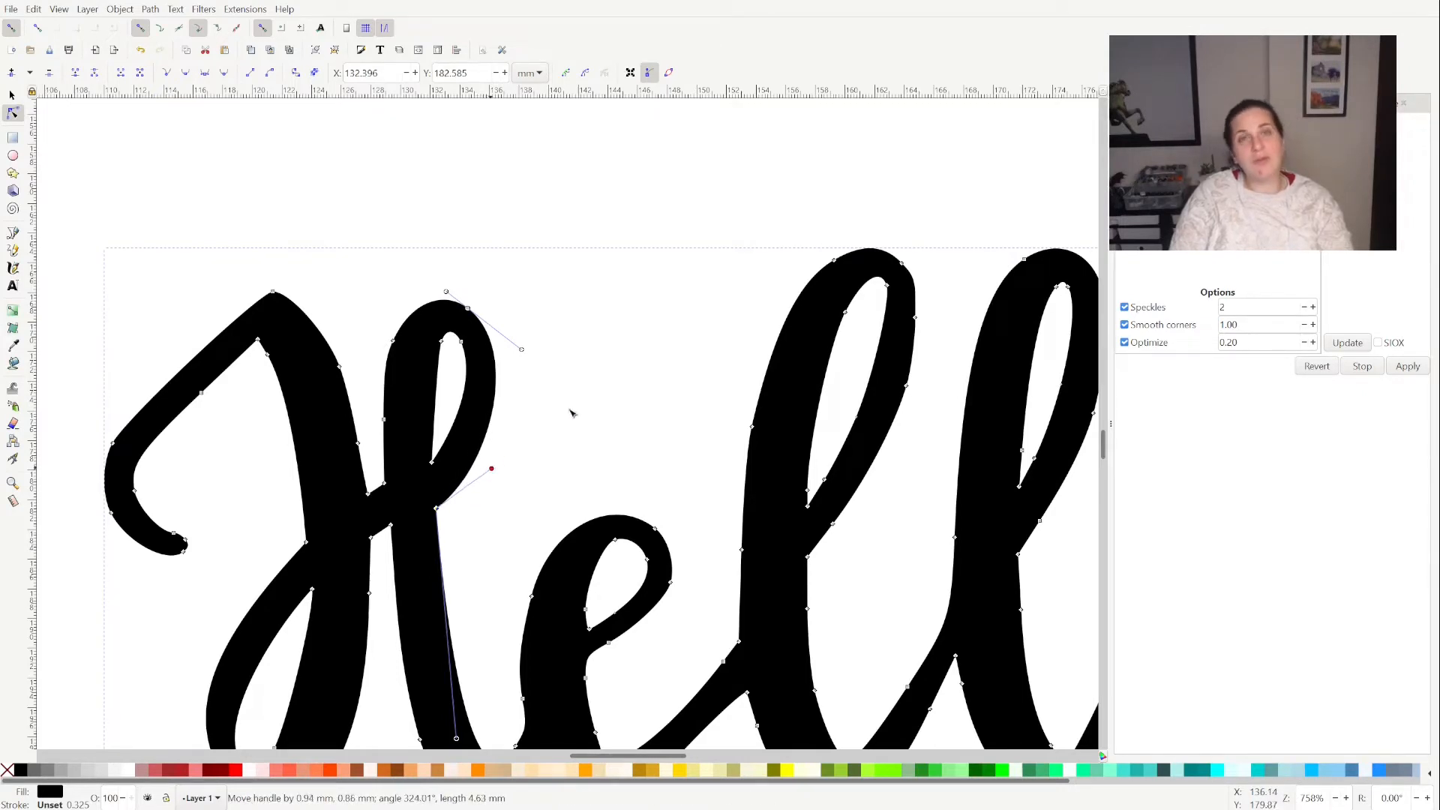
left_click(498, 478)
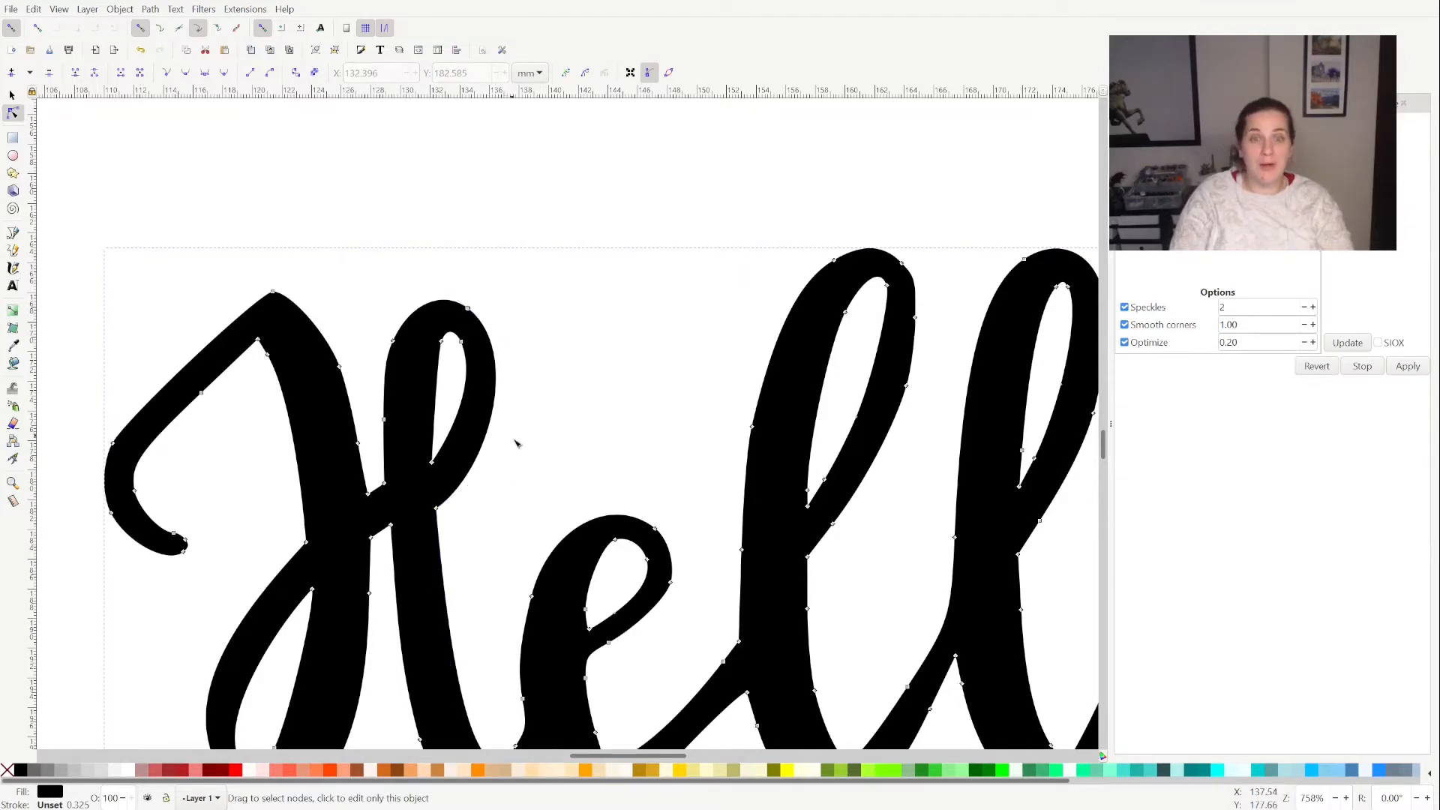
left_click(540, 363)
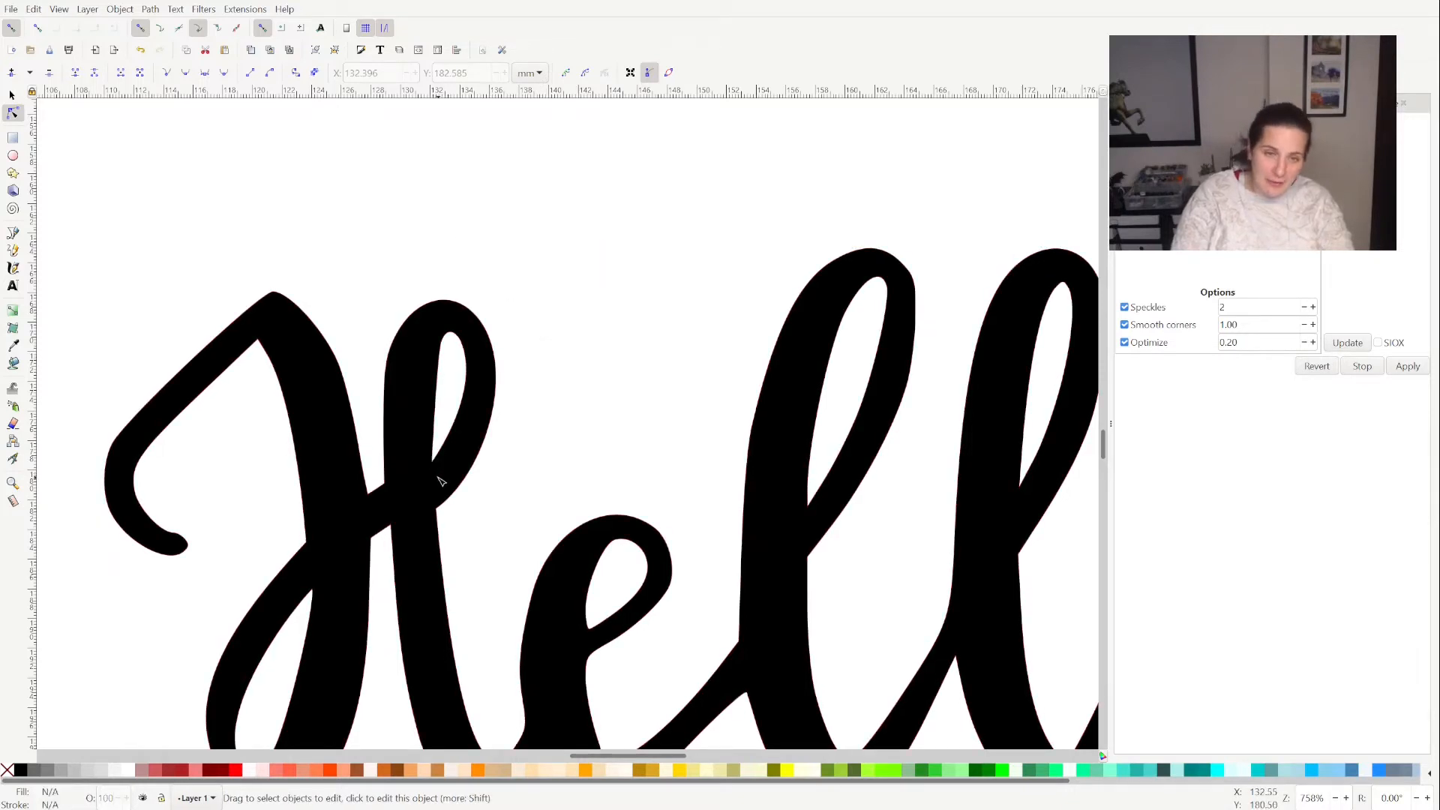
left_click(441, 507)
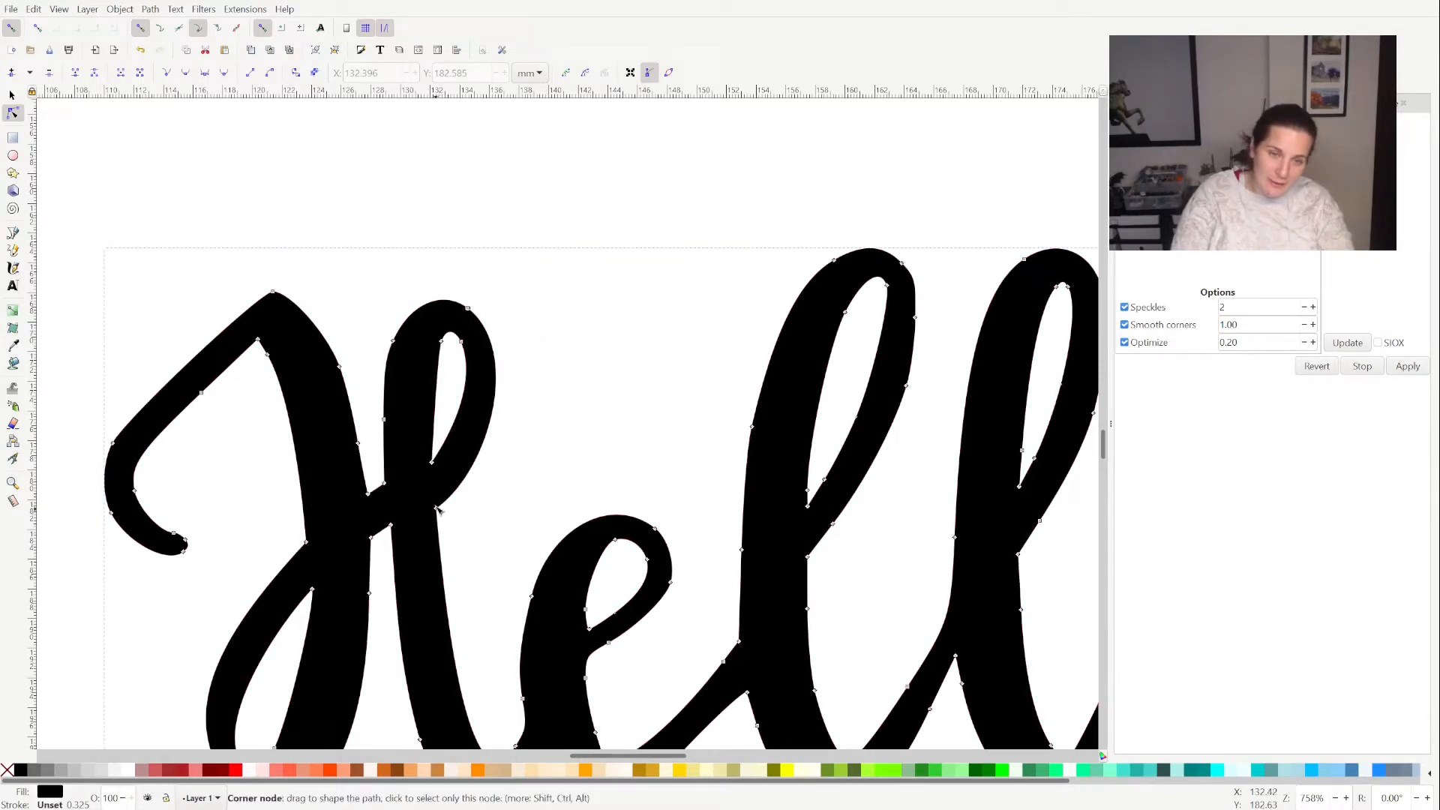
Nudge the outer junction node of the H's loop up to about X 132.4, Y 182.3 mm
left_click_drag(435, 507, 434, 500)
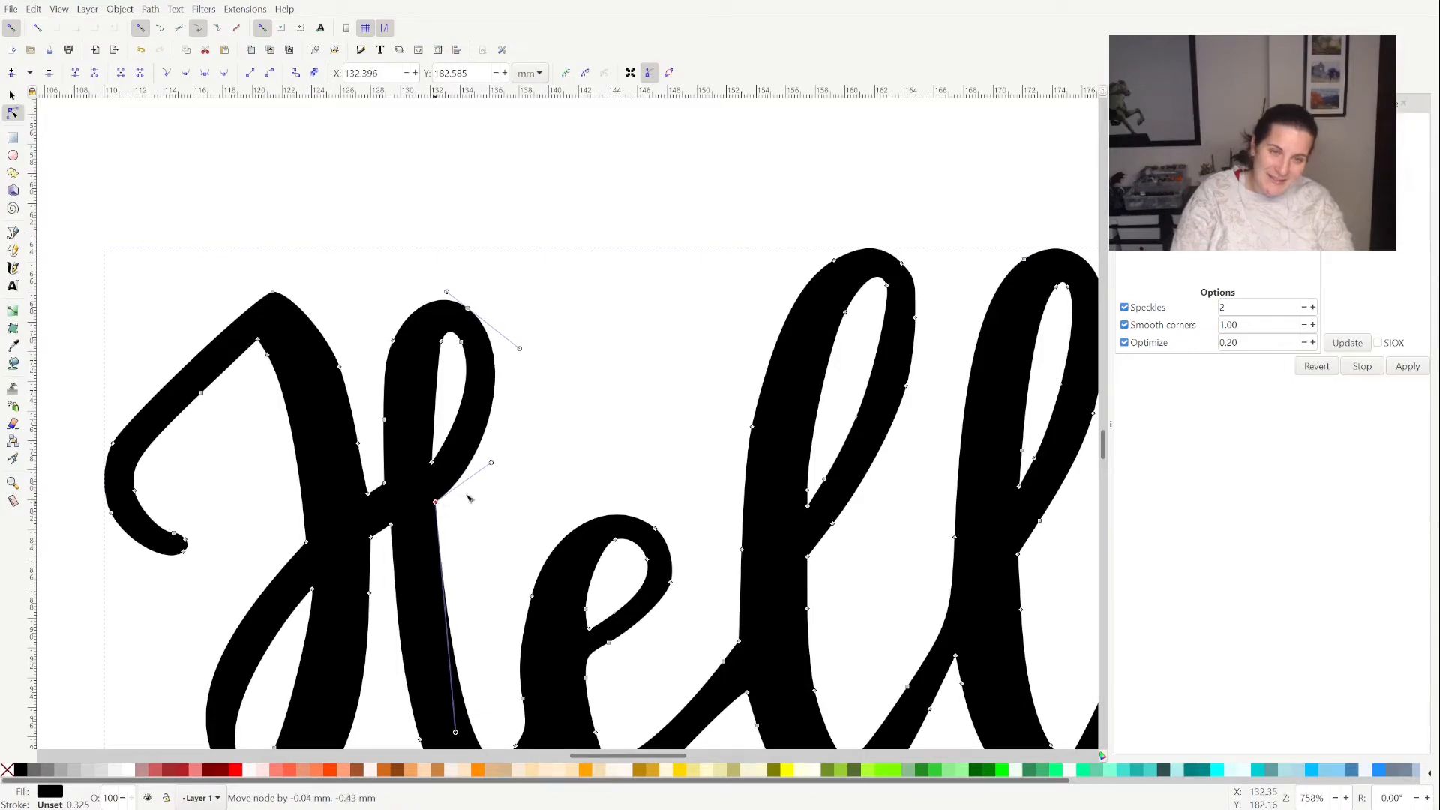
left_click(525, 338)
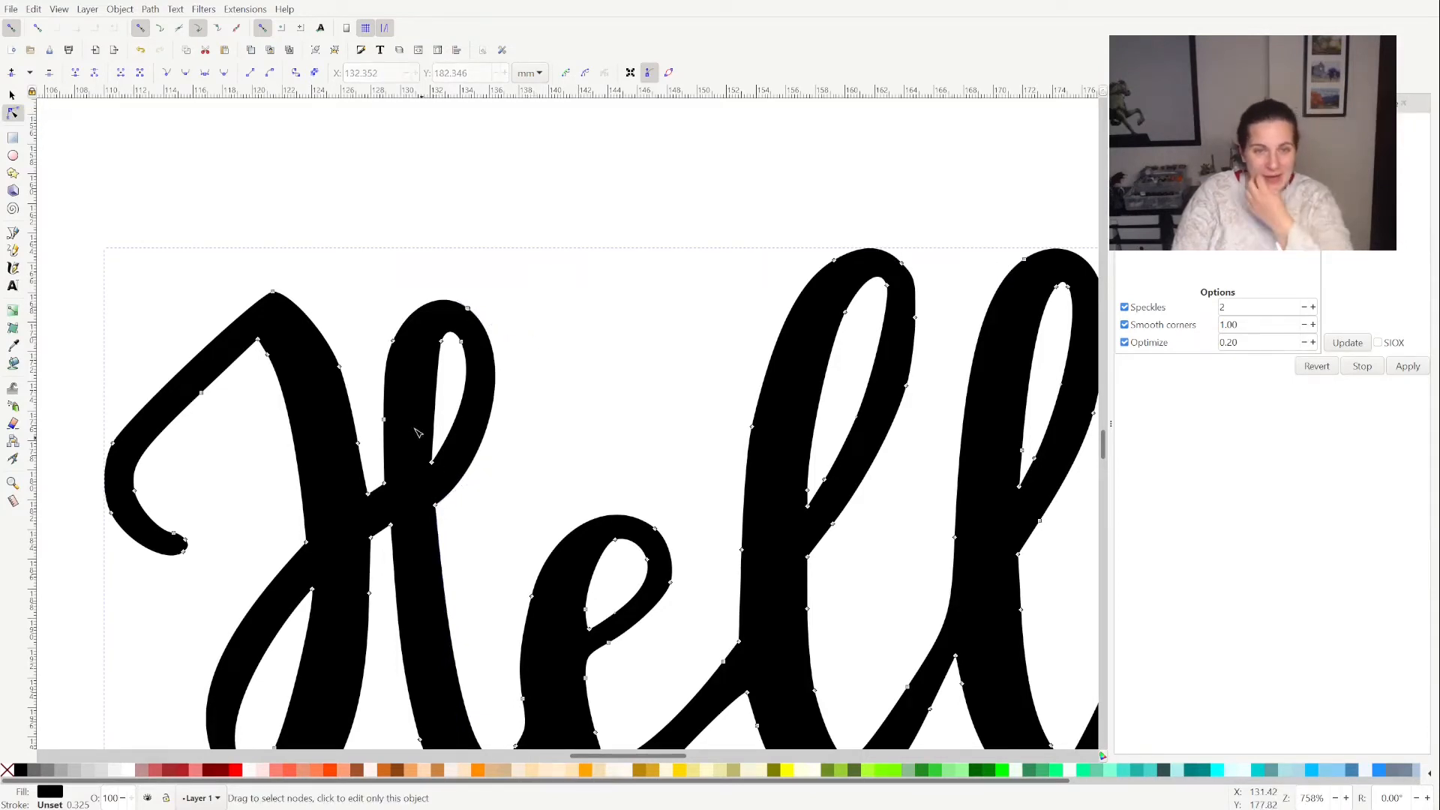
Delete the node on the loop's upper left edge and extend the upper handle of the node below to about 5.3 mm
left_click(391, 341)
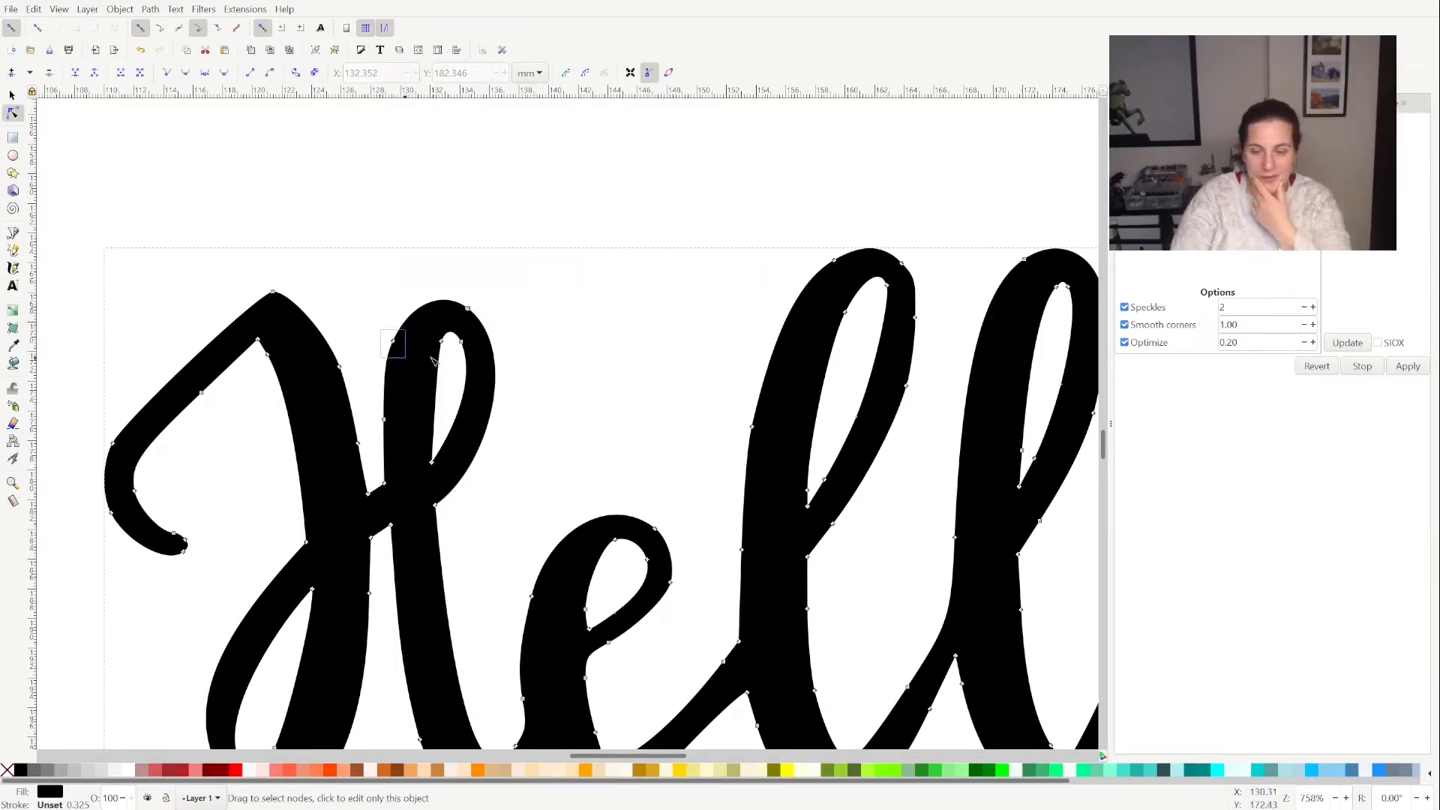
key("Delete")
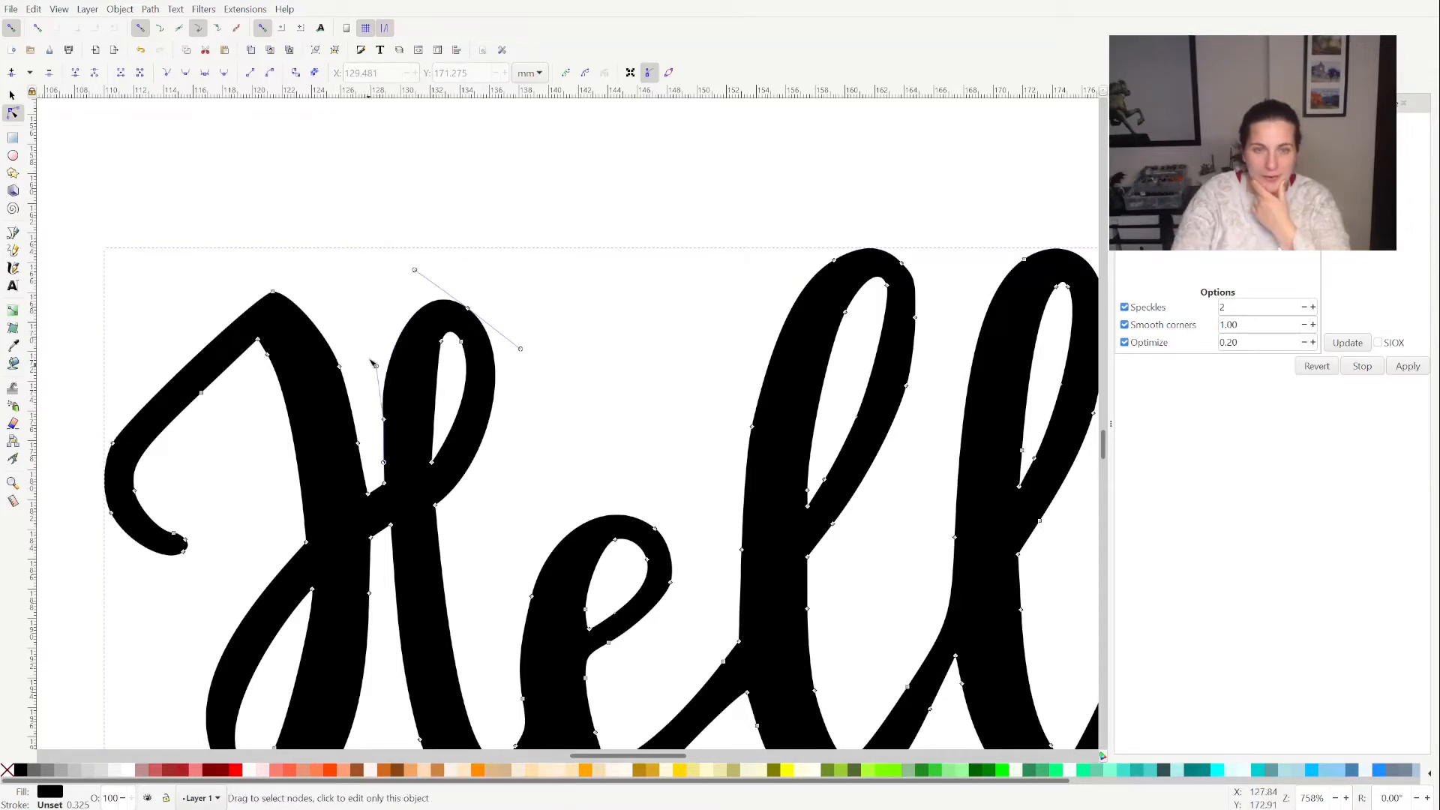
left_click_drag(382, 363, 388, 338)
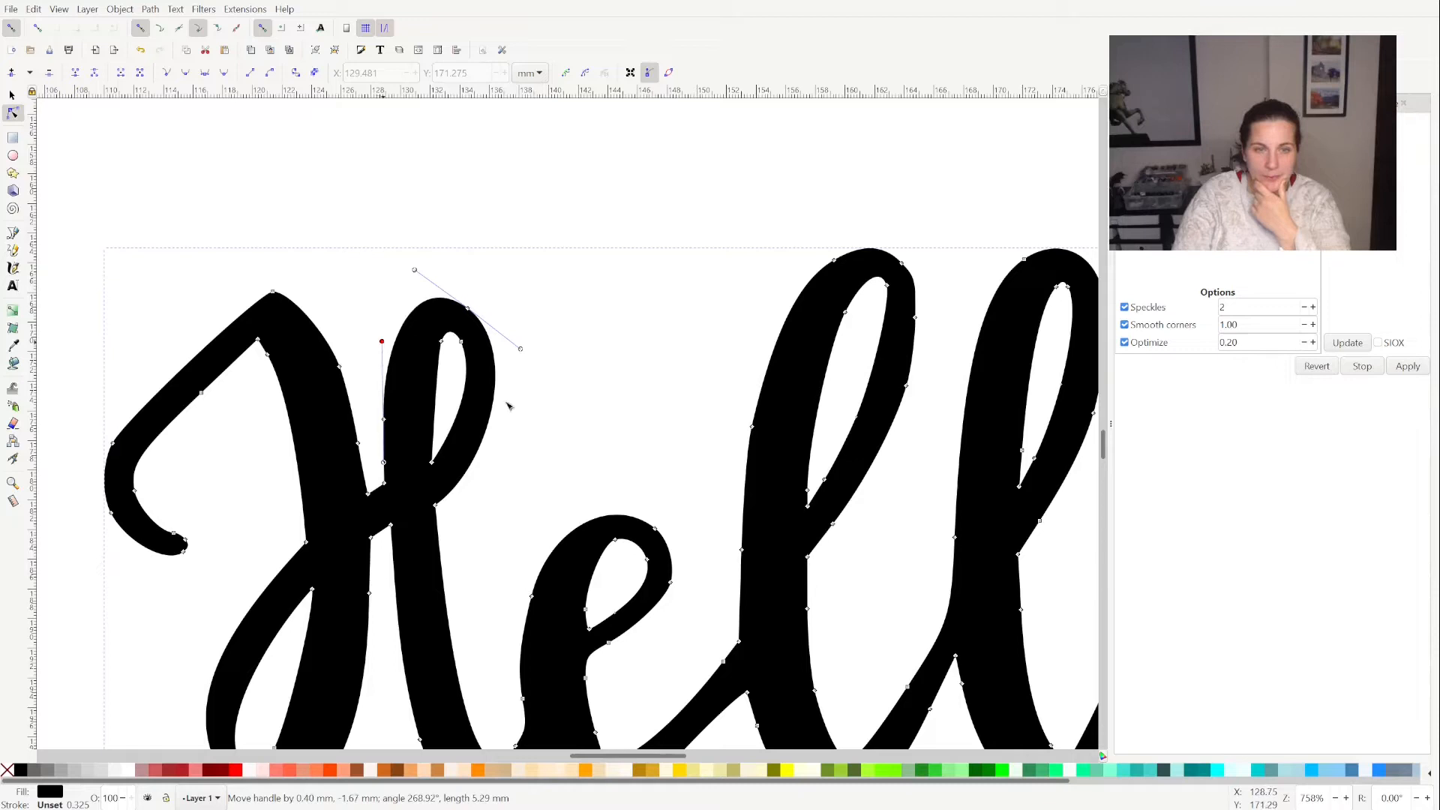
left_click(544, 429)
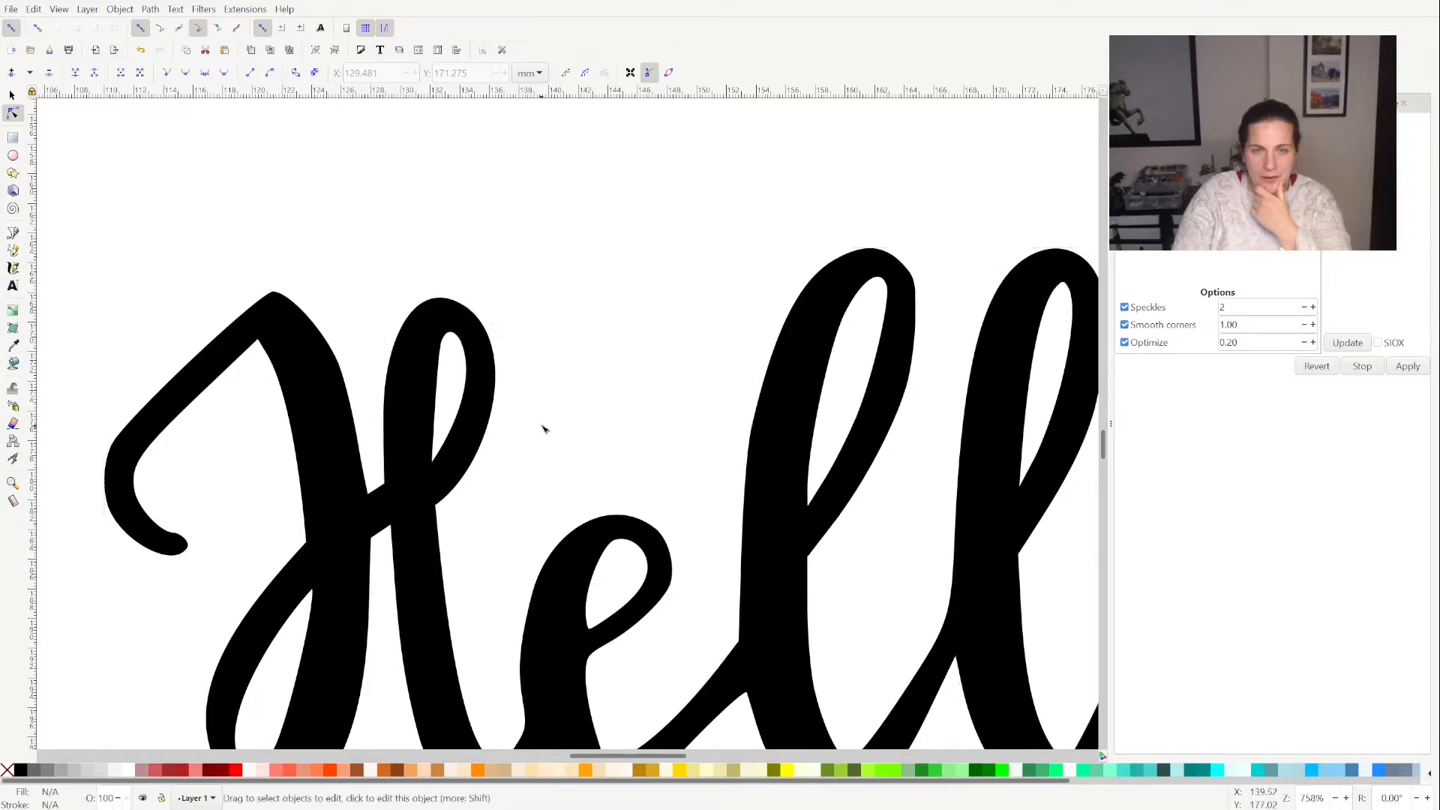
Delete the two nodes on the right edge of the H's first stem between its peak and the crossbar
left_click(369, 500)
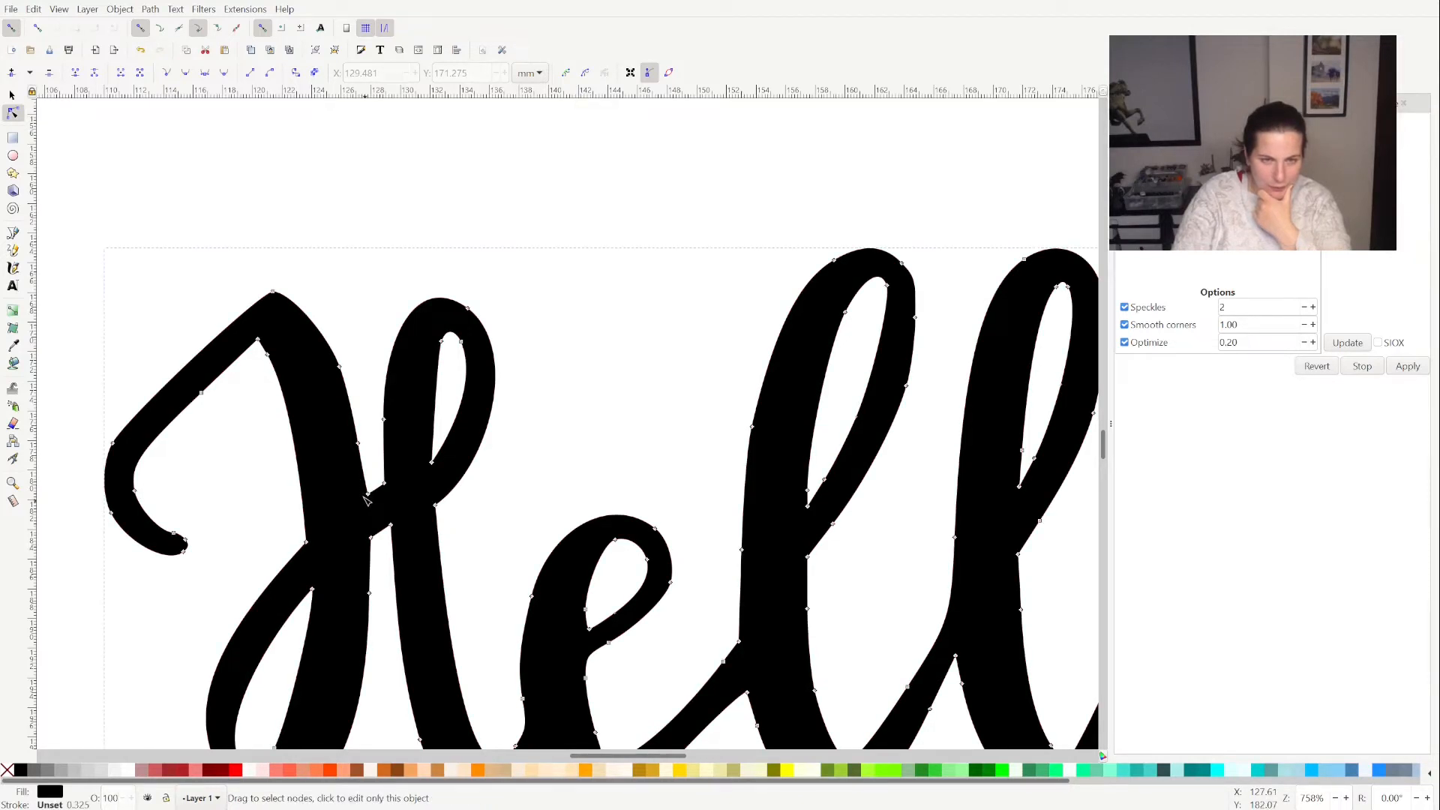
left_click(358, 442)
key("Delete")
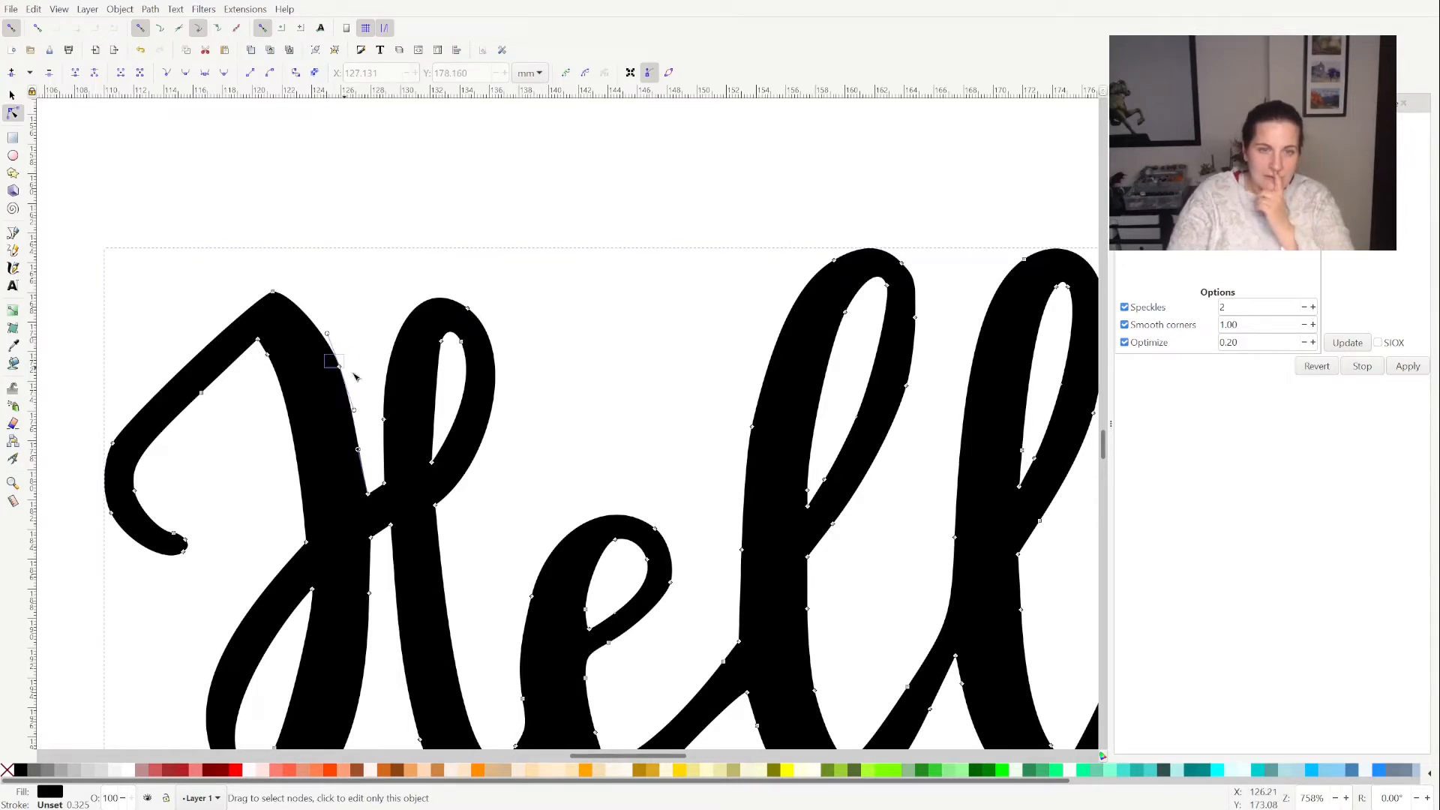
key("Delete")
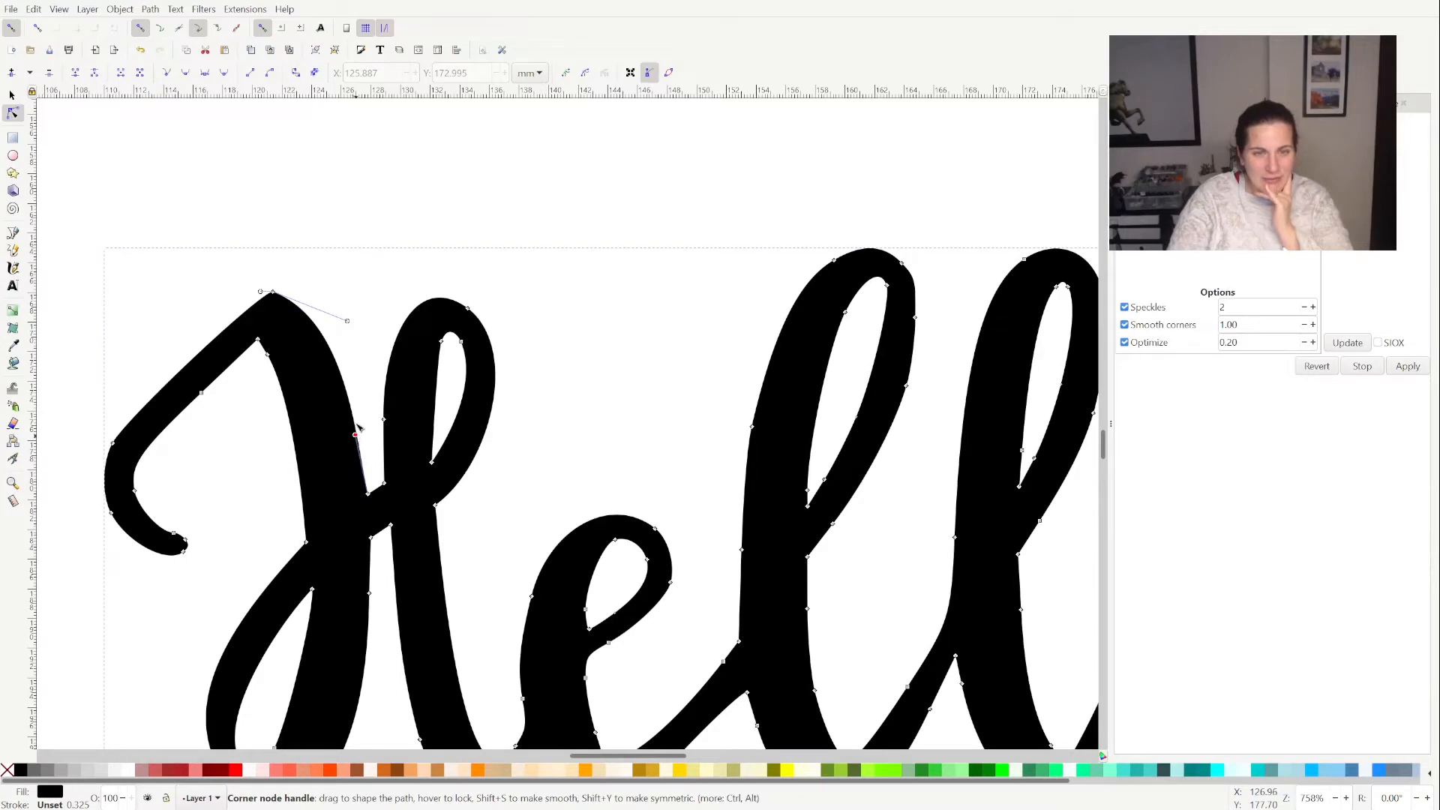
Smooth the first stem's right edge with its end handles and move its crossbar junction node to about X 127.4, Y 181.8 mm
left_click_drag(357, 429, 353, 420)
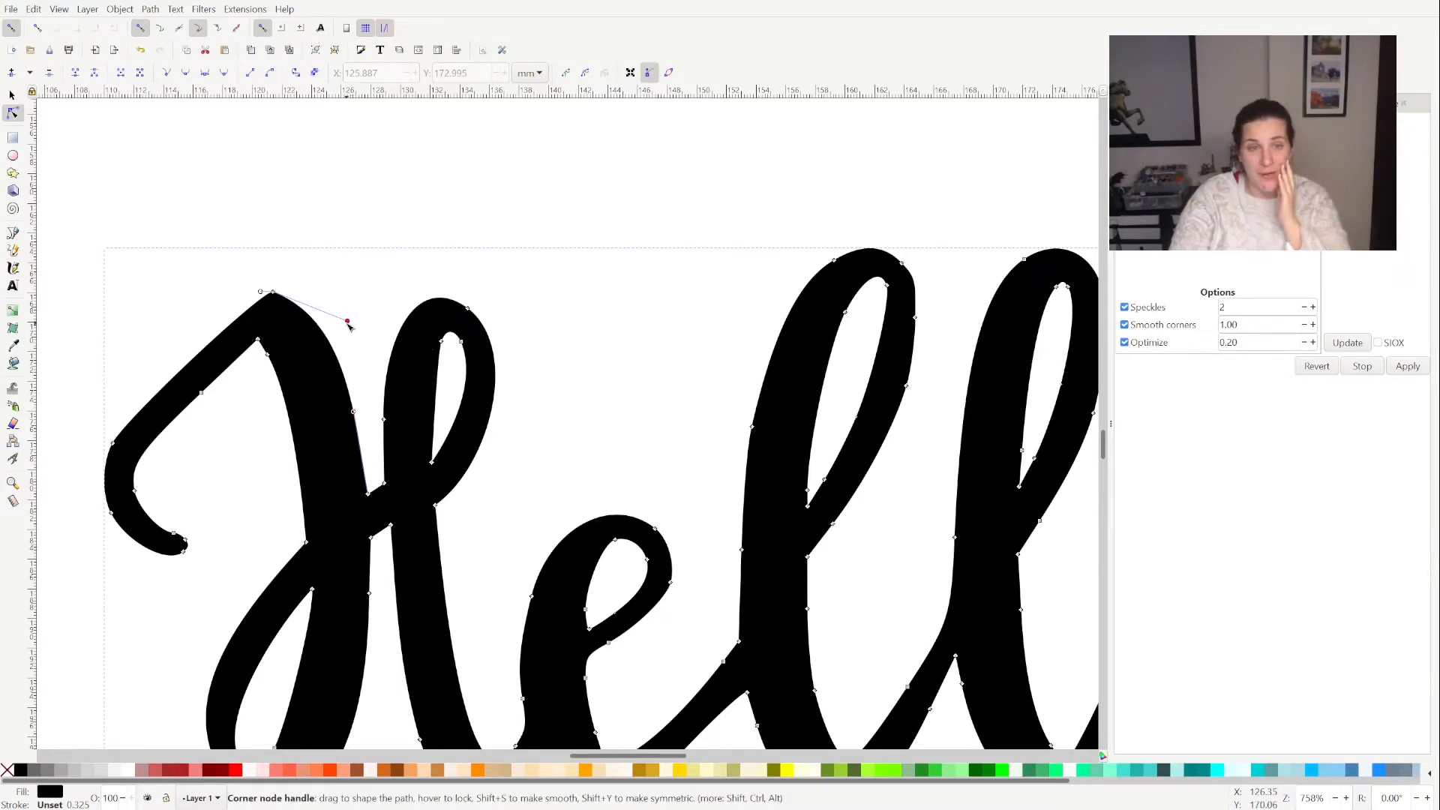
left_click_drag(347, 321, 327, 304)
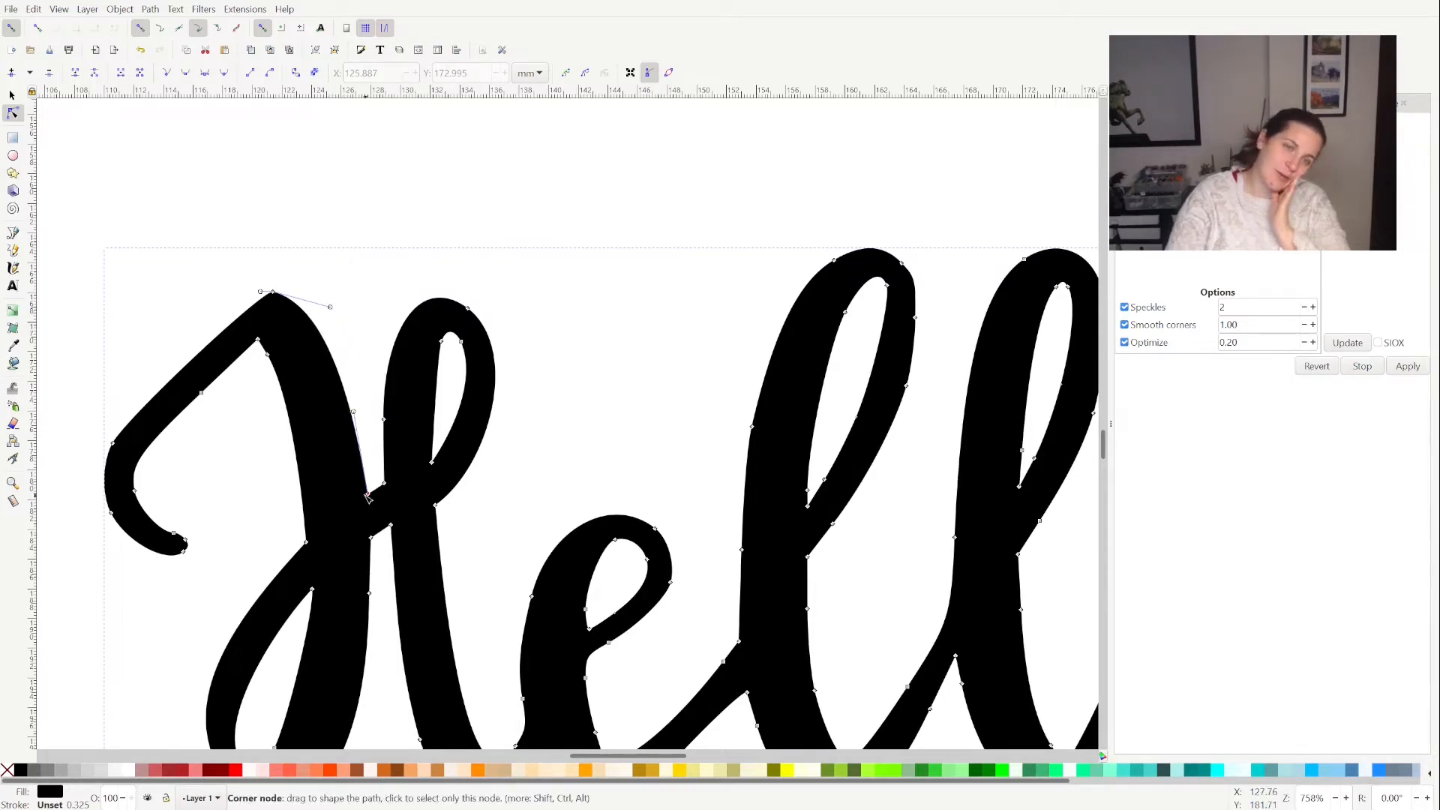
left_click_drag(368, 497, 362, 498)
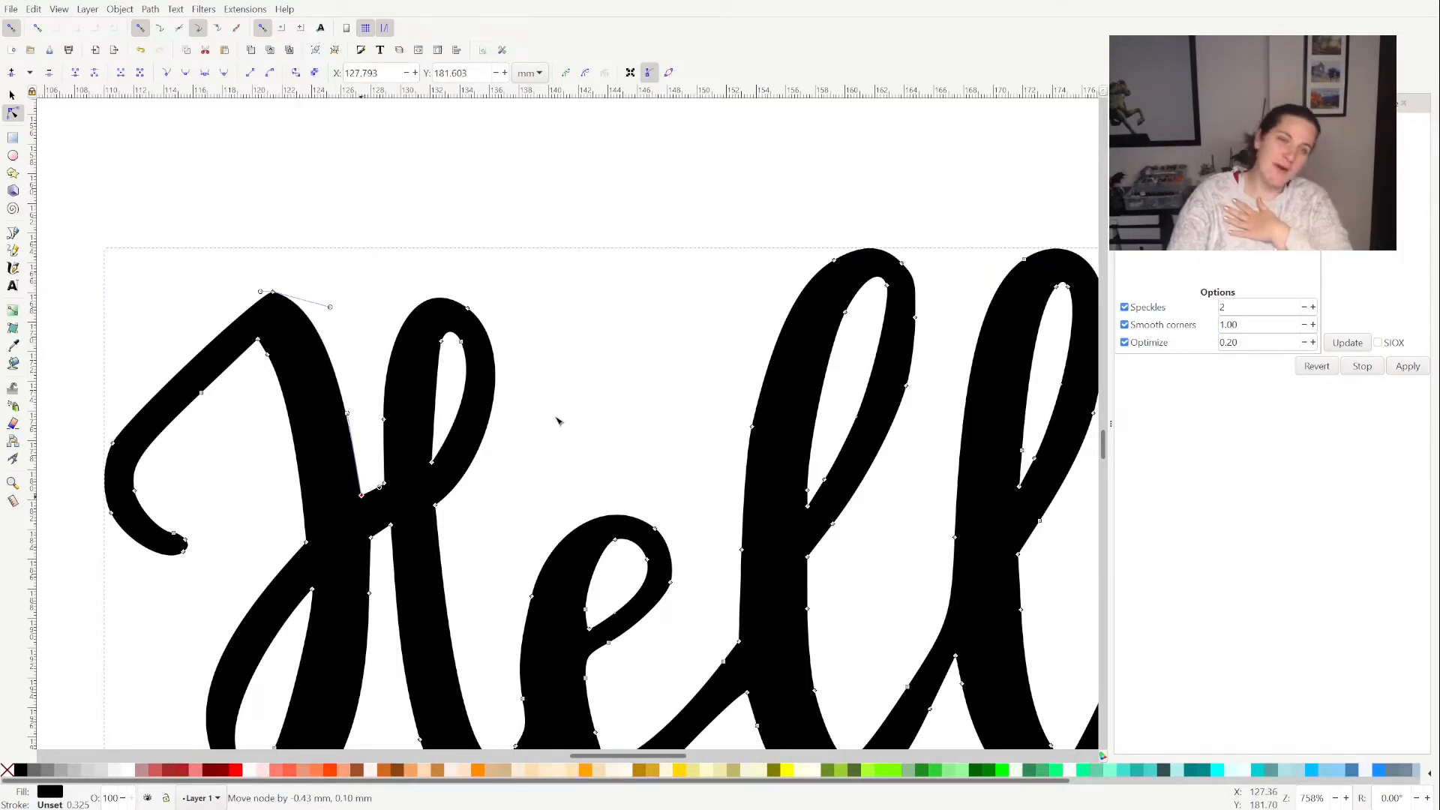
left_click(558, 417)
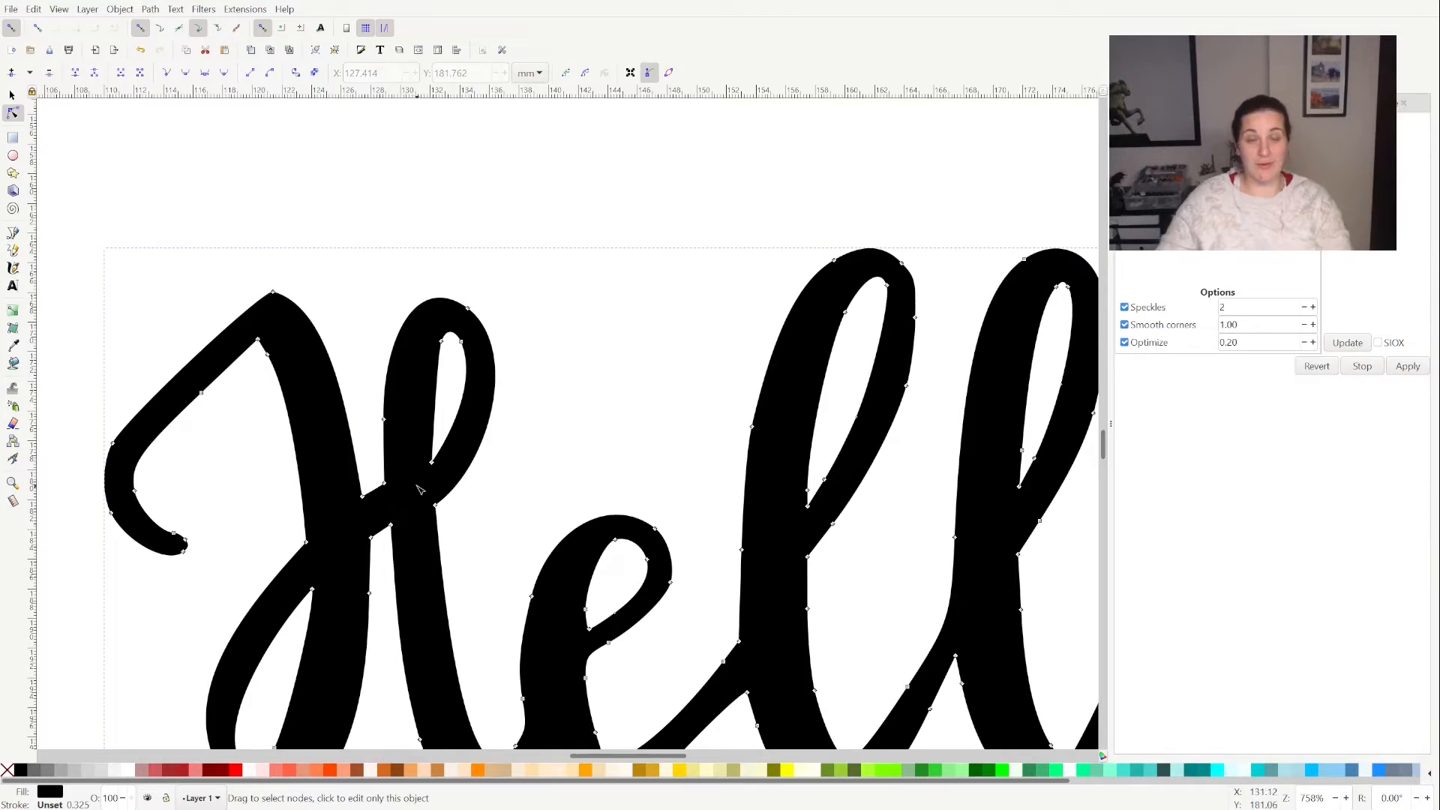
Save the drawing with the reshaped H stems
scroll(420, 489, "down", 2)
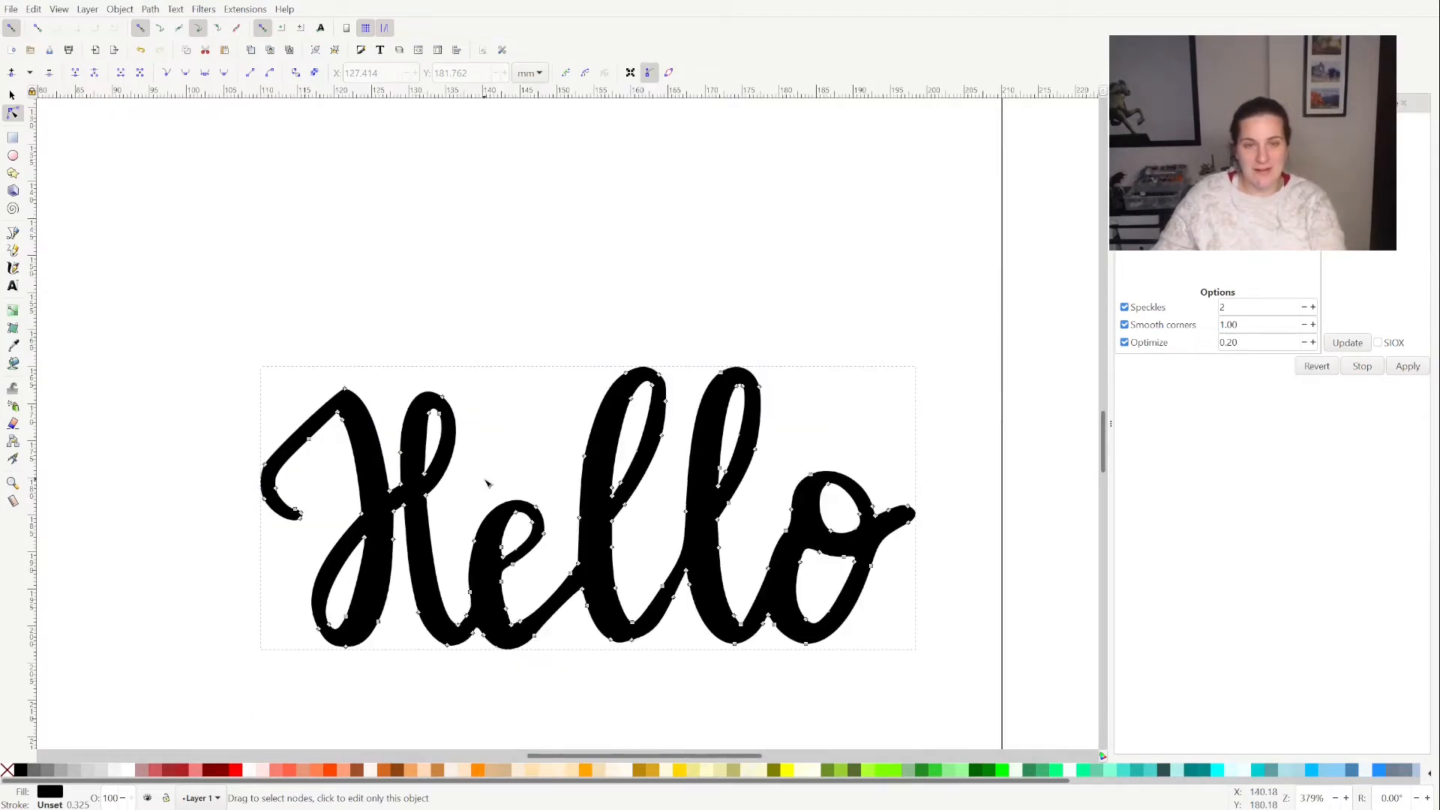
key("ctrl+s")
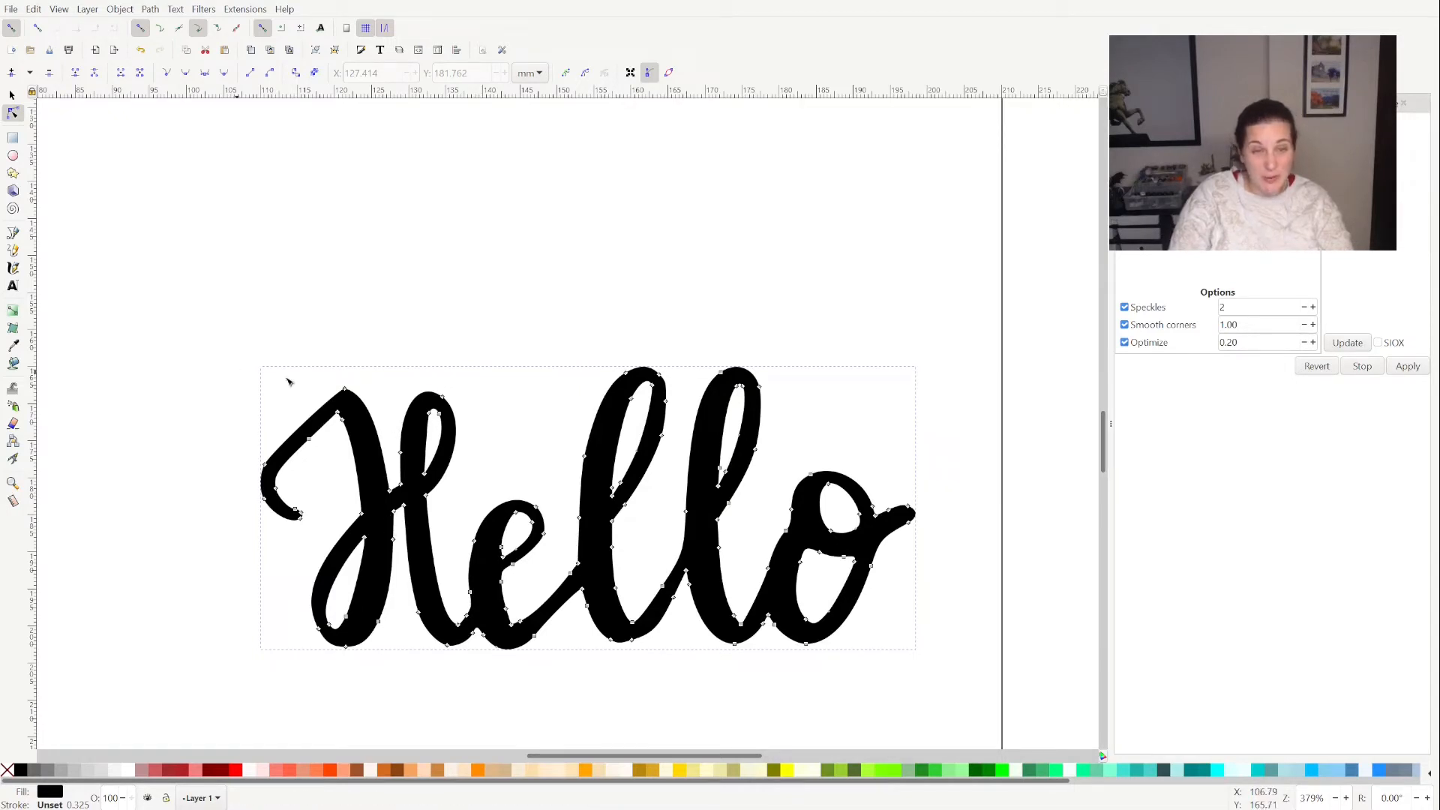
Select all nodes of the H's first stem and hook and shift them about 1.8 mm to the left, widening the crossbar
left_click_drag(237, 371, 402, 672)
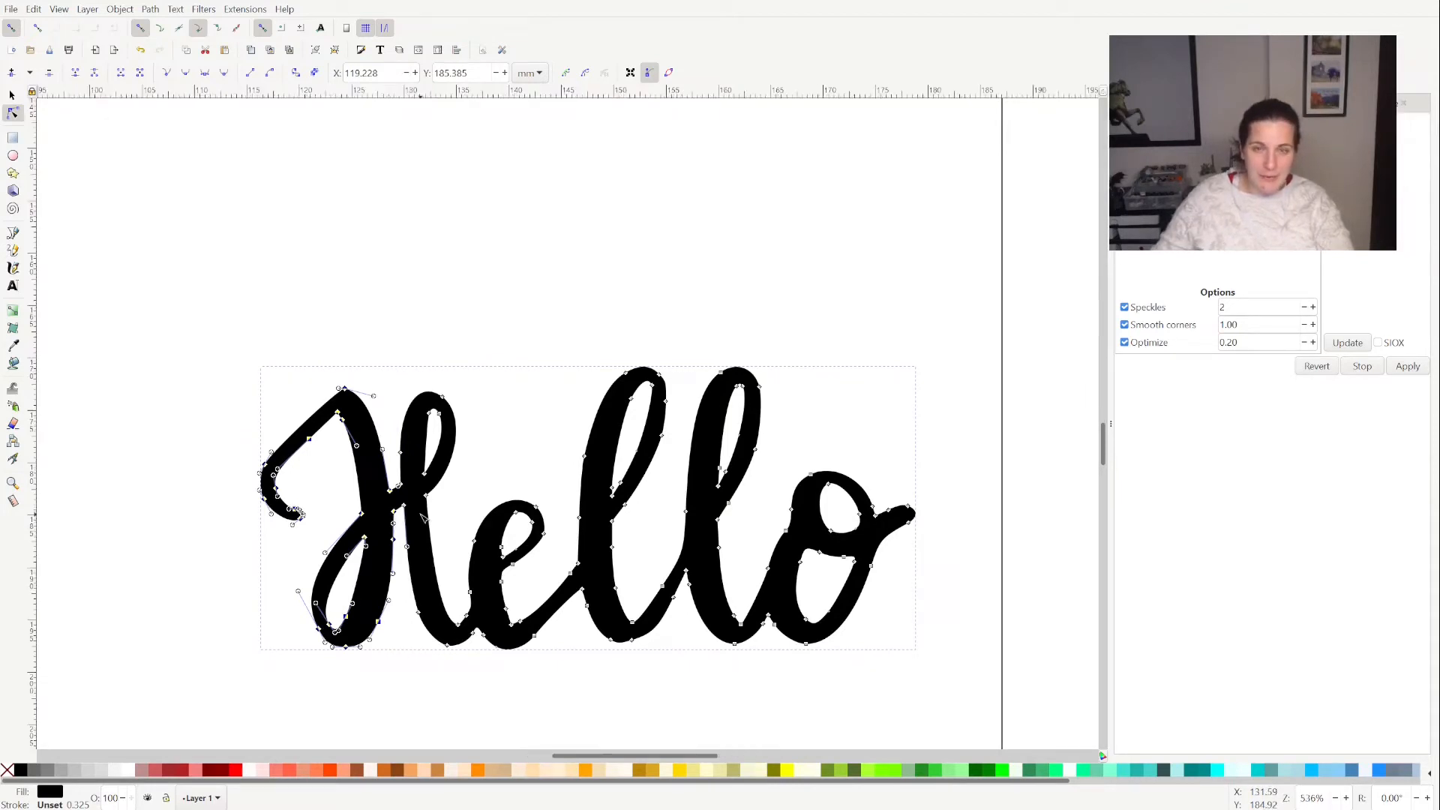
scroll(422, 518, "up", 2)
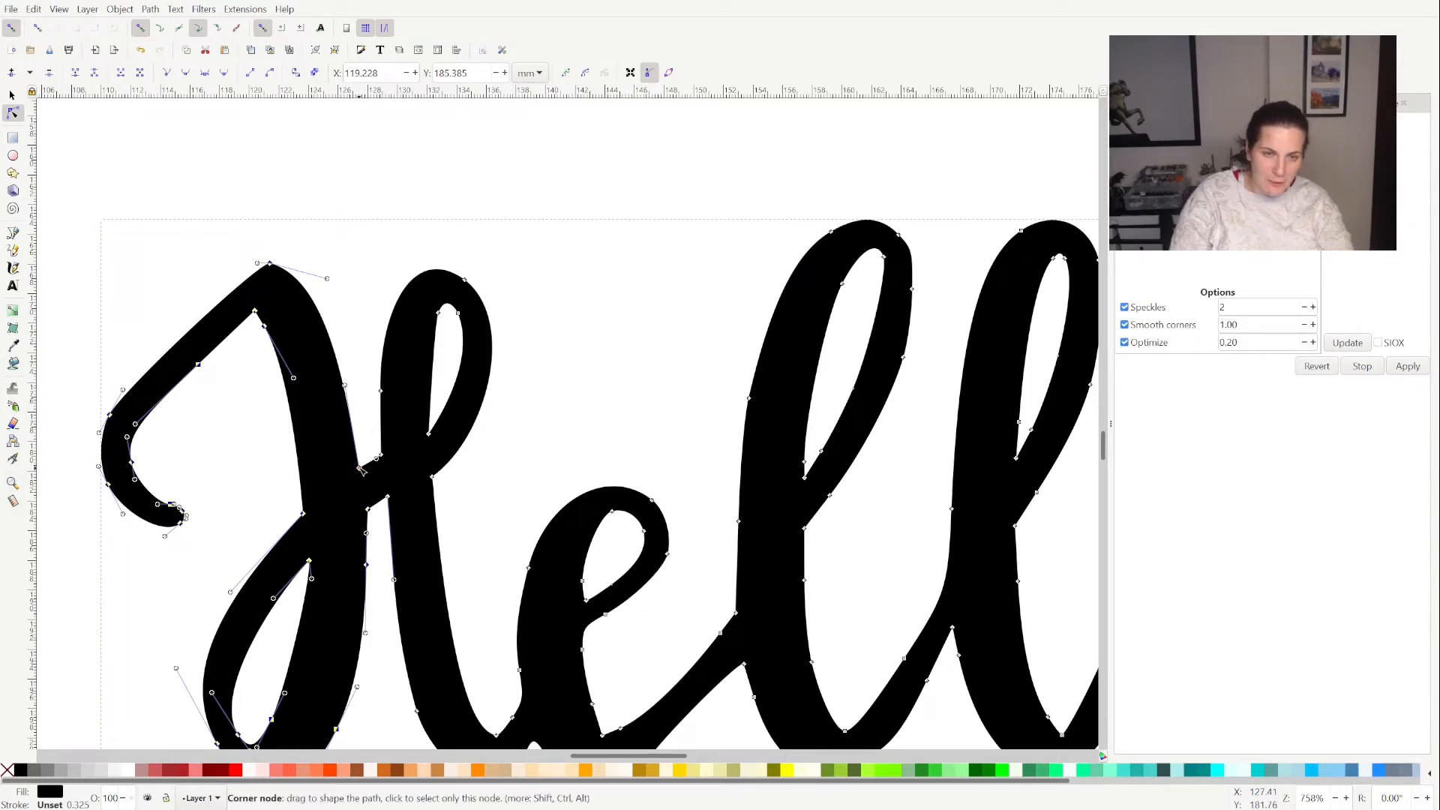
left_click_drag(358, 470, 333, 470)
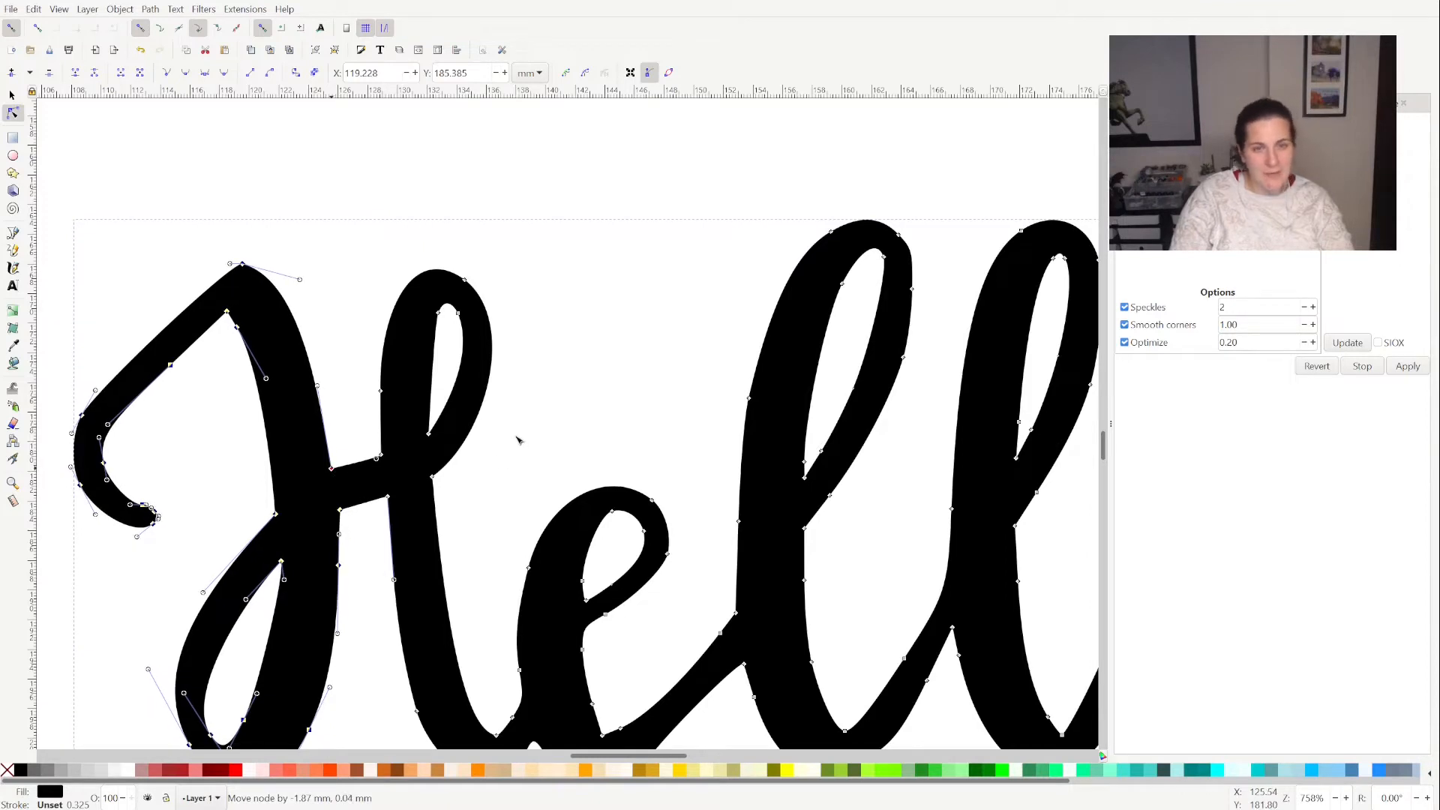
left_click(517, 441)
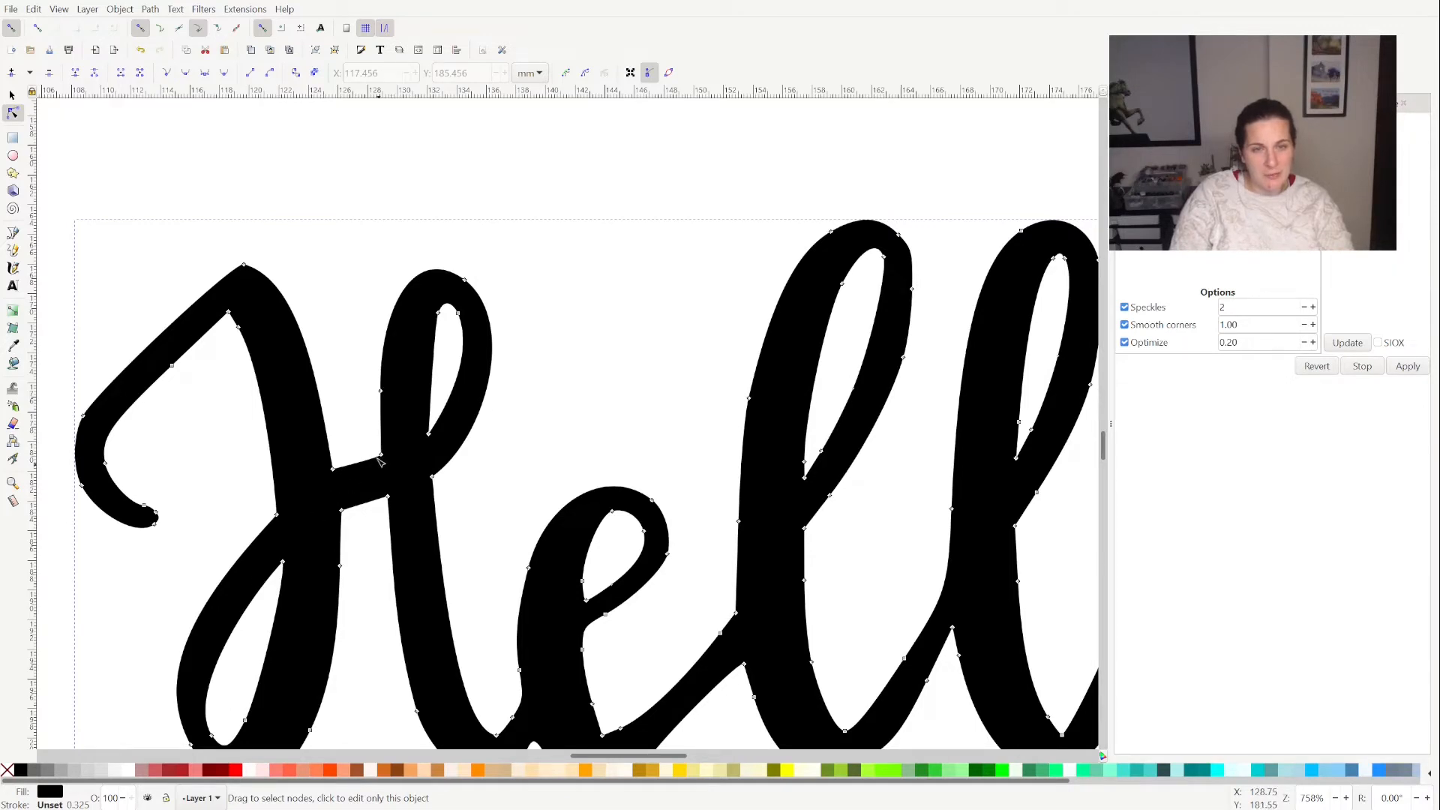
Raise the crossbar's two nodes at the second stem, and shift the loop's inner and outer junction nodes up about 1.4 mm
left_click_drag(382, 448, 386, 476)
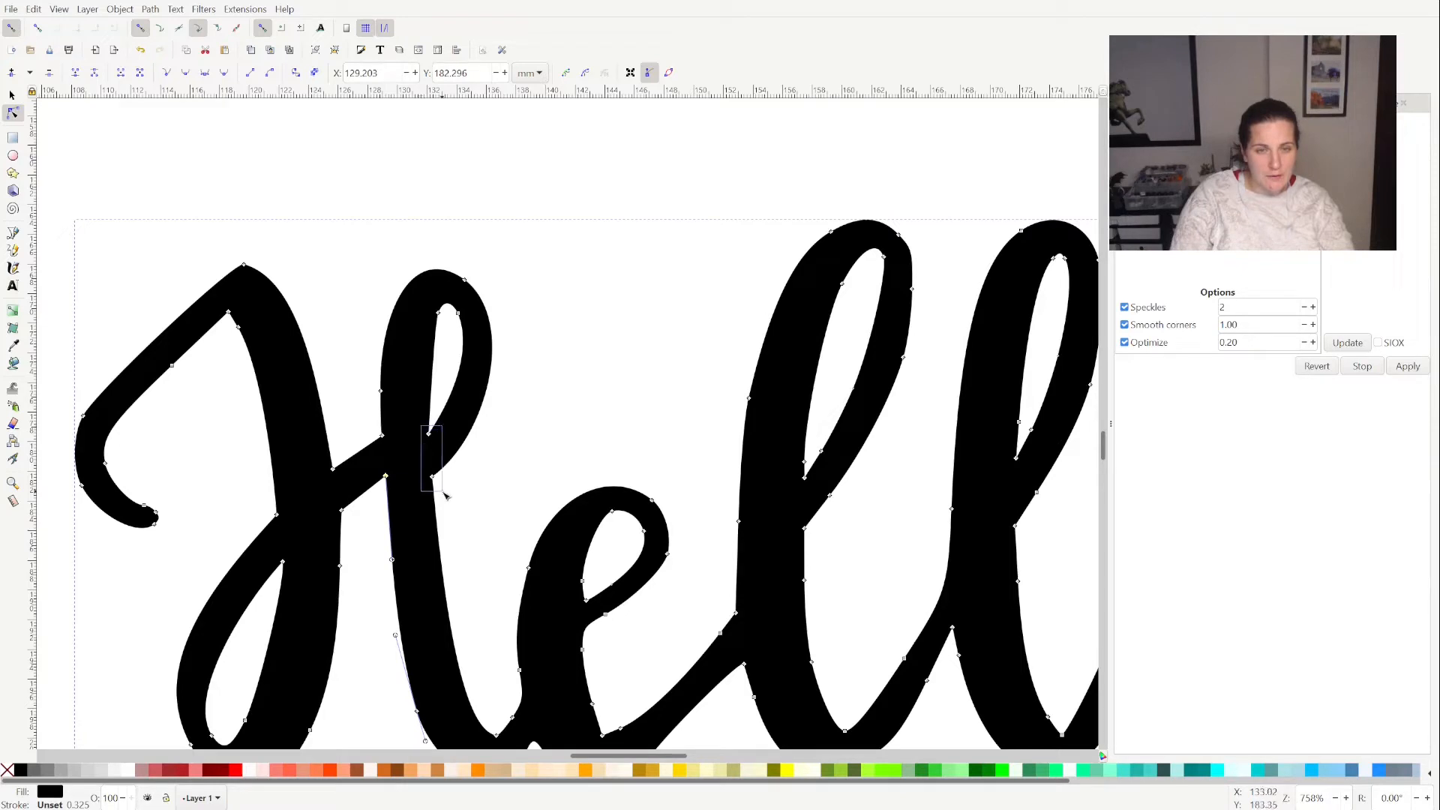
left_click(429, 435)
left_click_drag(428, 432, 427, 412)
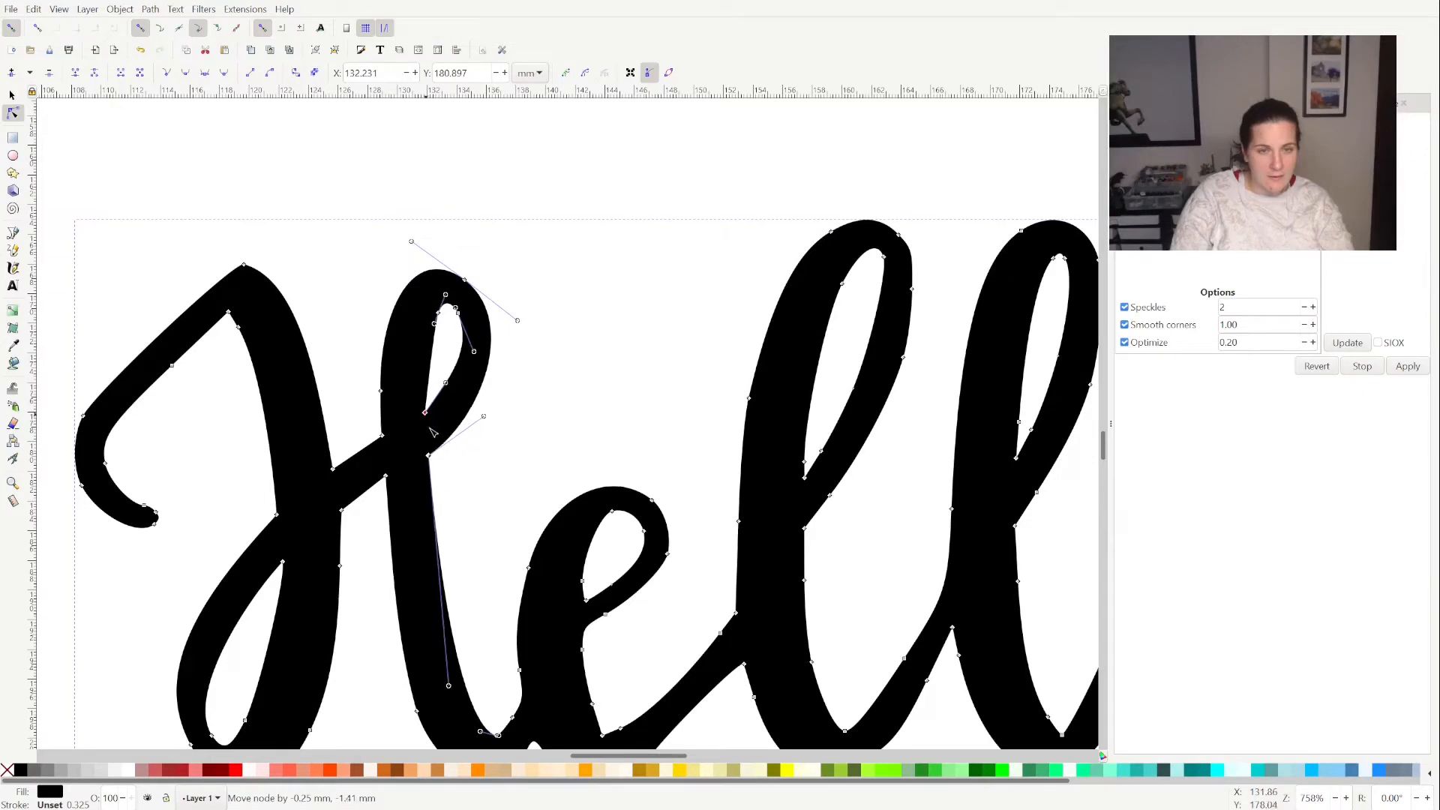
left_click(553, 396)
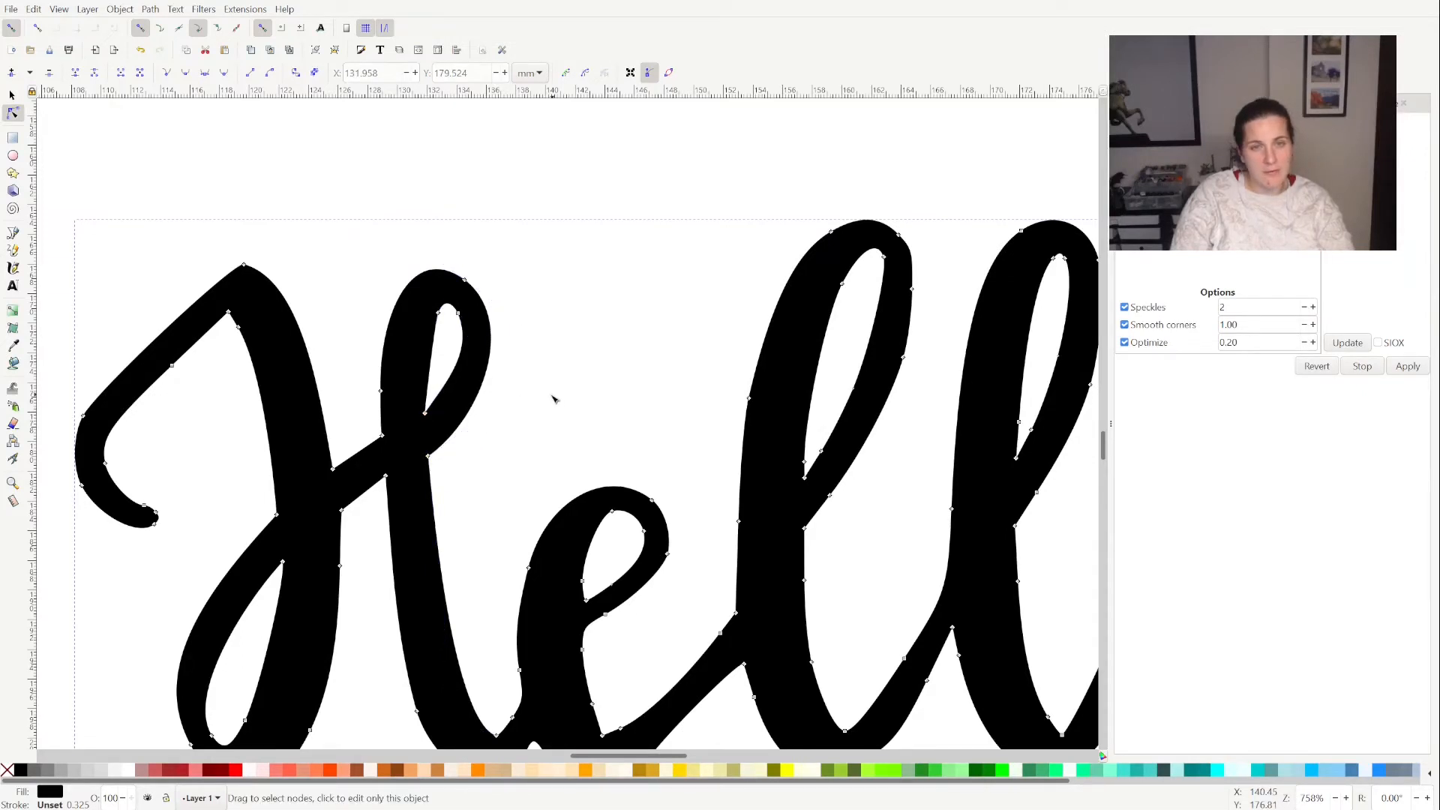
left_click(539, 440)
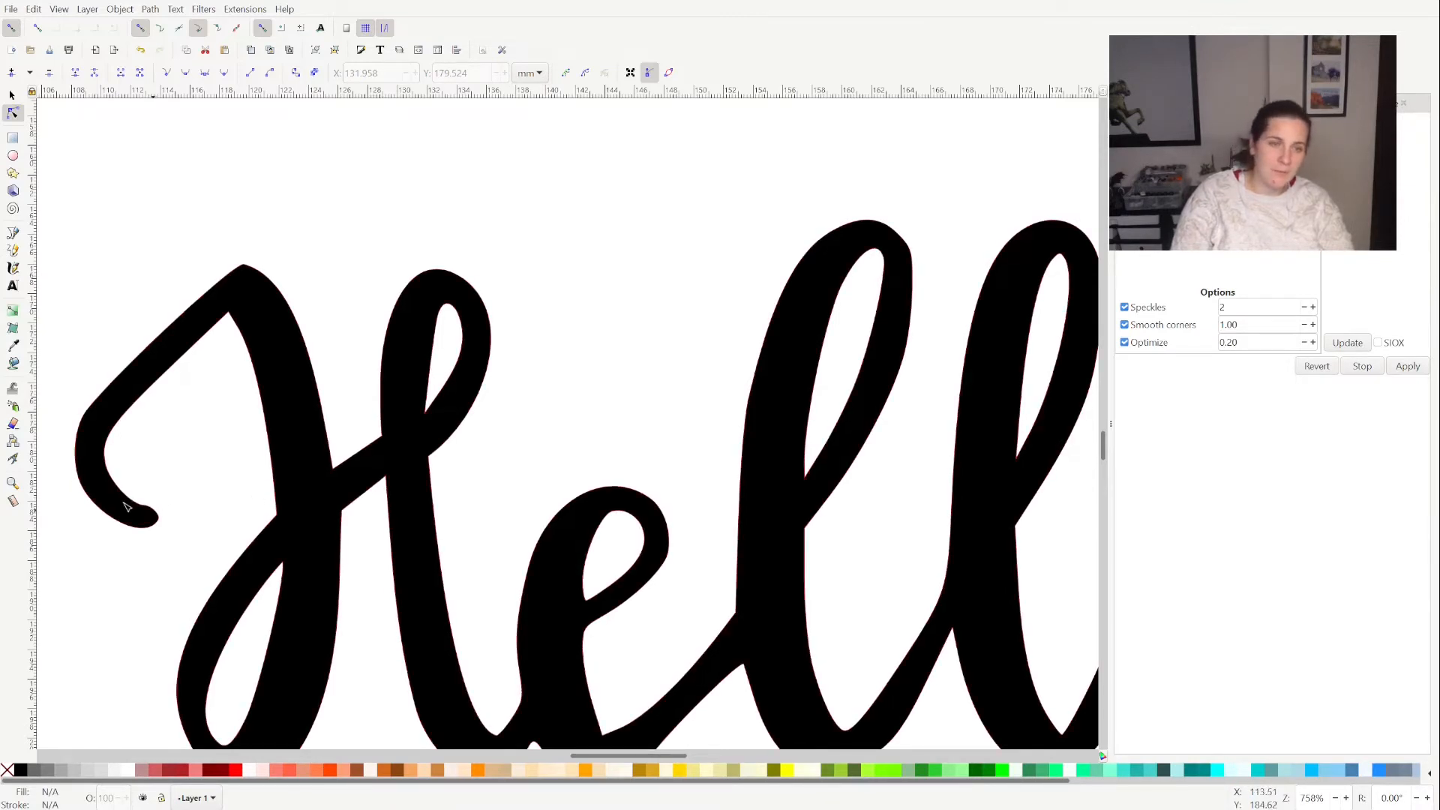
Delete the middle node on the inner edge of the H's diagonal entry stroke
left_click(107, 413)
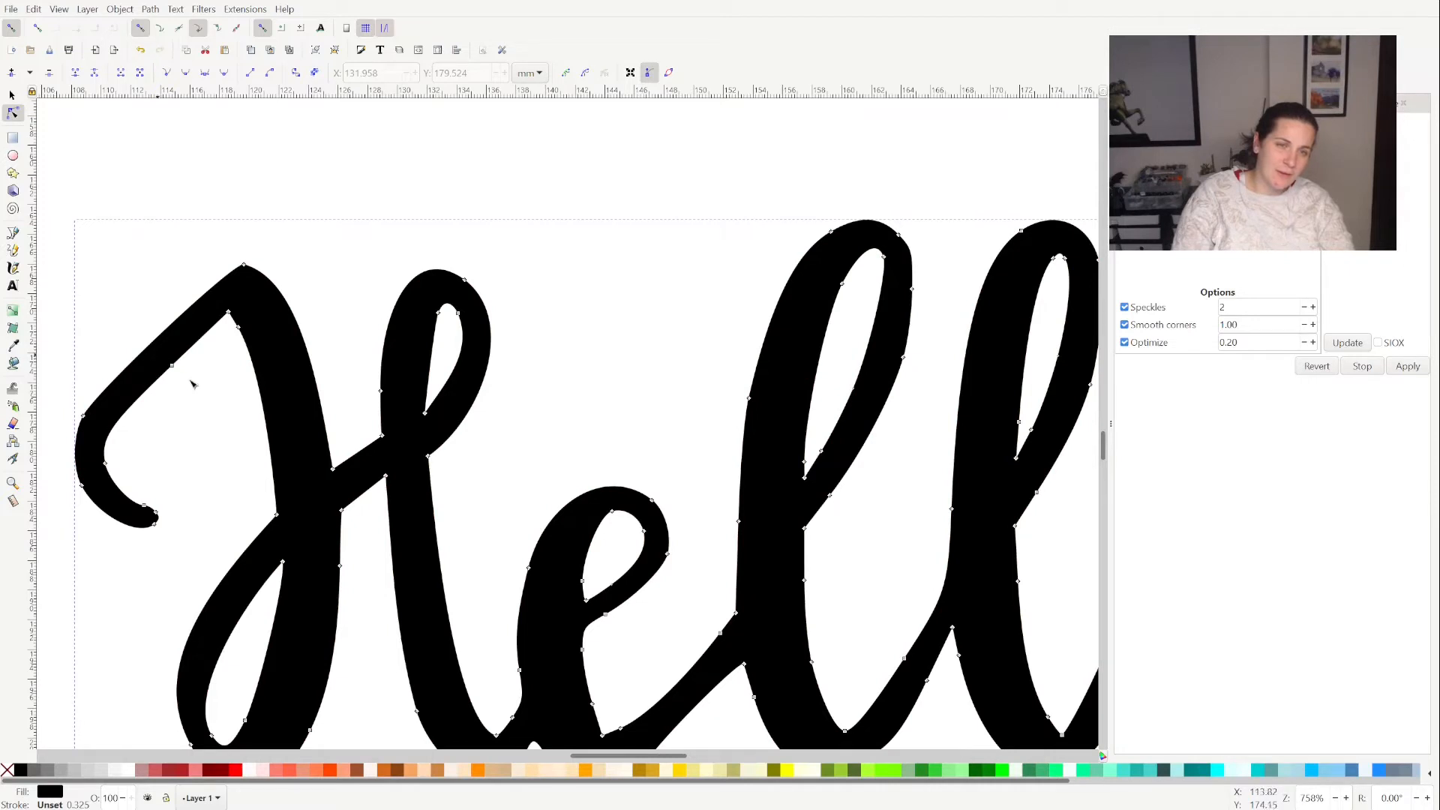
left_click_drag(158, 354, 208, 393)
key("Delete")
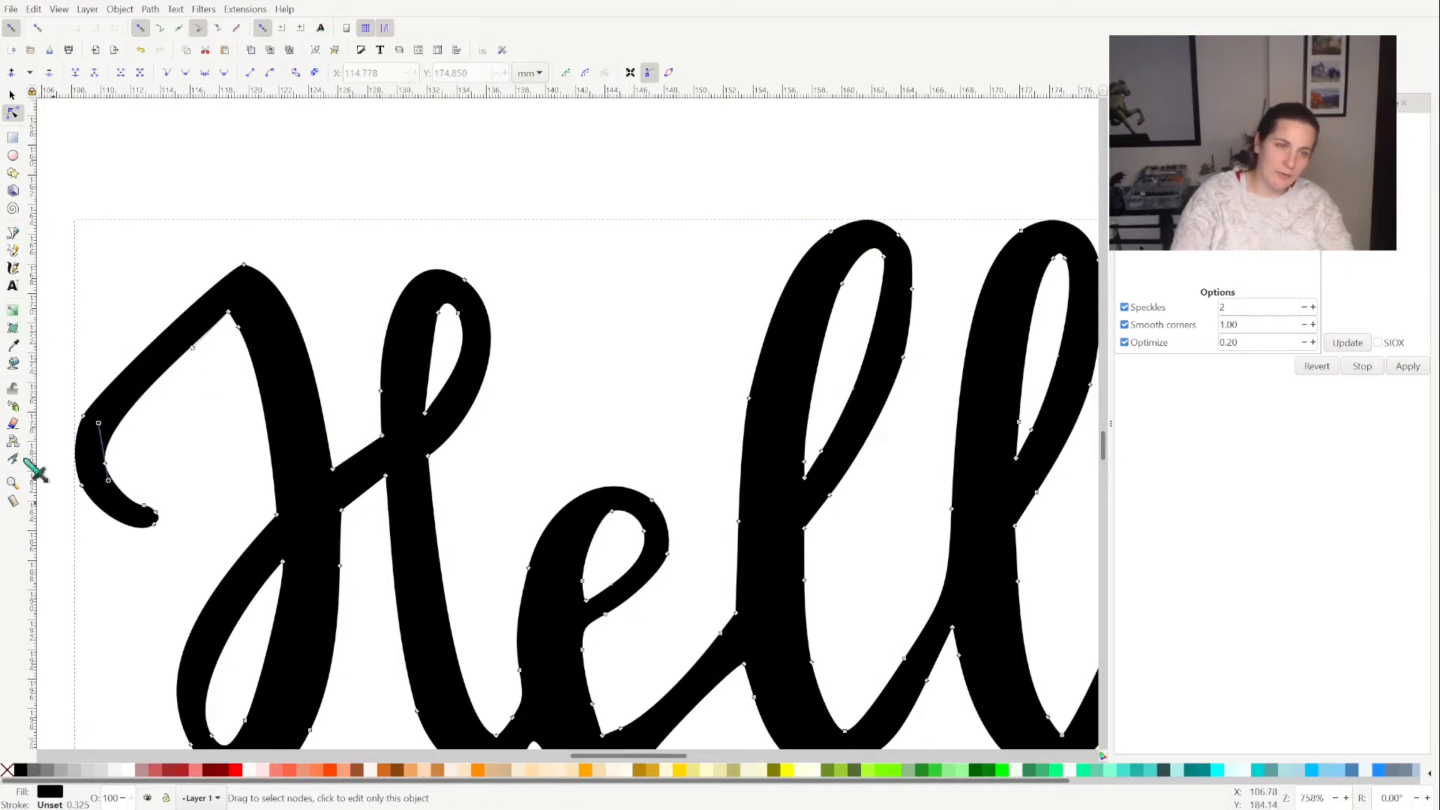
Select the nodes of the H's entry hook and move them about 1.5 mm right and 0.8 mm up
left_click_drag(67, 379, 179, 563)
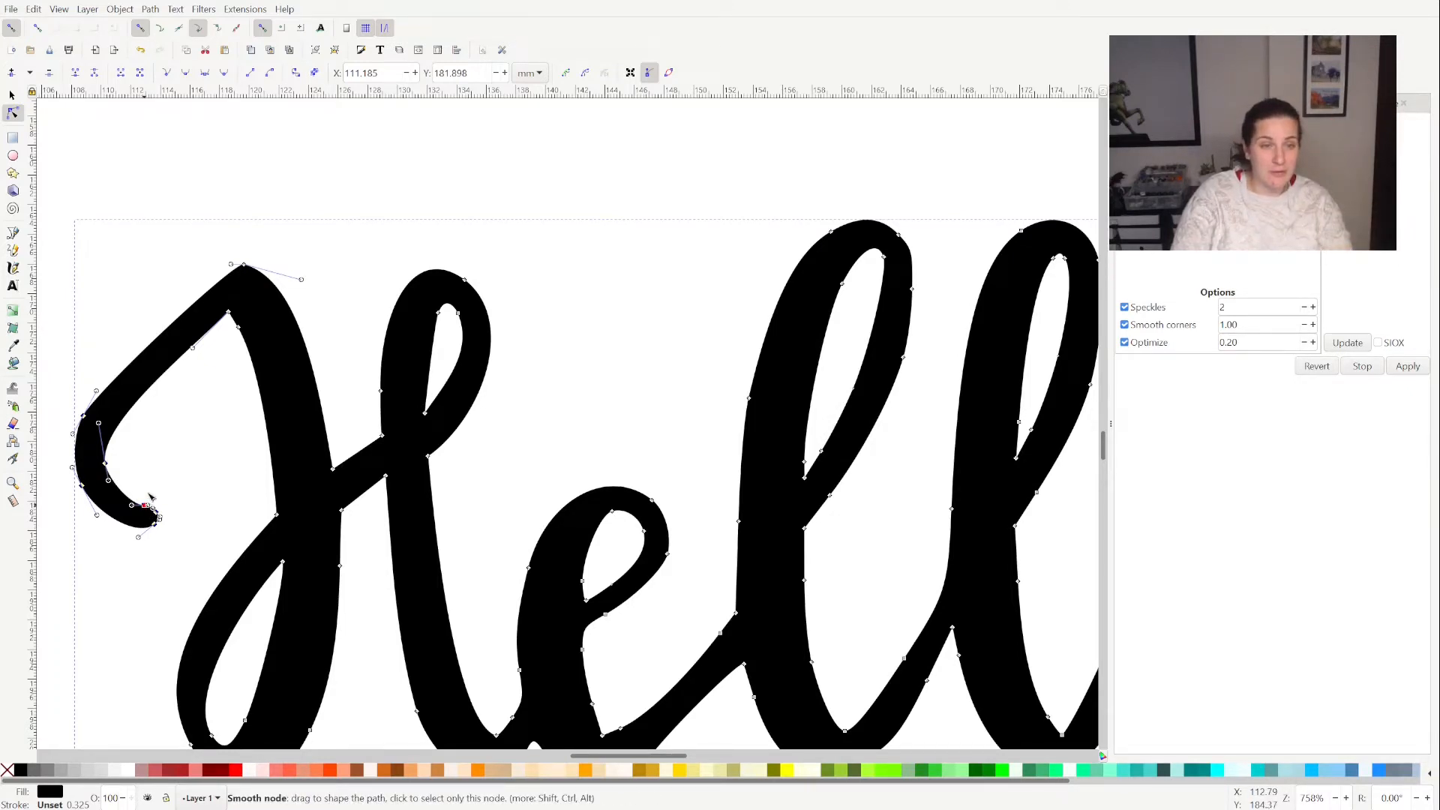
mouse_move(150, 496)
left_mouse_down()
mouse_move(155, 483)
mouse_move(168, 495)
left_mouse_up()
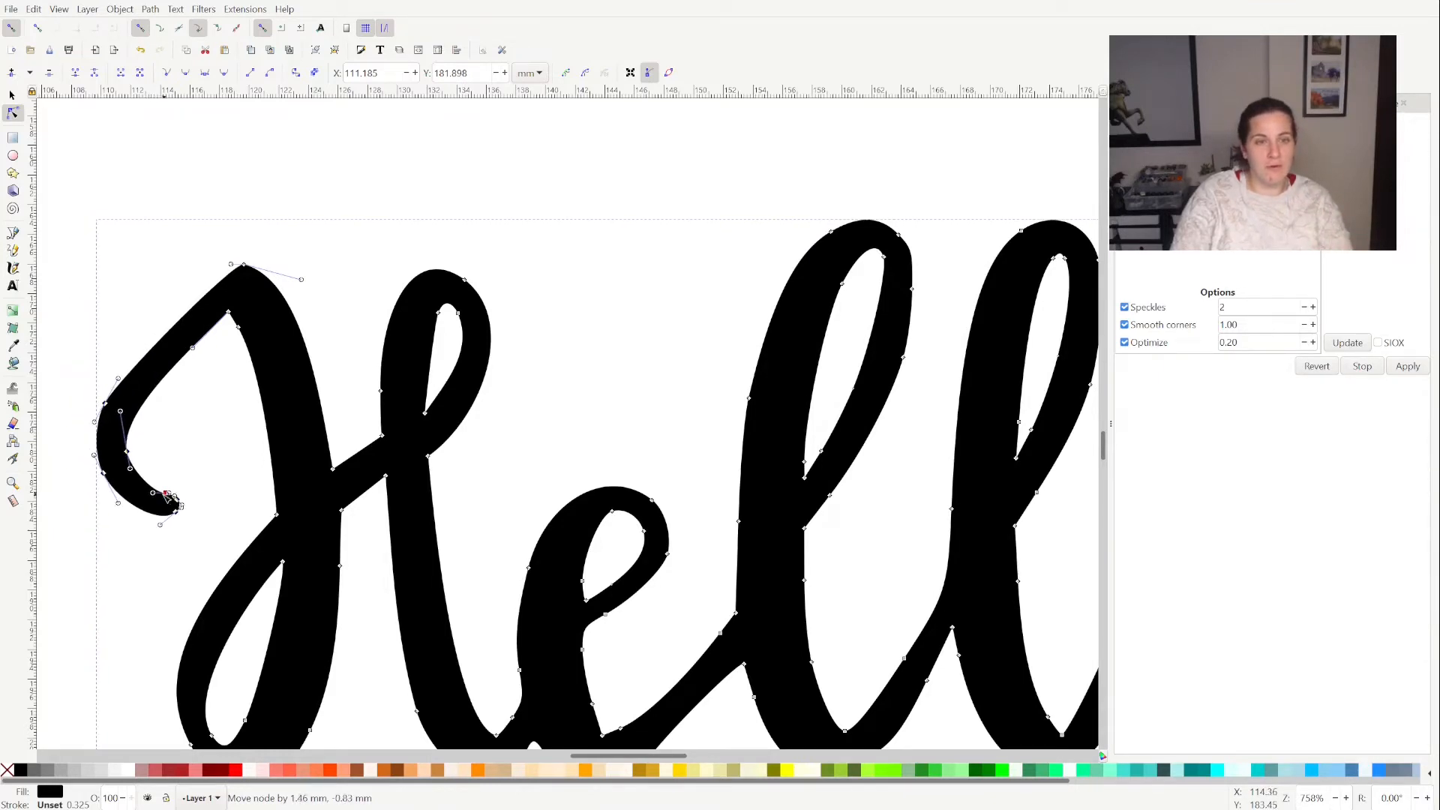
left_click(184, 494)
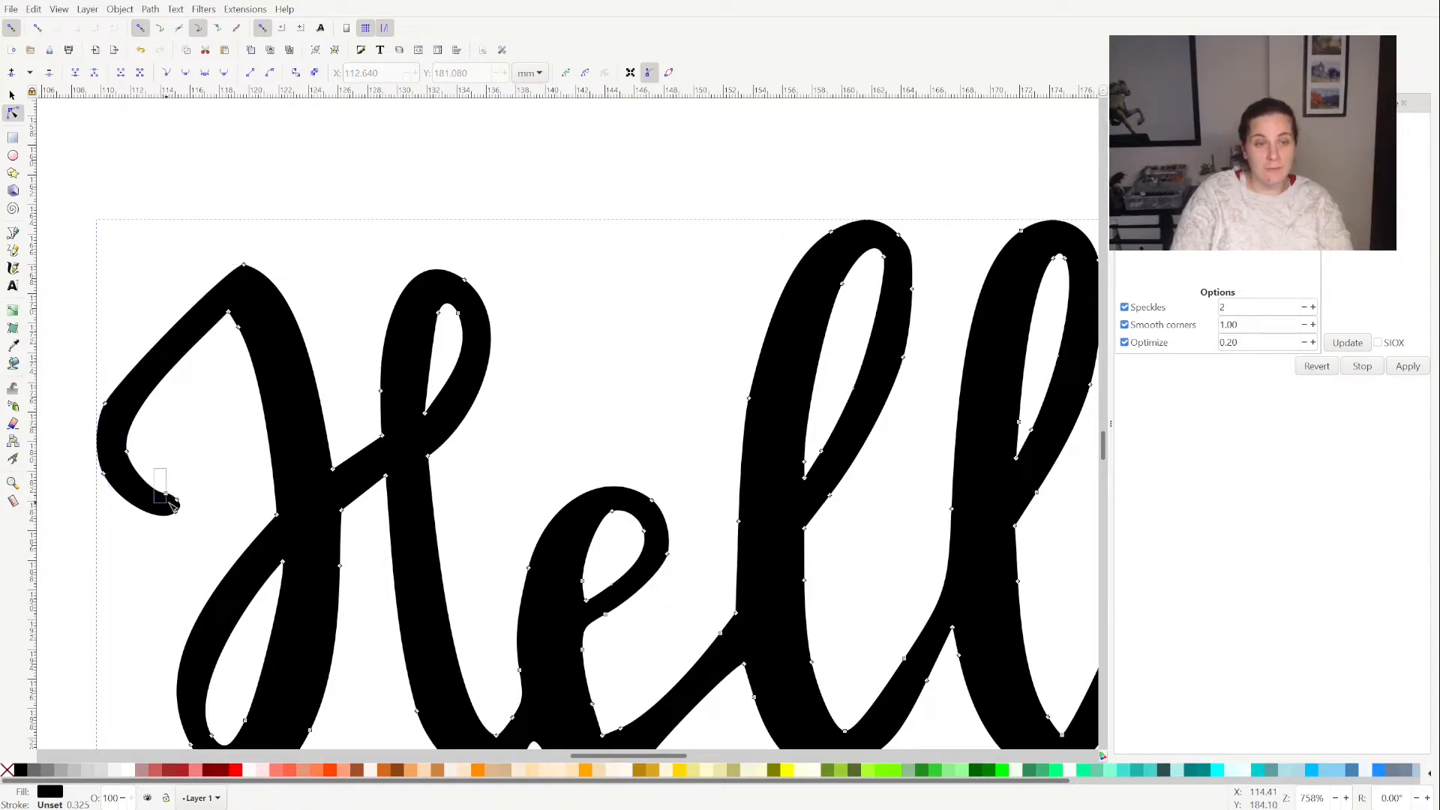
left_click_drag(173, 504, 176, 469)
key("ctrl+z")
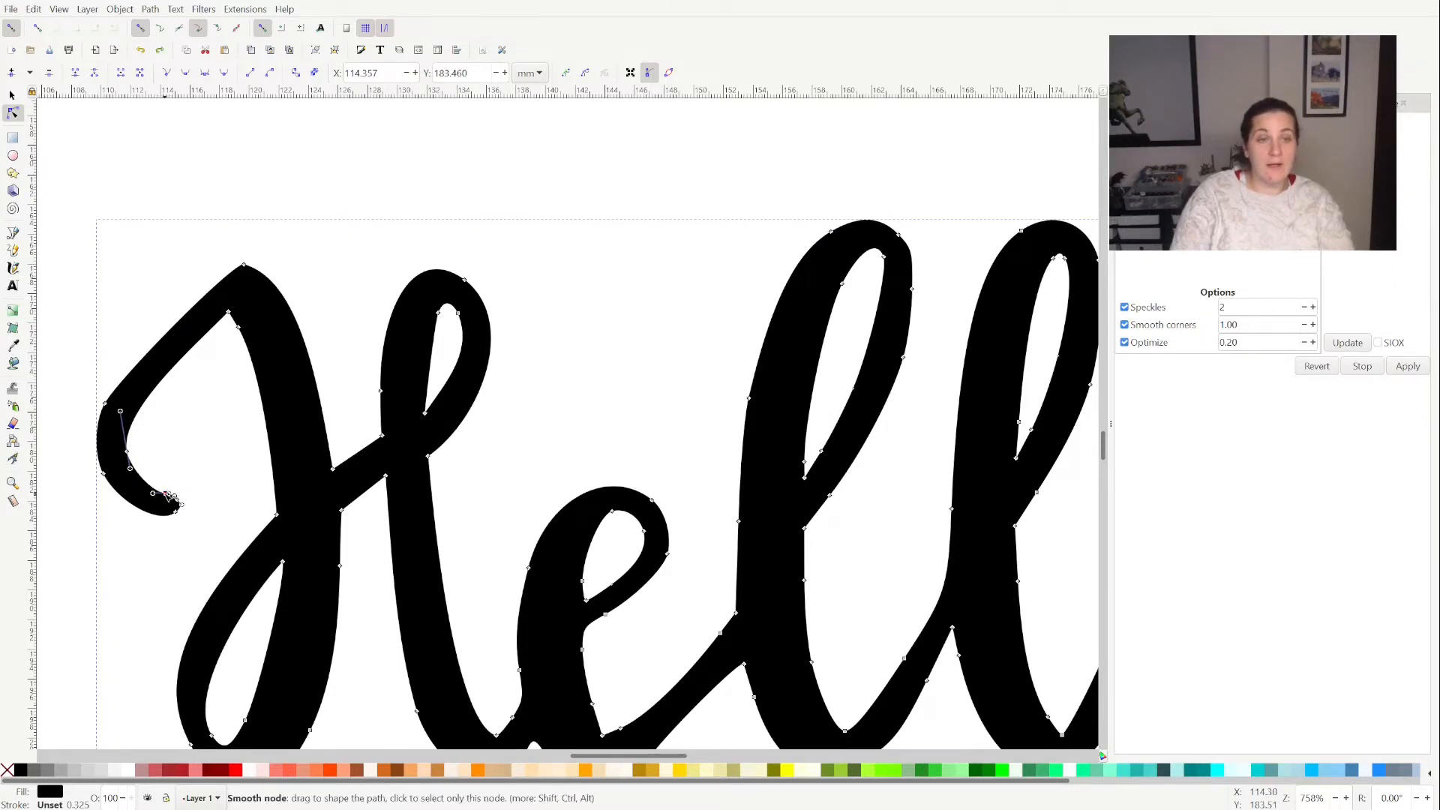
left_click_drag(170, 484, 210, 422)
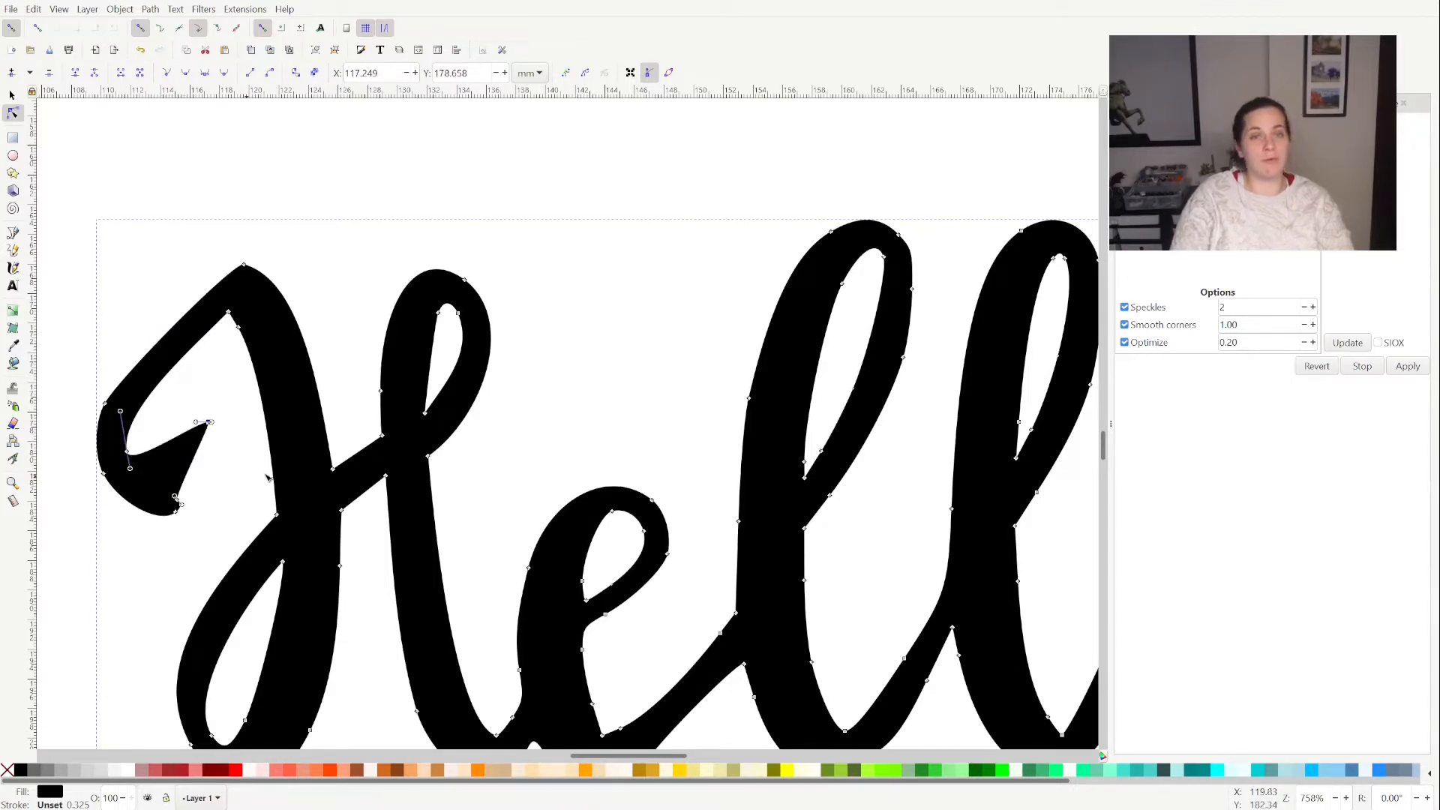
key("ctrl+z")
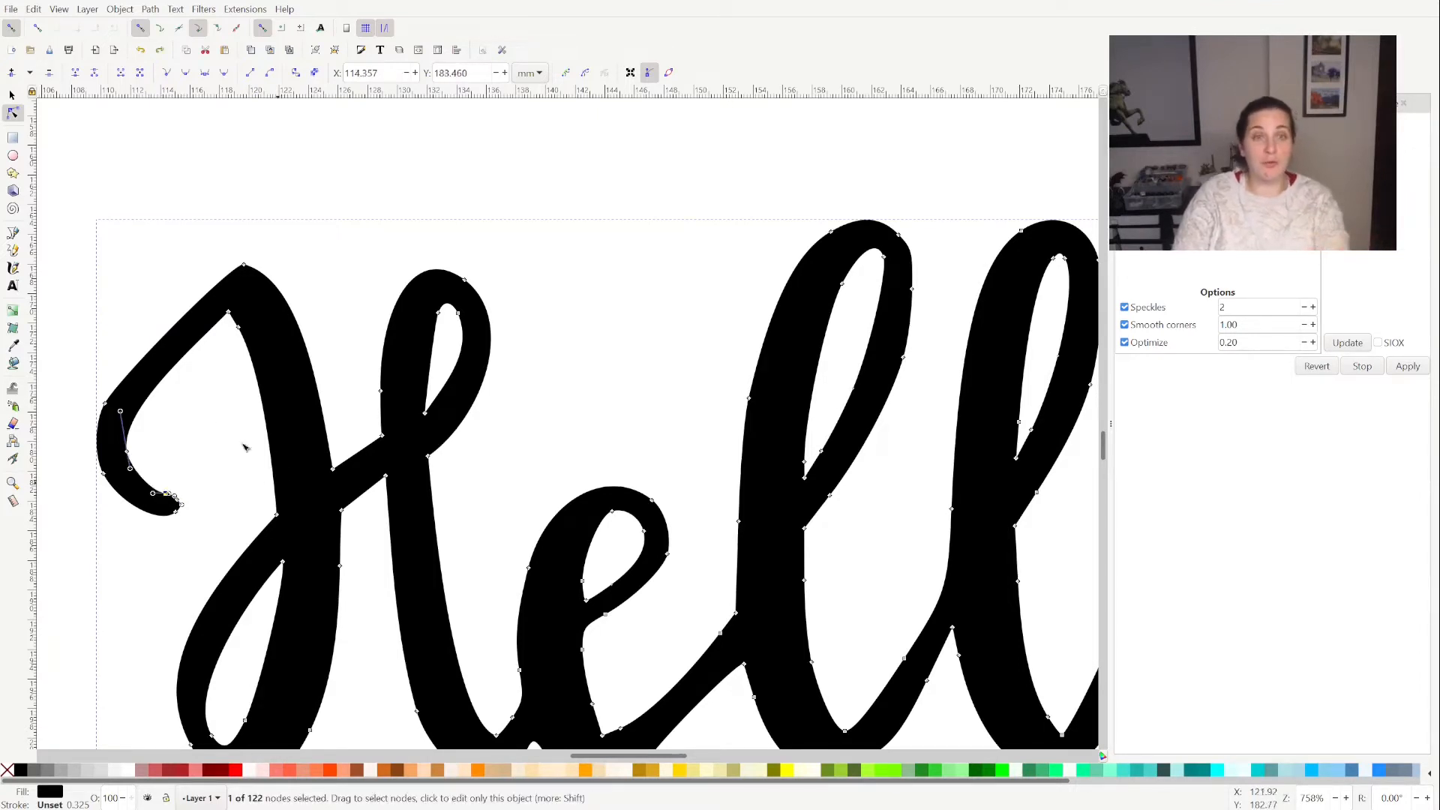
Reselect the entry hook's nodes and save Hello.svg
left_click_drag(68, 376, 201, 538)
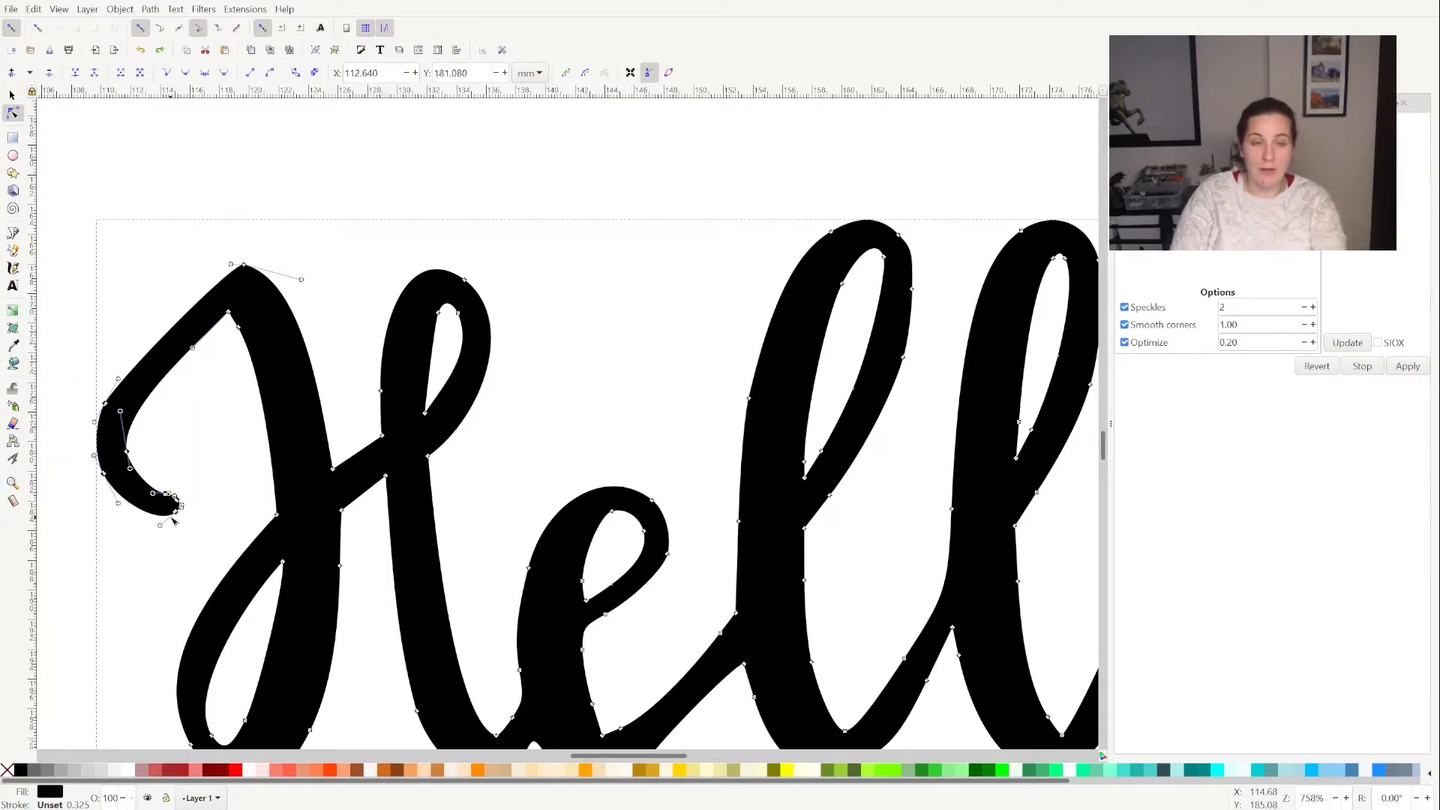
key("ctrl+s")
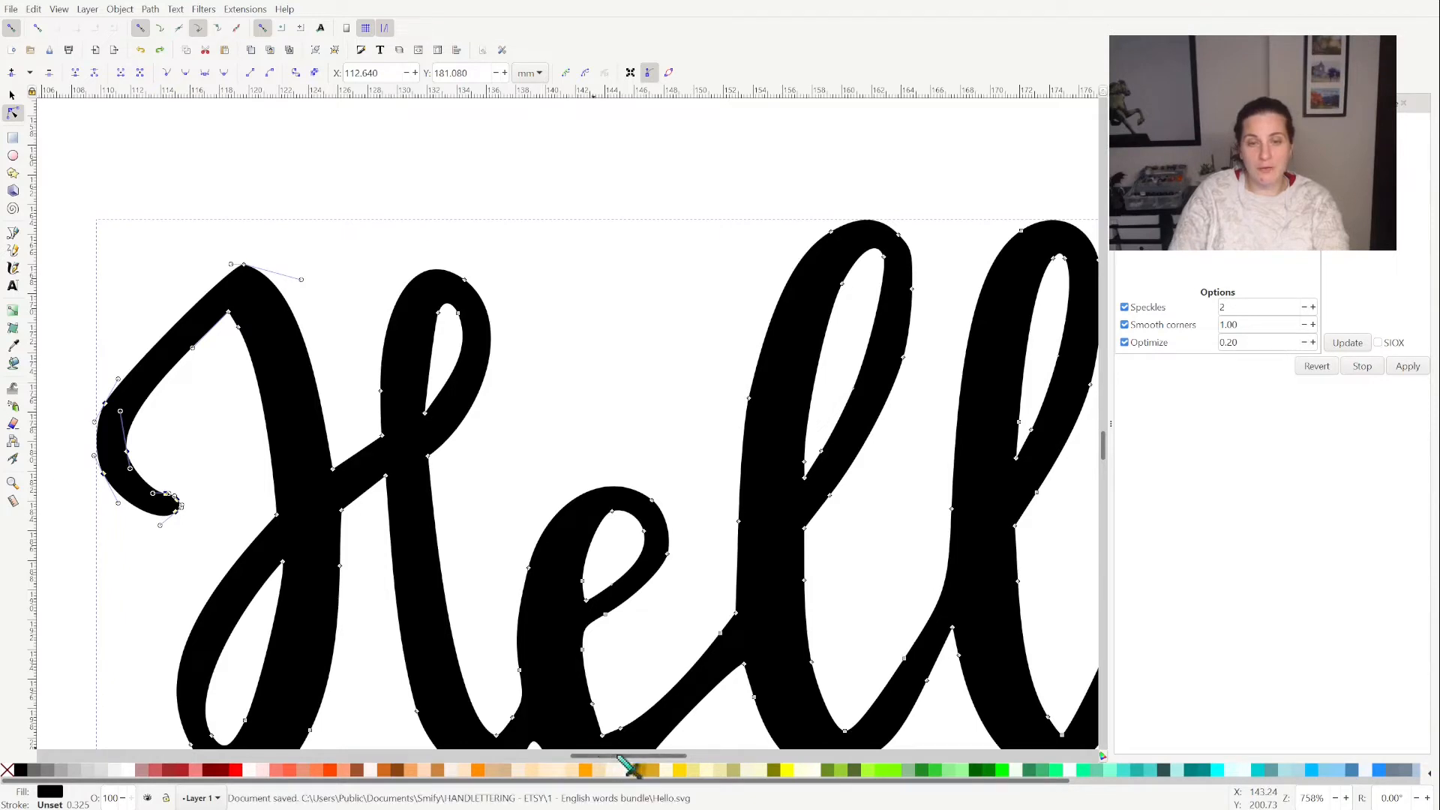
Move the corner node where the H's exit stroke meets the e about 0.8 mm right and 1.1 mm up
left_click_drag(617, 756, 643, 756)
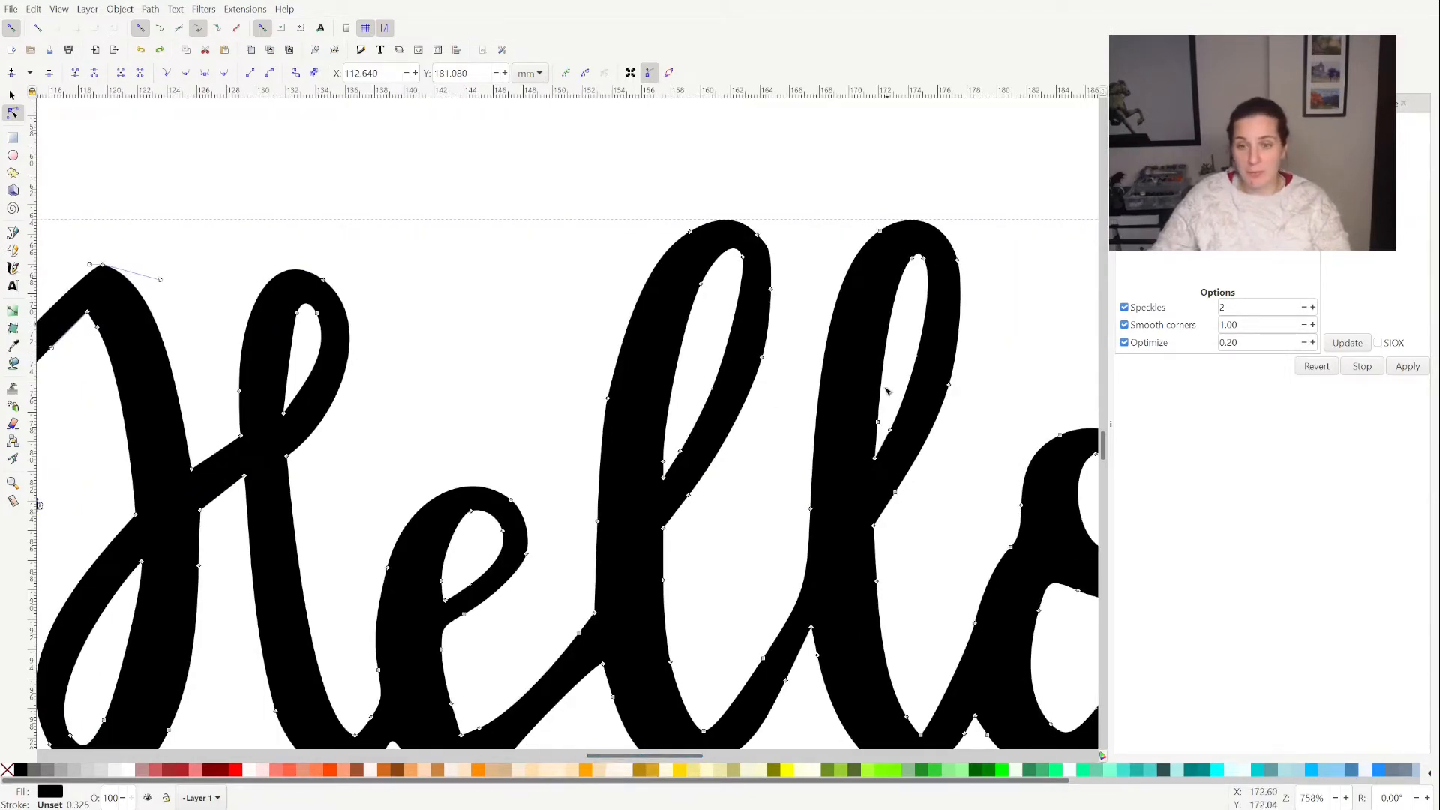
scroll(883, 420, "down", 4)
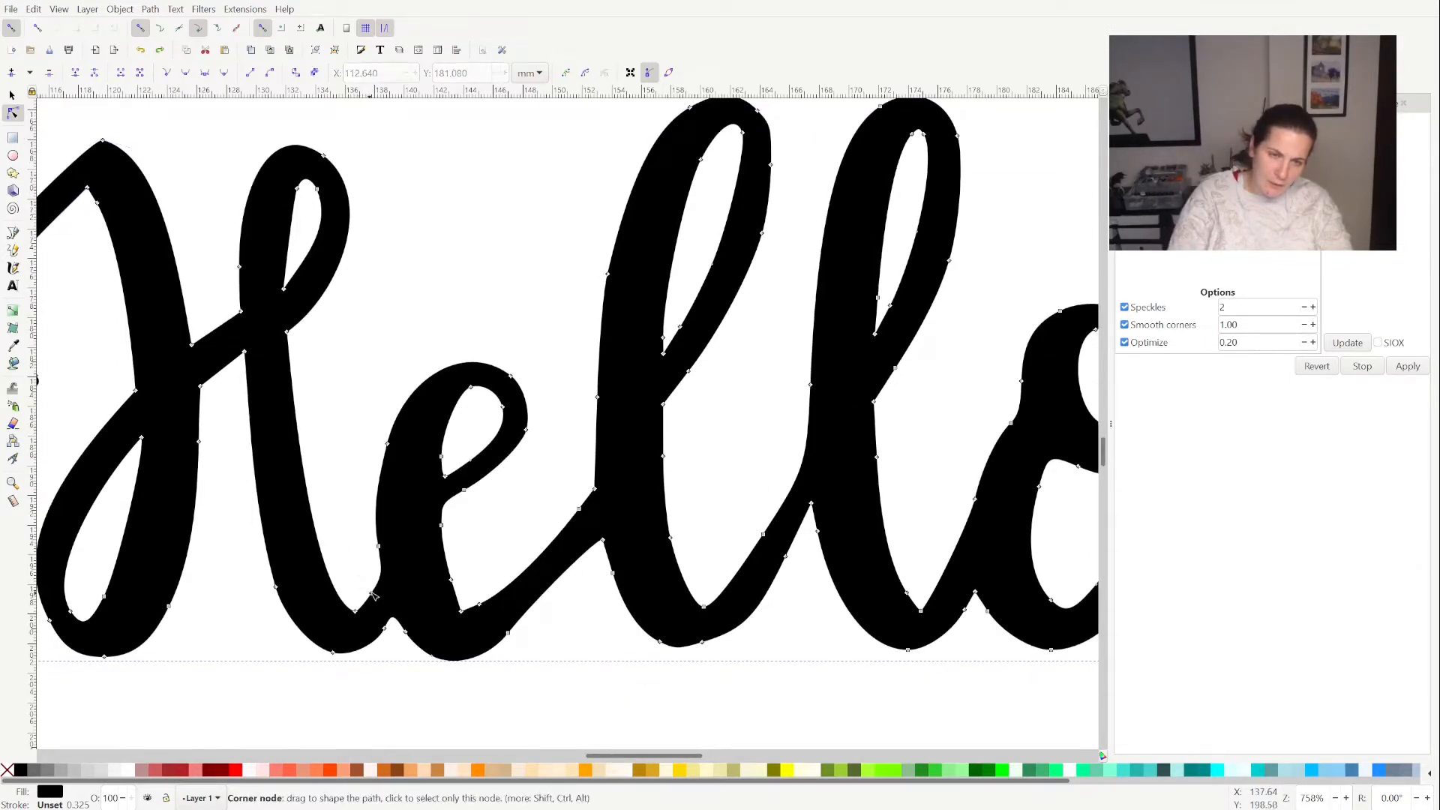
left_click(382, 576)
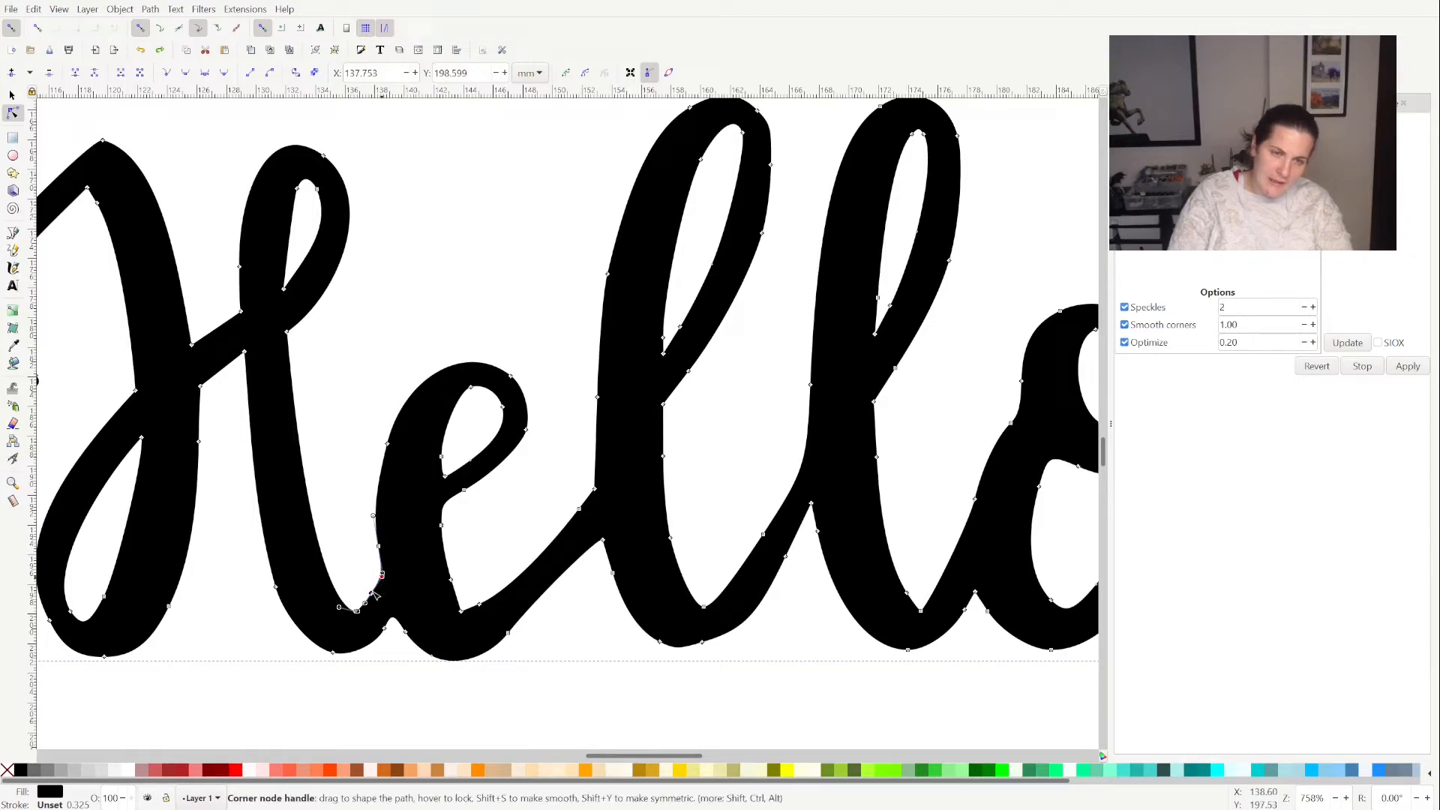
left_click_drag(383, 578, 370, 594)
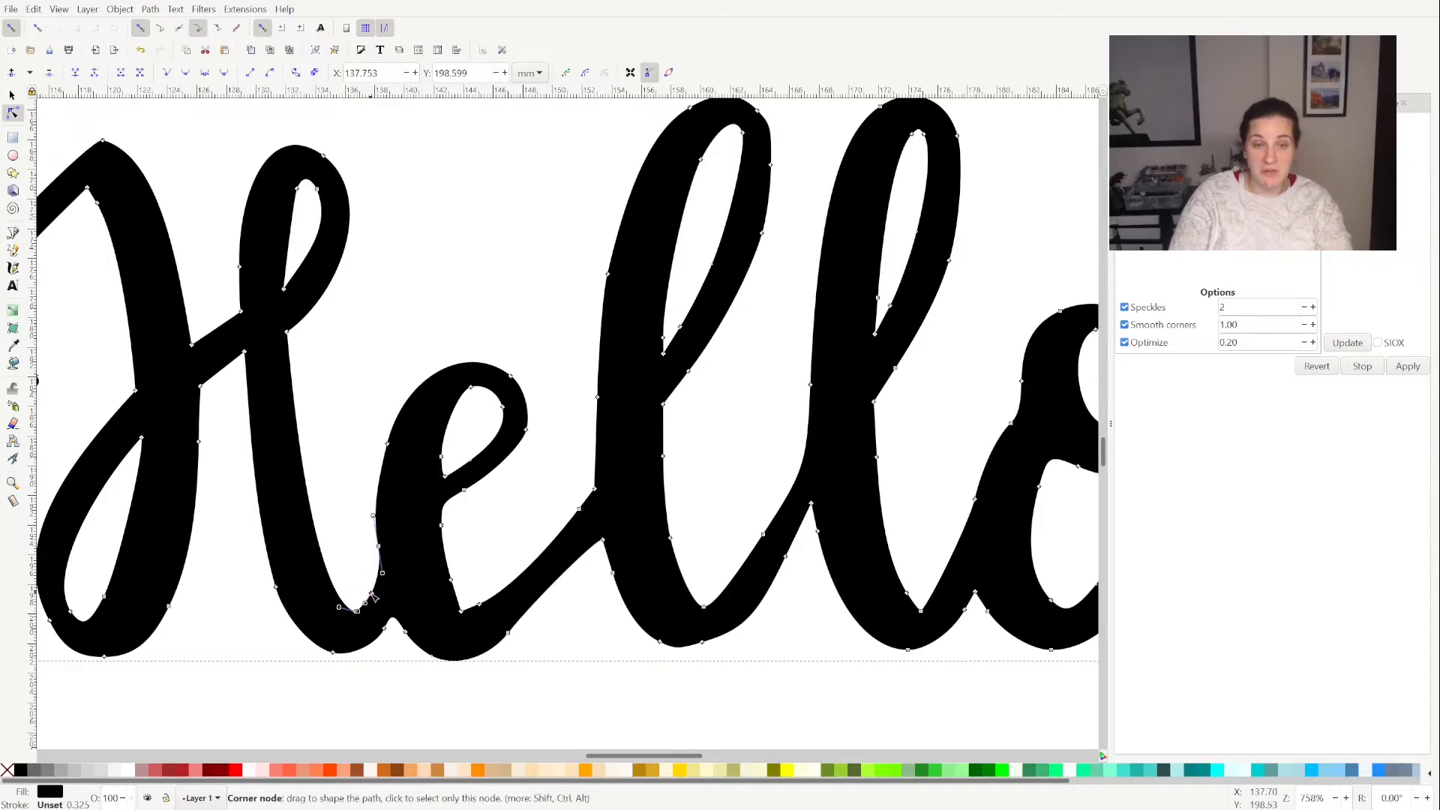
left_click_drag(379, 586, 383, 575)
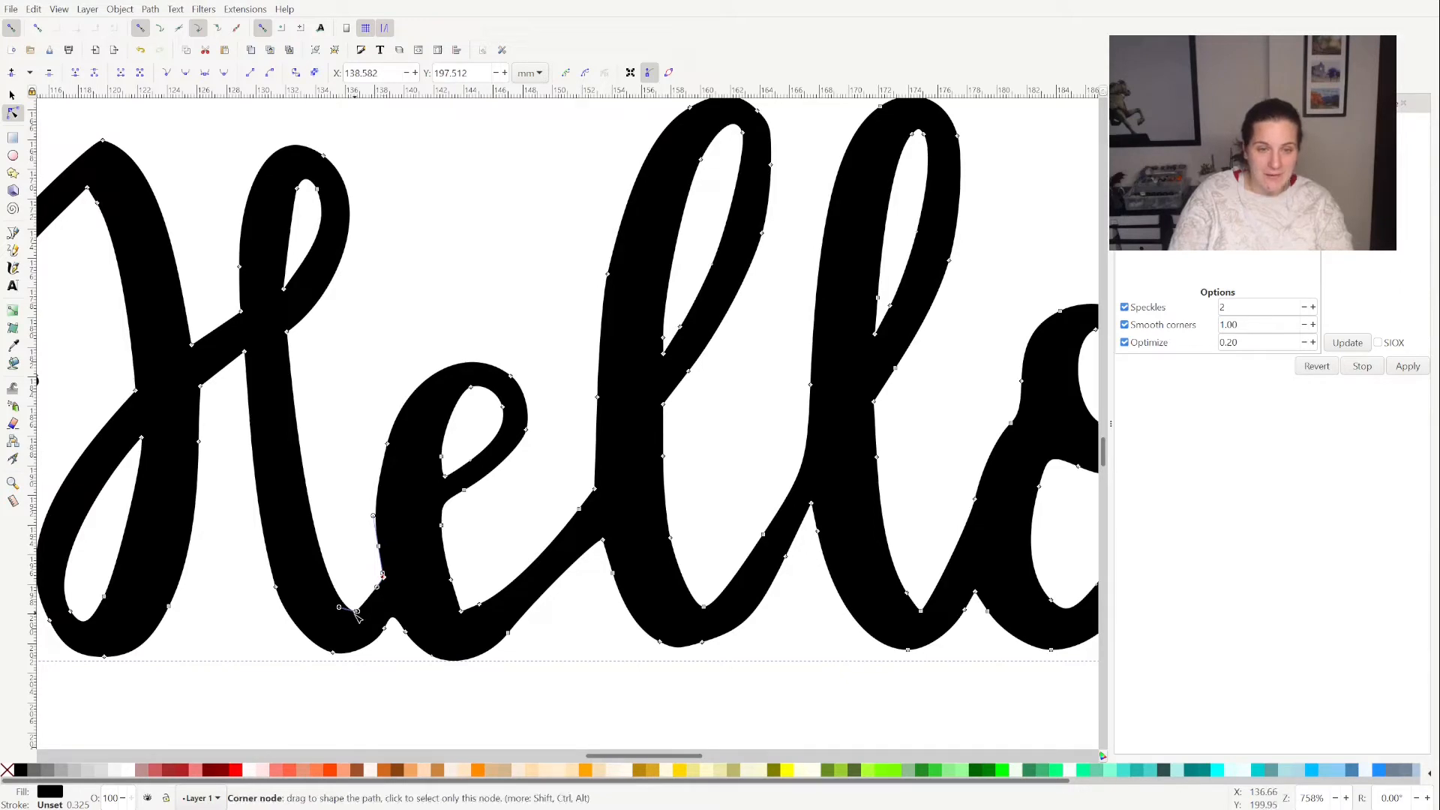
Move the inner bottom node of the H's second stem to about X 134.60, Y 198.61 mm and round the curve with its handles
left_click(357, 612)
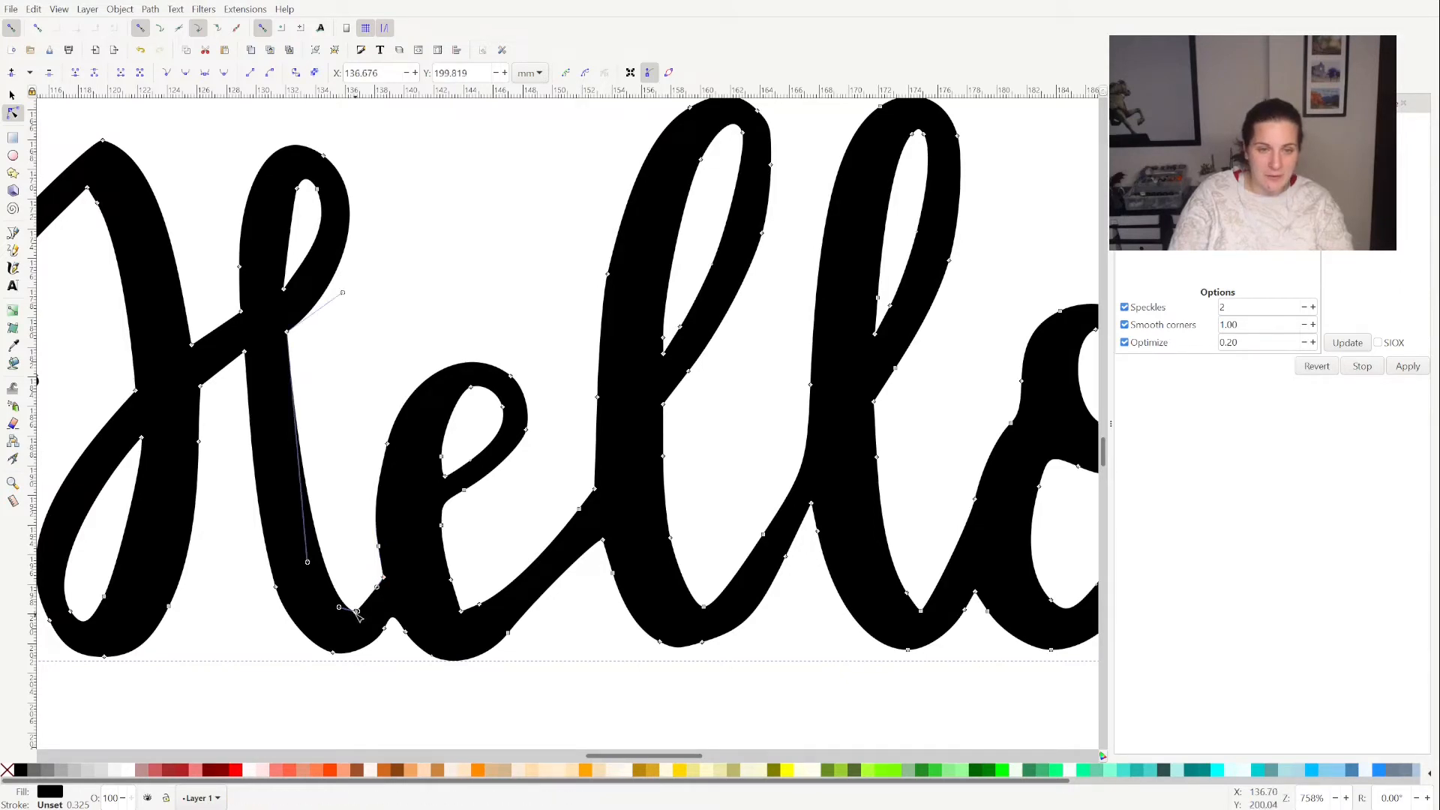
left_click(391, 652)
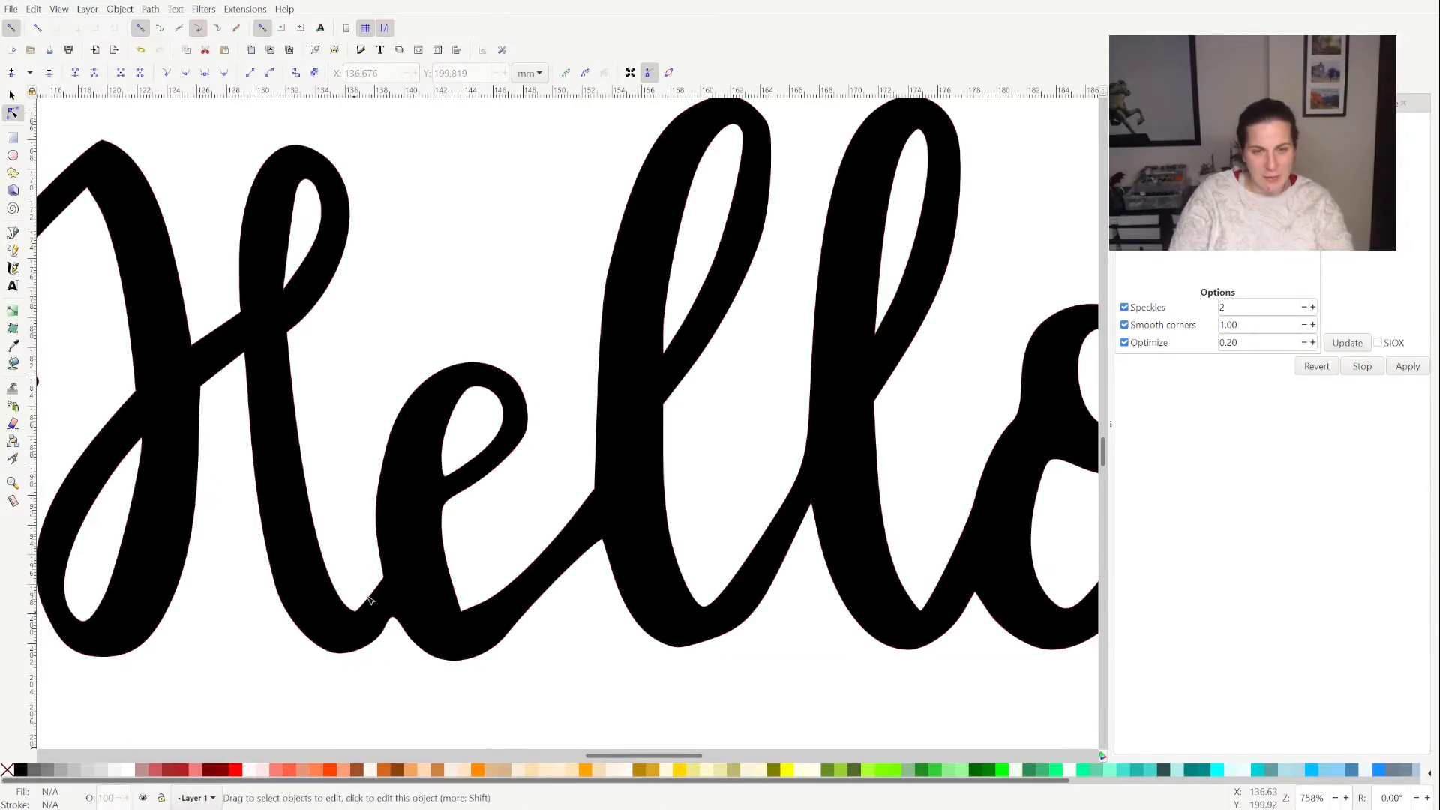
left_click(356, 624)
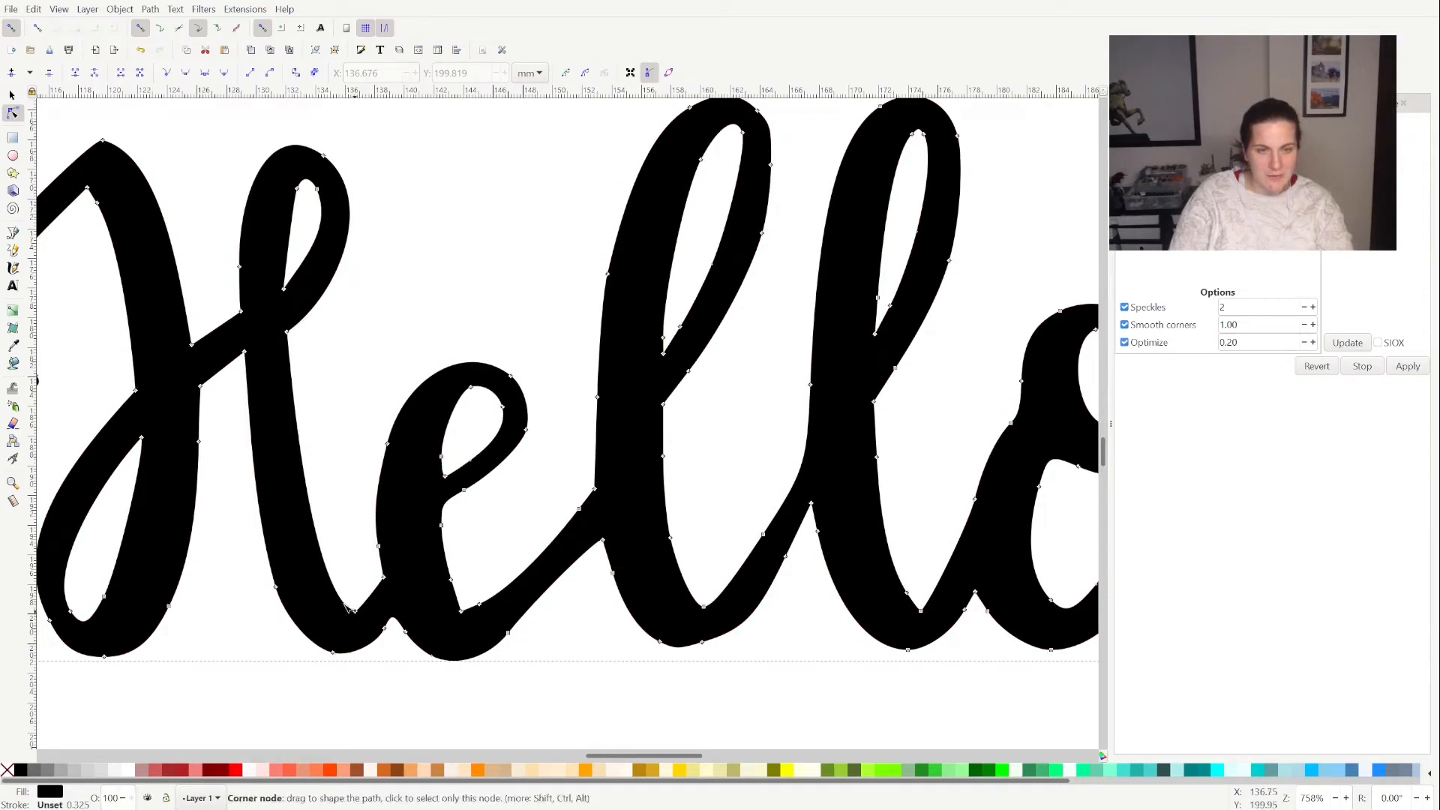
left_click_drag(346, 606, 349, 638)
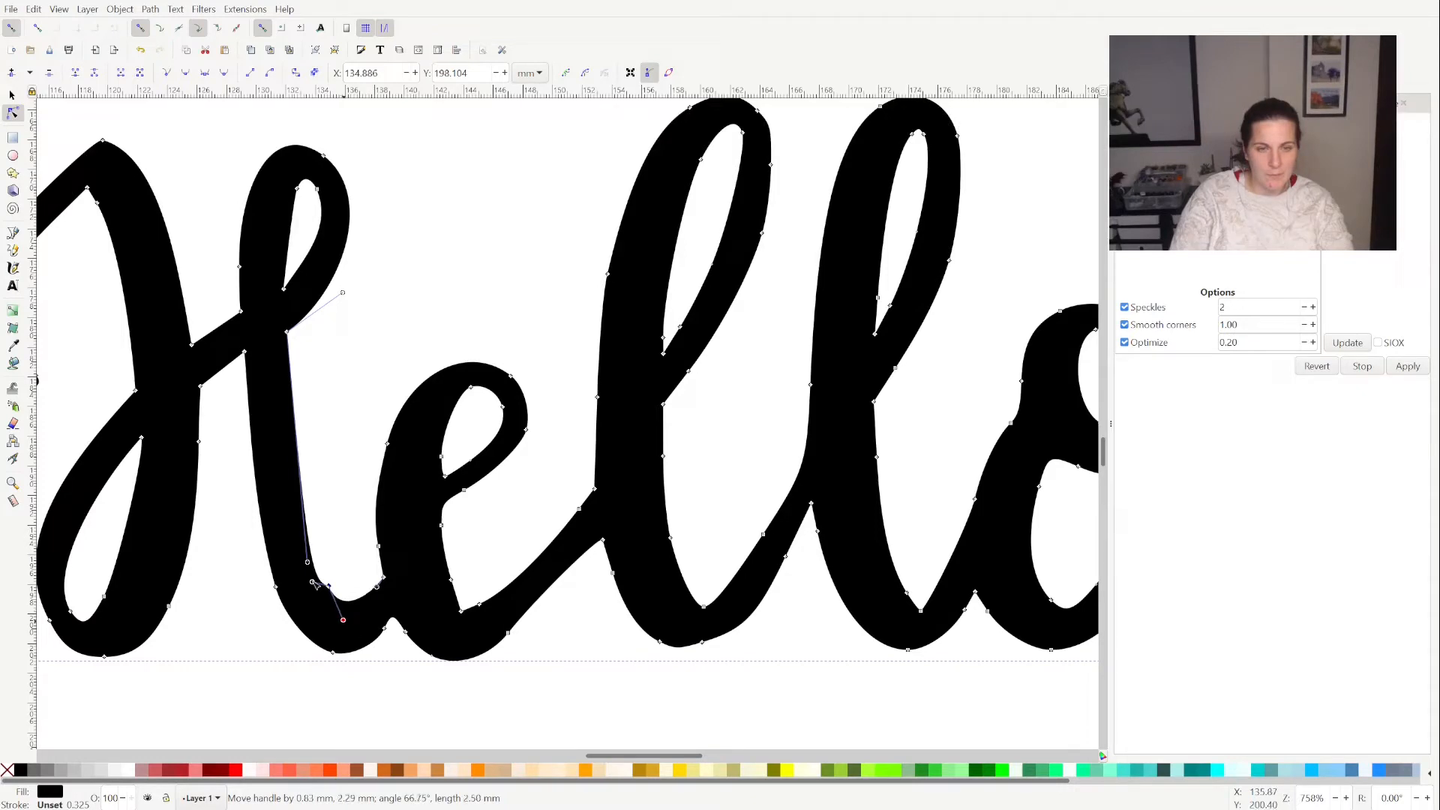
mouse_move(313, 582)
left_mouse_down()
mouse_move(318, 557)
mouse_move(323, 596)
left_mouse_up()
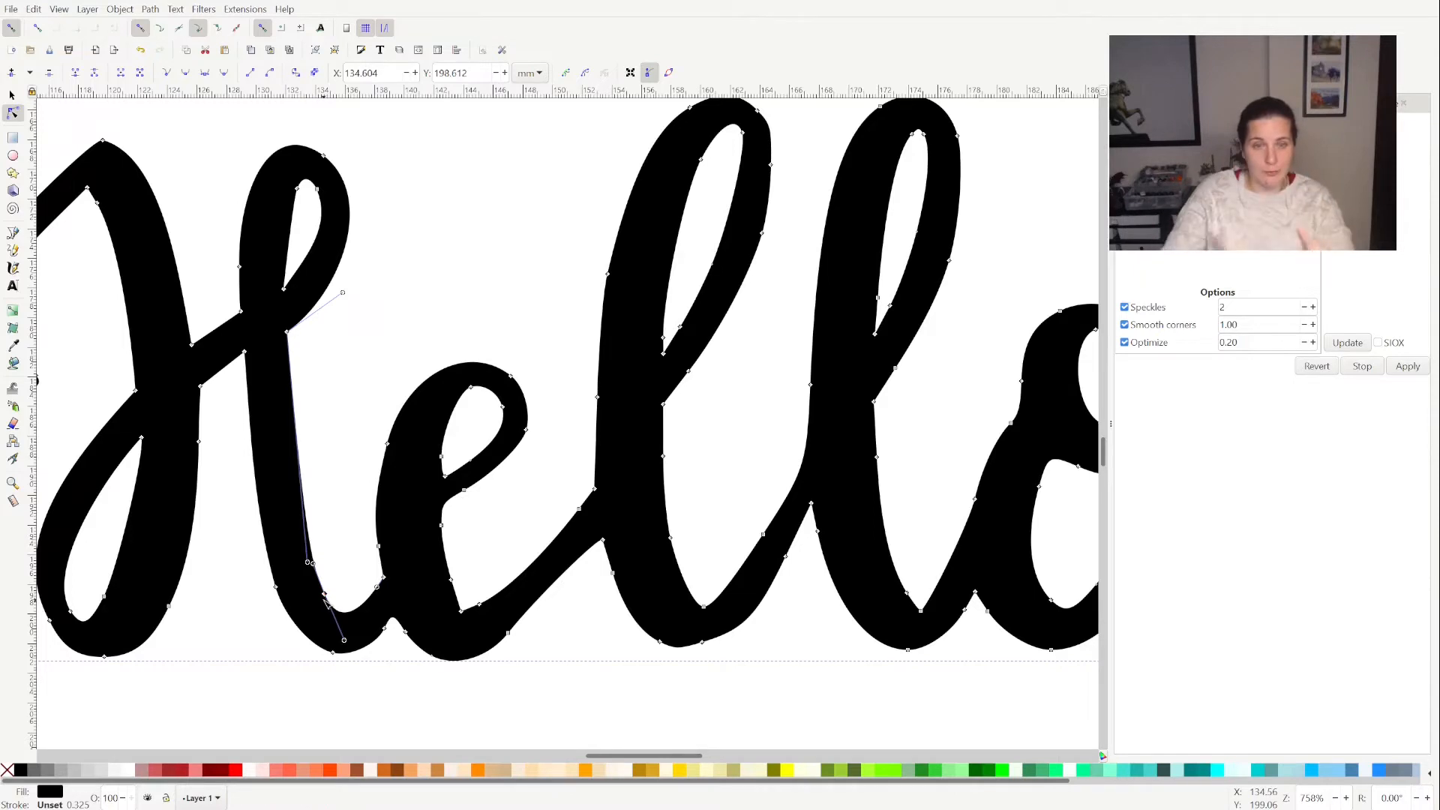
left_click(346, 538)
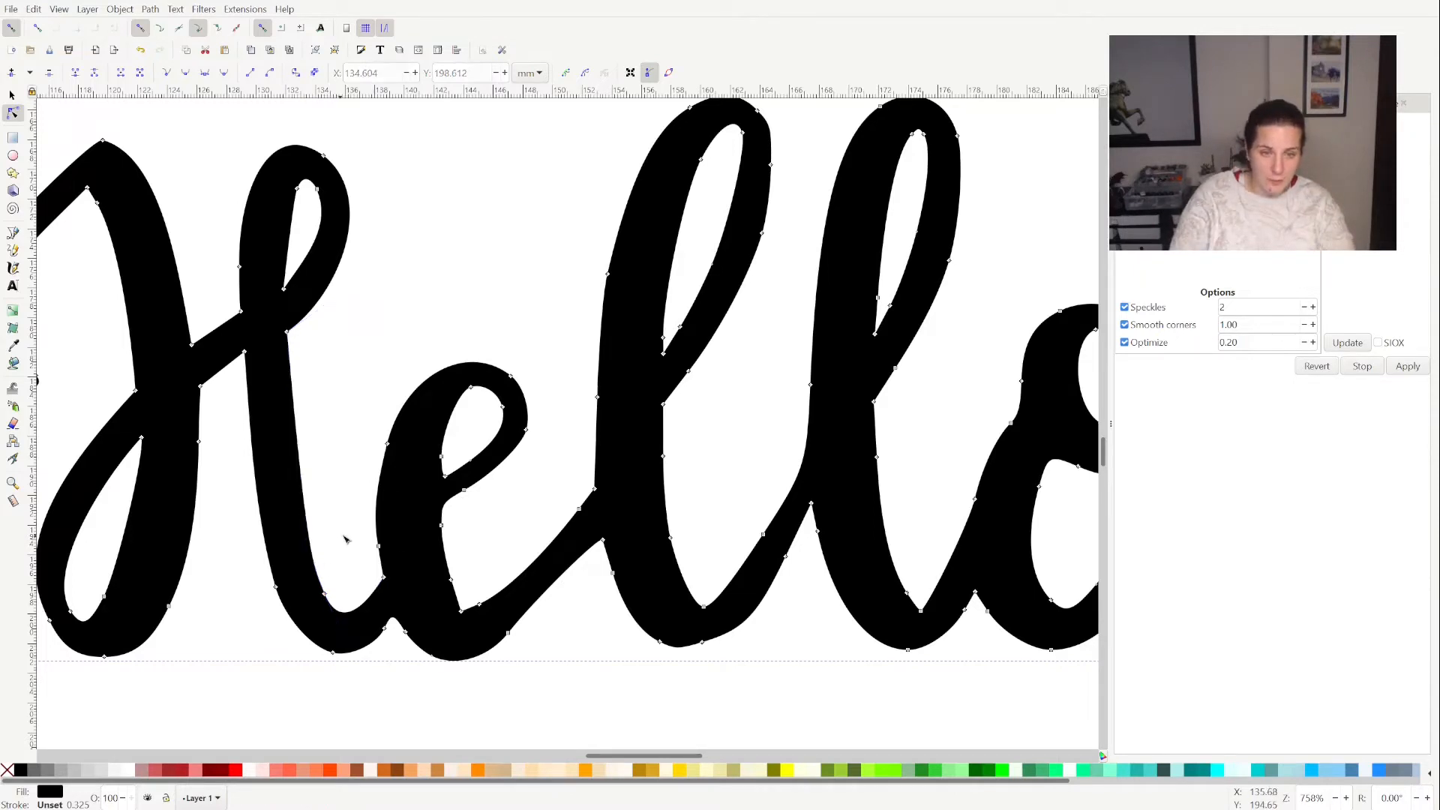
left_click(347, 560)
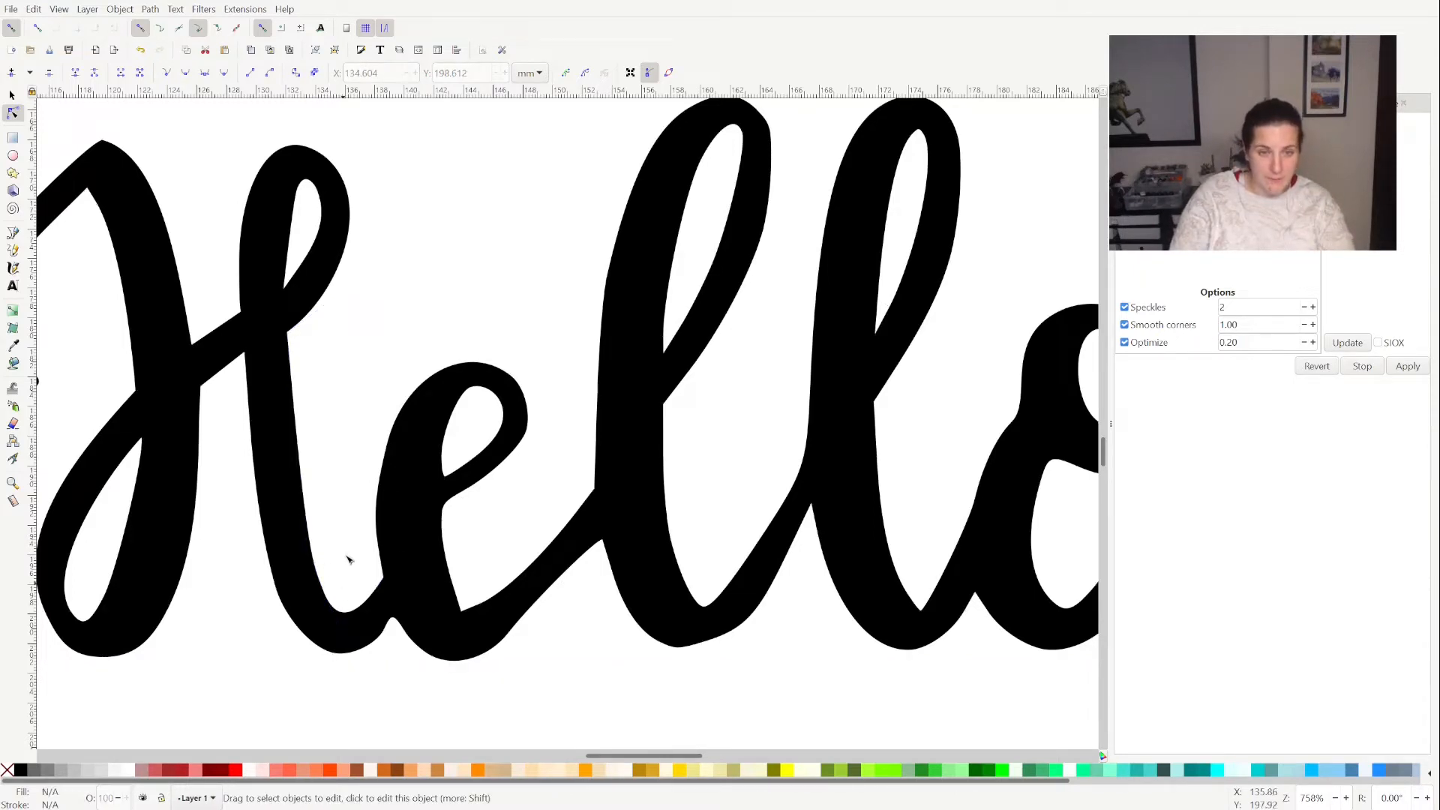
Make the inner bottom node of the H's second stem auto-smooth and adjust the handles along that inner edge for an even curve
left_click(328, 621)
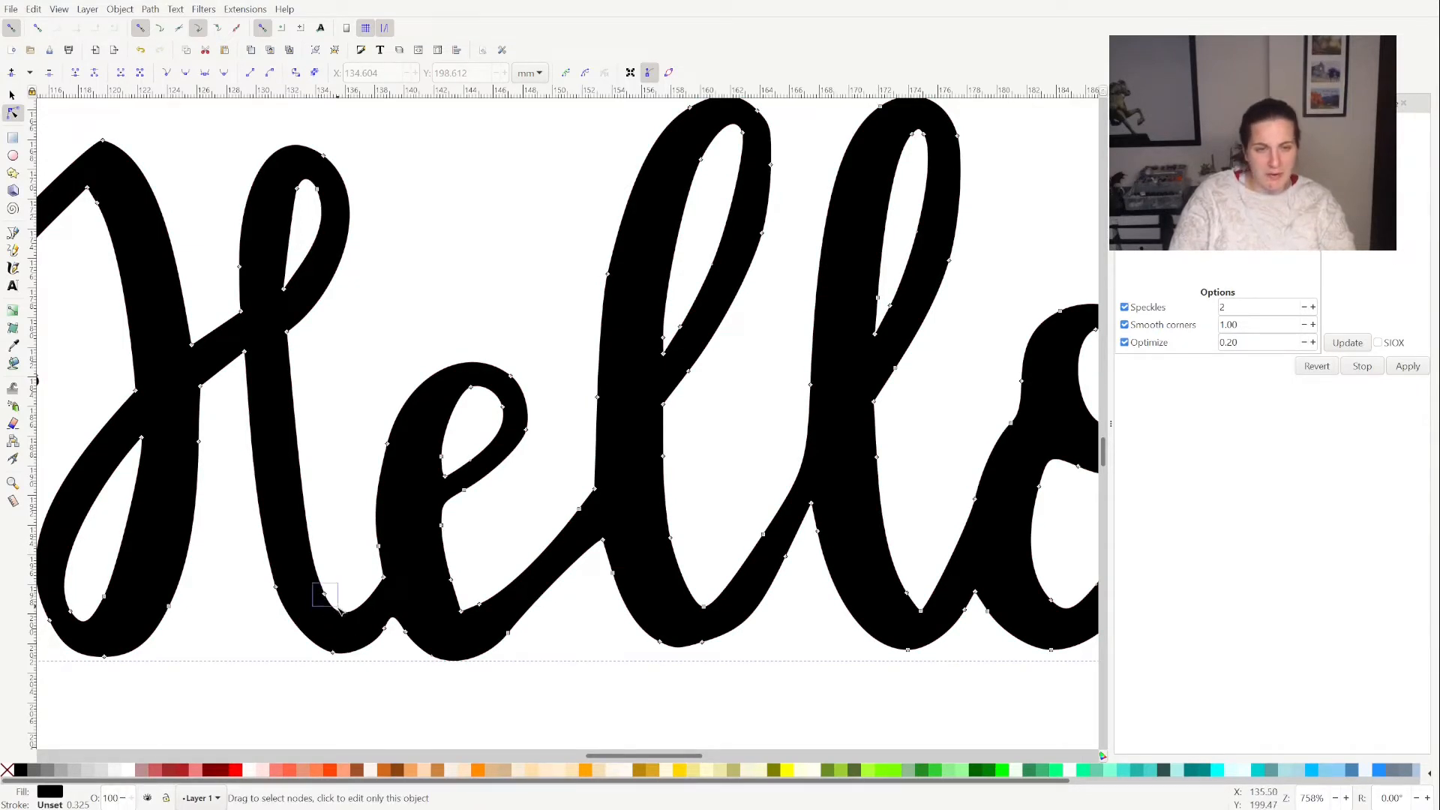
left_click(308, 562)
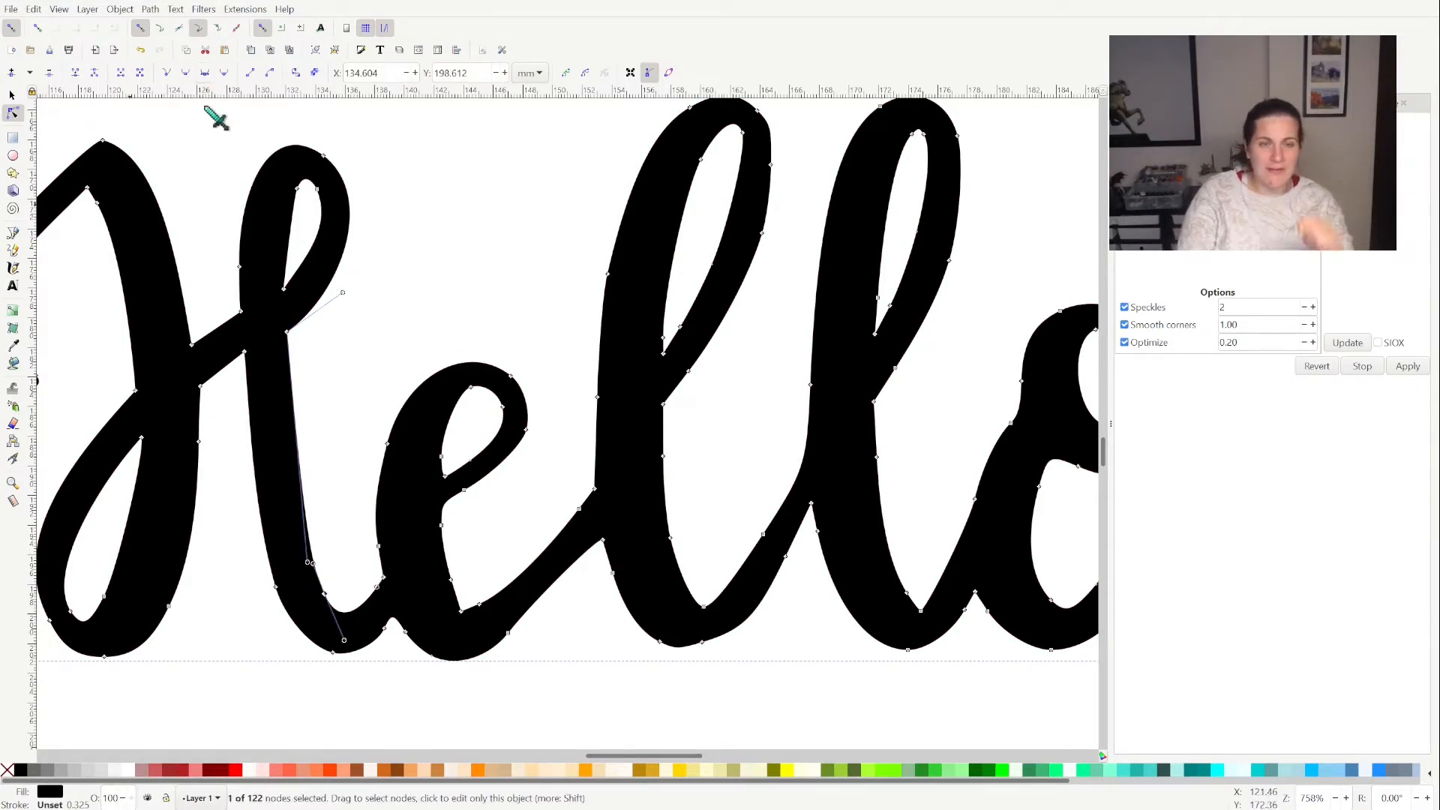
left_click(224, 73)
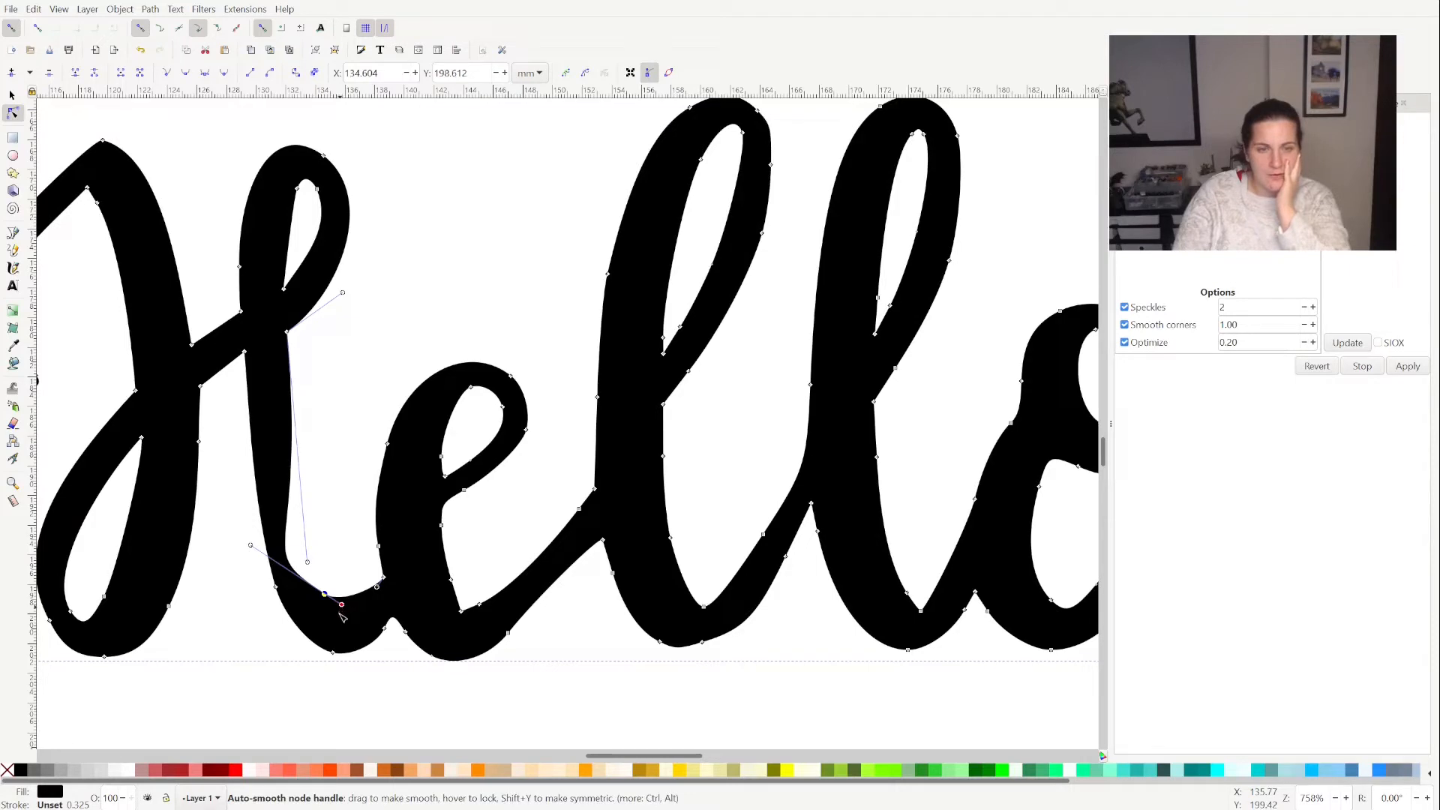
left_click_drag(342, 613, 342, 636)
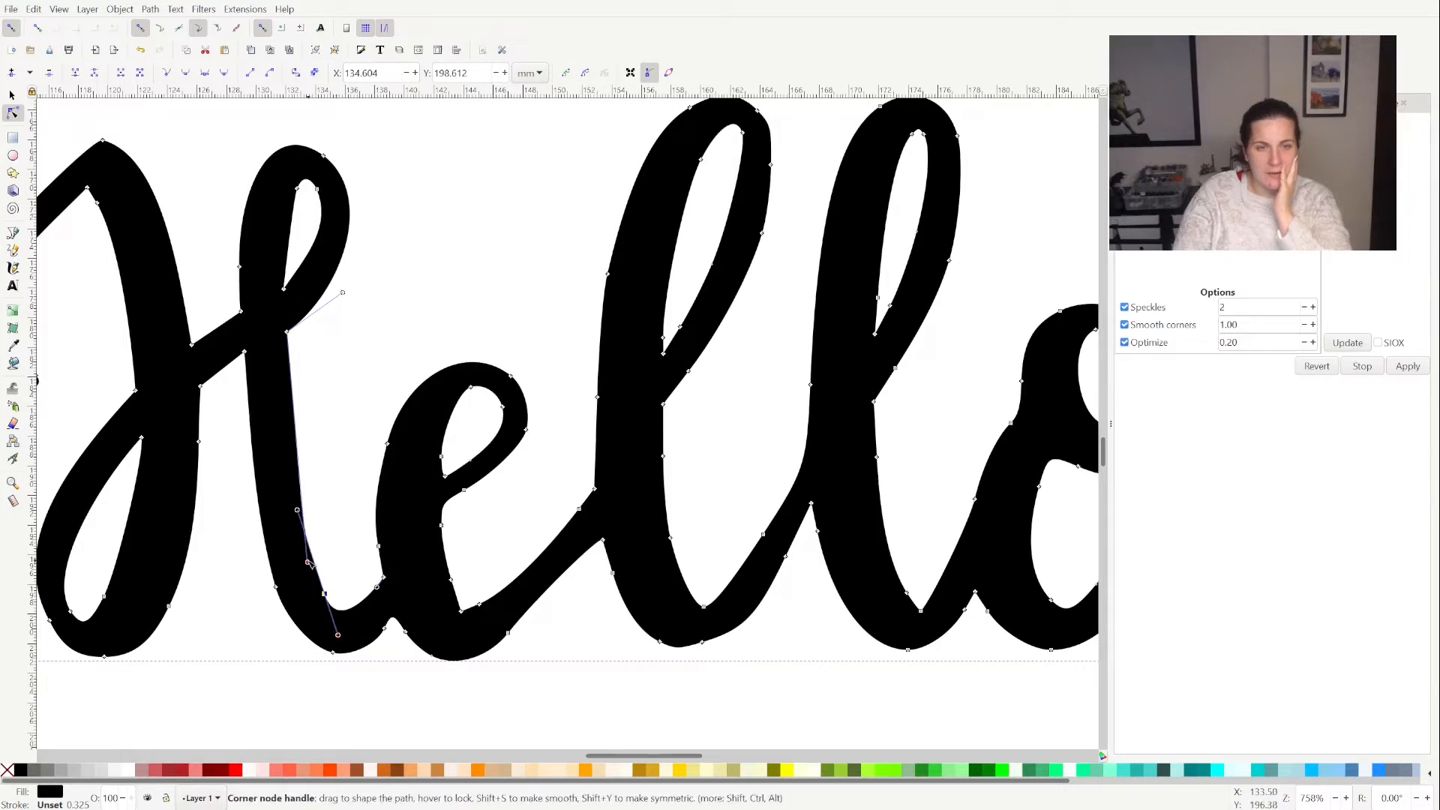
left_click_drag(314, 541, 296, 406)
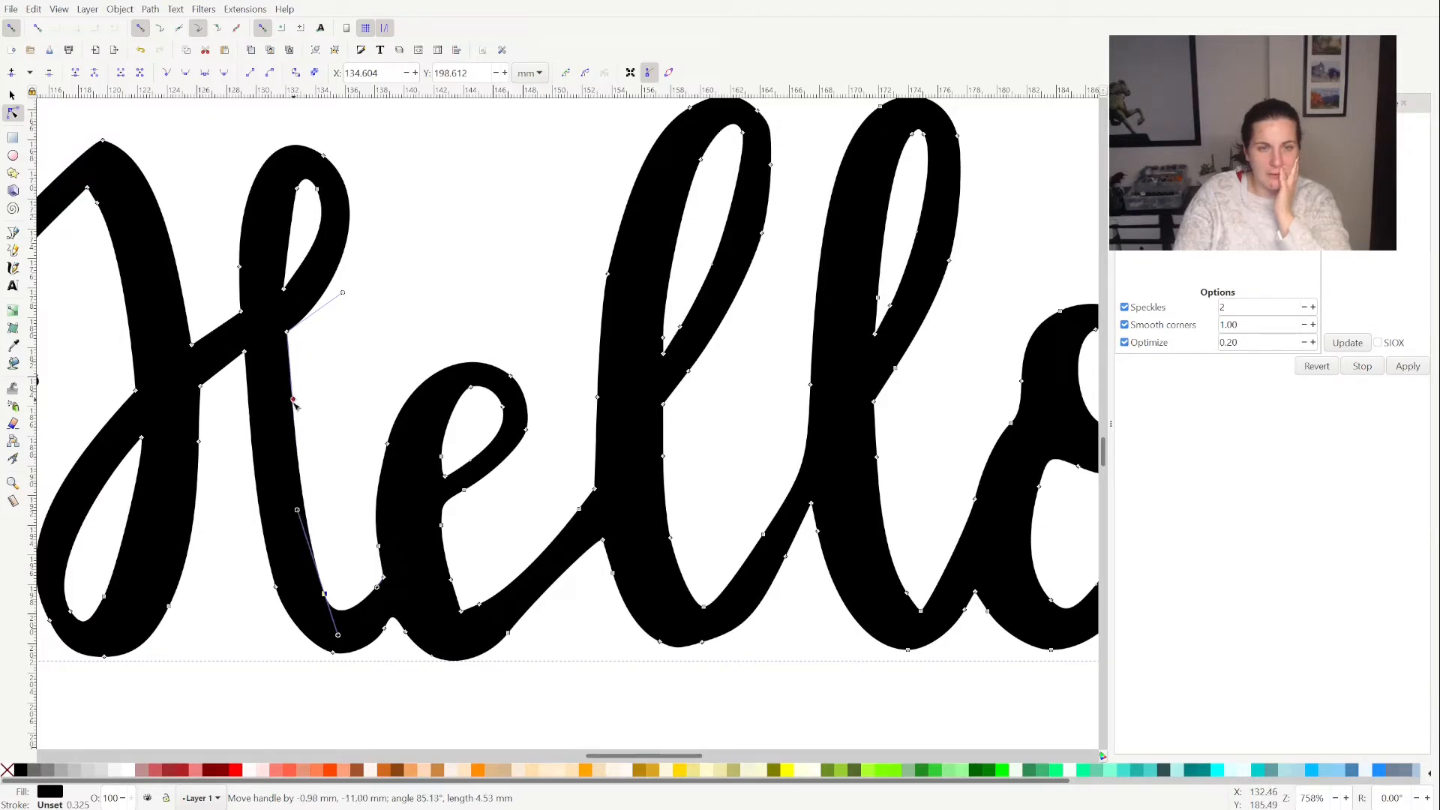
left_click(363, 377)
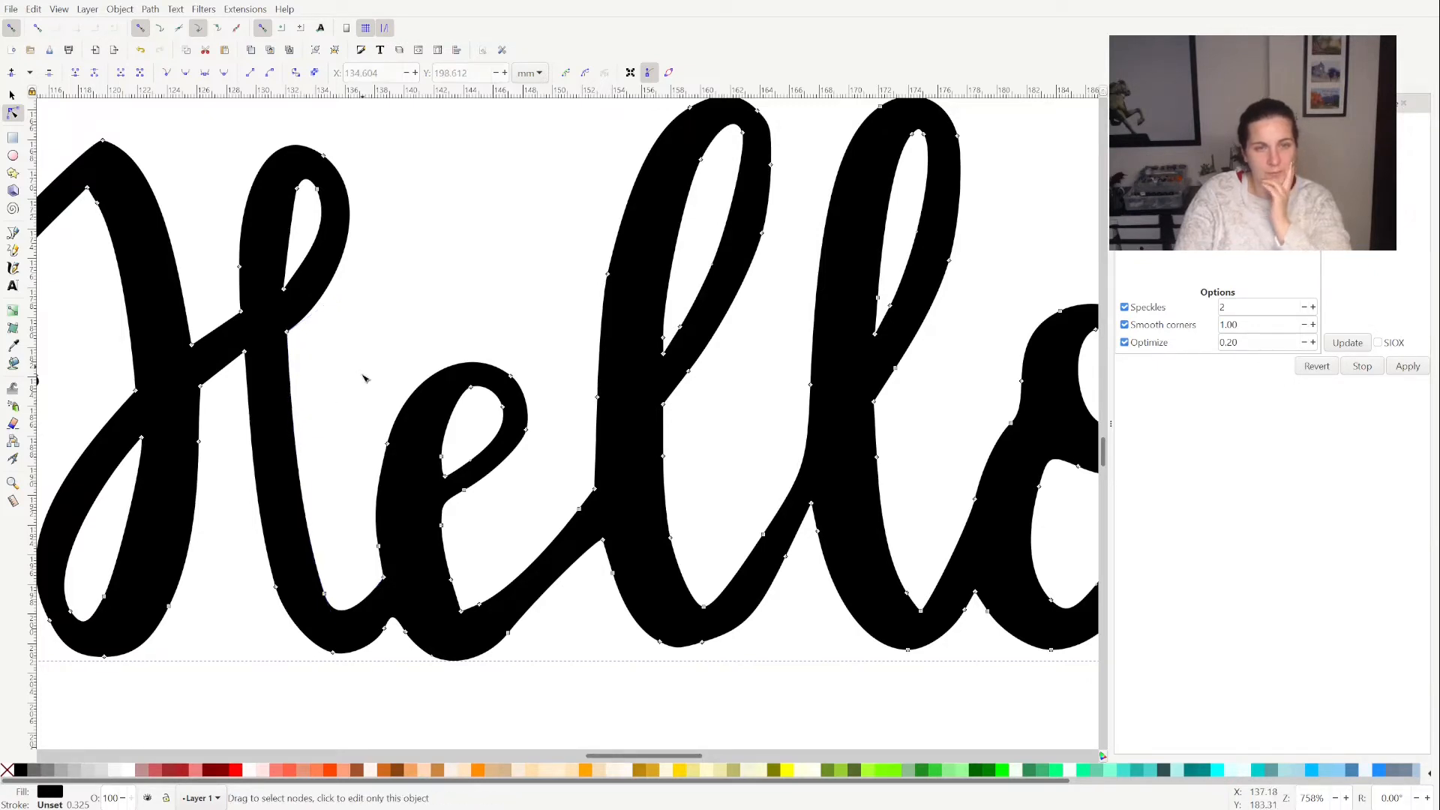
left_click(285, 672)
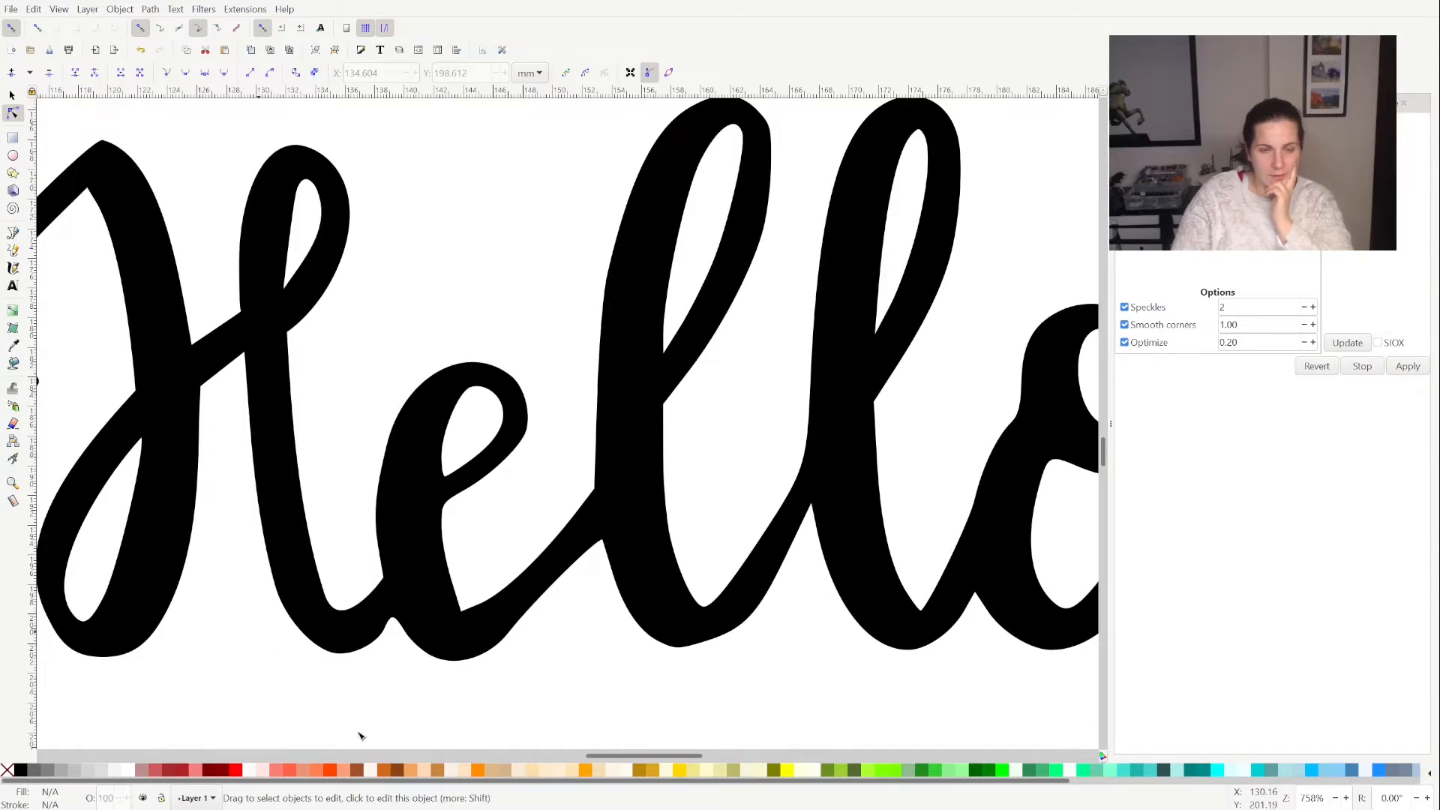
Move the second stem's outer bottom node to about X 134.64, Y 203.14 mm and the notch node before the e to X 139.15, Y 199.44 mm
left_click(326, 632)
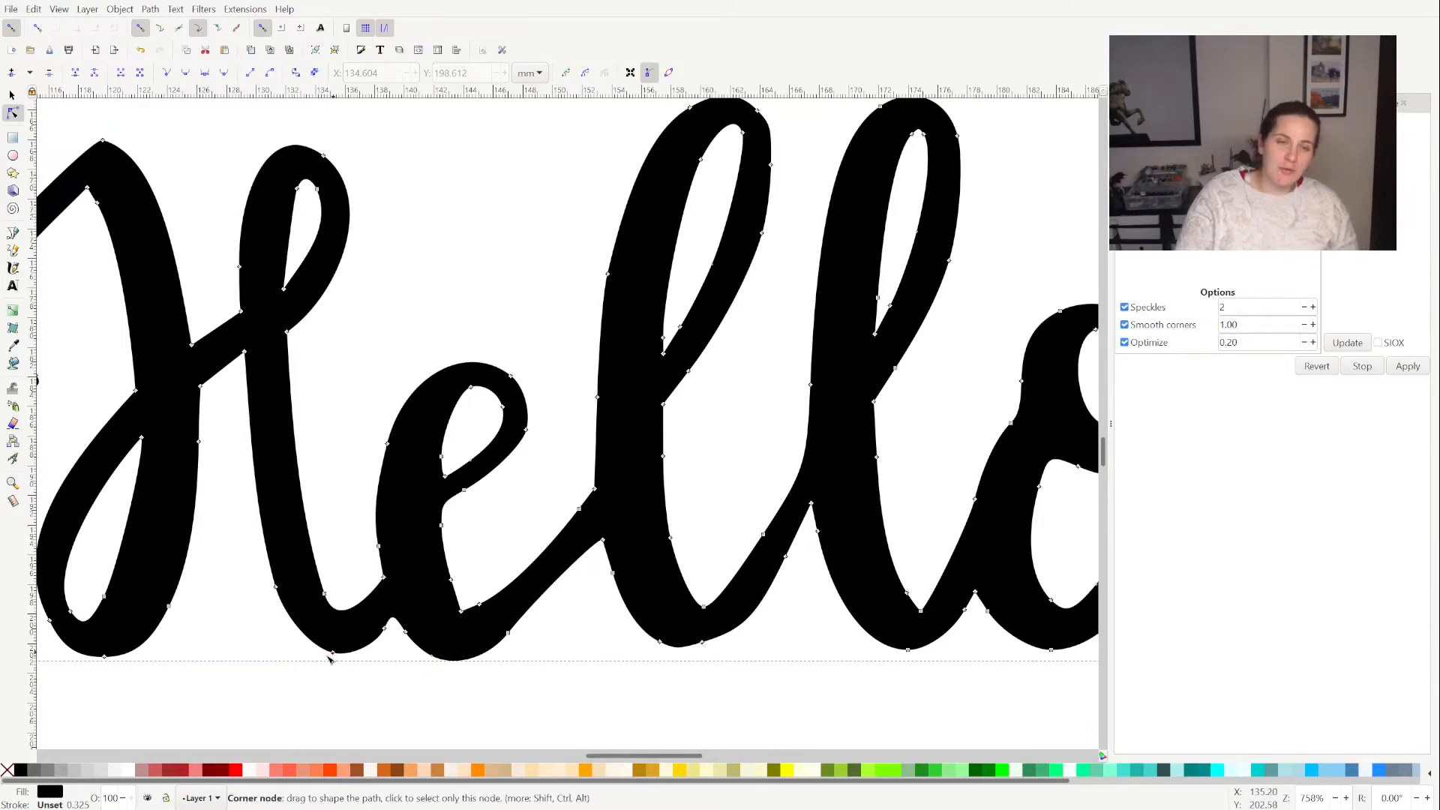
mouse_move(328, 656)
left_mouse_down()
mouse_move(295, 652)
mouse_move(354, 668)
left_mouse_up()
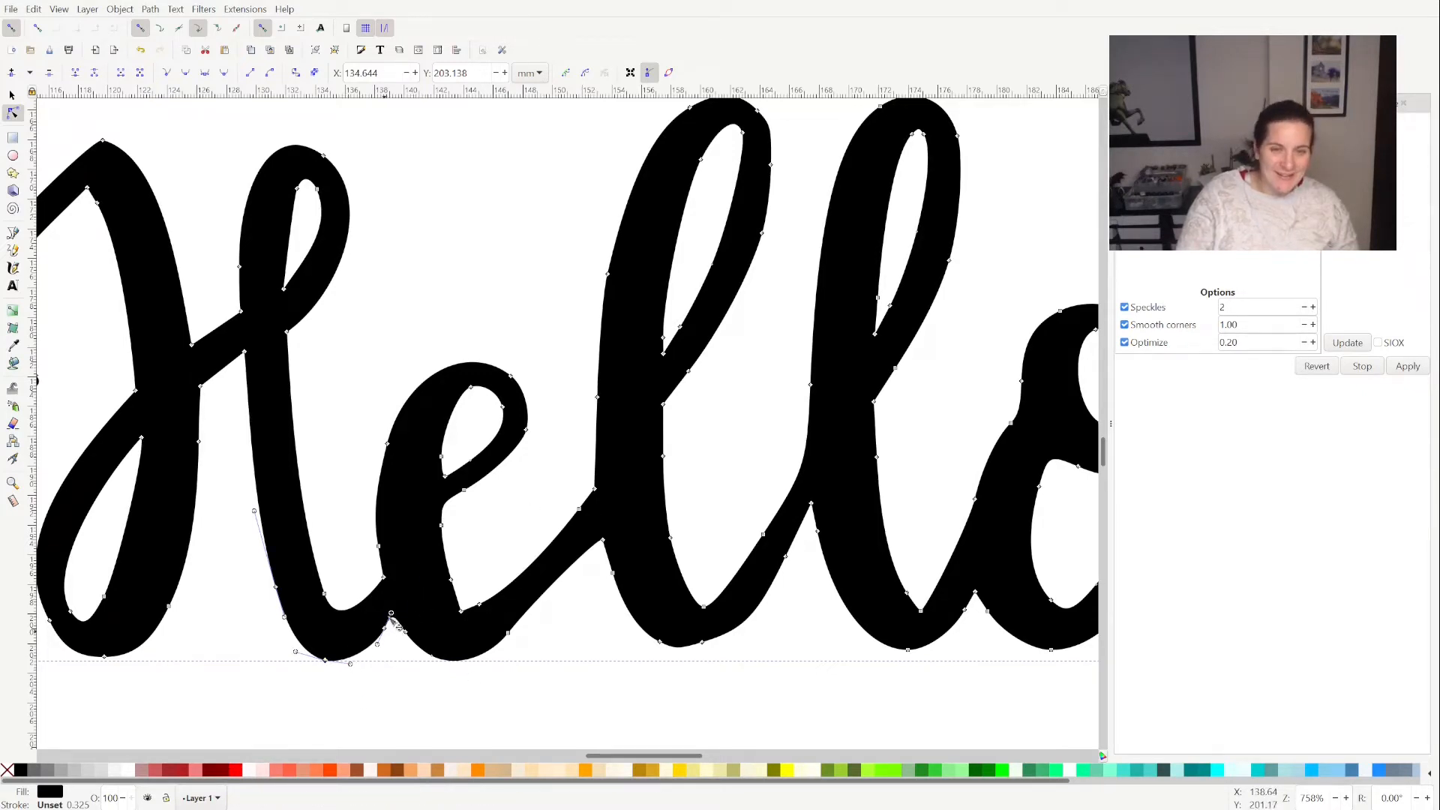
key("ctrl+z")
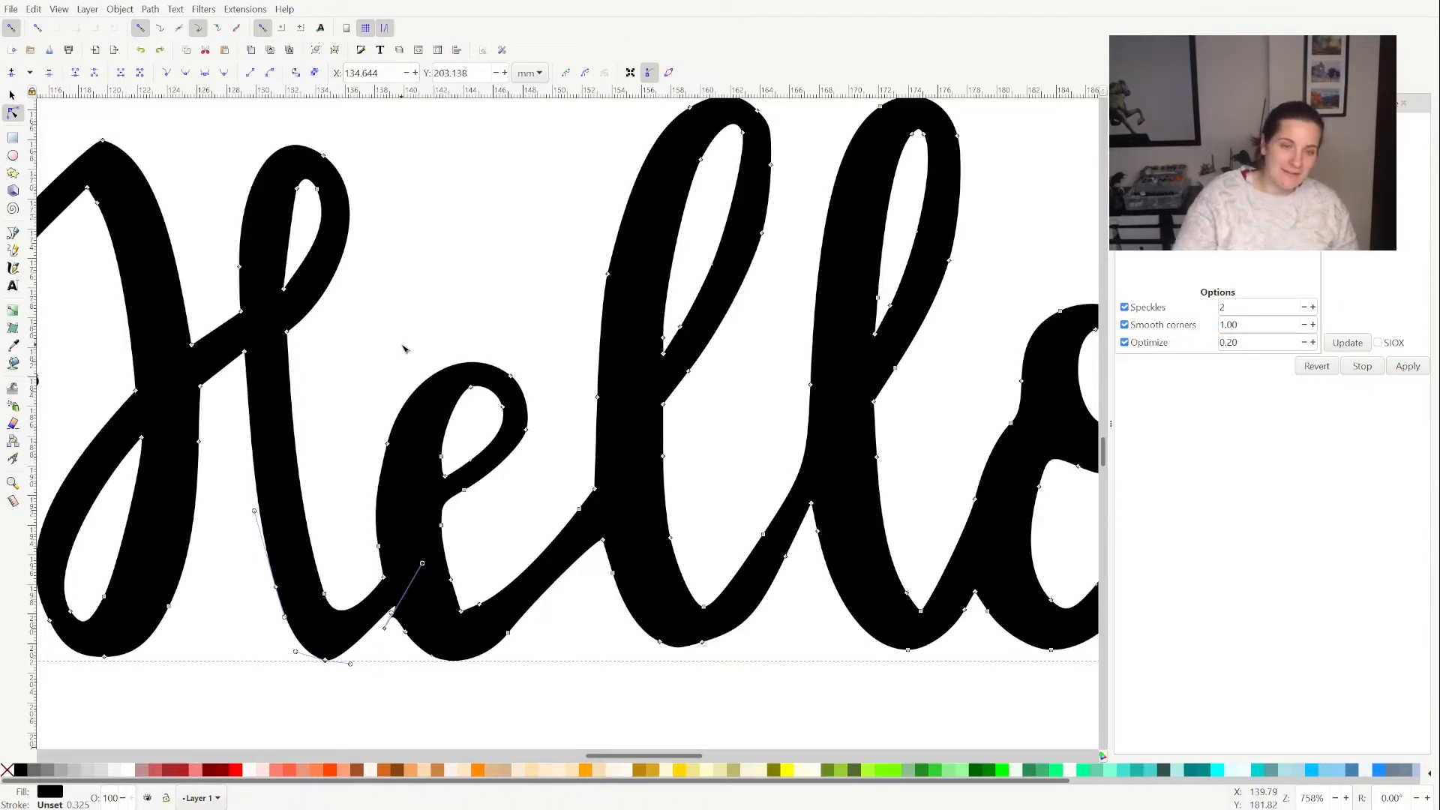
key("ctrl+z")
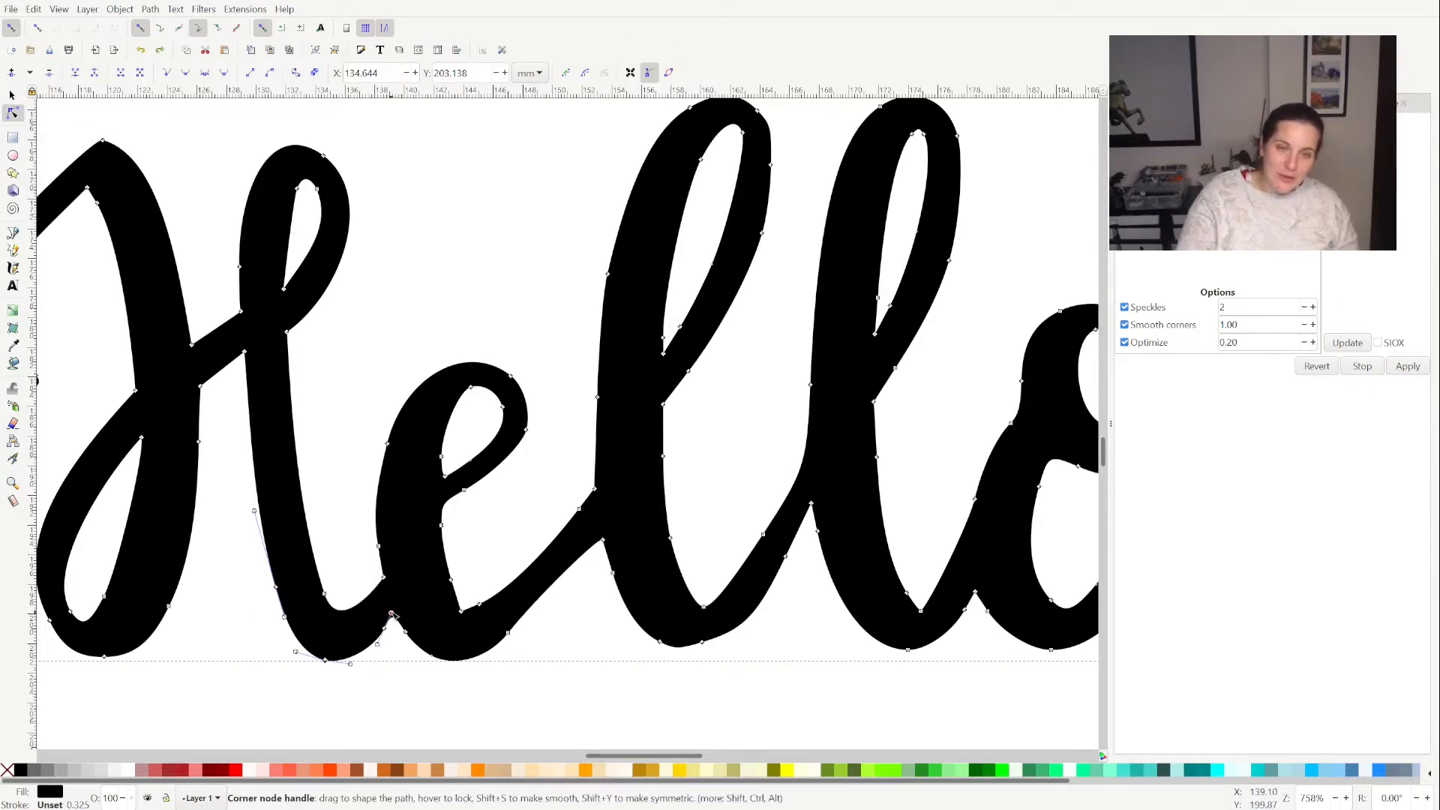
mouse_move(384, 622)
left_mouse_down()
mouse_move(396, 606)
mouse_move(379, 642)
left_mouse_up()
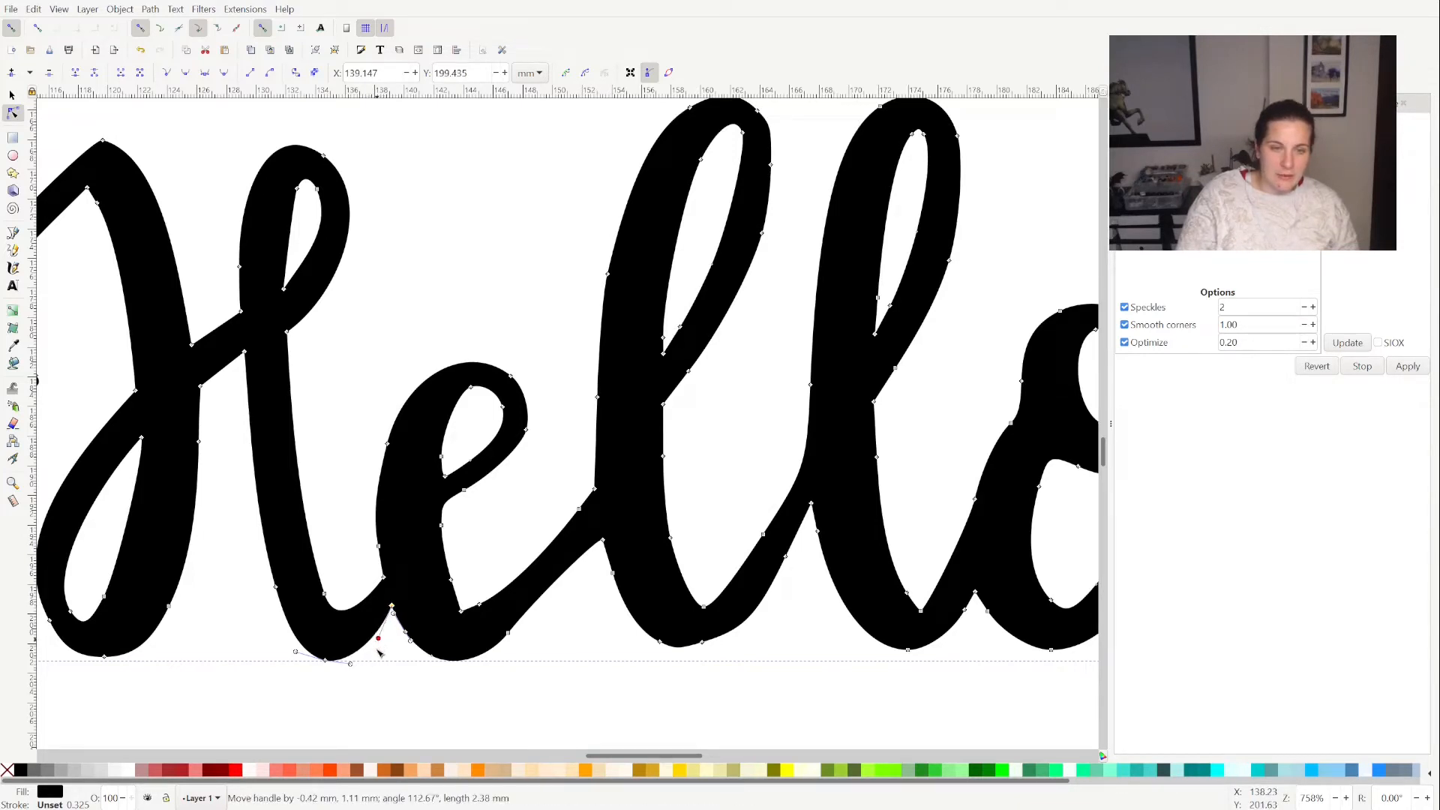
left_click(472, 700)
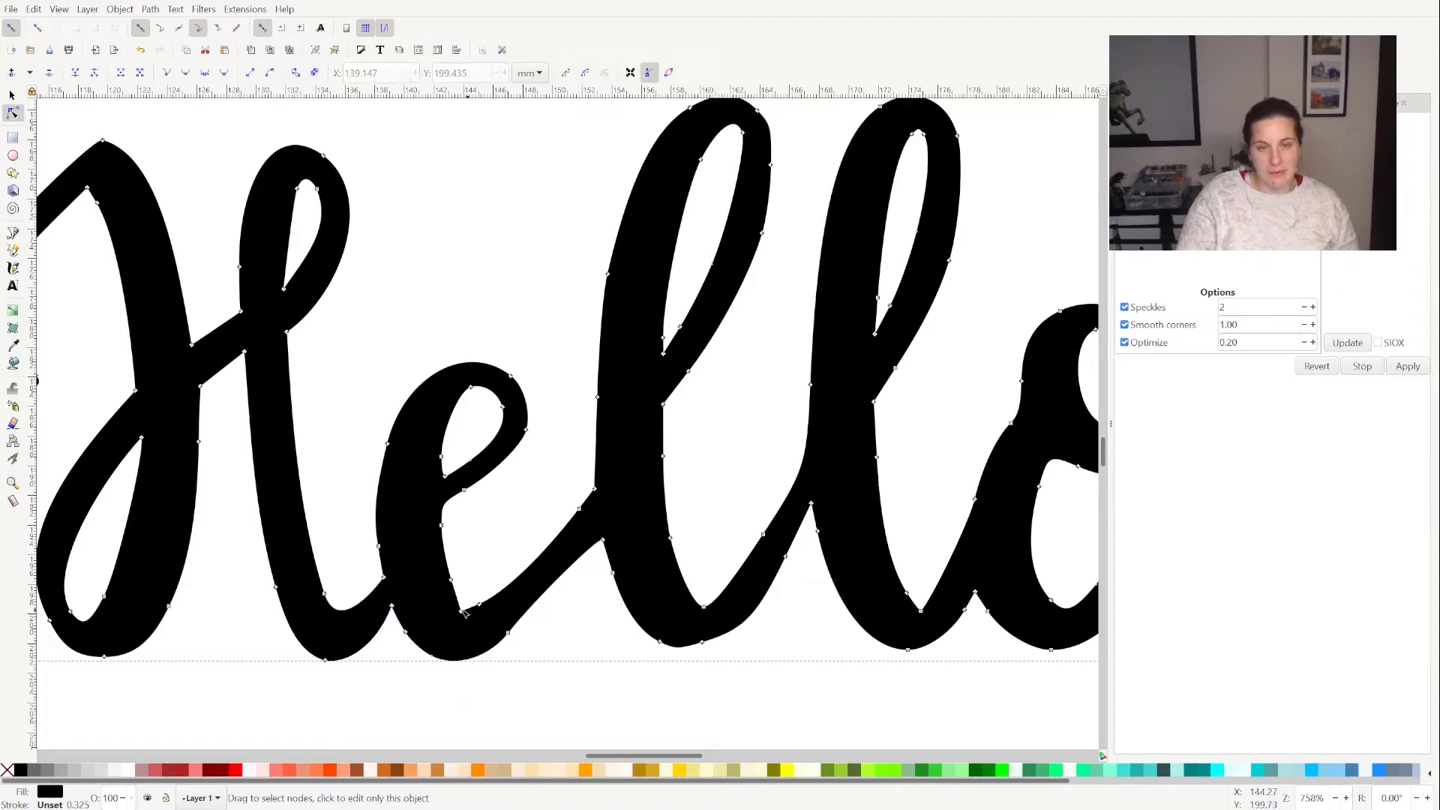
key("Escape")
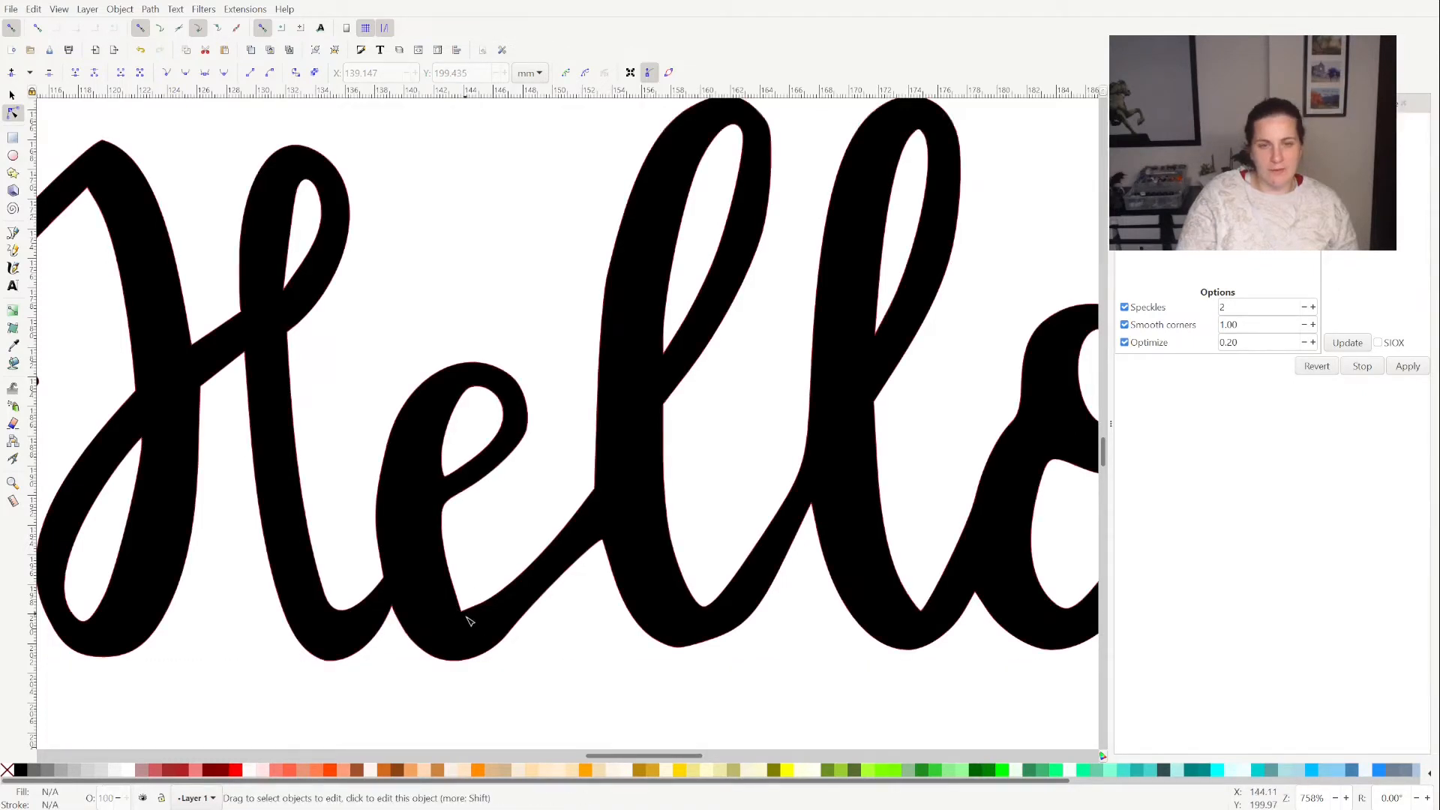
Delete three nodes on the inner edge of the e's exit stroke: the bottom corner, its neighbour, and the one just before the first l
left_click(467, 621)
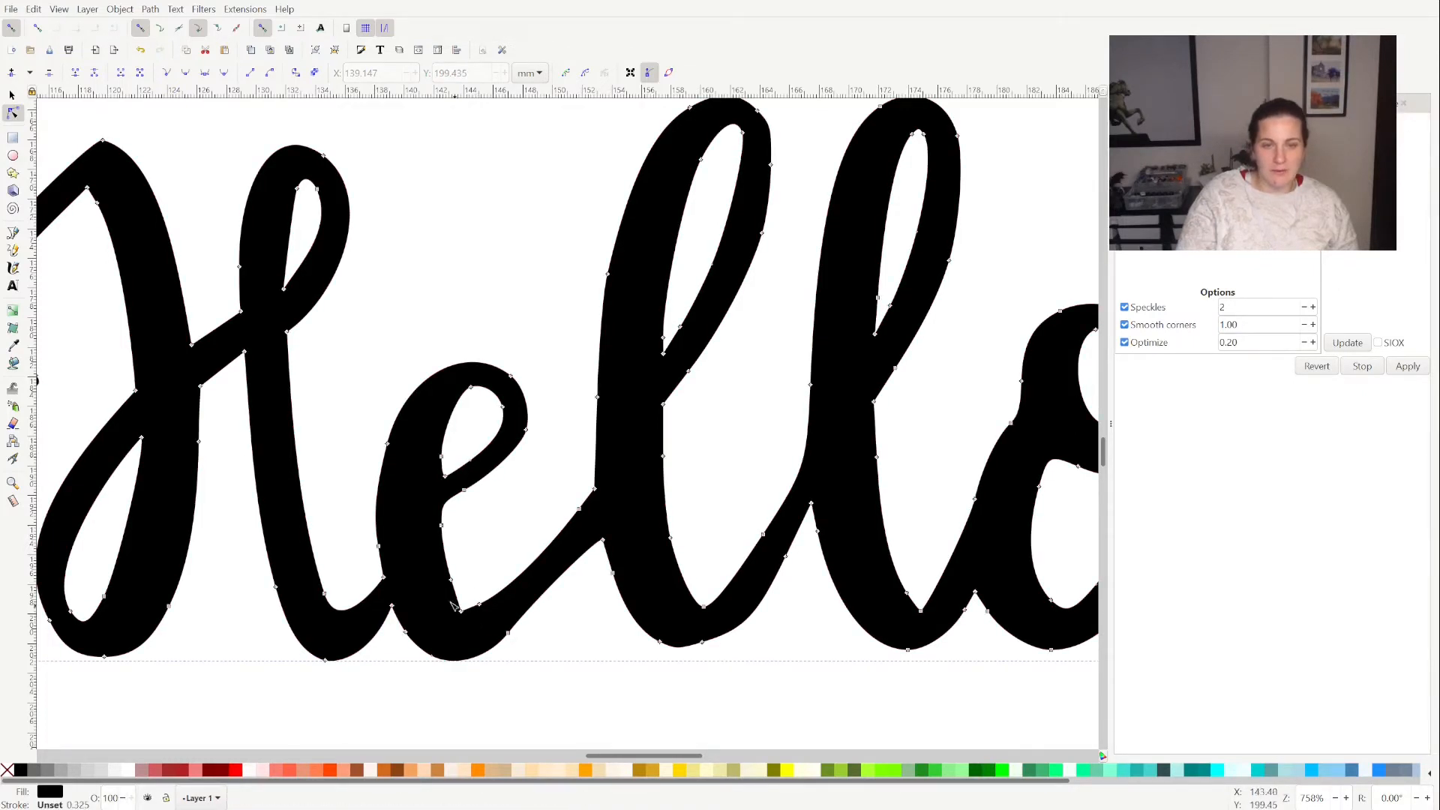
left_click(460, 610)
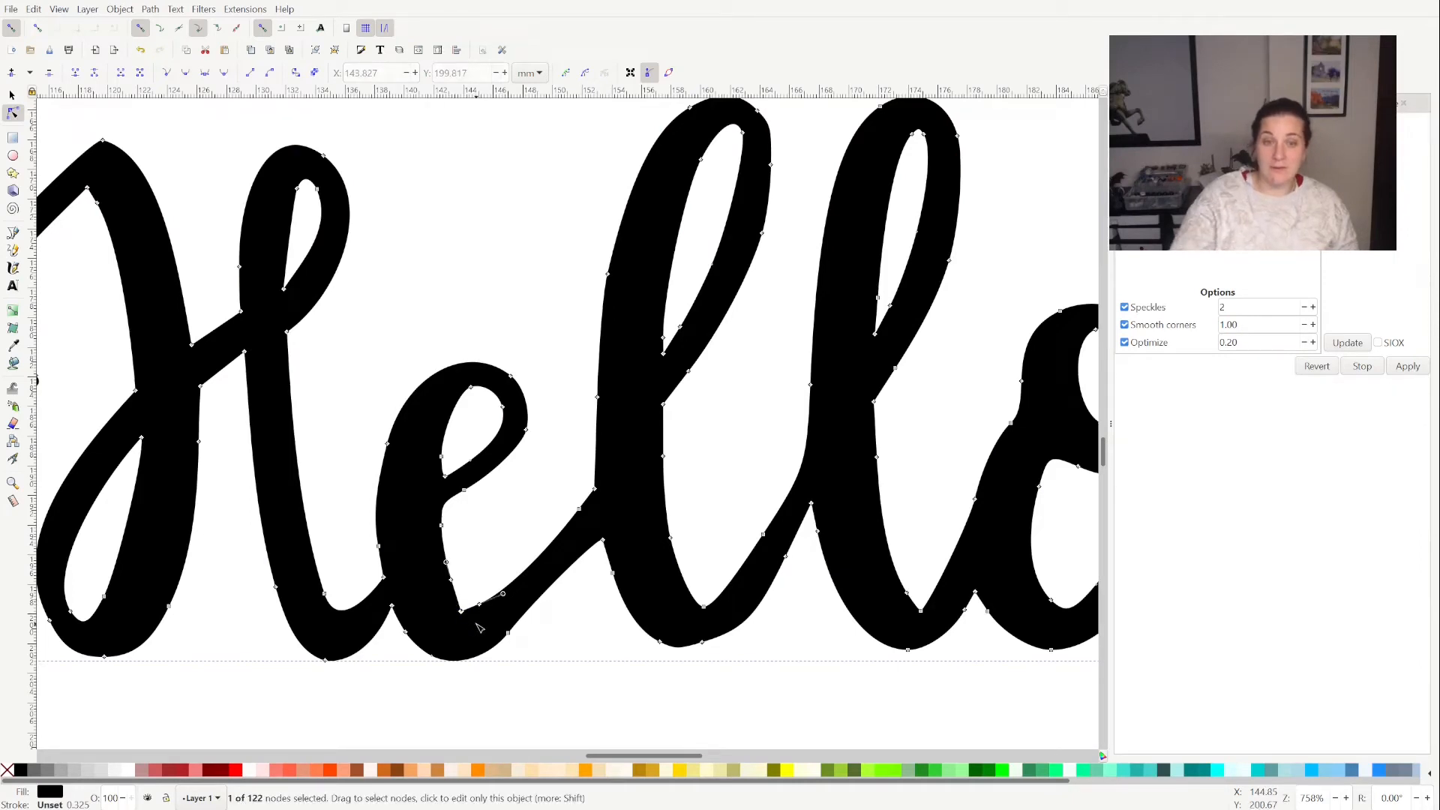
key("Delete")
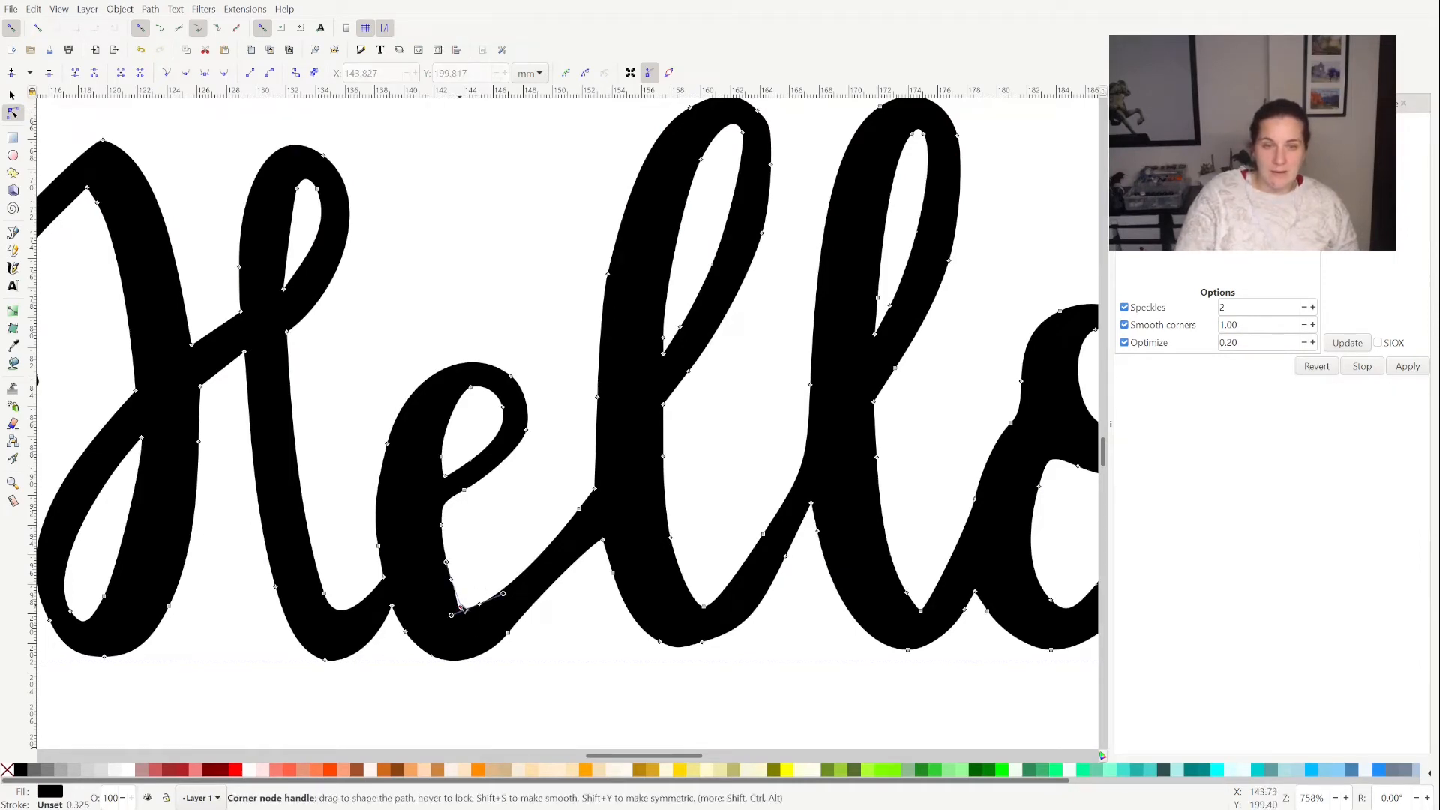
left_click_drag(455, 610, 459, 610)
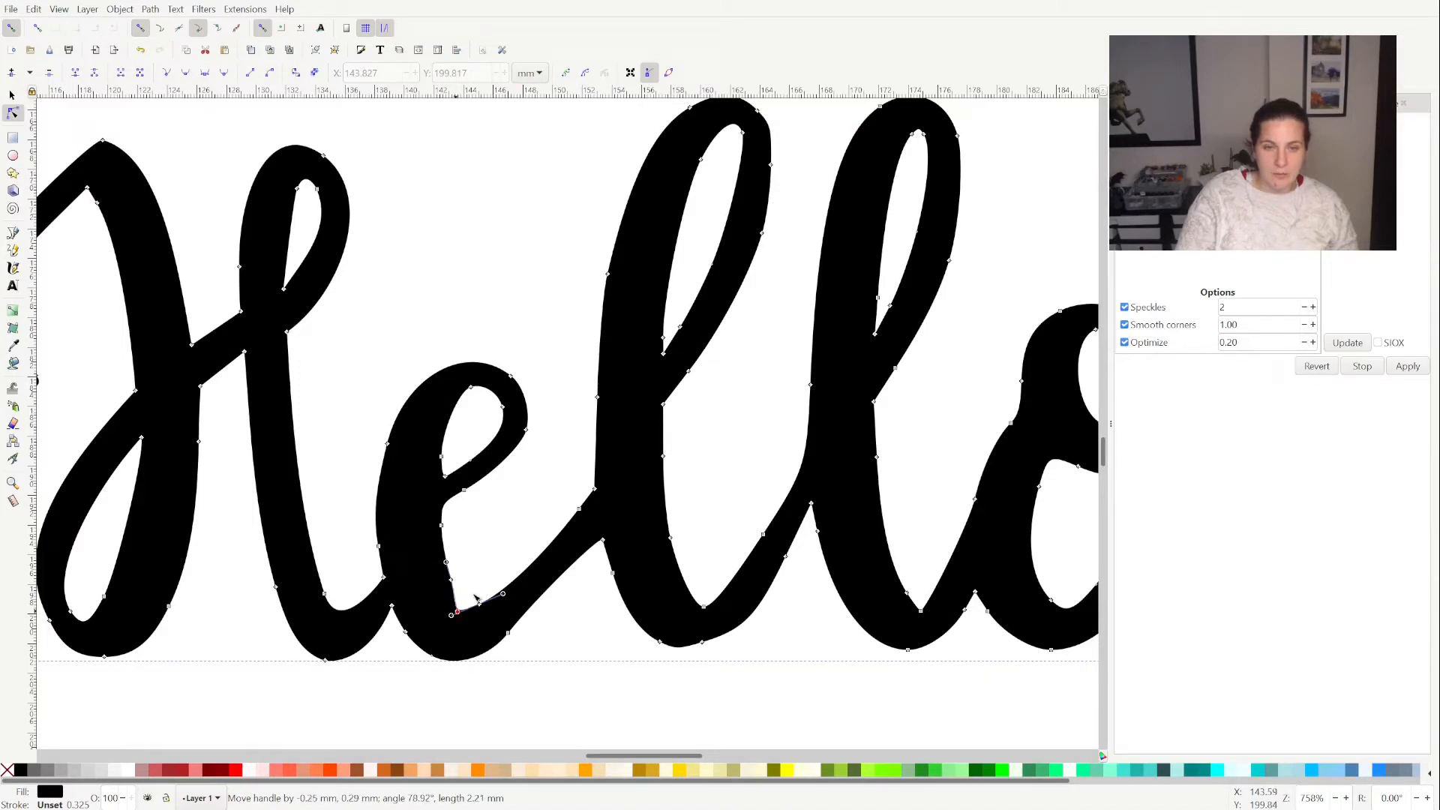
double_click(542, 556)
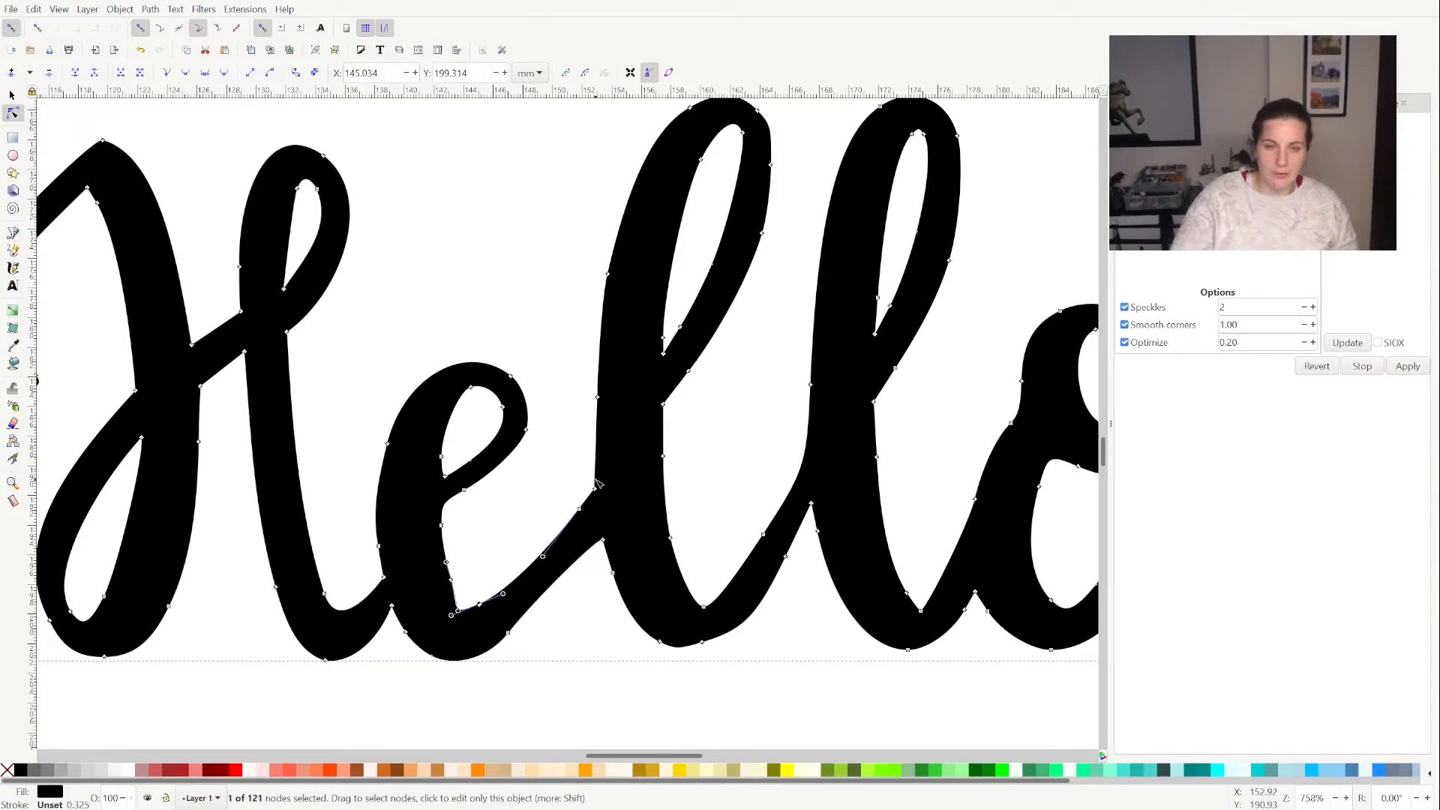
key("Delete")
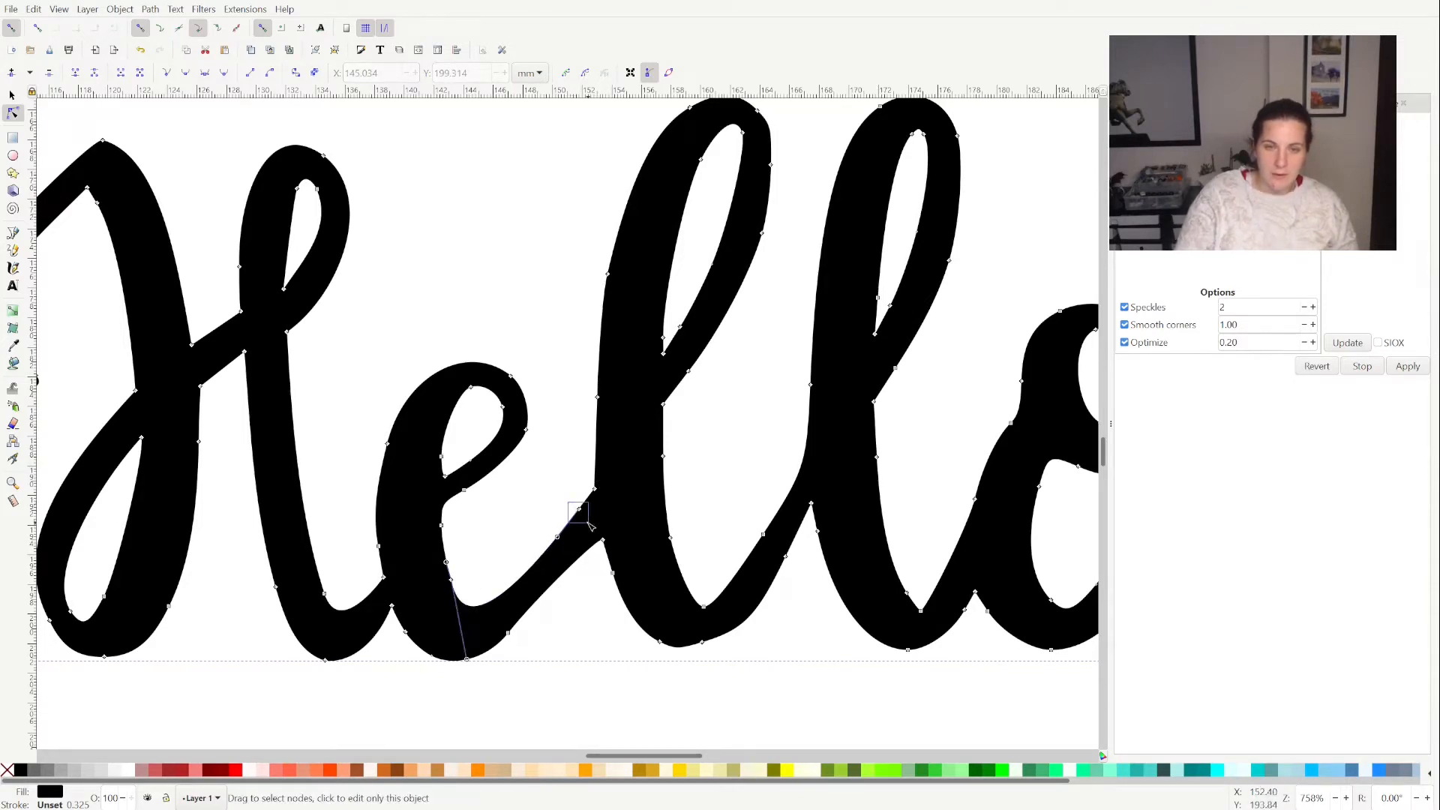
left_click_drag(588, 523, 590, 524)
key("Delete")
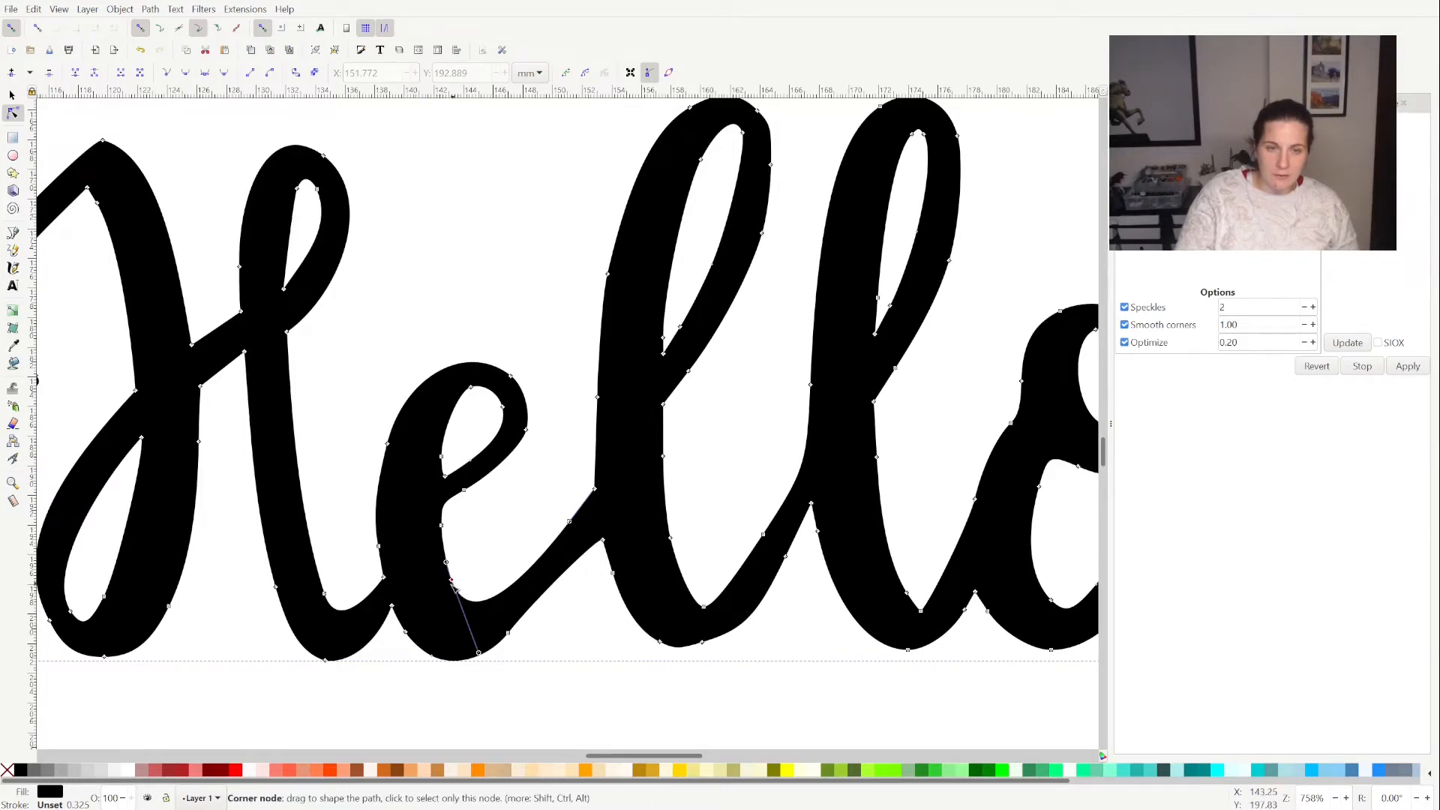
Round the bottom of the e by moving its inner node to about X 142.79, Y 197.98 mm and deleting the outer node where the exit stroke starts
left_click_drag(450, 582, 446, 588)
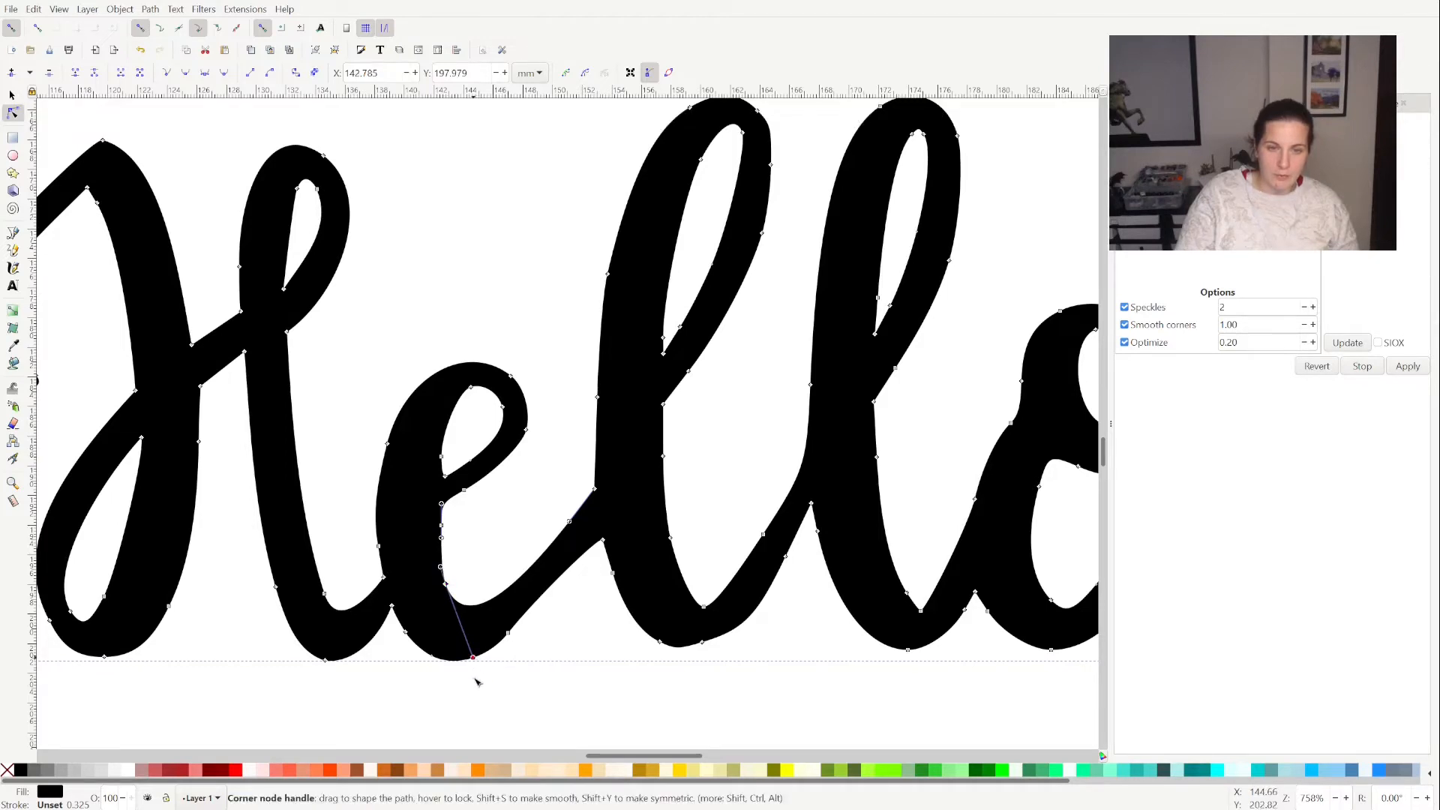
mouse_move(476, 679)
left_mouse_down()
mouse_move(519, 679)
mouse_move(527, 656)
left_mouse_up()
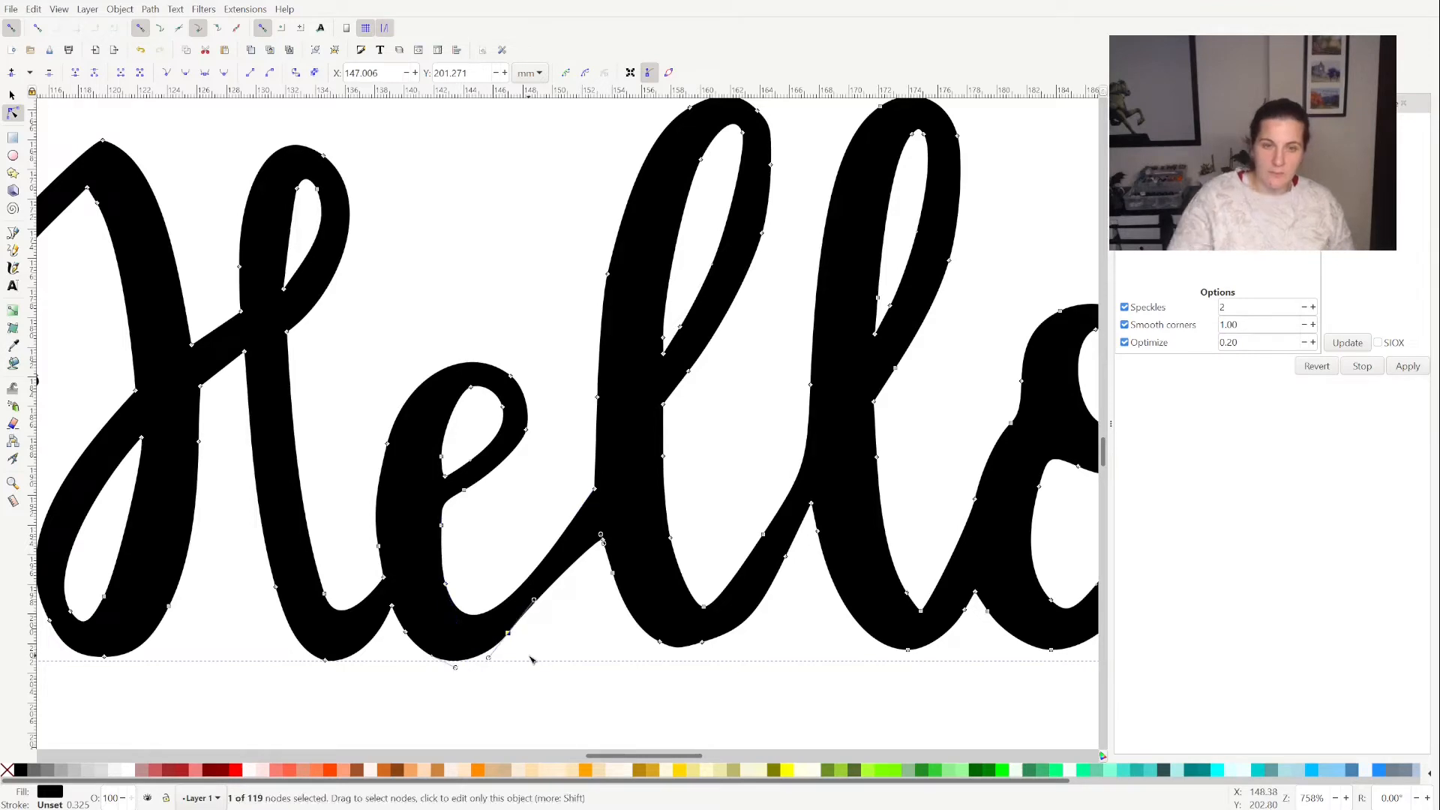
key("Delete")
left_click_drag(553, 564, 551, 605)
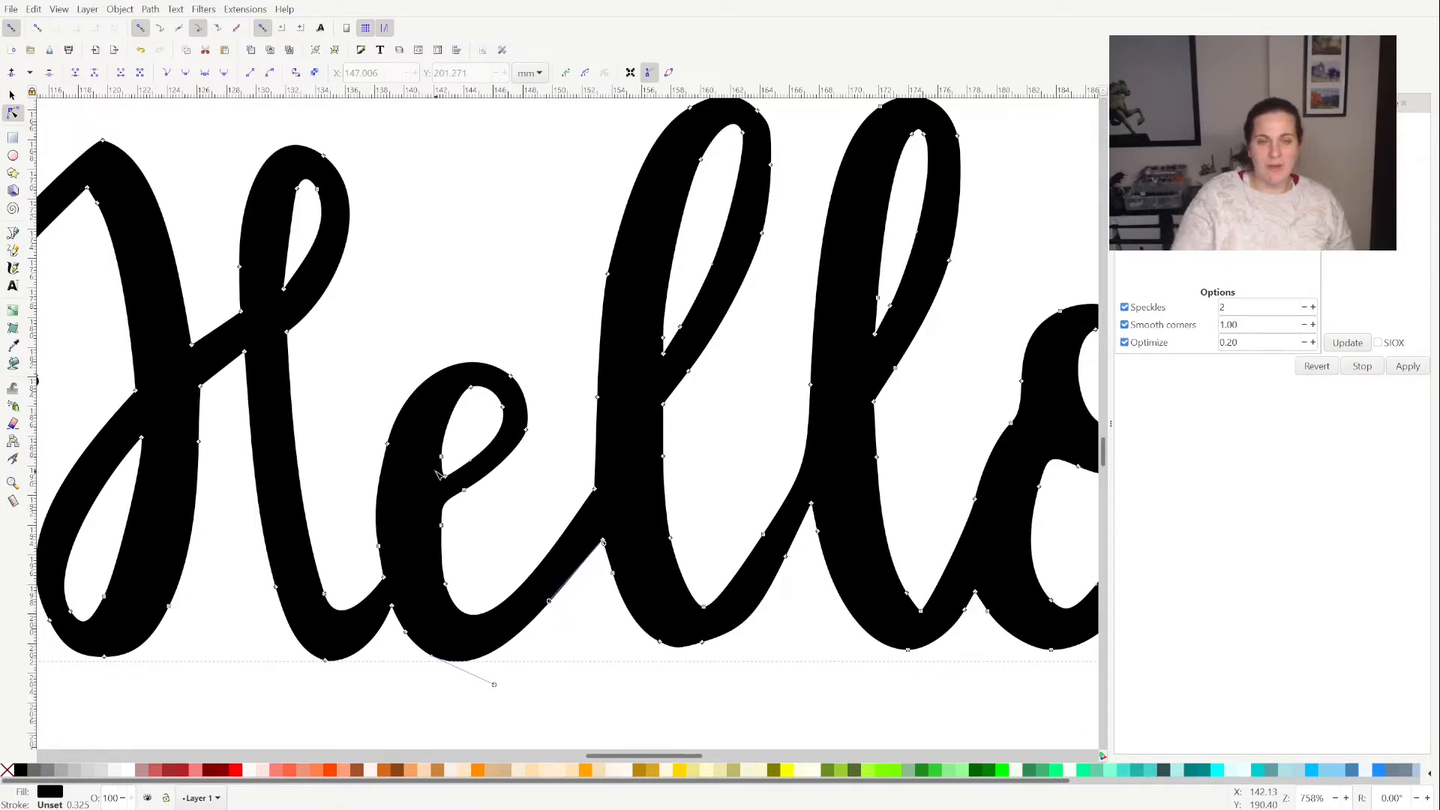
Delete three nodes inside the e's upper counter: two along its lower edge and one on its left side
left_click(474, 457)
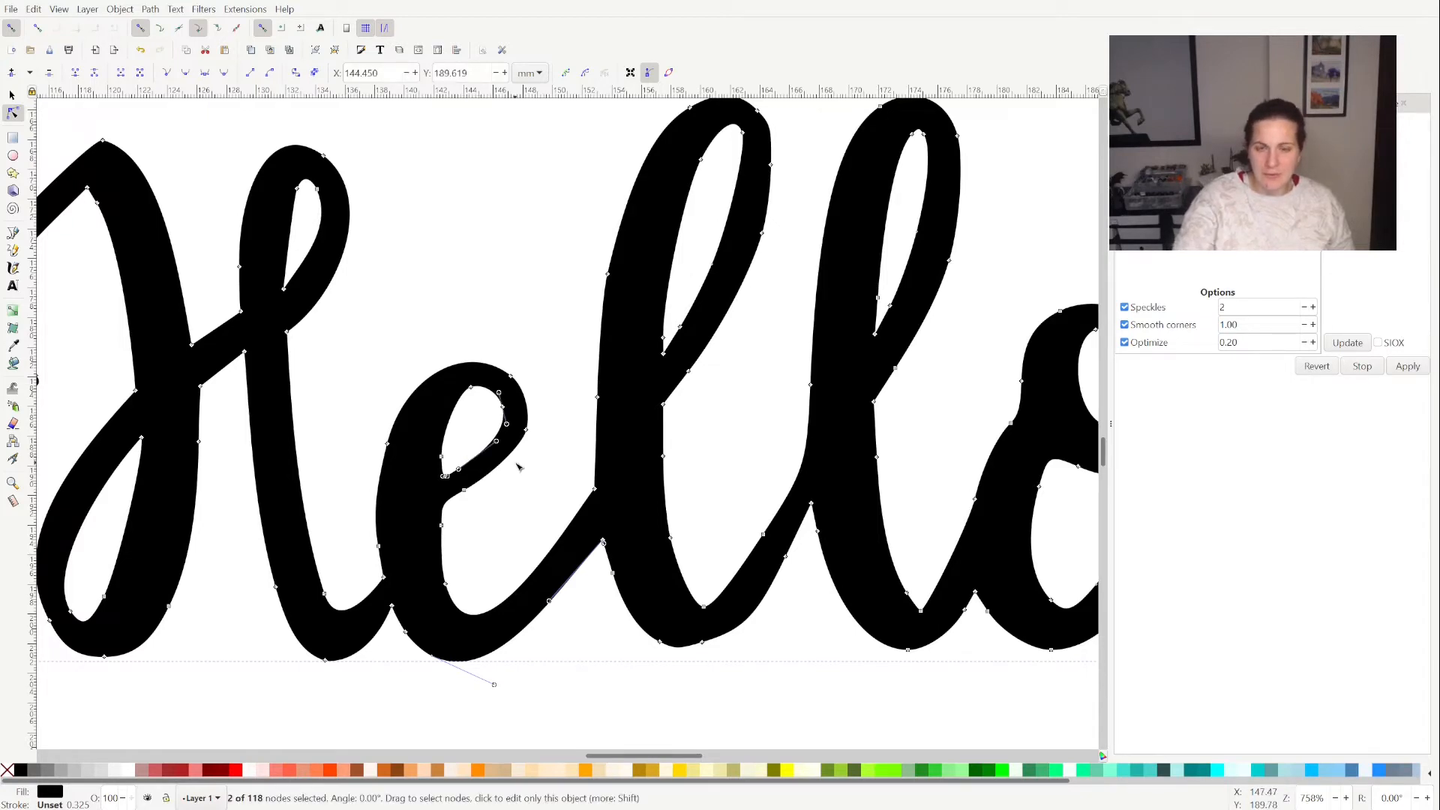
key("Delete")
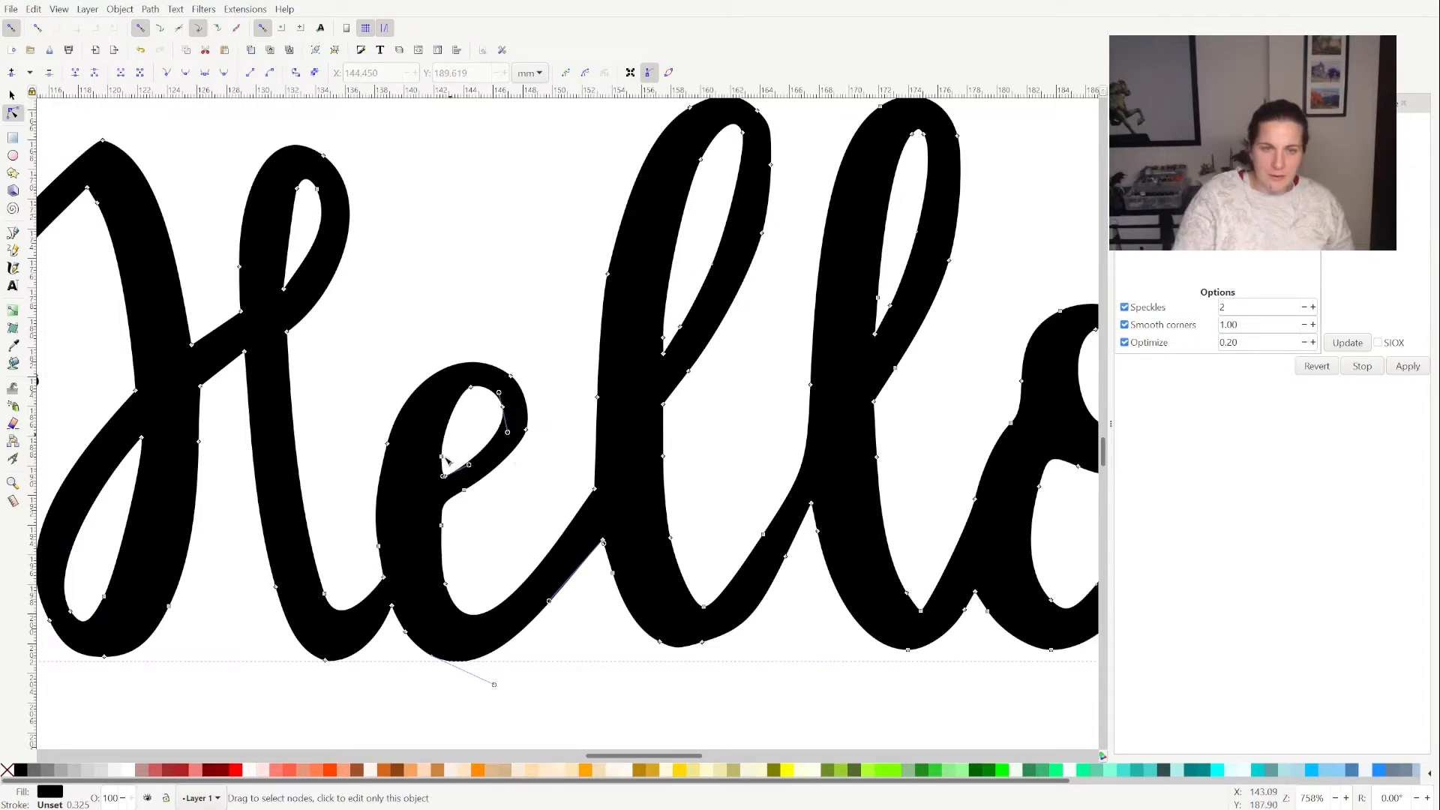
left_click(445, 472)
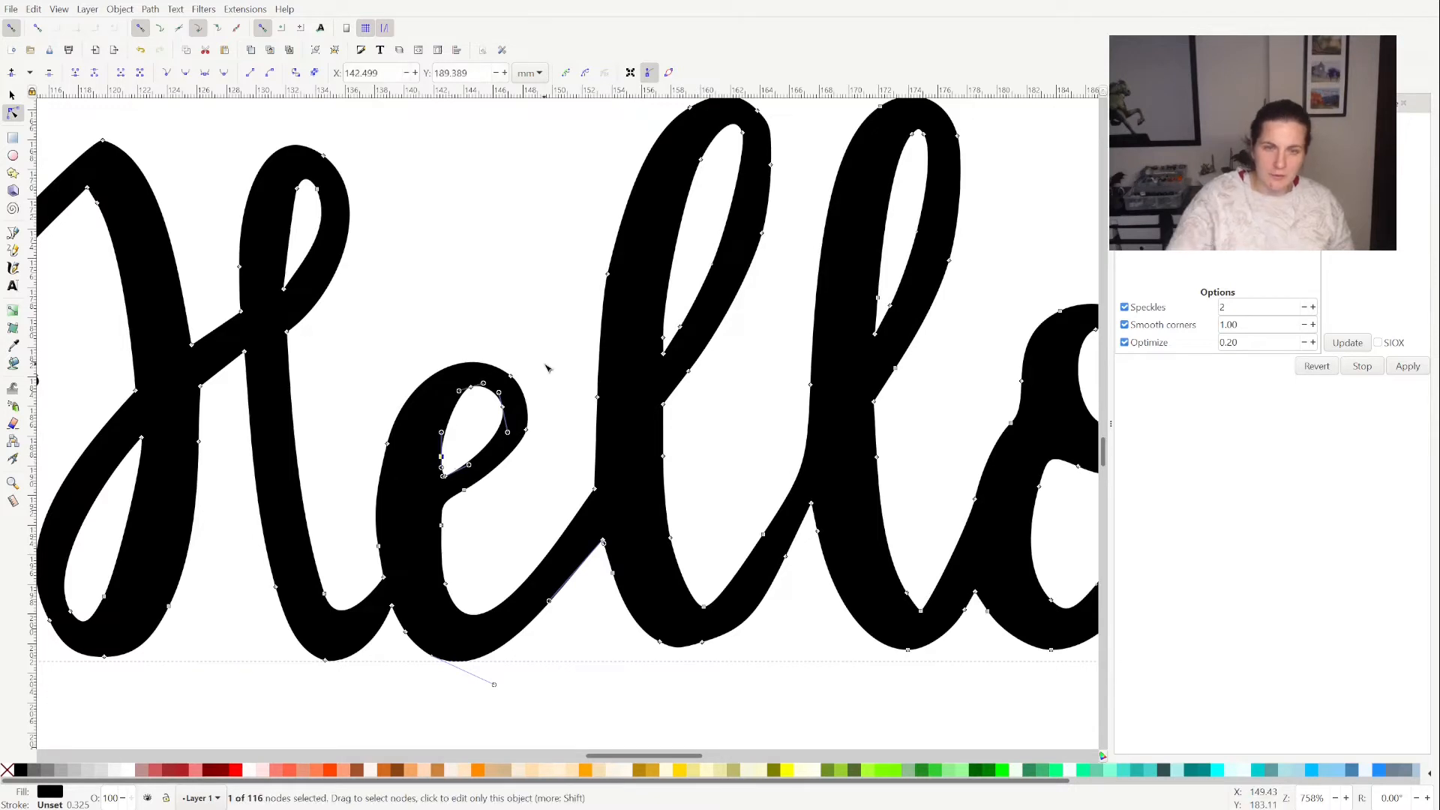
left_click(473, 389)
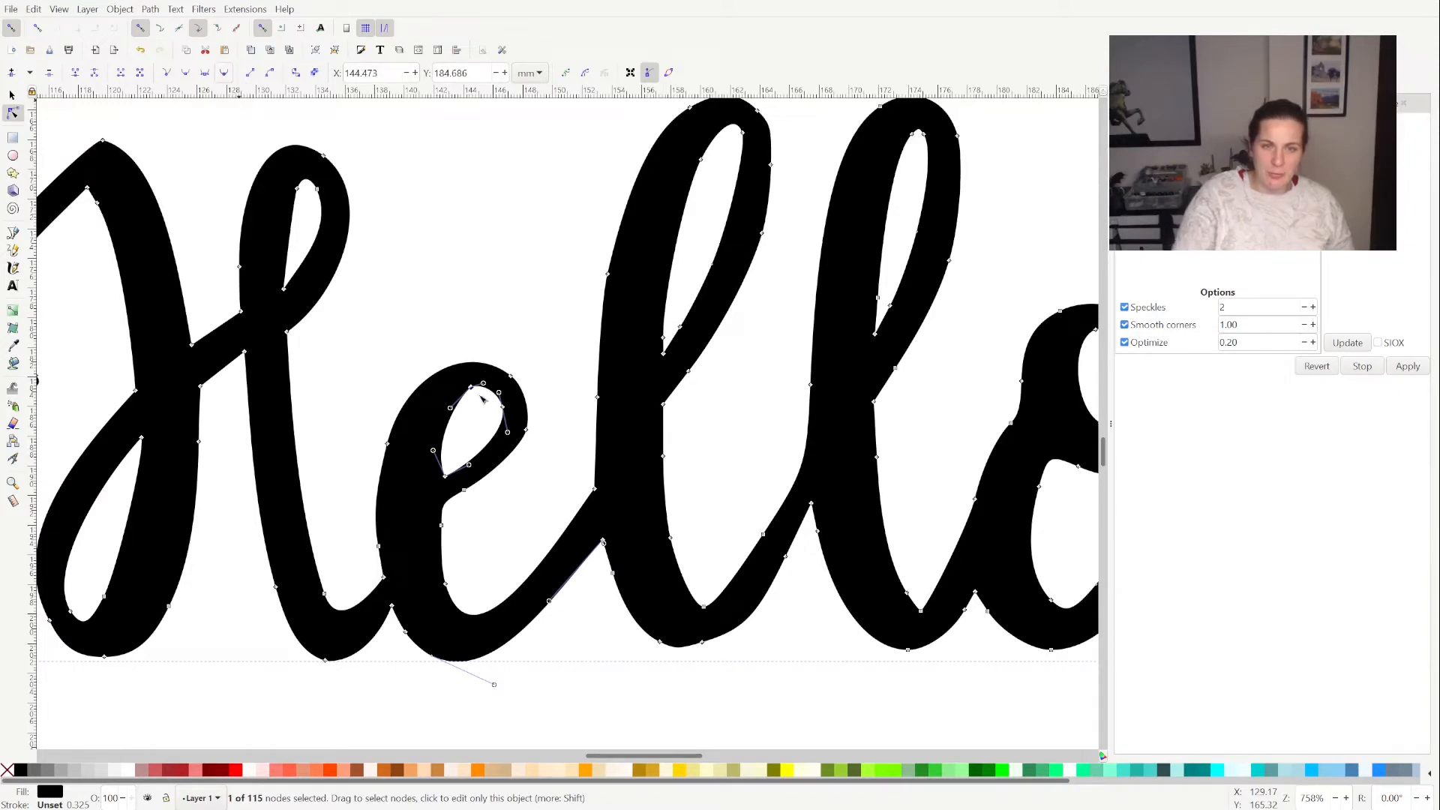
Make the top node of the e's counter auto-smooth and move the counter's lower corner node to about X 142.28, Y 189.31 mm
left_click_drag(465, 394, 457, 387)
left_click(225, 73)
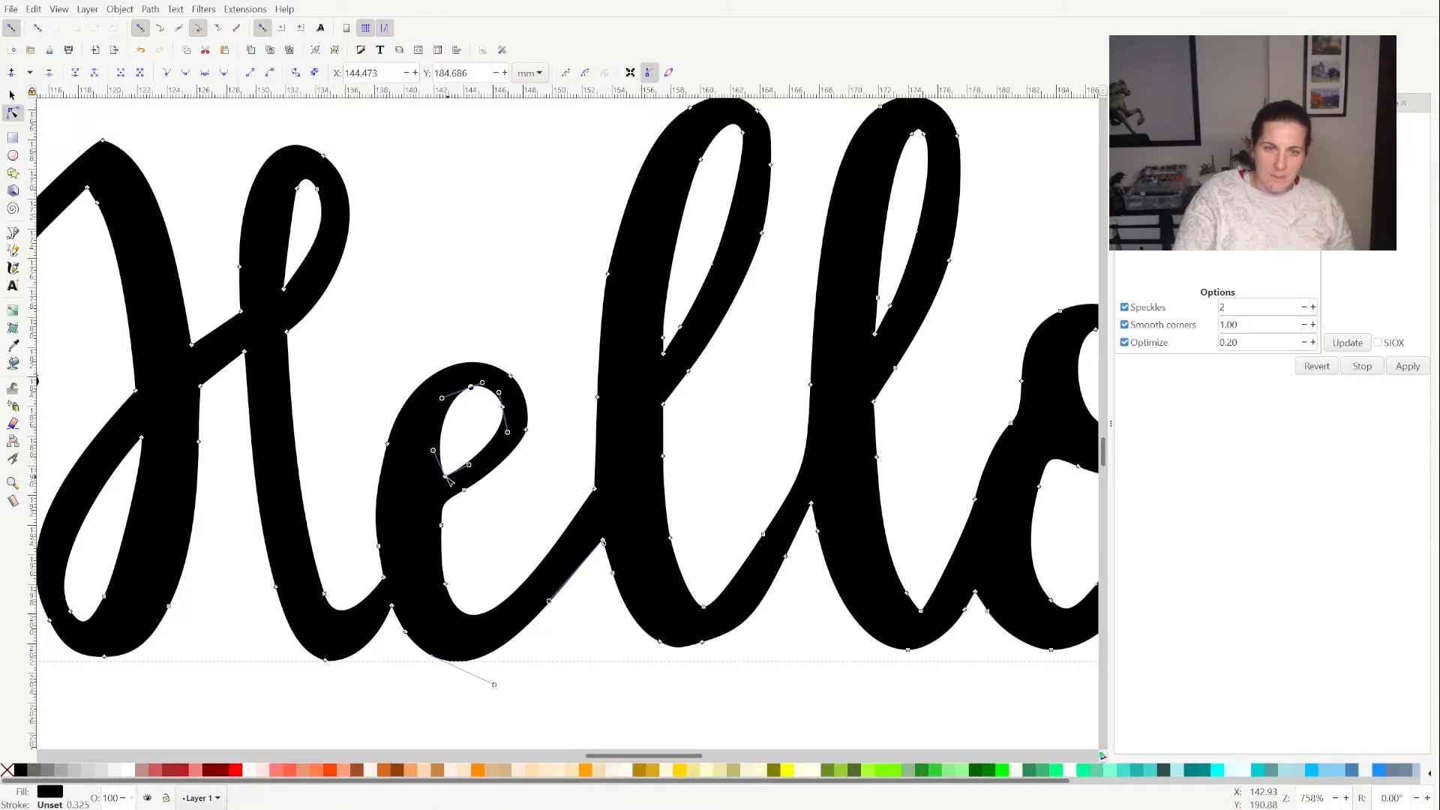
mouse_move(443, 452)
left_mouse_down()
mouse_move(446, 478)
mouse_move(437, 455)
left_mouse_up()
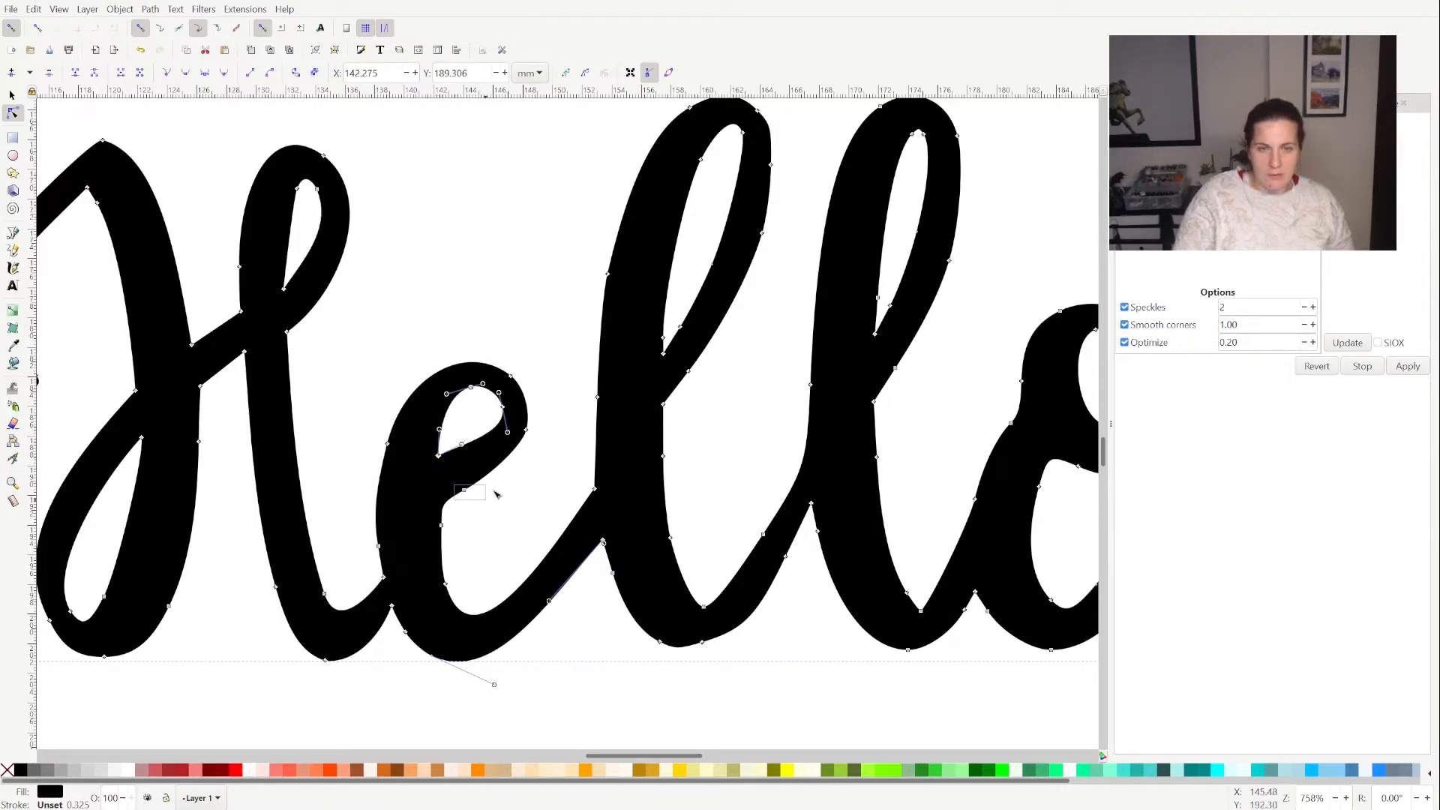
Delete the node on the underside of the e's loop and move the junction corner below the counter to about X 142.23, Y 191.92 mm
key("Escape")
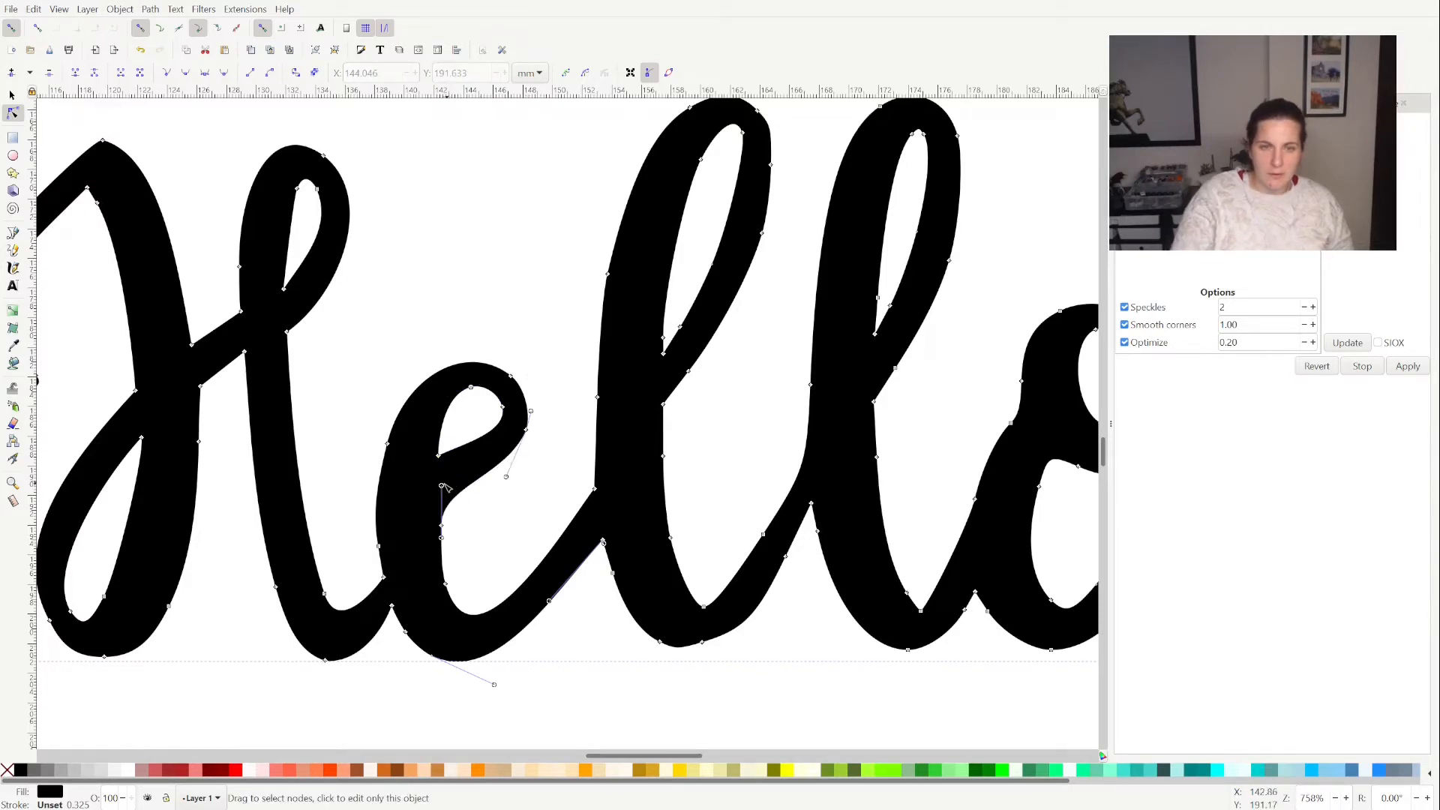
left_click_drag(440, 486, 442, 531)
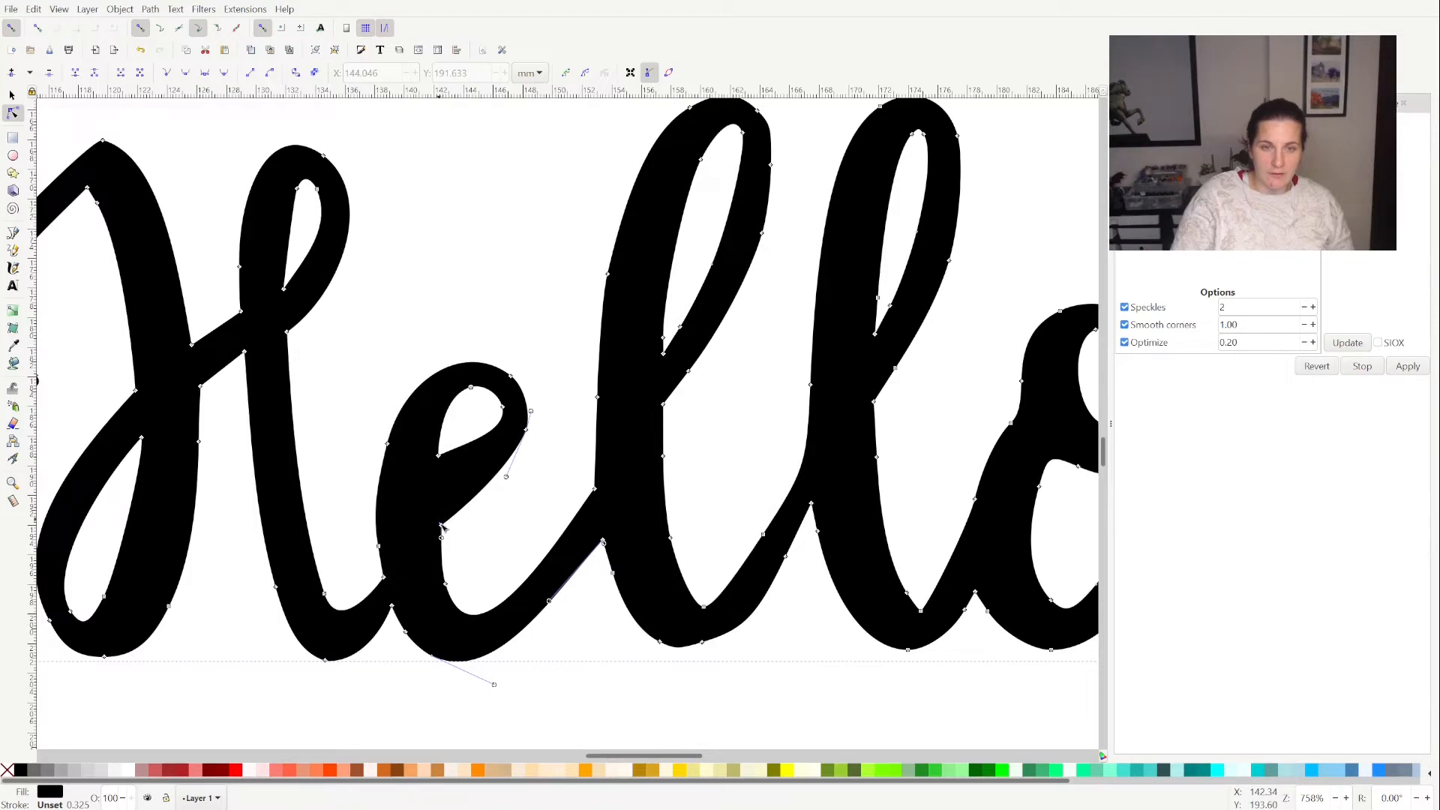
left_click_drag(437, 499, 442, 525)
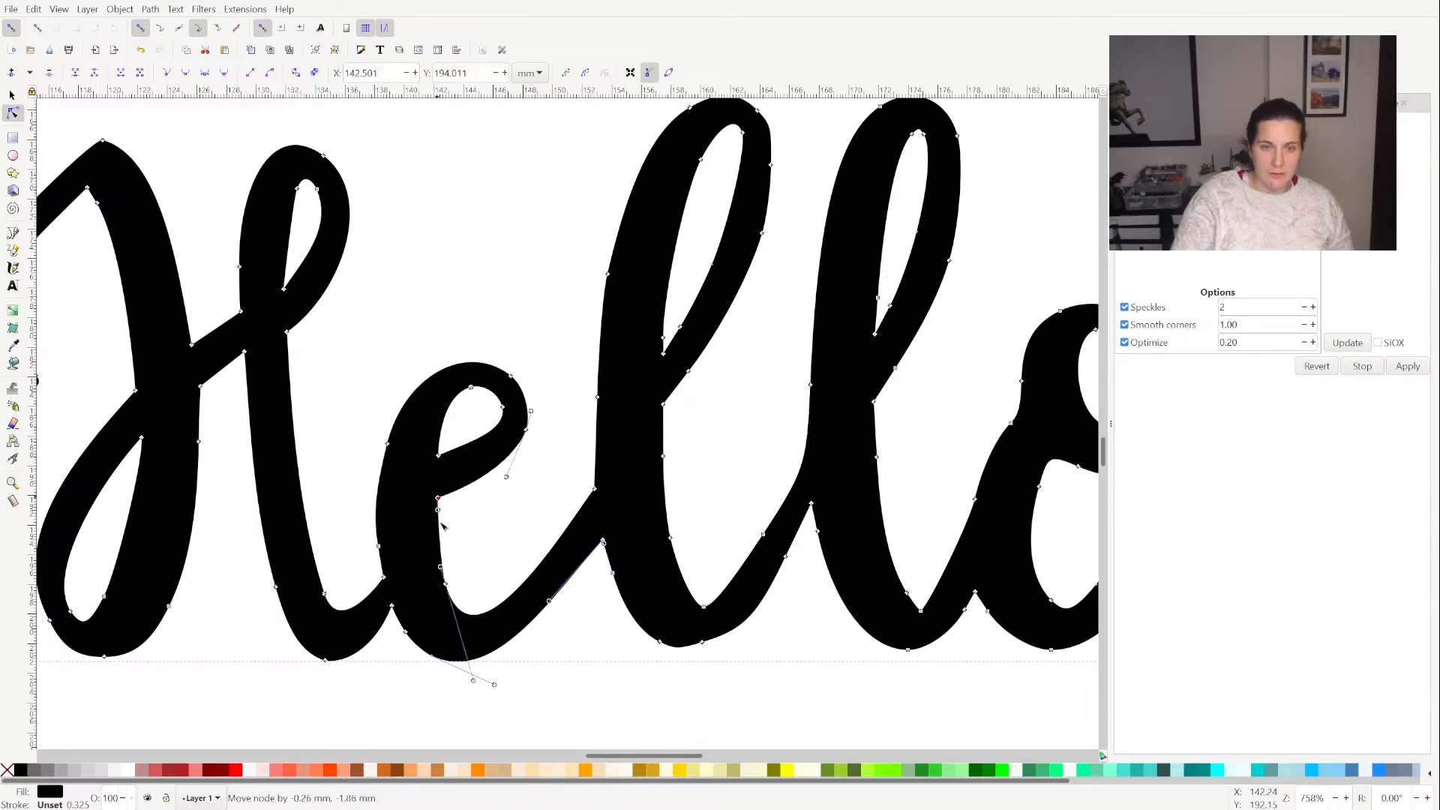
key("ctrl+z")
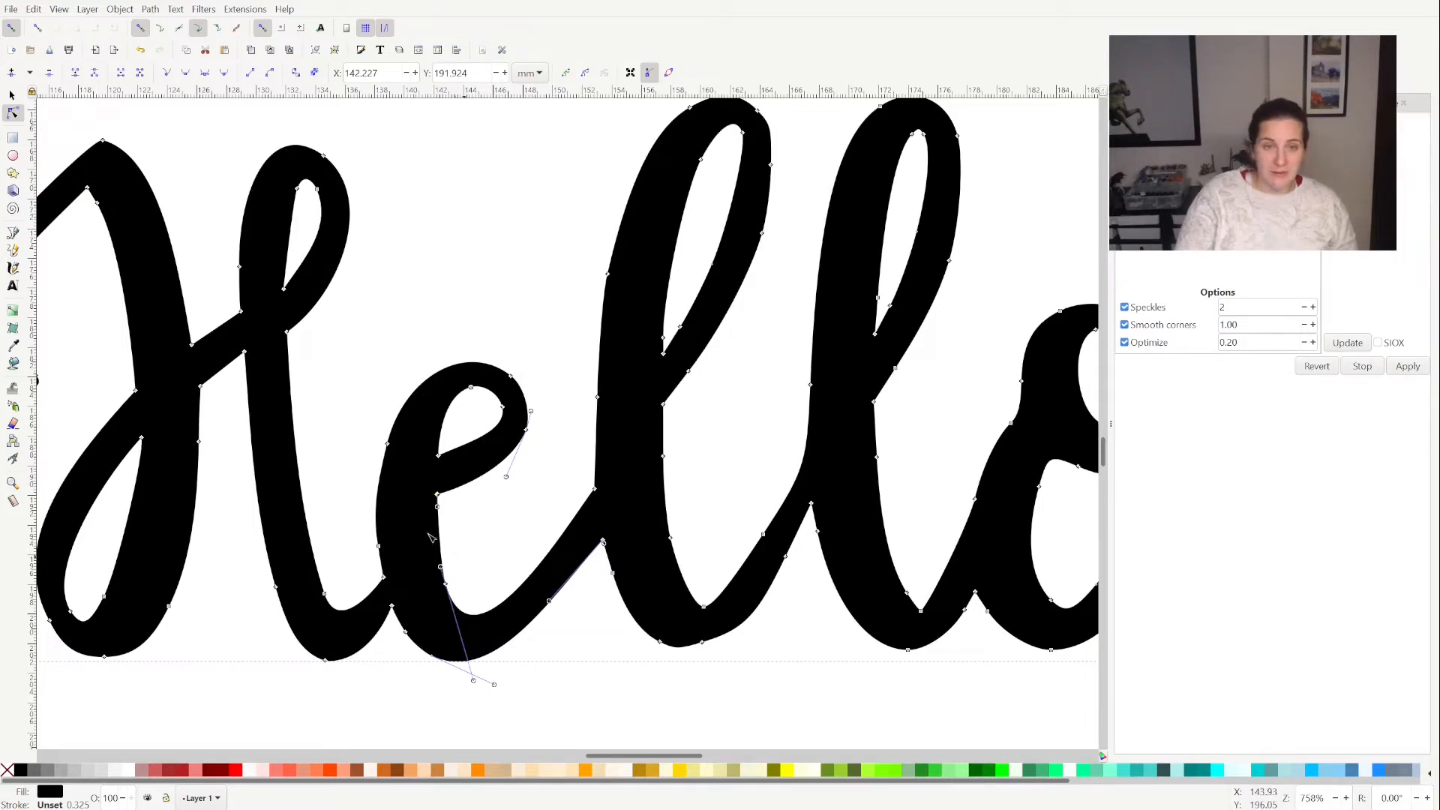
left_click(365, 469)
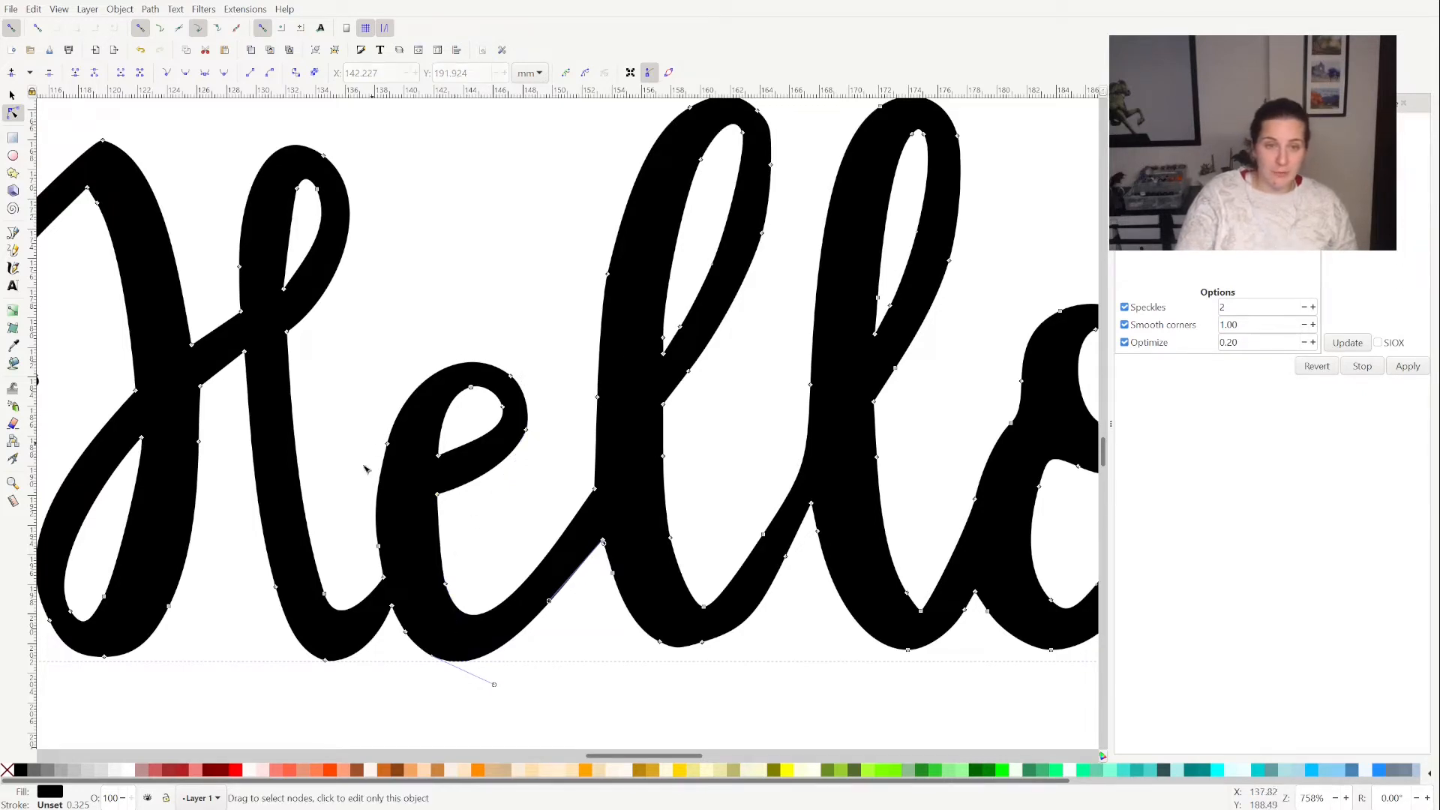
Delete the lower node on the e's outer left edge and move the remaining one above it to about X 138.48, Y 187.99 mm
left_click(378, 545)
key("Delete")
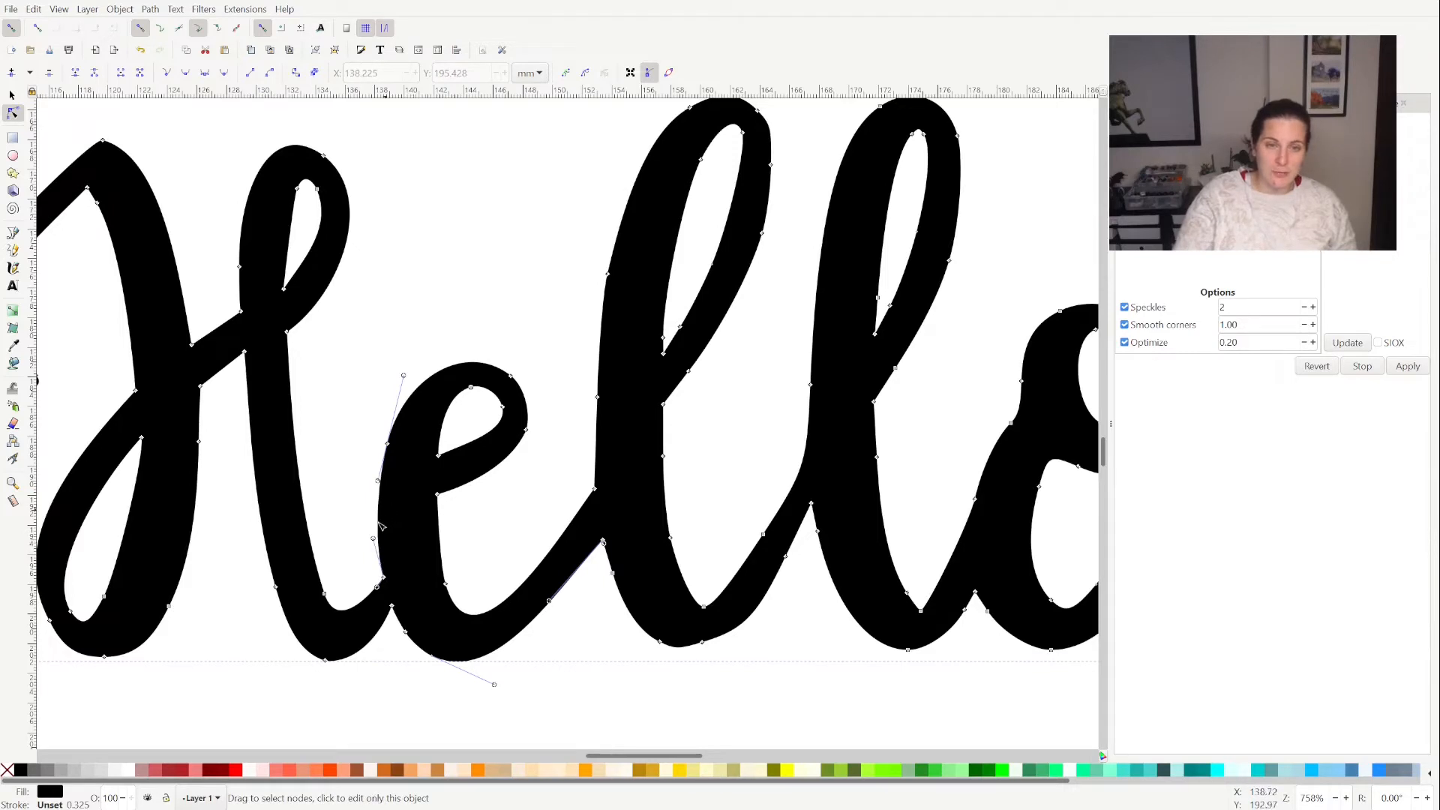
left_click_drag(373, 534, 380, 436)
left_click(388, 445)
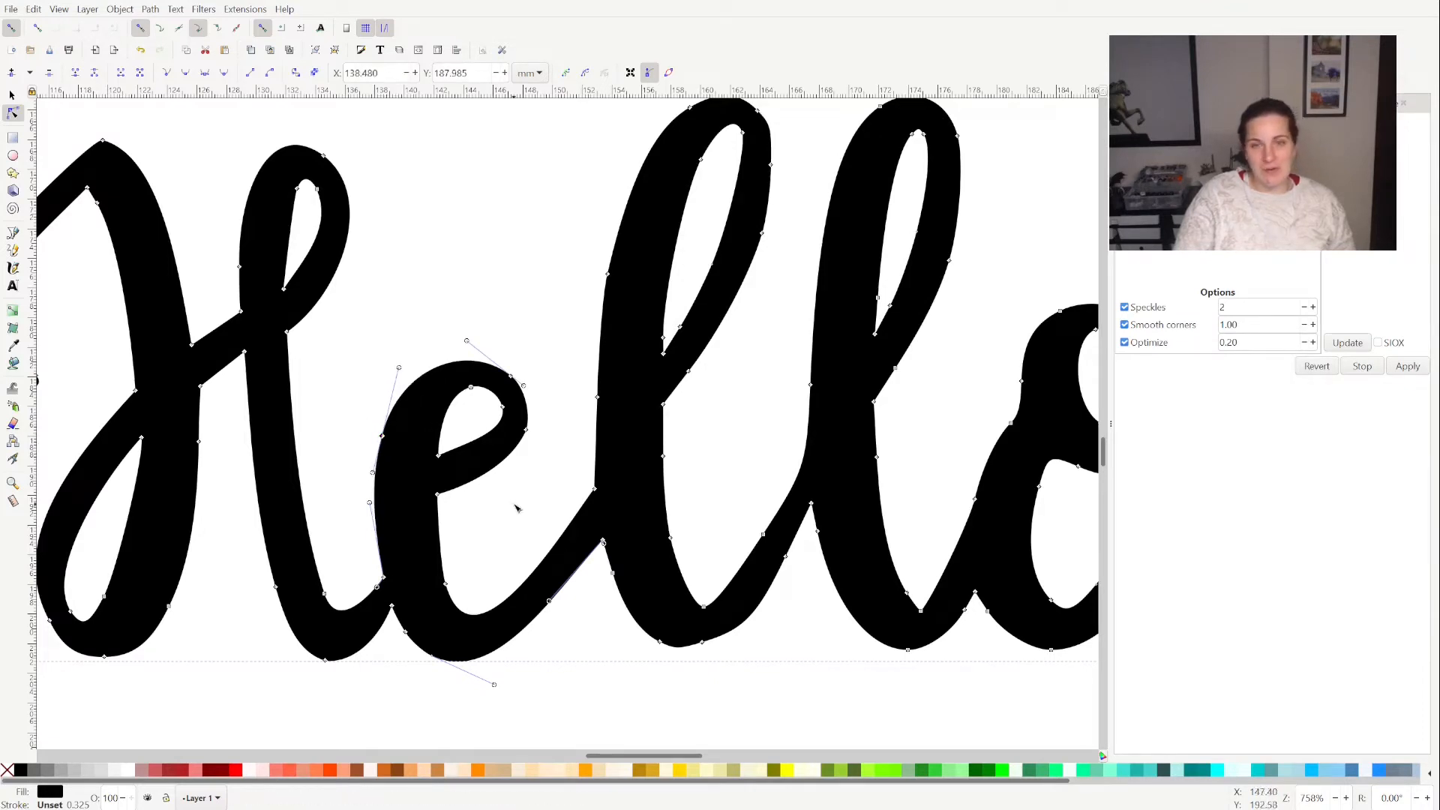
left_click(519, 515)
left_click(488, 401)
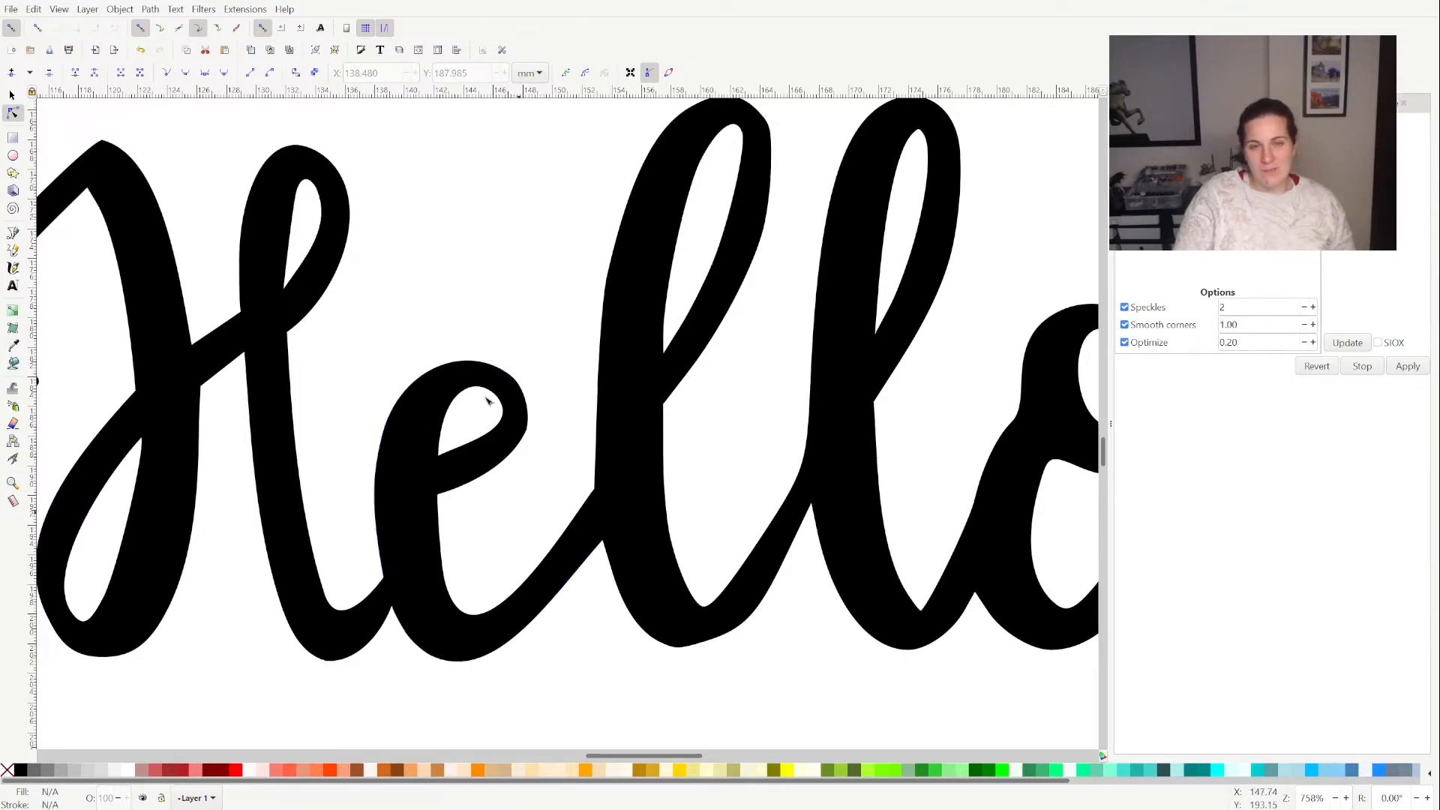
Move the top node of the e's counter down to about X 144.39, Y 185.23 mm
left_click(518, 439)
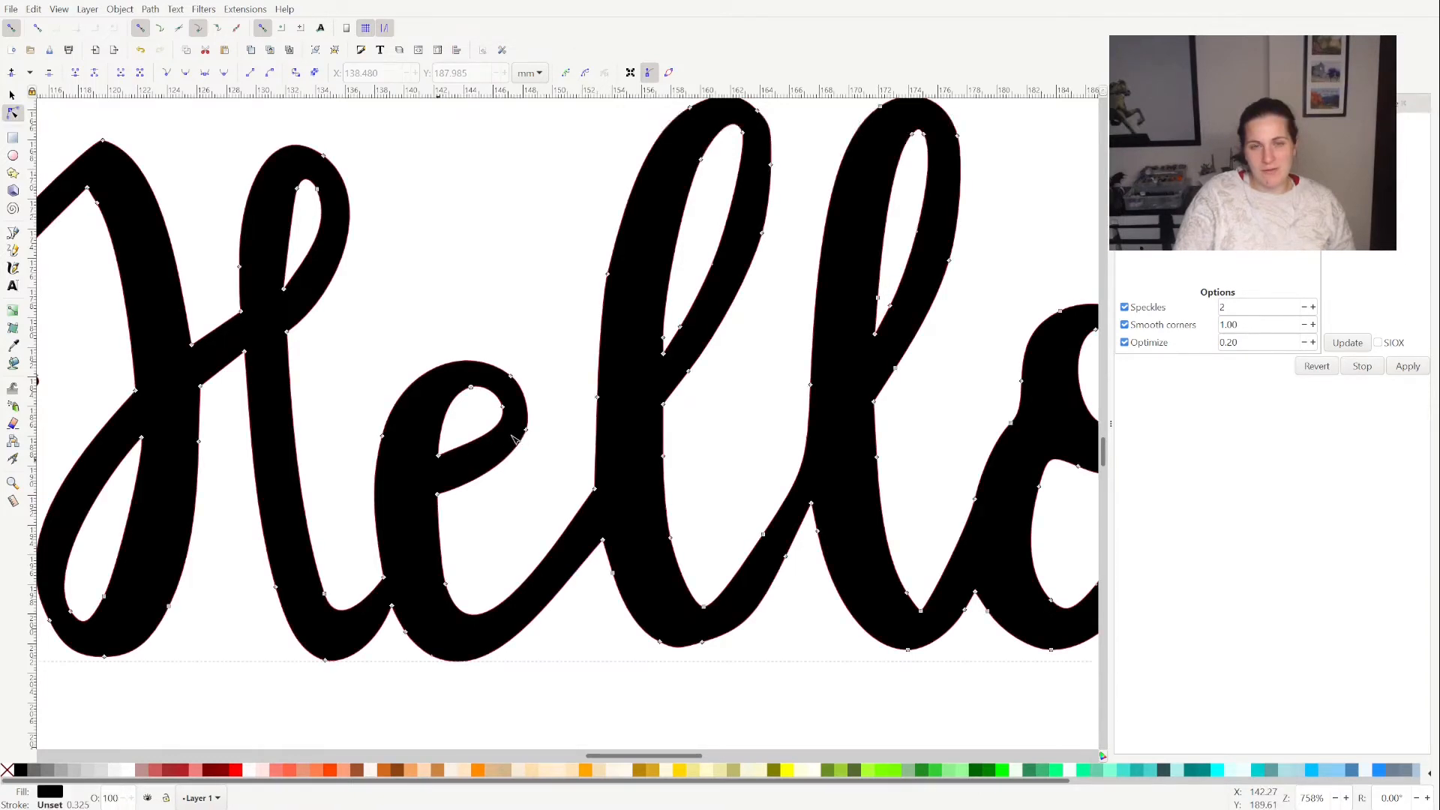
left_click(437, 496)
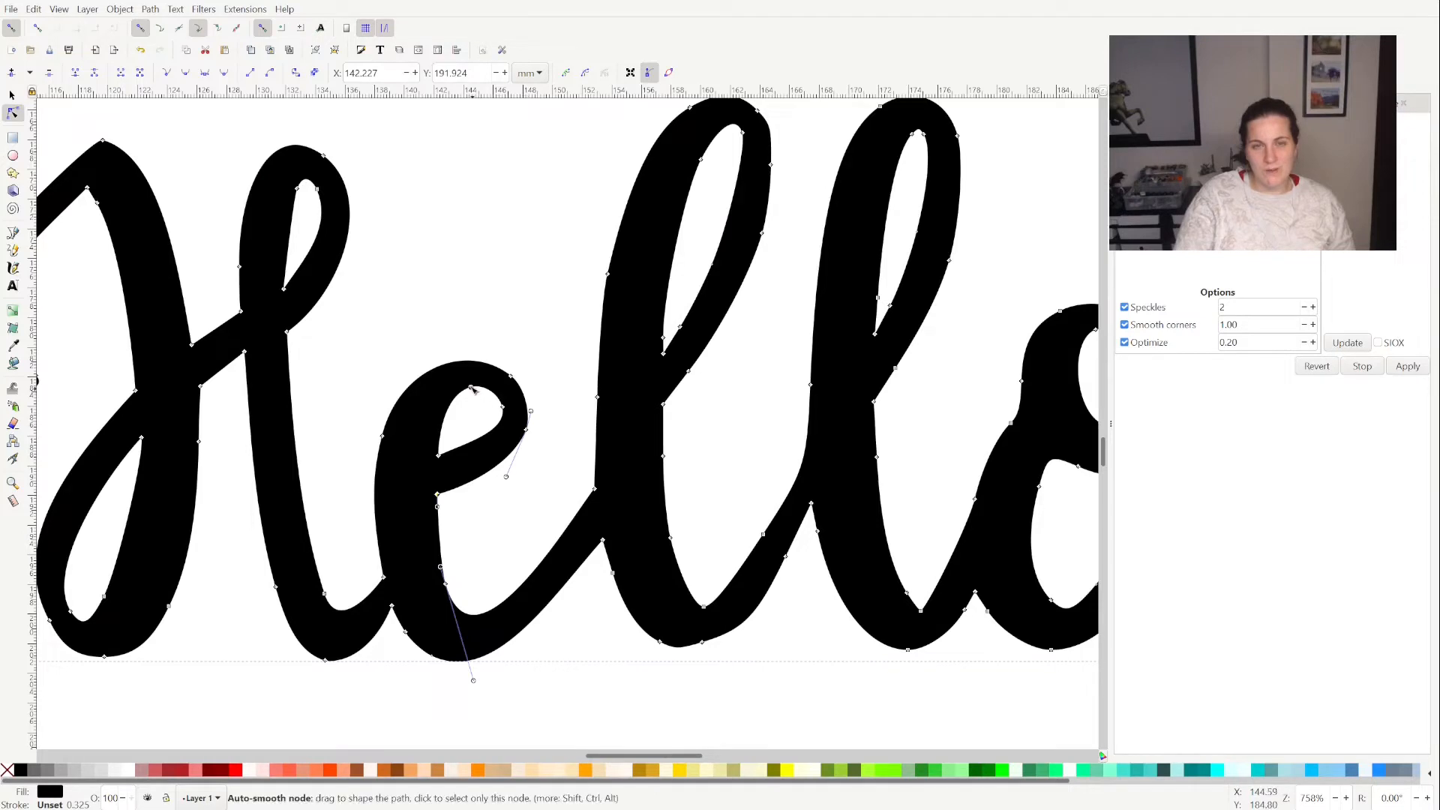
left_click_drag(470, 390, 470, 397)
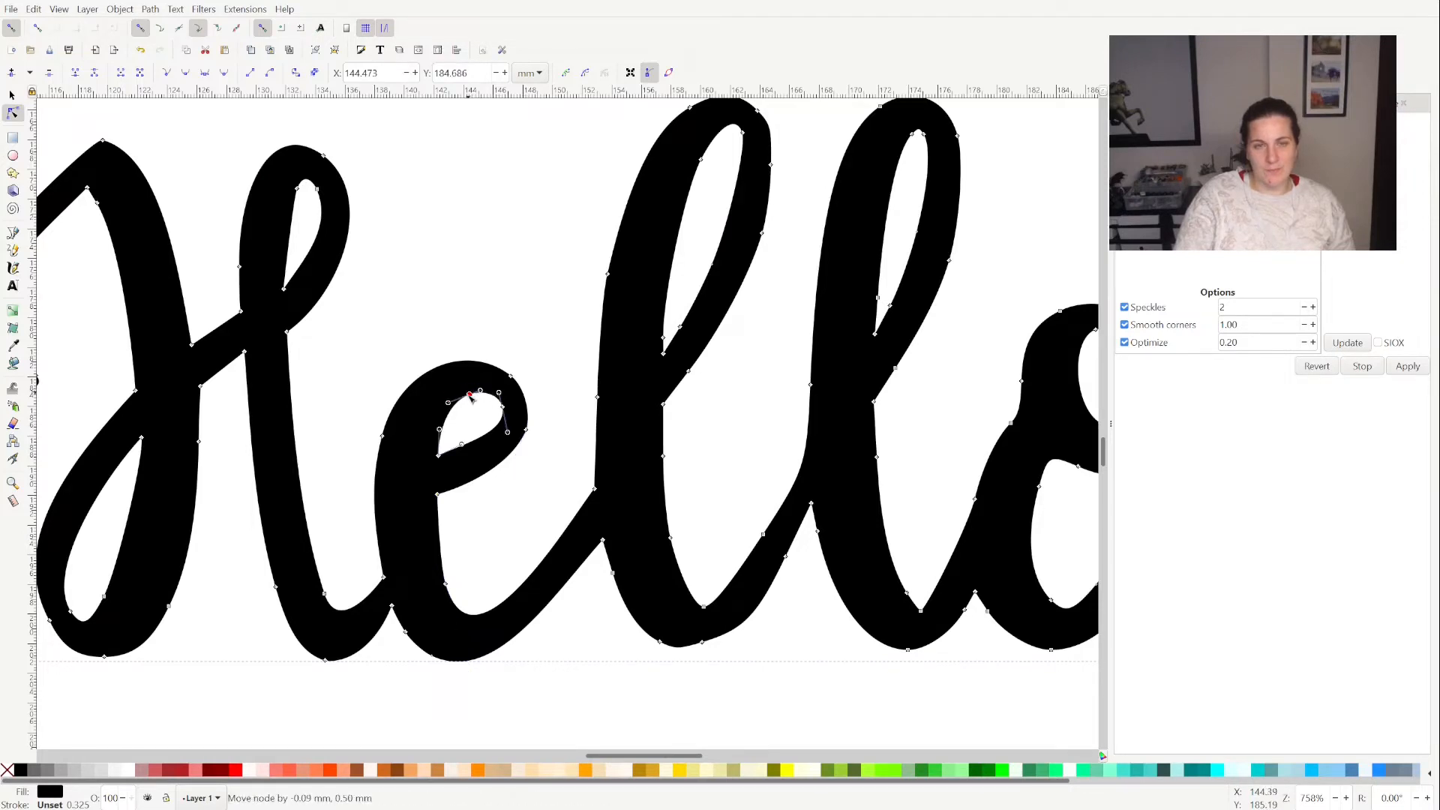
left_click(505, 505)
left_click(508, 505)
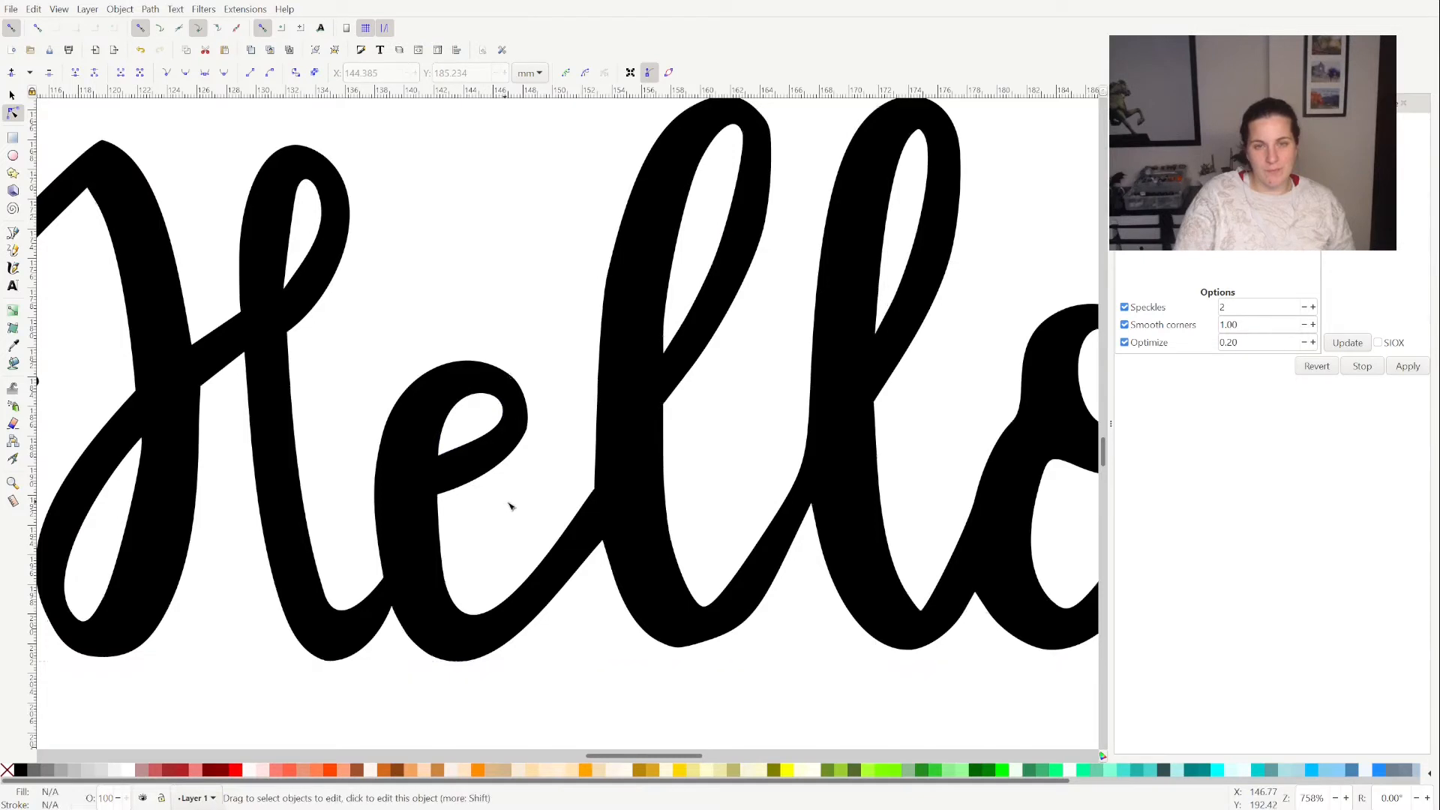
Make the outer right node of the e's loop auto-smooth and extend its lower handle to about 3.37 mm
left_click(515, 448)
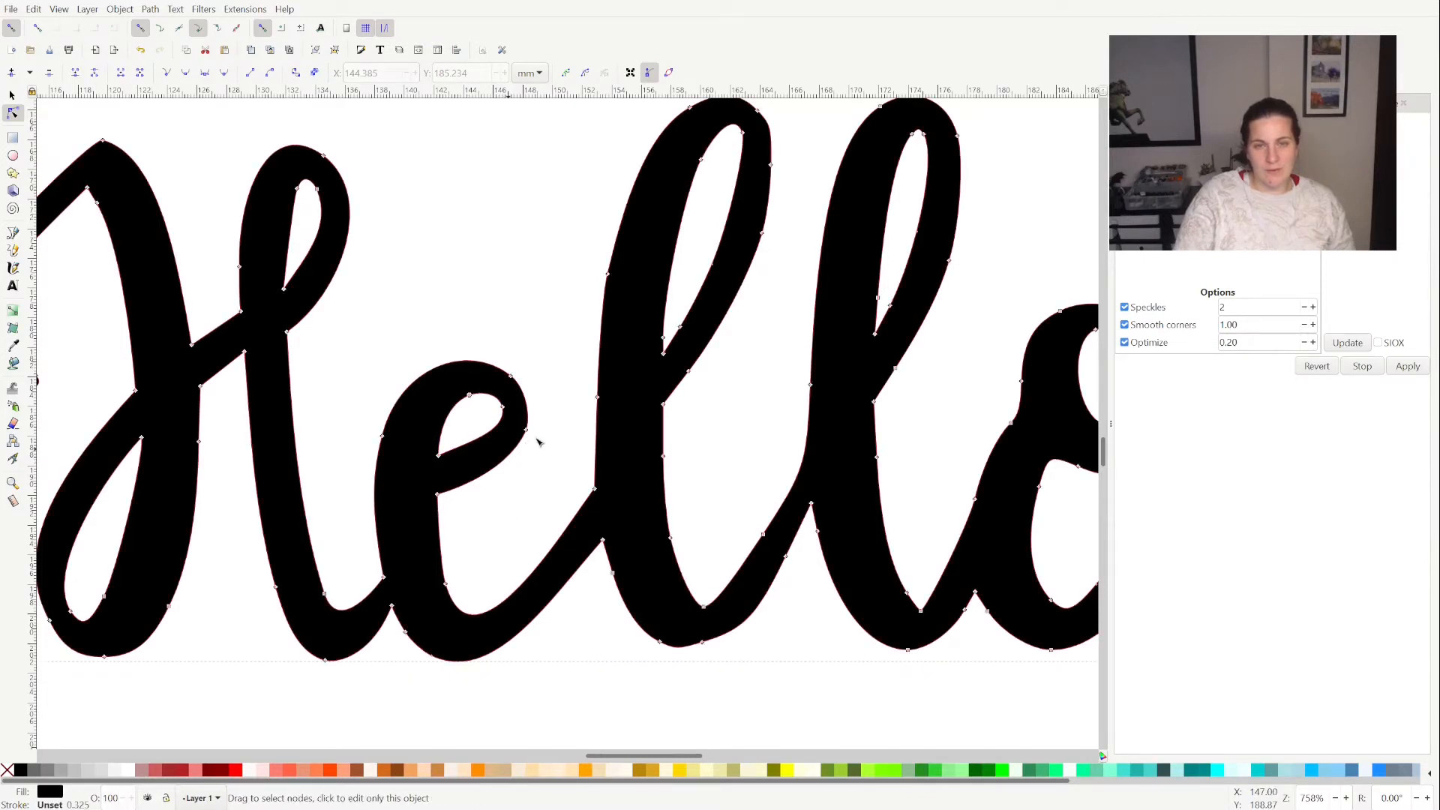
left_click(526, 429)
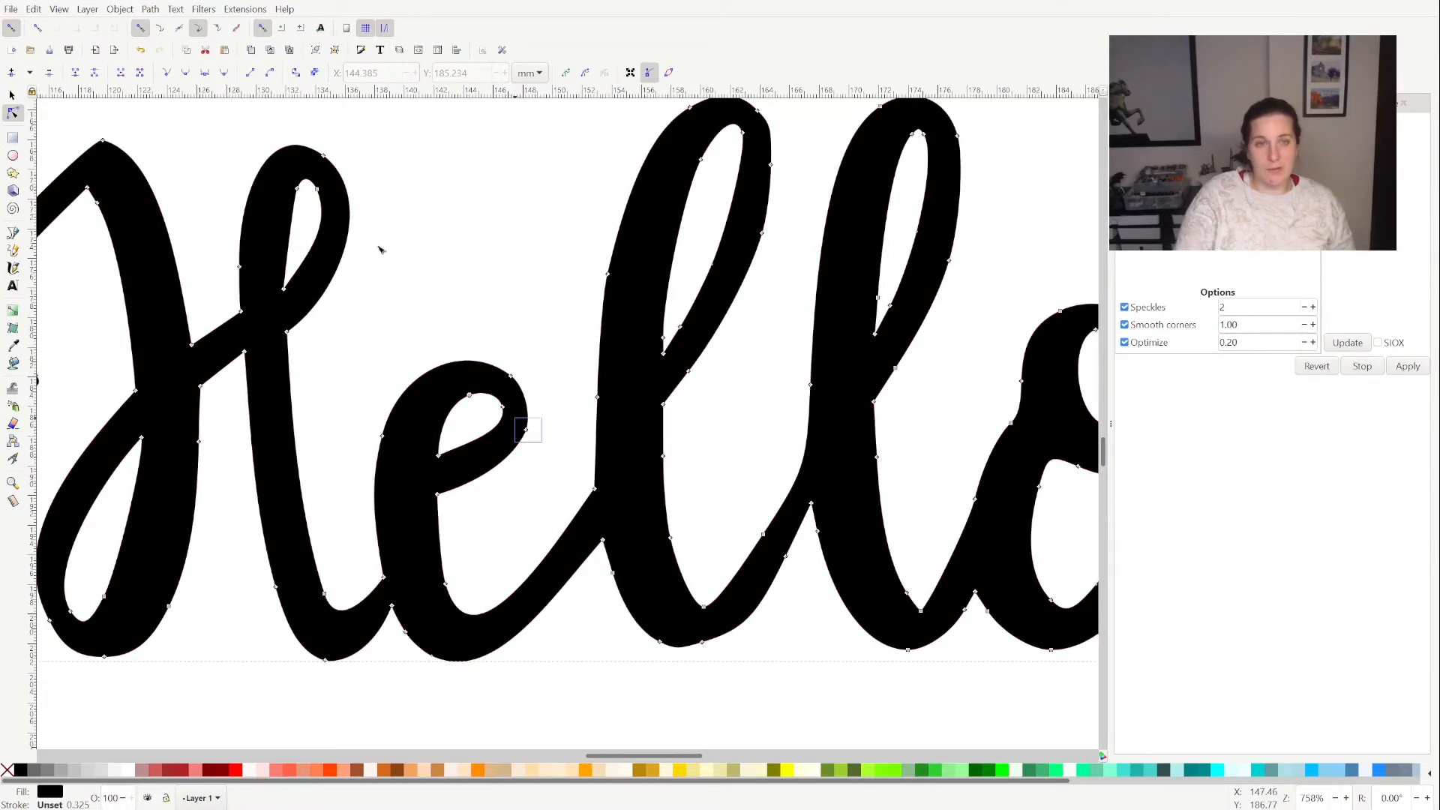
left_click(224, 73)
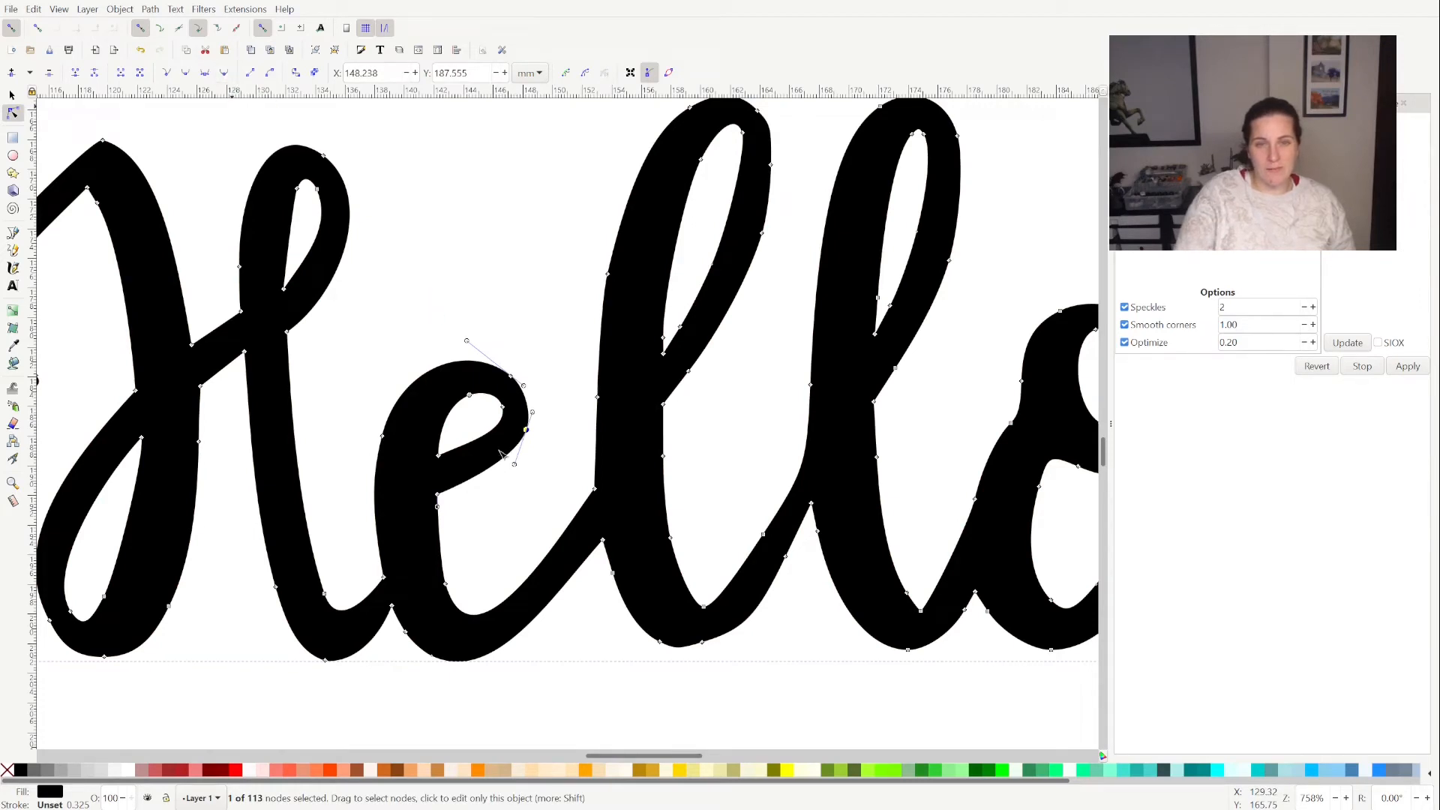
left_click_drag(509, 473, 519, 488)
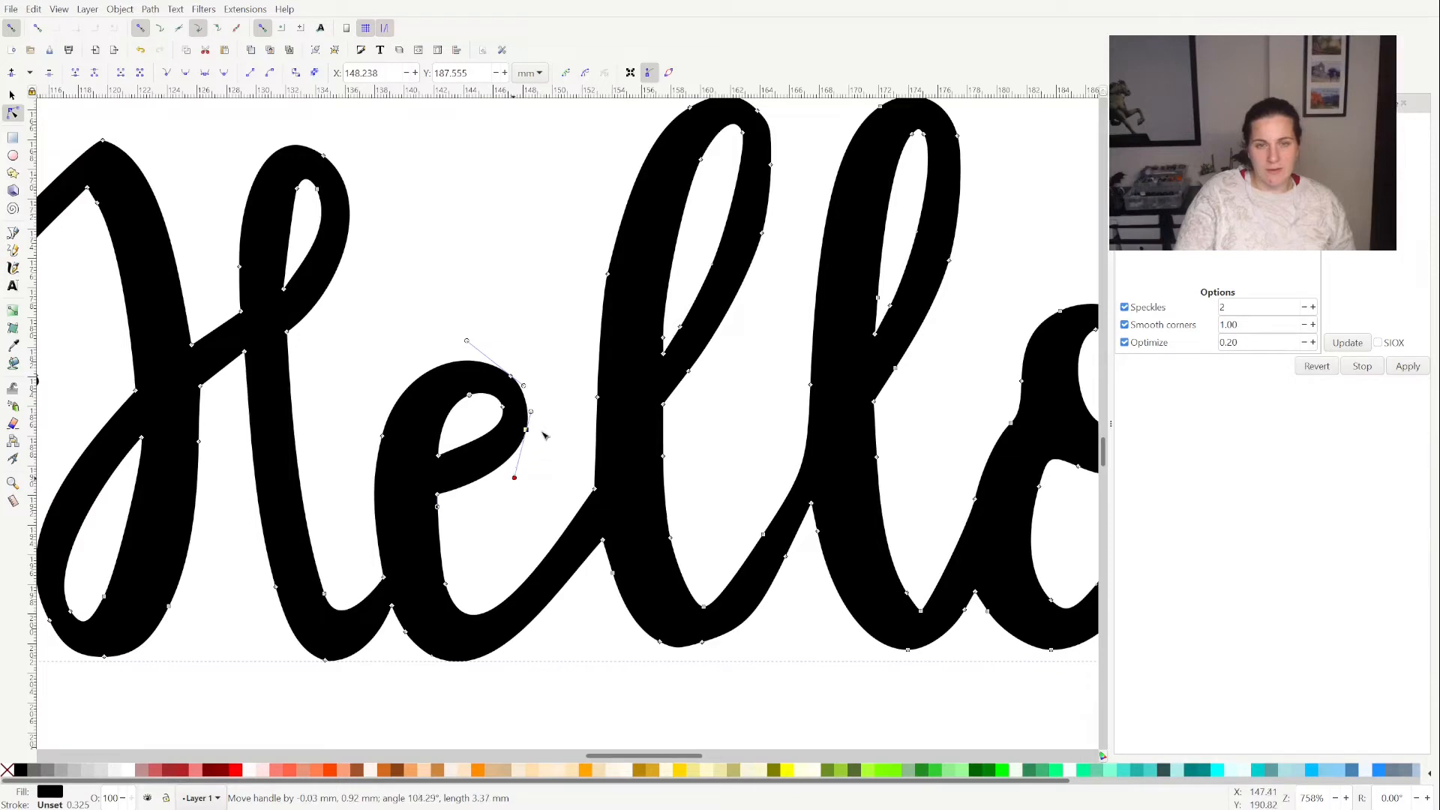
left_click(545, 446)
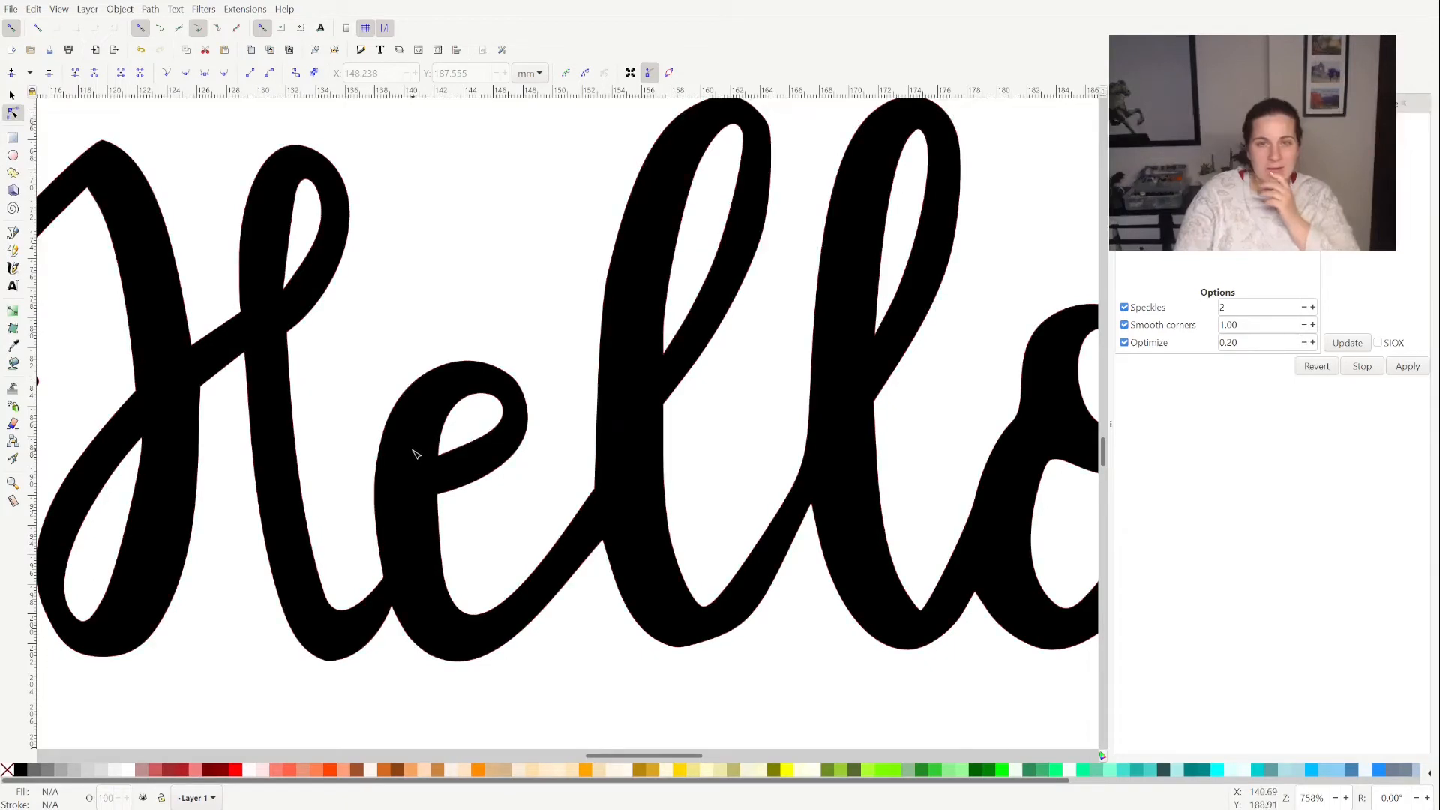
Delete the upper node on the right outer edge of the first l's loop
left_click(401, 416)
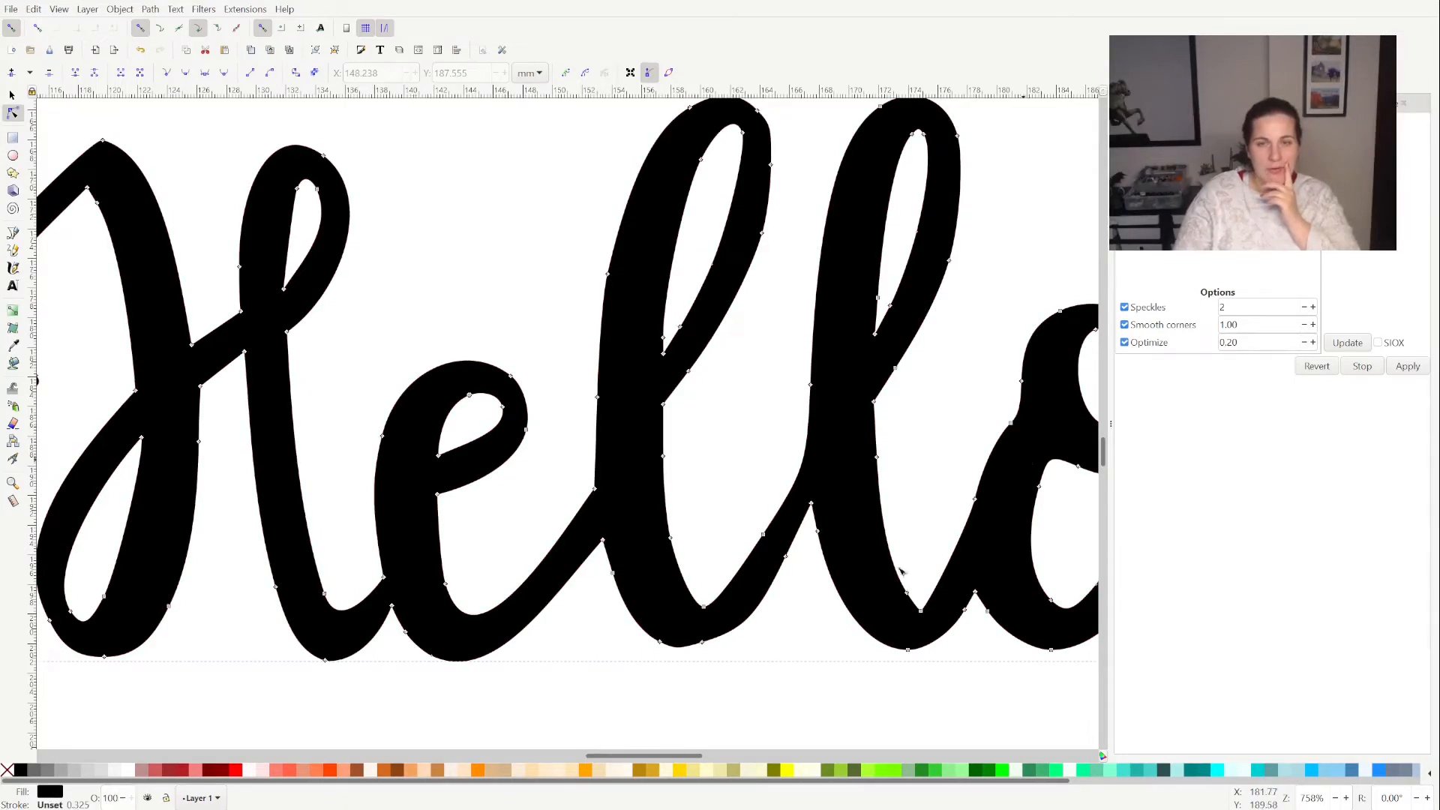
left_click_drag(593, 757, 618, 759)
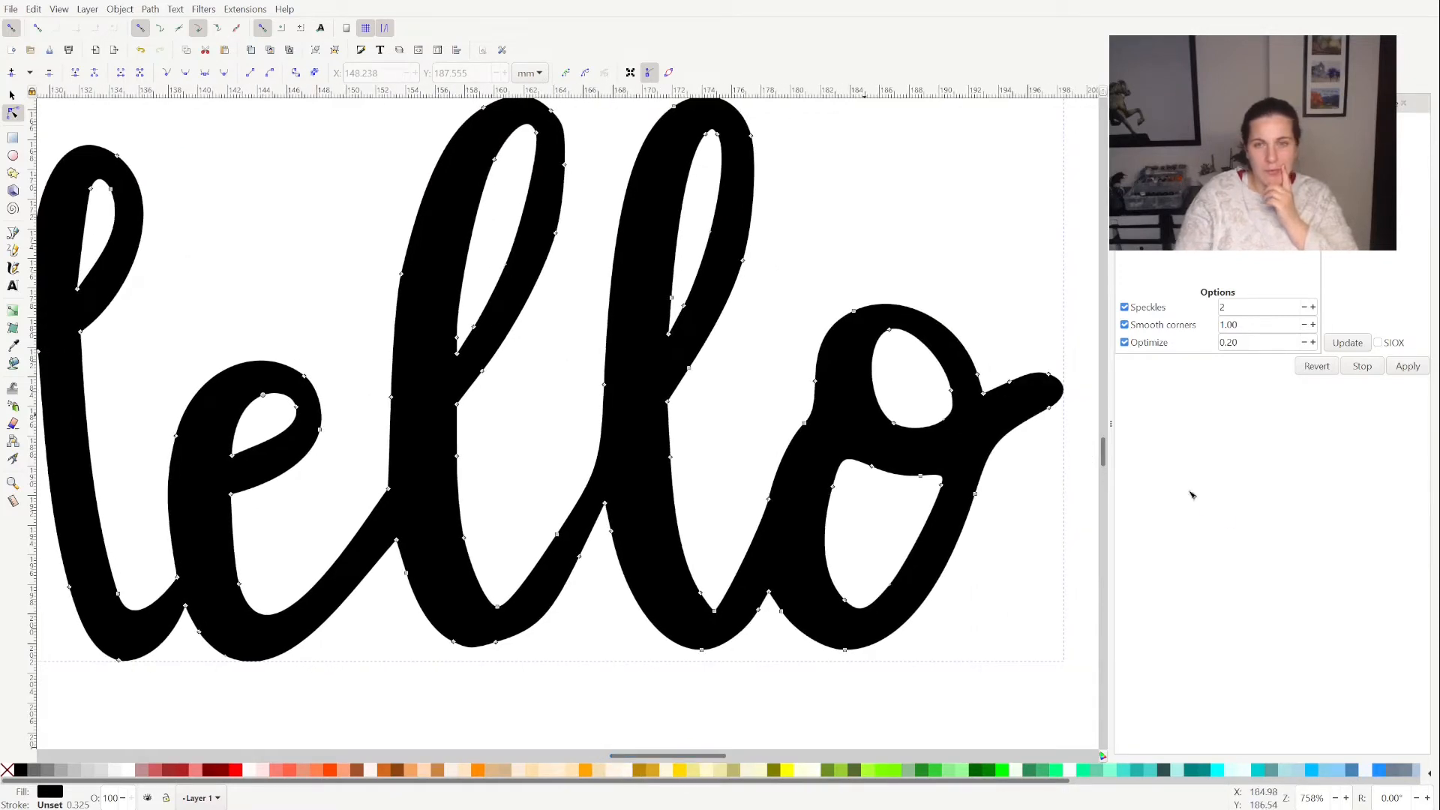
left_click_drag(1103, 458, 1117, 470)
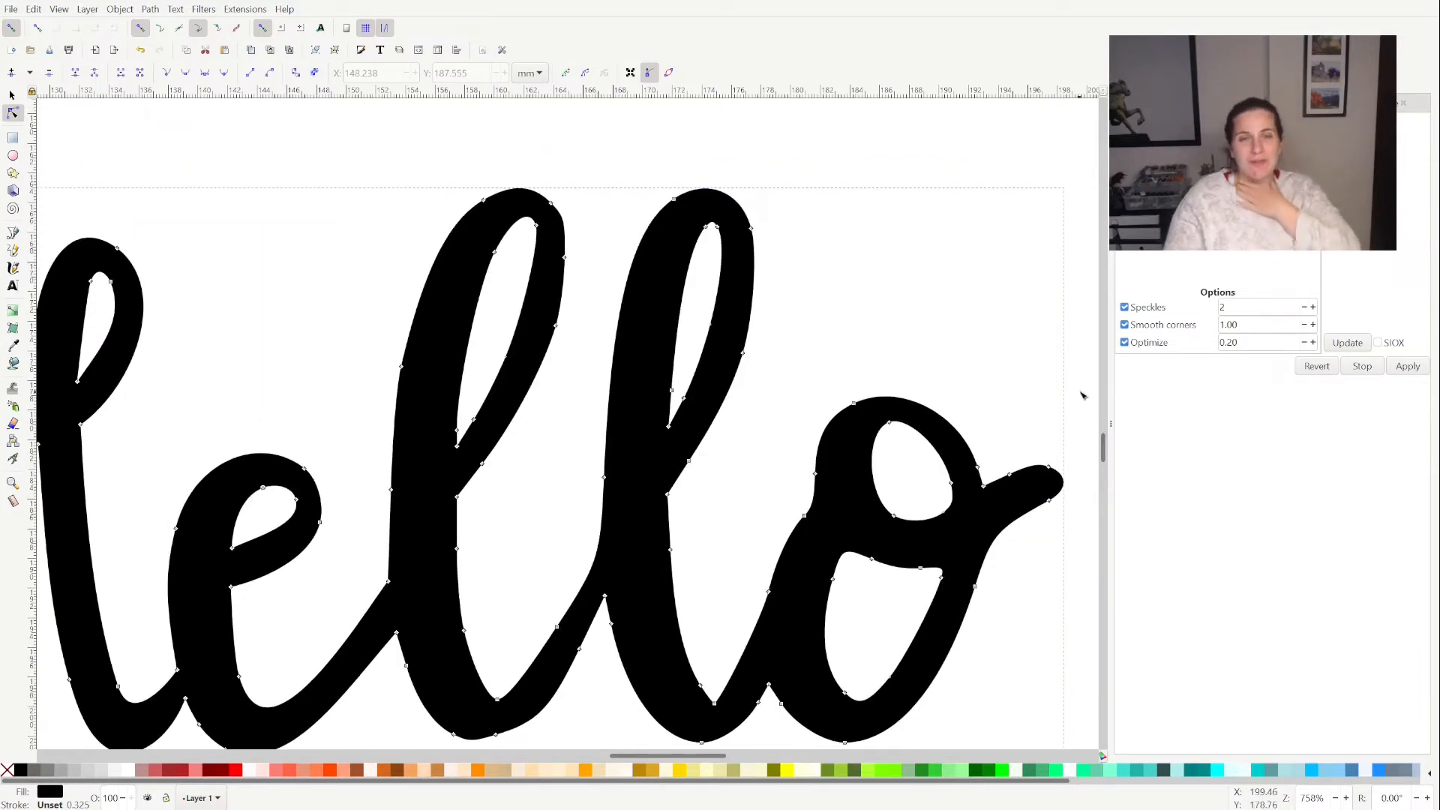
left_click(553, 202)
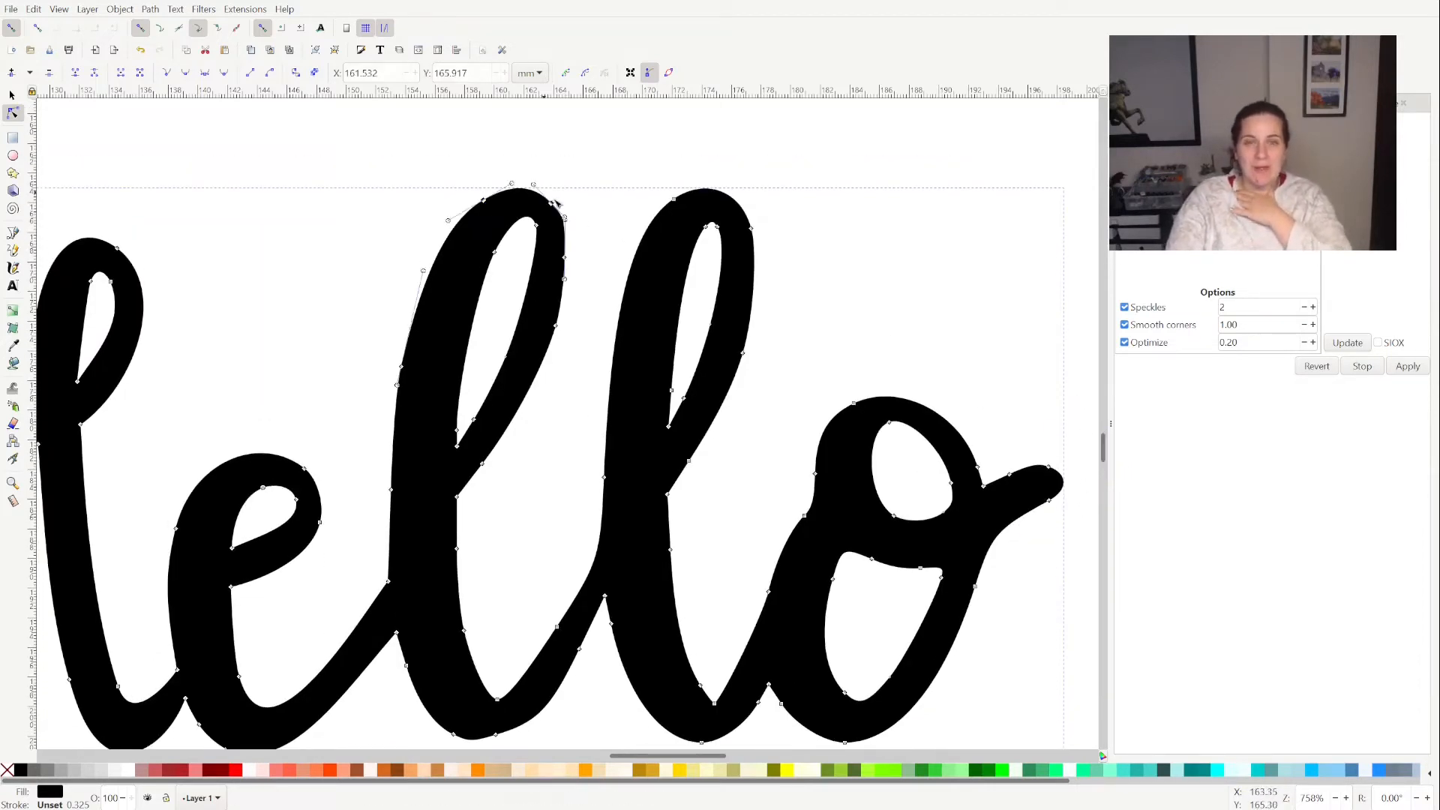
left_click(575, 263)
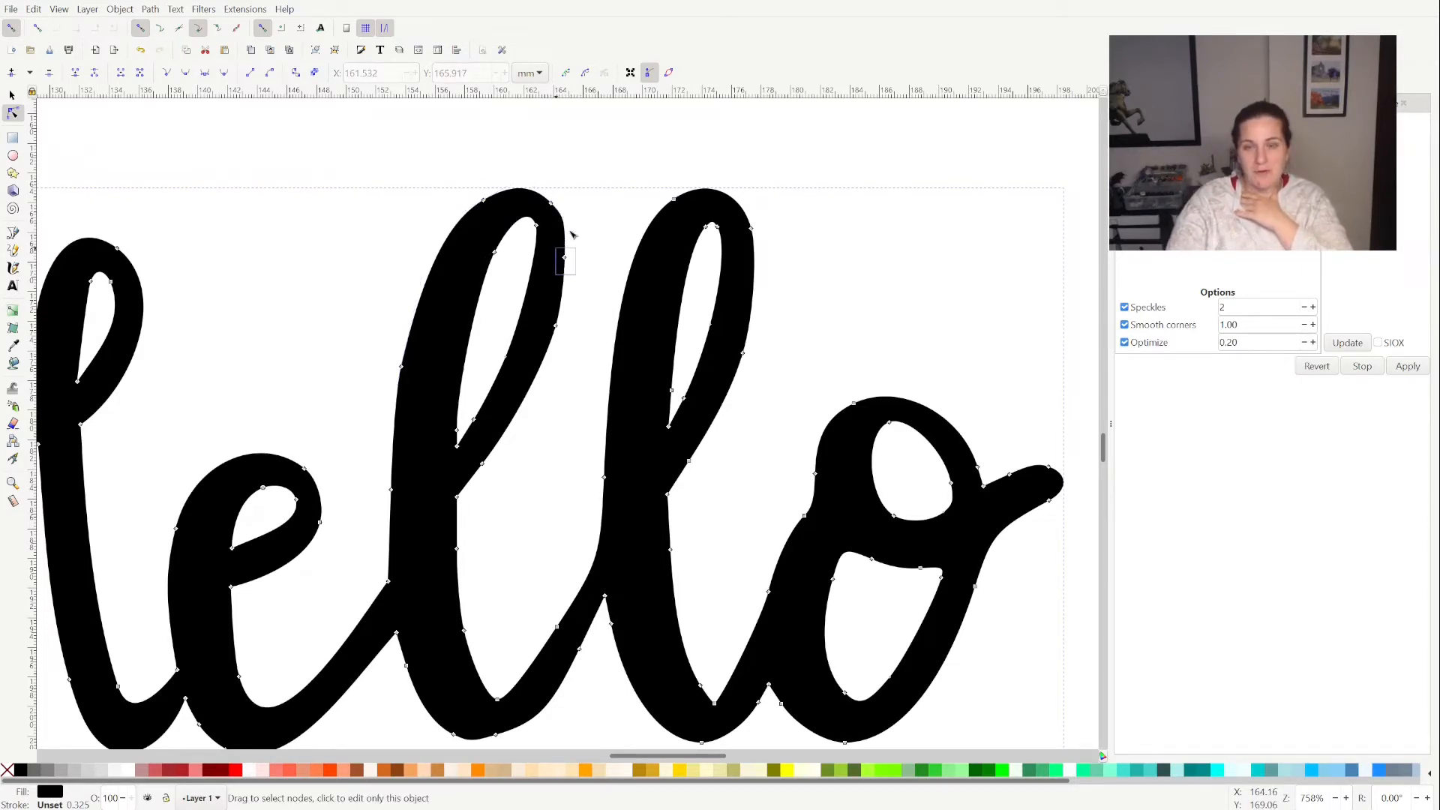
left_click(568, 230)
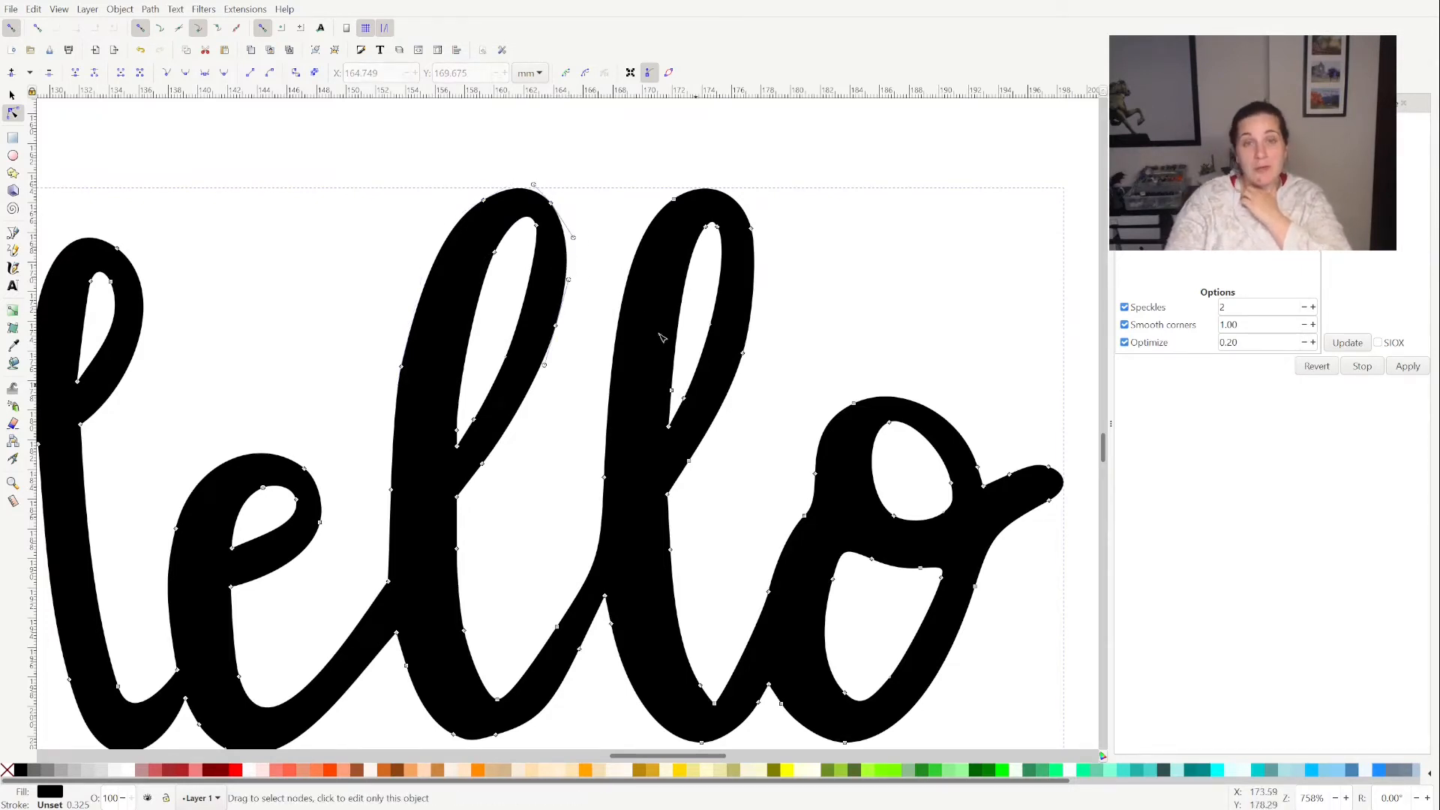
Reshape the upper right curve of the first l's loop with the node's handles, shortening the lower handle to about 1.89 mm
left_click_drag(543, 184, 559, 222)
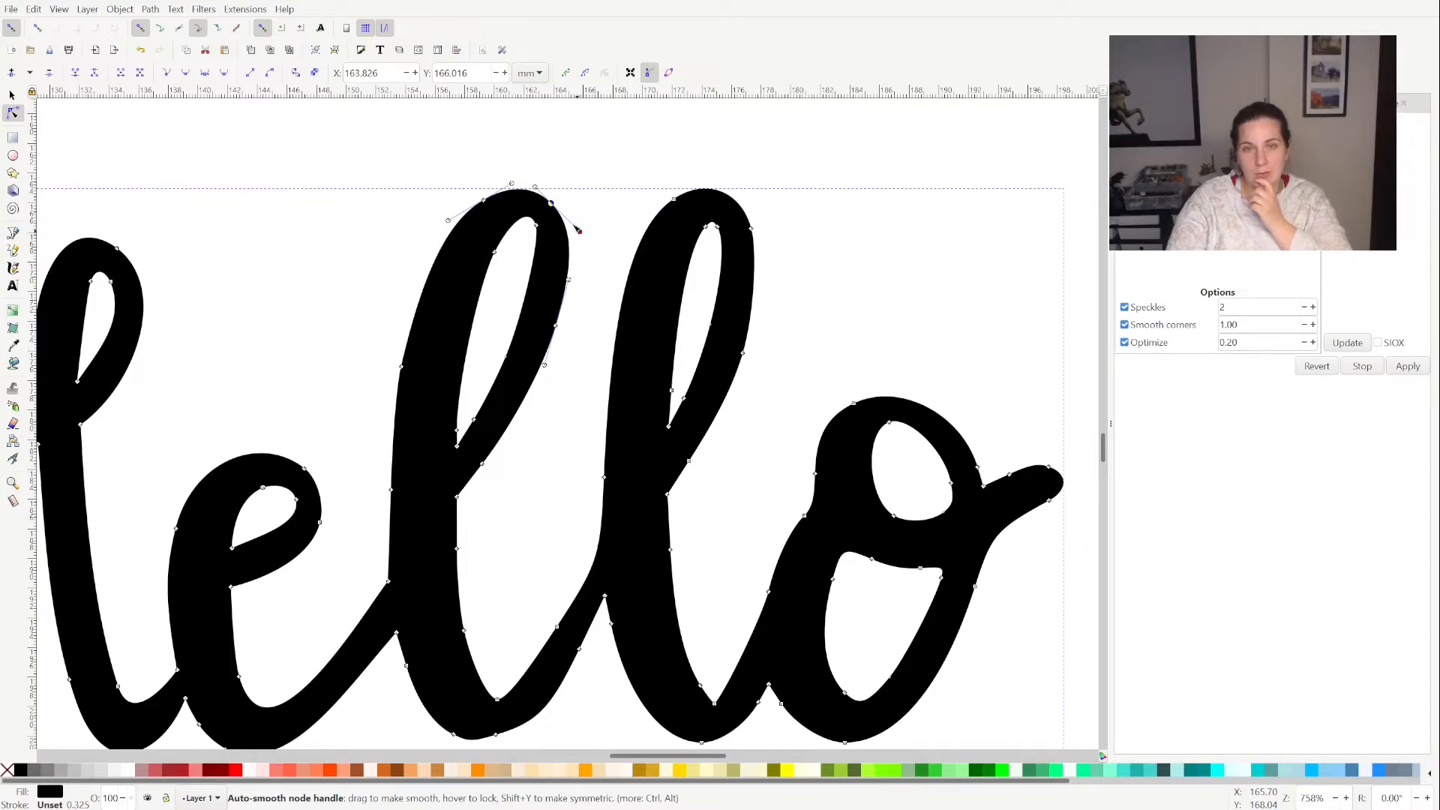
left_click_drag(580, 231, 570, 221)
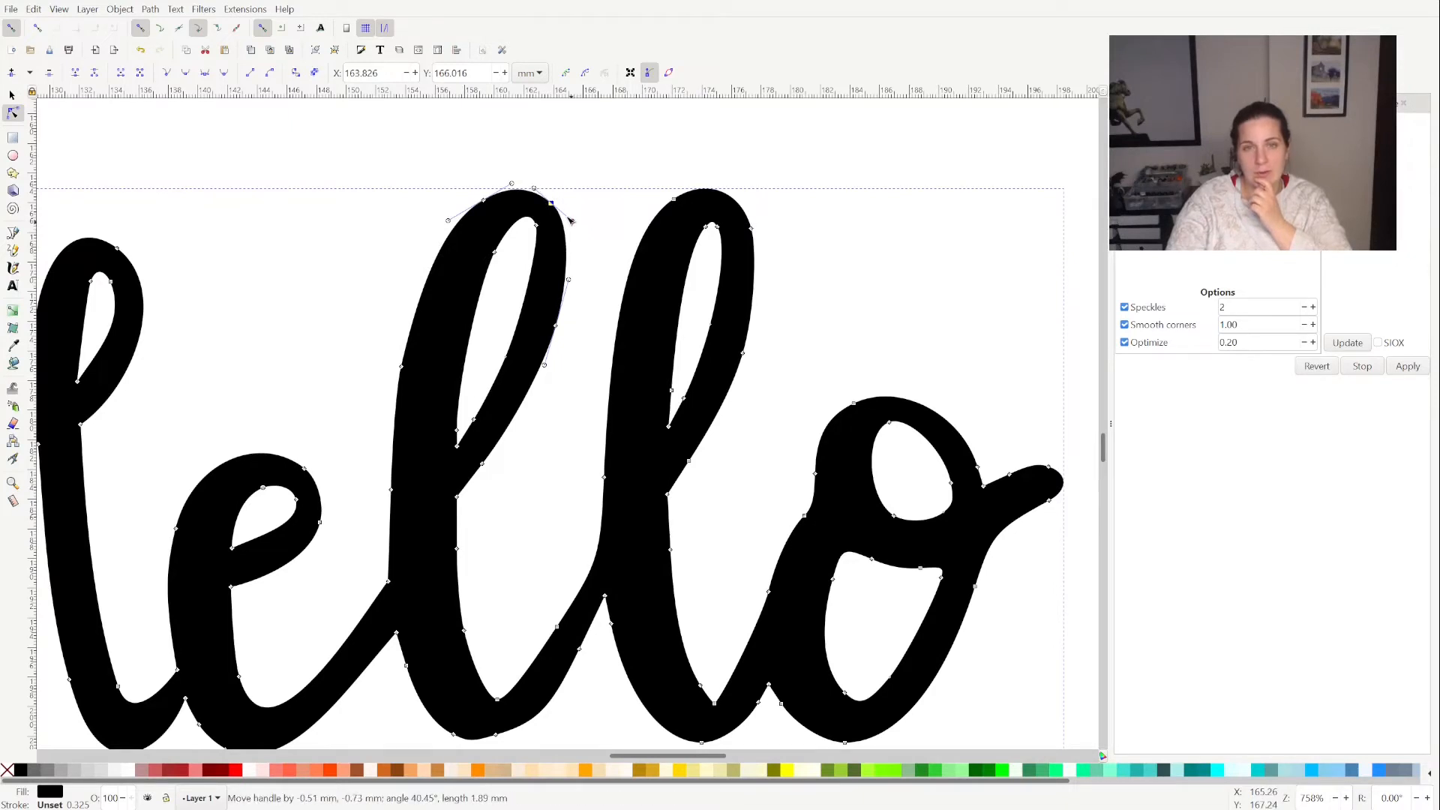
left_click(568, 384)
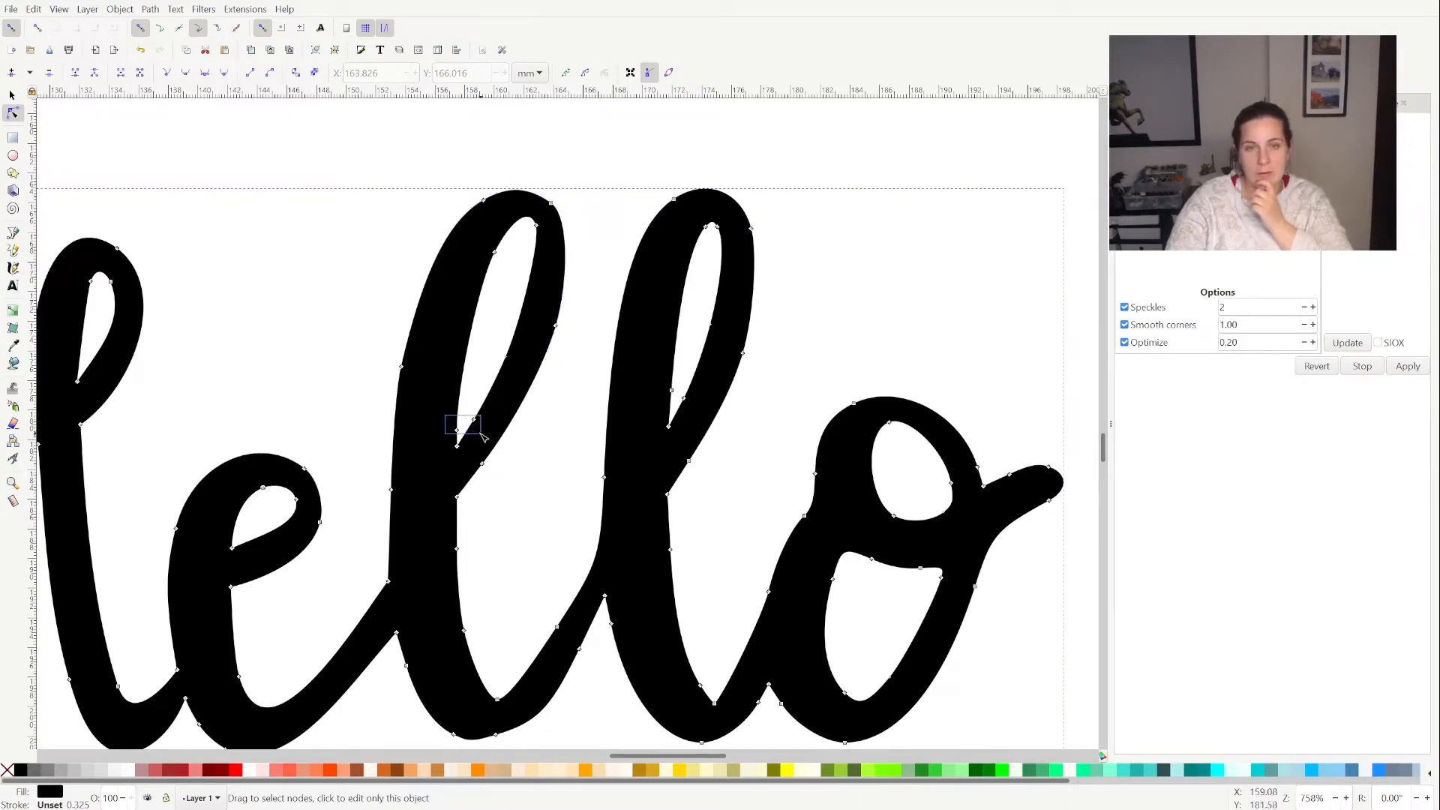
Delete the extra nodes low in the first l's counter and move its upper right node to about X 163.35, Y 168.09 mm
left_click_drag(444, 415, 480, 433)
key("Delete")
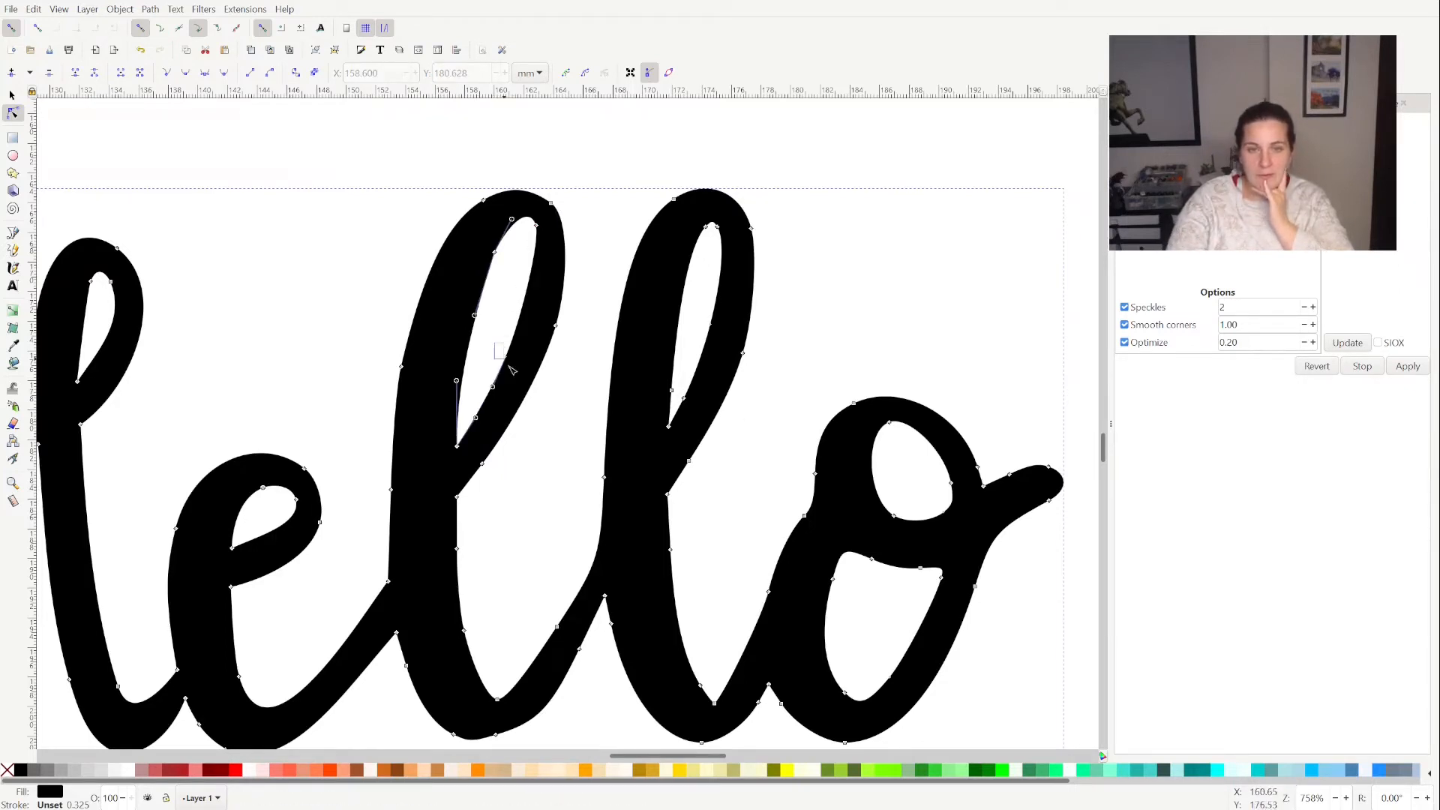
left_click_drag(516, 368, 540, 450)
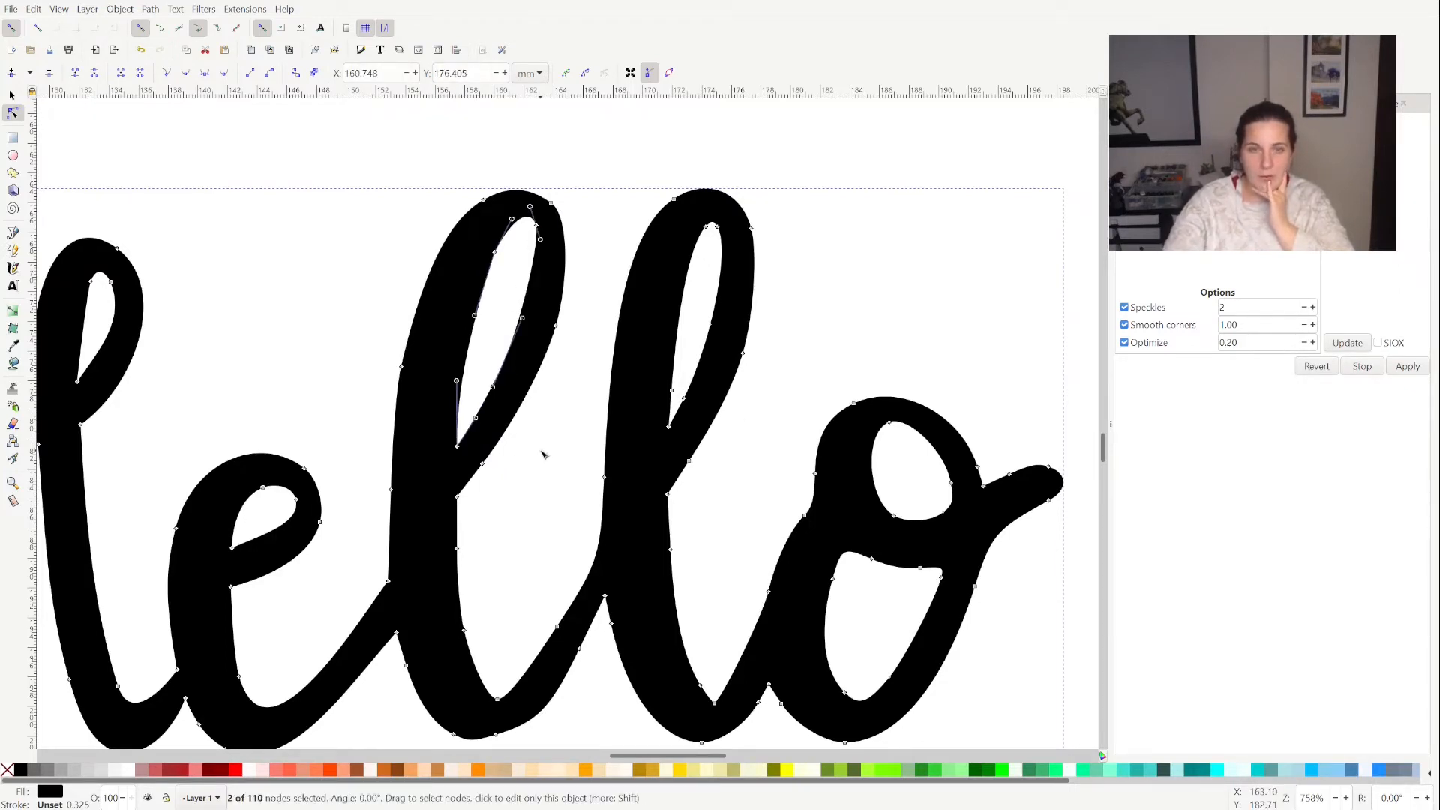
key("Delete")
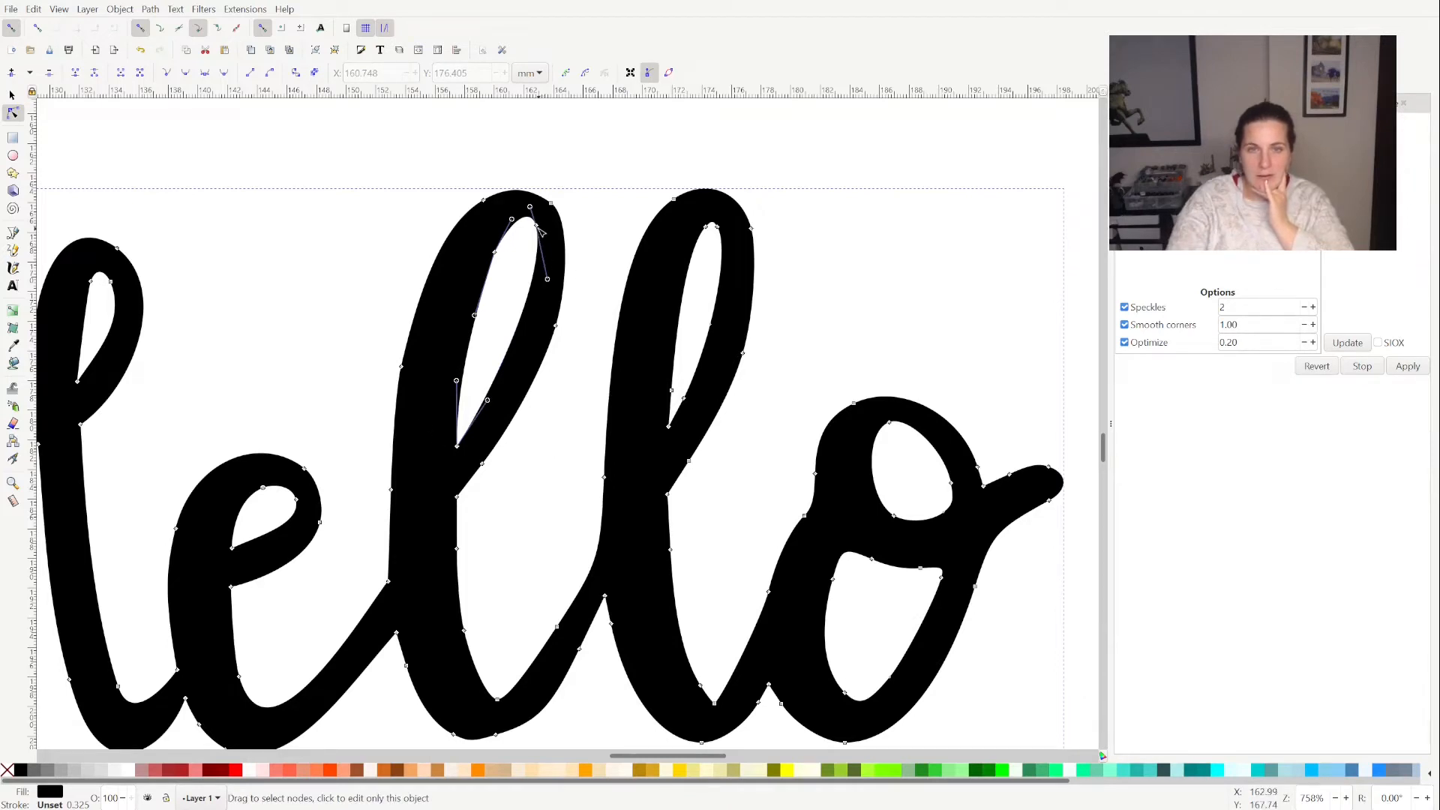
left_click_drag(539, 226, 536, 205)
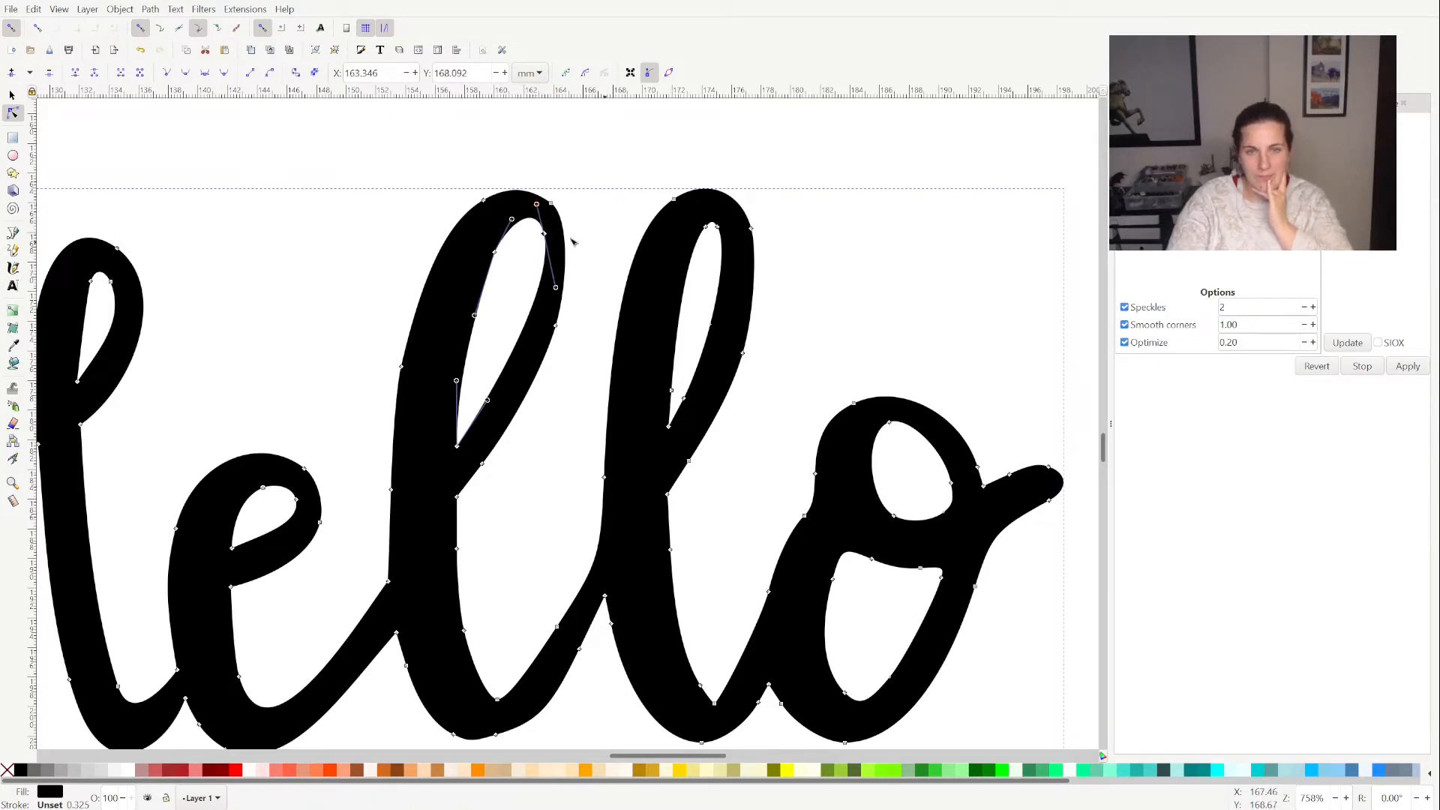
Extend the lower handle of the upper right node on the first l's outer edge to about 2.10 mm
left_click(567, 234)
left_click(561, 216)
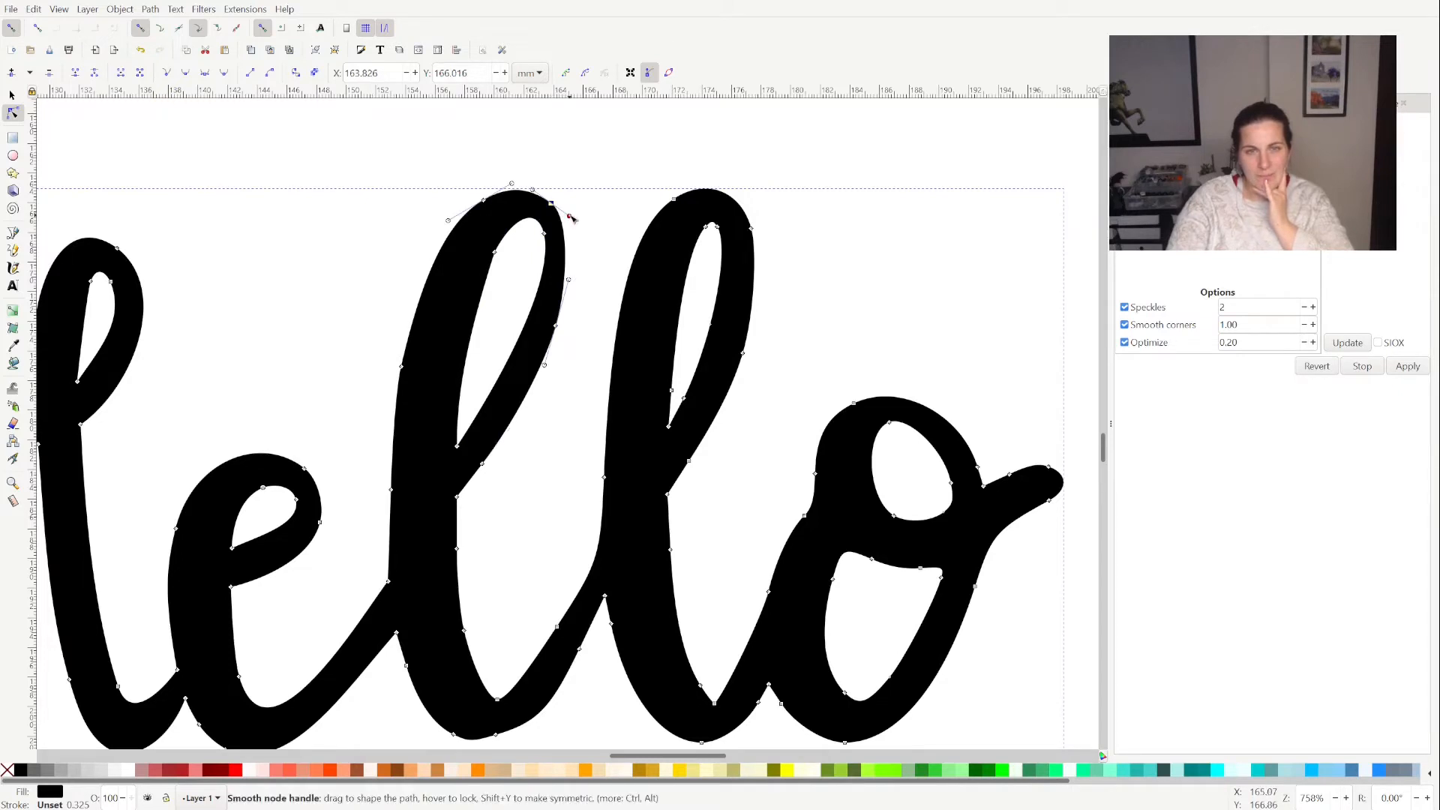
left_click_drag(577, 219, 578, 218)
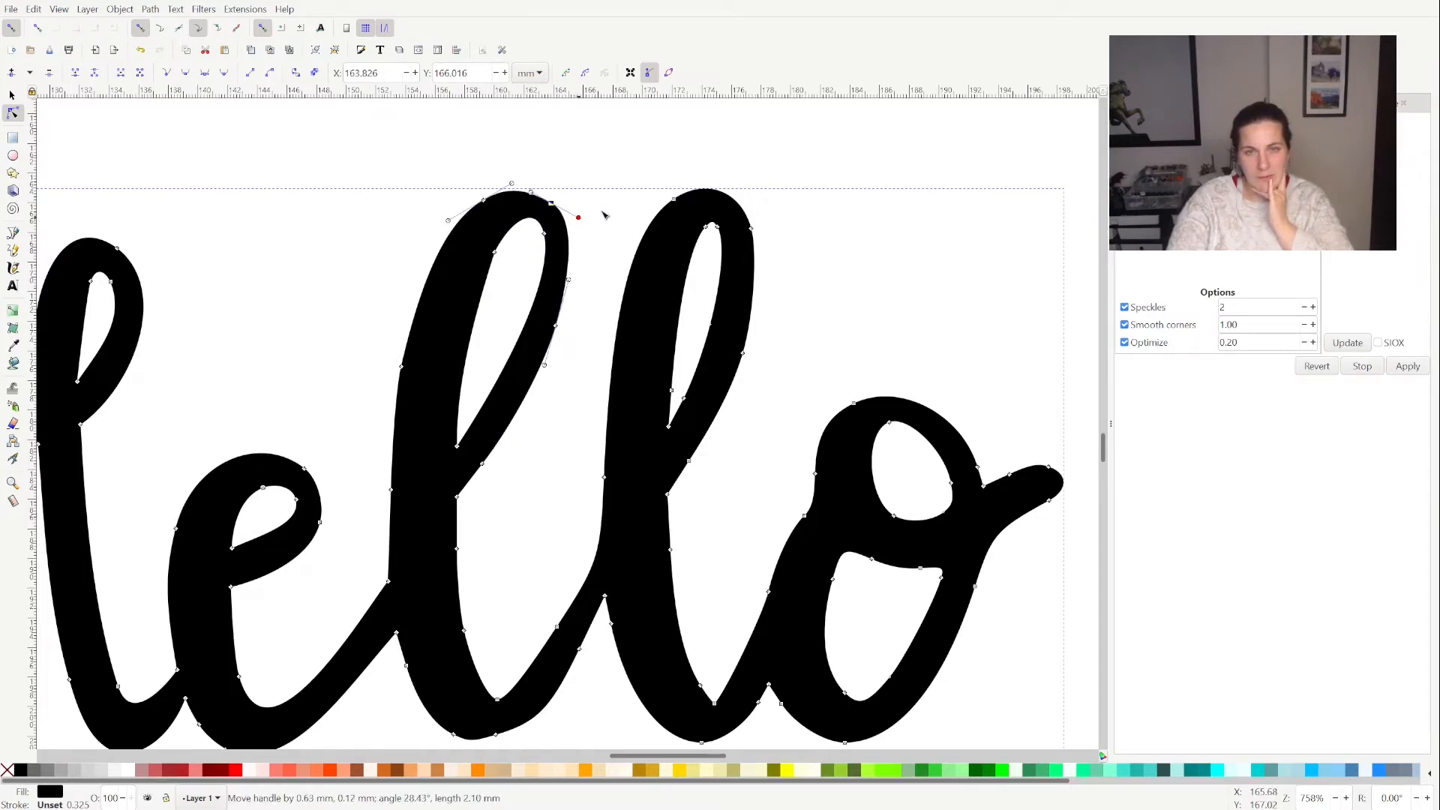
left_click(601, 217)
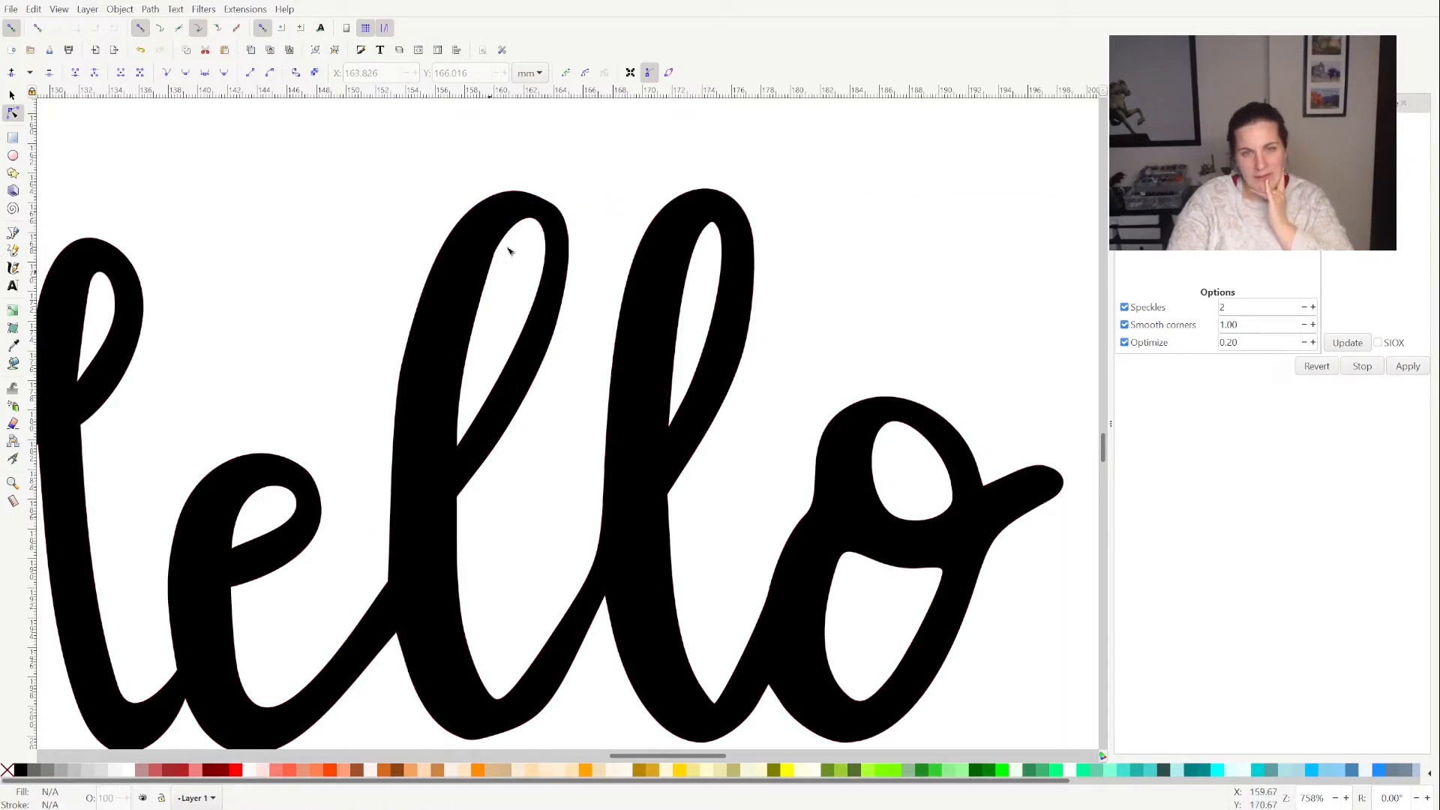
Reshape the inner loop of the first "l" in "Hello" by adjusting both handles of its upper-left node
left_click(474, 293)
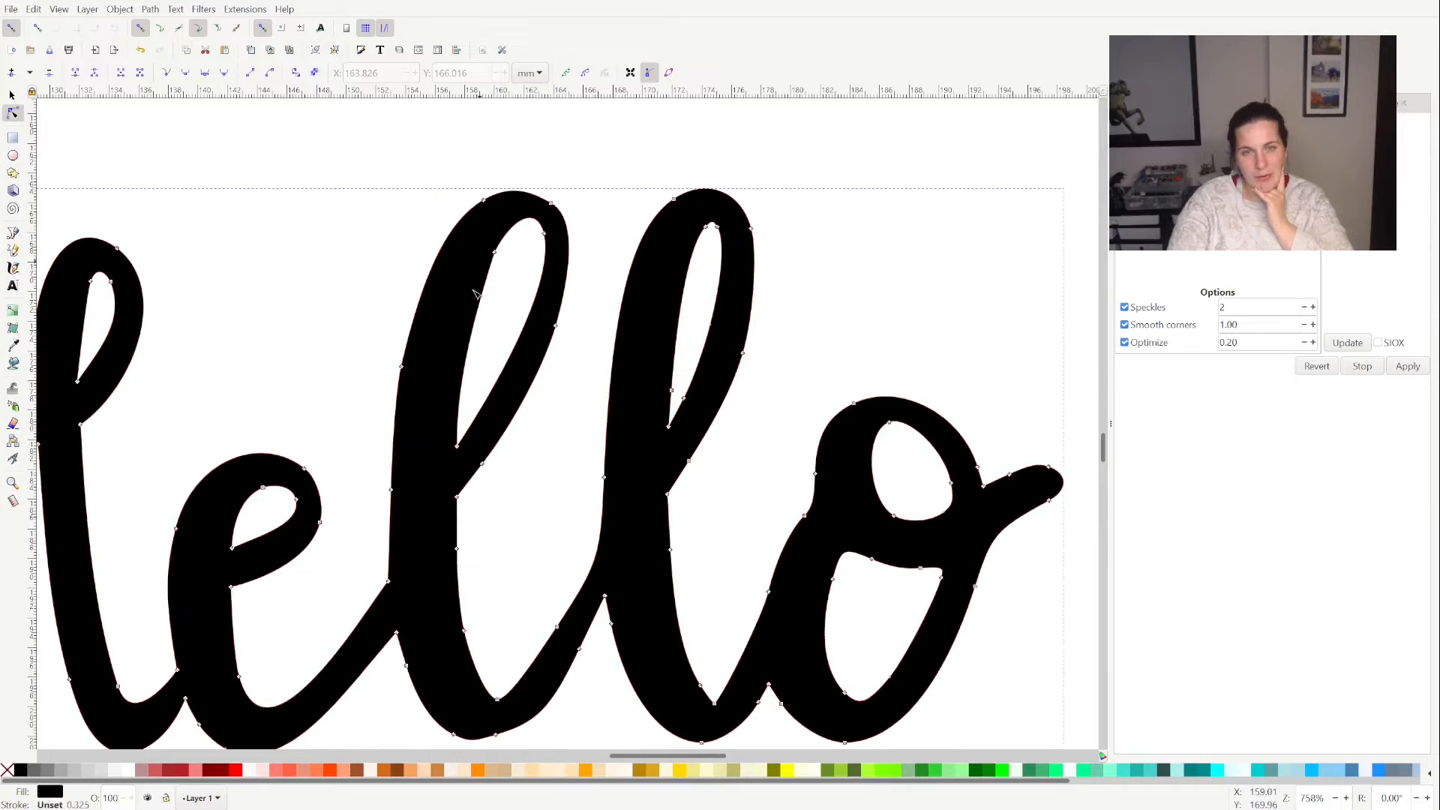
left_click(495, 252)
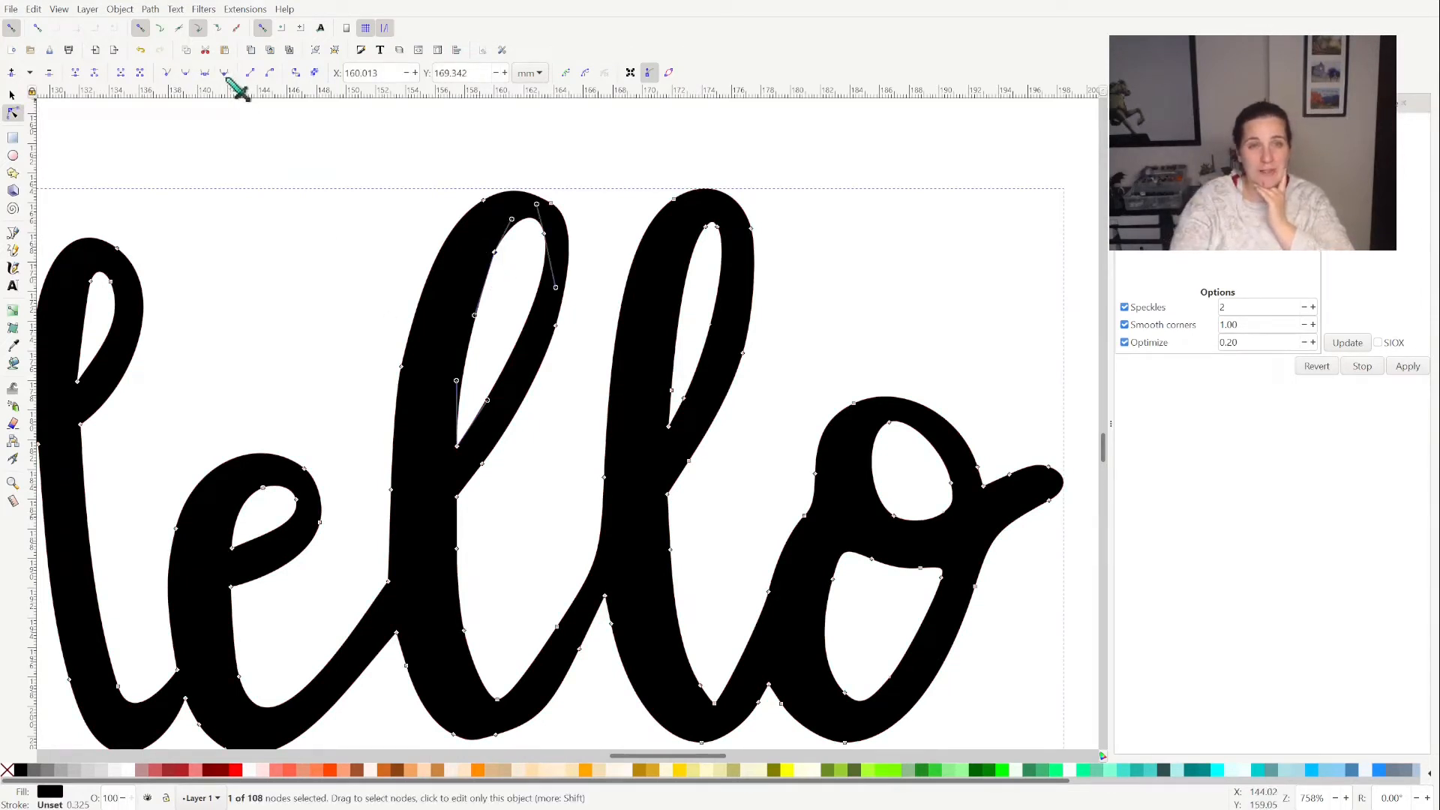
mouse_move(500, 244)
left_mouse_down()
mouse_move(493, 258)
mouse_move(505, 220)
left_mouse_up()
left_click_drag(475, 315, 471, 322)
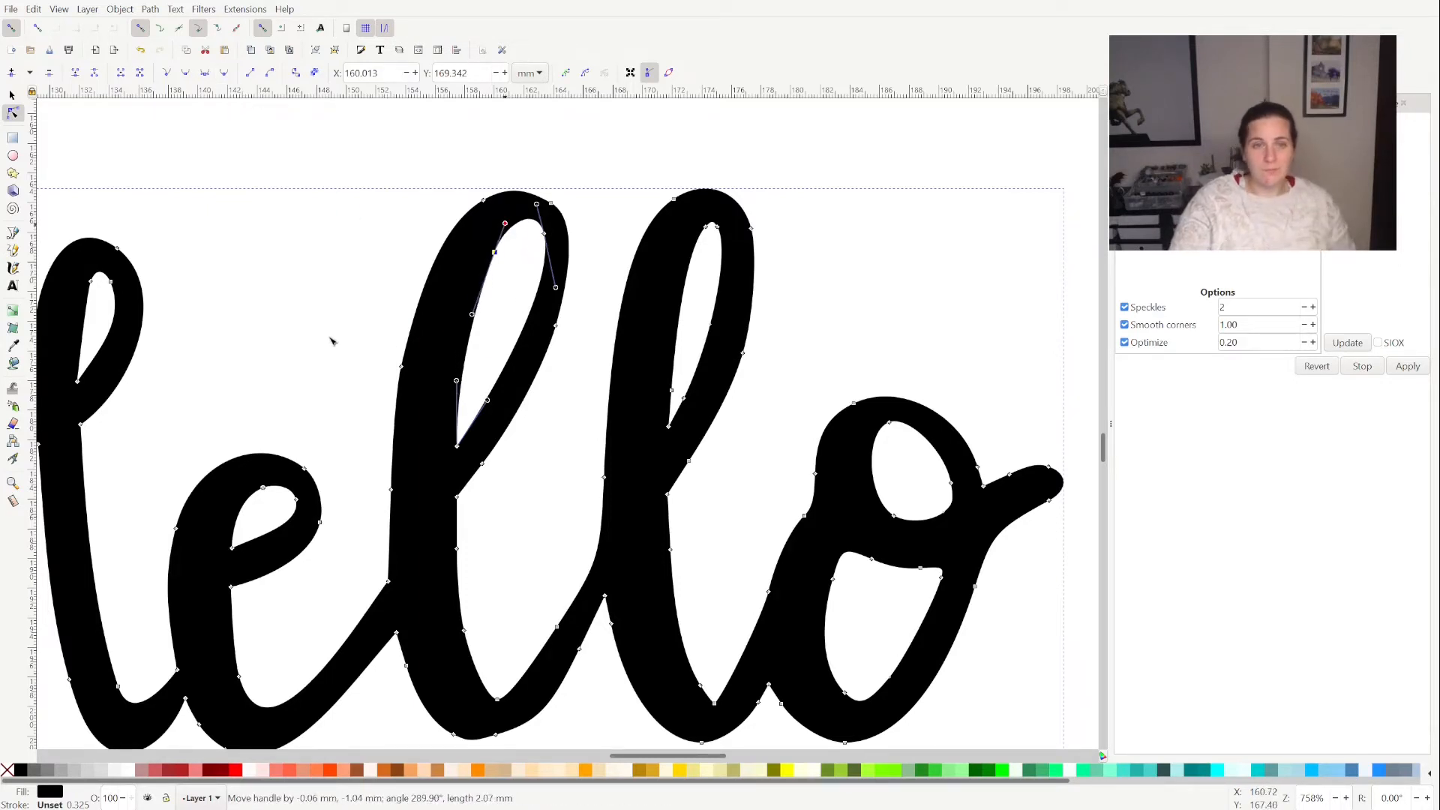
Delete the surplus nodes along the outer left stem of the first "l" and straighten the stem with the remaining node's handle
left_click(429, 270)
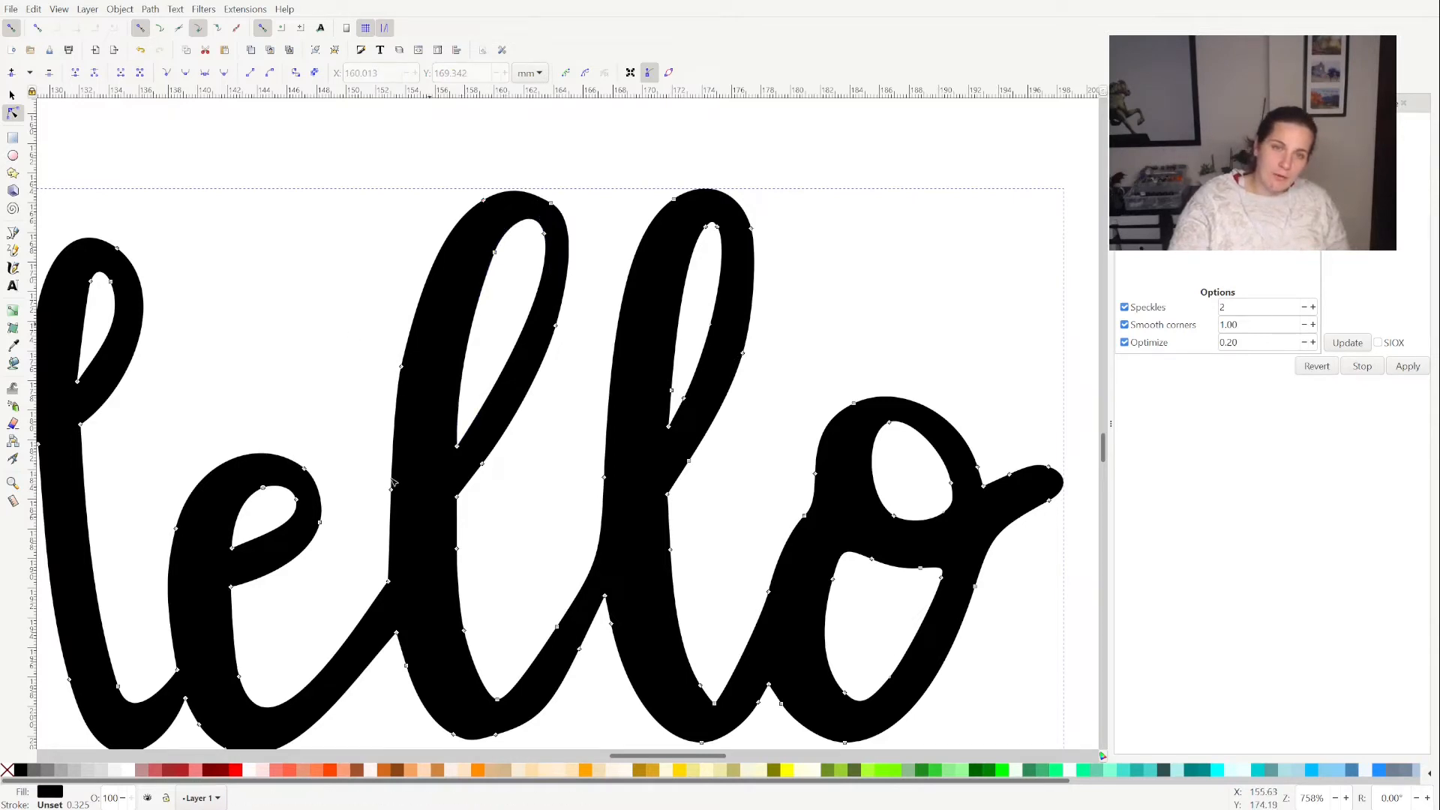
left_click_drag(366, 317, 404, 521)
key("Delete")
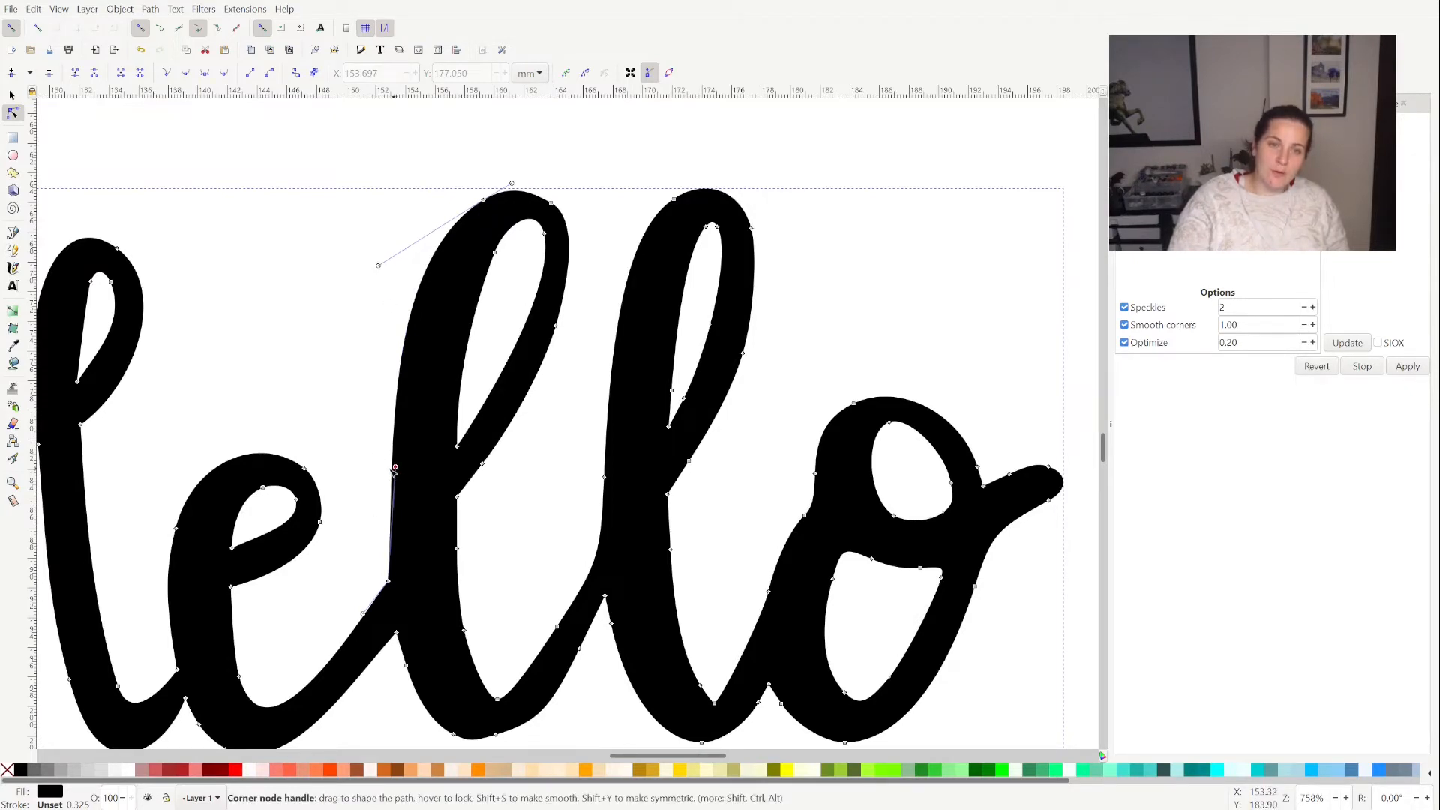
left_click_drag(393, 468, 387, 471)
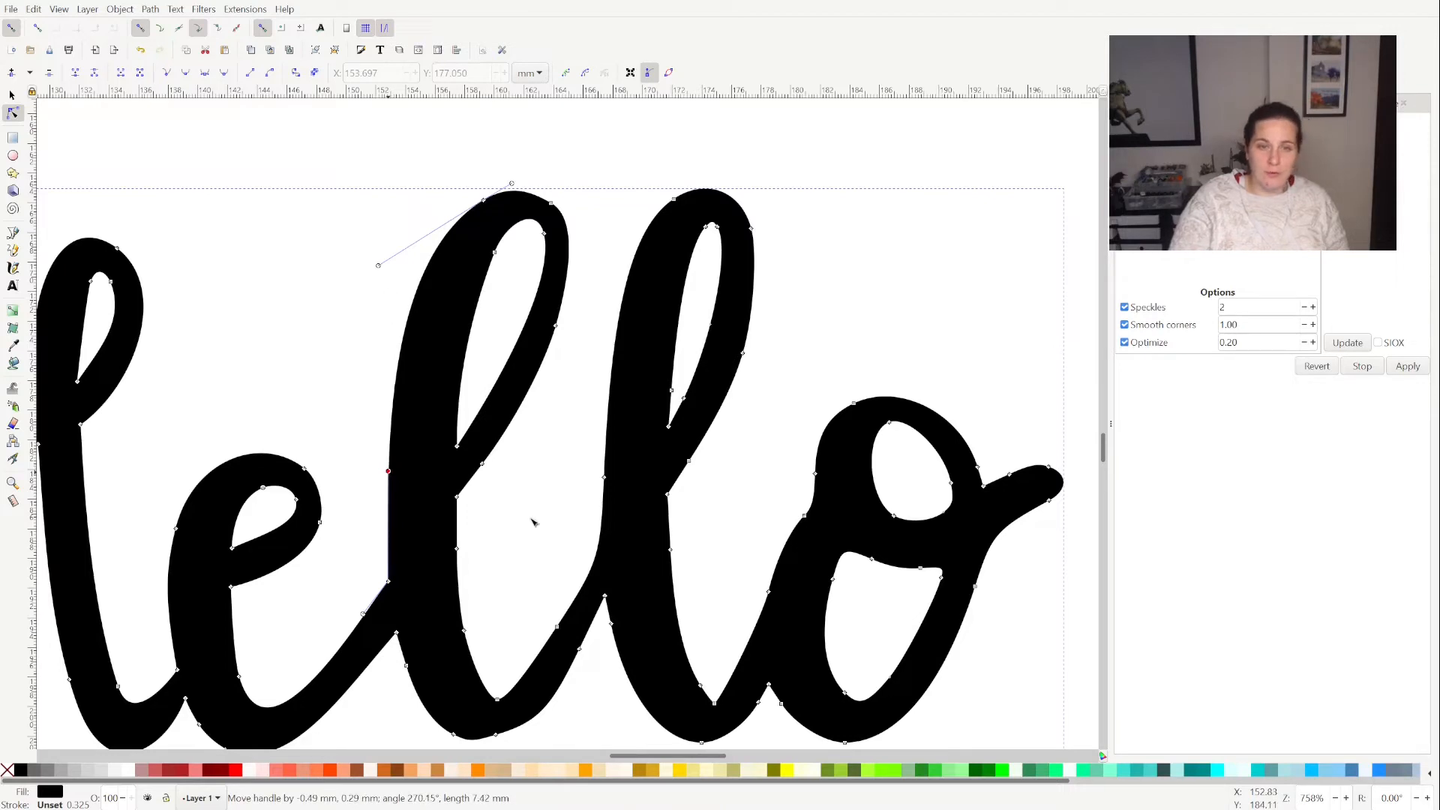
Remove surplus nodes from the lower curve of the first "l" and smooth its inner bowl and base
left_click_drag(445, 541, 480, 603)
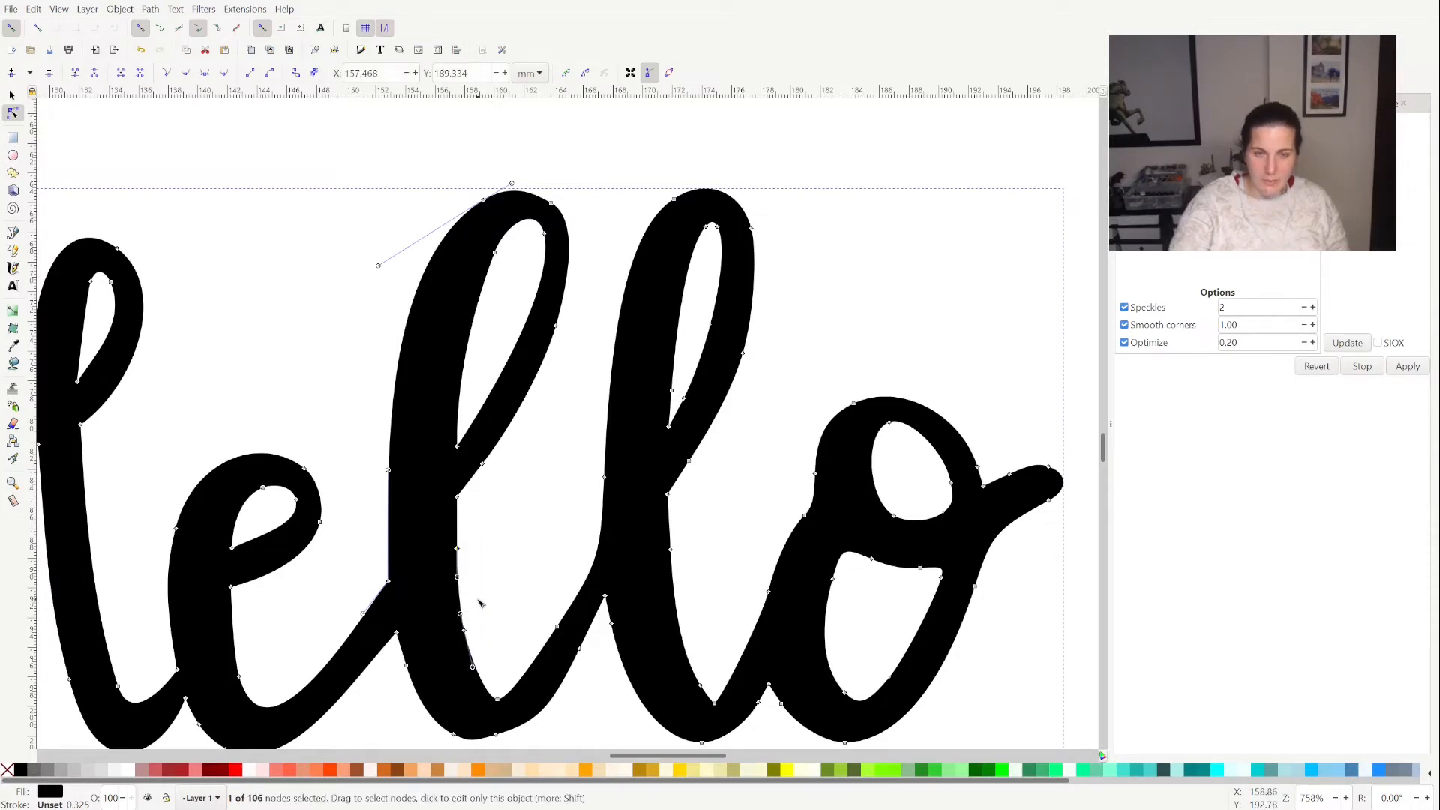
left_click(495, 699)
key("Delete")
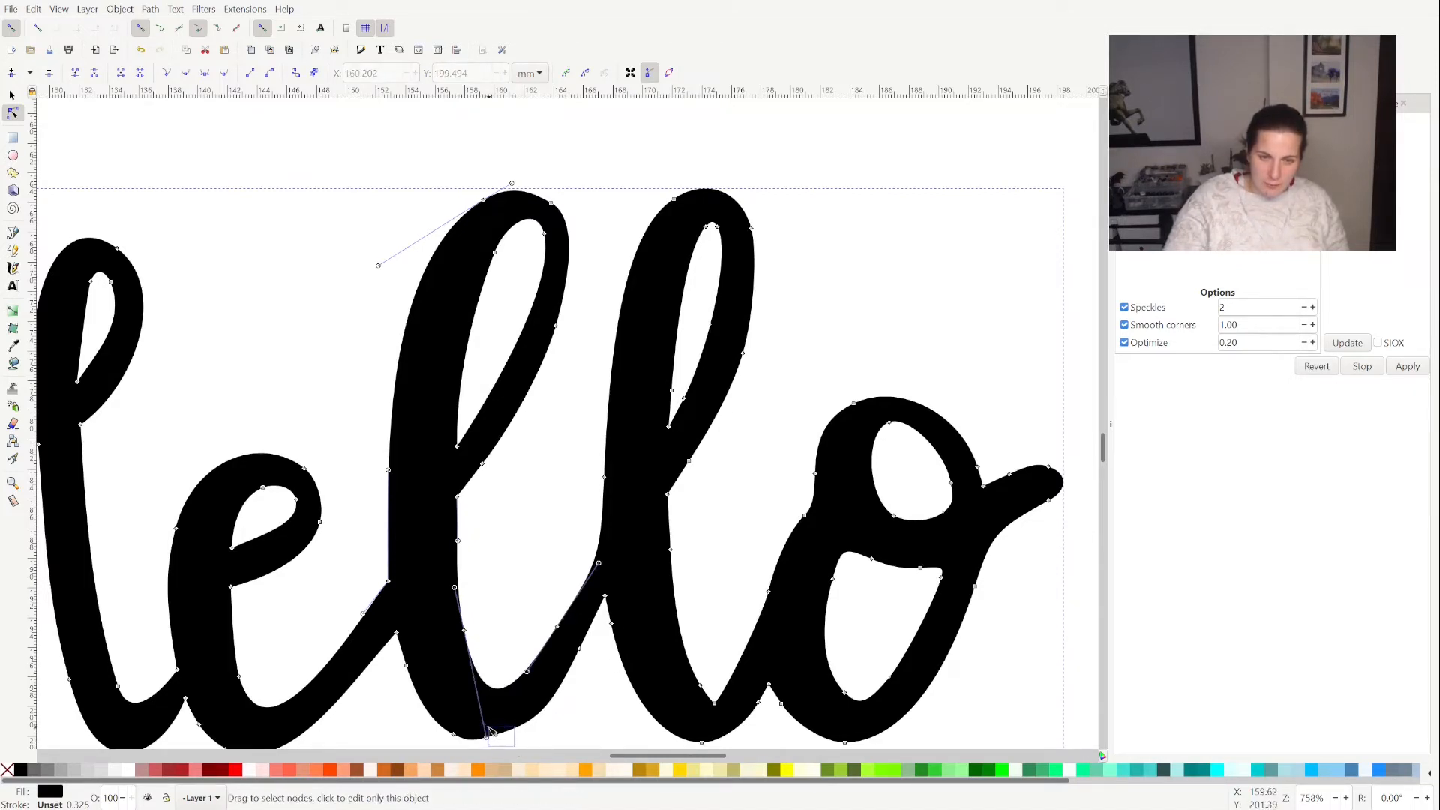
left_click_drag(489, 731, 486, 729)
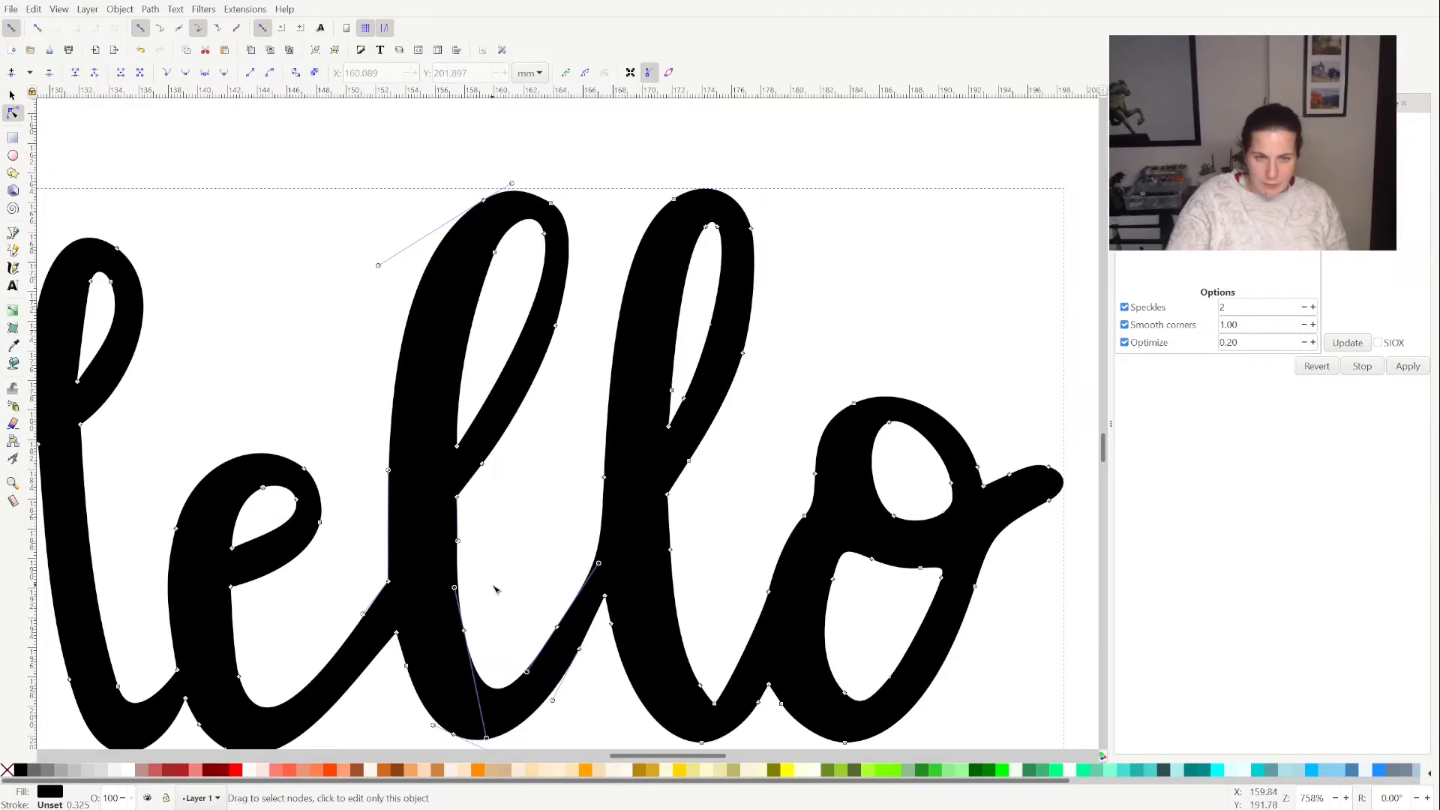
left_click(530, 639)
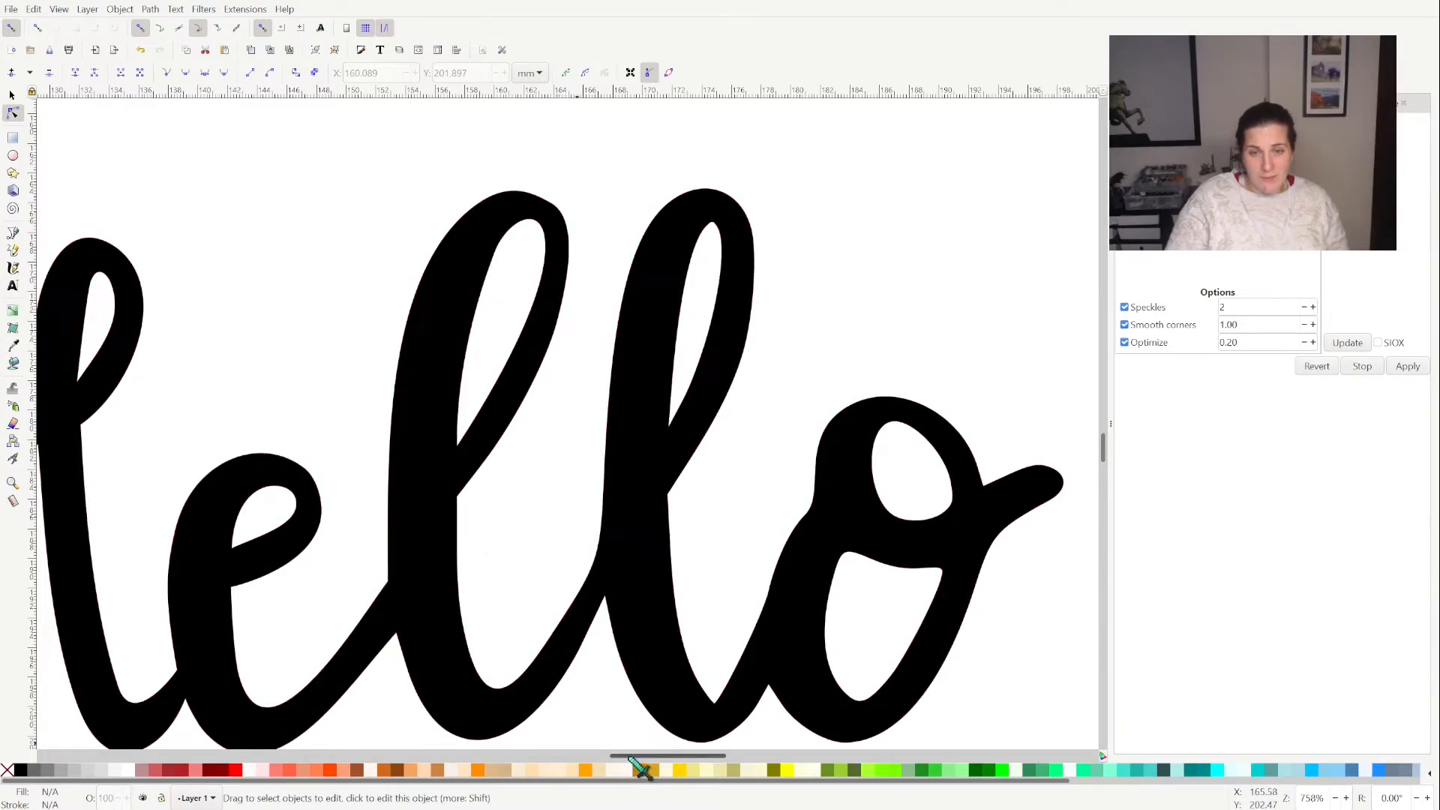
Cut all nodes of the second "l" and the "o" out of the "Hello" path
left_click_drag(635, 757, 656, 763)
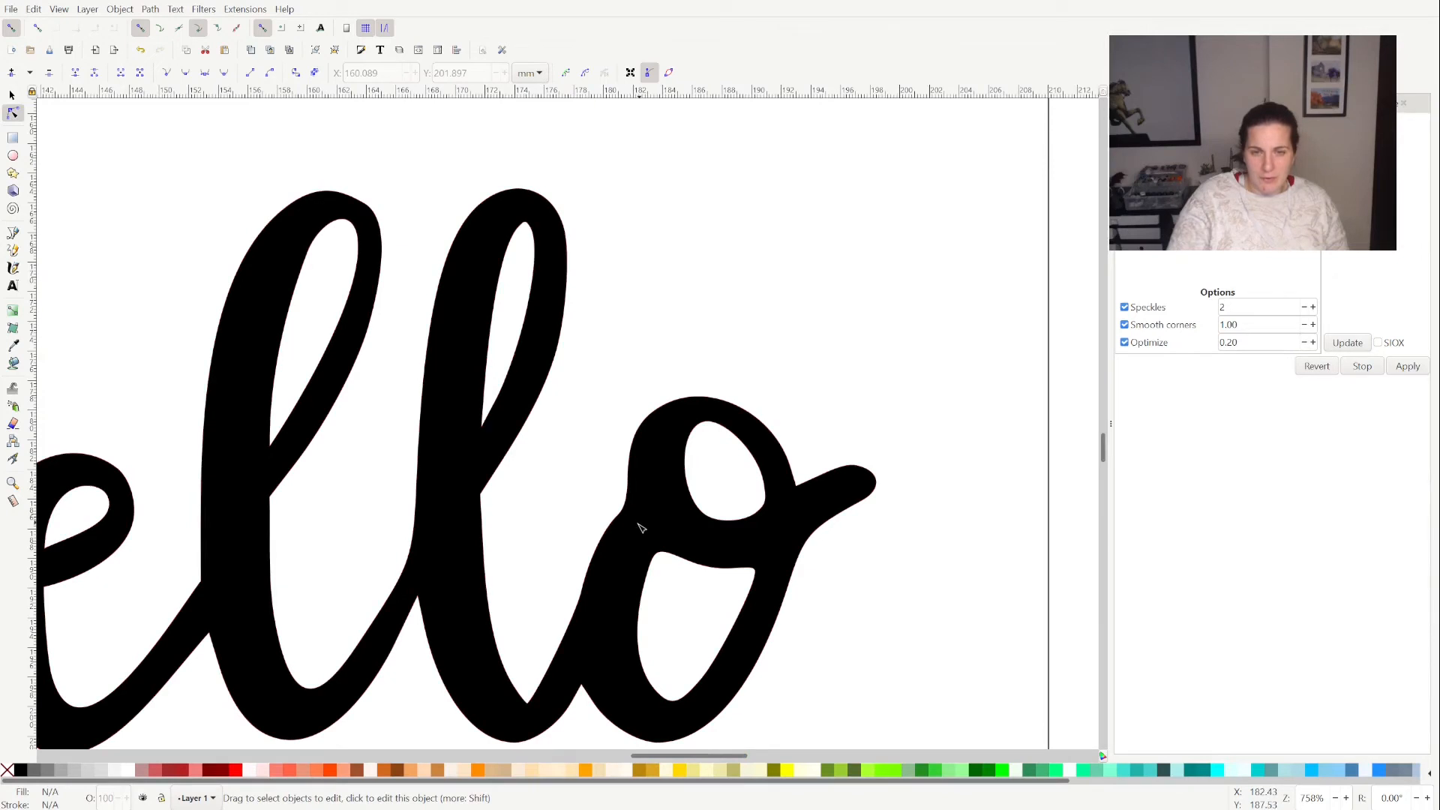
left_click(639, 523)
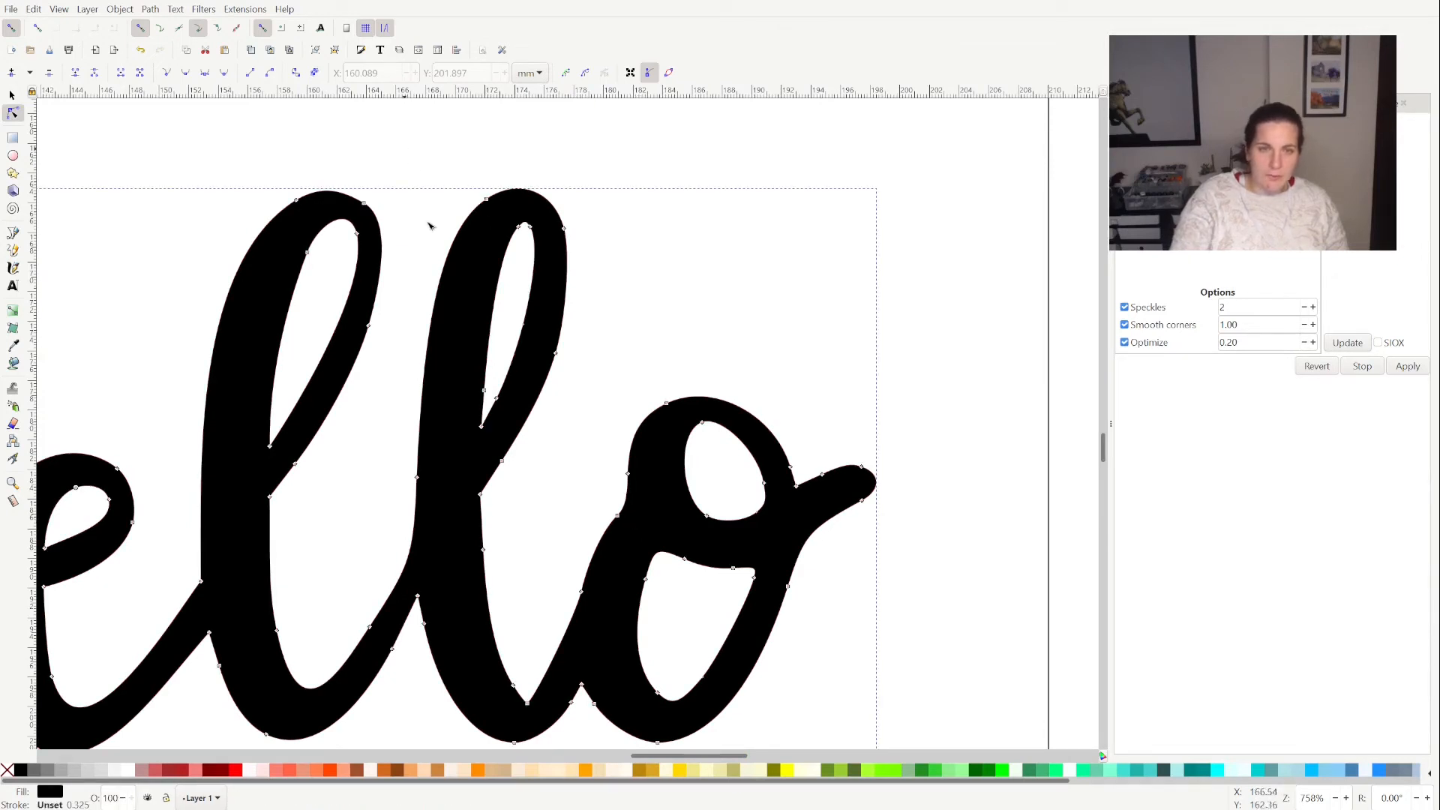
left_click_drag(405, 150, 908, 758)
scroll(908, 757, "right", 2)
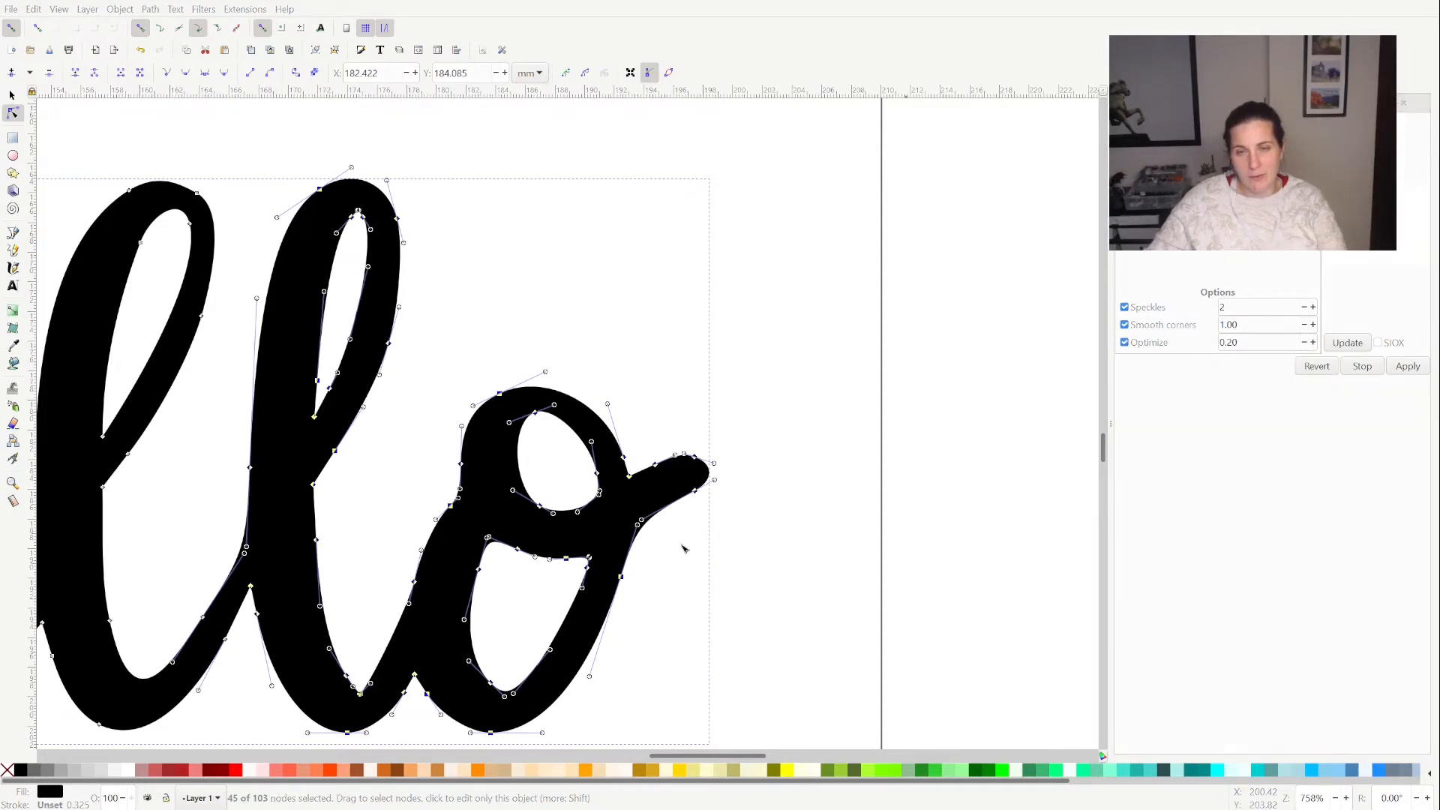
scroll(682, 549, "down", 6)
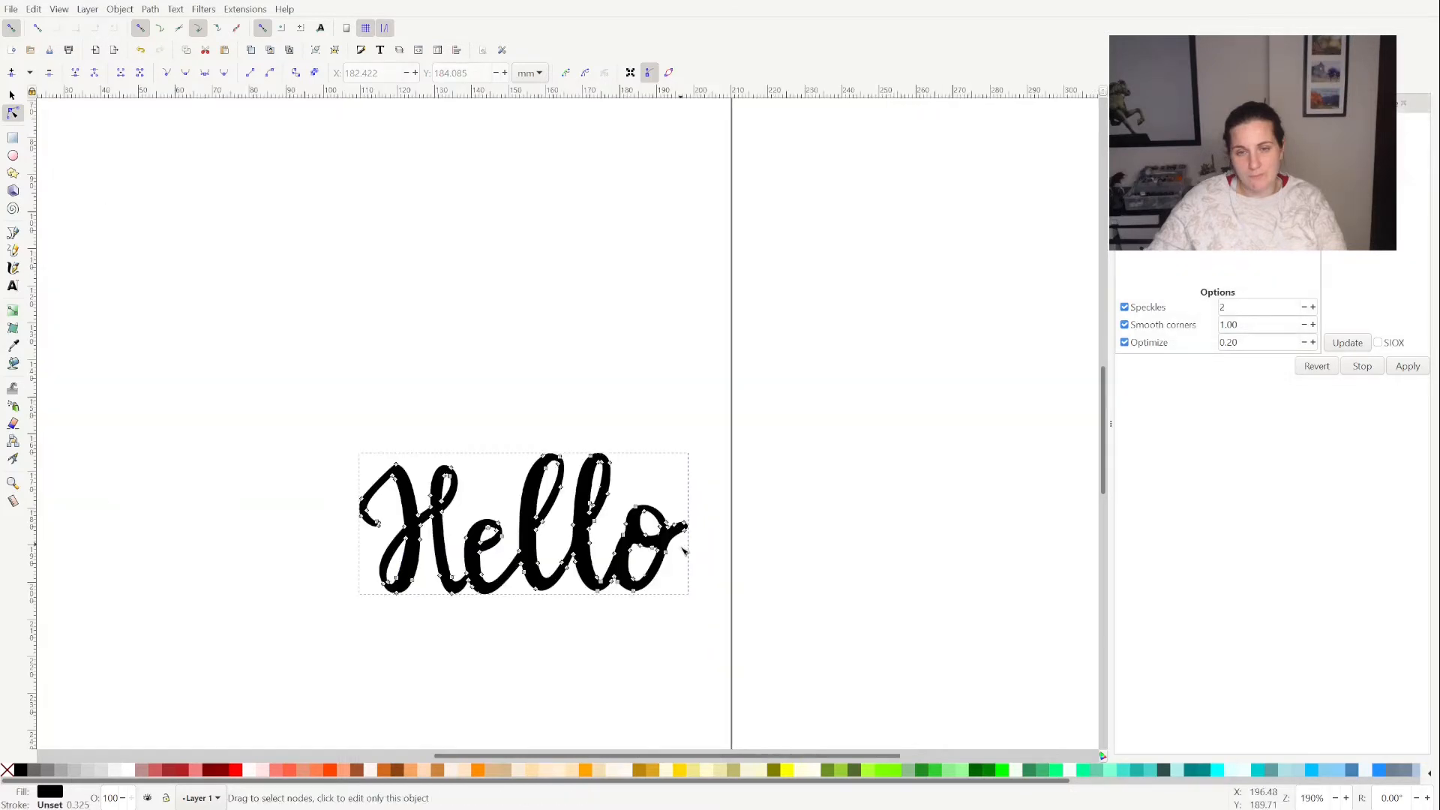
scroll(682, 549, "up", 2)
scroll(682, 551, "up", 2)
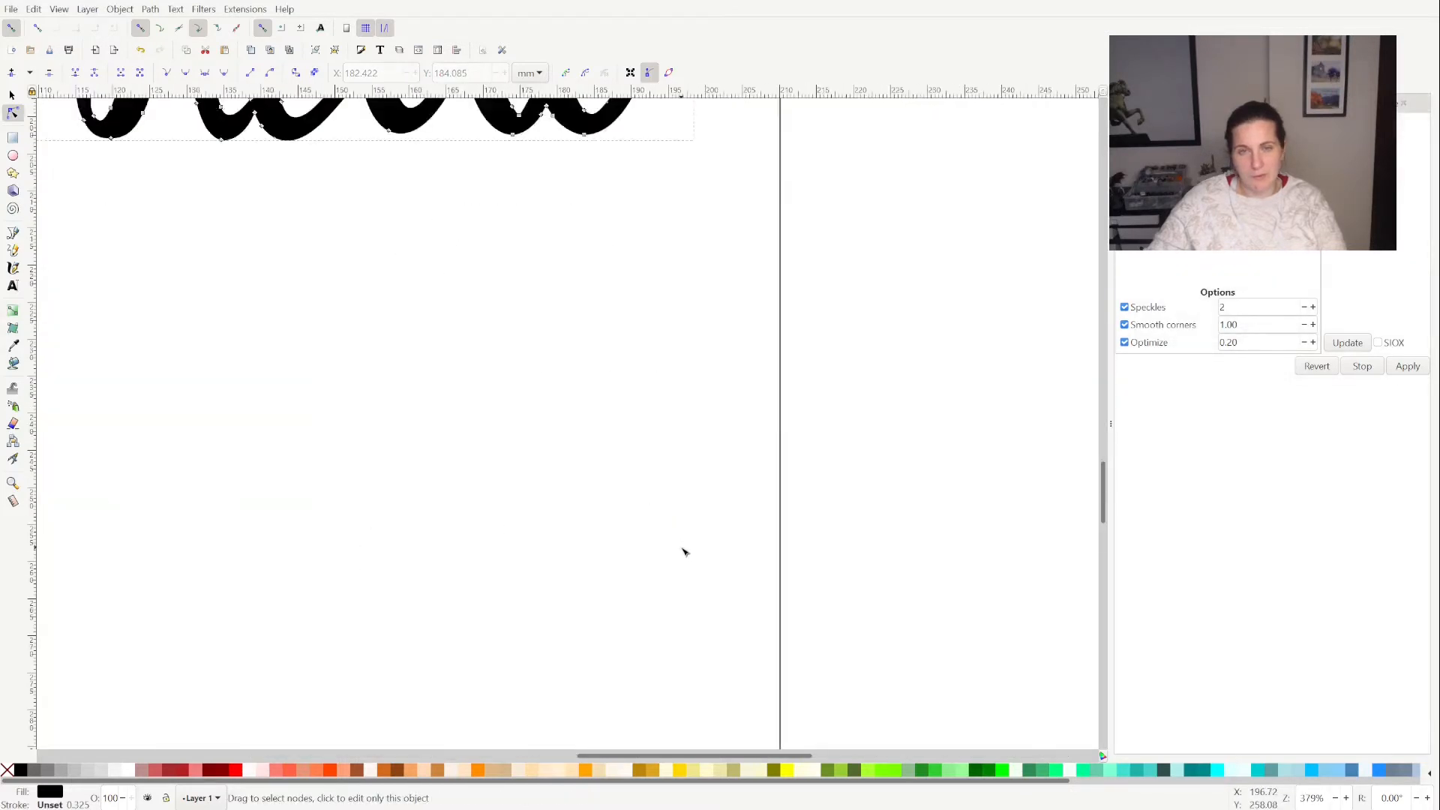
scroll(714, 561, "up", 5)
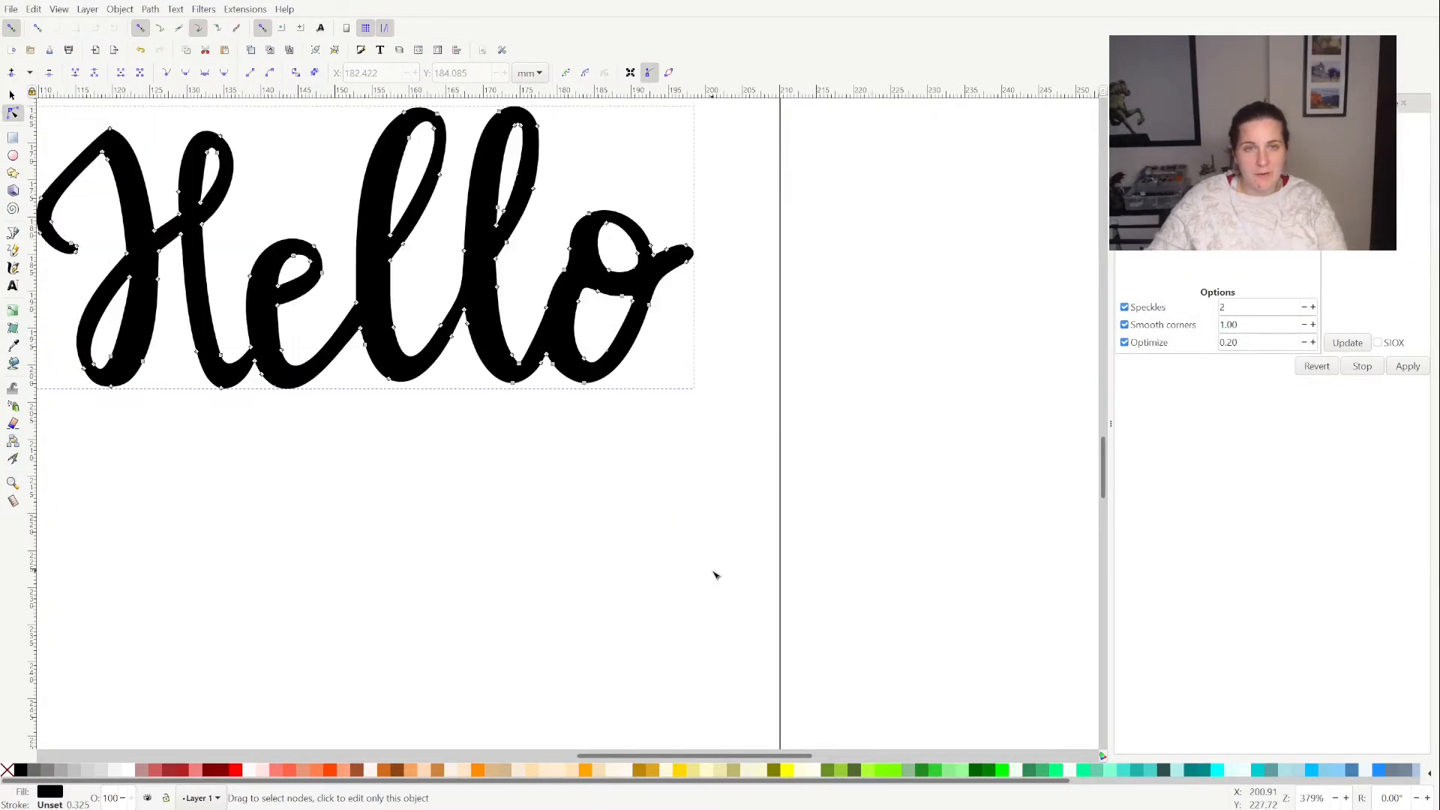
scroll(714, 575, "up", 1)
scroll(714, 578, "up", 2)
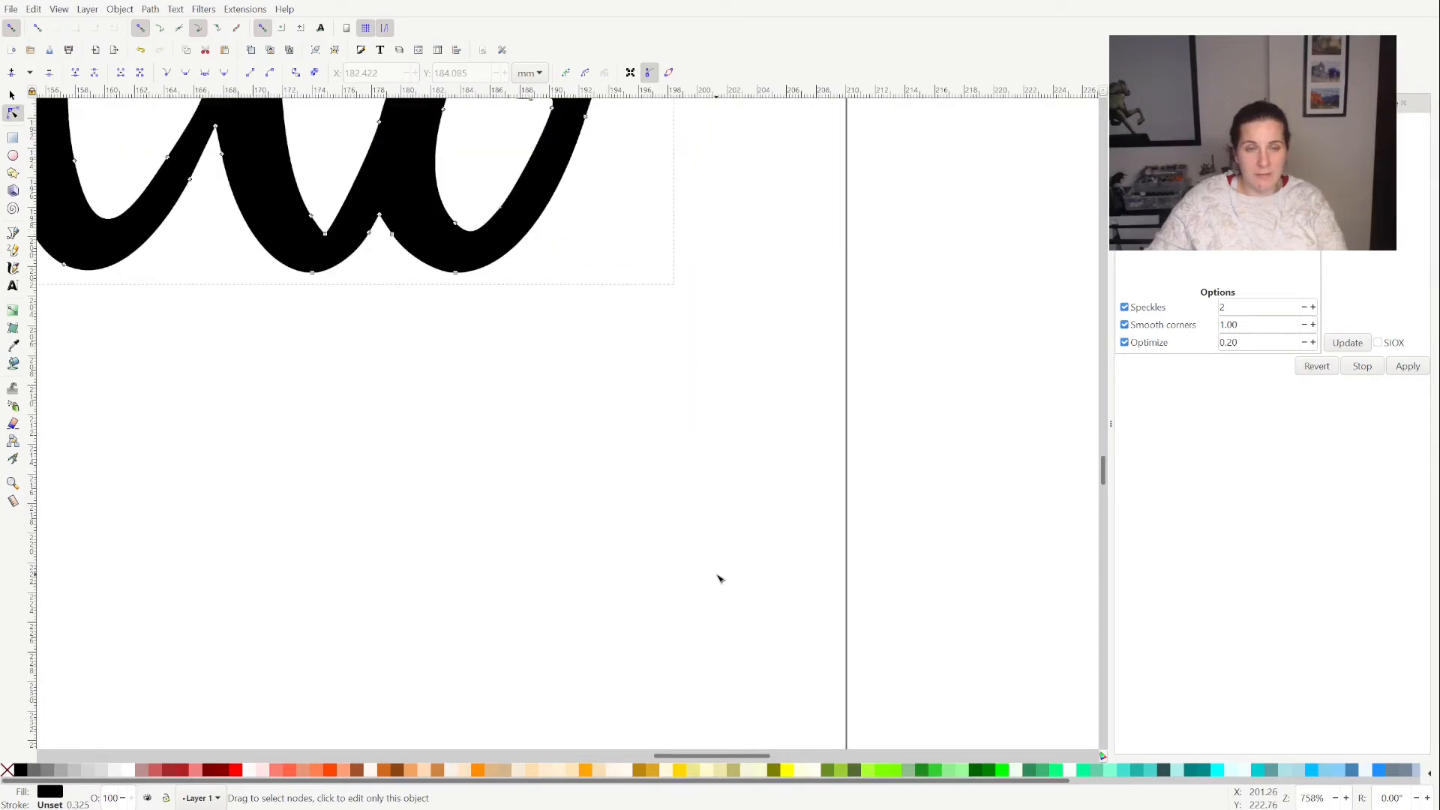
scroll(717, 579, "down", 2)
scroll(582, 630, "up", 1)
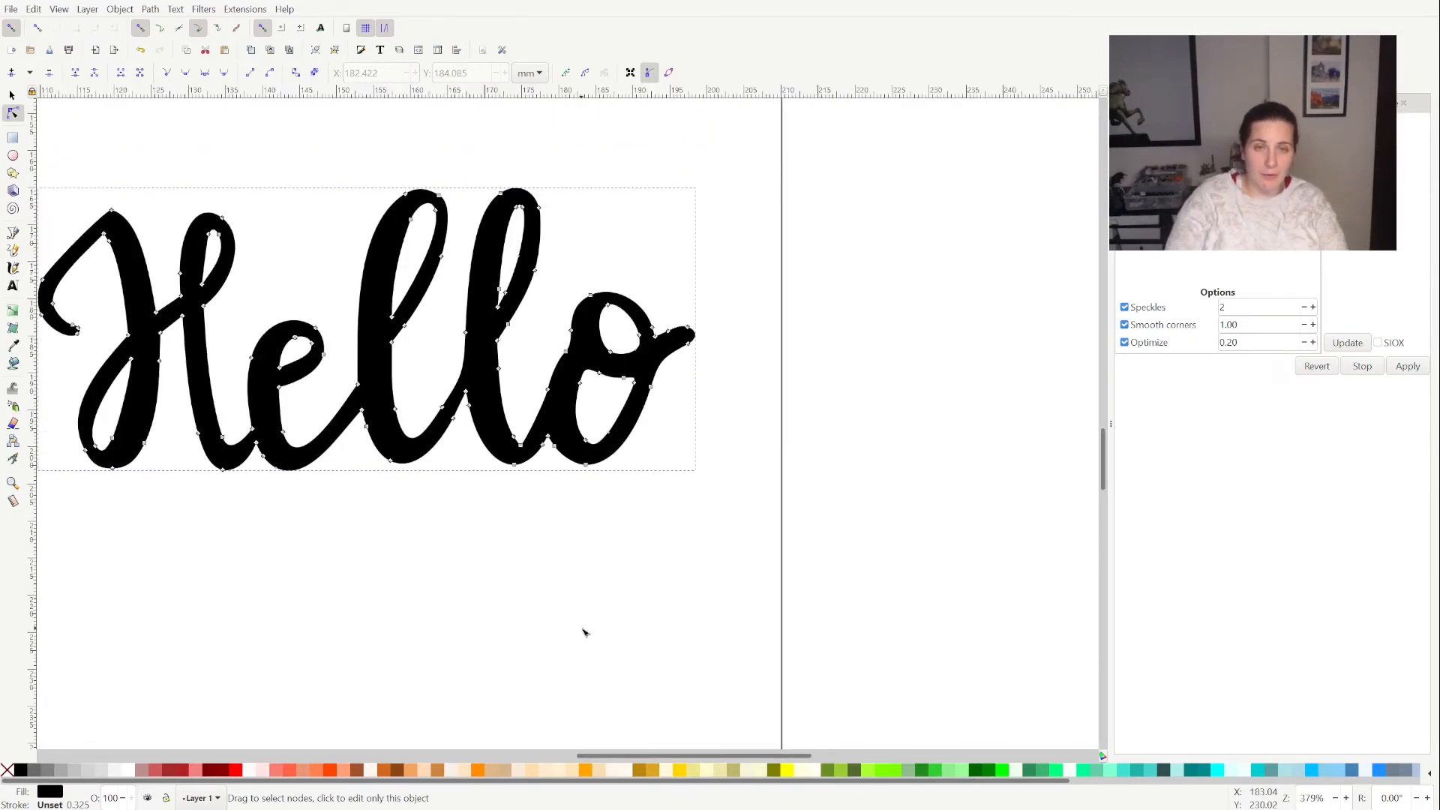
left_click_drag(469, 165, 600, 498)
left_click_drag(454, 154, 717, 510)
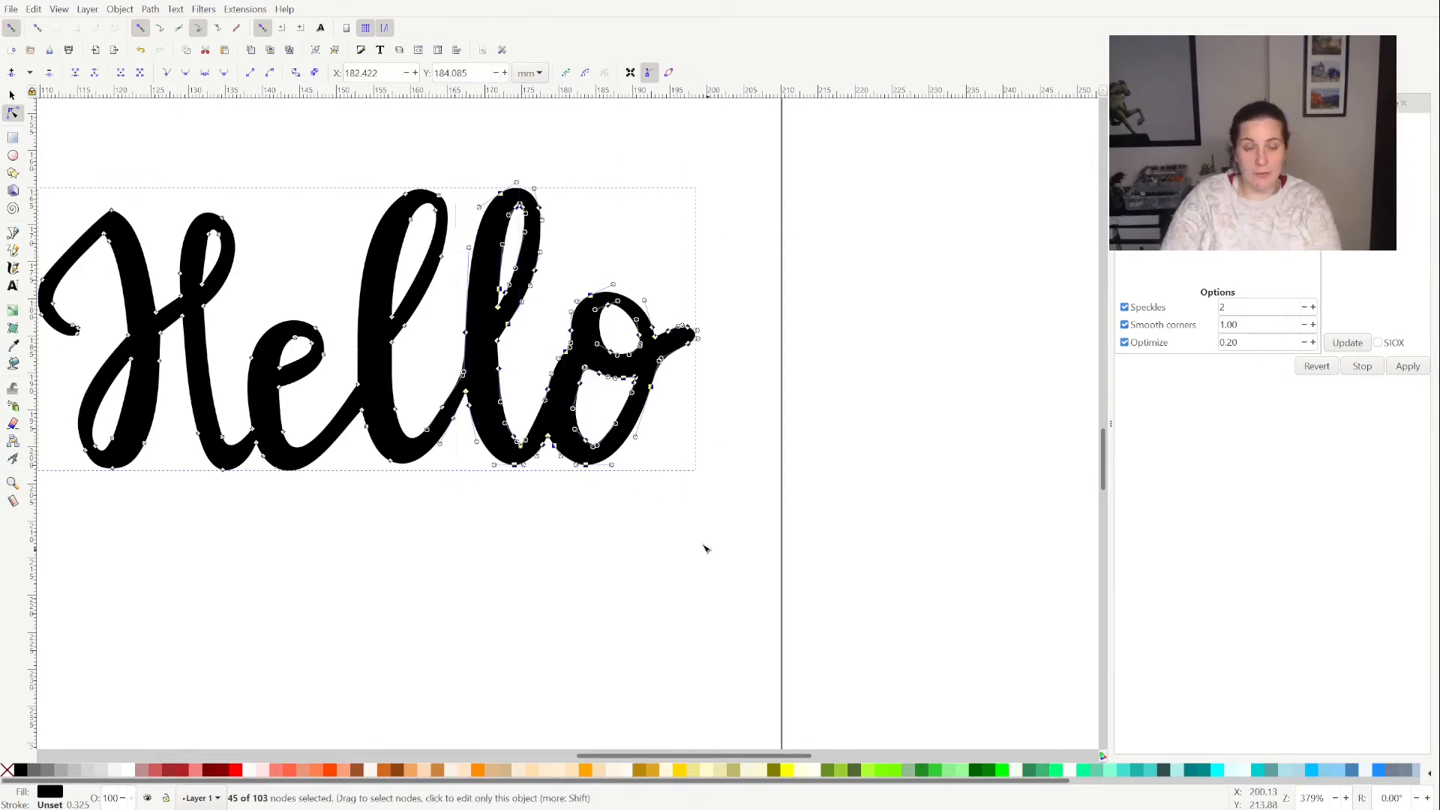
key("Delete")
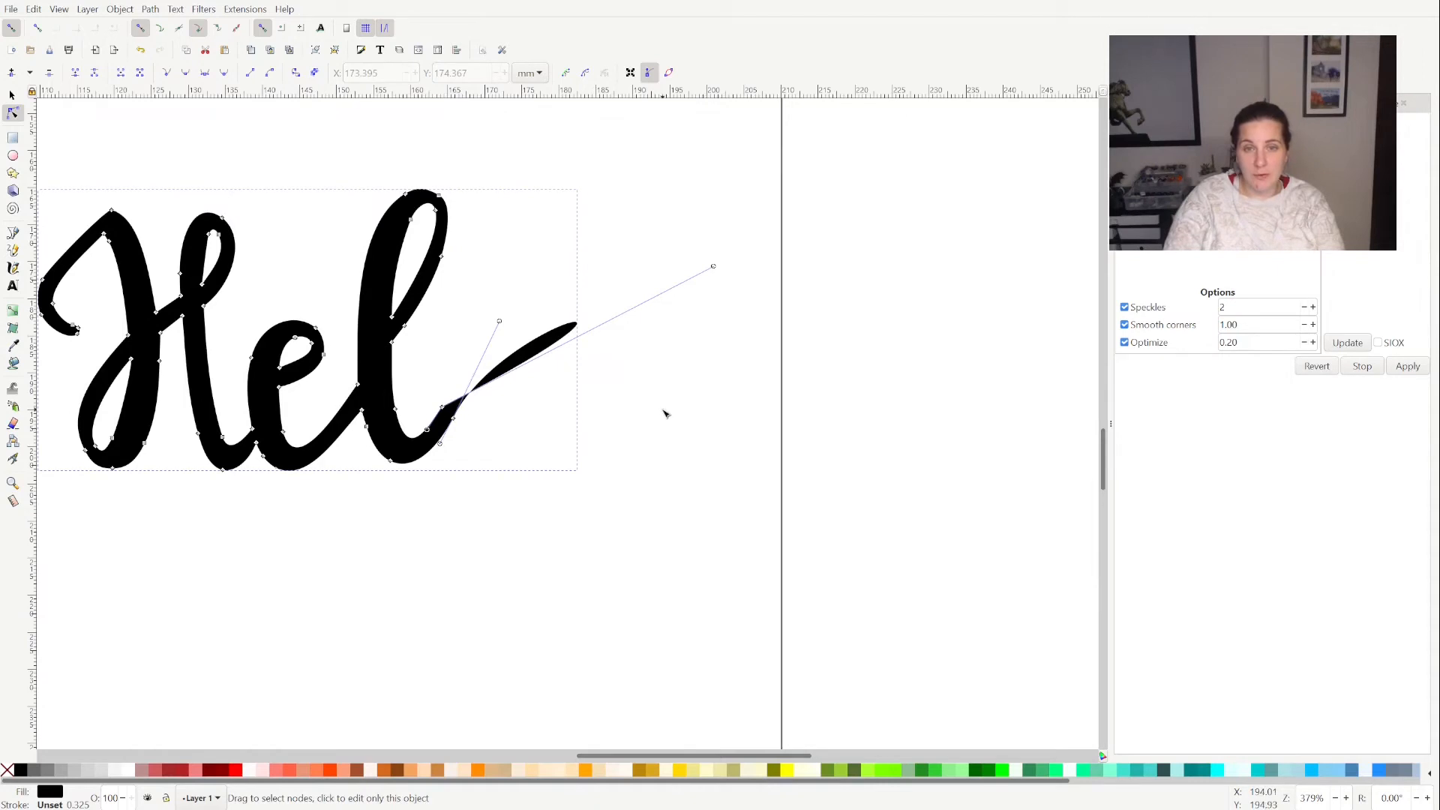
left_click(564, 452)
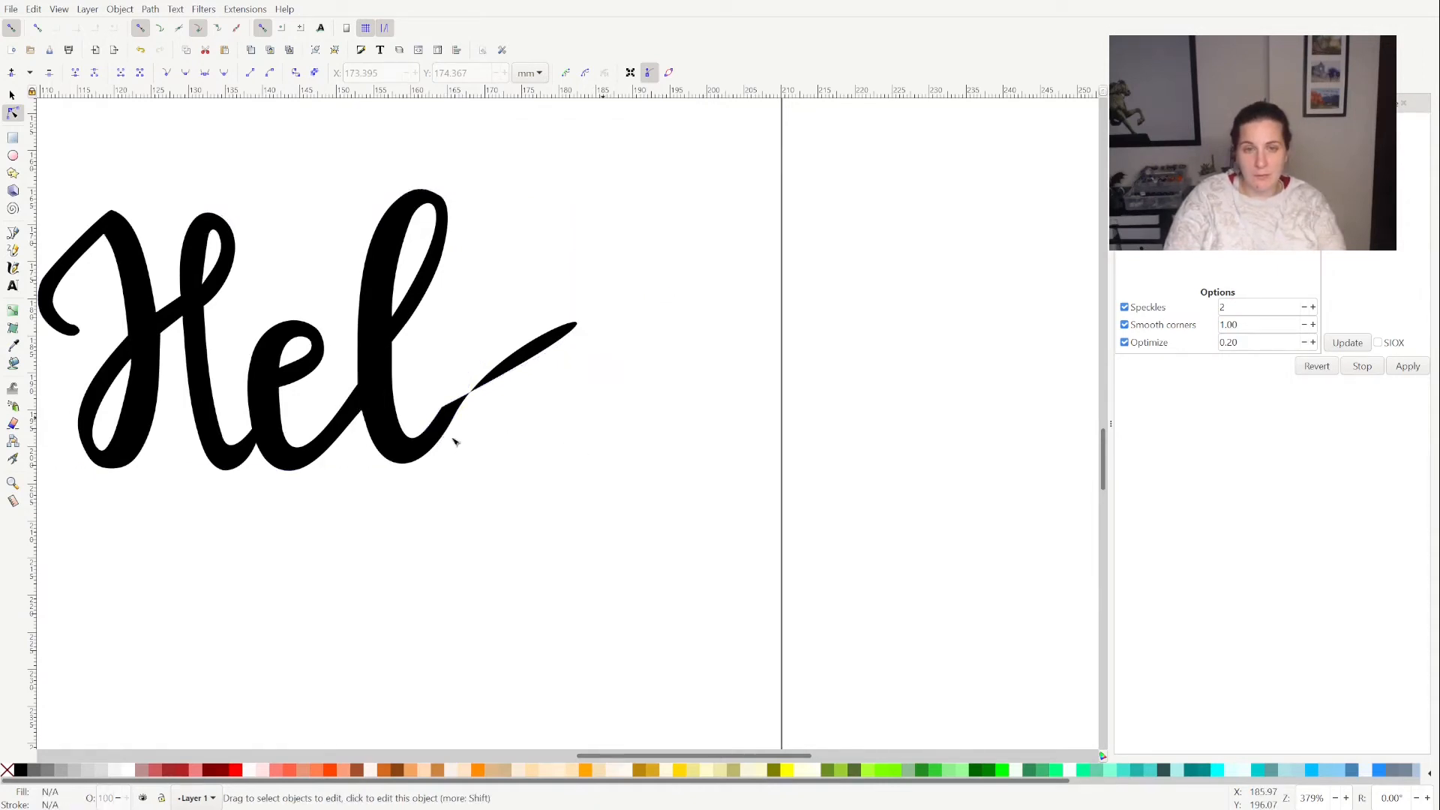
key("ctrl+alt+v")
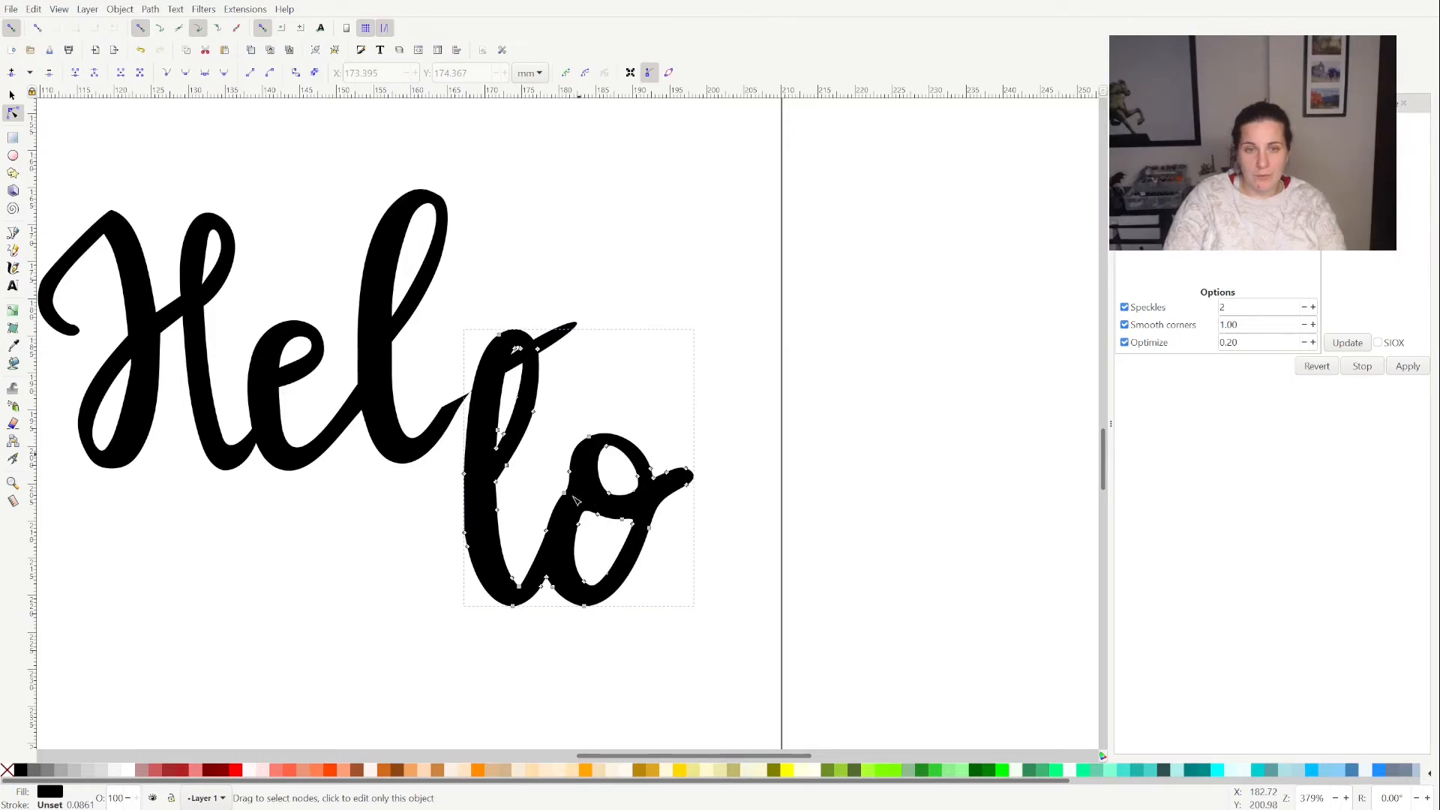
left_click(555, 335)
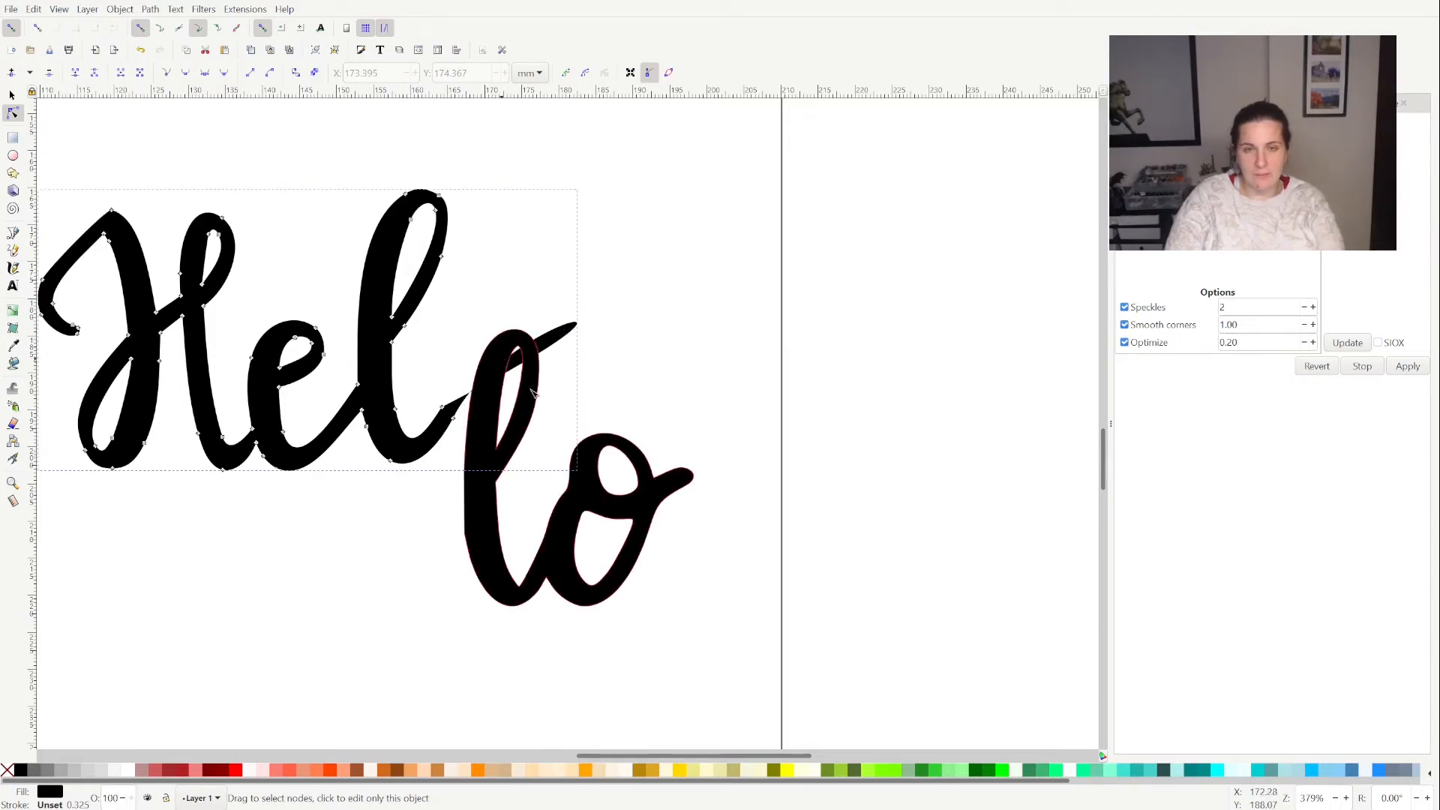
key("ctrl+z")
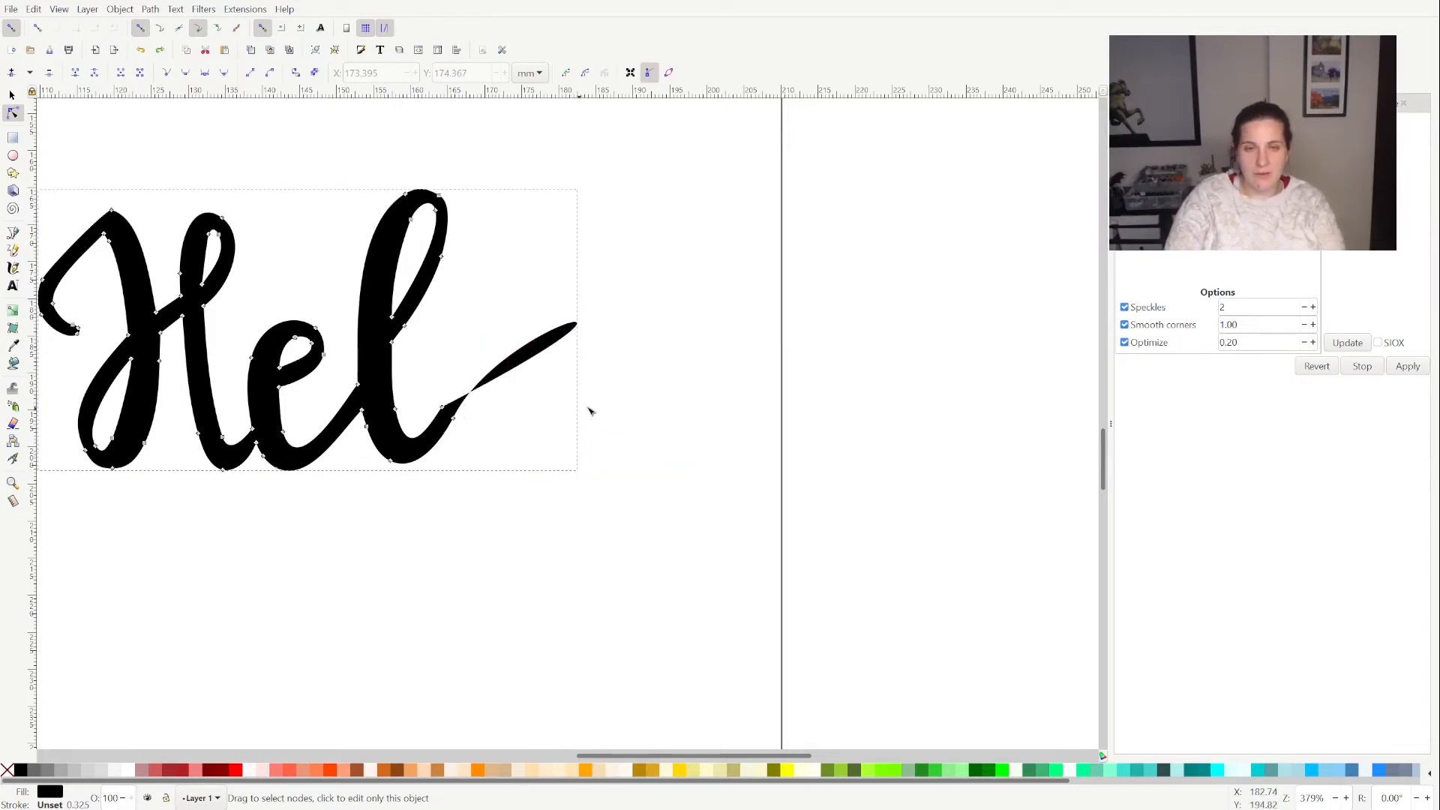
Paste the cut "lo" nodes into the "Hel" path and move them well clear to the right of the first "l"
key("ctrl+shift+z")
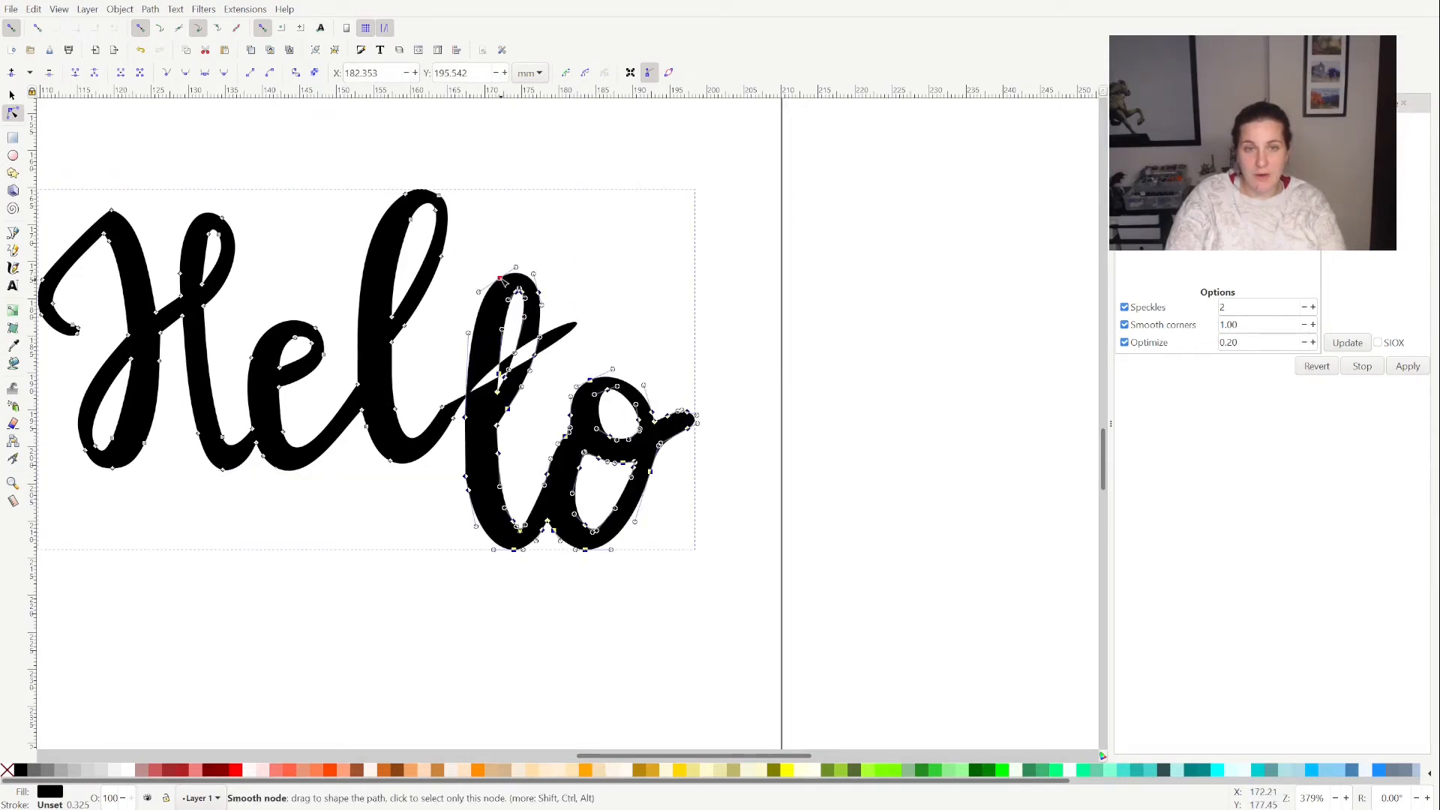
left_click_drag(500, 278, 701, 245)
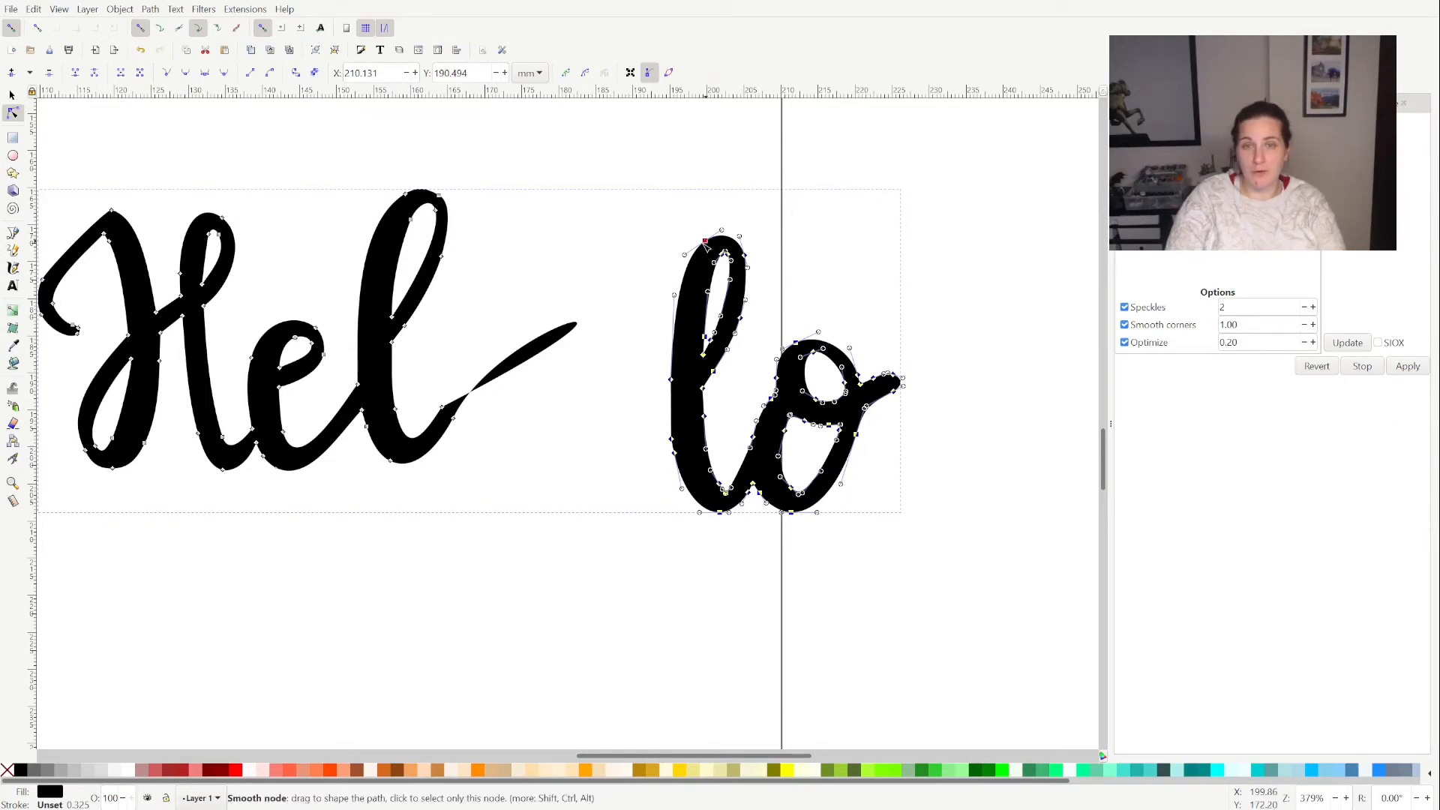
key("Escape")
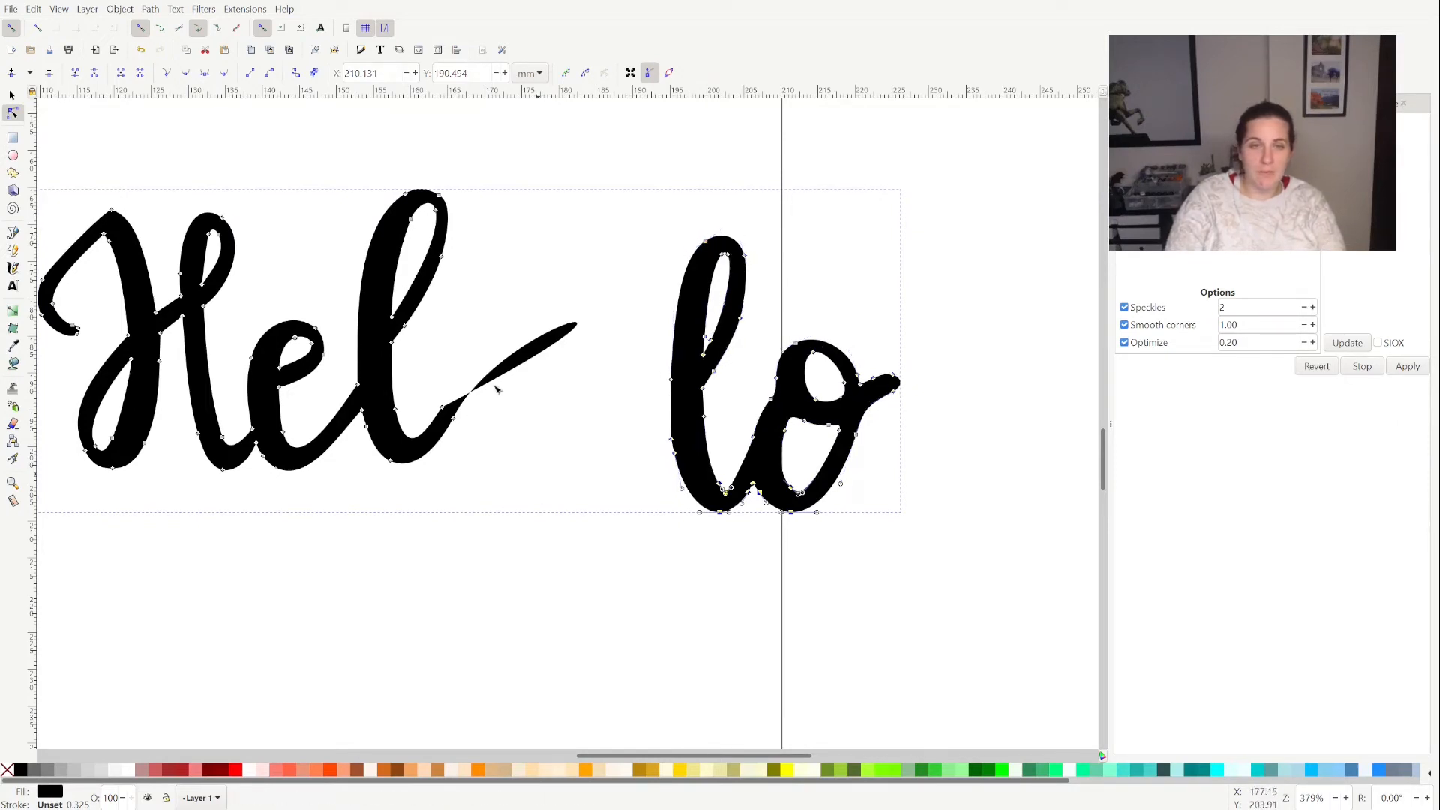
Shorten the stray stroke at the end of the first "l" into a small upturned tail by pulling in the node handles
left_click(453, 419)
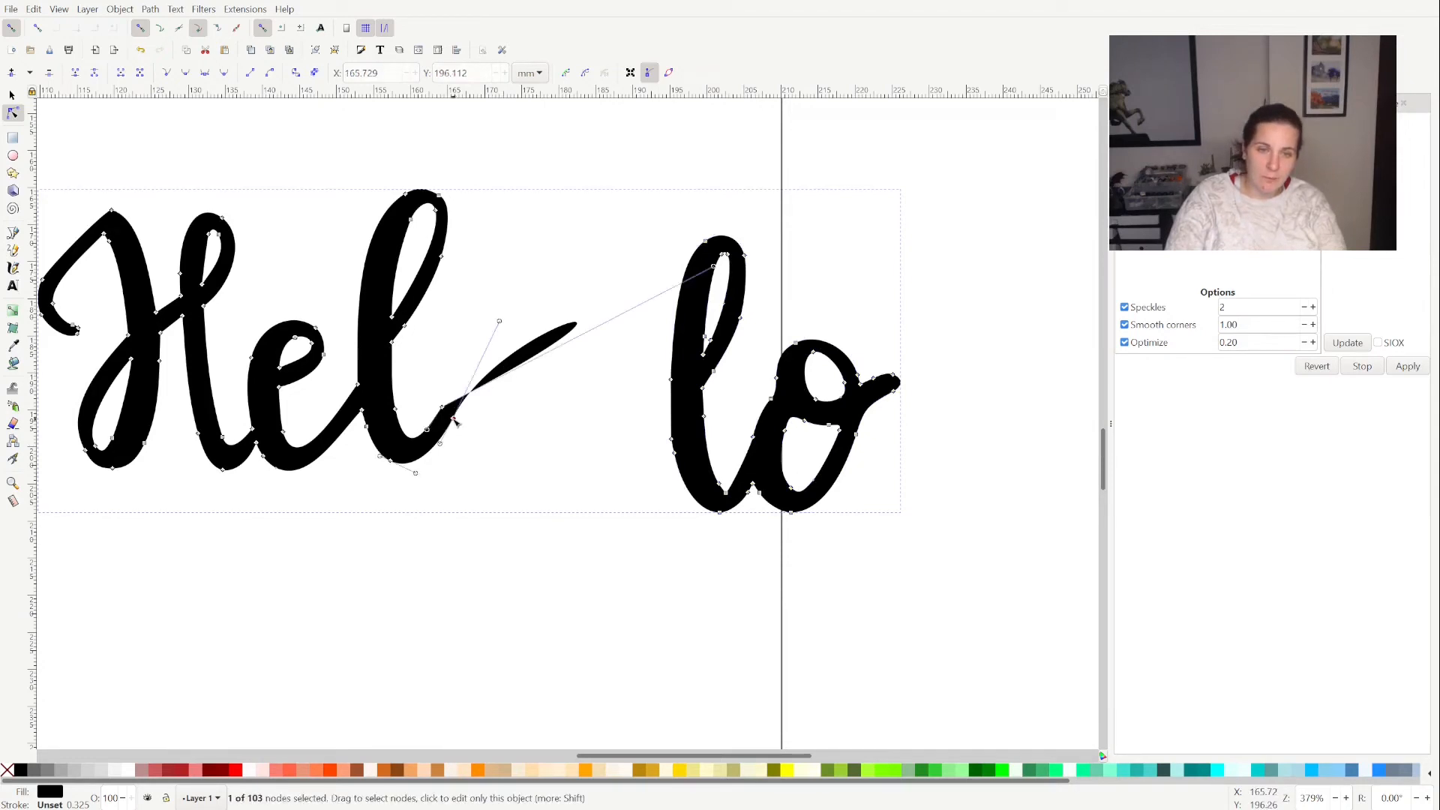
left_click_drag(499, 323, 473, 394)
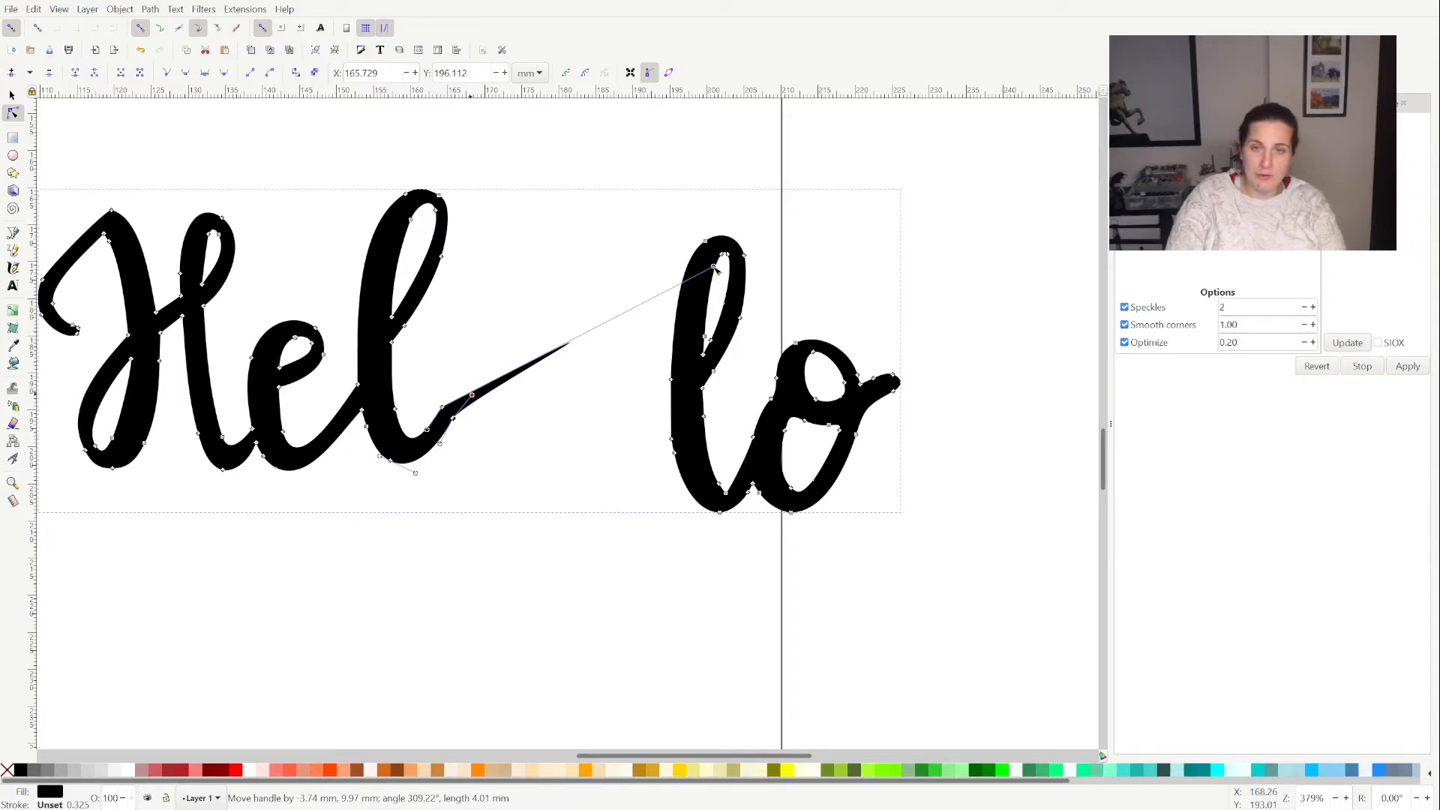
left_click_drag(640, 300, 467, 392)
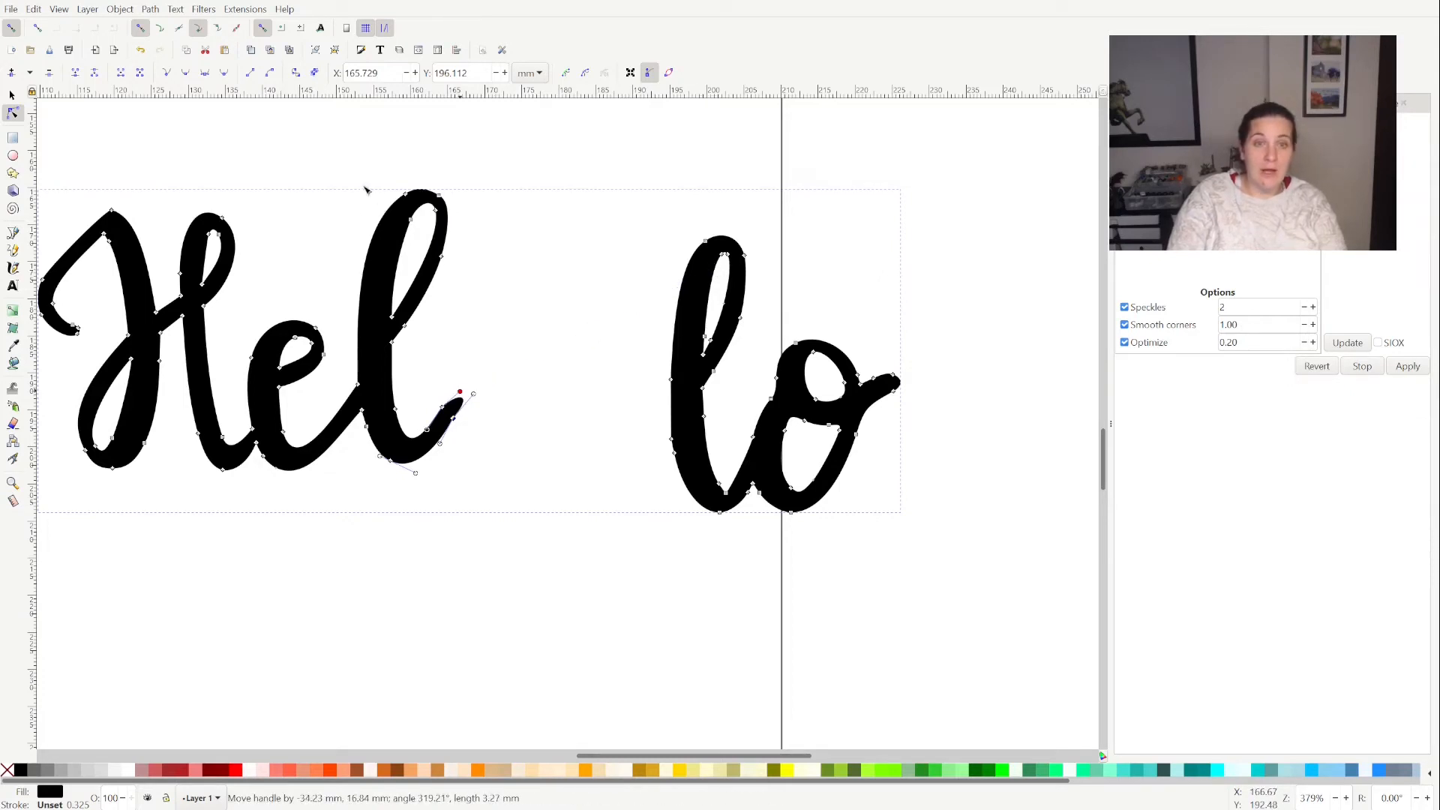
Duplicate the nodes of the first "l" and place the copy directly after it at the same height as the second "l"
mouse_move(349, 171)
left_mouse_down()
mouse_move(462, 397)
mouse_move(473, 505)
mouse_move(494, 520)
left_mouse_up()
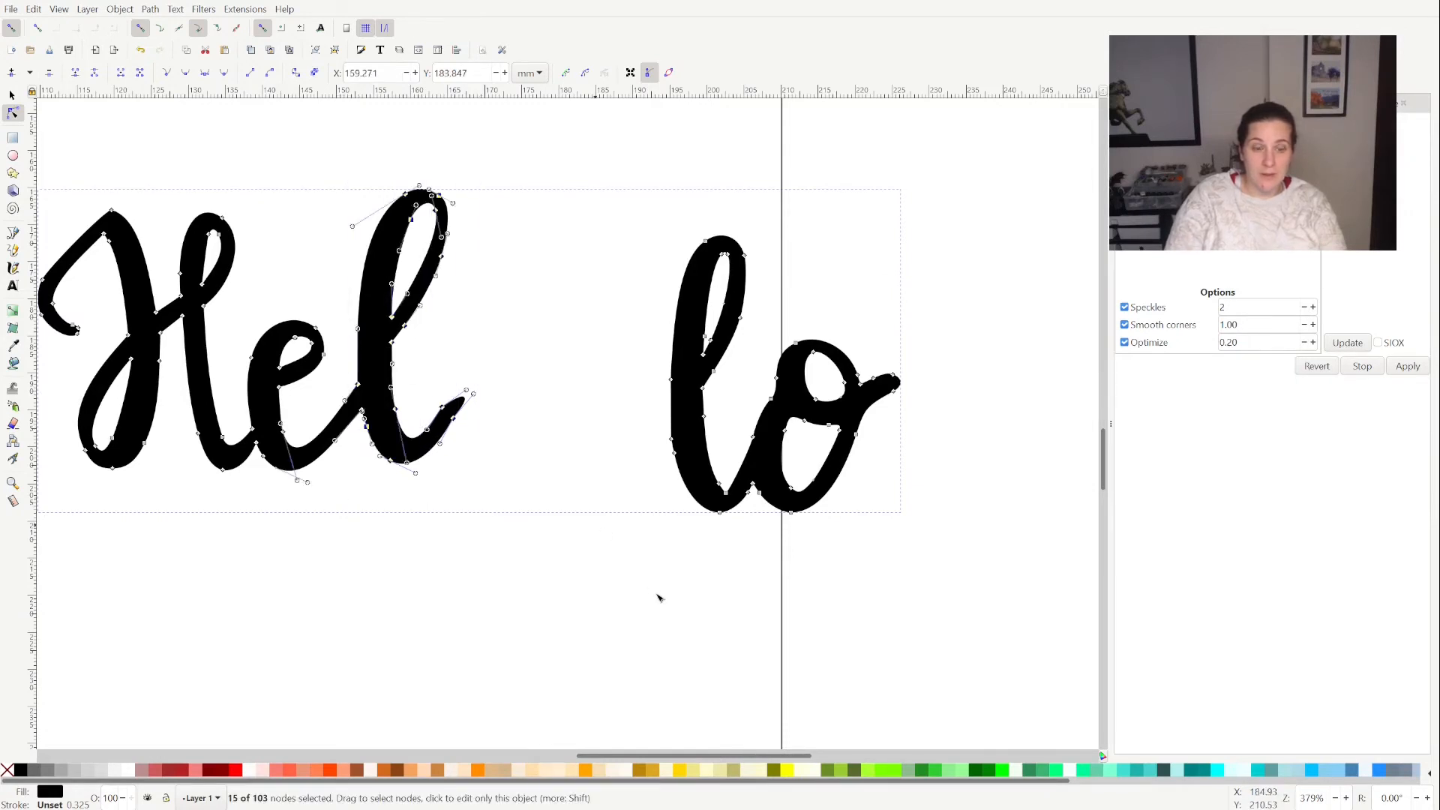
left_click(483, 442)
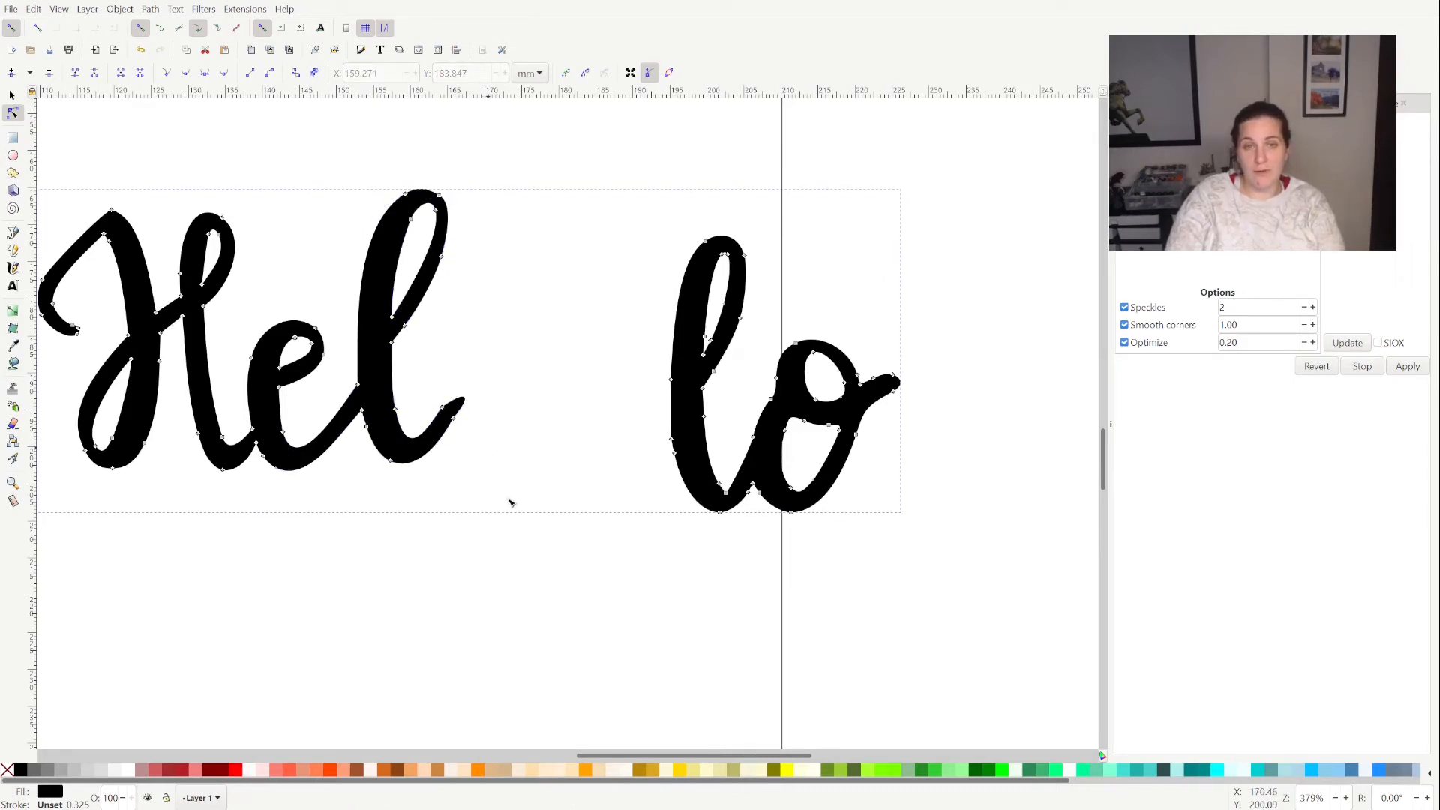
key("ctrl+v")
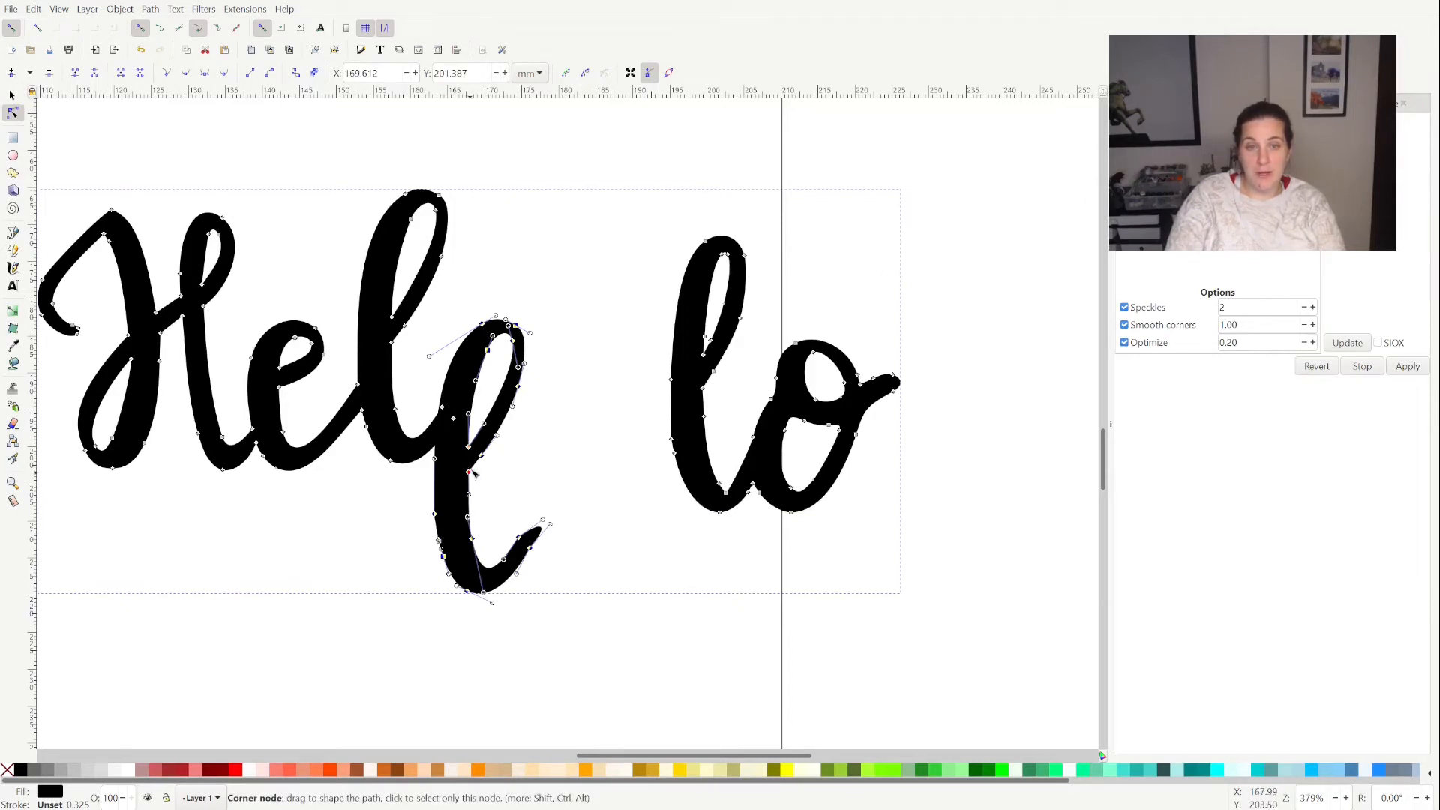
mouse_move(481, 436)
left_mouse_down()
mouse_move(501, 322)
mouse_move(495, 350)
left_mouse_up()
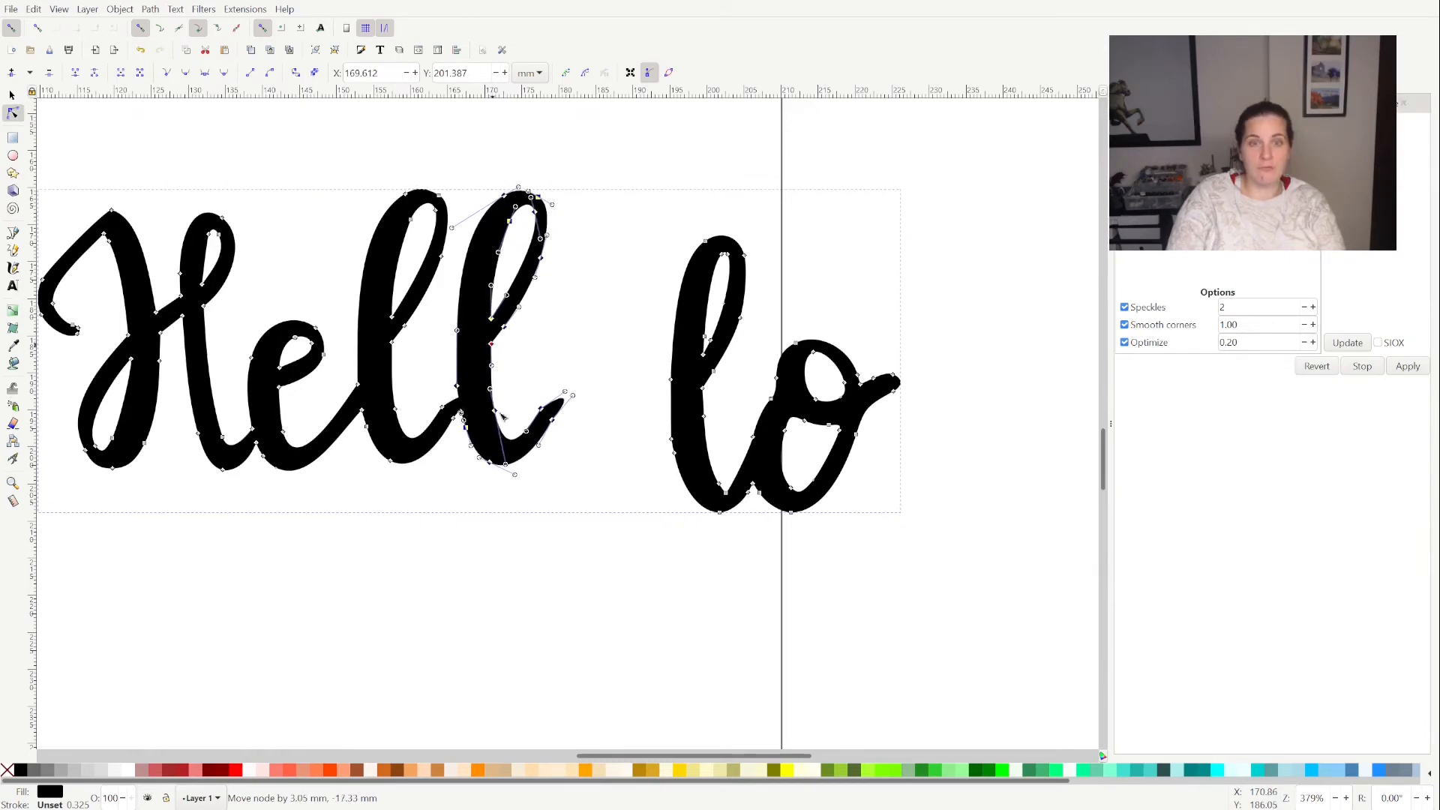
left_click(523, 585)
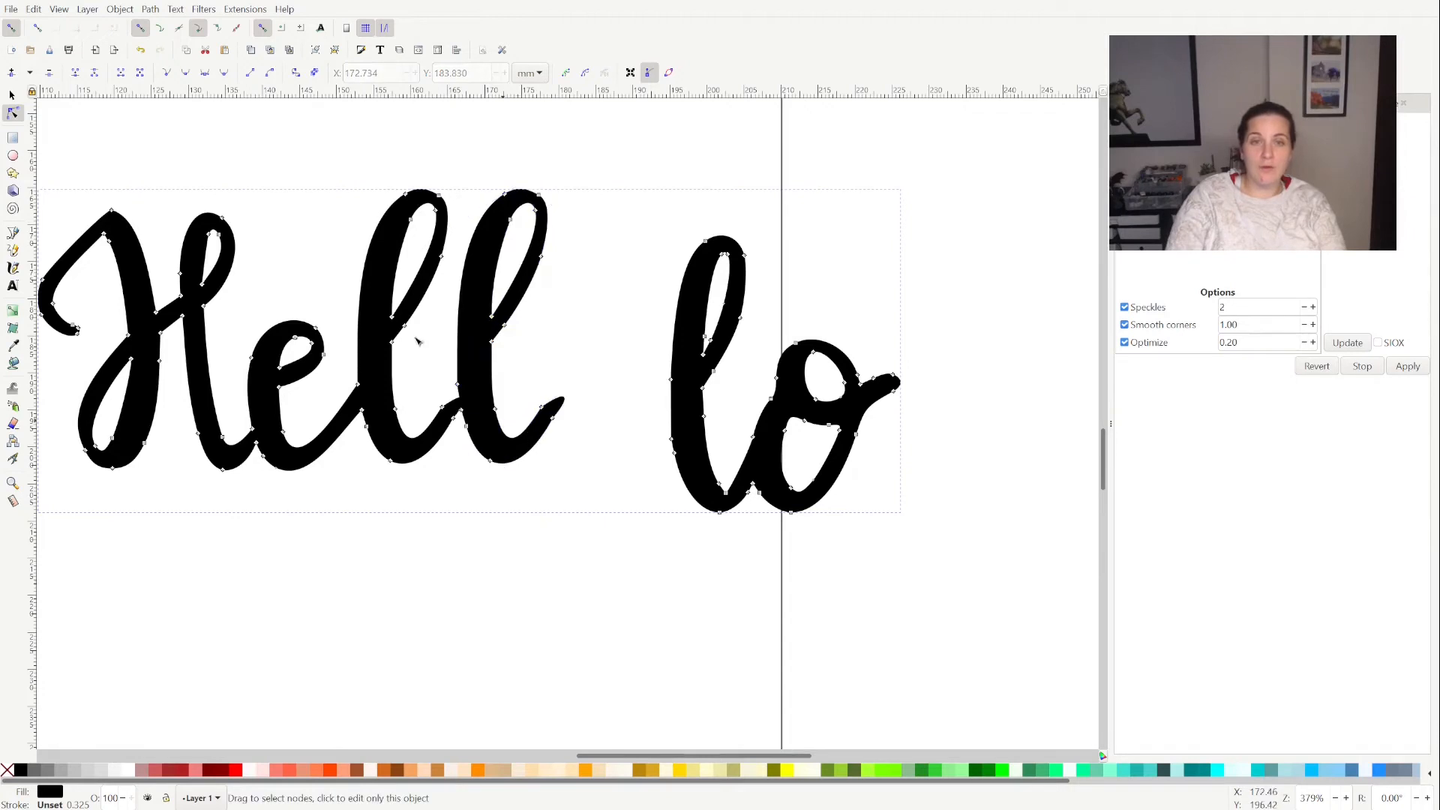
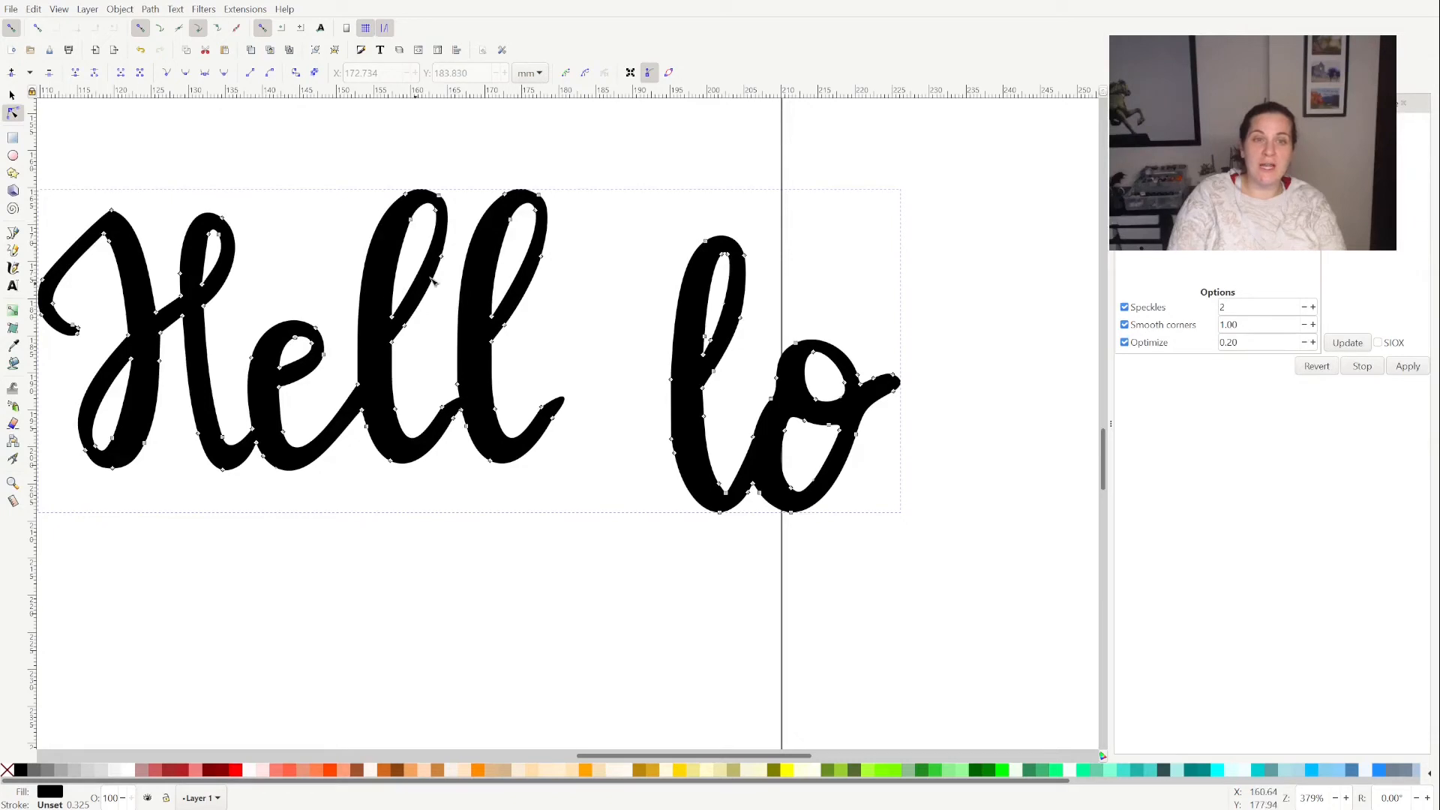
Union the two overlapping "l" letters, deleting extra nodes and reshaping the curve on the upper edge of their connecting stroke
left_click_drag(363, 152, 584, 564)
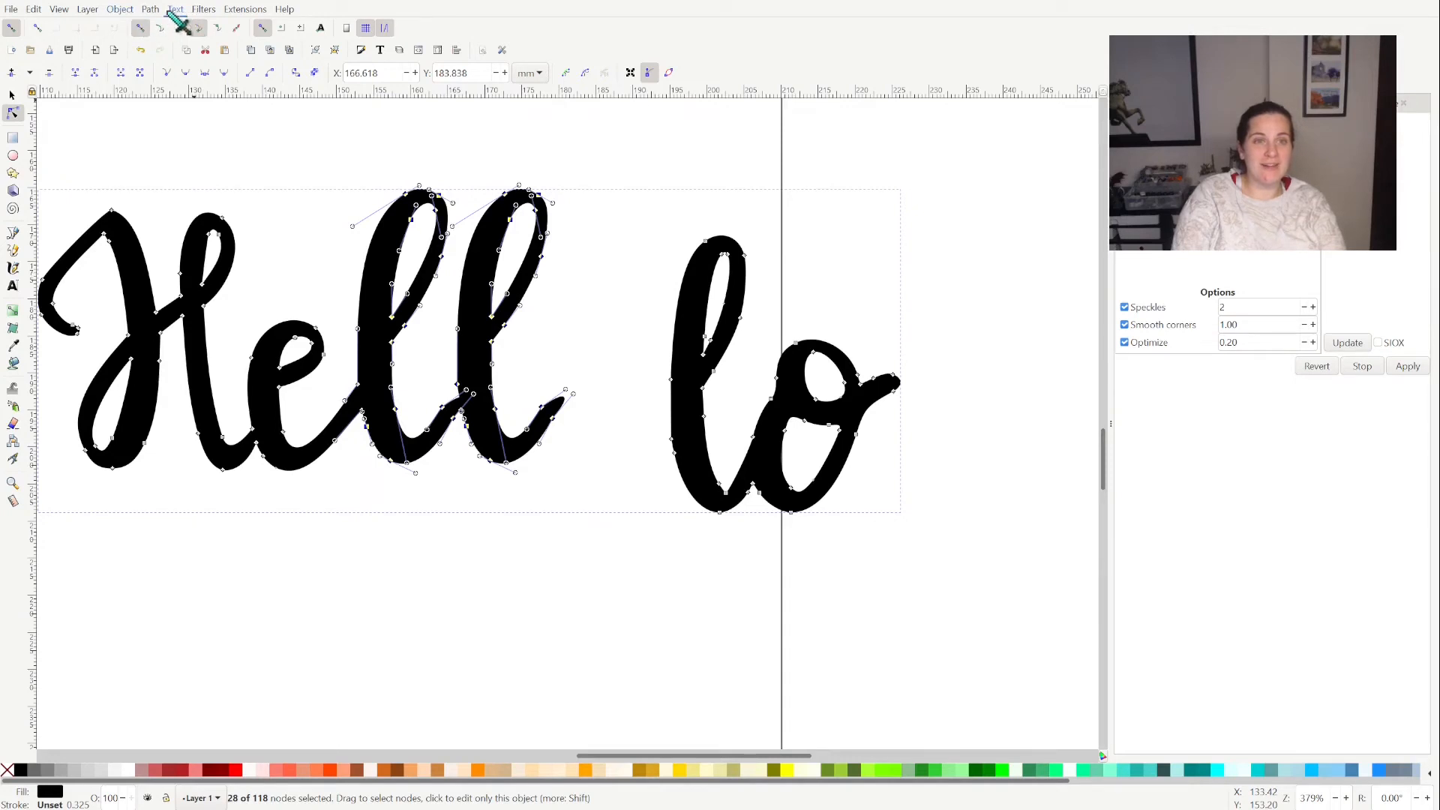
left_click(172, 82)
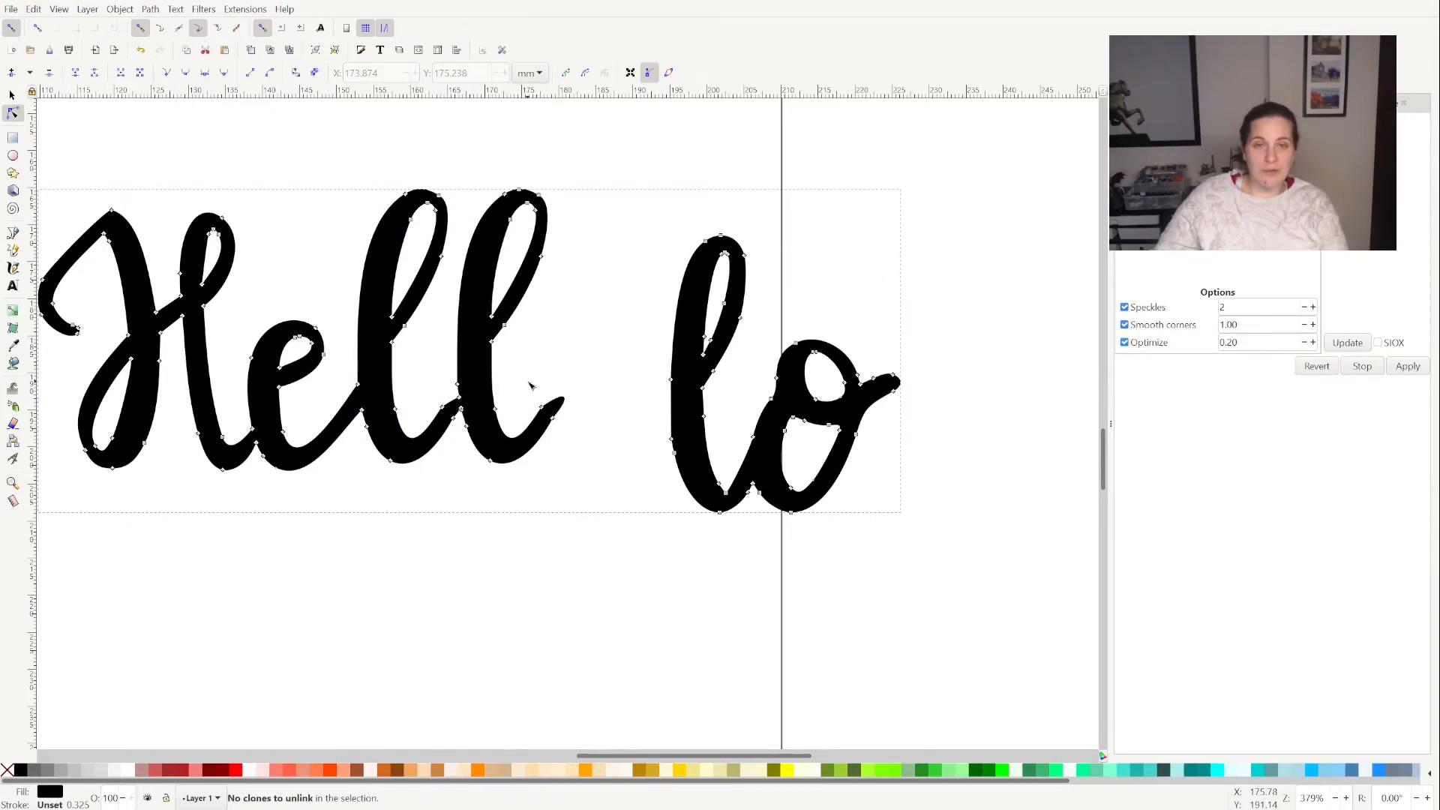
scroll(528, 385, "up", 4)
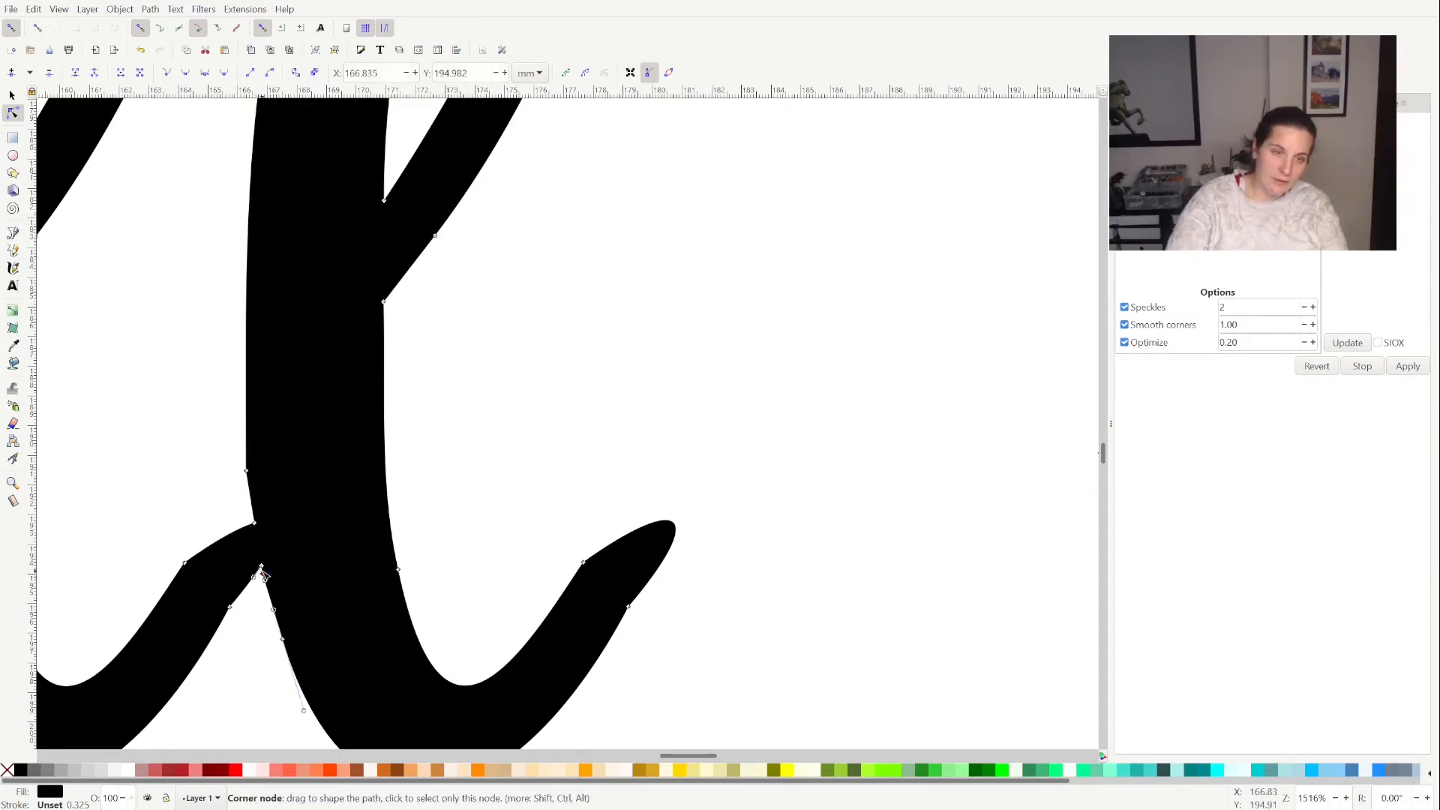
left_click(263, 574)
left_click(188, 566)
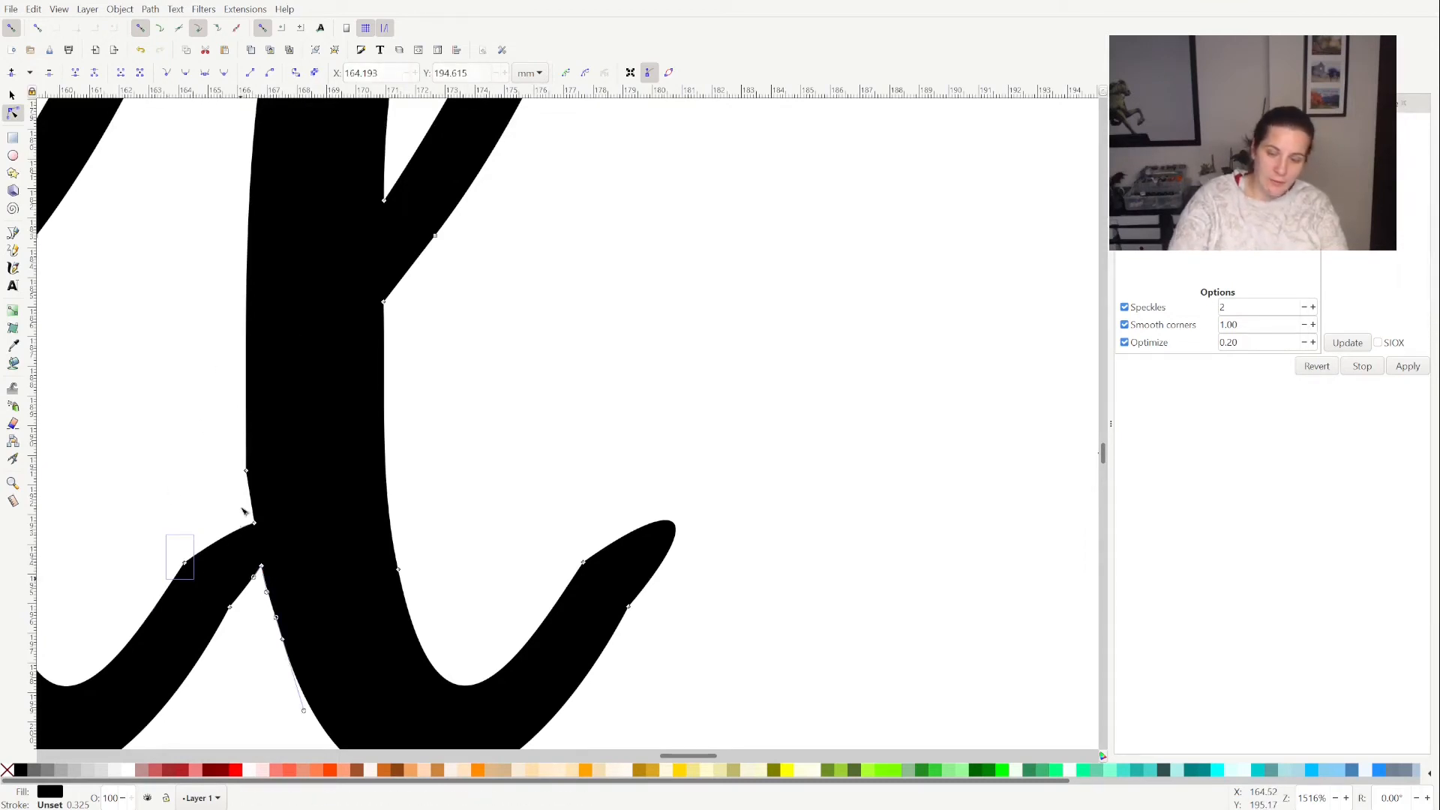
key("Delete")
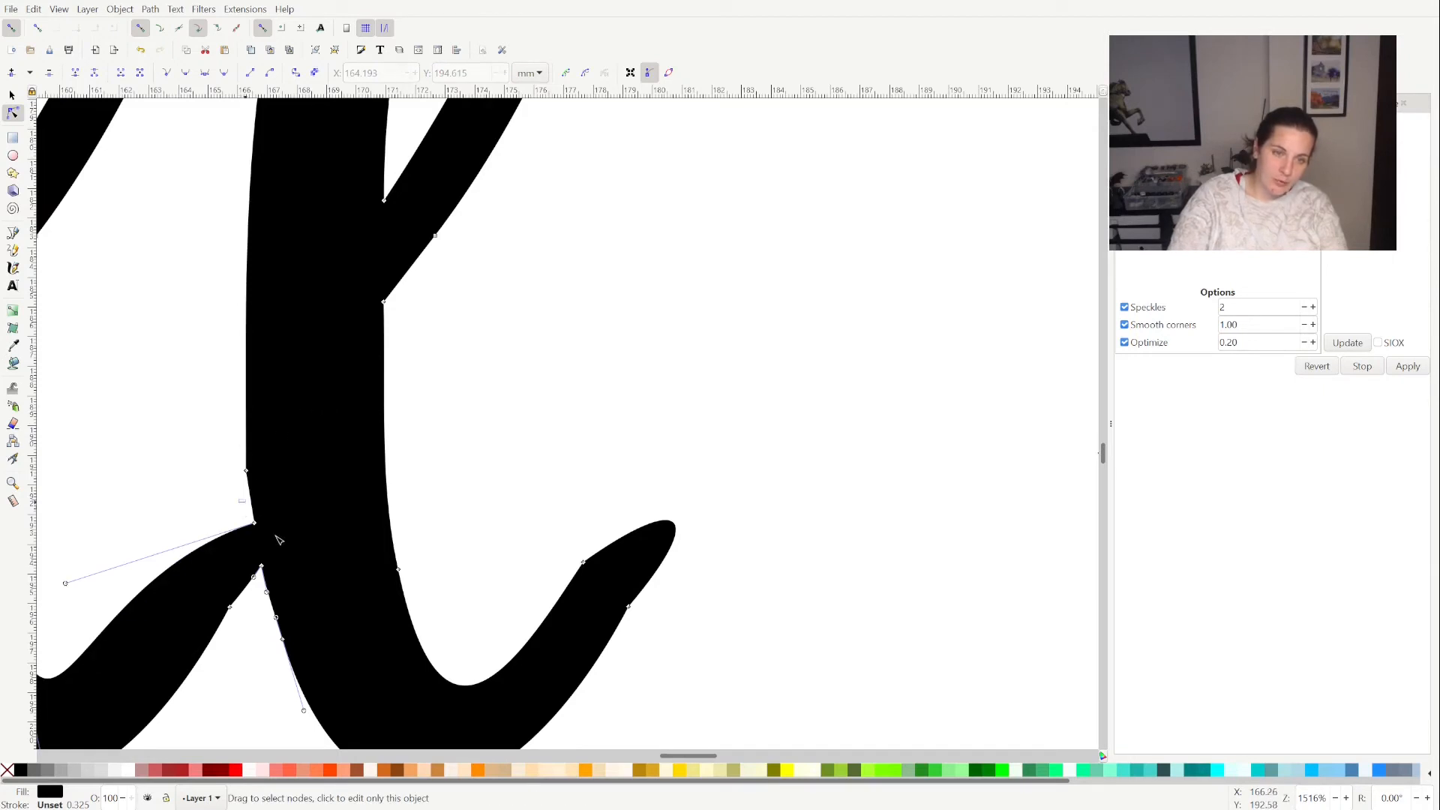
key("Delete")
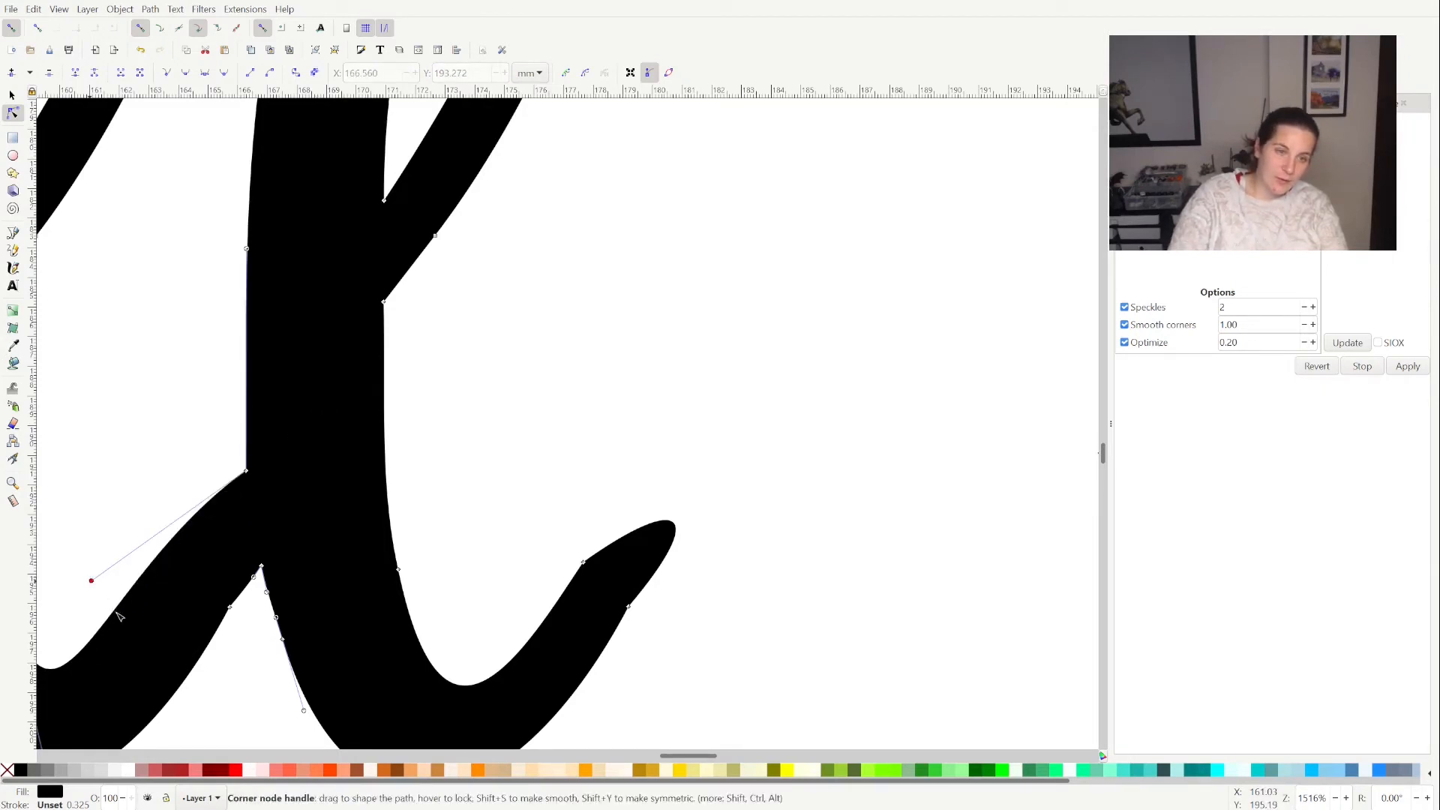
left_click_drag(117, 615, 129, 655)
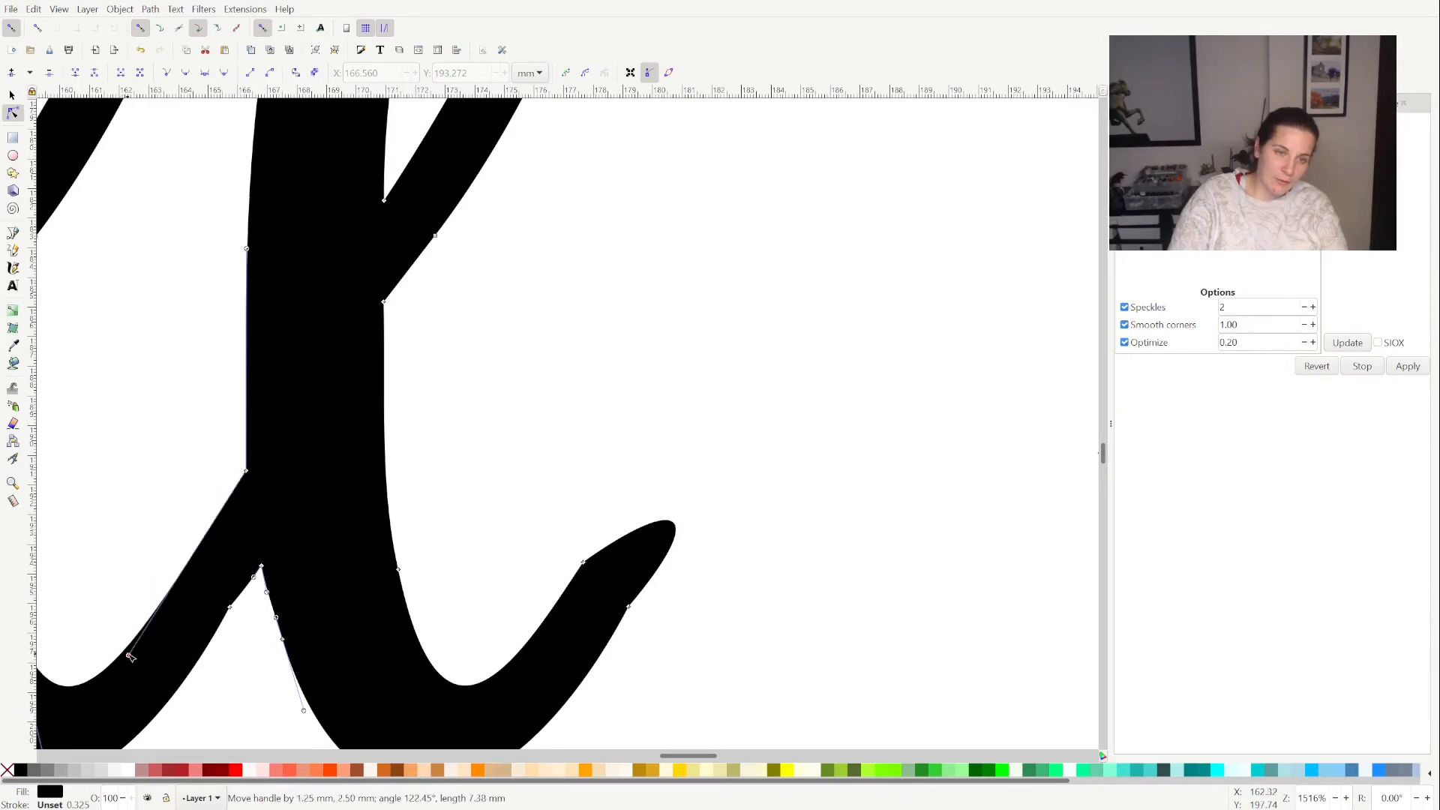
Delete the extra node under the stroke joining the two "l" letters and adjust its handle for a smooth lower curve
left_click(230, 606)
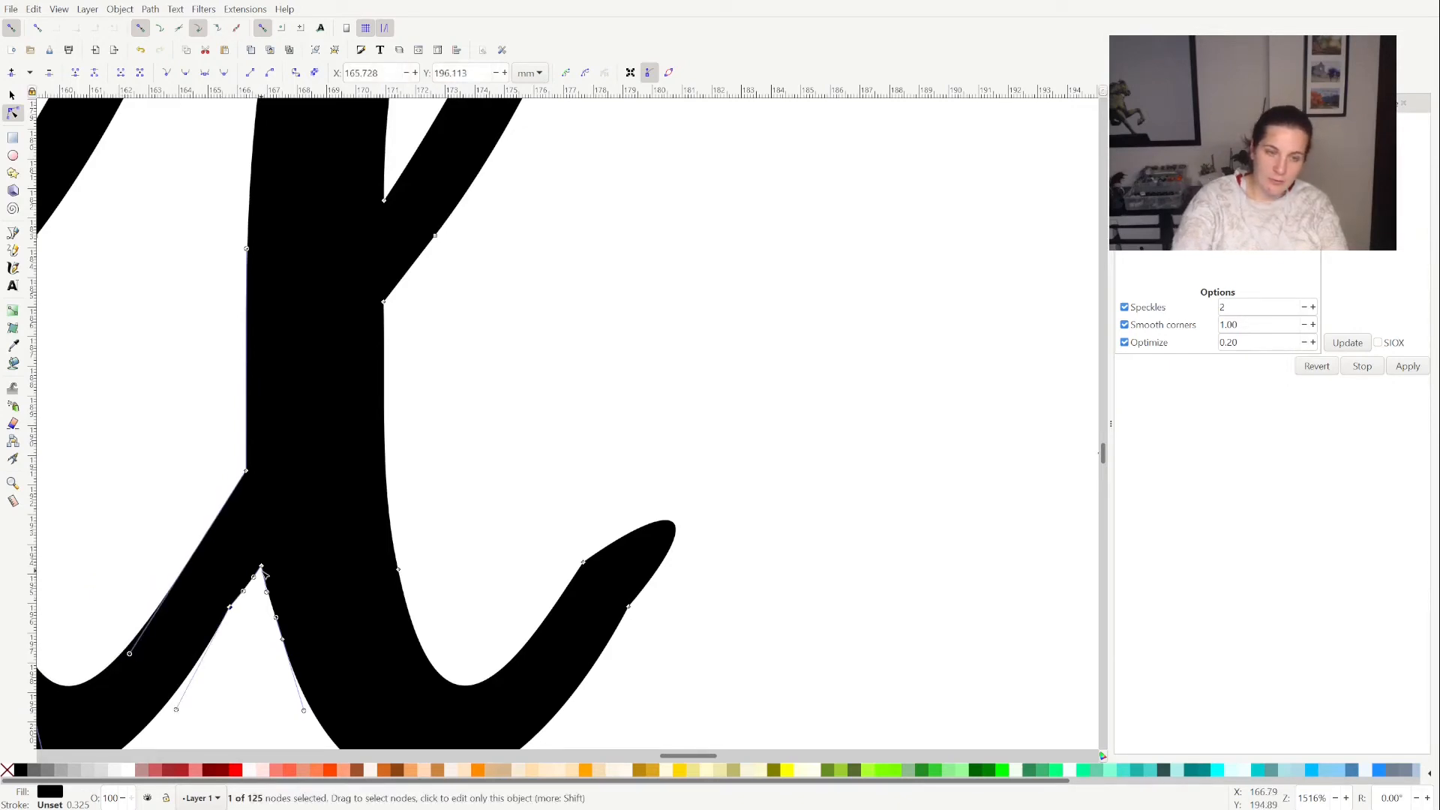
scroll(262, 573, "down", 1)
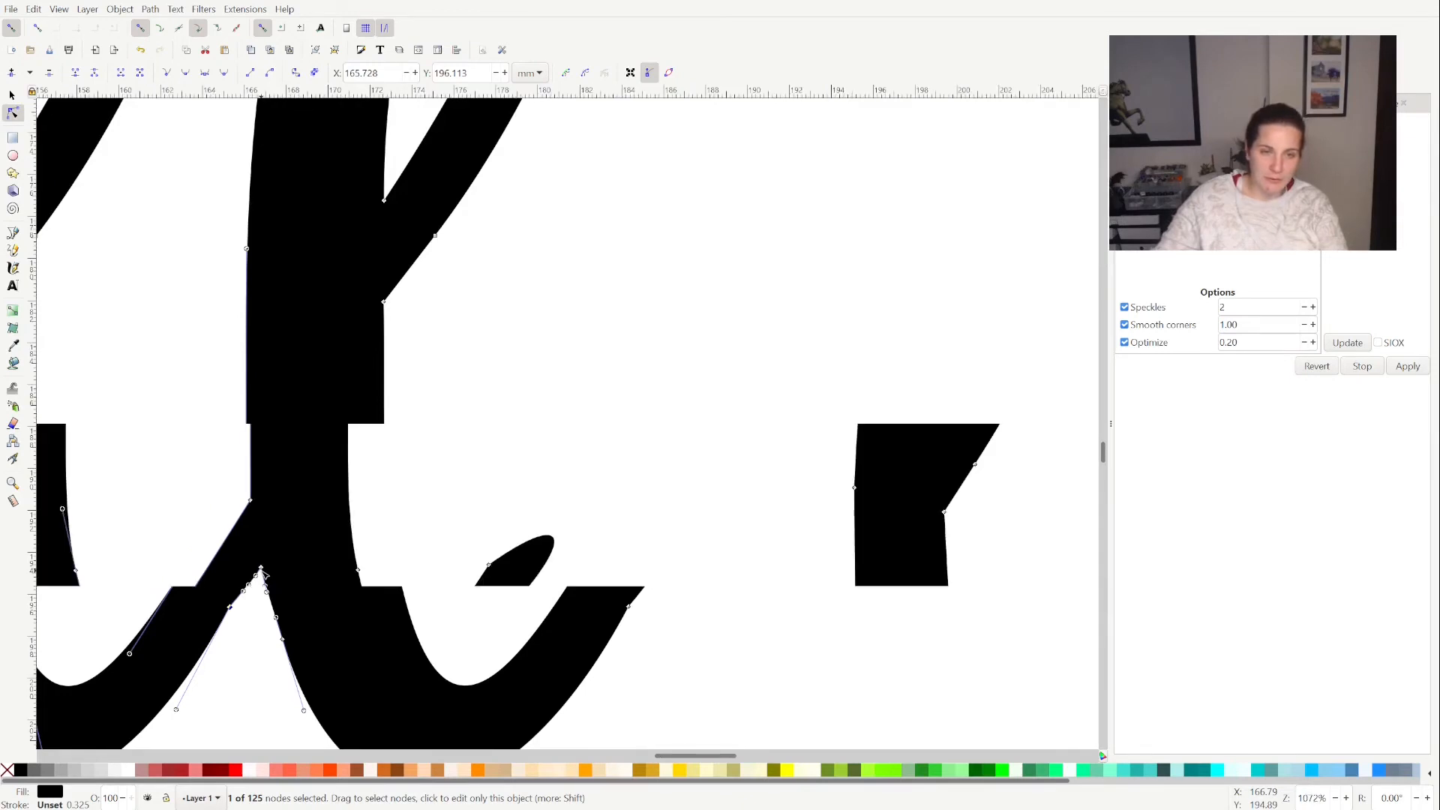
scroll(262, 573, "down", 1)
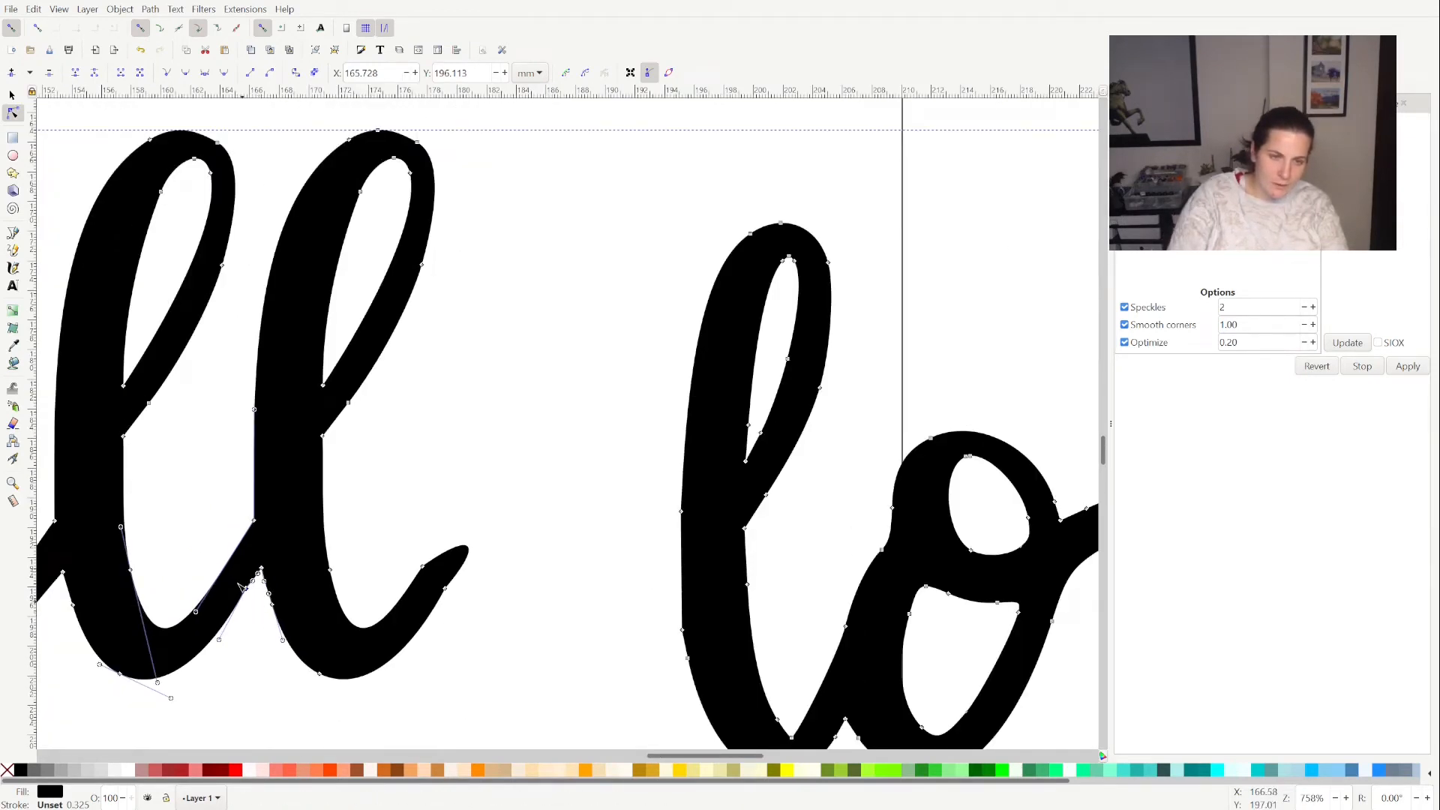
key("Delete")
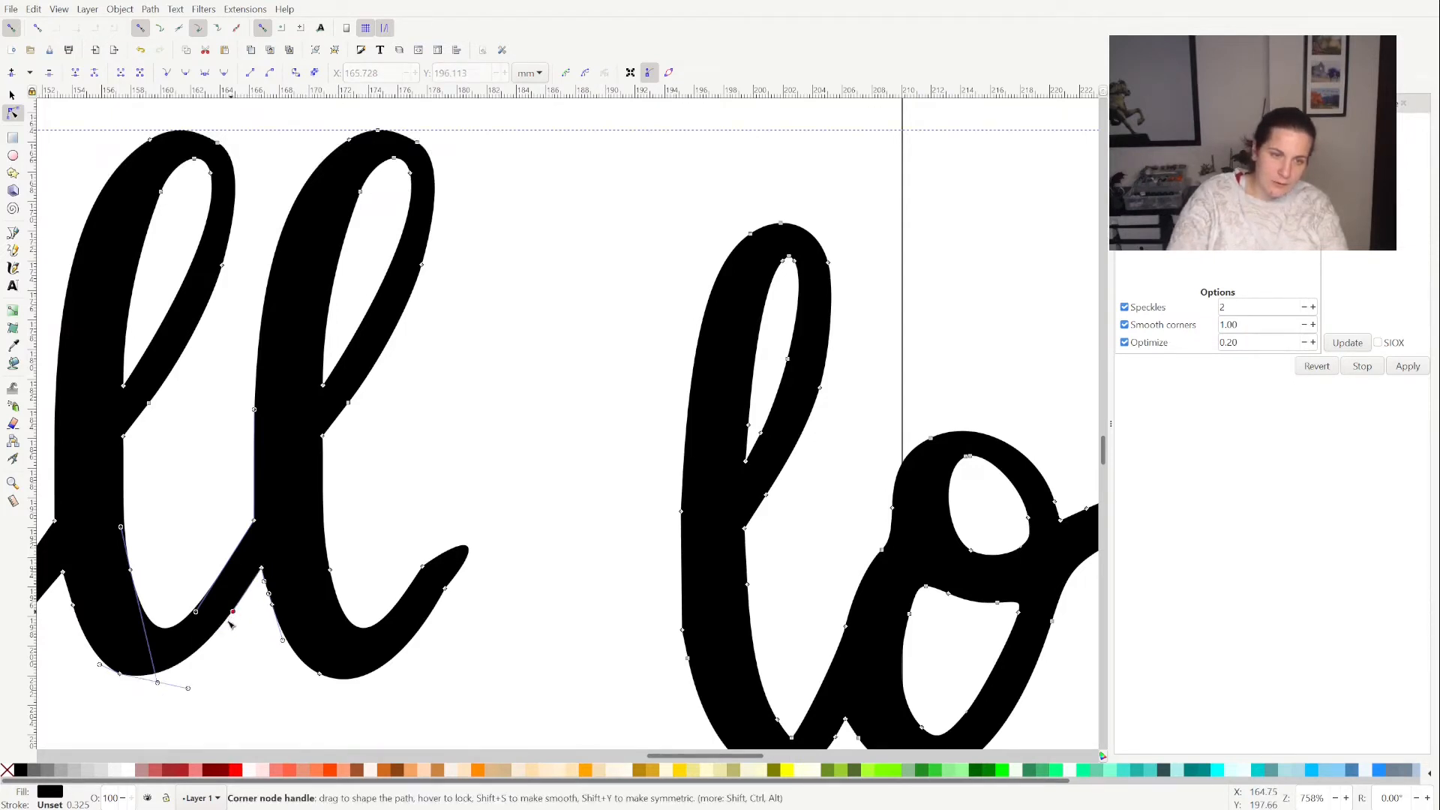
left_click_drag(229, 622, 202, 657)
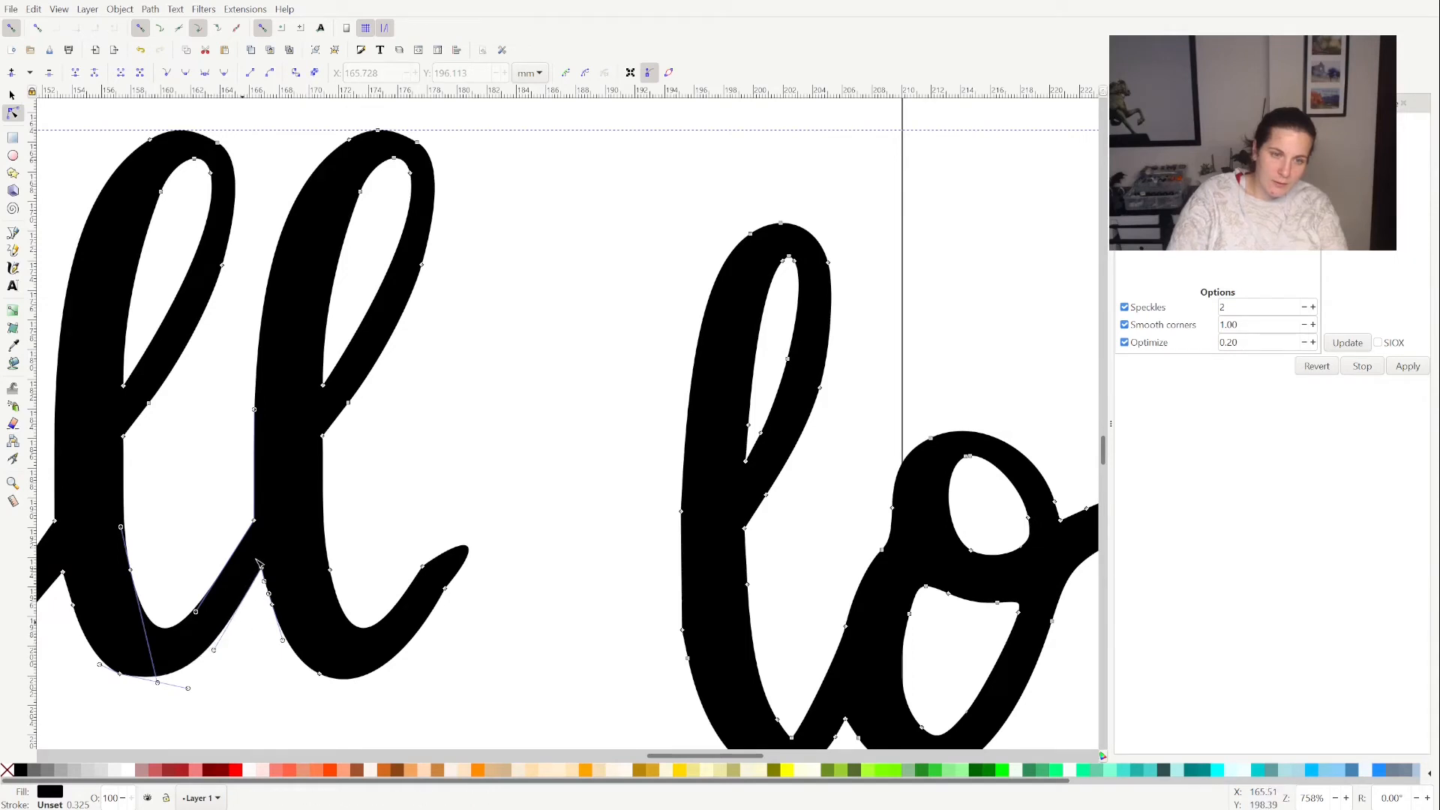
left_click(371, 516)
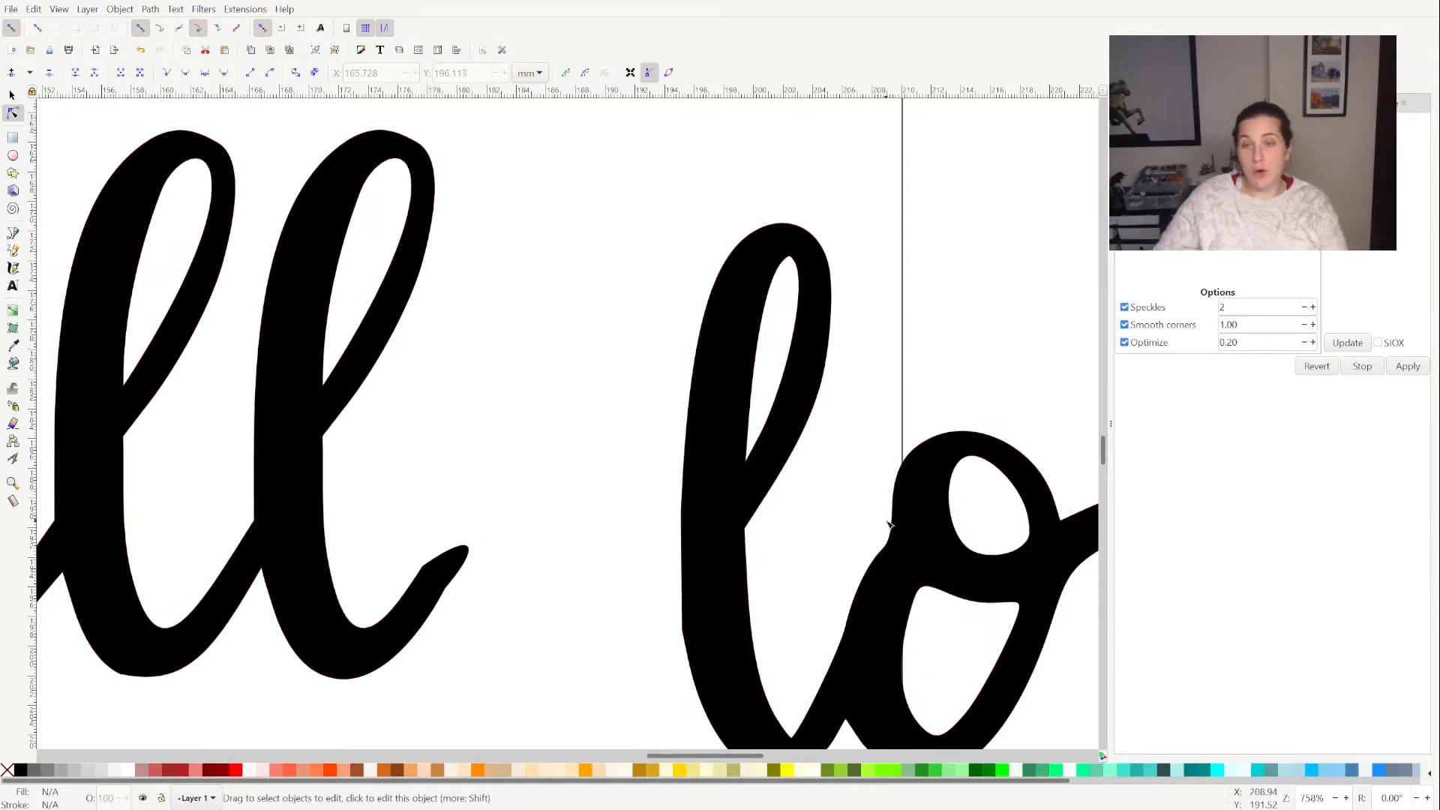
Delete the nodes of the old "l" attached to the "o", including the ones at their junction
scroll(889, 525, "down", 2)
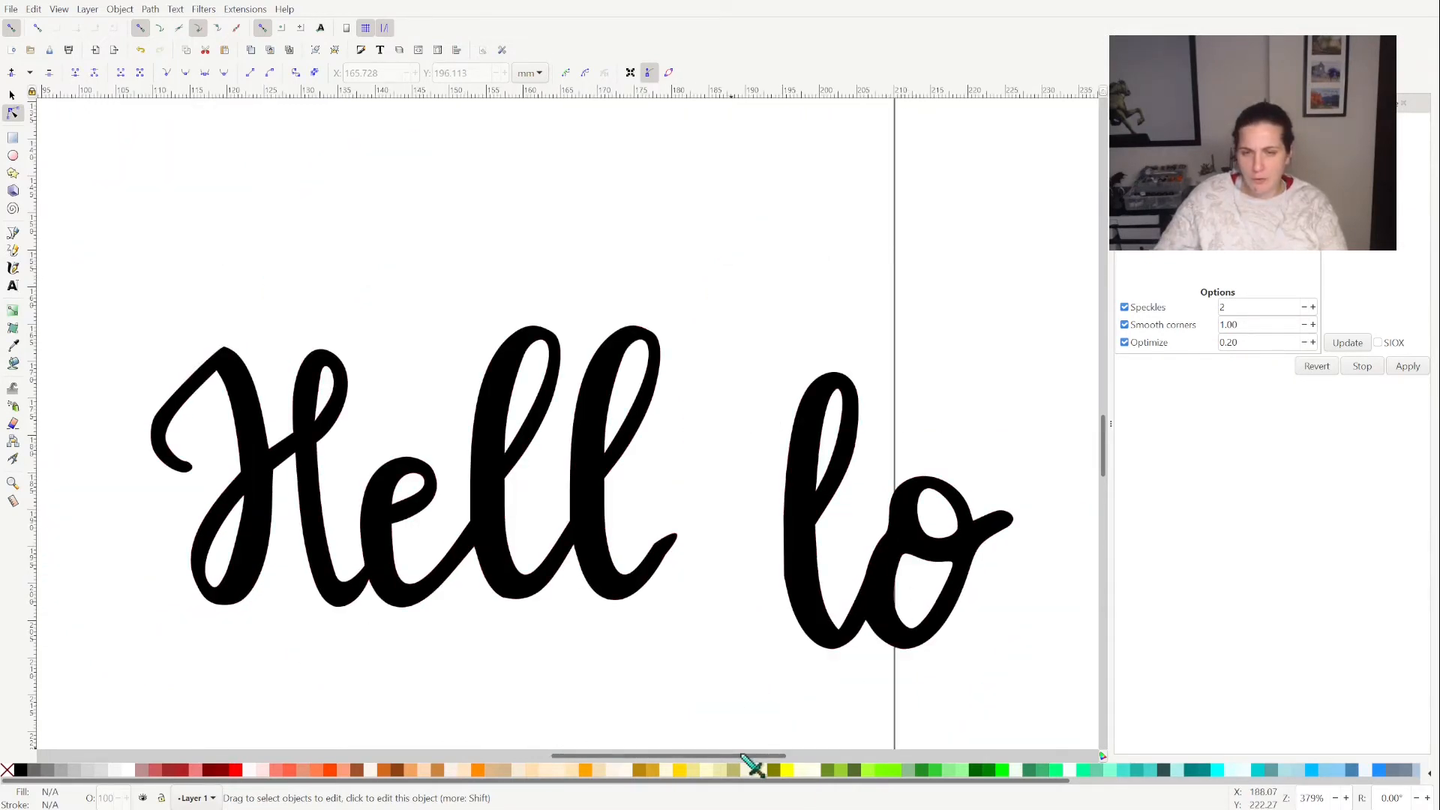
left_click_drag(762, 757, 862, 759)
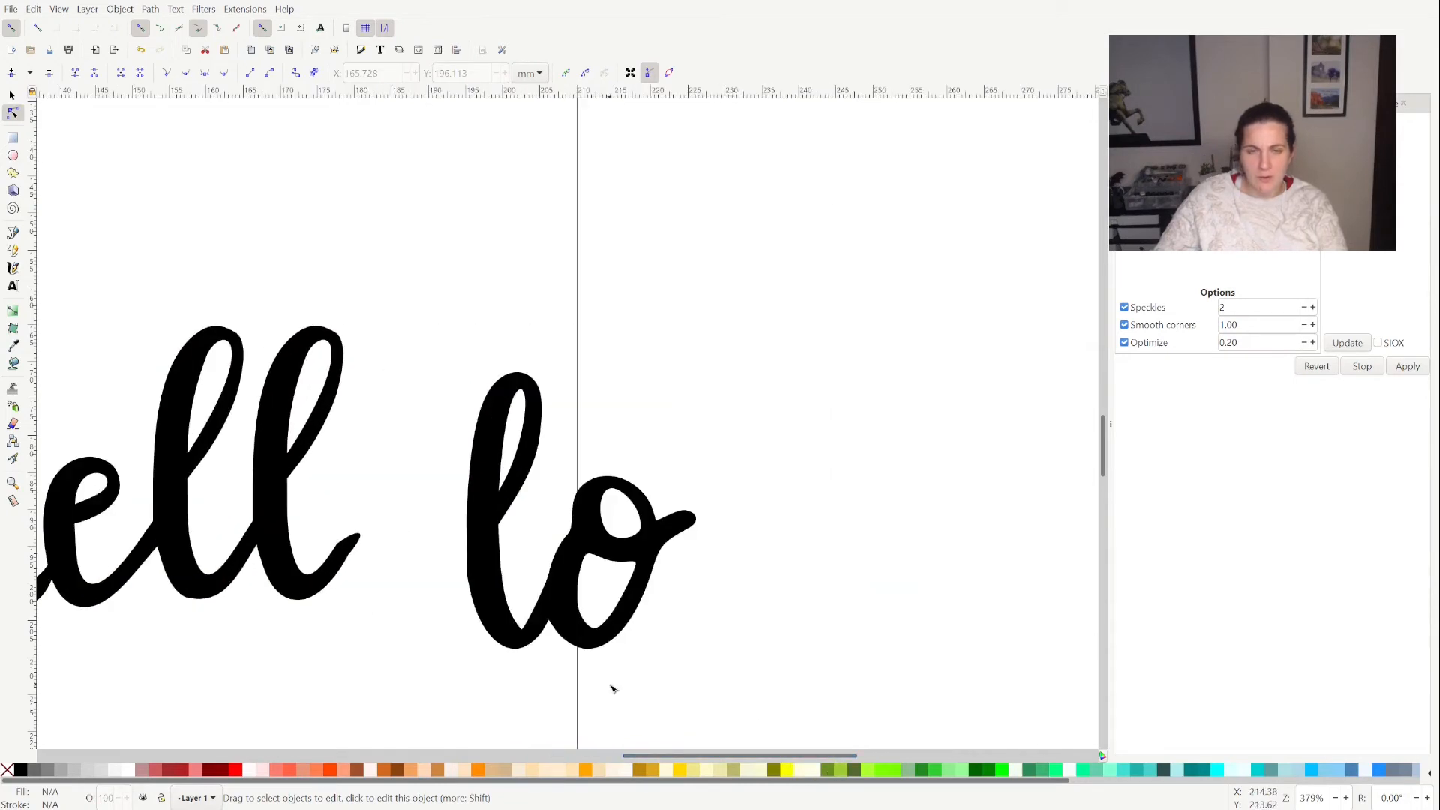
scroll(610, 685, "up", 2)
scroll(623, 685, "up", 2)
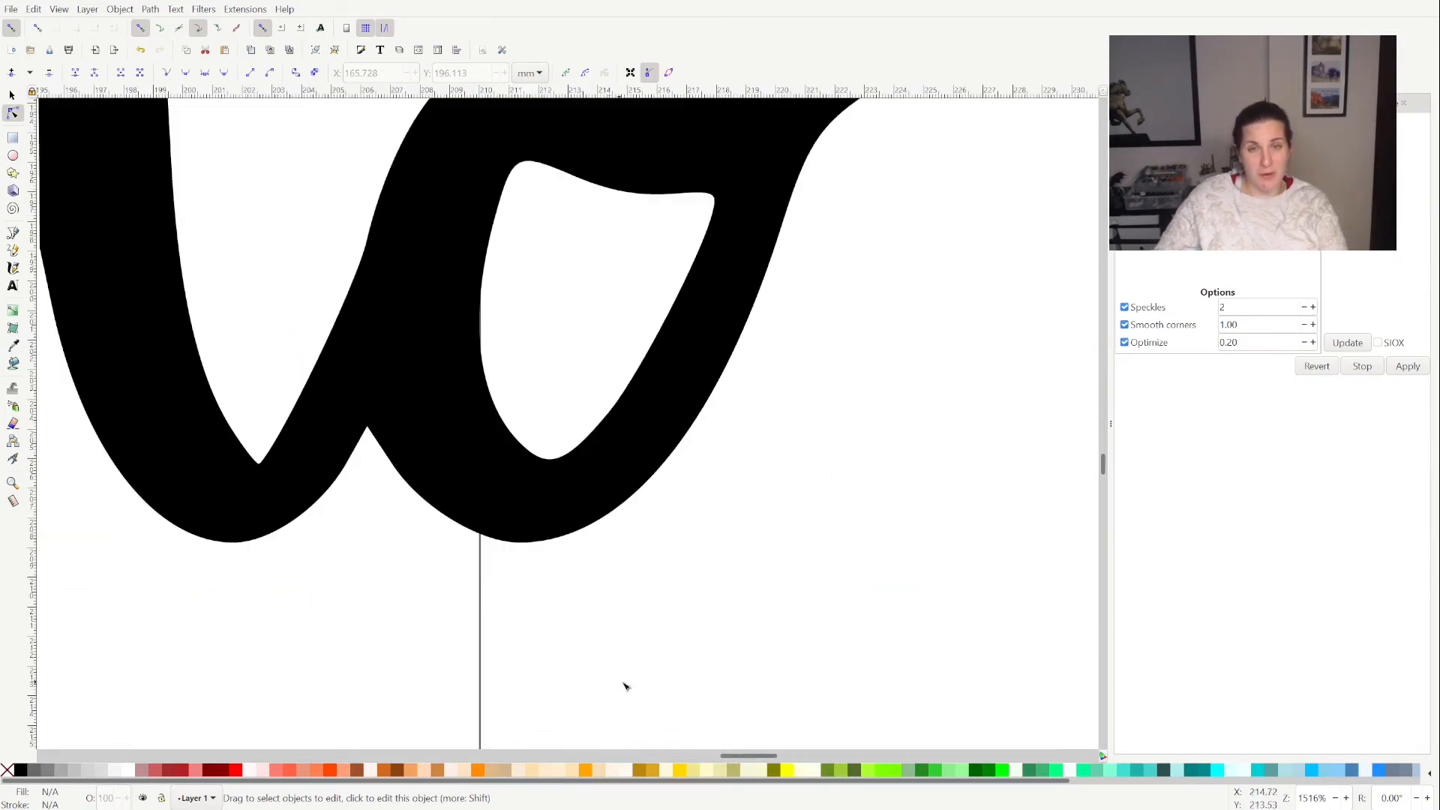
scroll(623, 684, "down", 2)
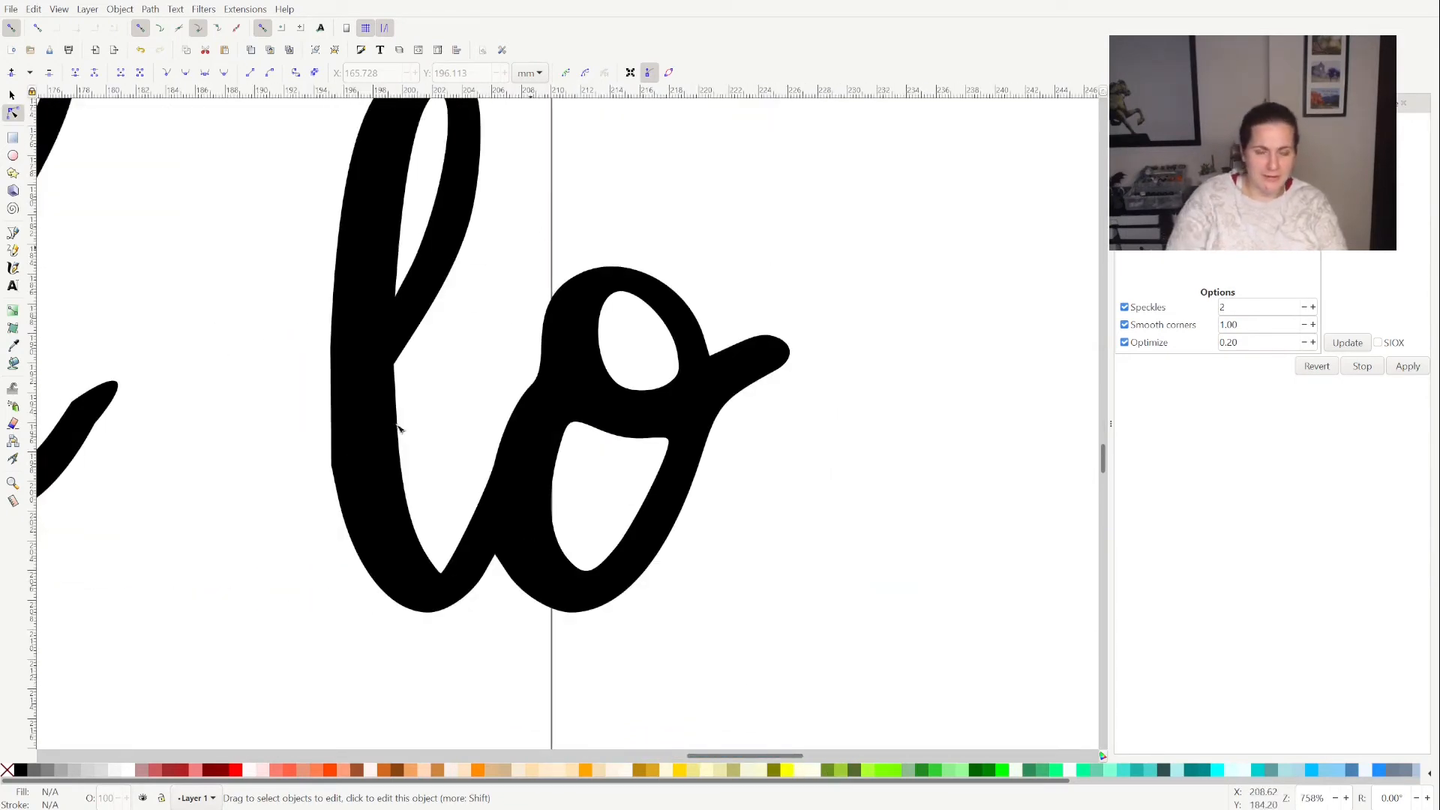
left_click(358, 249)
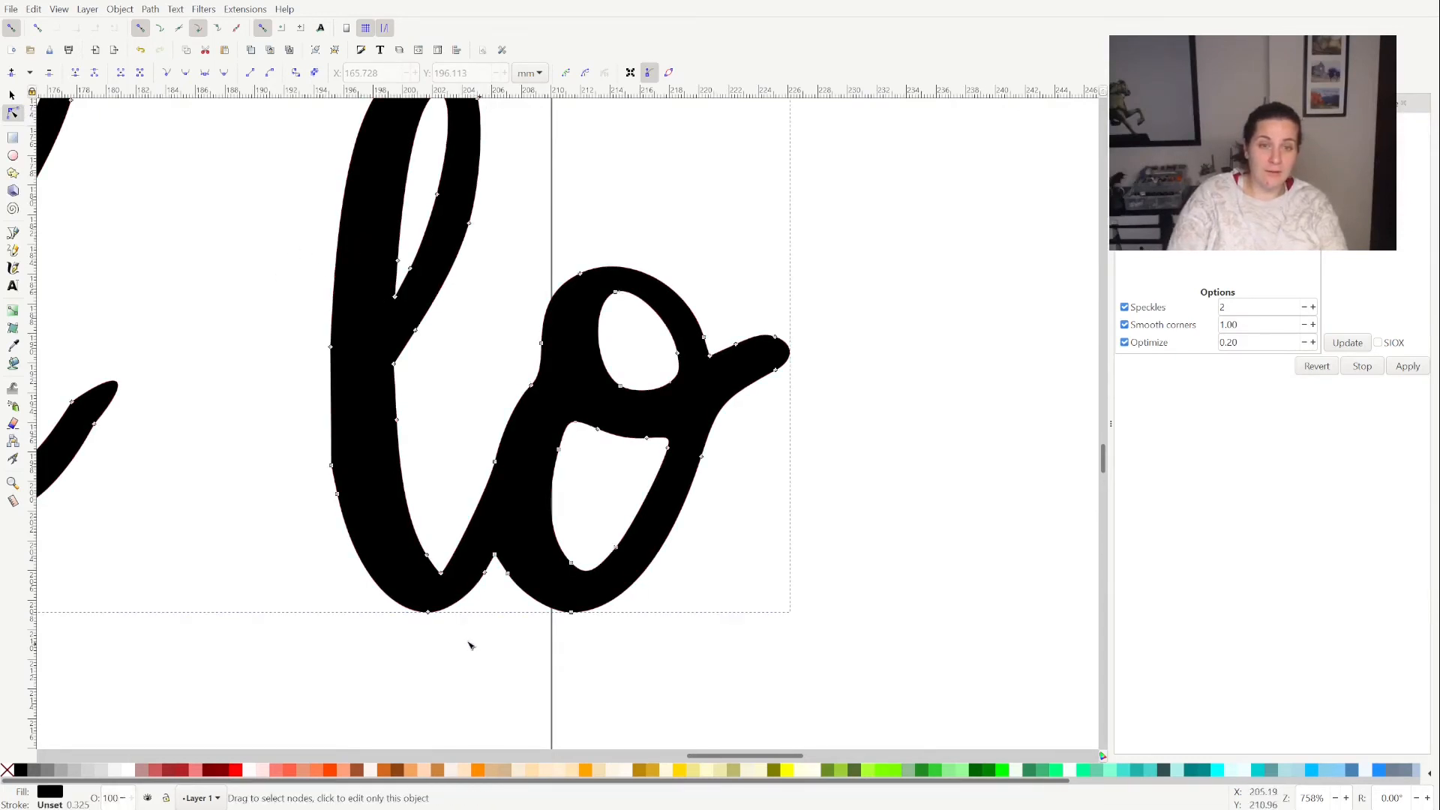
left_click_drag(471, 641, 380, 45)
key("Delete")
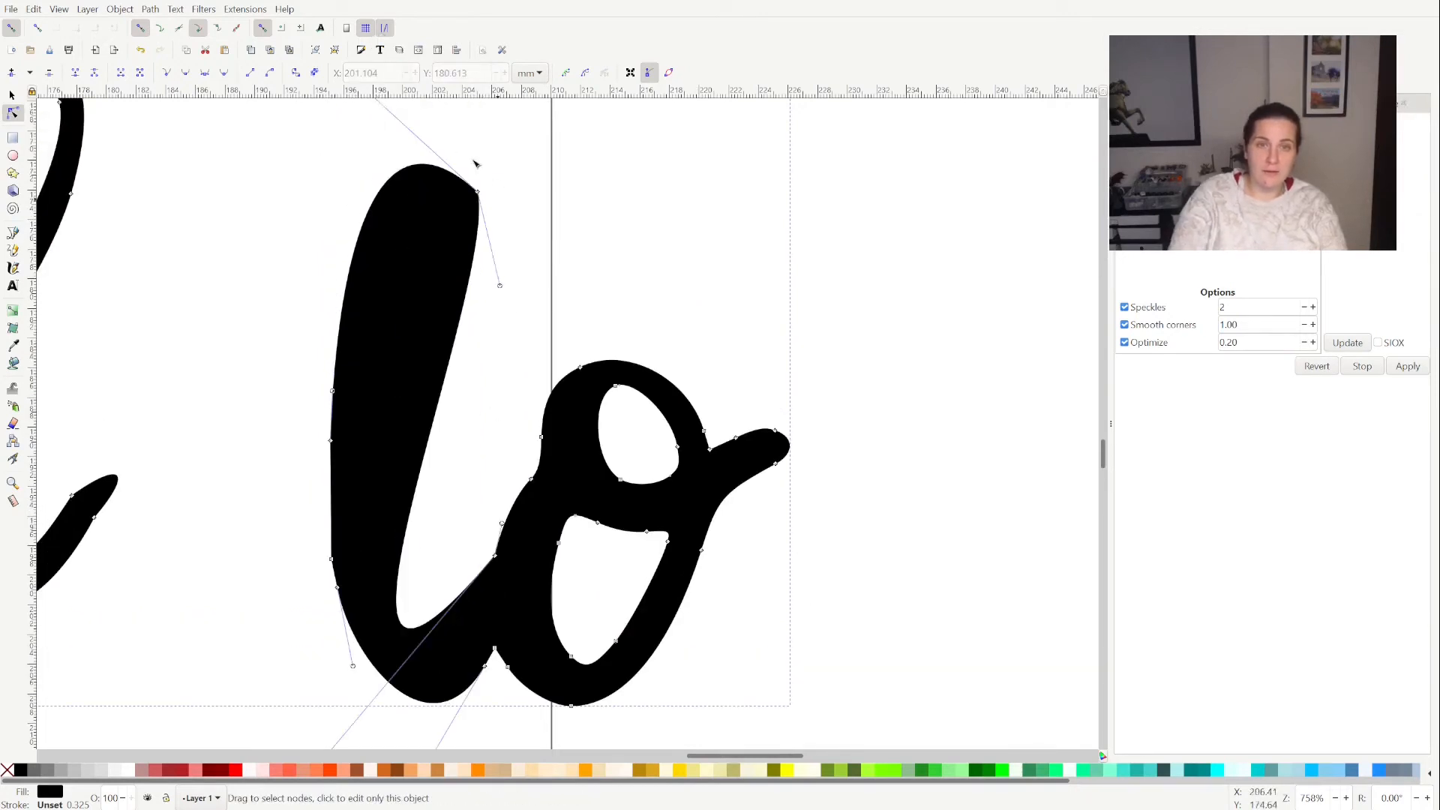
left_click_drag(502, 246, 466, 155)
key("Delete")
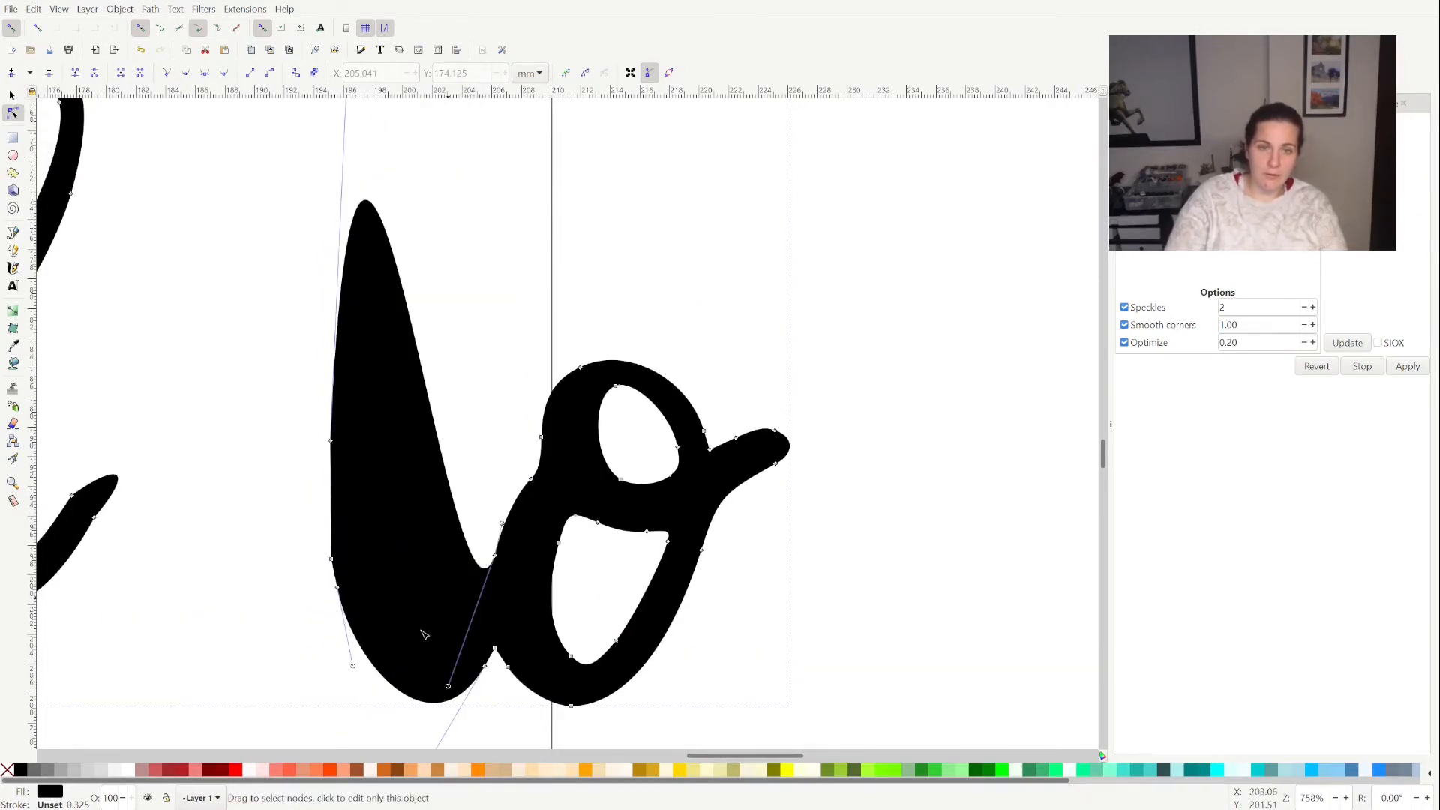
left_click_drag(340, 594, 353, 701)
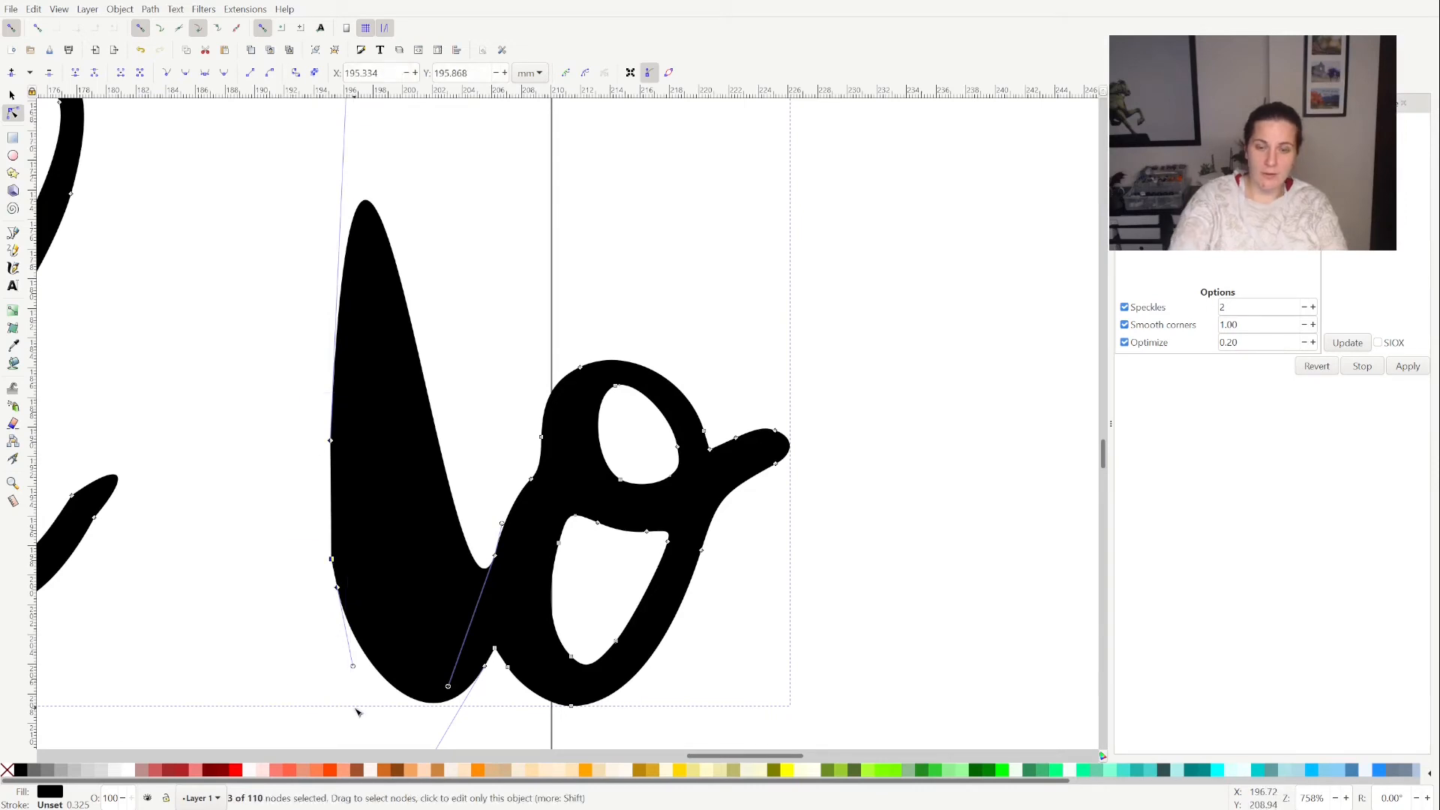
key("Delete")
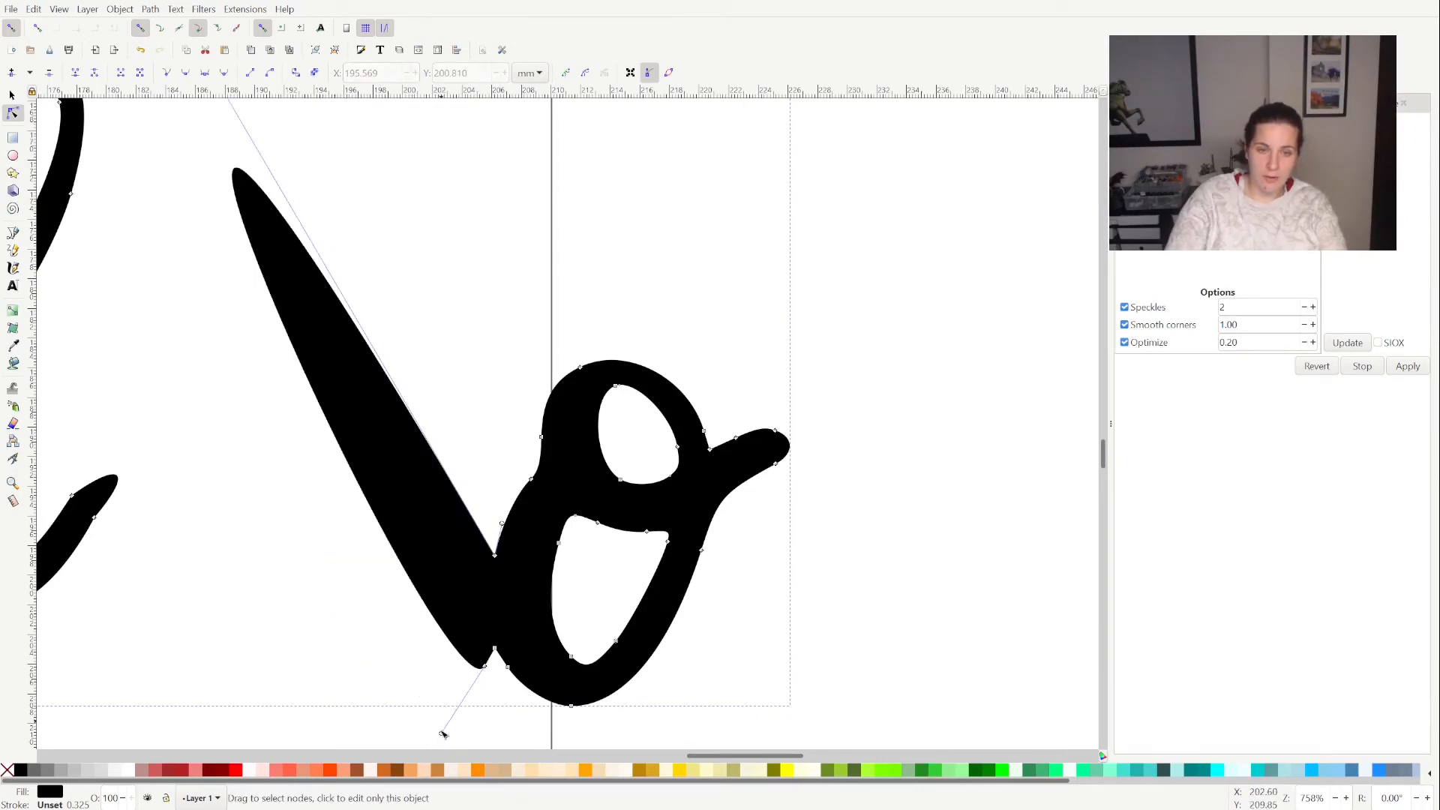
left_click(484, 665)
key("Delete")
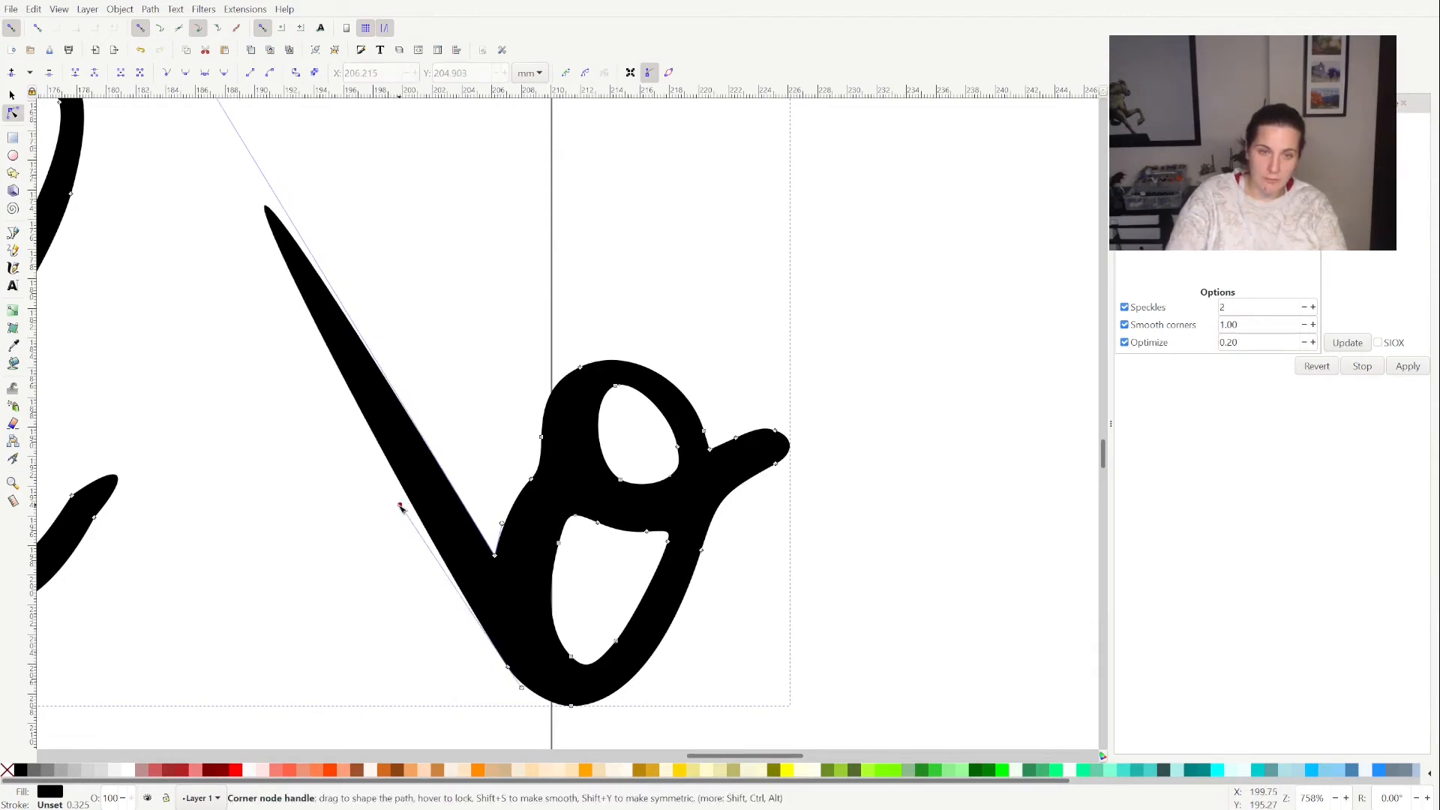
Pull in the node handles beside the "o" to turn the leftover spike into a rounded side, and raise the letter's base
left_click_drag(400, 505, 489, 651)
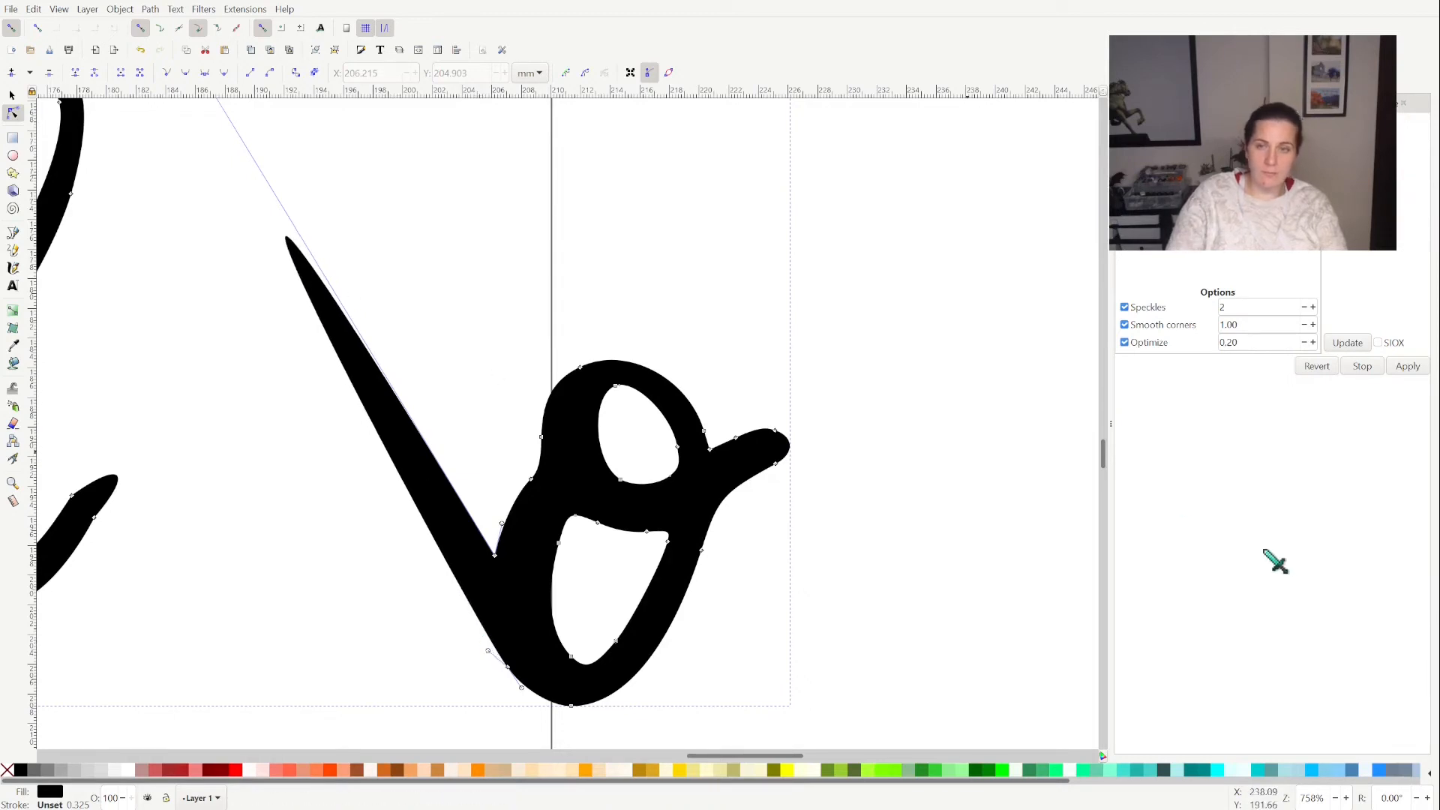
scroll(1108, 456, "up", 10)
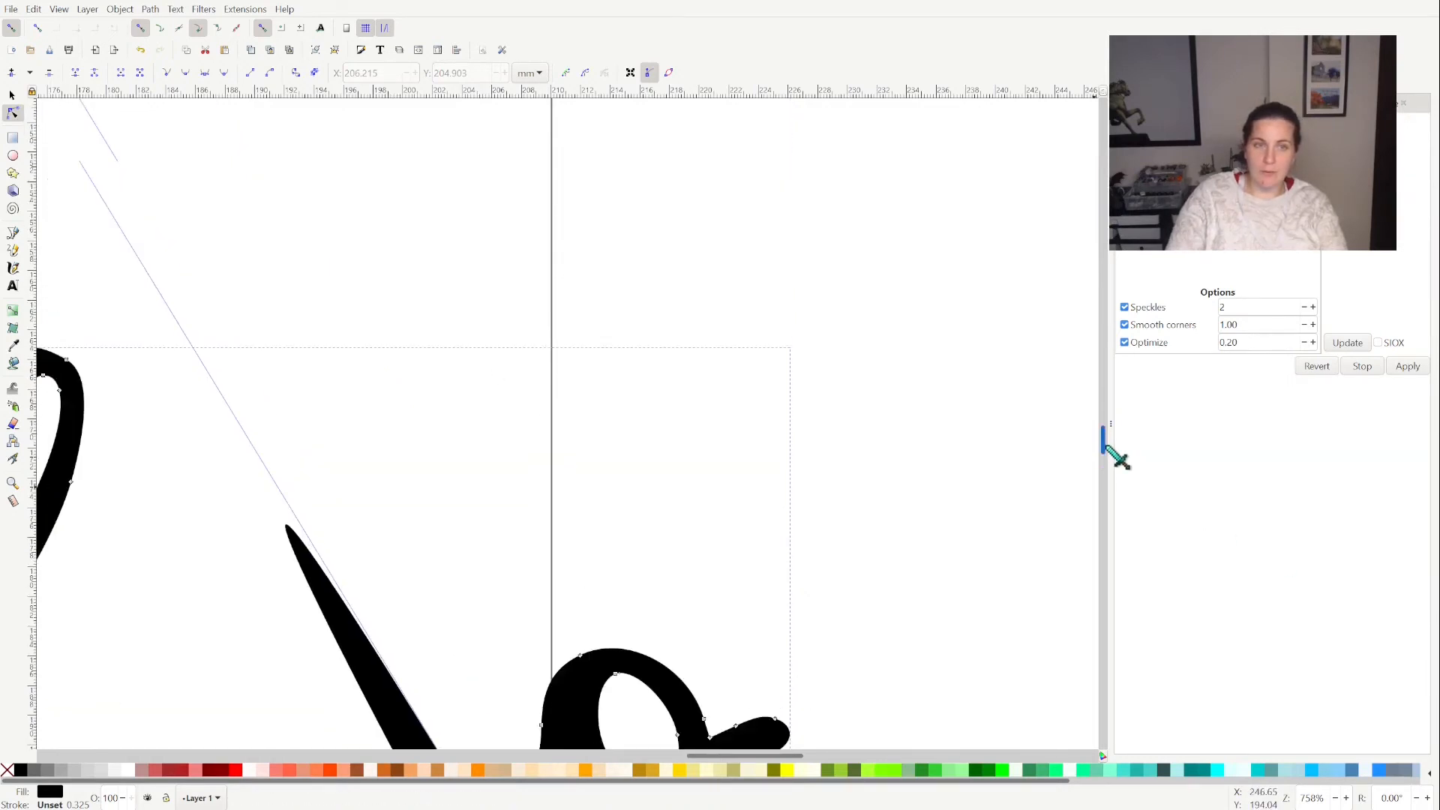
scroll(688, 746, "down", 1)
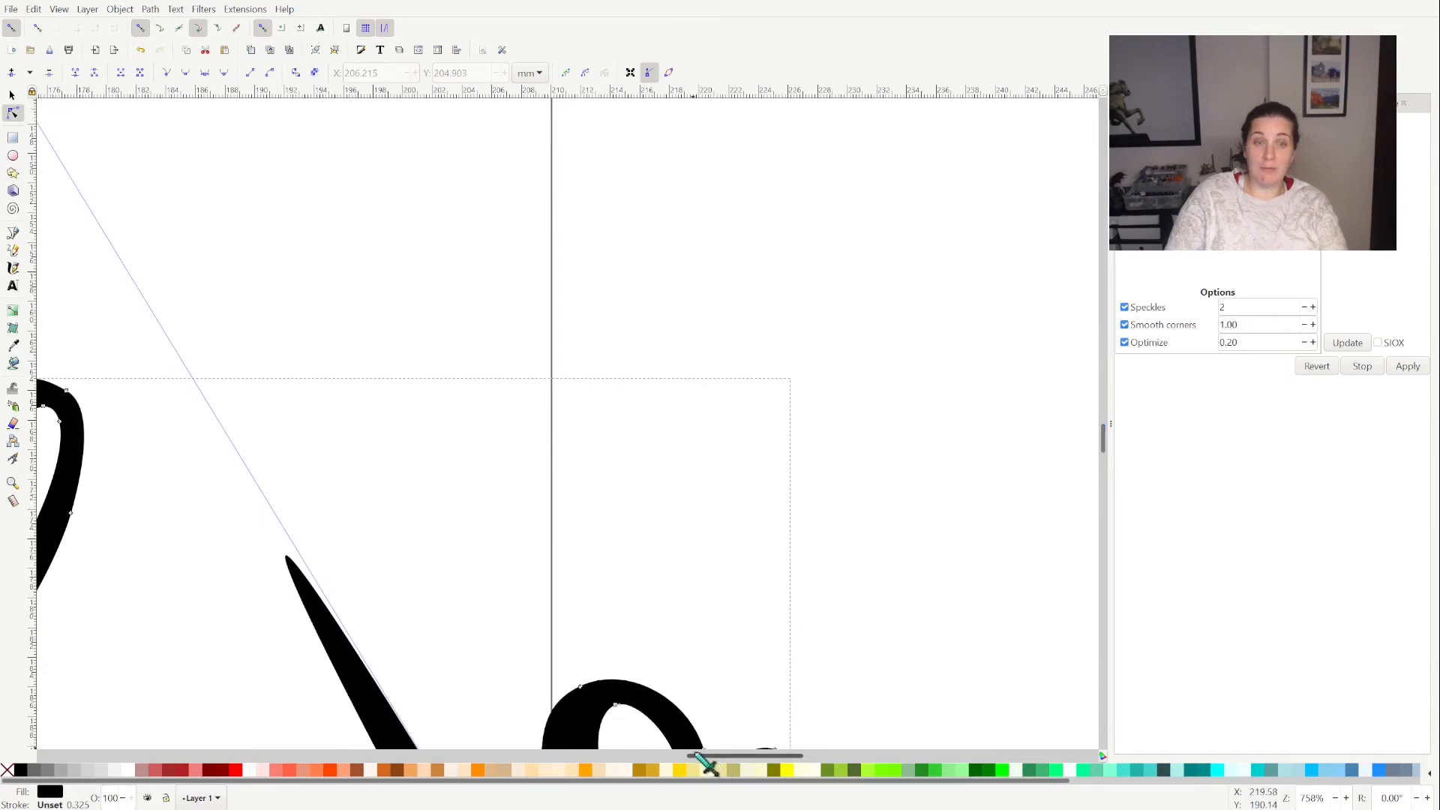
scroll(694, 759, "left", 5)
scroll(692, 758, "left", 1)
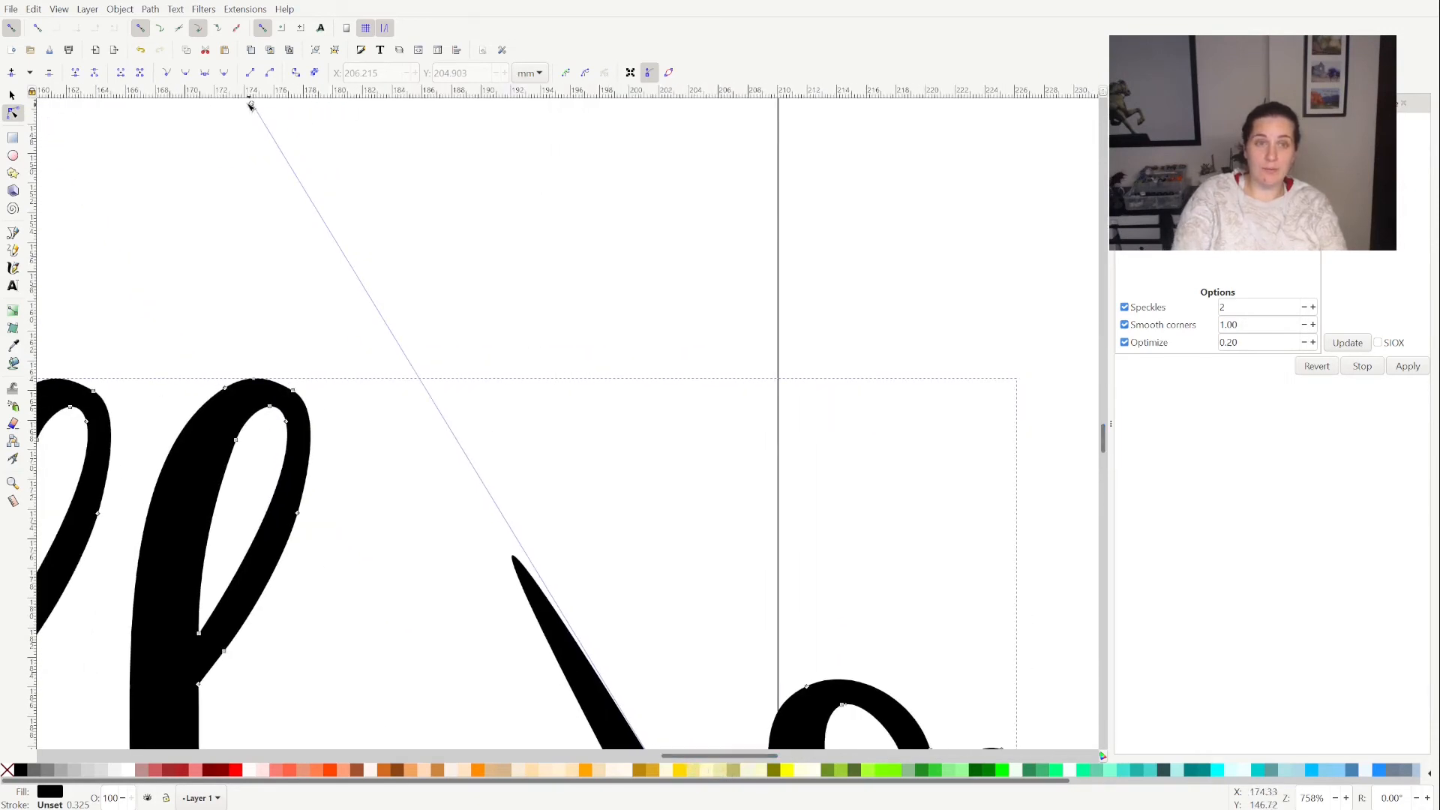
left_click_drag(258, 117, 347, 301)
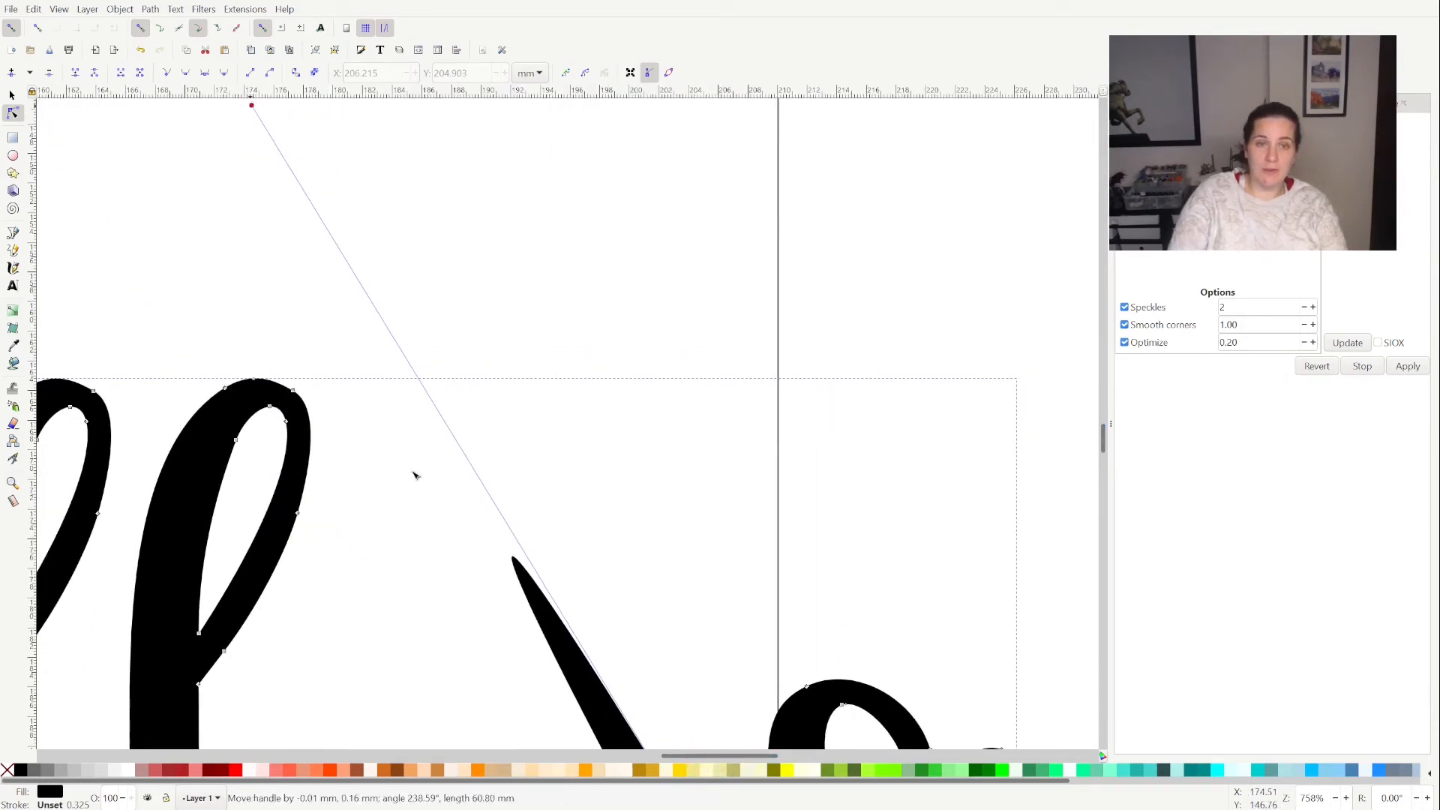
left_click_drag(414, 475, 566, 689)
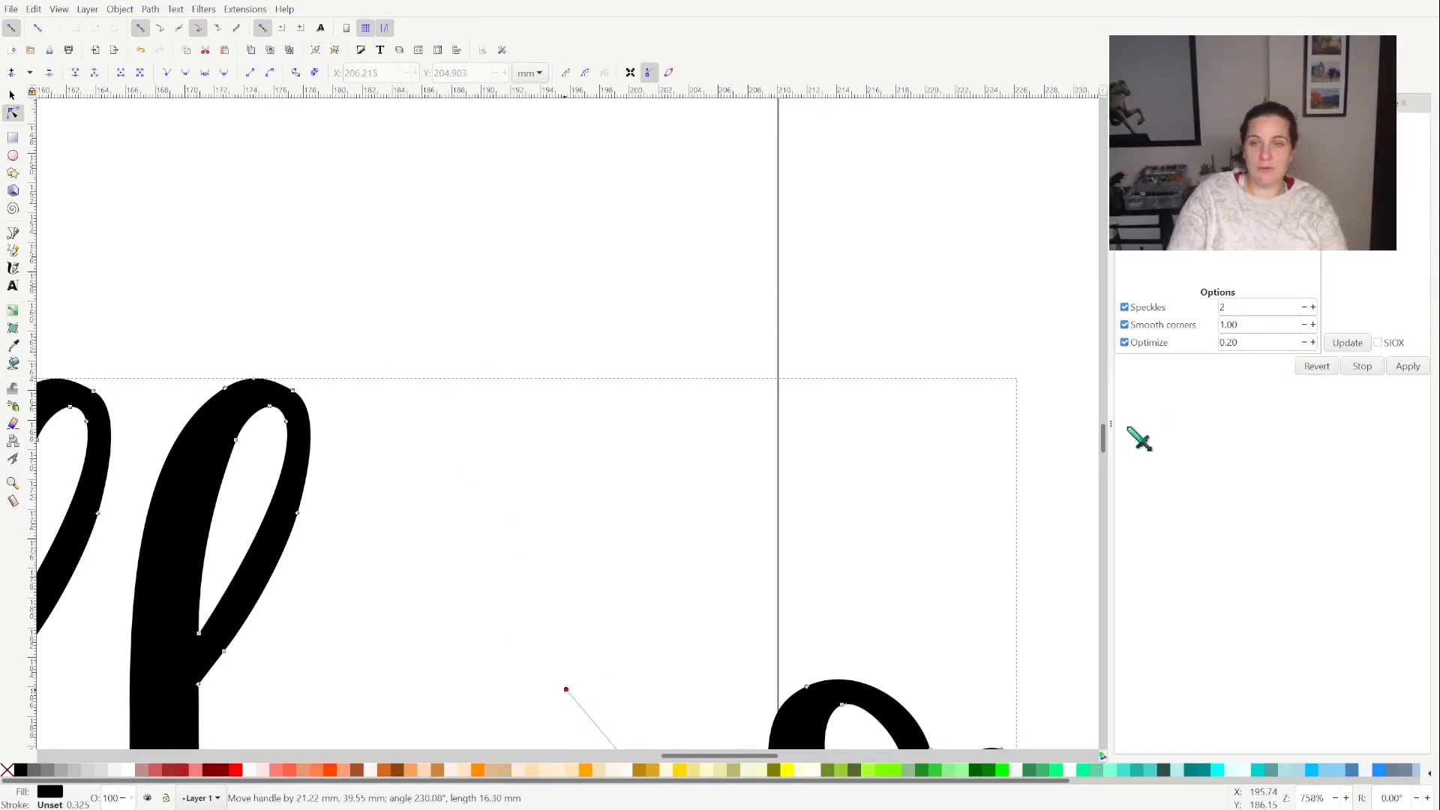
left_click_drag(1104, 439, 1109, 461)
scroll(587, 242, "up", 1)
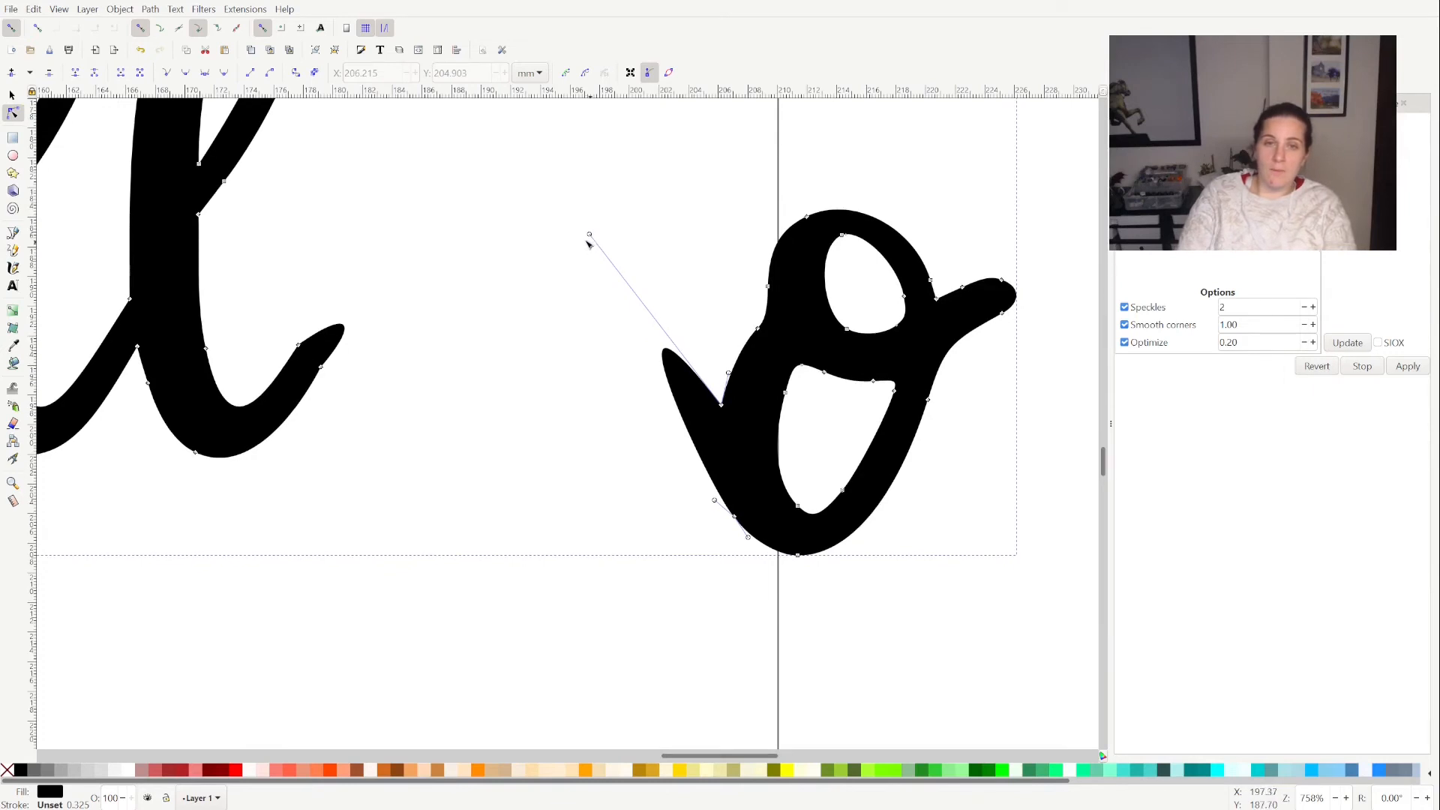
mouse_move(607, 295)
left_mouse_down()
mouse_move(643, 402)
mouse_move(688, 448)
mouse_move(726, 459)
mouse_move(765, 504)
mouse_move(715, 449)
mouse_move(915, 531)
mouse_move(954, 578)
mouse_move(951, 600)
mouse_move(812, 499)
mouse_move(815, 465)
mouse_move(798, 481)
left_mouse_up()
Simplify the upper-left corner of the lower opening in the "o" by deleting extra nodes and adjusting the curve handles
left_click(817, 391)
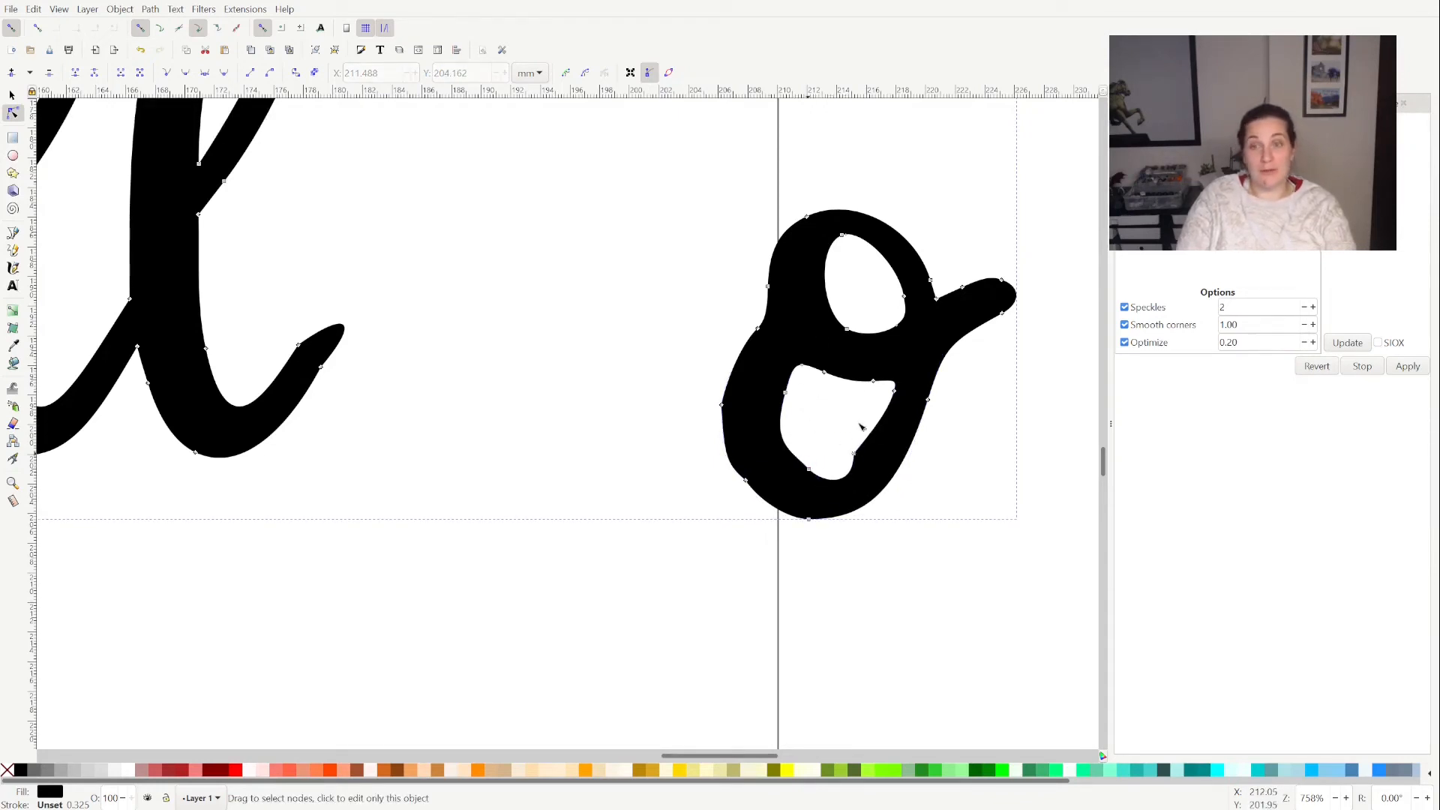
left_click(799, 359)
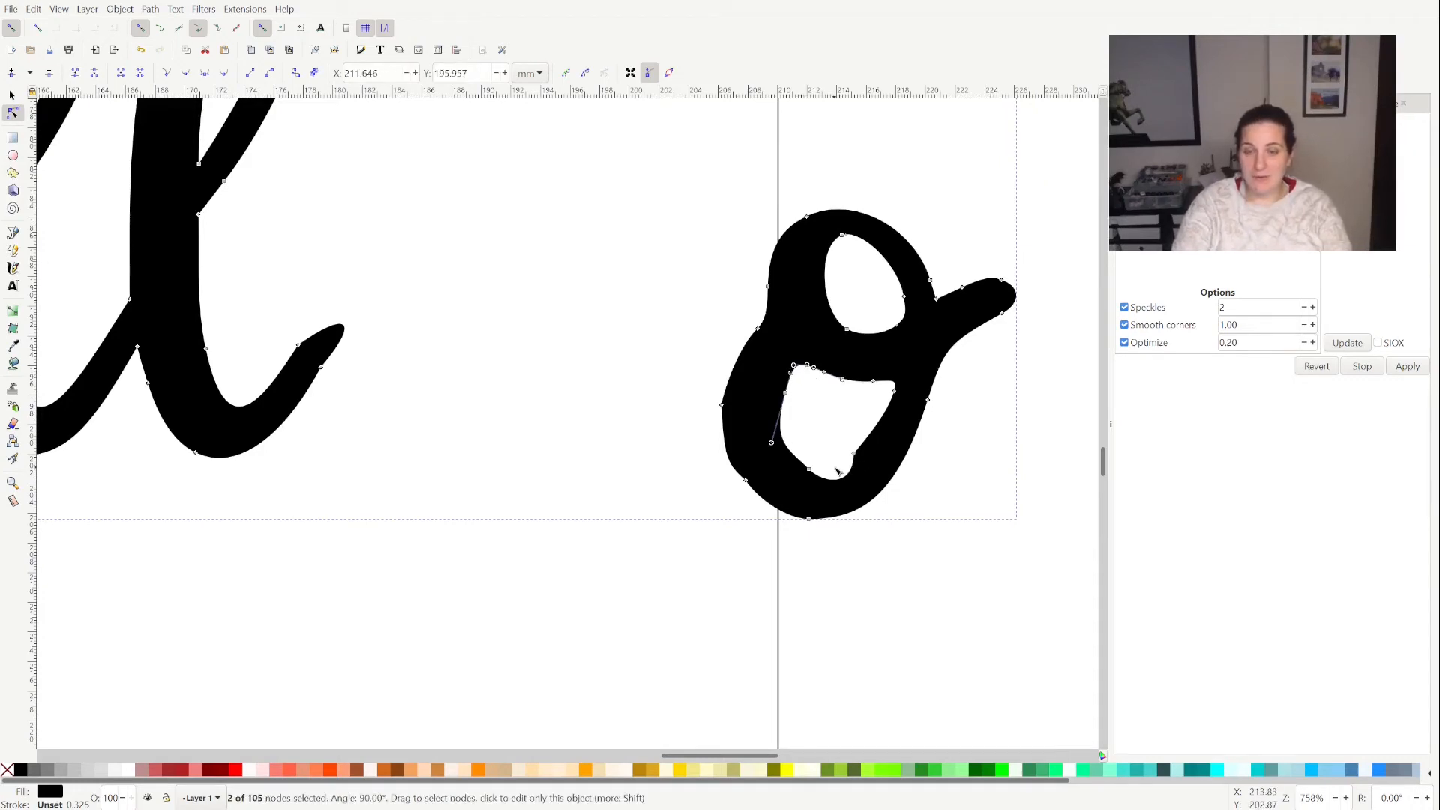
left_click(840, 470)
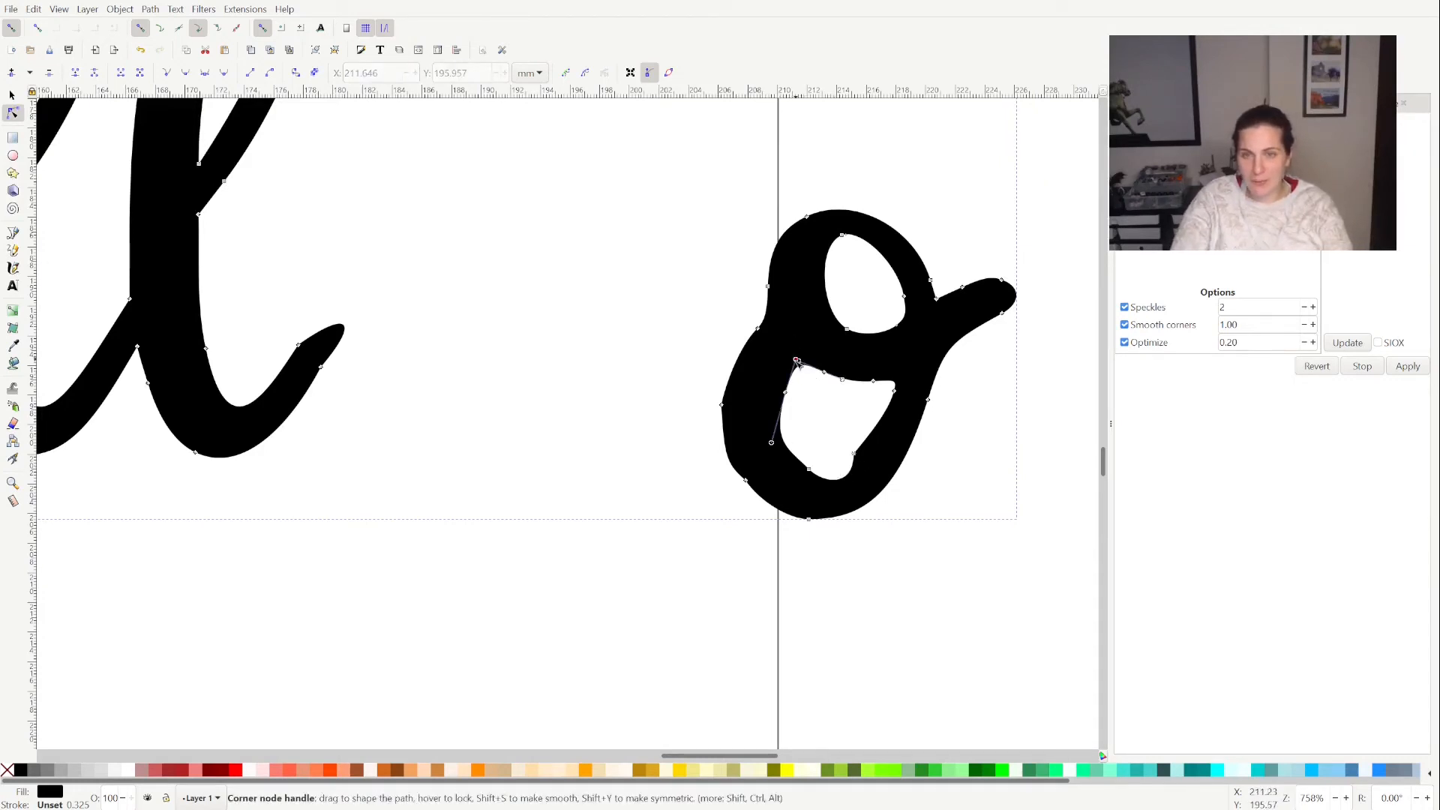
left_click_drag(795, 361, 844, 392)
key("Delete")
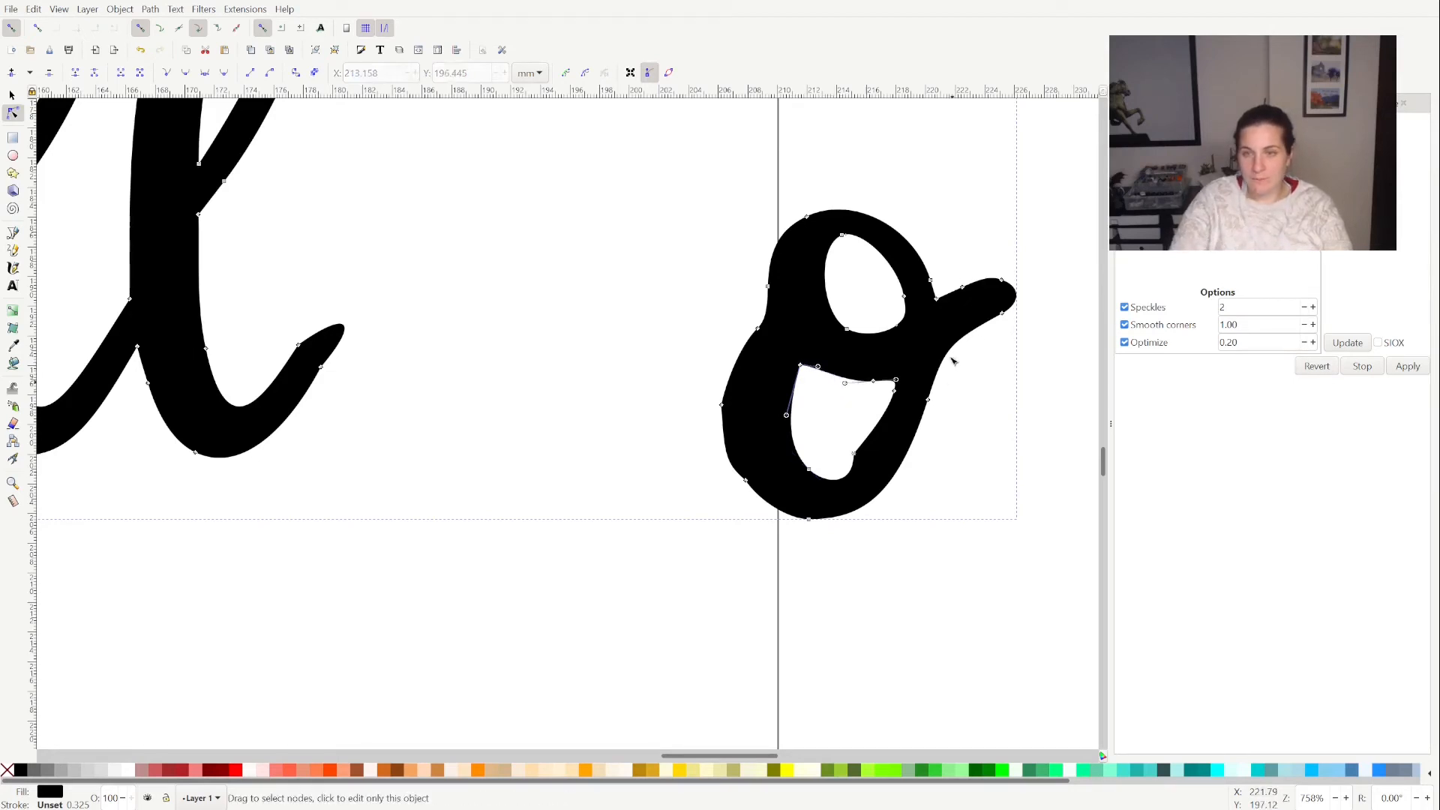
Delete the extra node on the top edge of the lower opening in the "o" and move its upper-right corner slightly outward
left_click(873, 381)
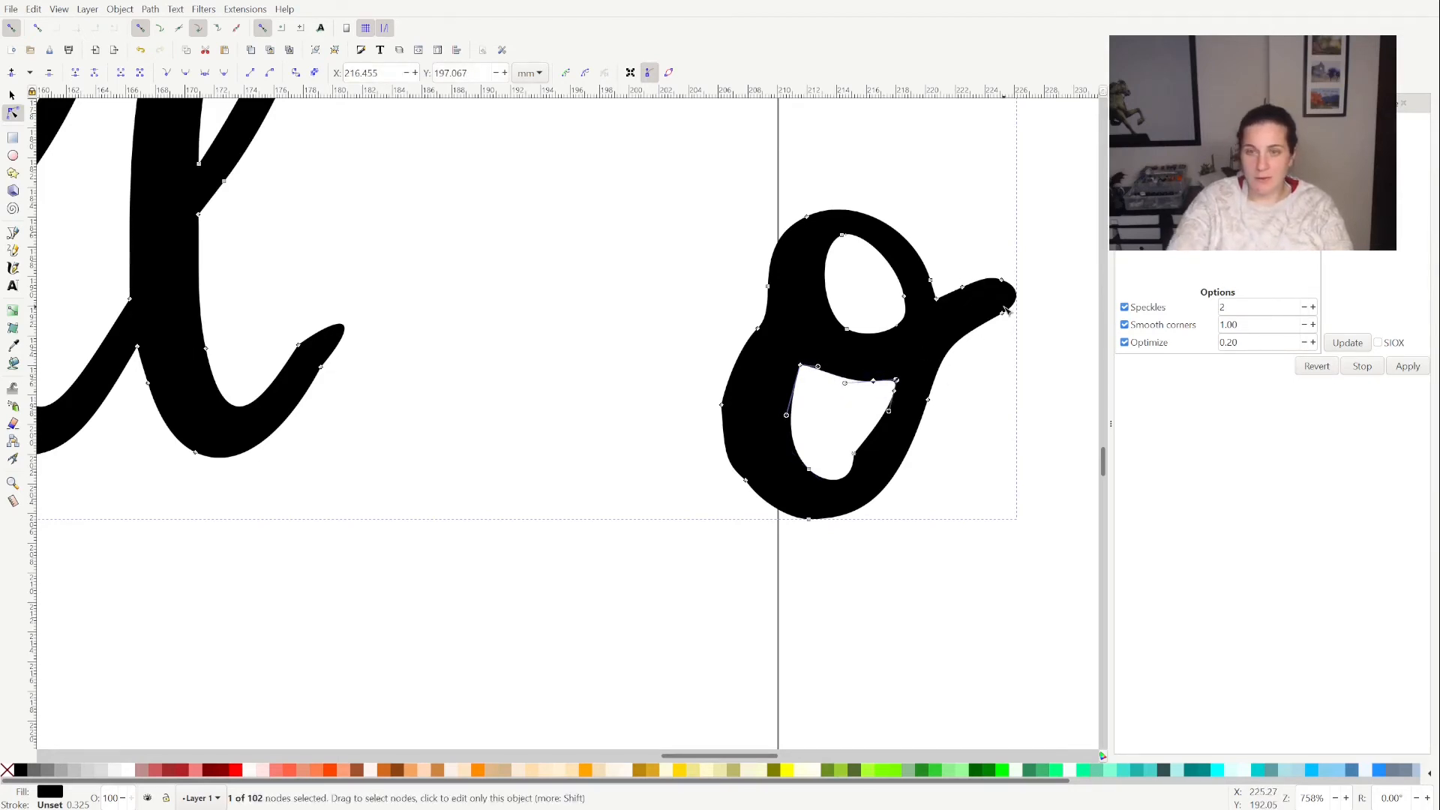
key("Delete")
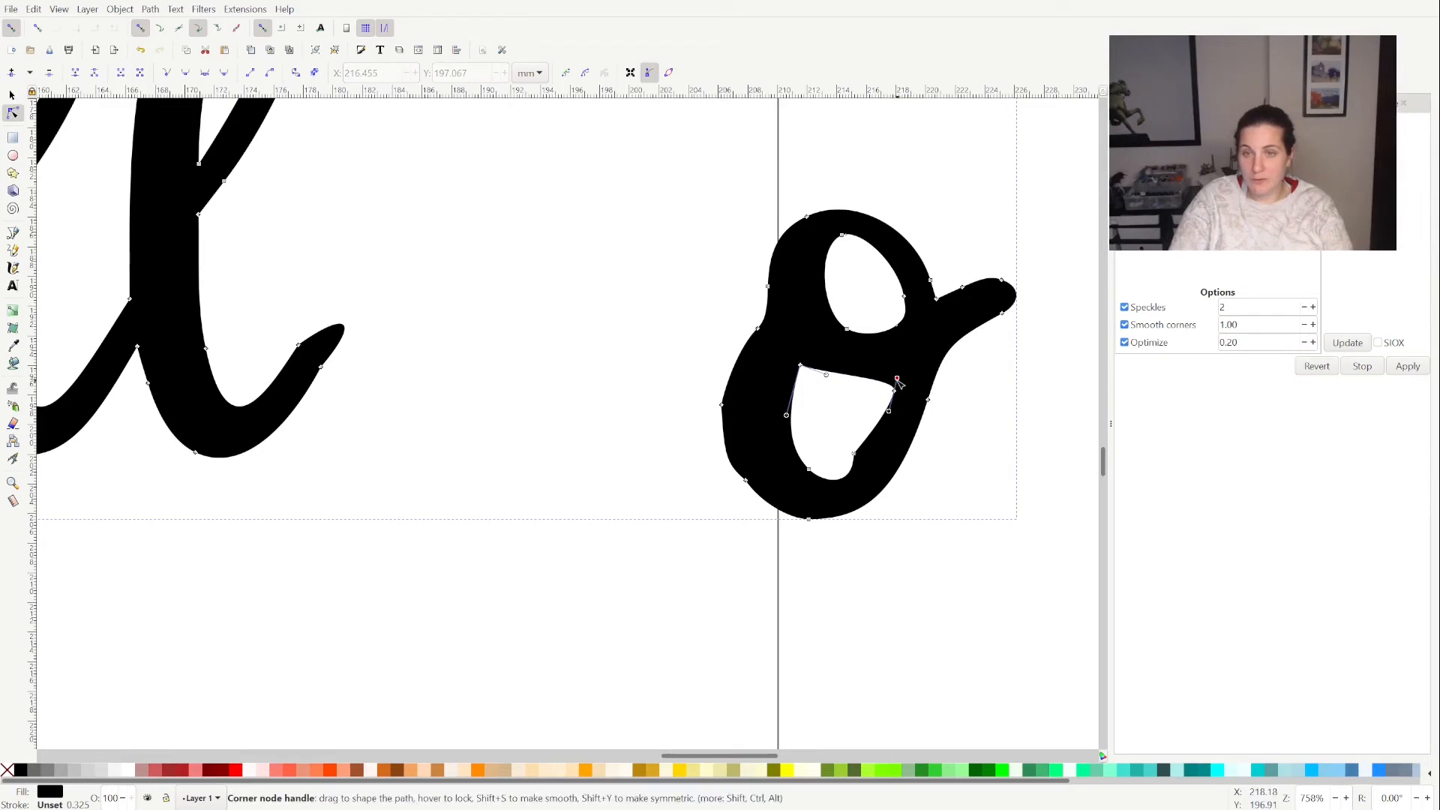
left_click_drag(897, 380, 901, 377)
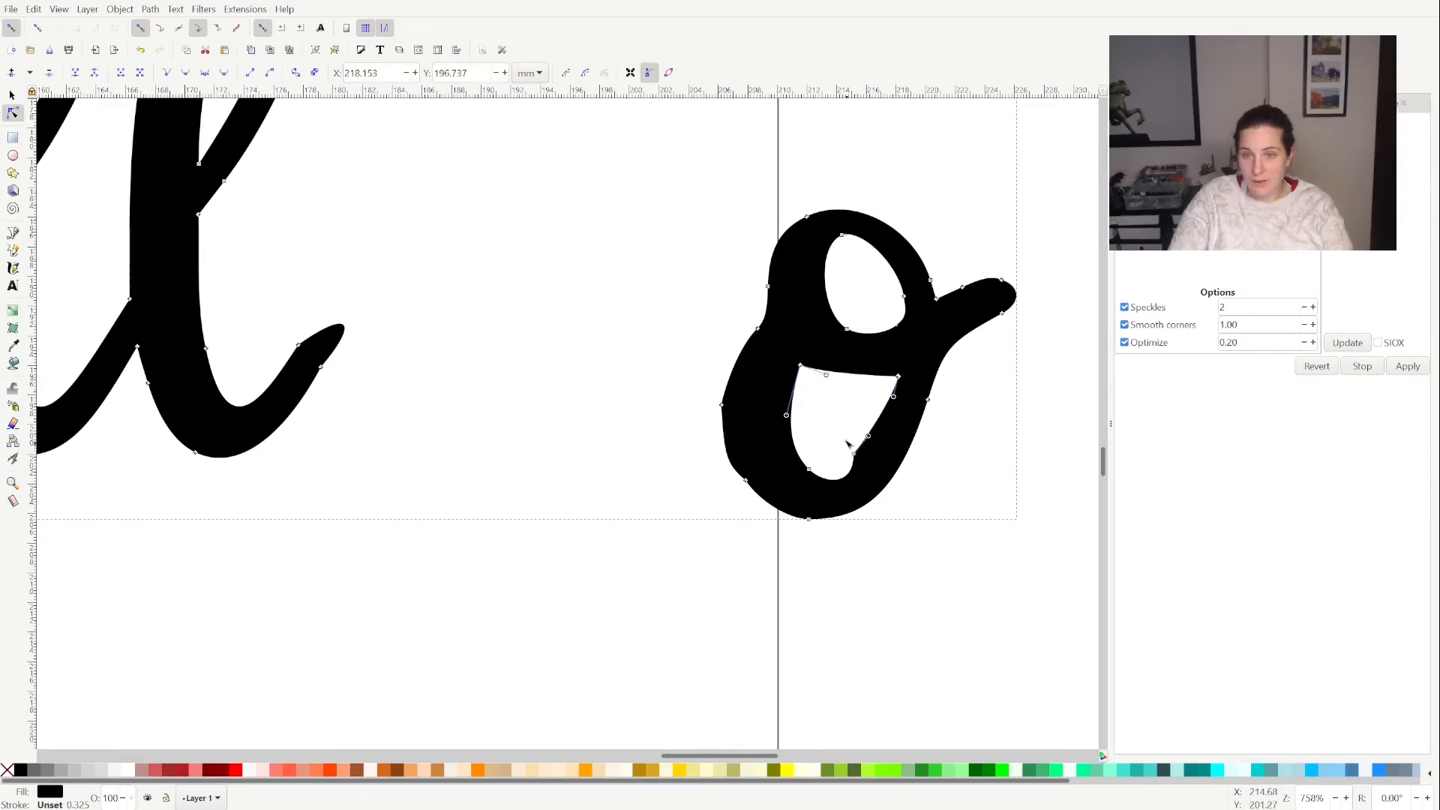
Delete the two extra lower-right nodes of the lower opening, then adjust the handles to round its right side and bow its top edge downward
left_click_drag(866, 469, 867, 469)
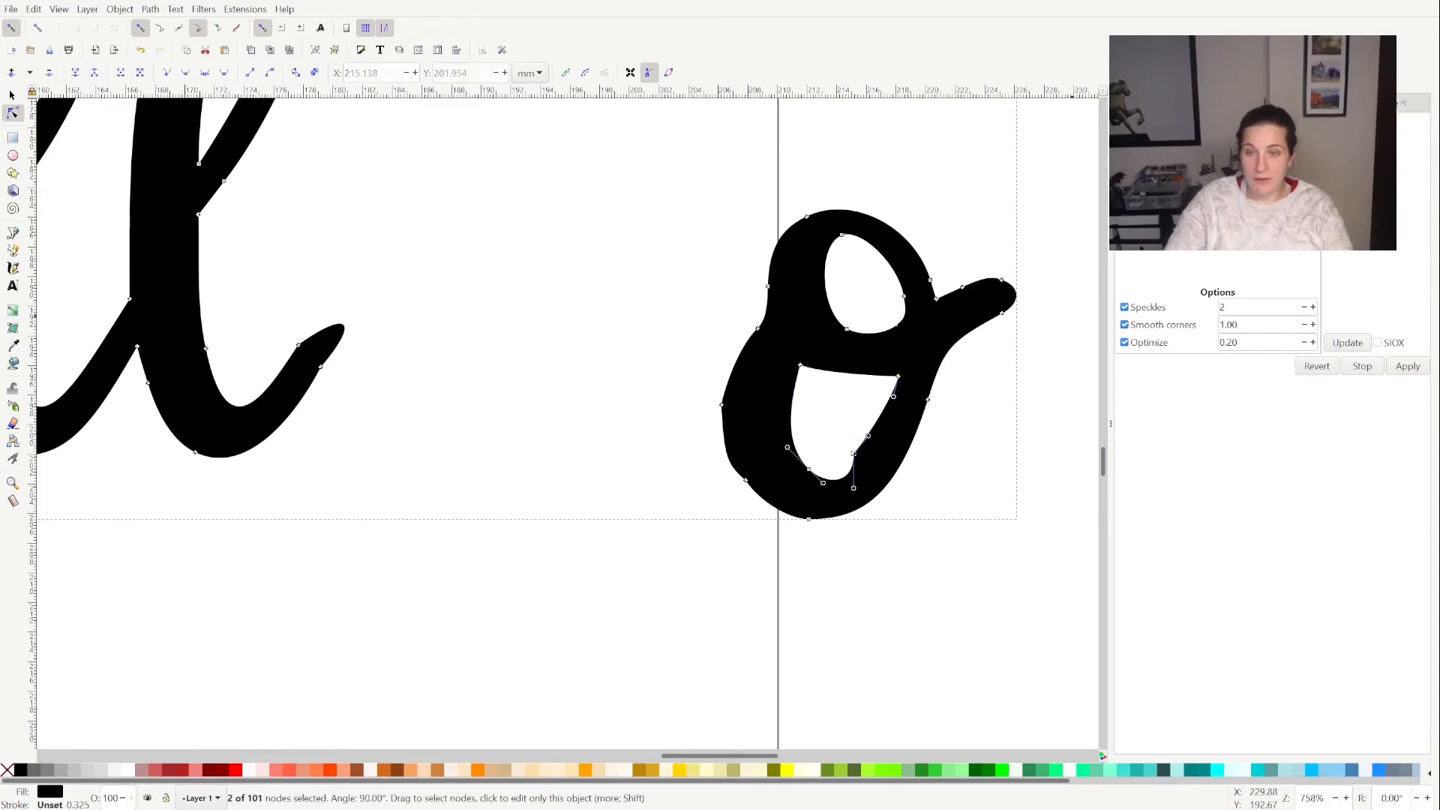
key("Delete")
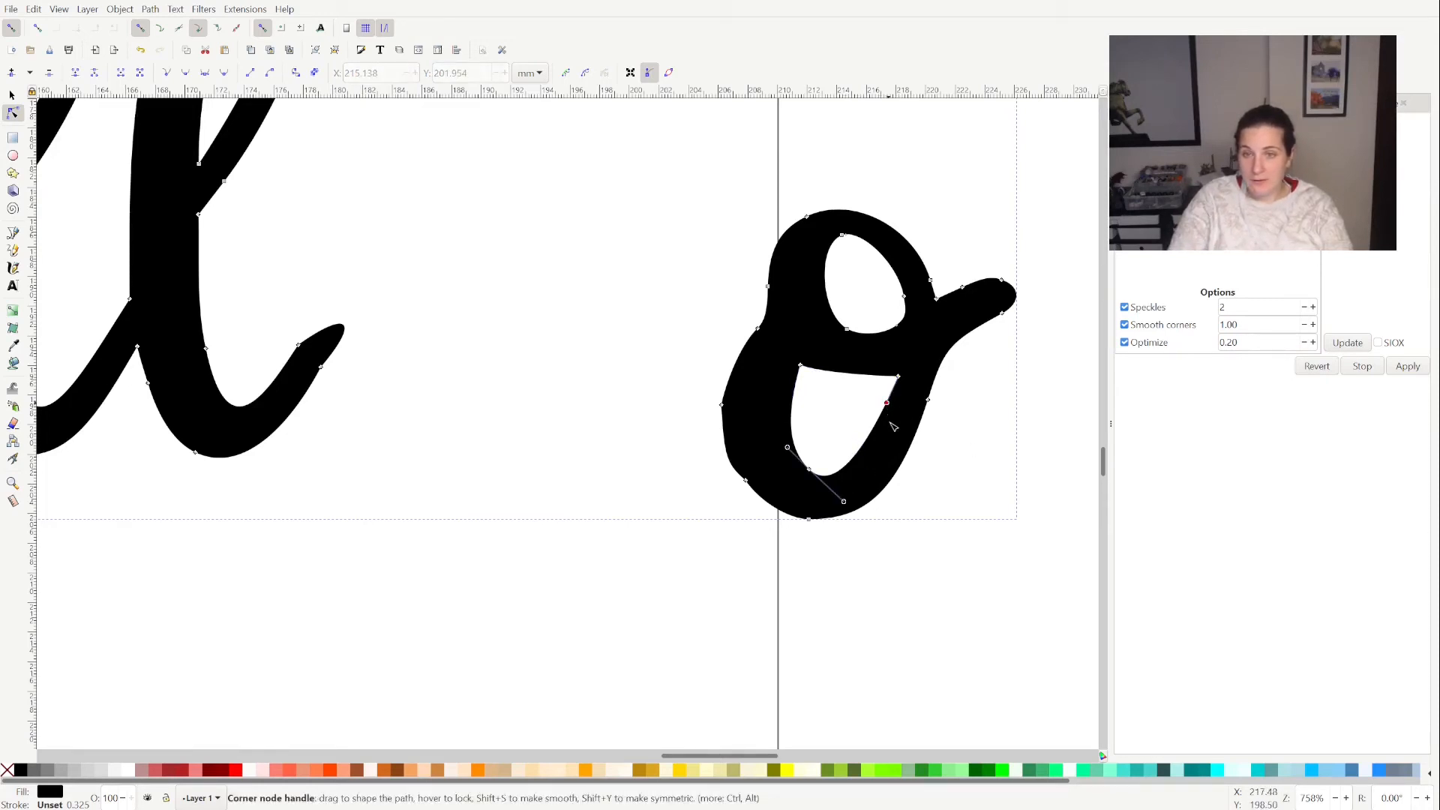
left_click_drag(892, 423, 894, 453)
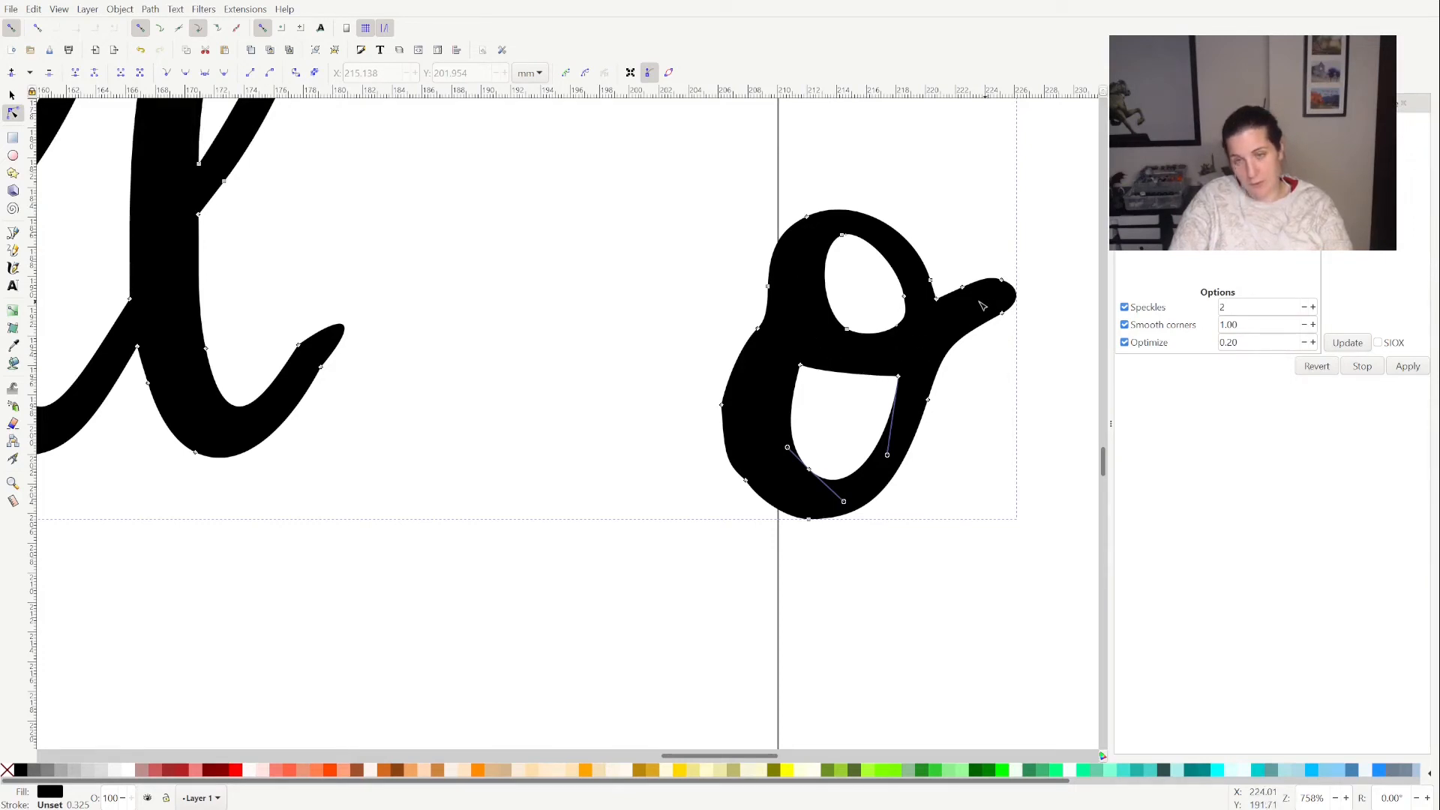
left_click(801, 367)
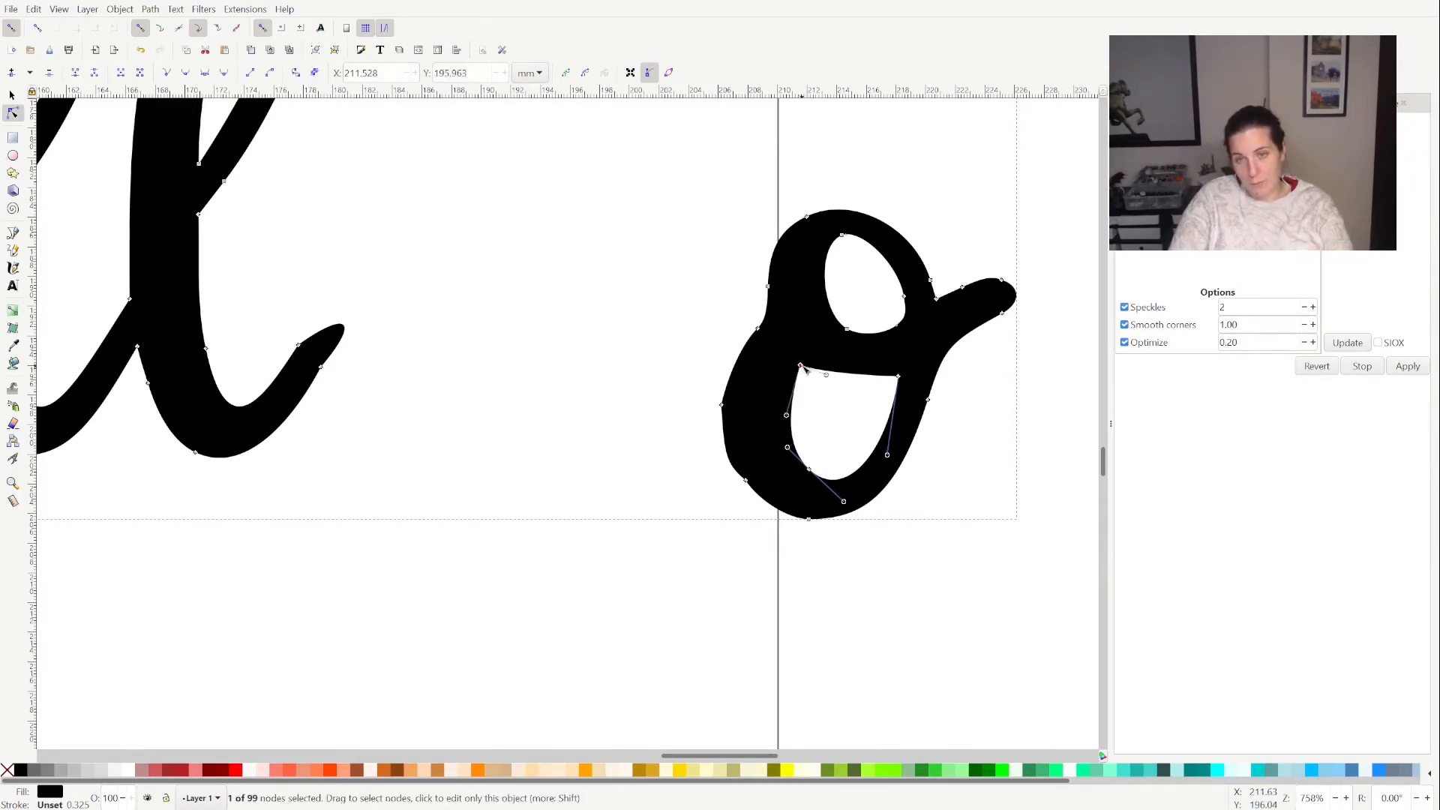
left_click_drag(825, 375, 846, 409)
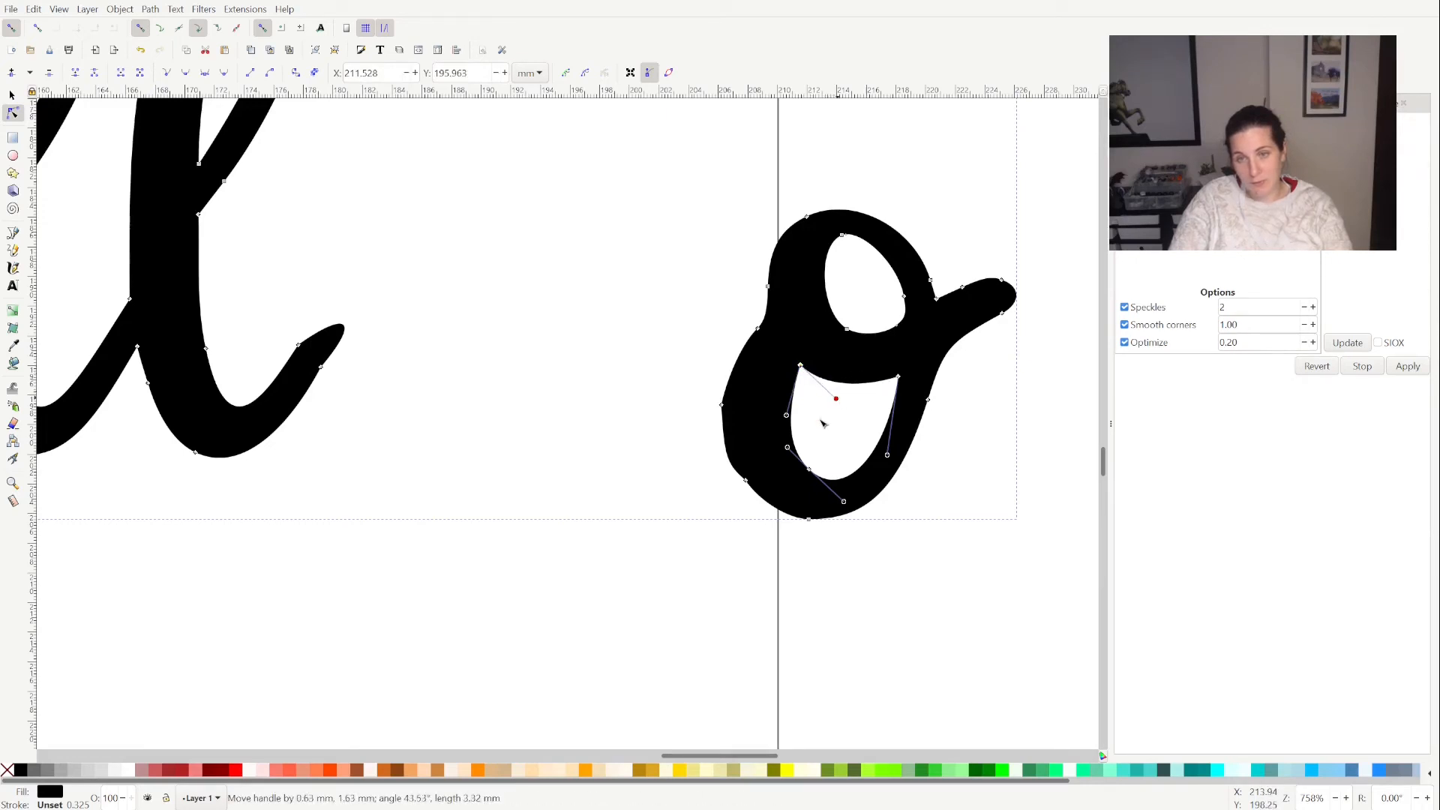
left_click(764, 324)
left_click_drag(758, 328, 740, 282)
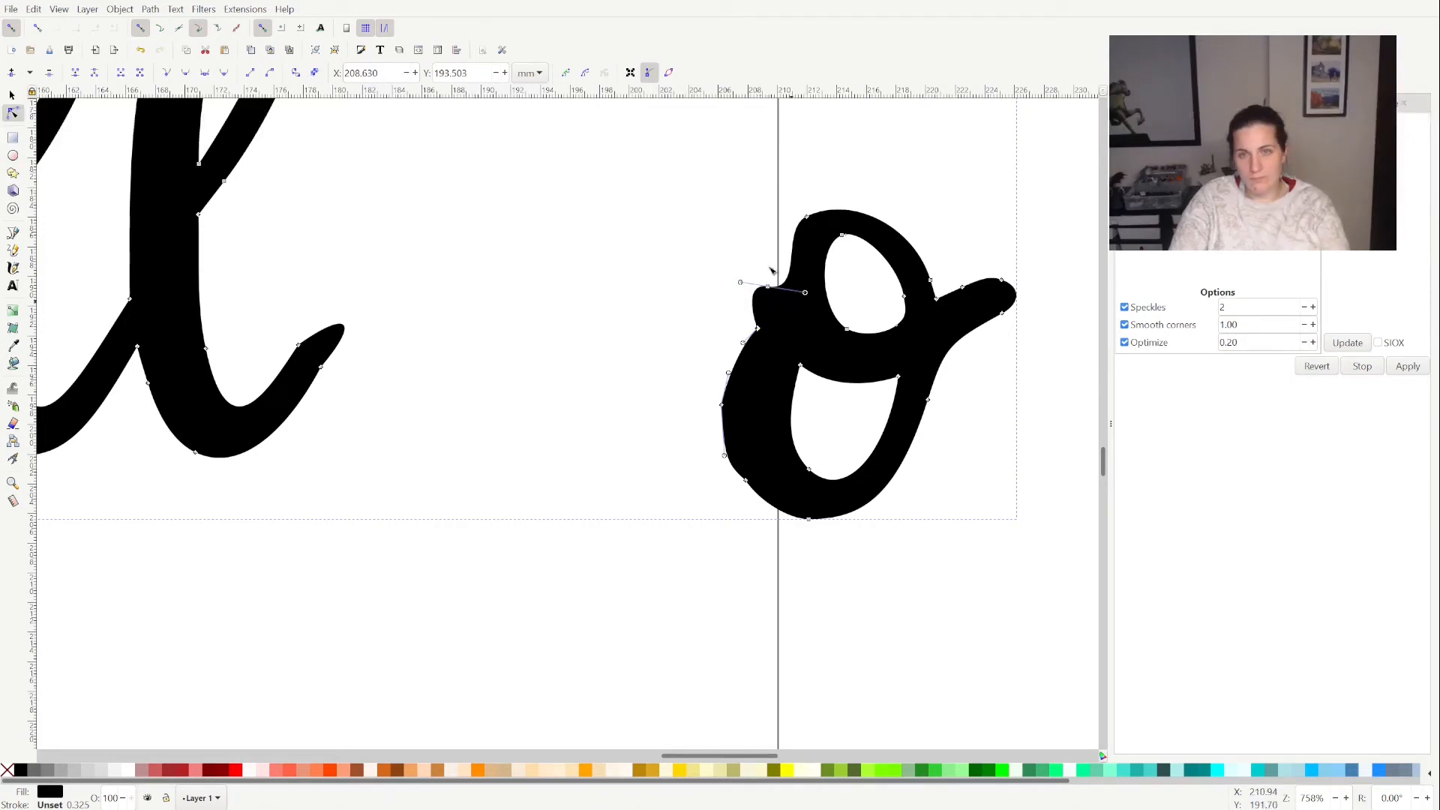
key("ctrl+z")
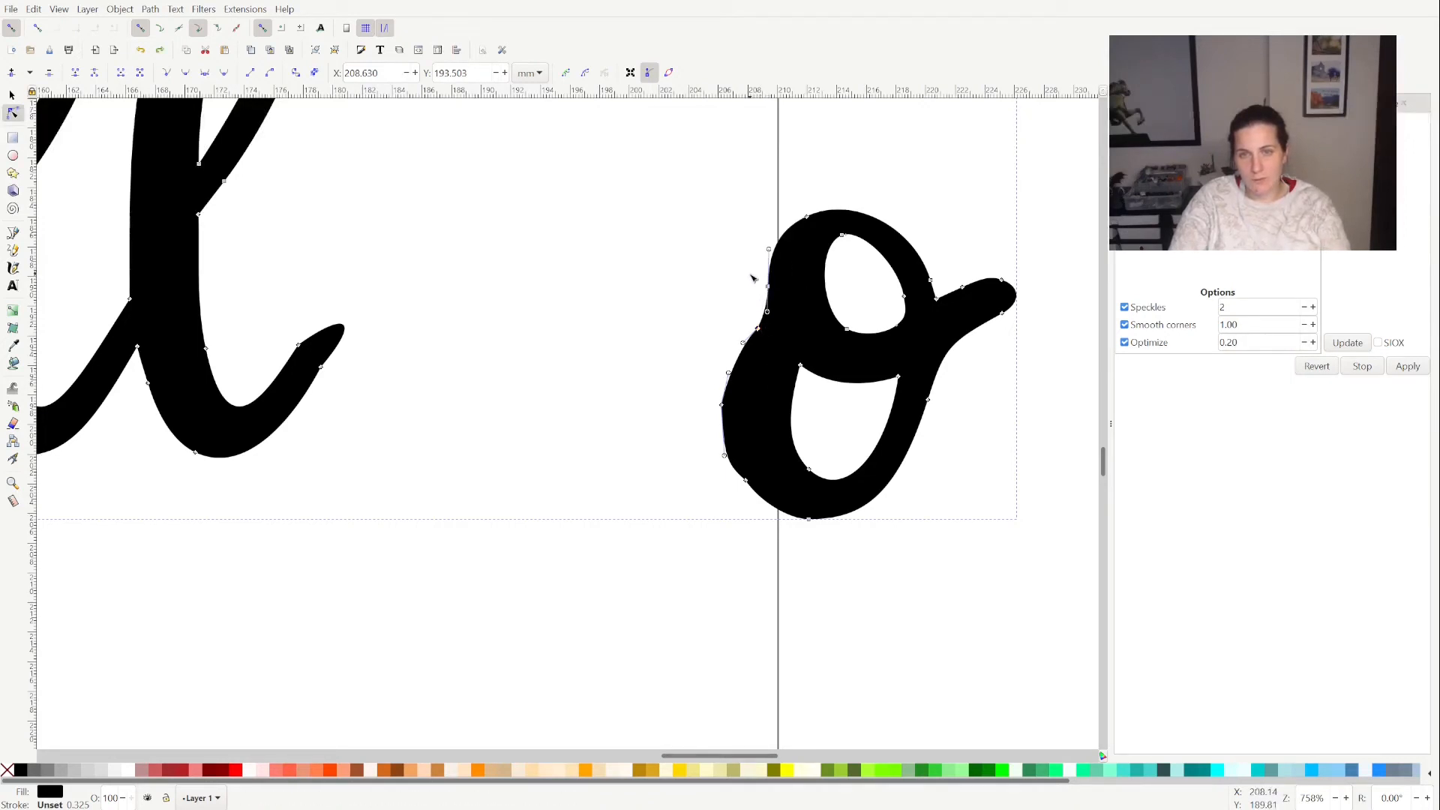
Move the upper-left outline node of the "o" outward, delete the extra lower-left nodes, and extend the handle for a smooth left side
mouse_move(767, 289)
left_mouse_down()
mouse_move(754, 291)
mouse_move(773, 290)
left_mouse_up()
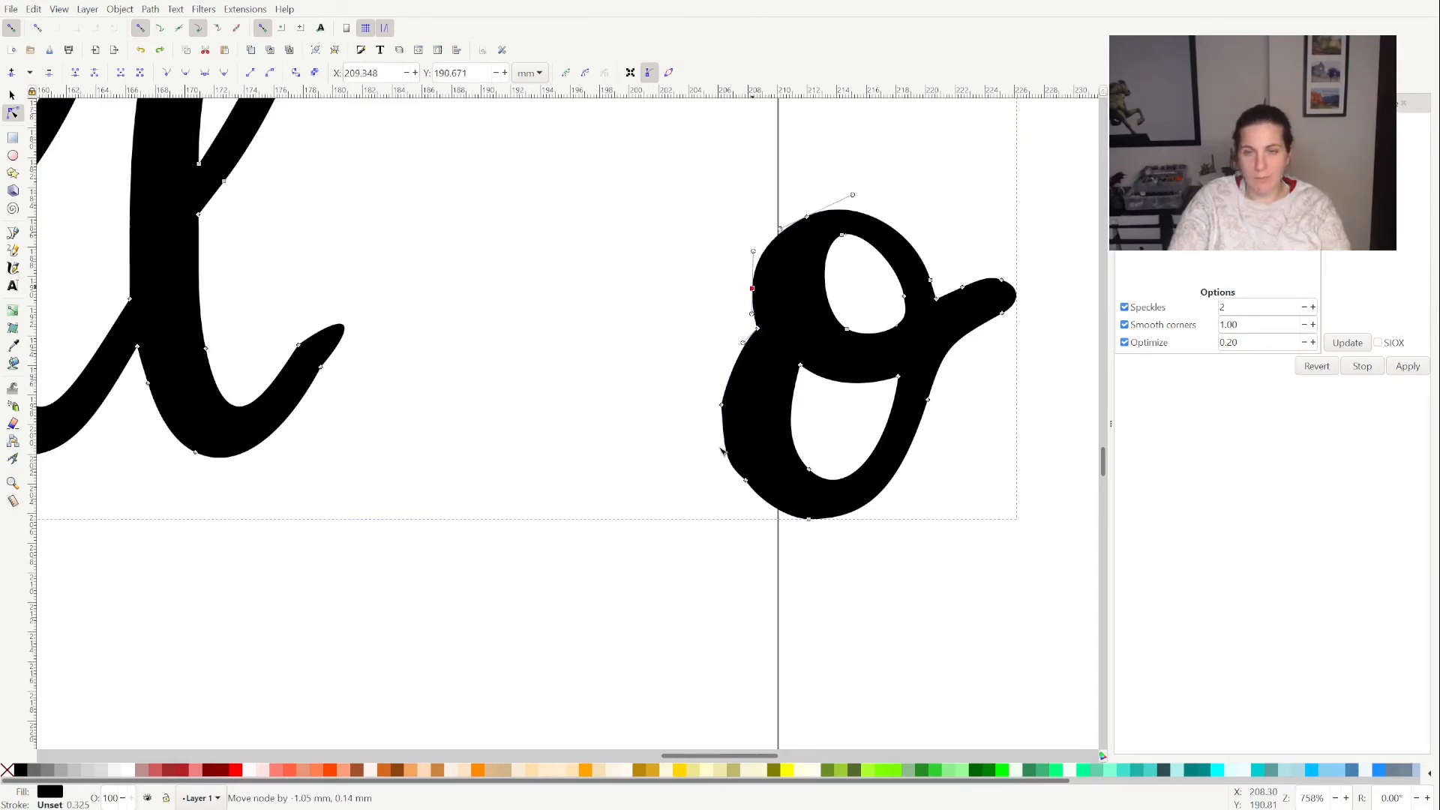
left_click_drag(765, 486, 784, 513)
key("Delete")
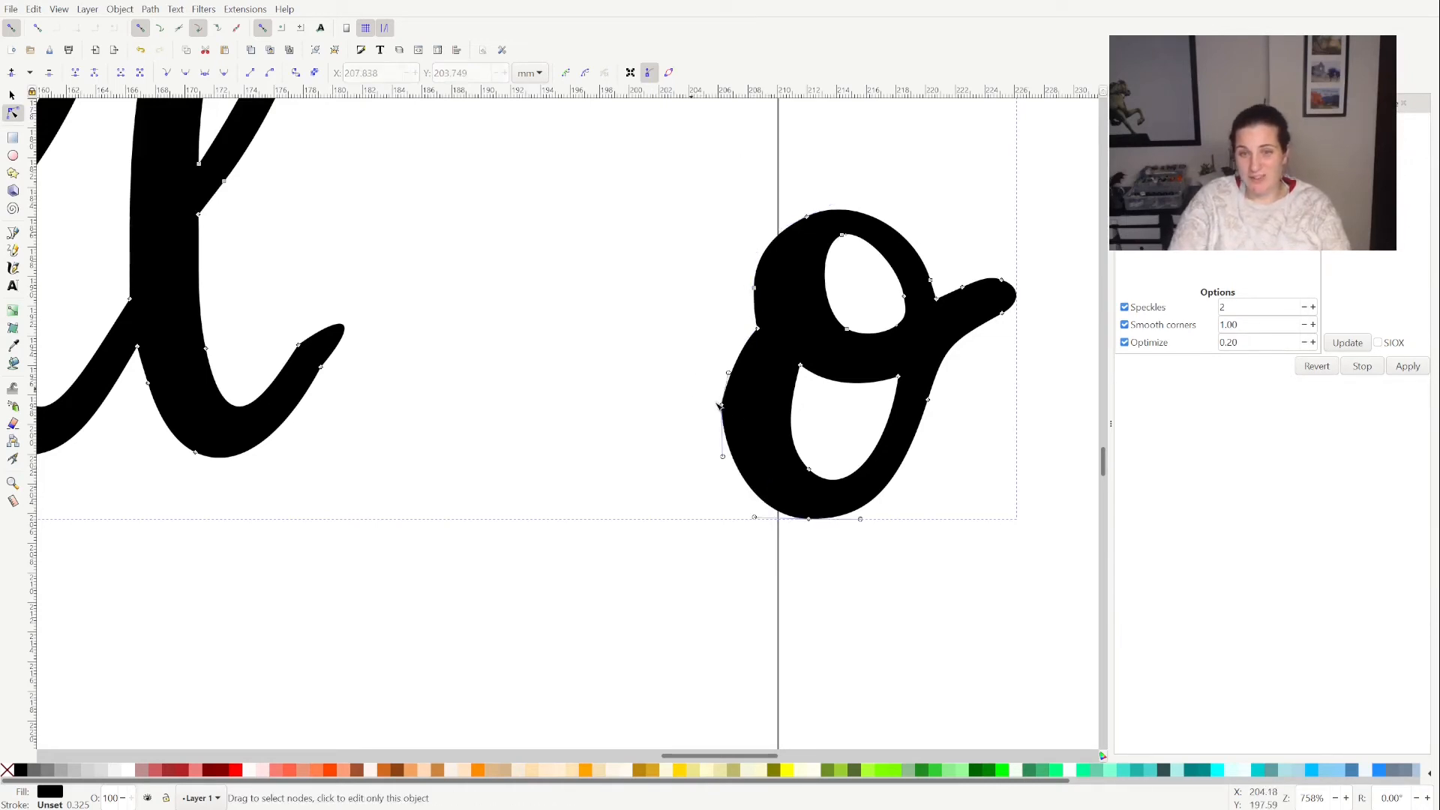
left_click_drag(694, 389, 745, 421)
key("Delete")
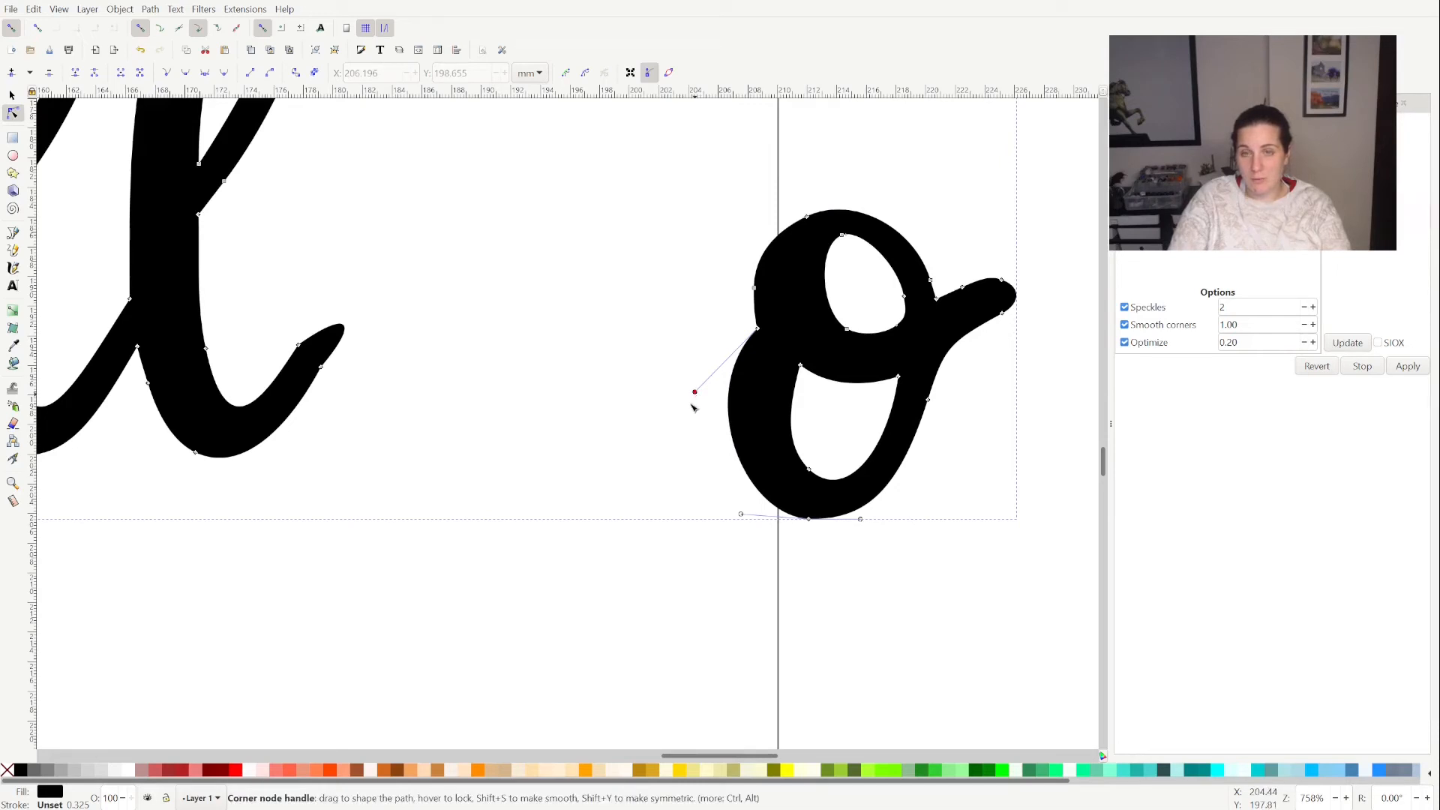
left_click_drag(691, 404, 685, 415)
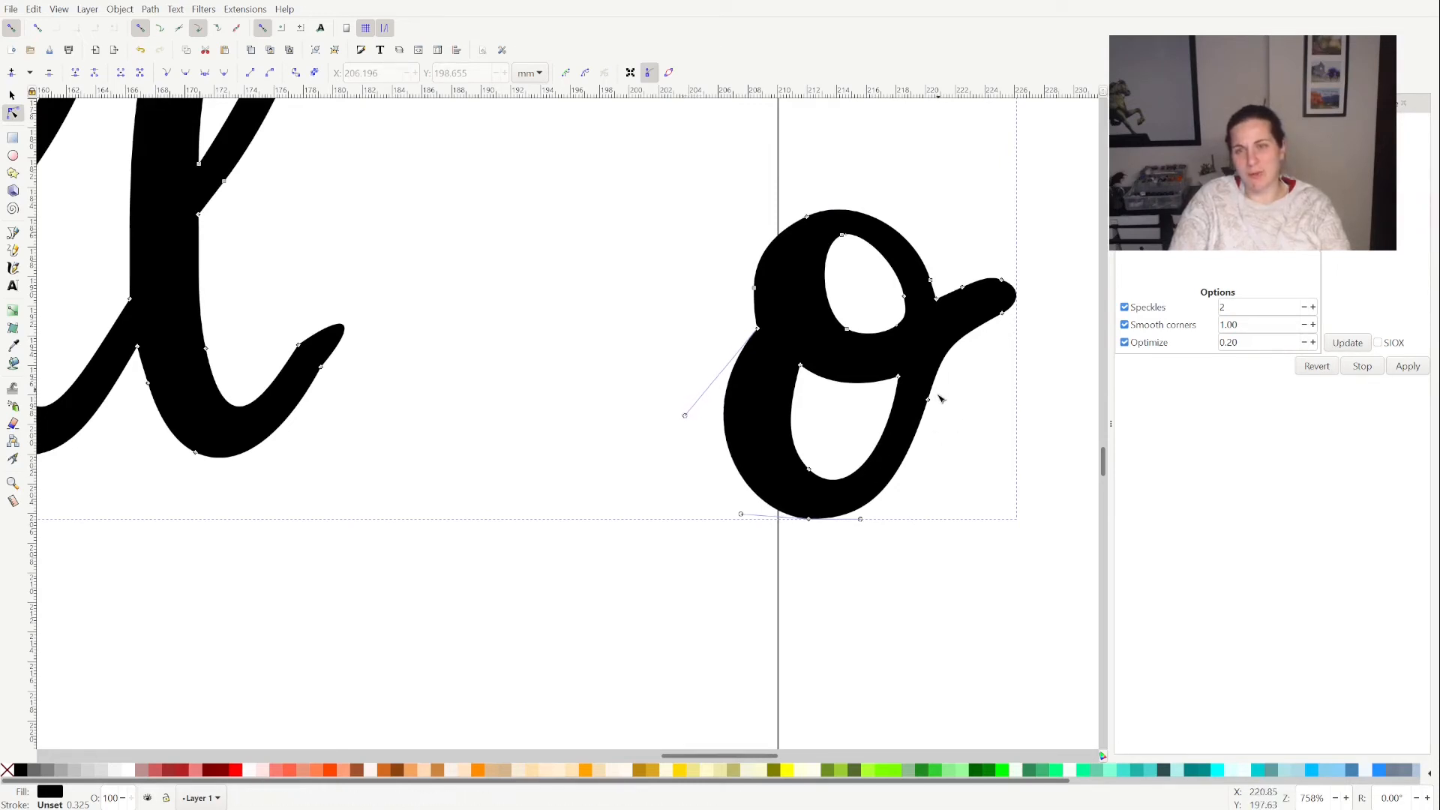
Move the right outline node of the "o" up toward the tail and extend its lower handle to fill out the right side
double_click(945, 347)
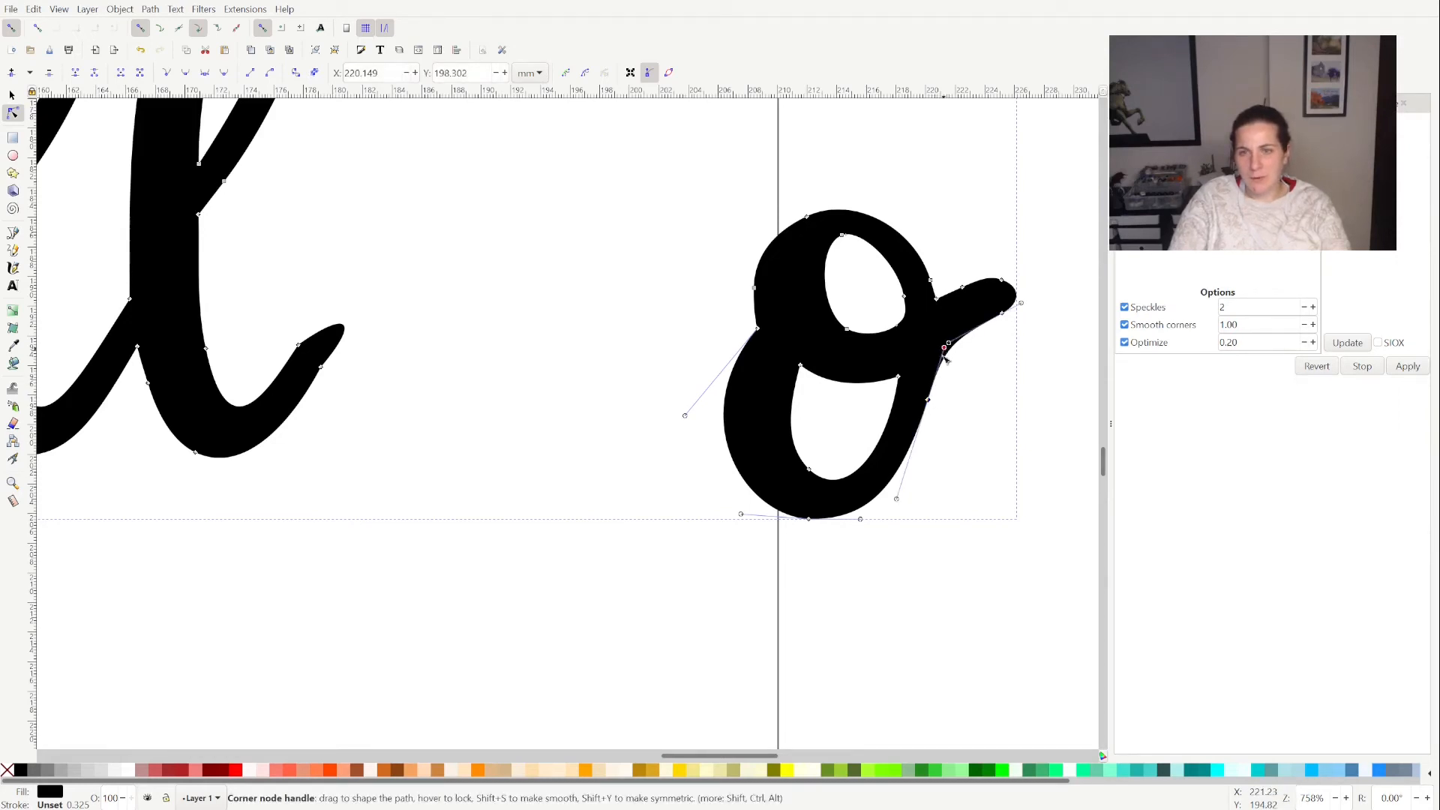
mouse_move(943, 355)
left_mouse_down()
mouse_move(930, 402)
mouse_move(934, 375)
left_mouse_up()
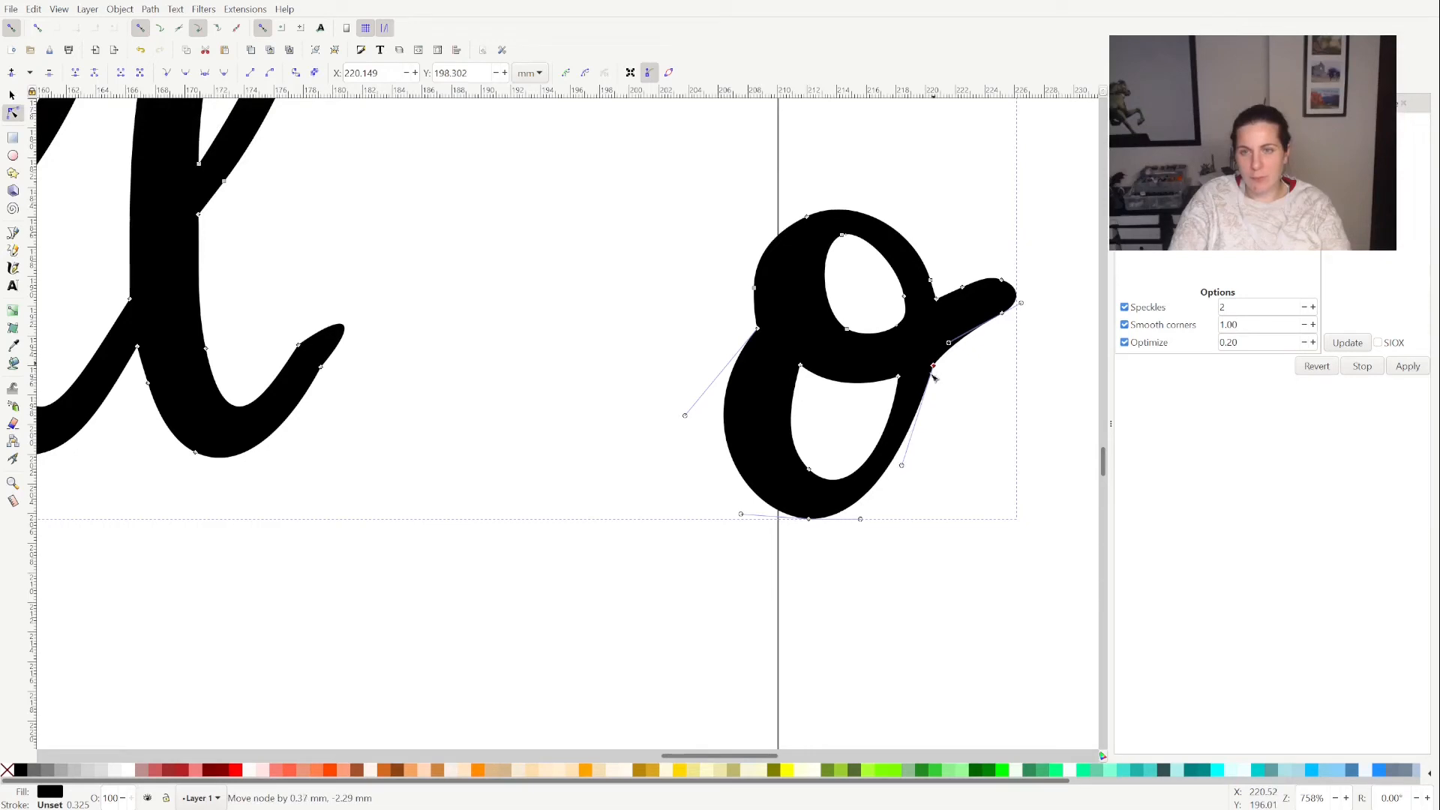
left_click(909, 454)
left_click(933, 367)
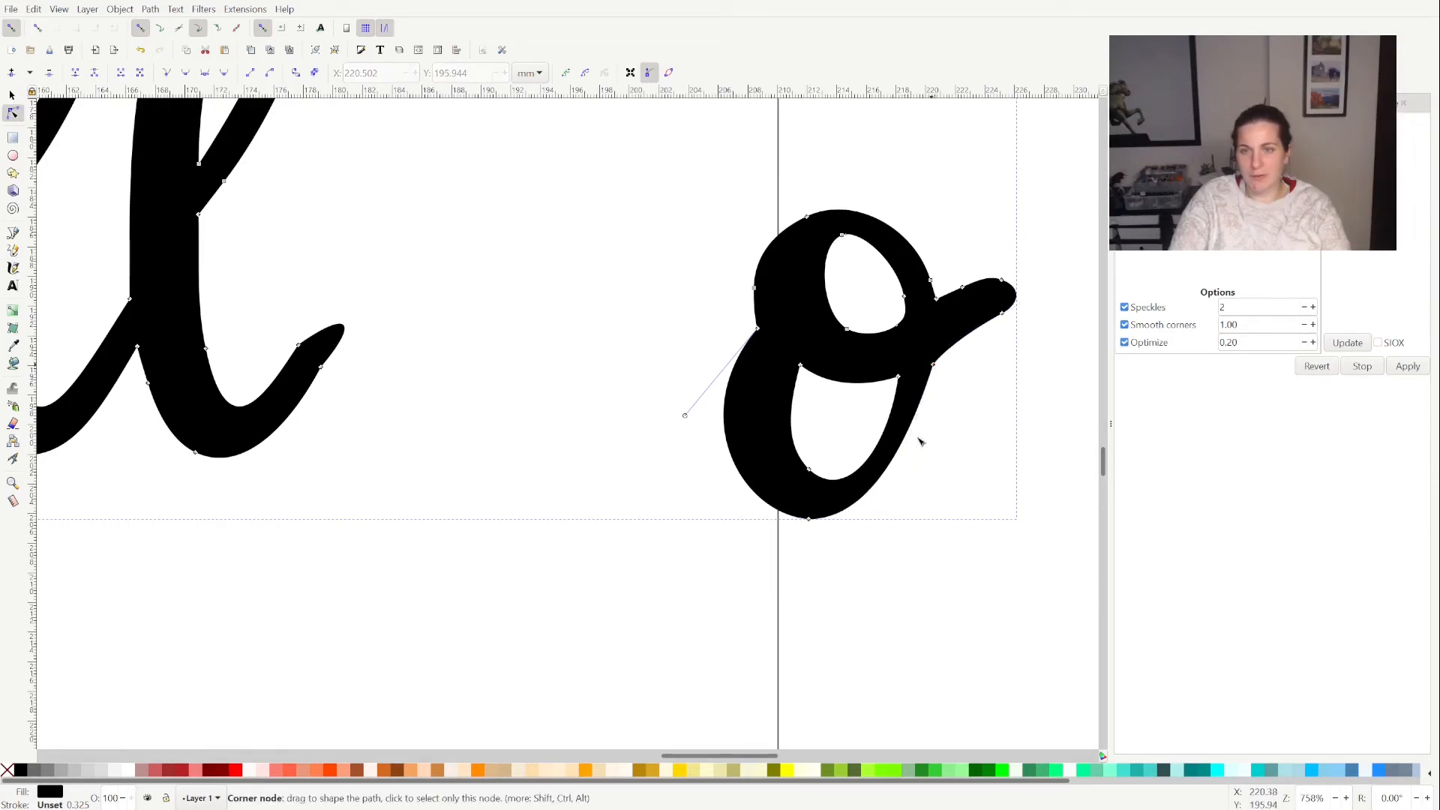
left_click_drag(916, 479, 916, 500)
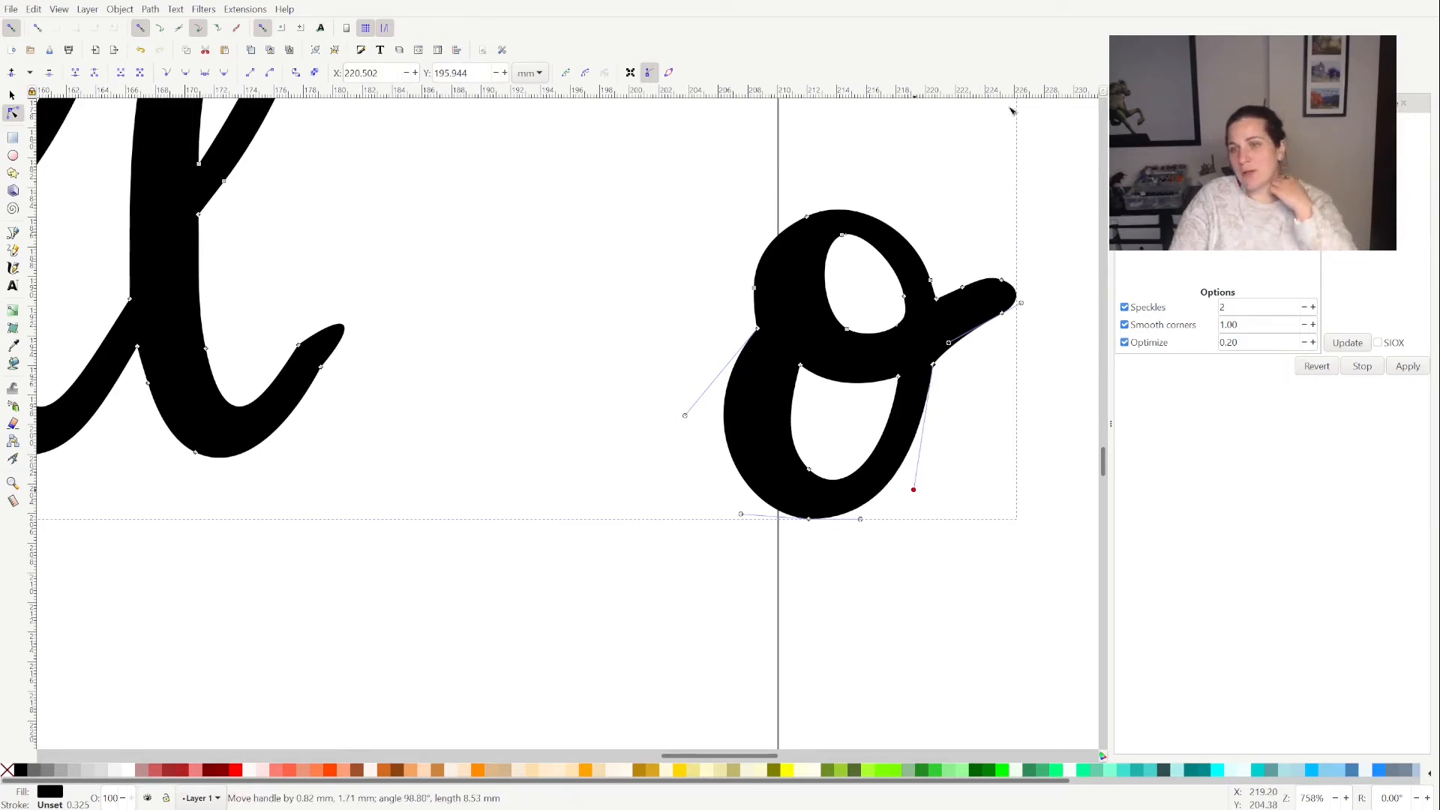
Lower the top node of the upper opening in the "o" by about 1.8 mm
left_click(843, 235)
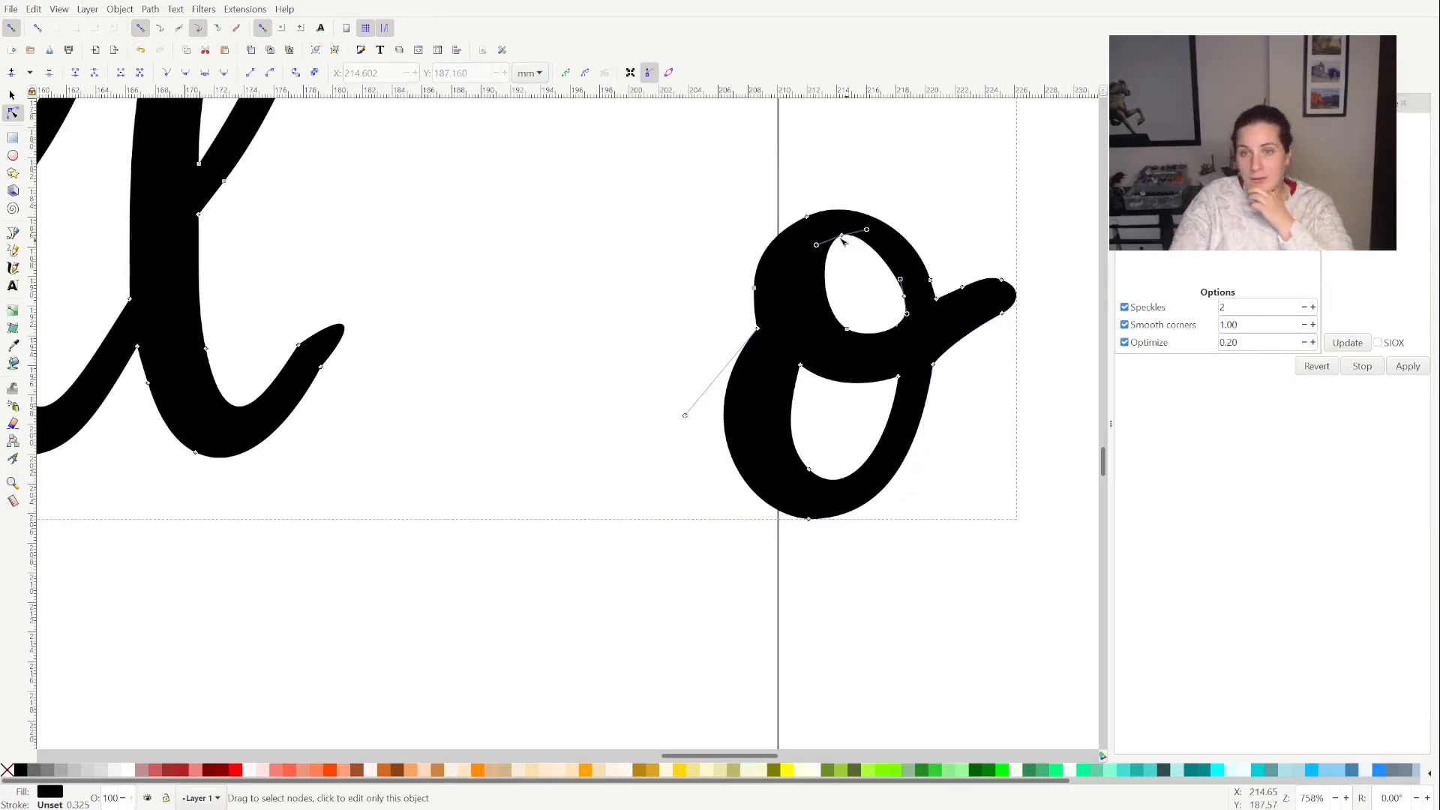
left_click(843, 238)
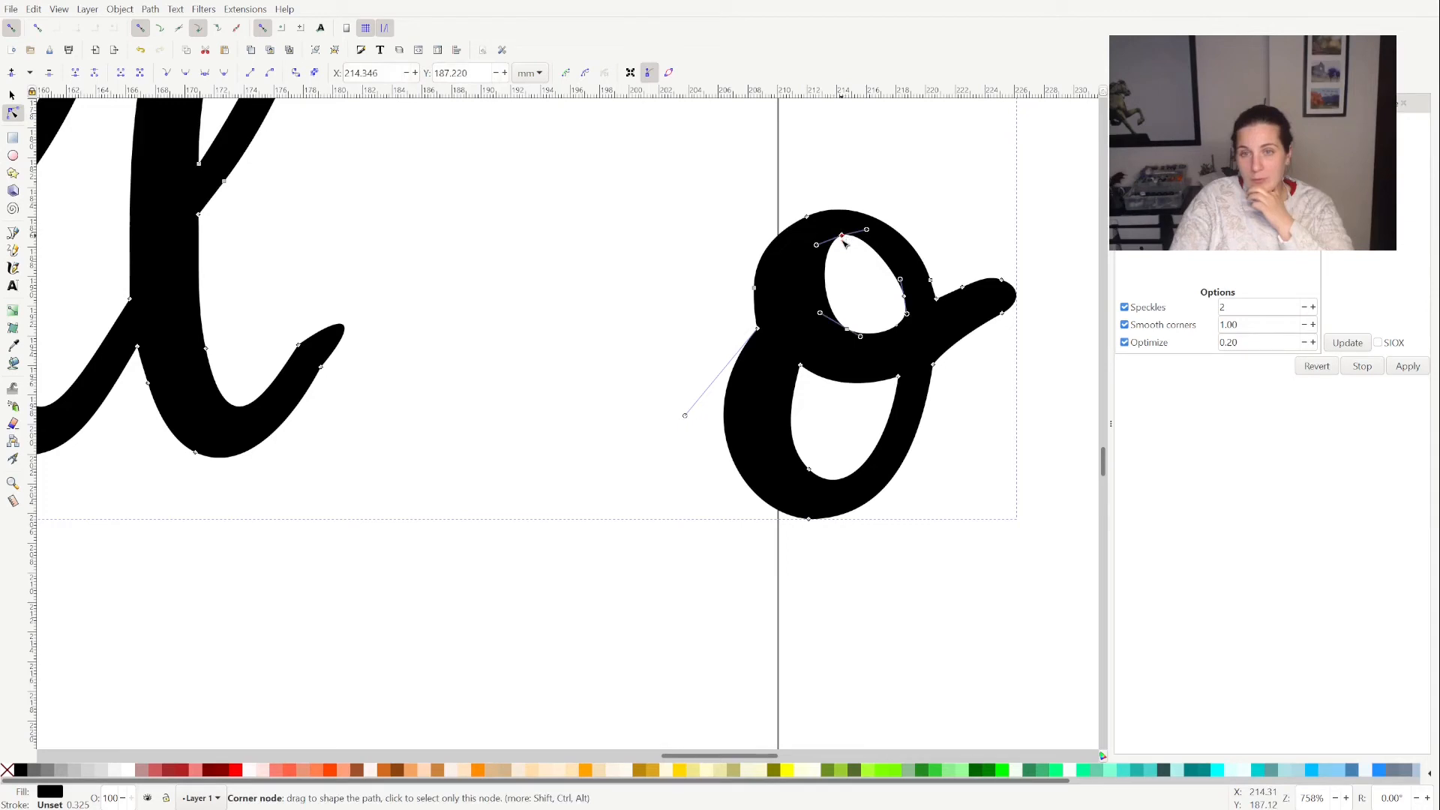
left_click_drag(843, 239, 842, 264)
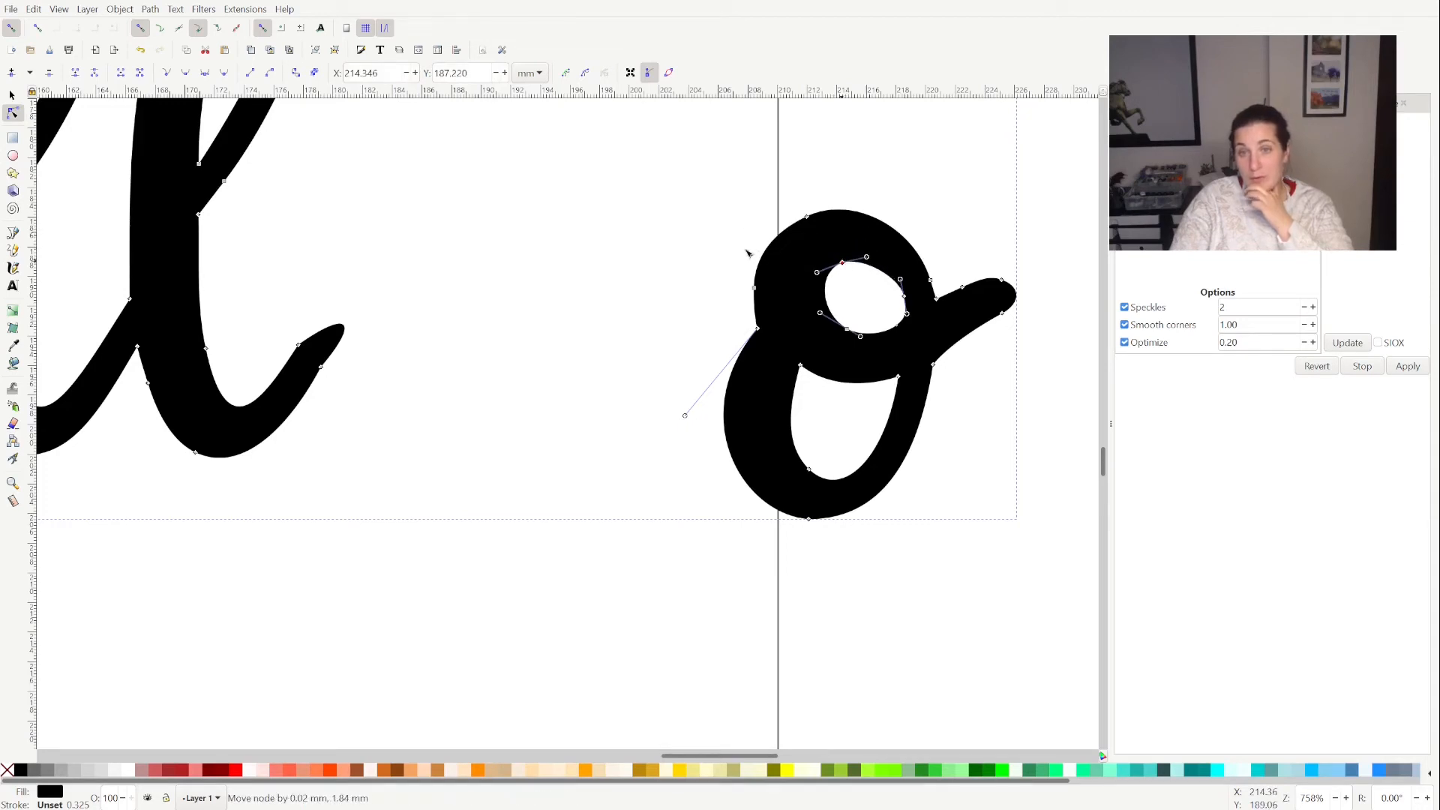
Reposition the top and left outline nodes of the upper loop and adjust the top handle for a lower, evenly rounded top
left_click_drag(758, 189, 806, 235)
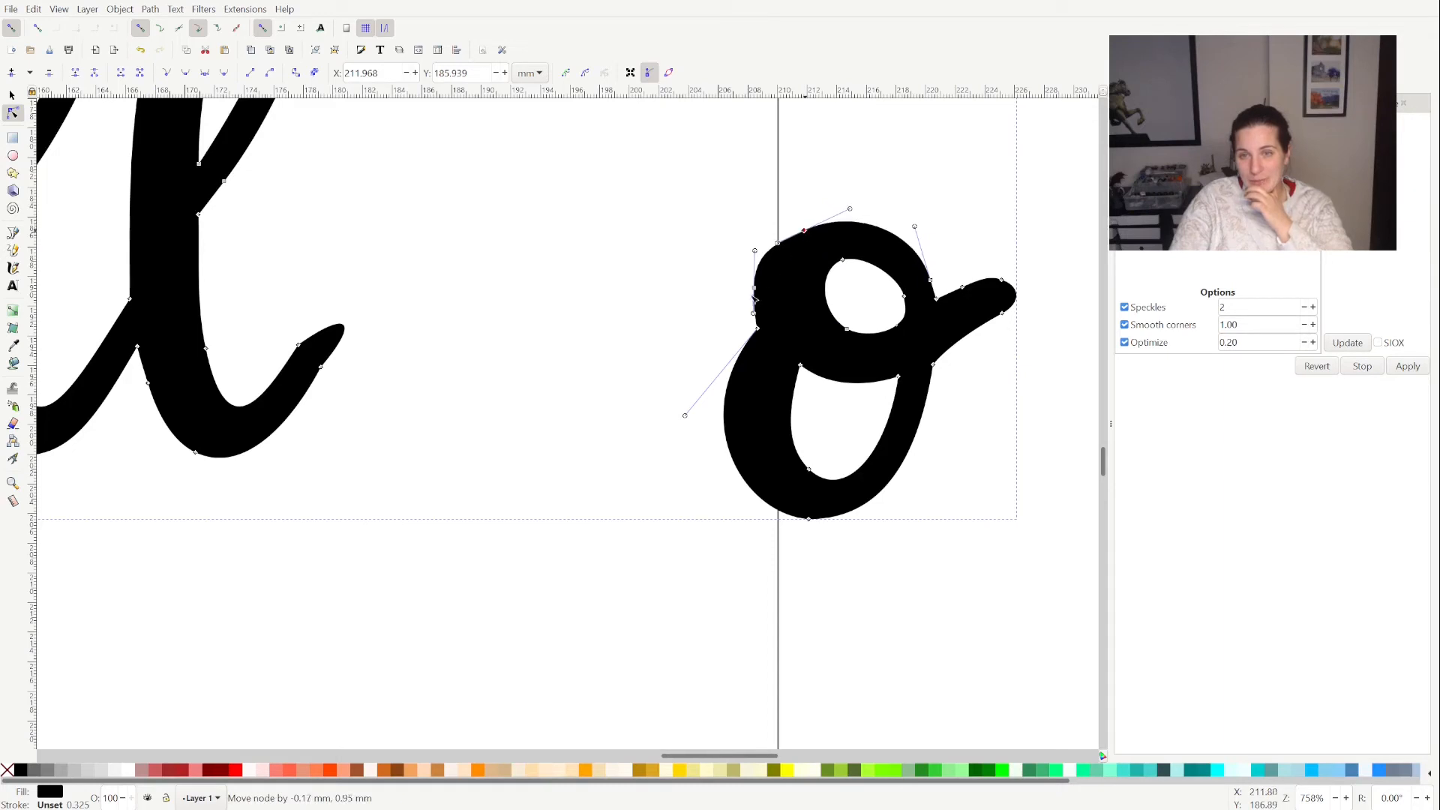
left_click_drag(755, 291, 753, 290)
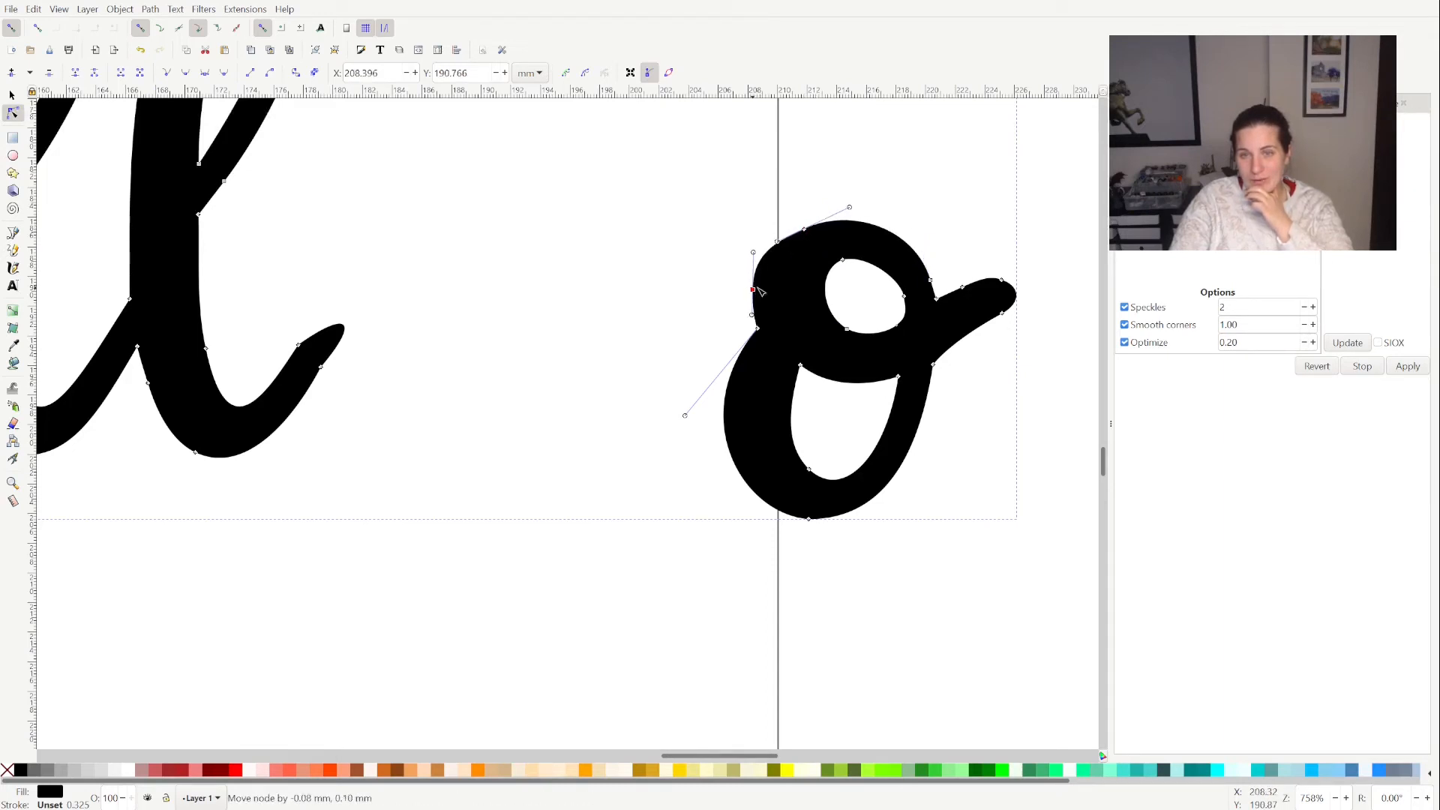
left_click_drag(850, 208, 849, 210)
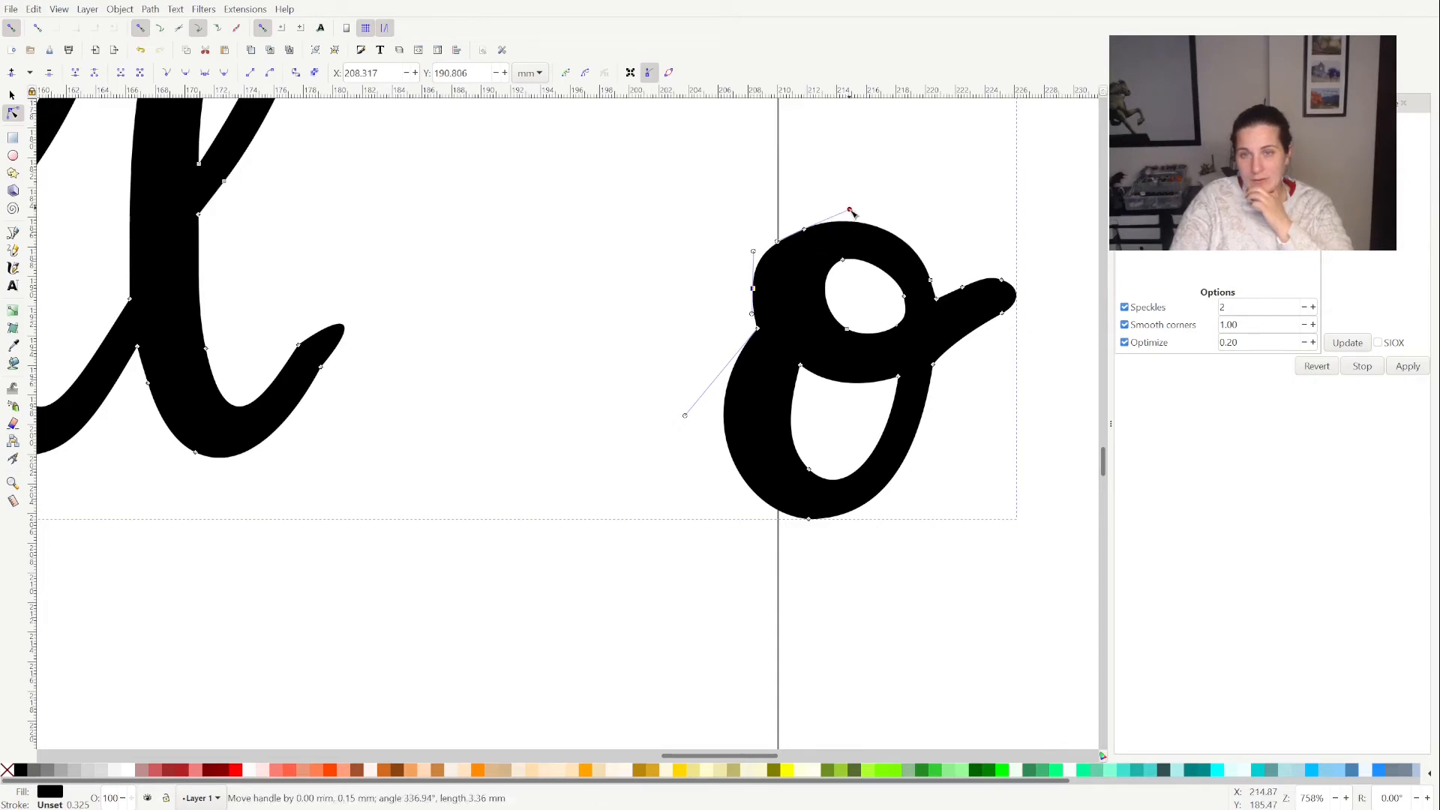
left_click(788, 242)
left_click(804, 229)
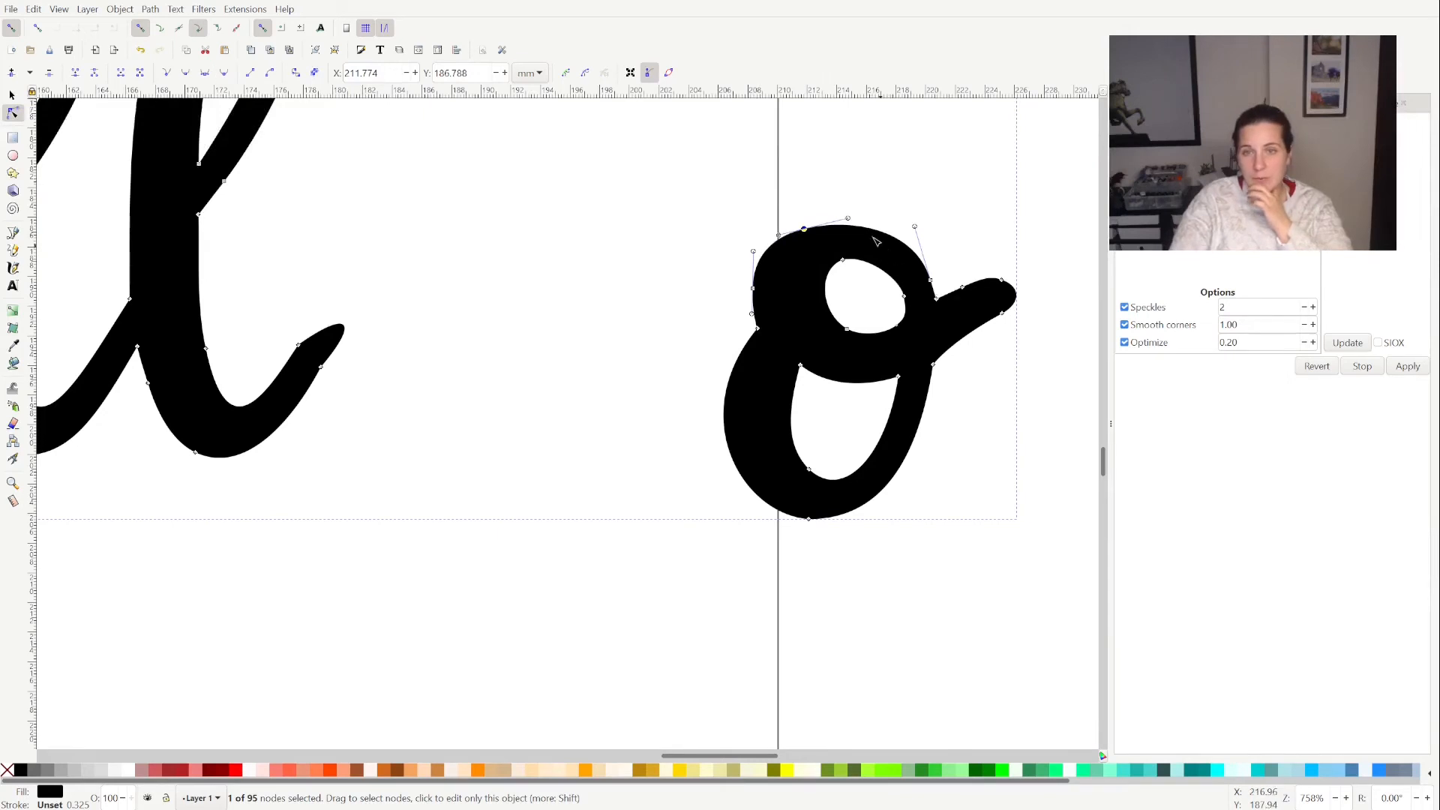
left_click_drag(805, 230, 821, 222)
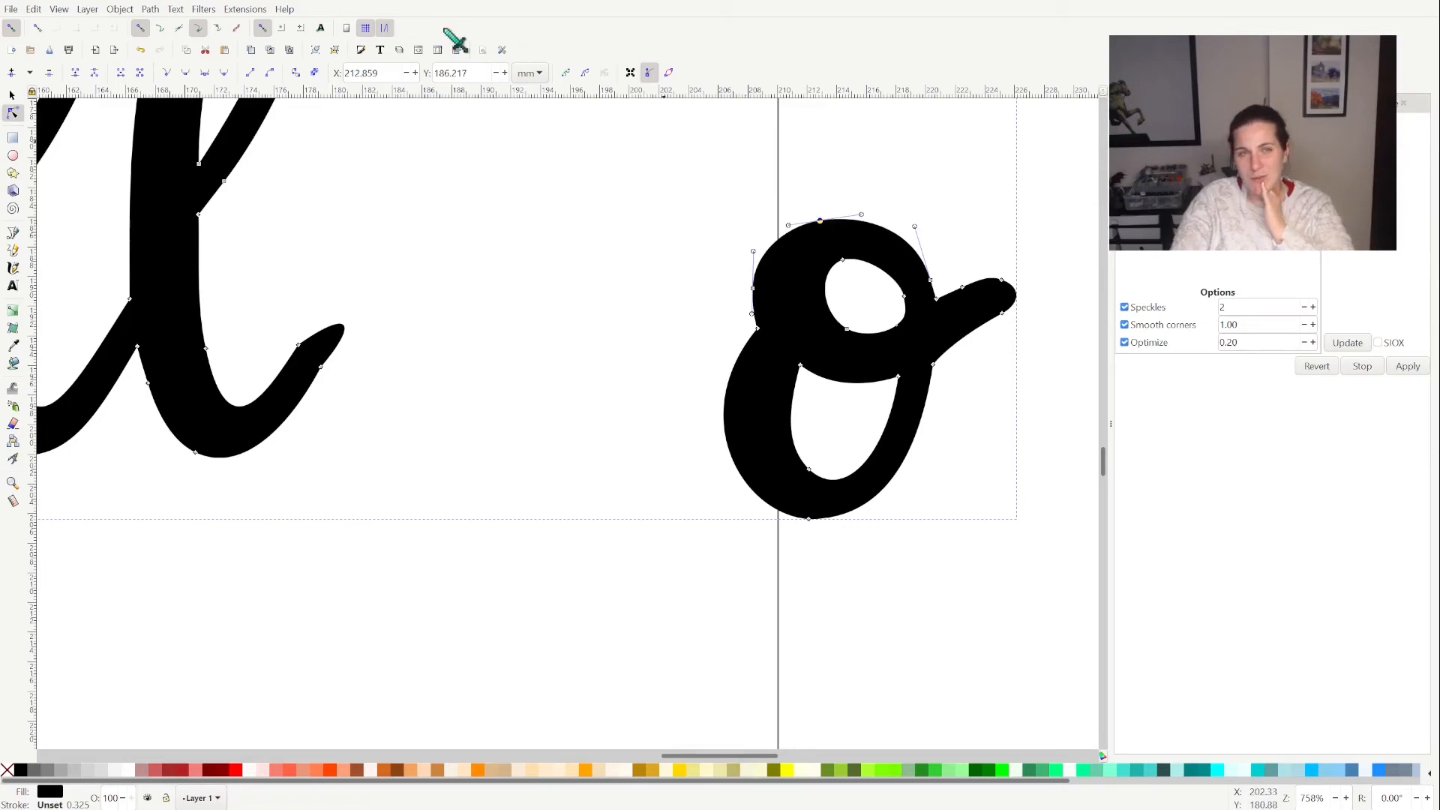
Lower the upper opening's top node and the outline's top node a little more, and shorten the left node's upper handle
left_click(844, 261)
left_click_drag(846, 268, 844, 278)
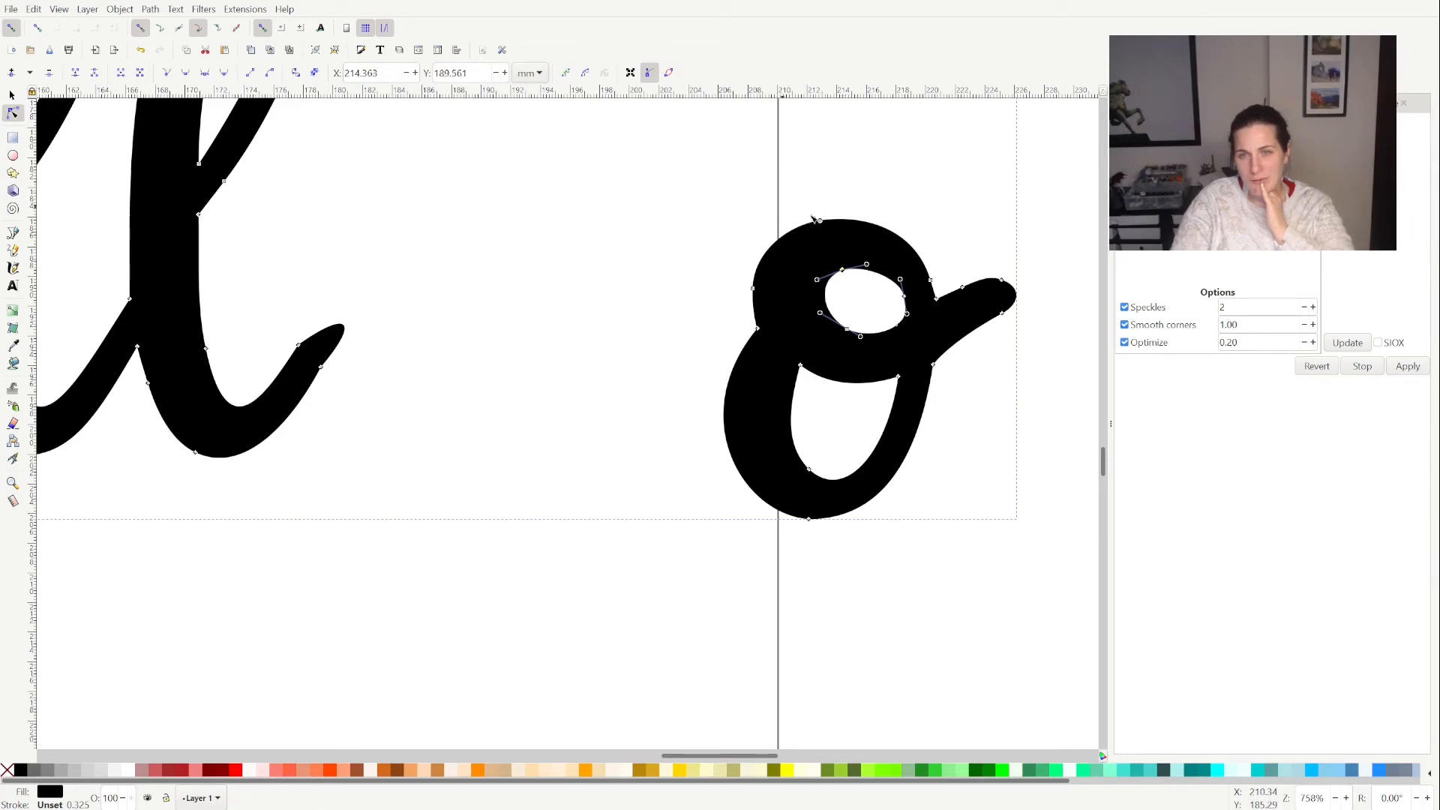
left_click_drag(792, 194, 829, 245)
left_click(754, 289)
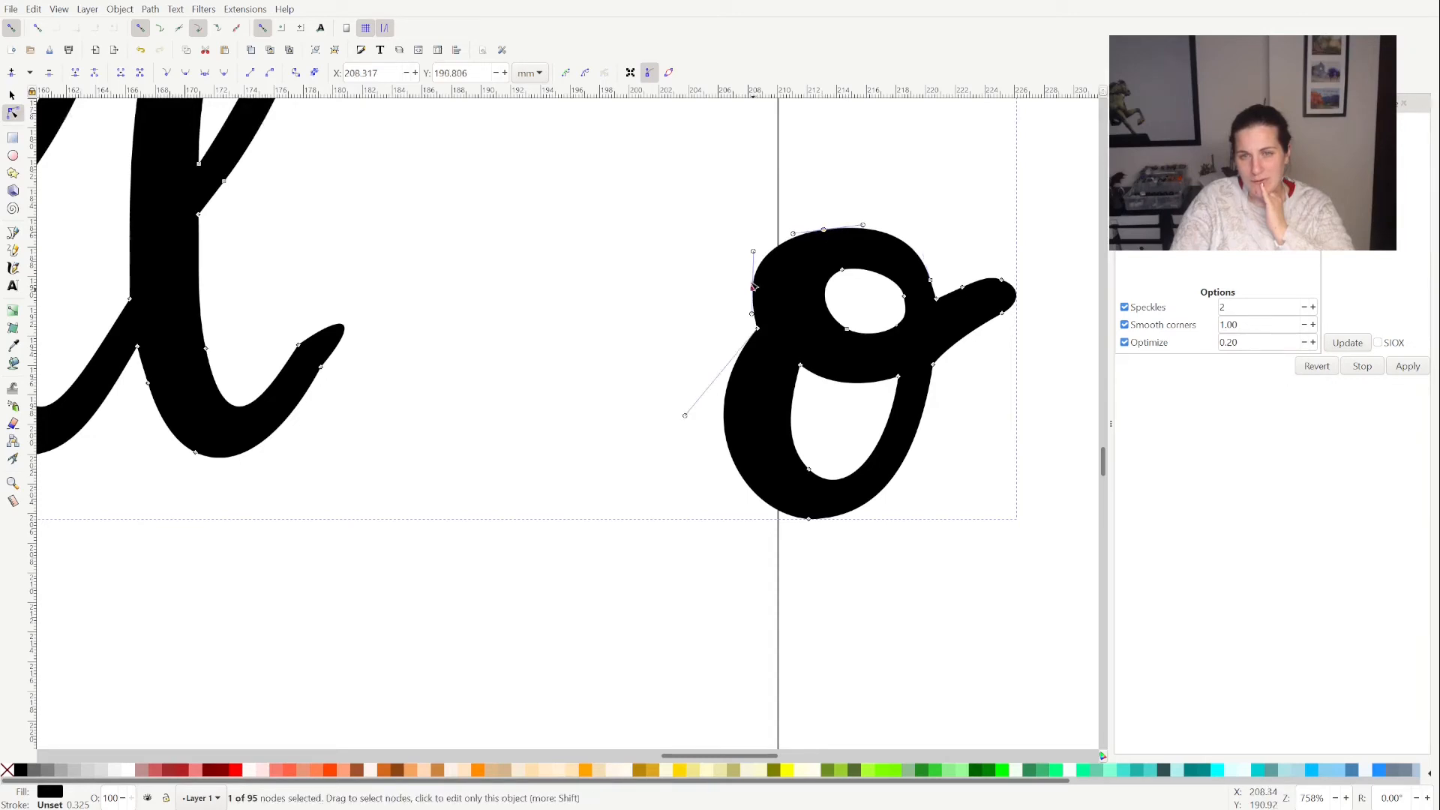
left_click_drag(753, 289, 757, 262)
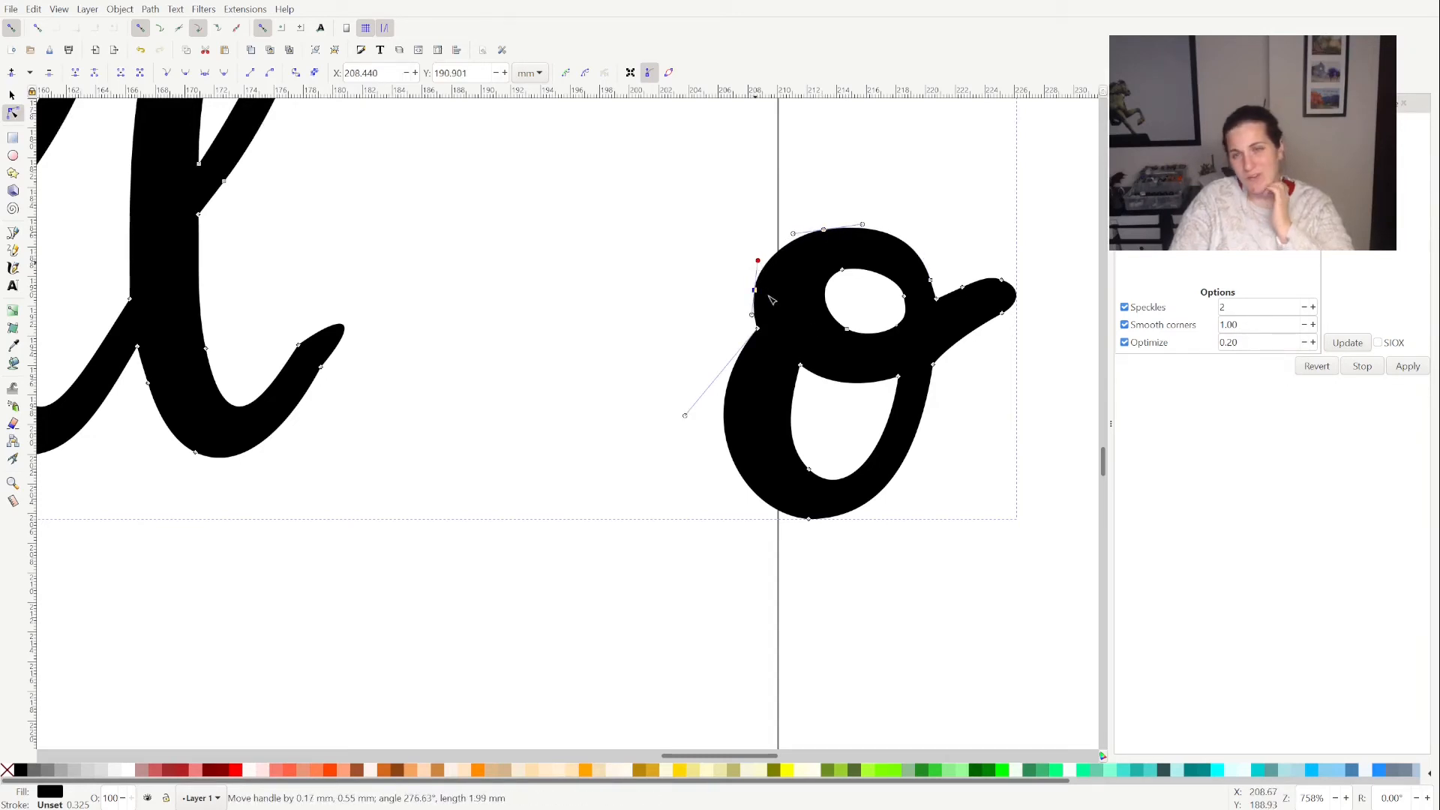
Reshape the right side of the upper opening into a lower-right point by adjusting its nodes and deleting the extra ones
left_click(905, 298)
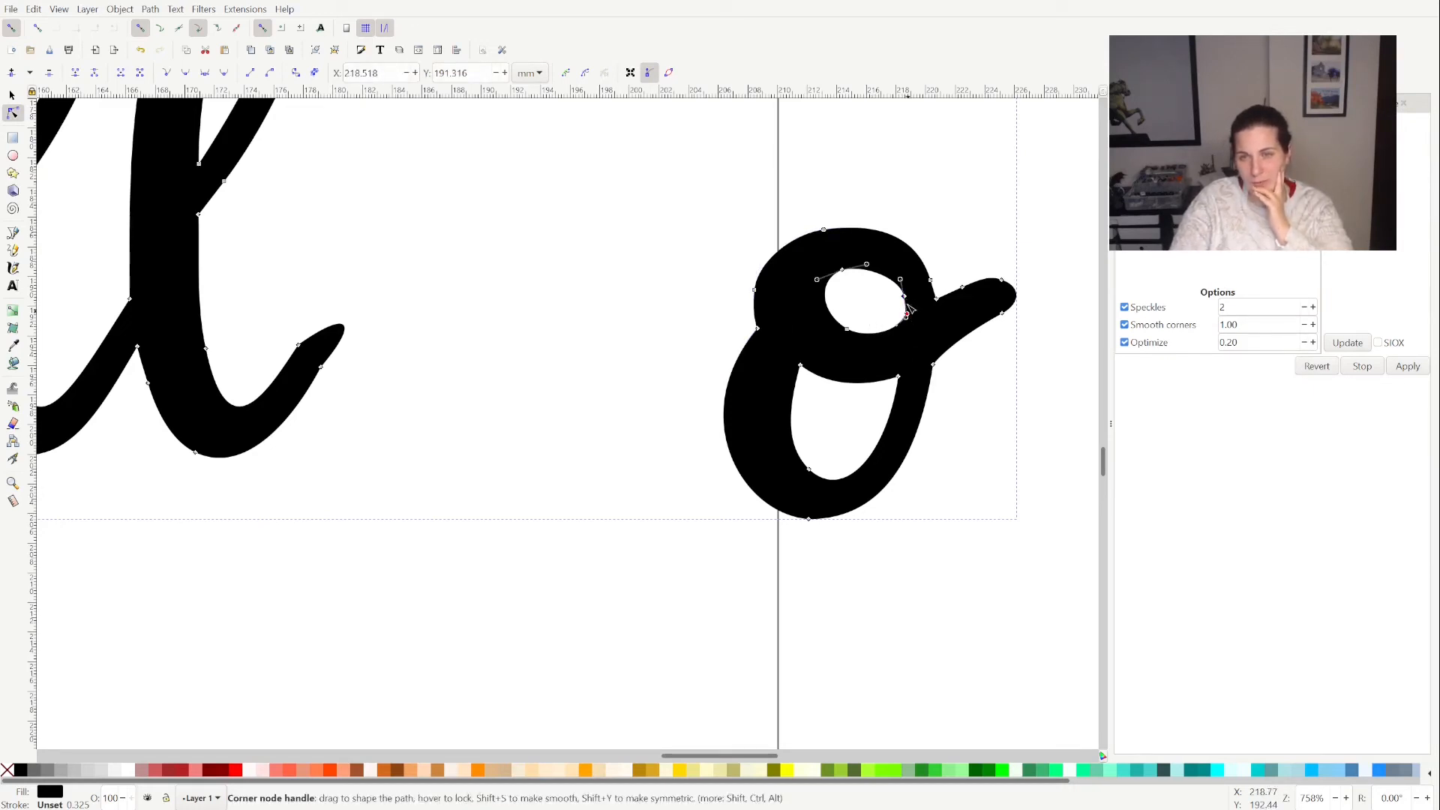
mouse_move(907, 311)
left_mouse_down()
mouse_move(905, 298)
mouse_move(911, 318)
left_mouse_up()
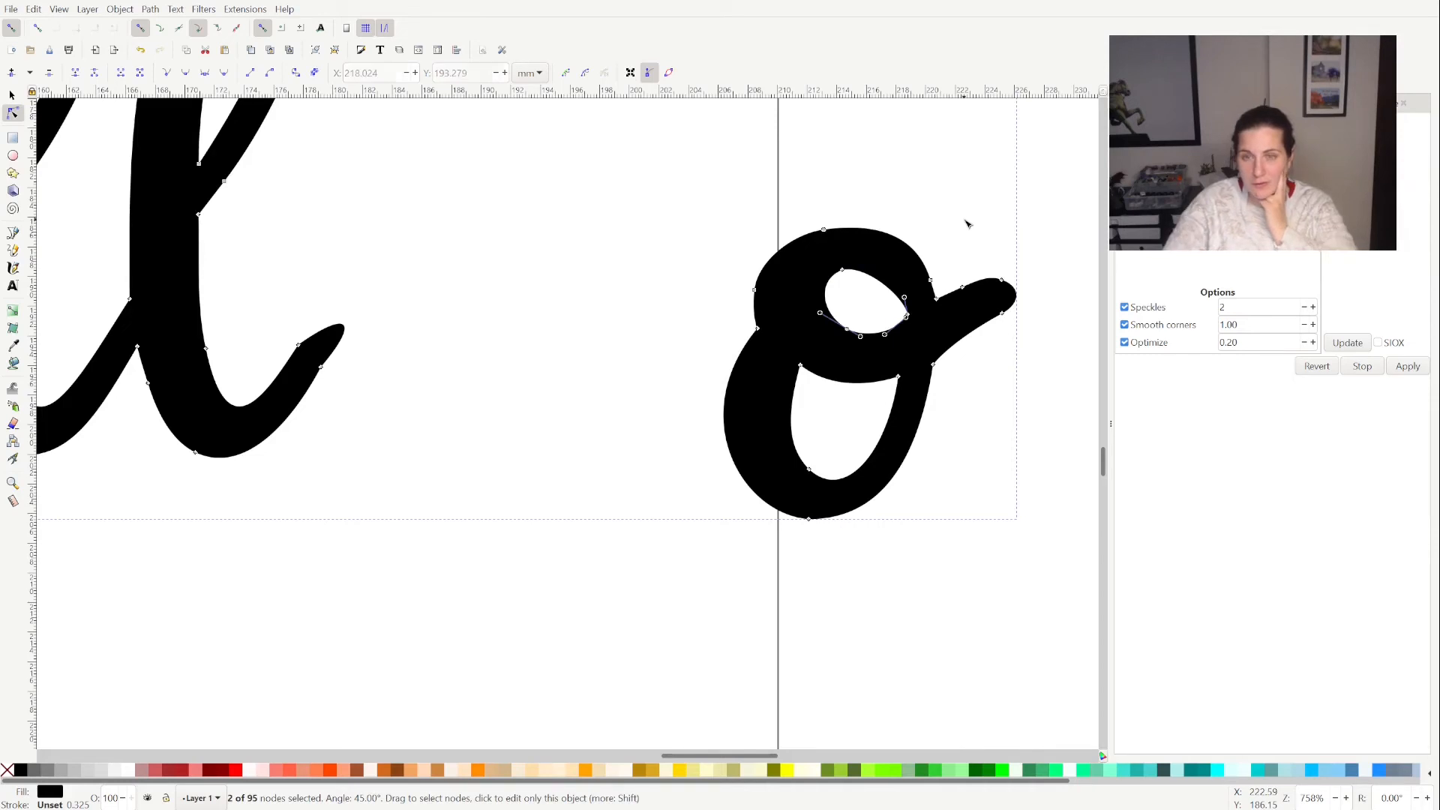
key("Delete")
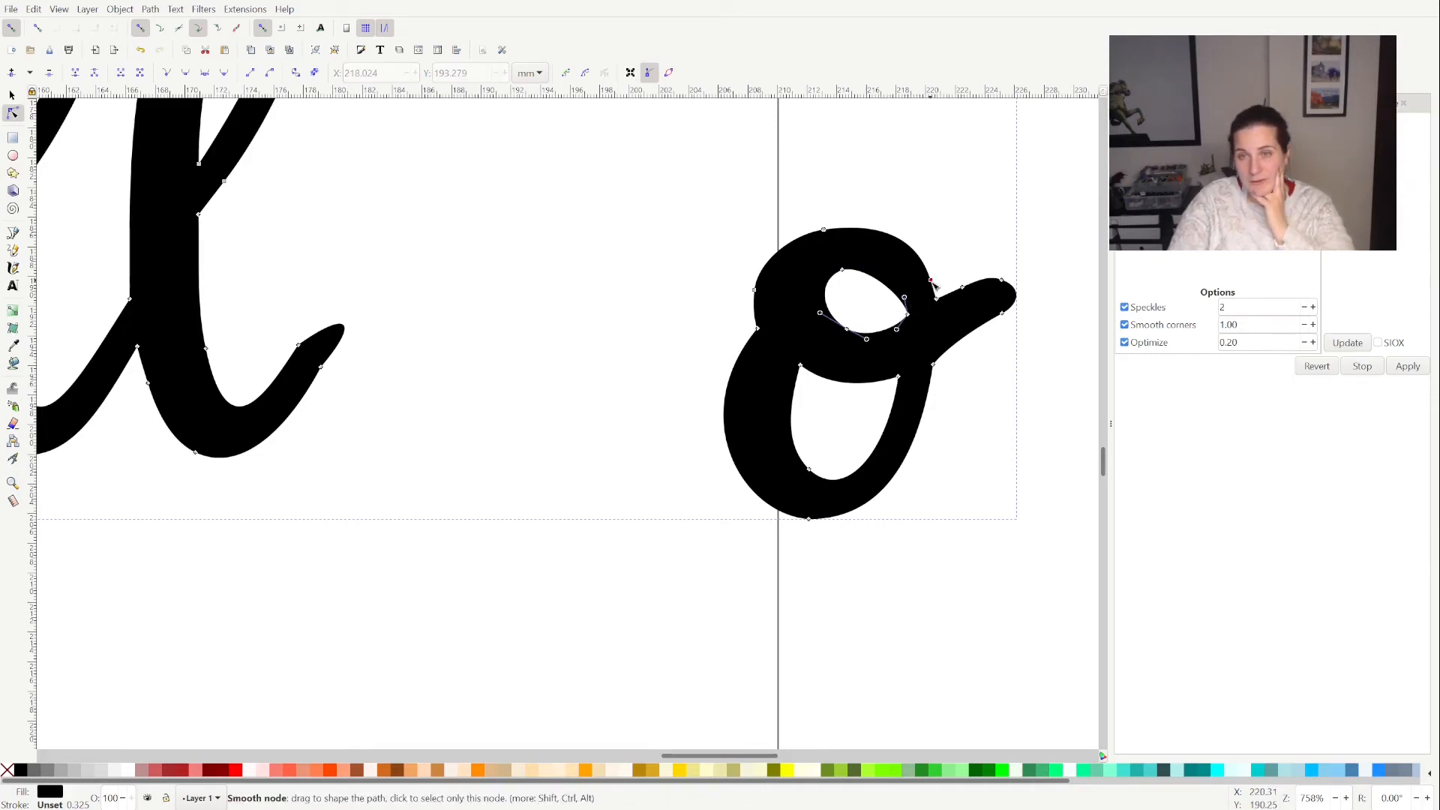
Delete the extra outline node just above the tail junction of the "o" and pull the junction's handle inward to slope the curve
left_click(934, 297)
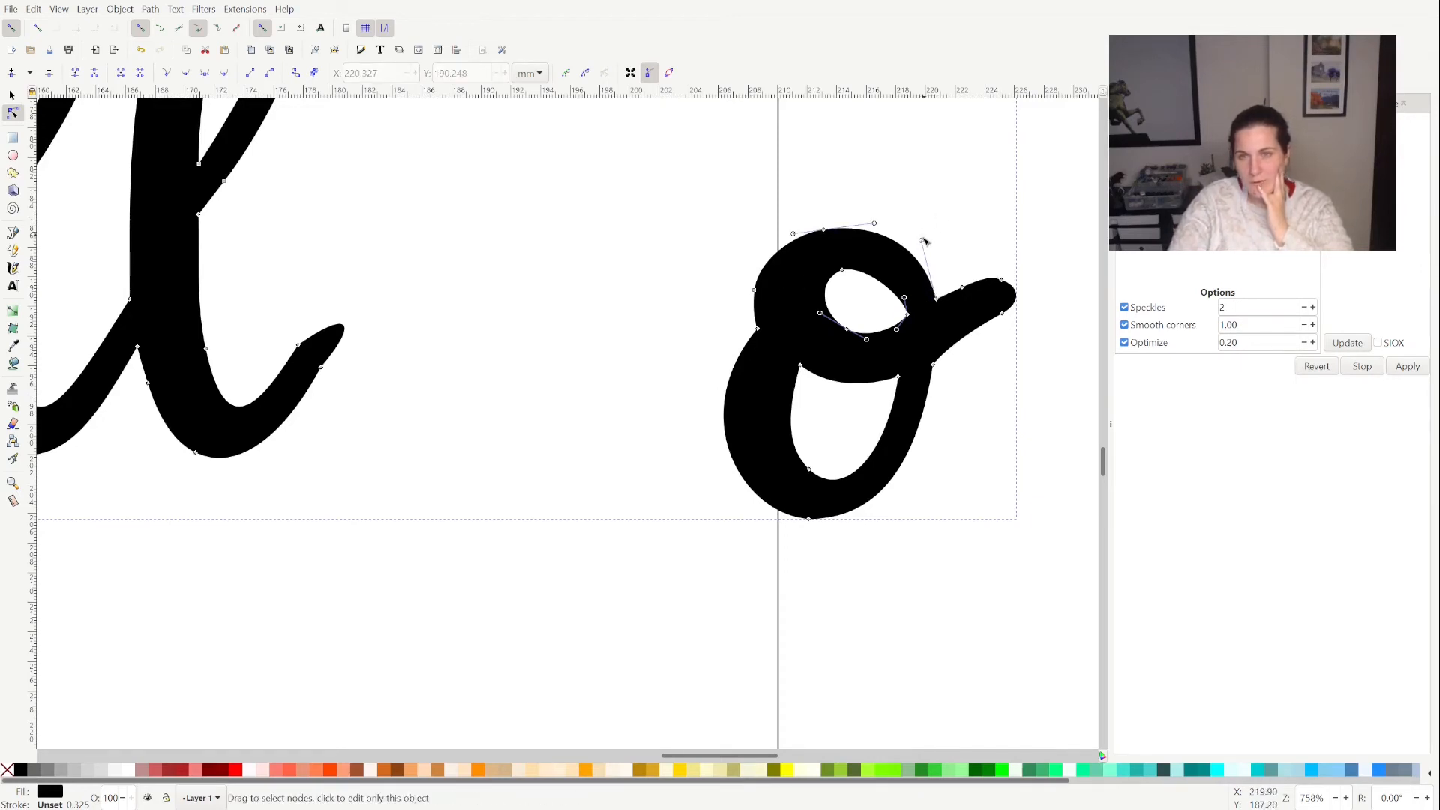
left_click_drag(921, 241, 910, 253)
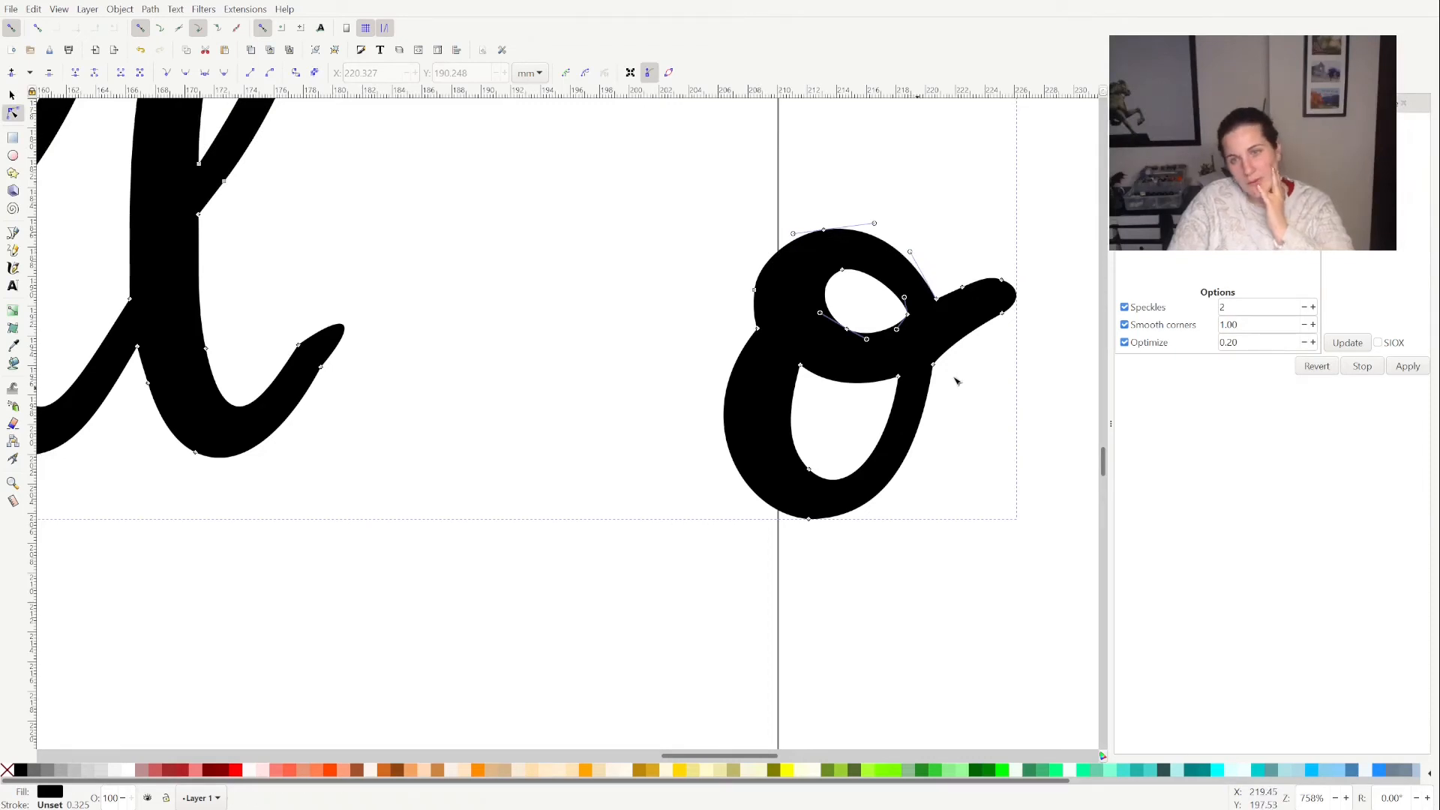
left_click(937, 367)
left_click(1000, 298)
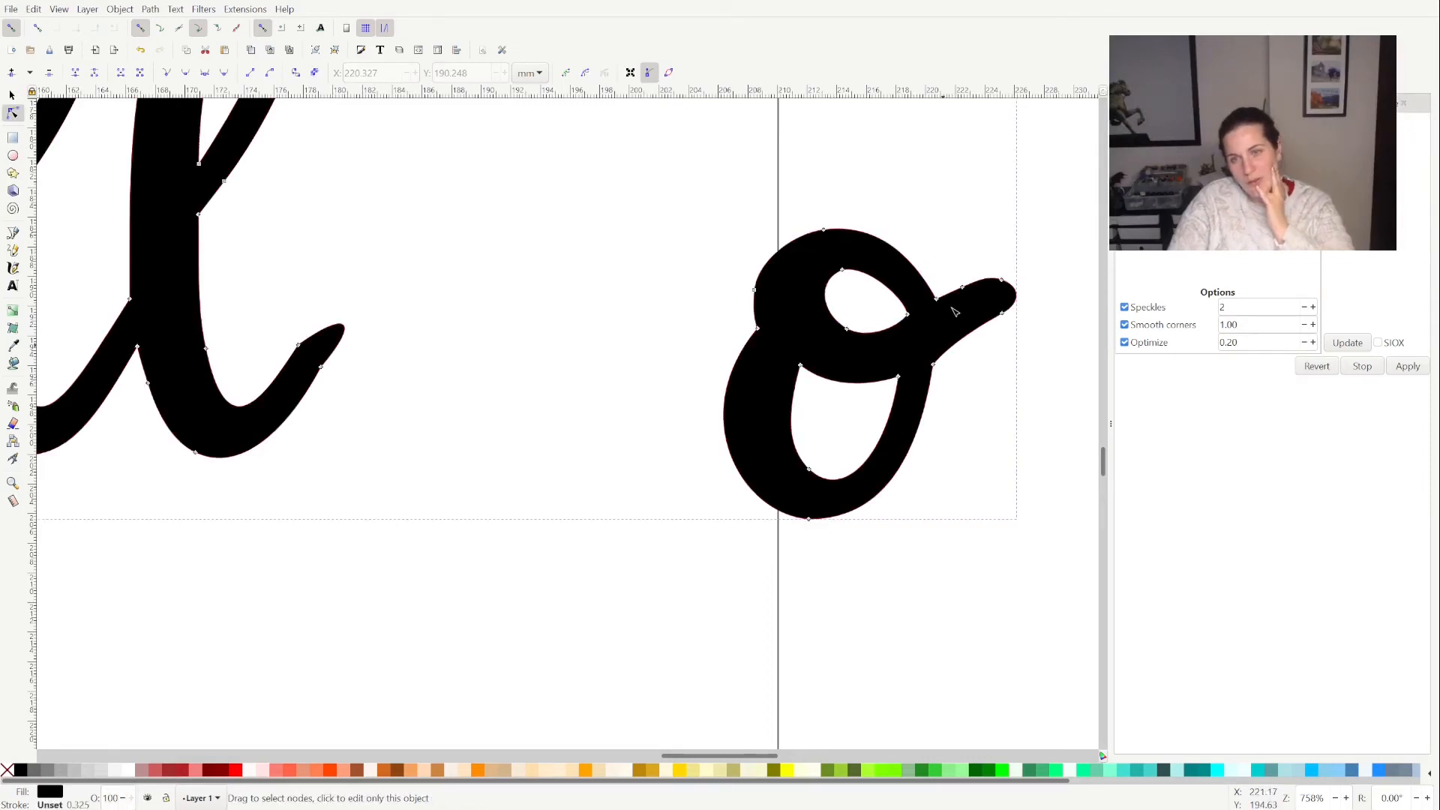
Raise the lower tail junction node of the "o", lengthen its downward handle, and delete the extra node on the tail's upper edge
left_click(937, 300)
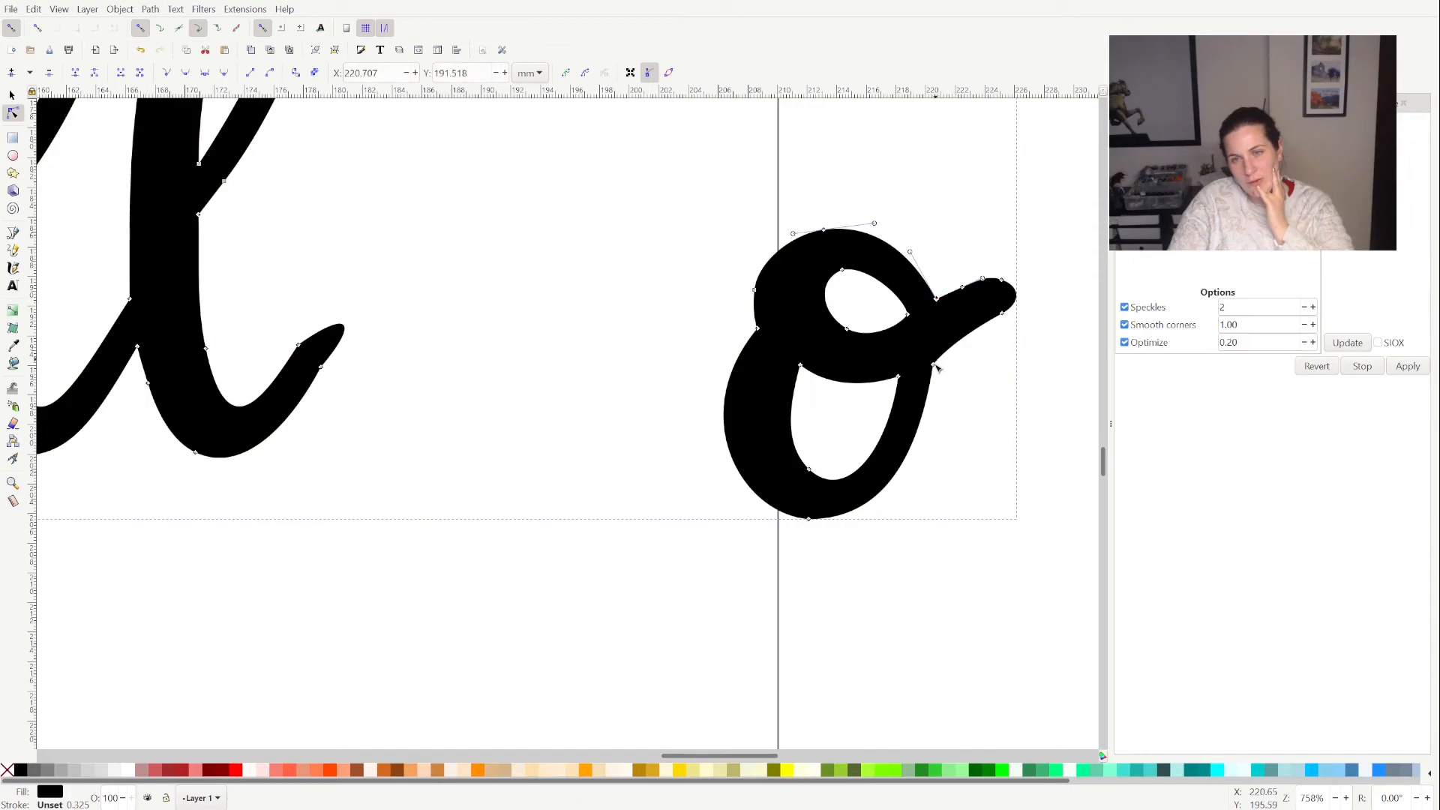
left_click_drag(935, 355, 939, 339)
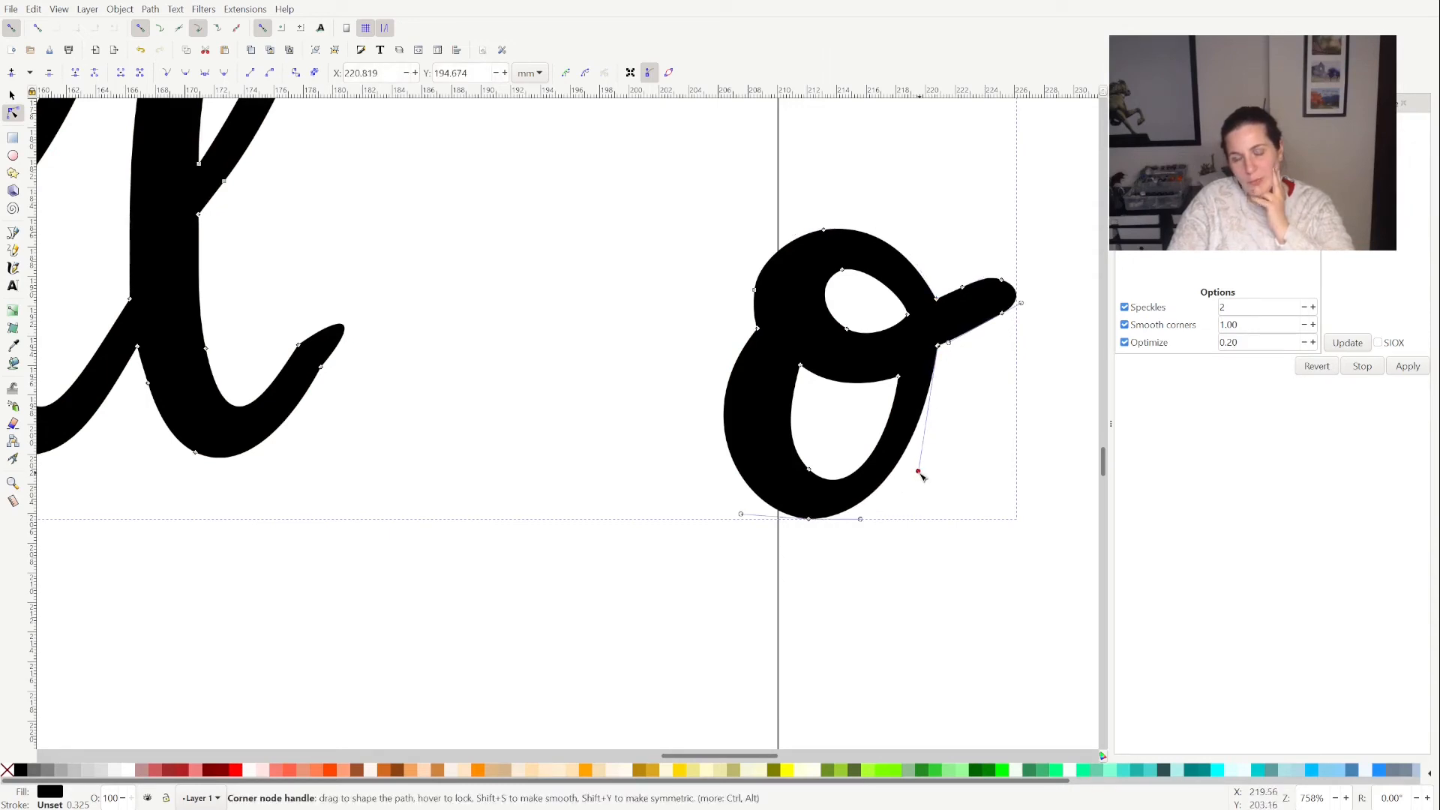
left_click_drag(918, 474, 918, 497)
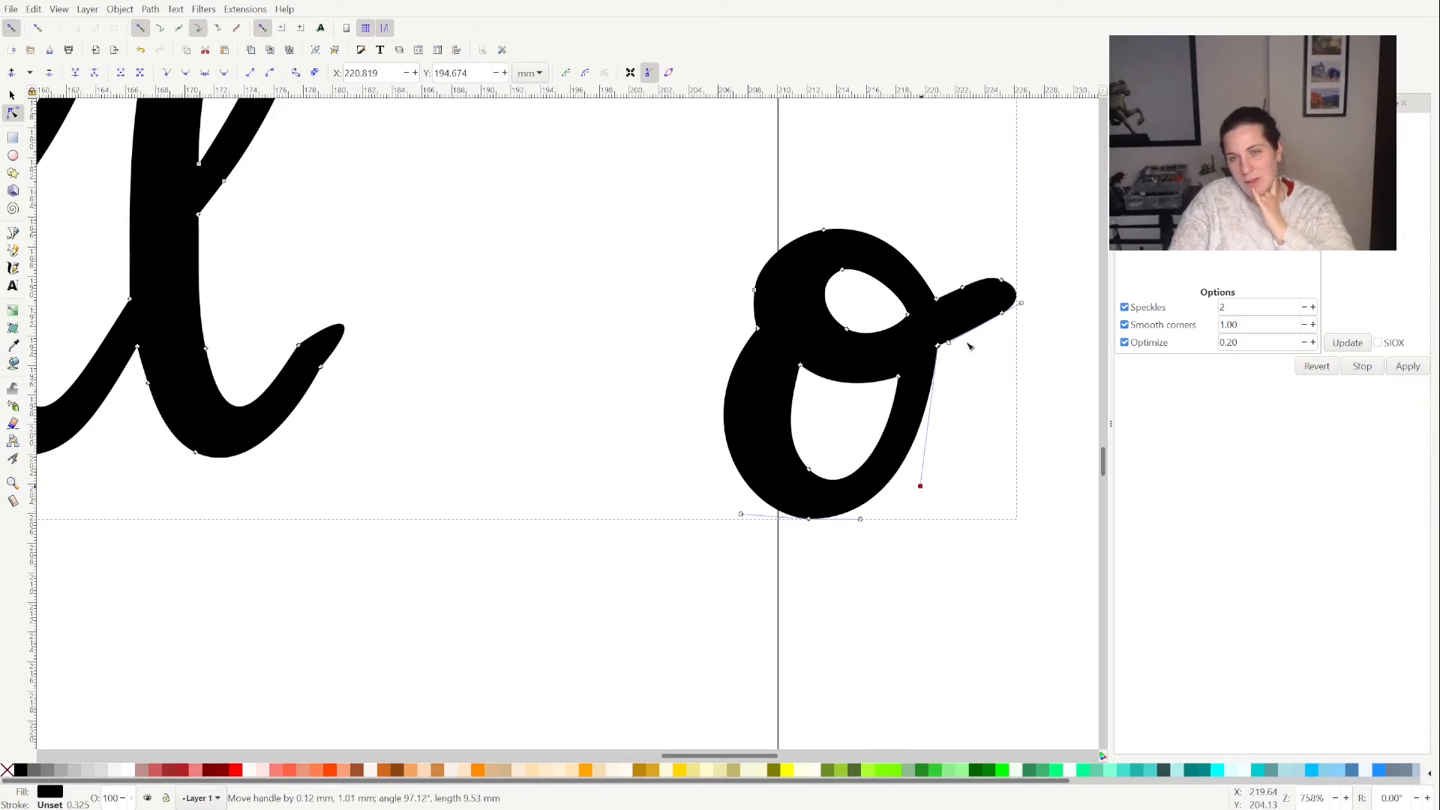
left_click(961, 286)
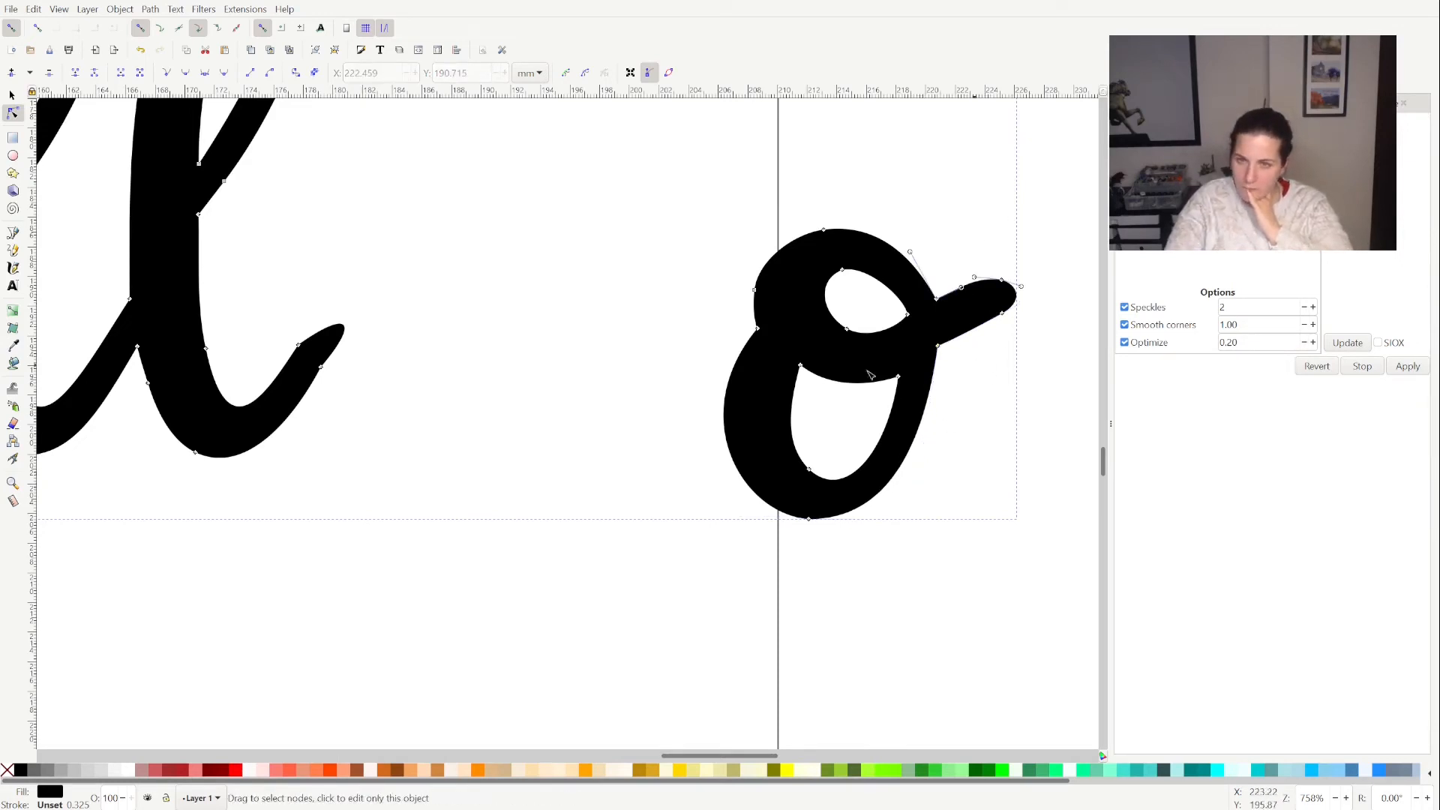
key("Escape")
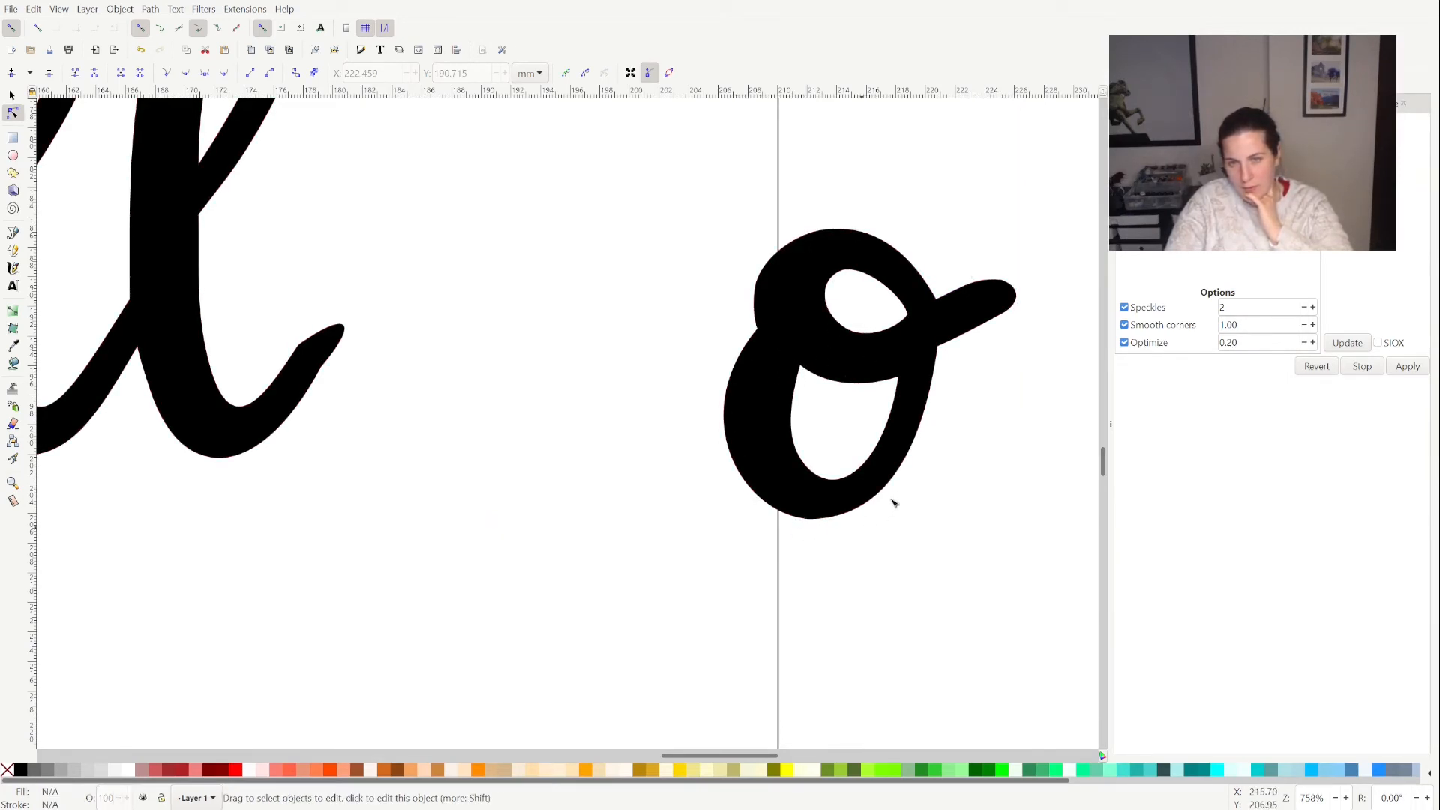
Lower the upper and lower junction nodes of the "o" tail by about 0.4 mm each
left_click(939, 303)
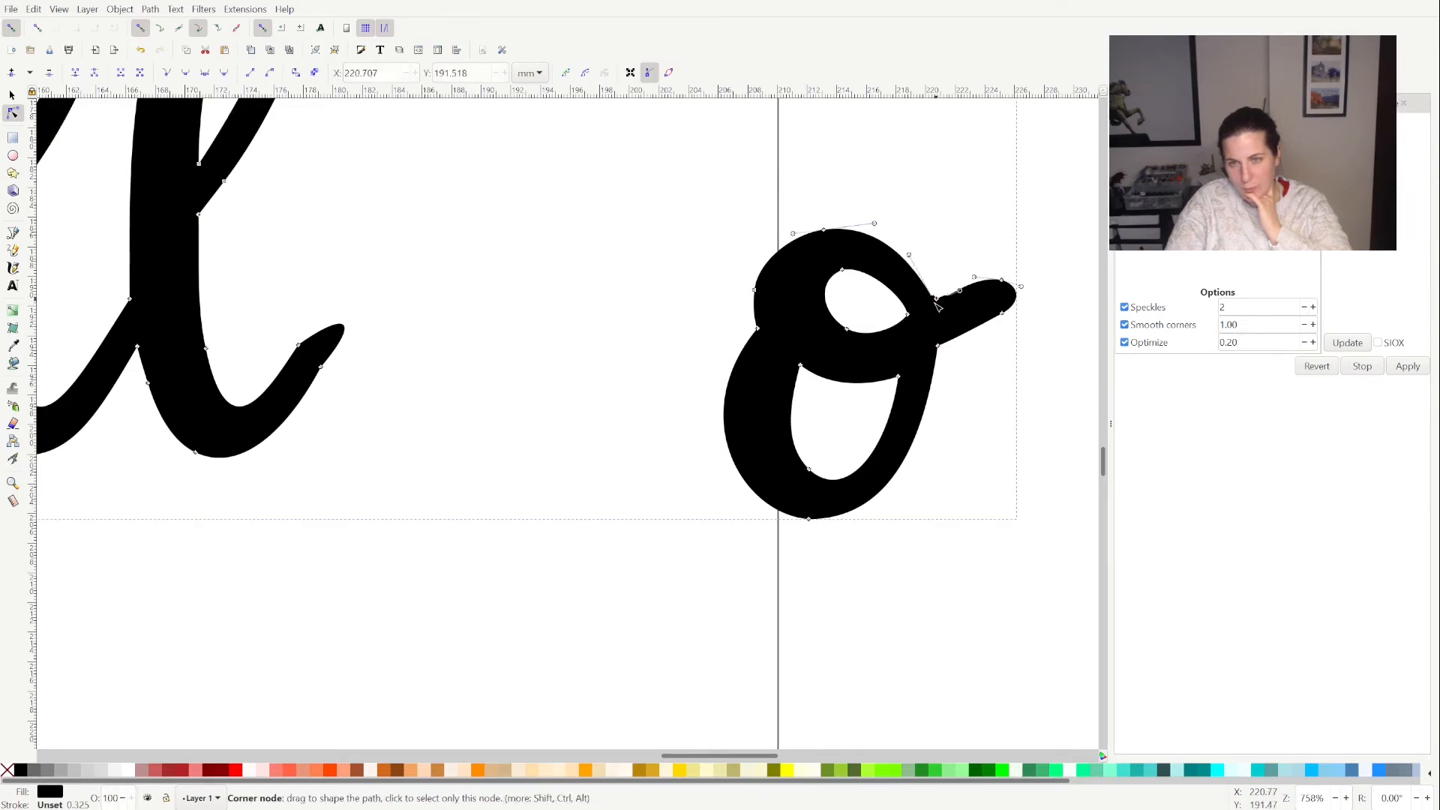
left_click_drag(938, 302, 938, 308)
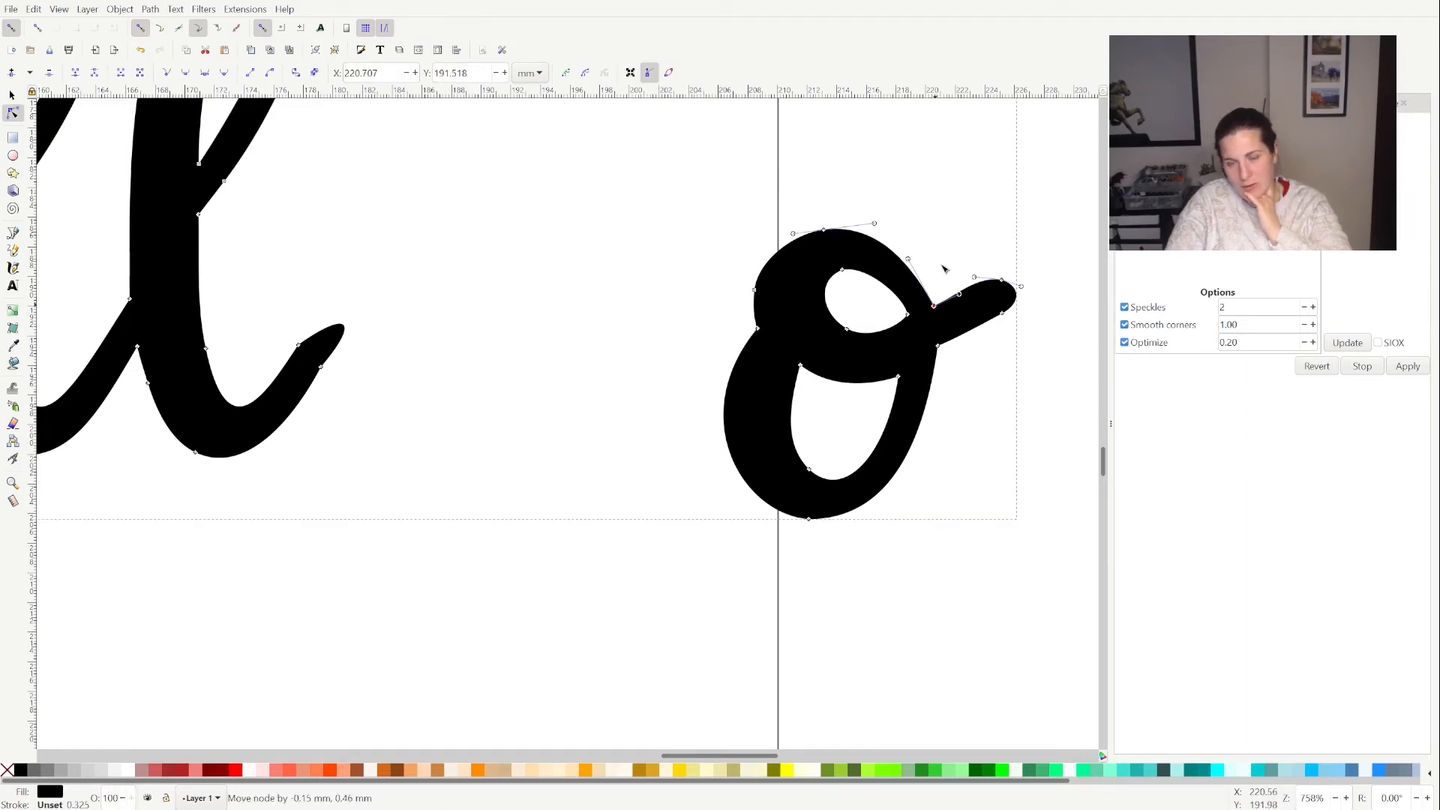
key("Escape")
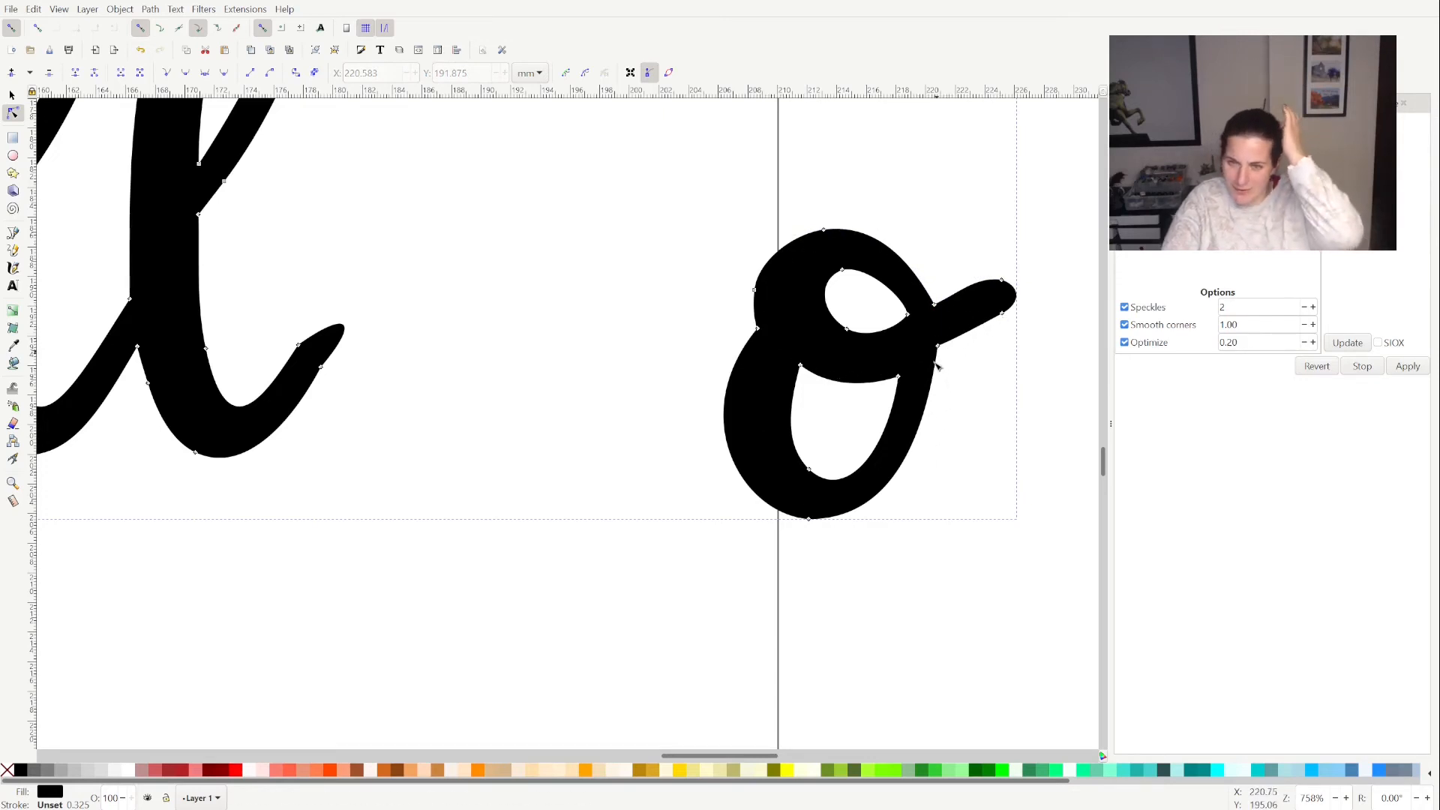
left_click_drag(942, 349, 940, 358)
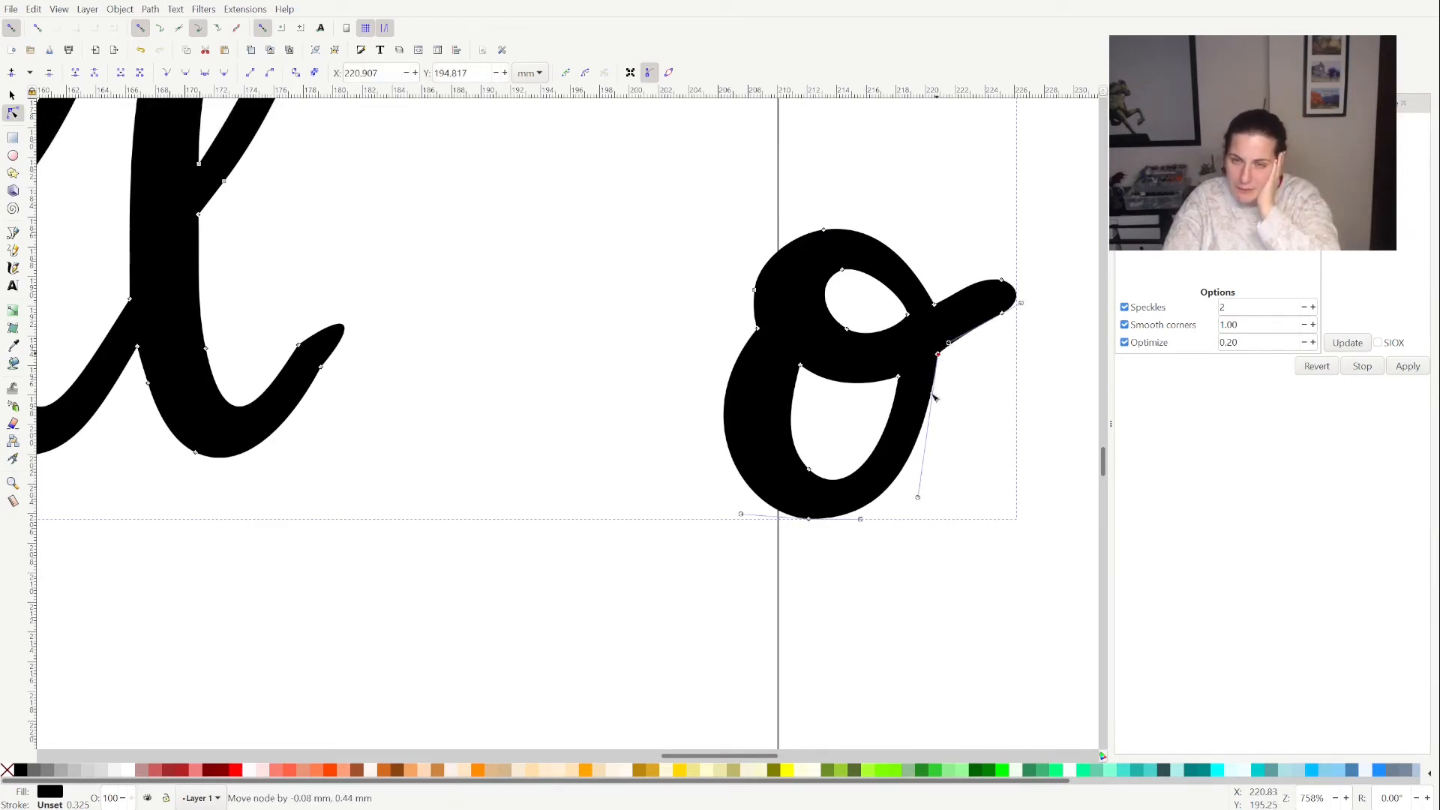
key("Escape")
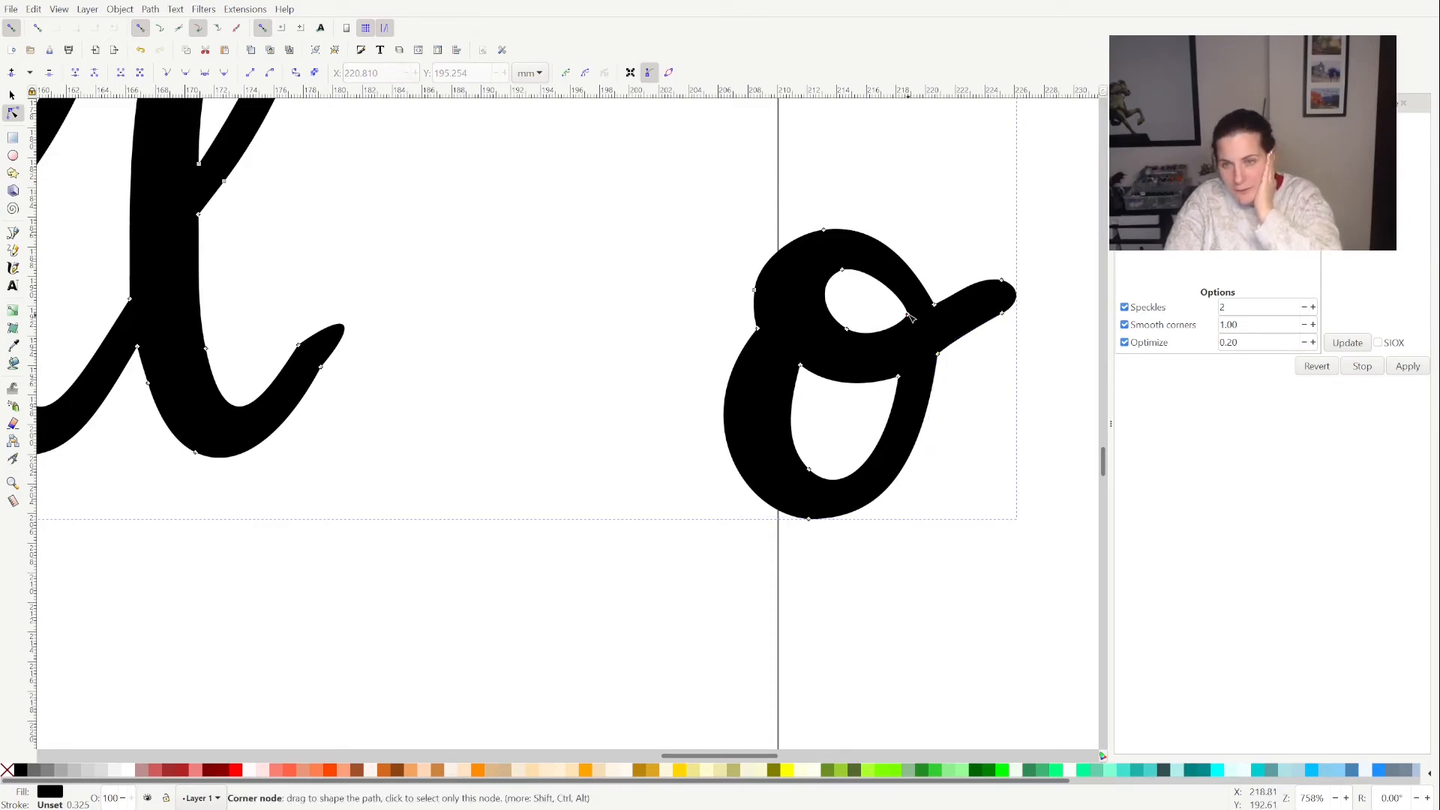
Lower the right point of the upper opening slightly, retract its lower handle and lengthen its upper handle
left_click_drag(908, 319, 908, 324)
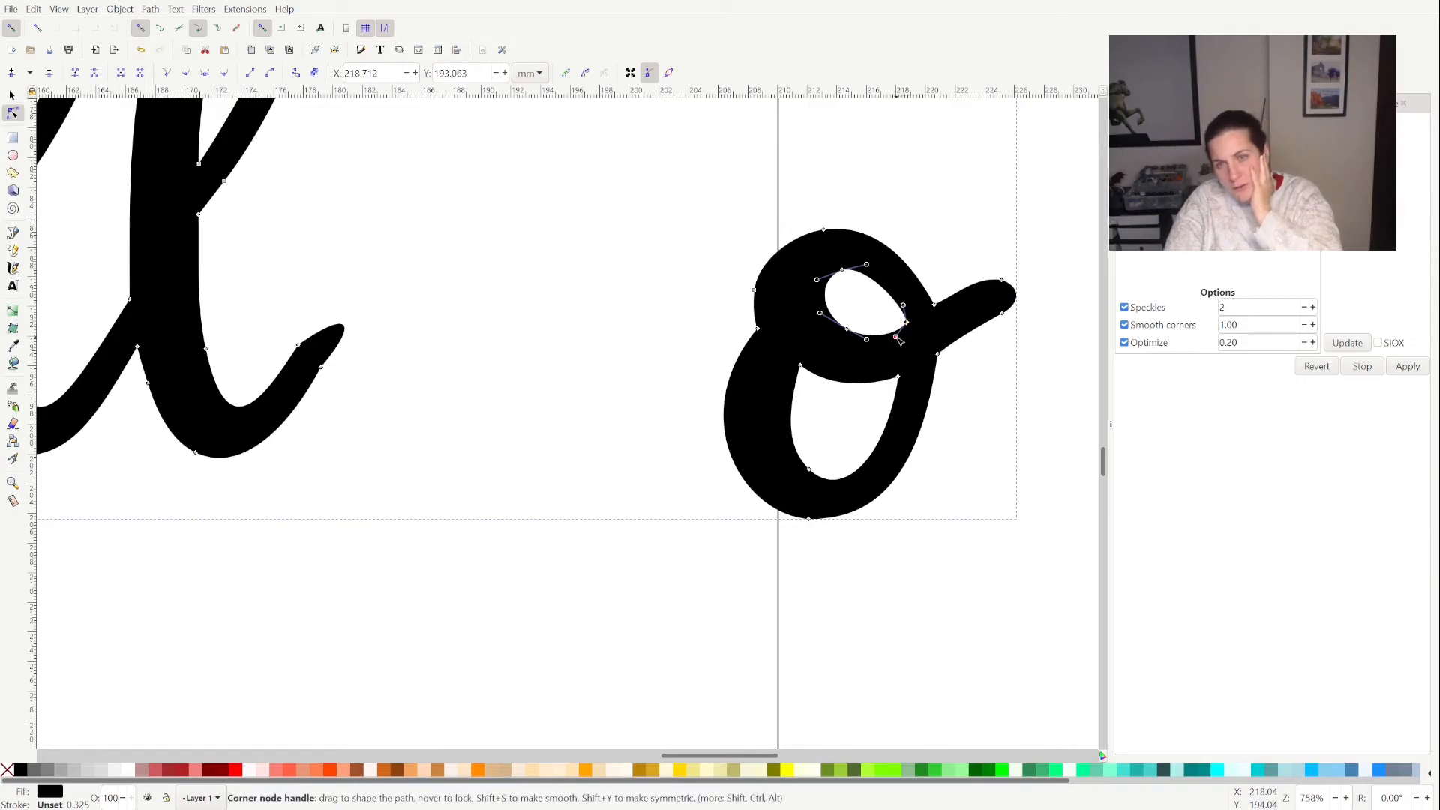
left_click_drag(899, 335, 905, 300)
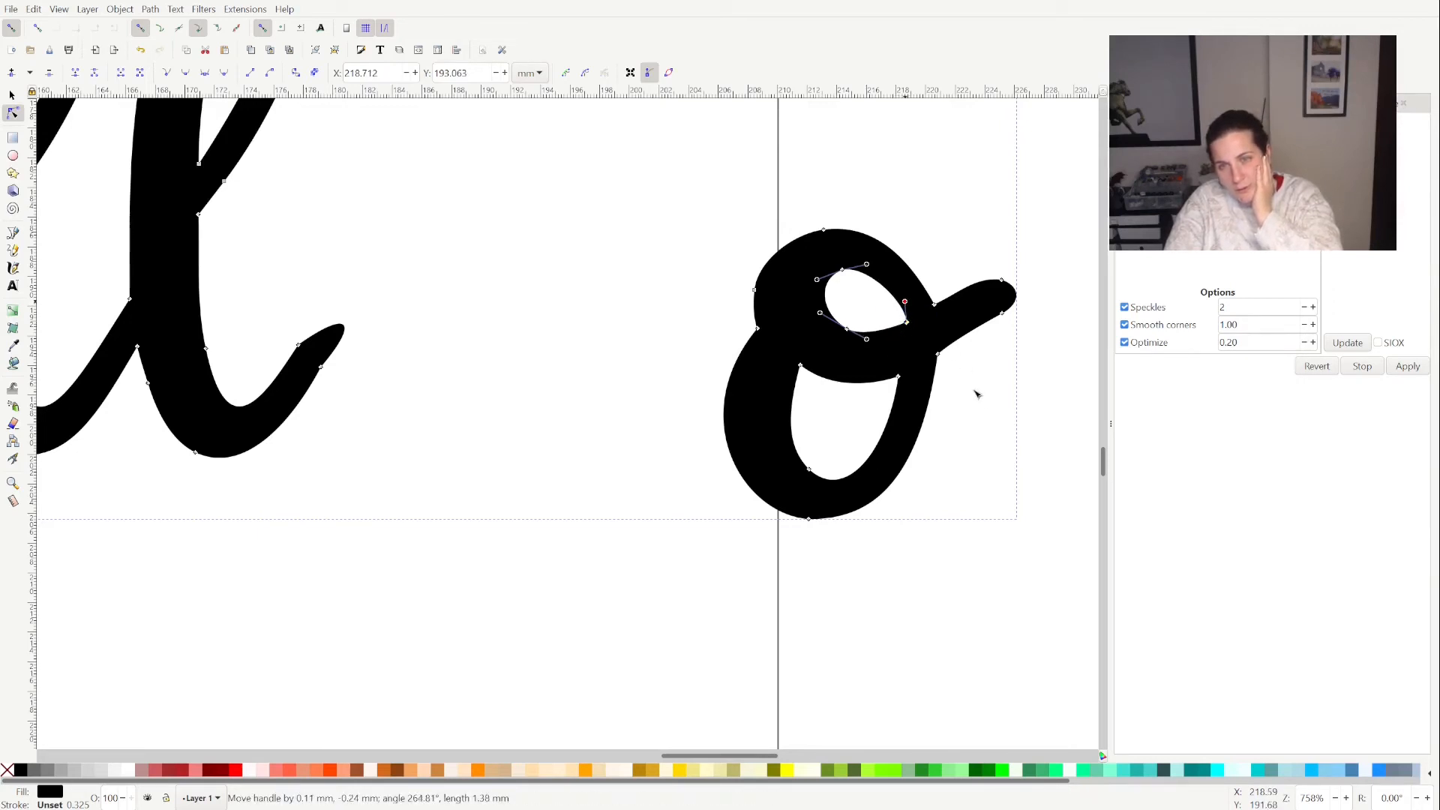
left_click(1042, 397)
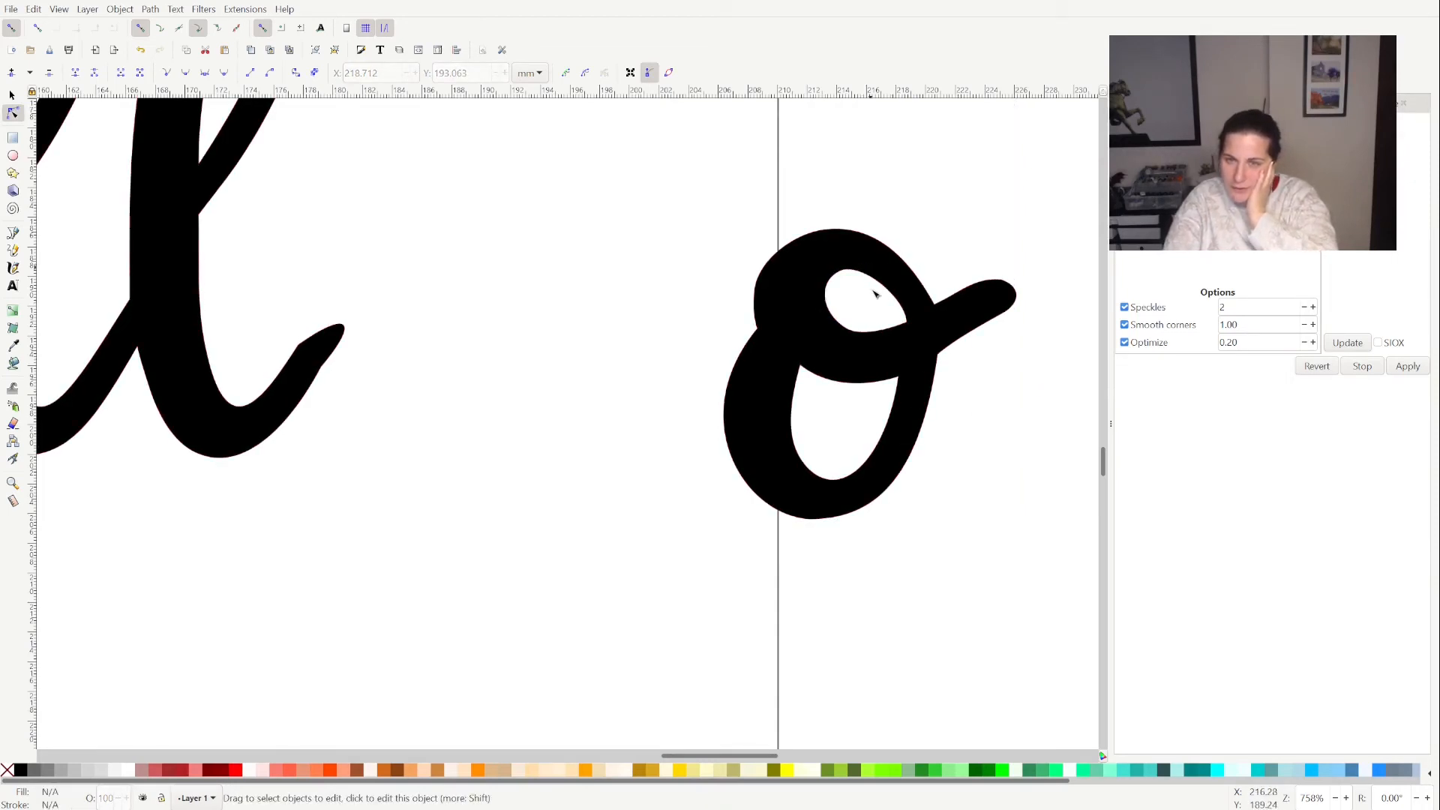
Lengthen the right handle of the outline's top node to round out the upper-right shoulder of the "o"
left_click(860, 254)
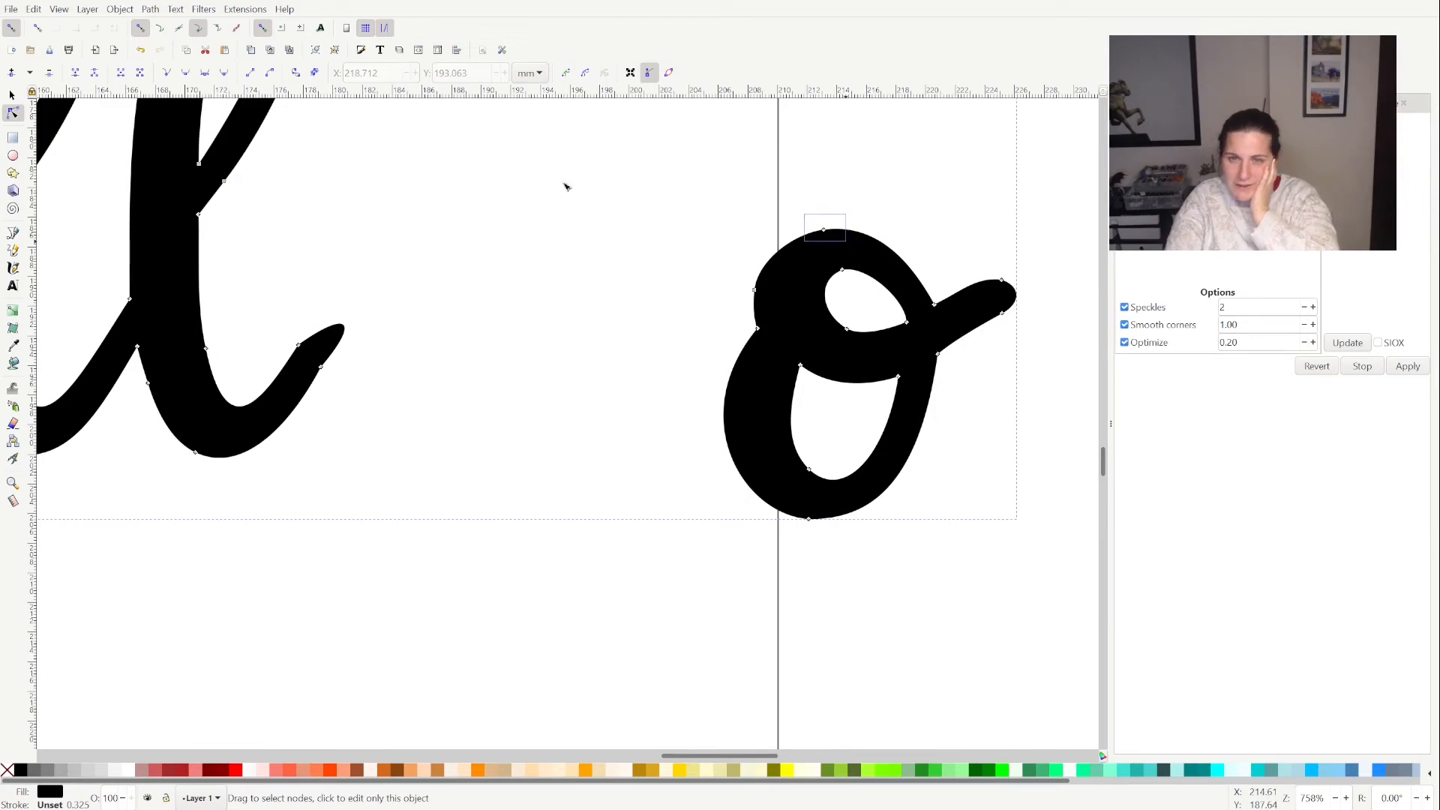
left_click(823, 229)
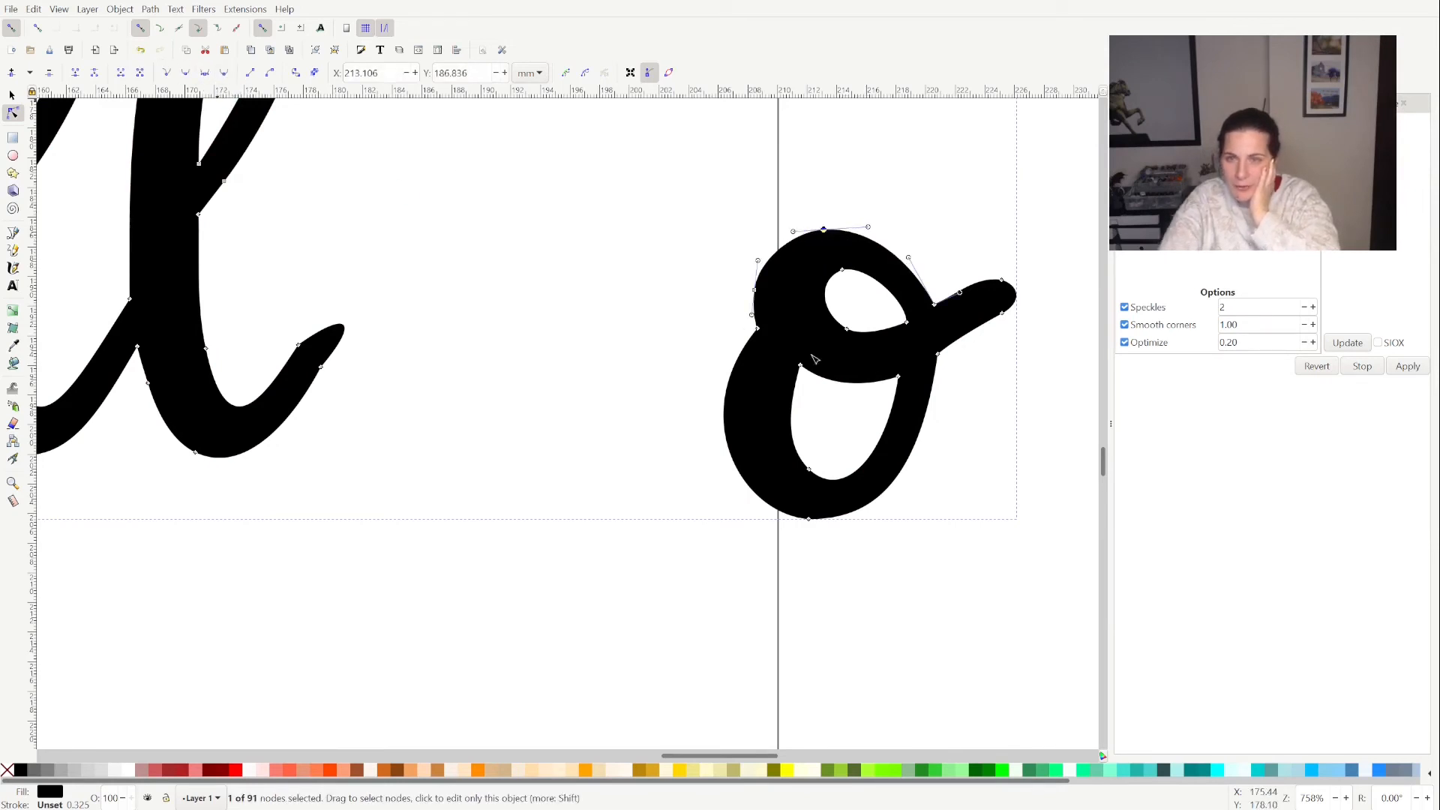
left_click_drag(872, 231, 883, 227)
left_click(970, 426)
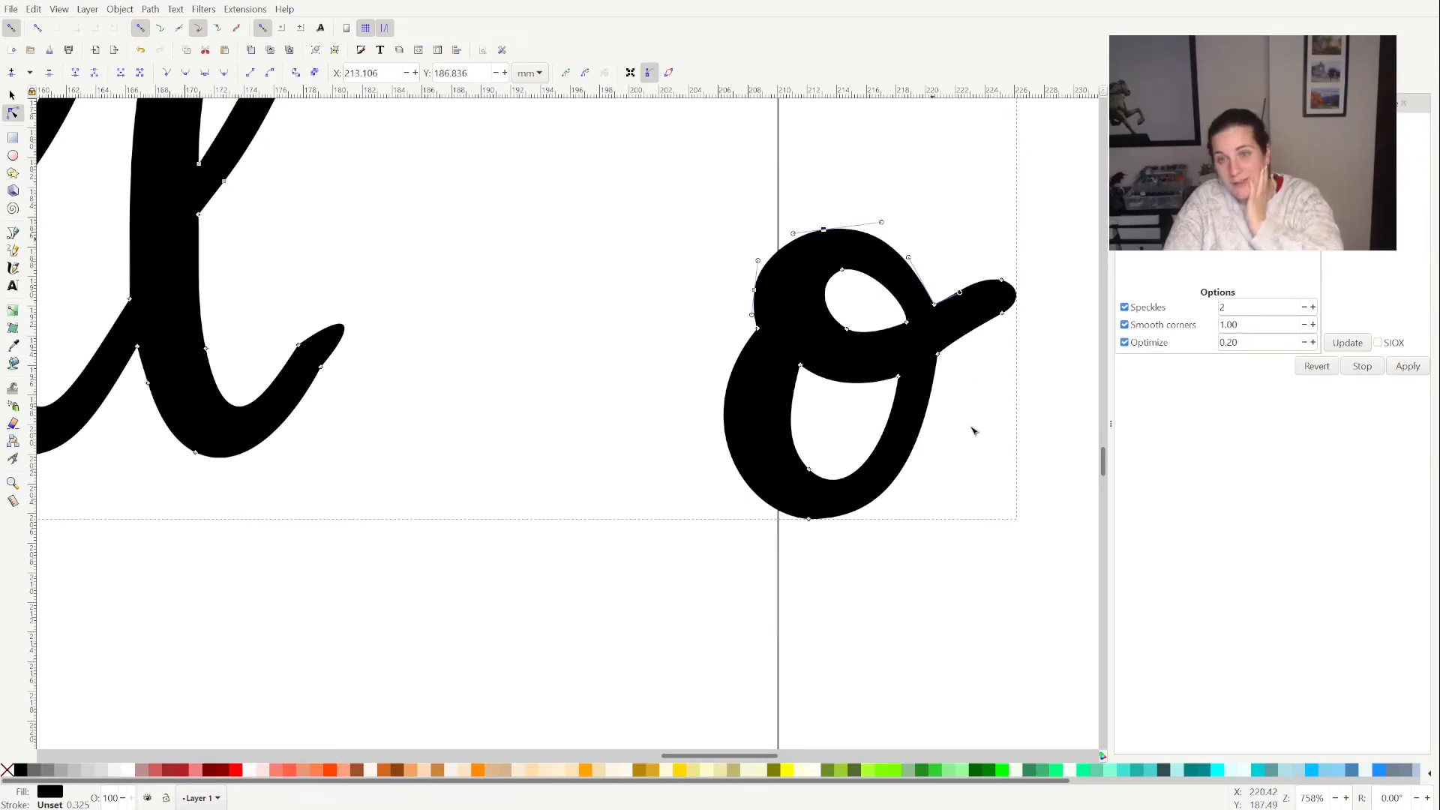
left_click(913, 494)
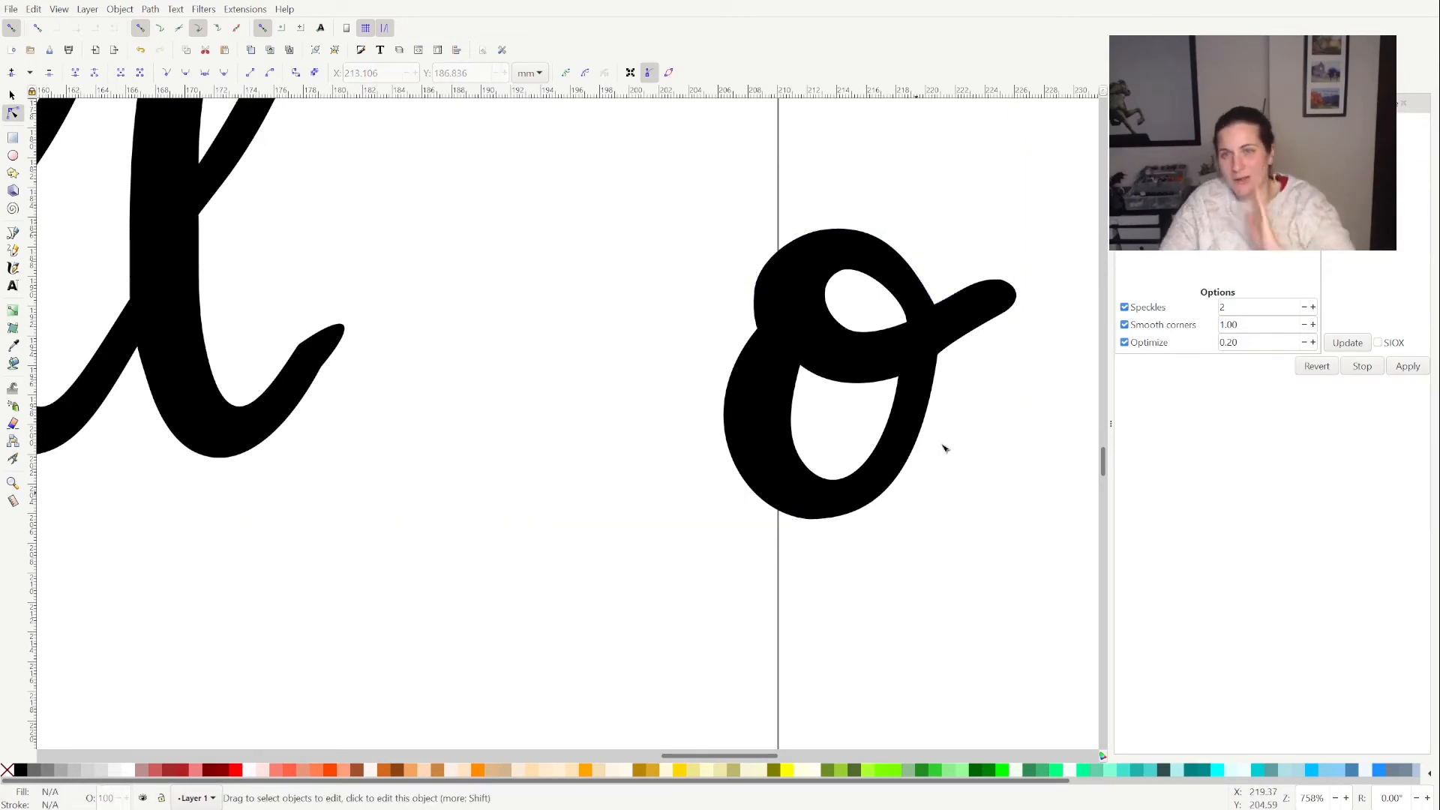
Shift the upper opening's right point about 0.3 mm left and 0.2 mm down, and lower the tail's upper junction node slightly
scroll(944, 448, "down", 2)
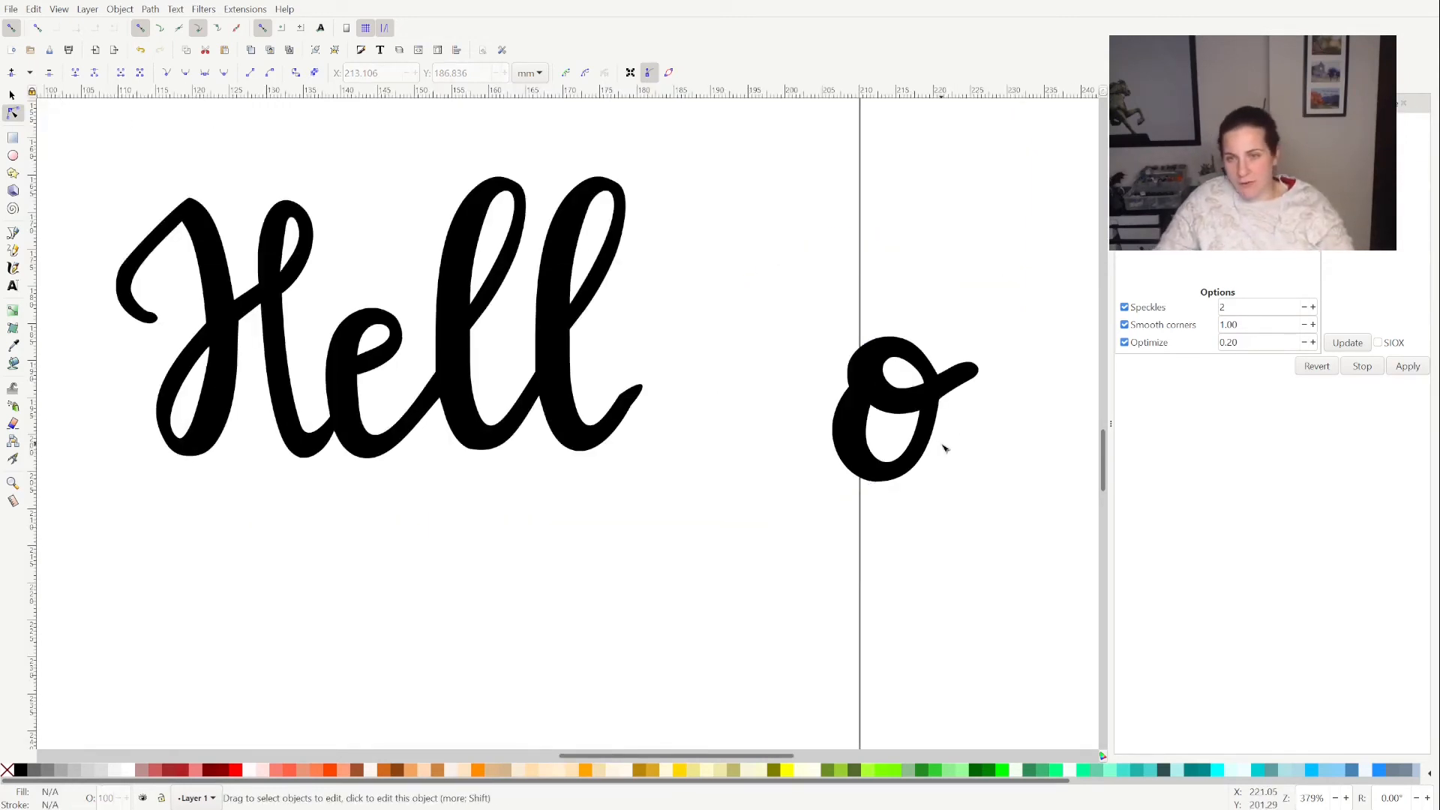
scroll(944, 448, "up", 6)
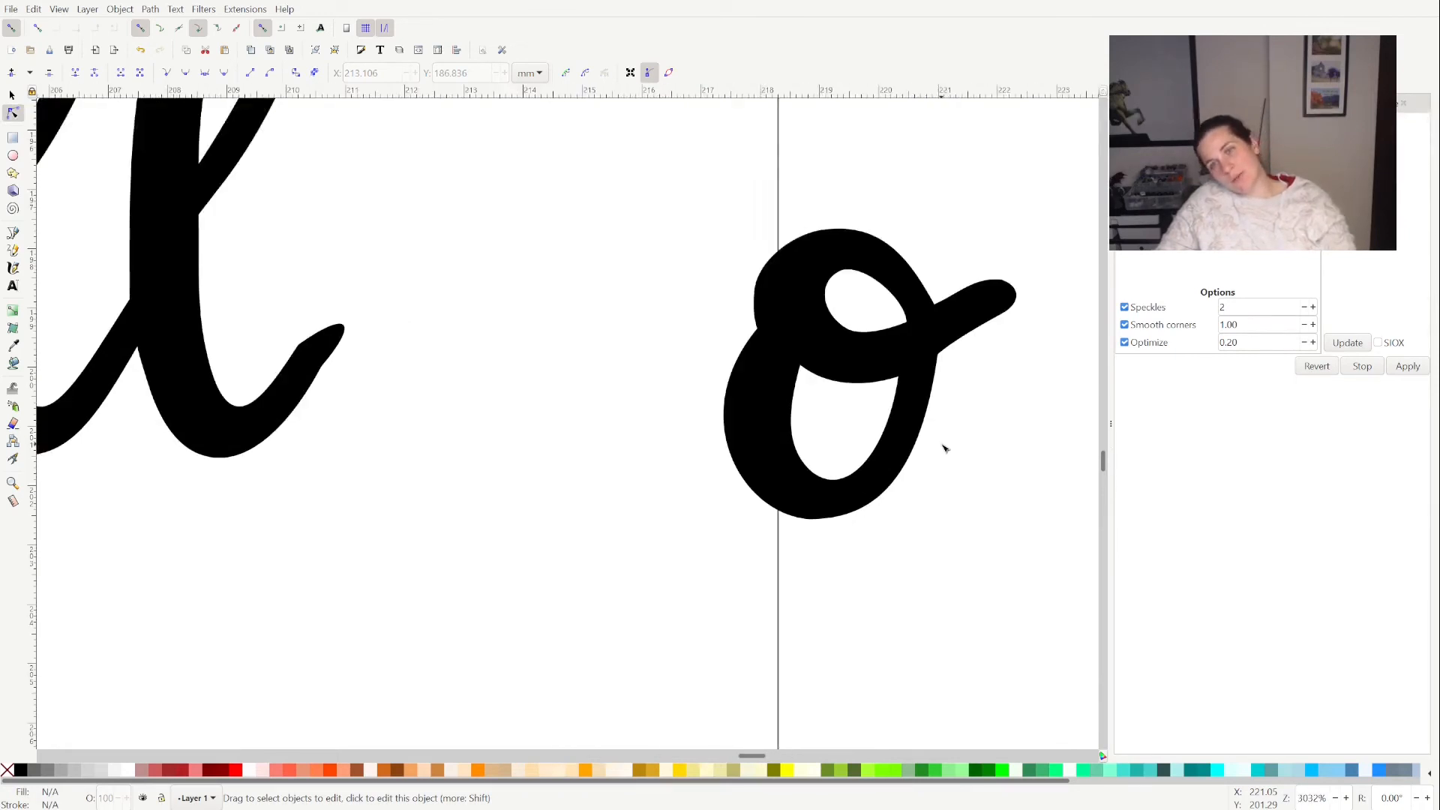
scroll(944, 447, "down", 2)
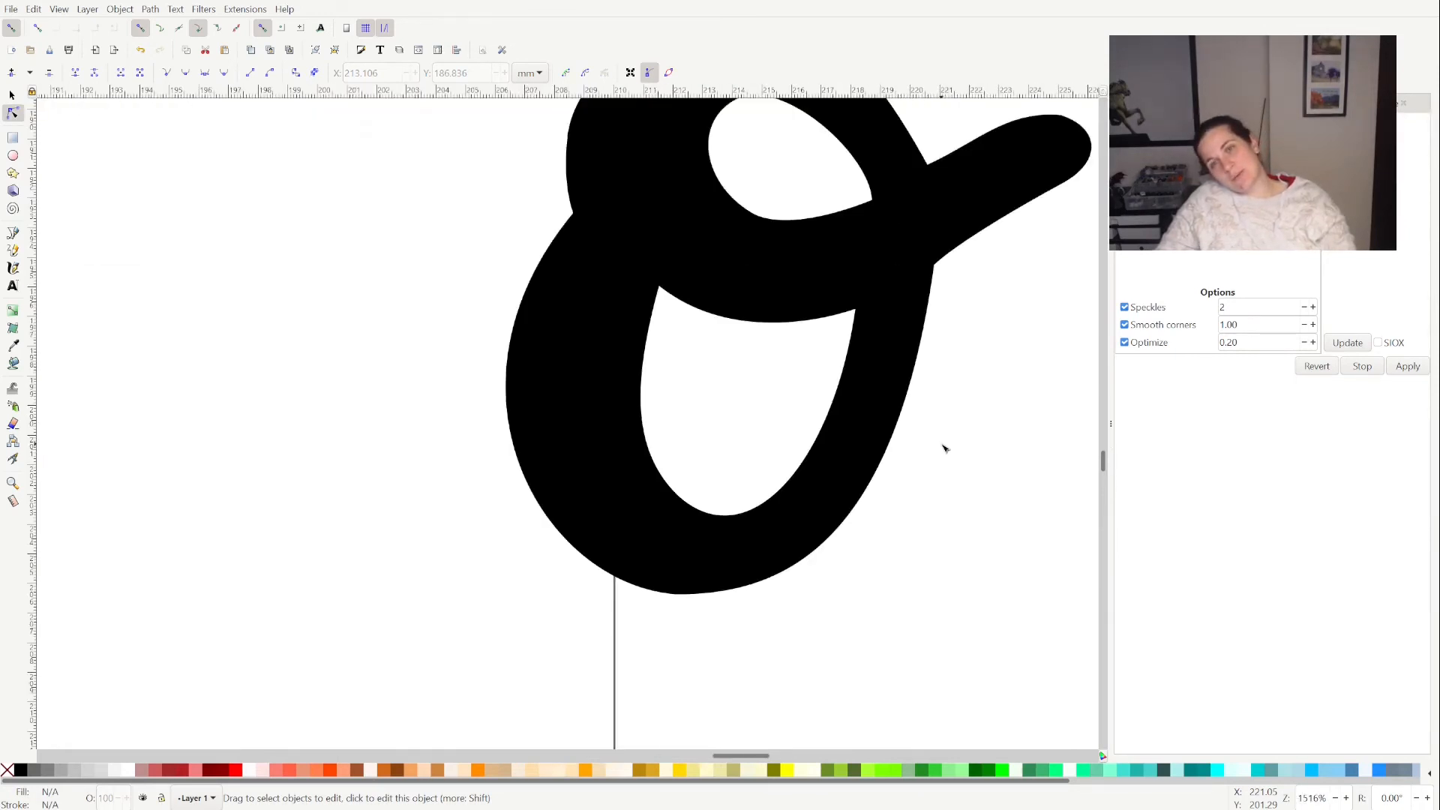
scroll(944, 448, "up", 2)
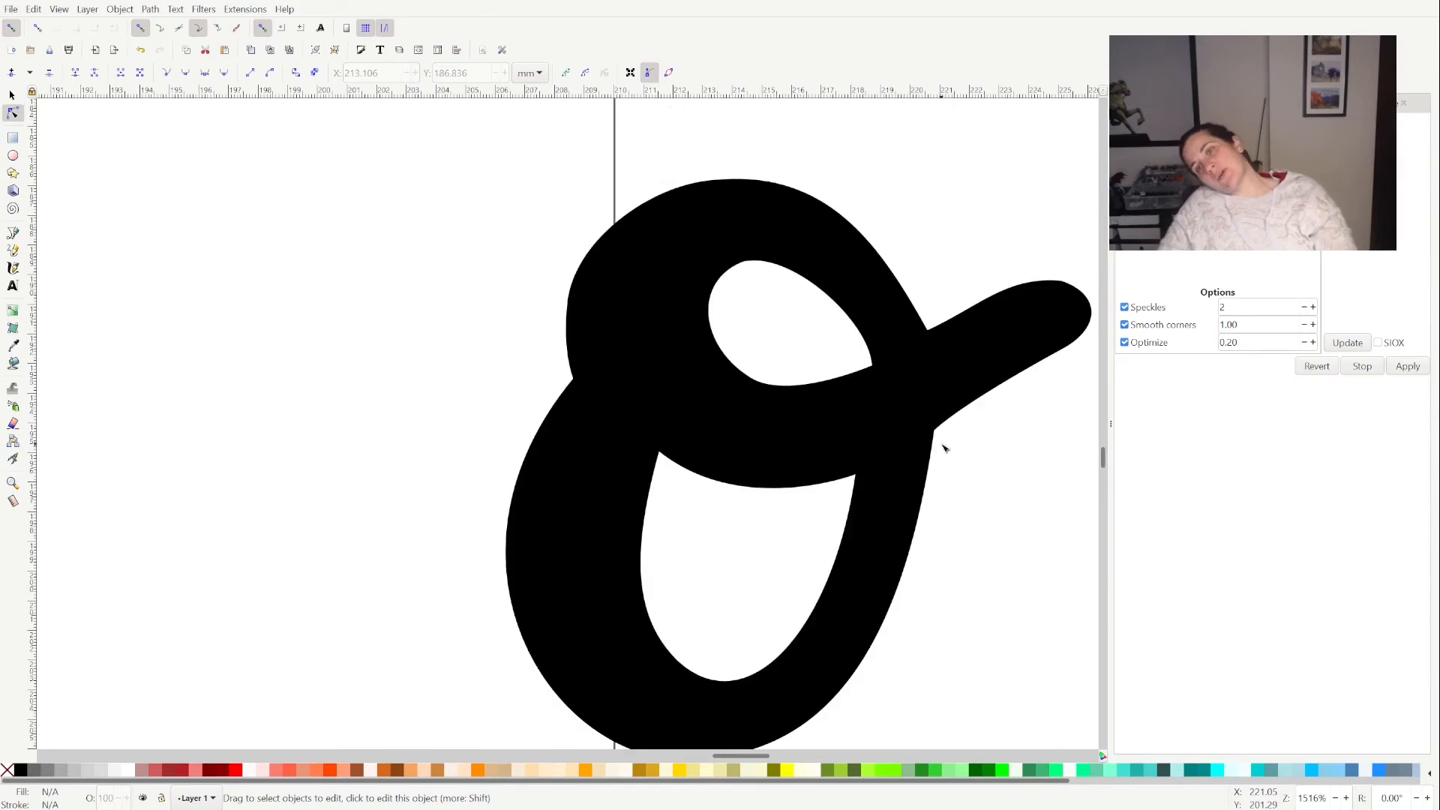
scroll(944, 448, "up", 2)
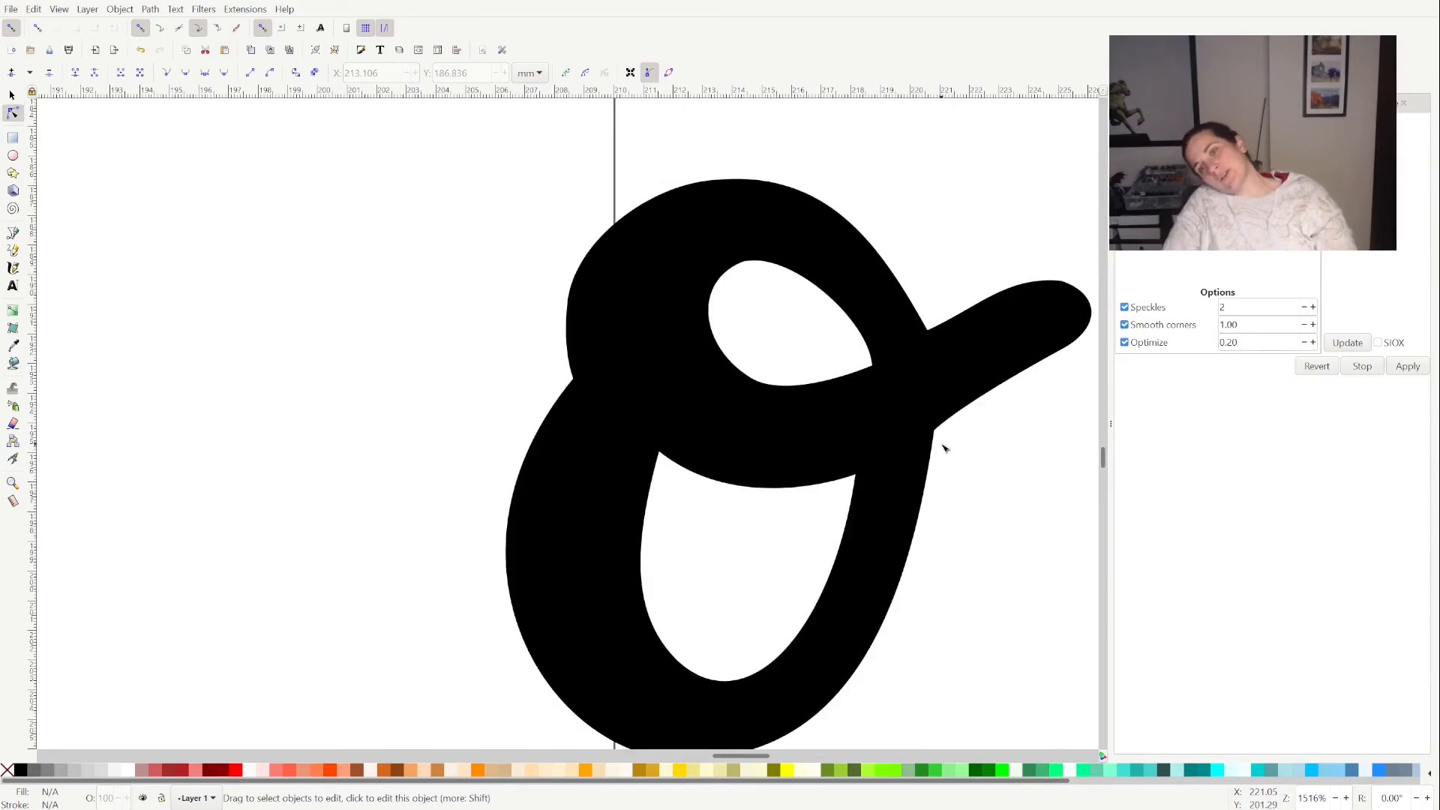
left_click(875, 370)
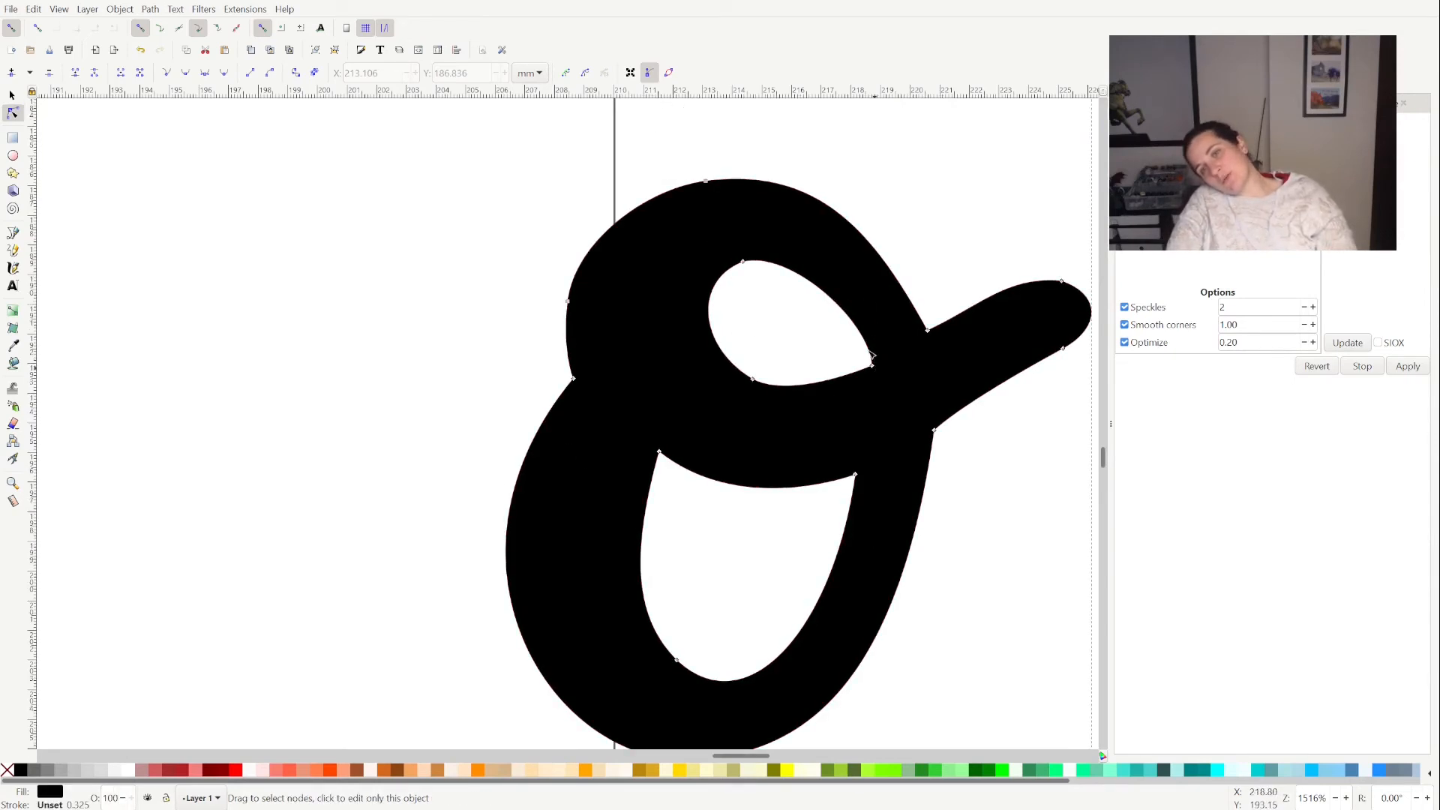
left_click(872, 367)
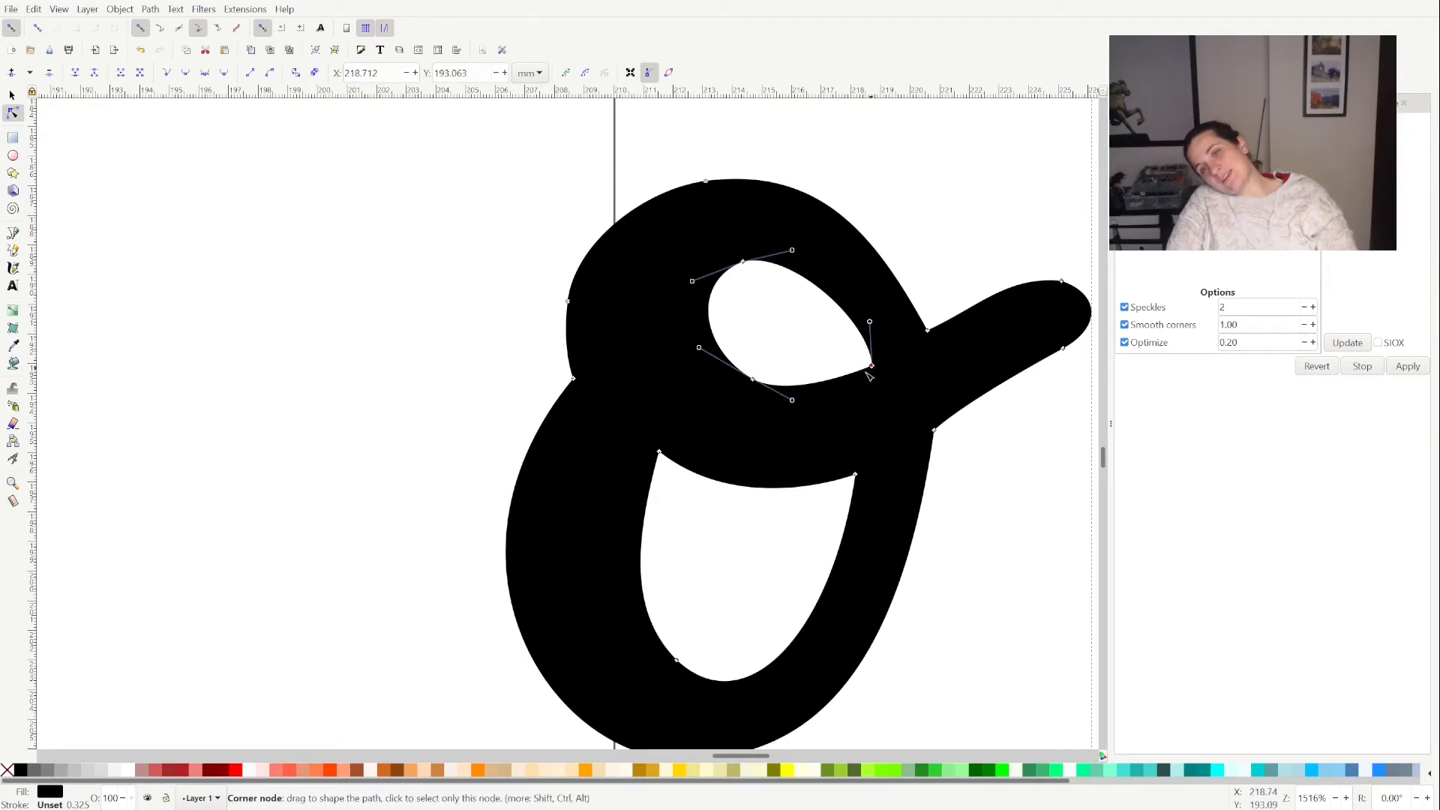
left_click_drag(866, 371, 863, 373)
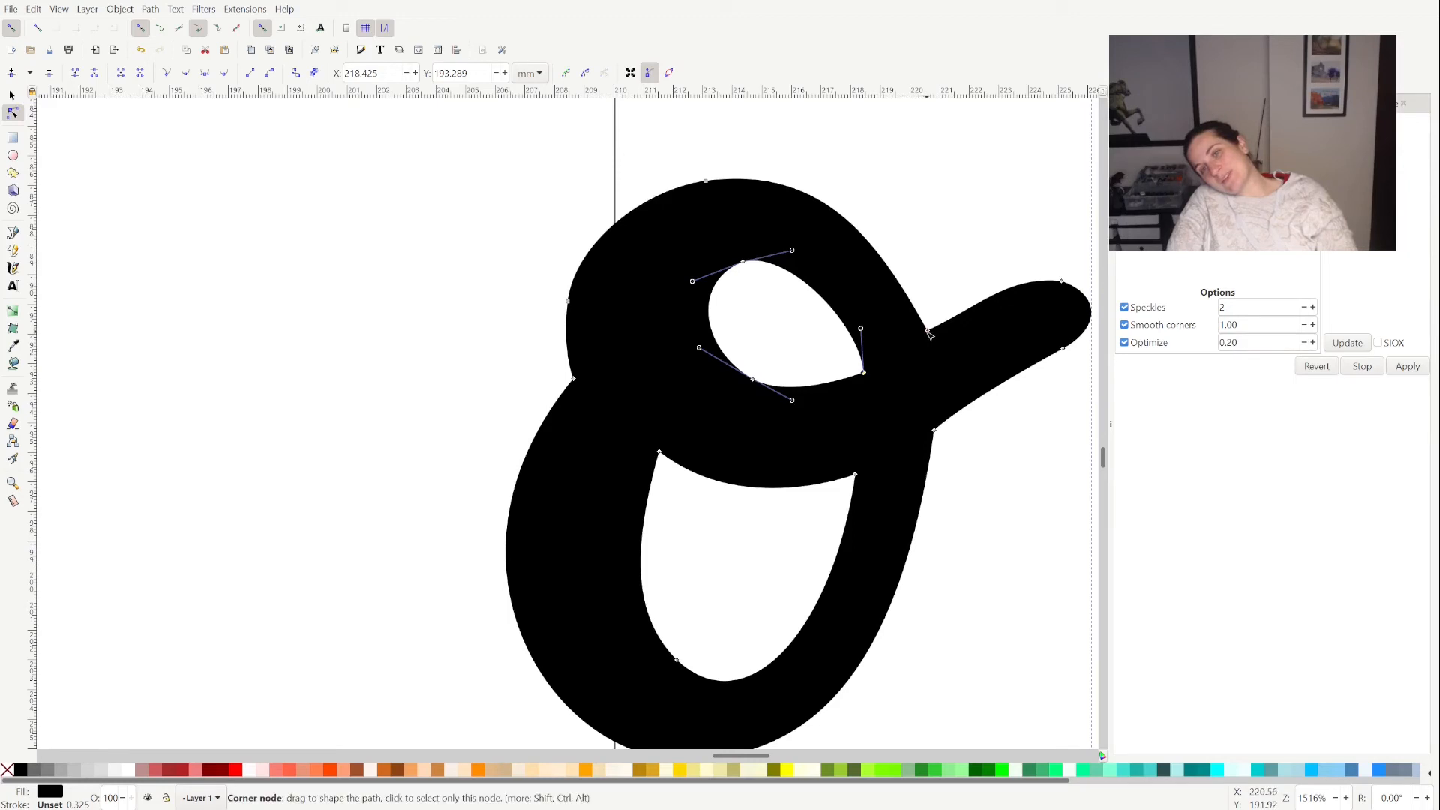
left_click_drag(927, 338, 928, 340)
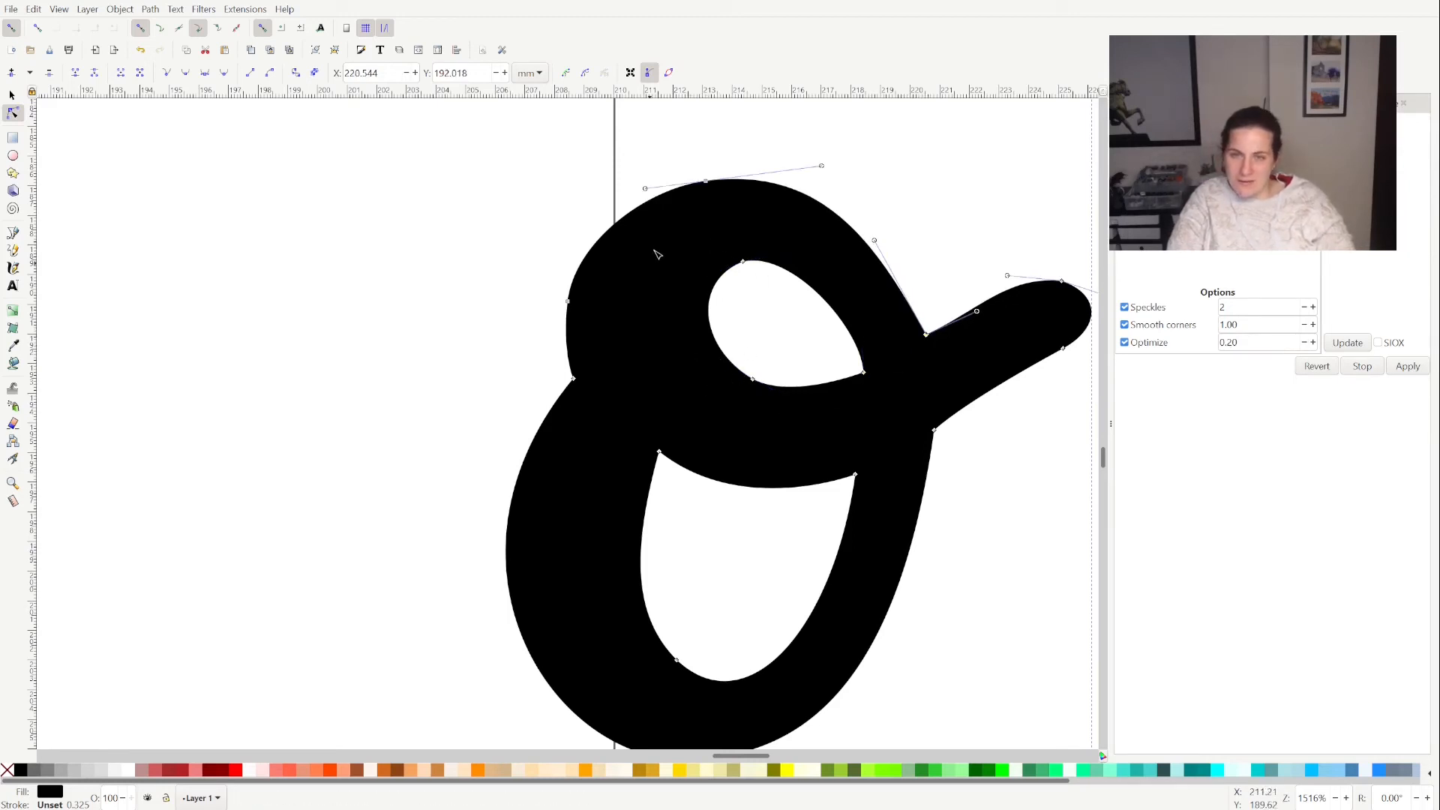
Move the upper opening's top and bottom nodes about 1.5 mm left and lengthen their right handles to widen the opening evenly
left_click_drag(657, 240, 711, 375)
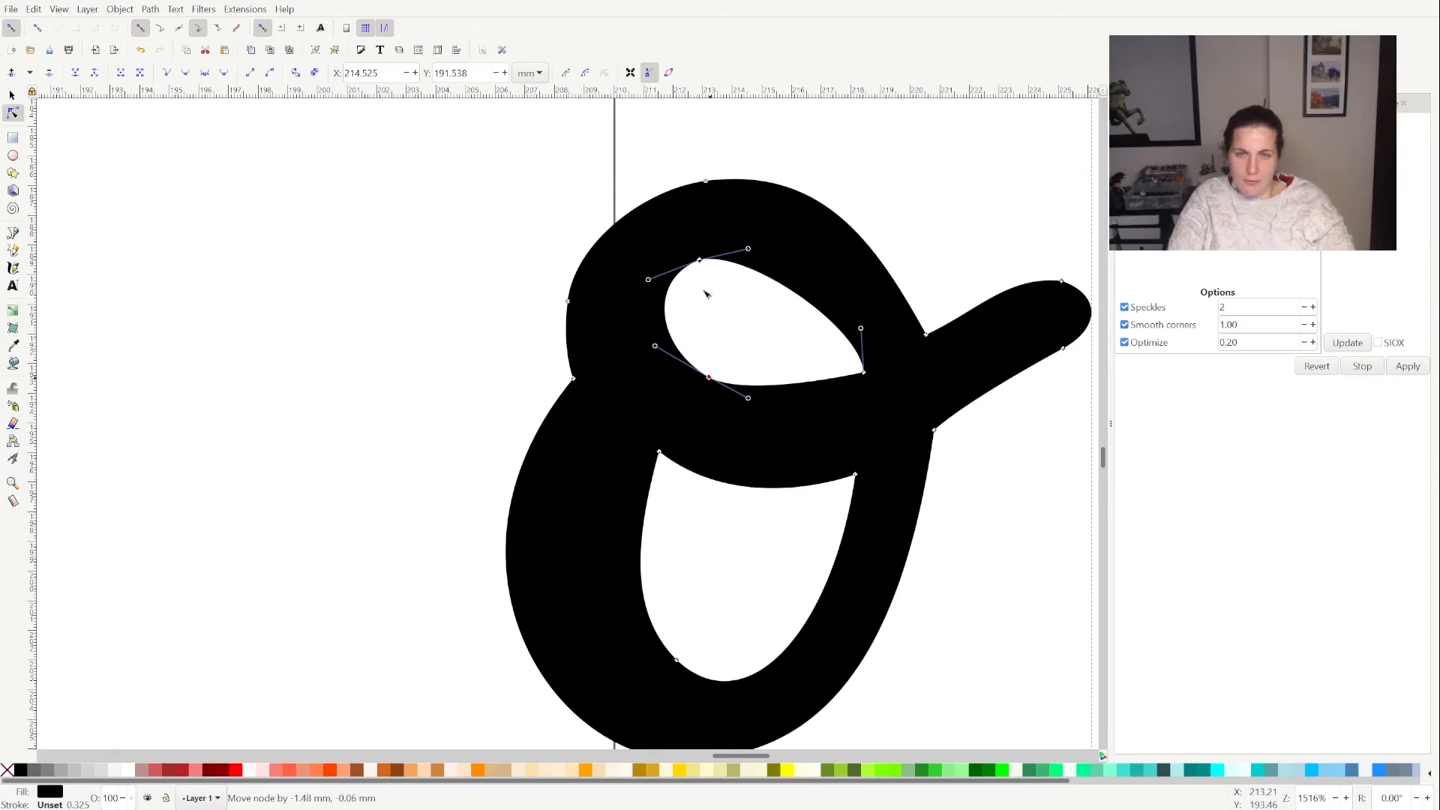
left_click(694, 247)
left_click(699, 259)
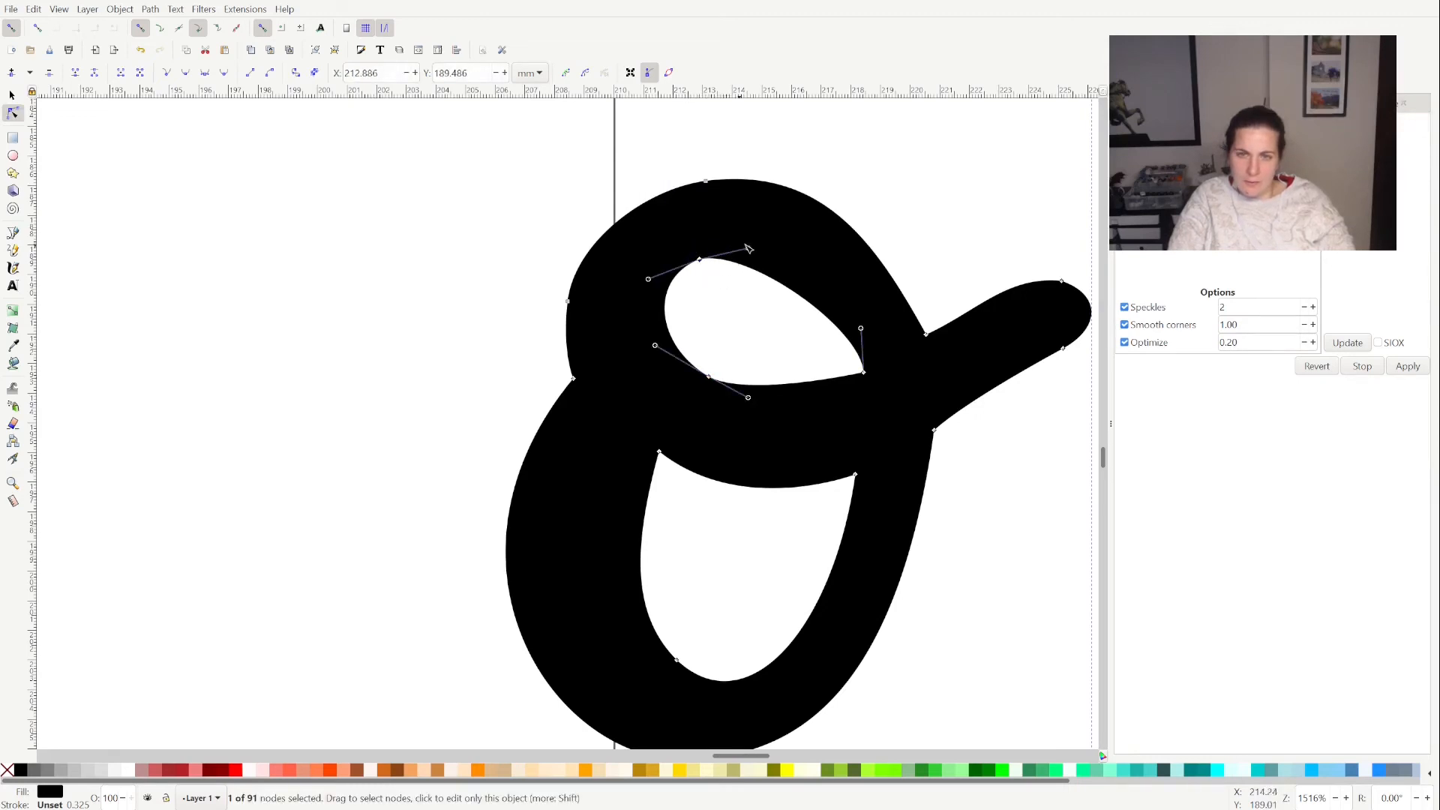
left_click_drag(773, 244, 773, 245)
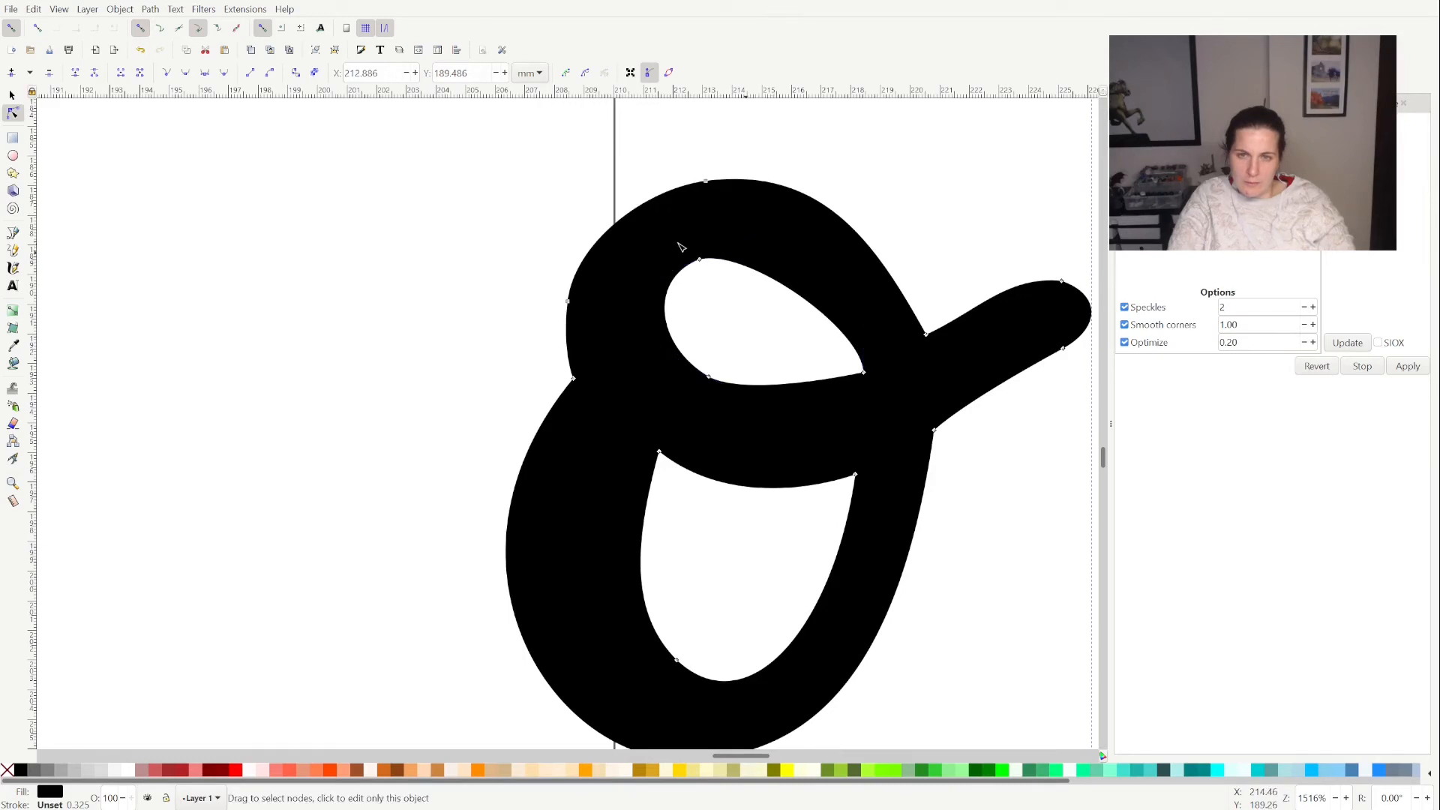
left_click_drag(677, 242, 792, 236)
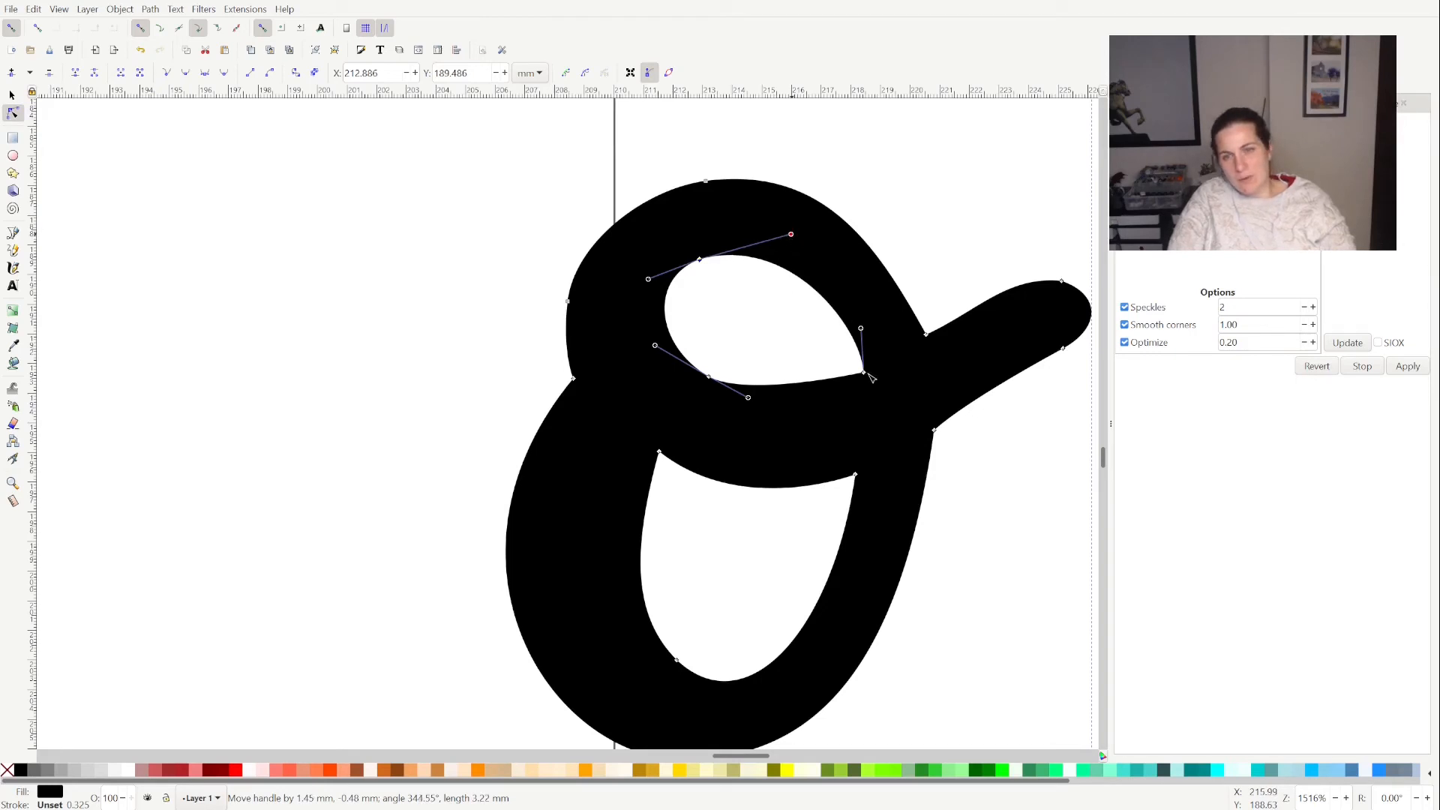
left_click_drag(748, 398, 836, 415)
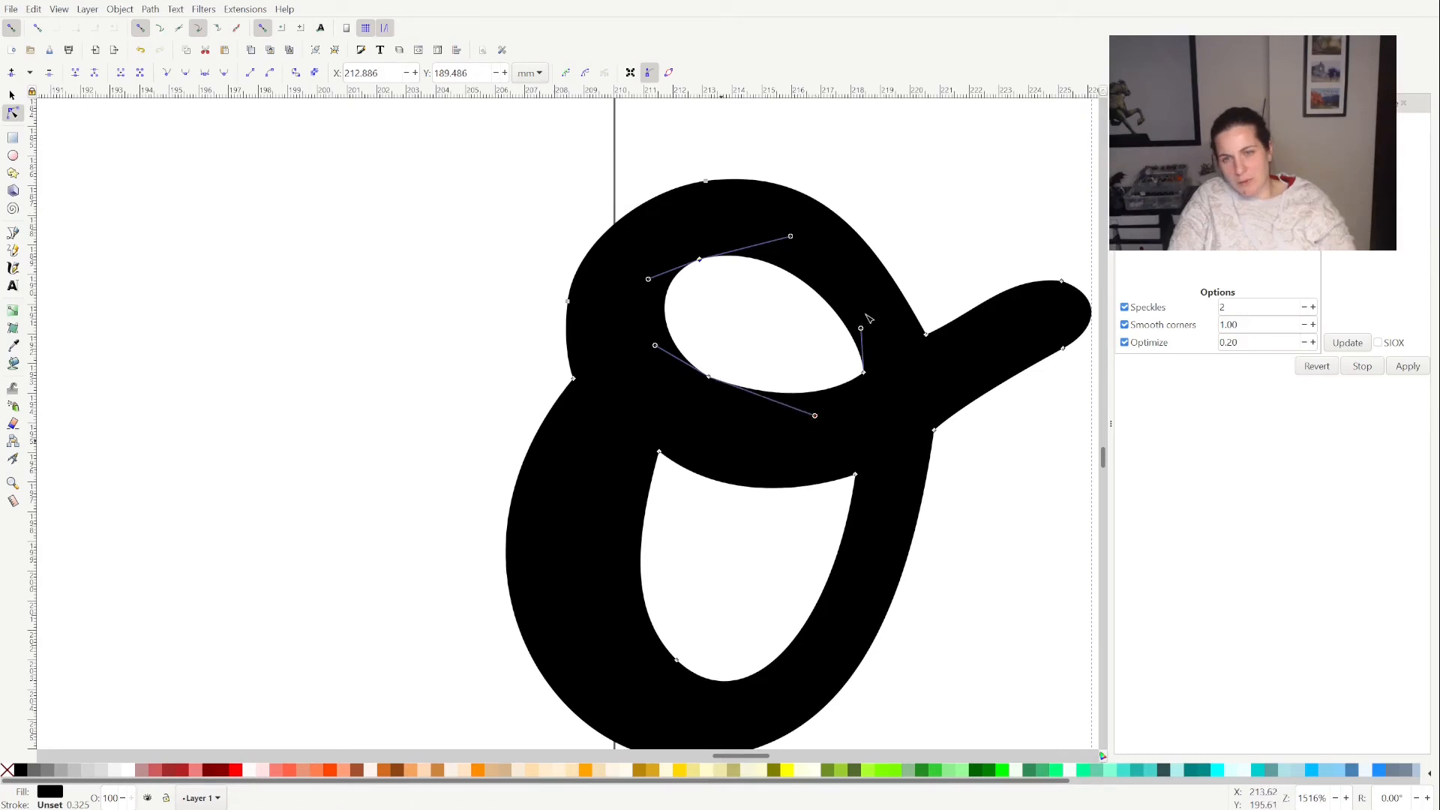
left_click(963, 208)
left_click(967, 212)
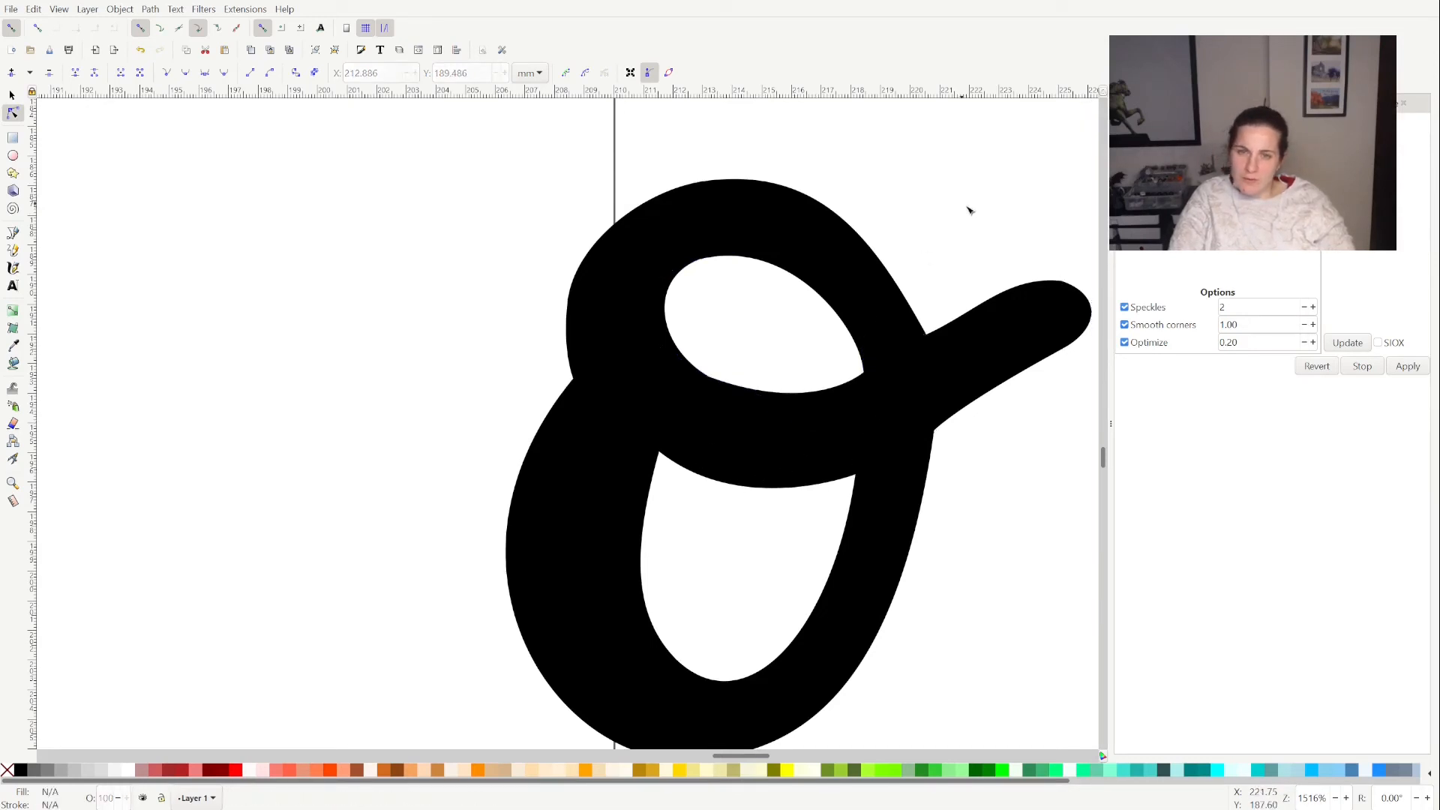
Save the document and reselect the whole lettering path for node editing
key("ctrl+s")
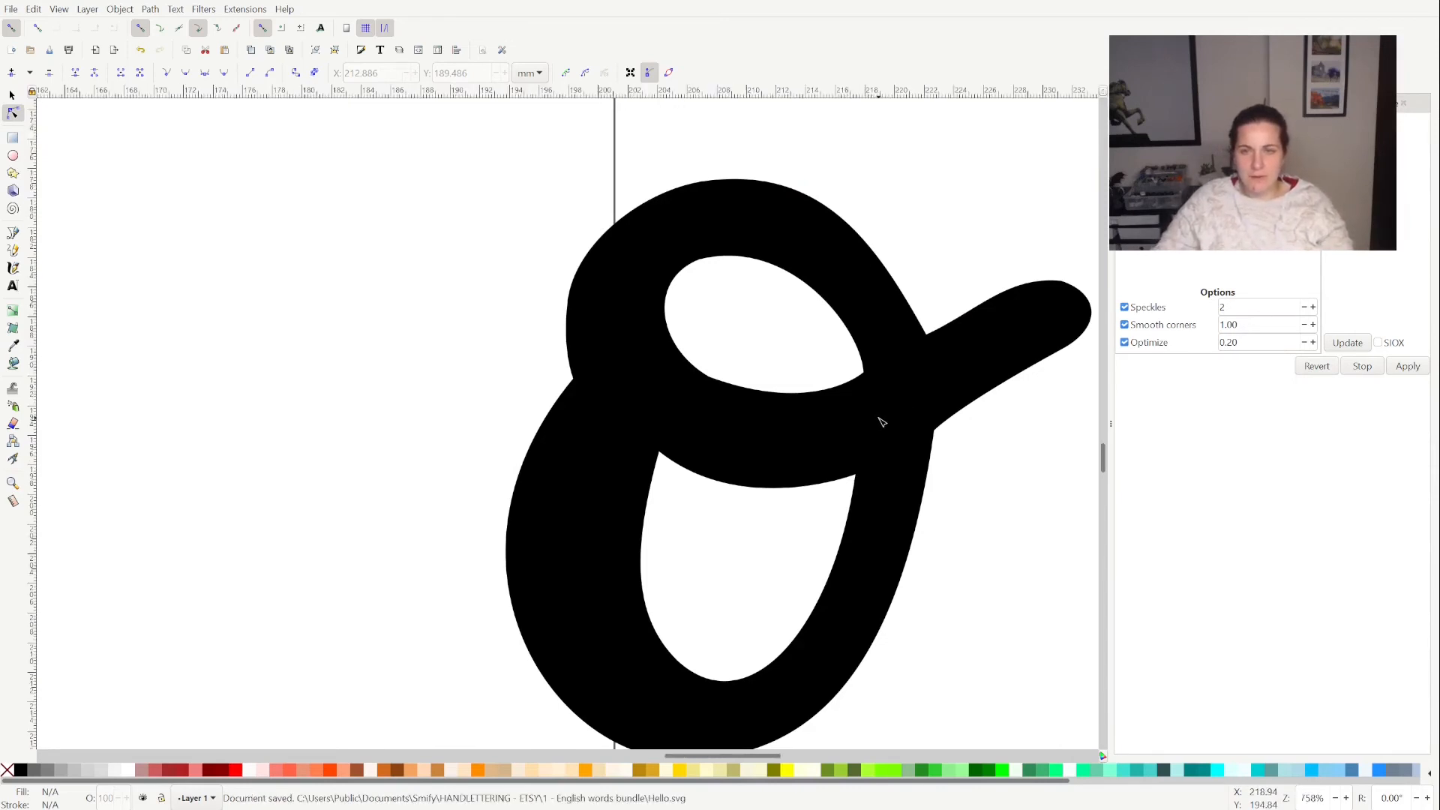
scroll(881, 422, "down", 2)
scroll(881, 422, "down", 1)
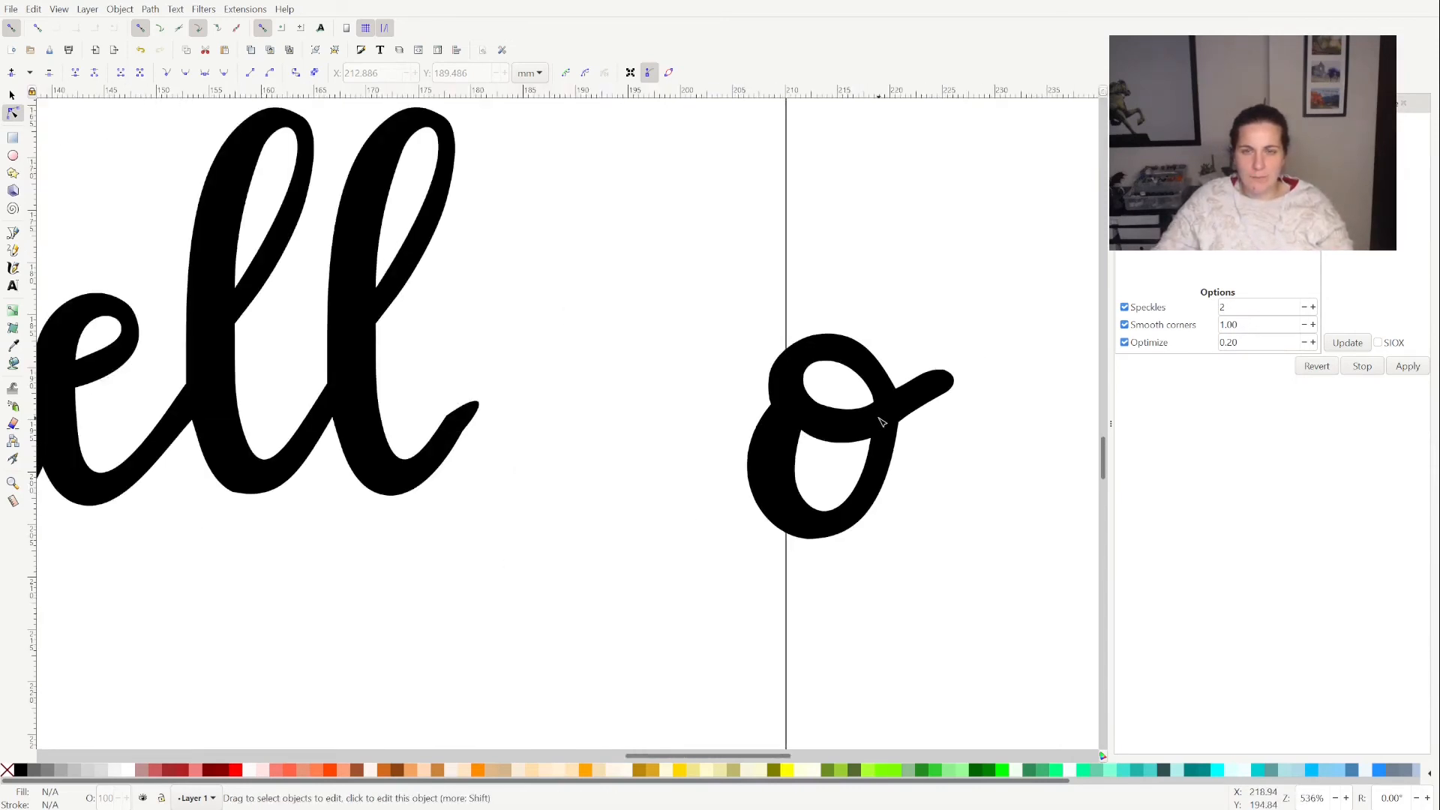
left_click(794, 391)
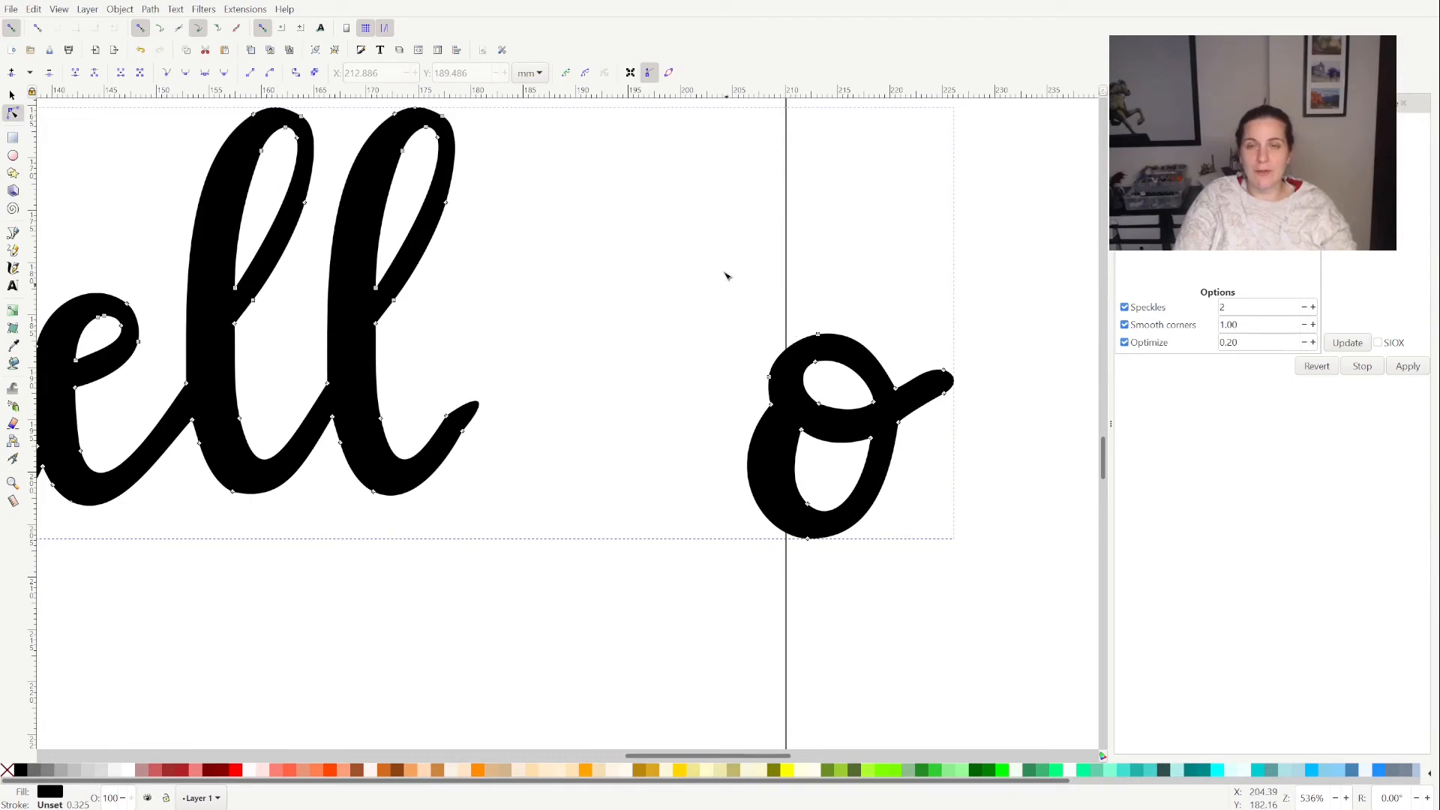
Move the "o" about 28 mm left so it overlaps the second "l"'s tail, and merge the overlapping outlines into one
left_click_drag(724, 264, 1016, 569)
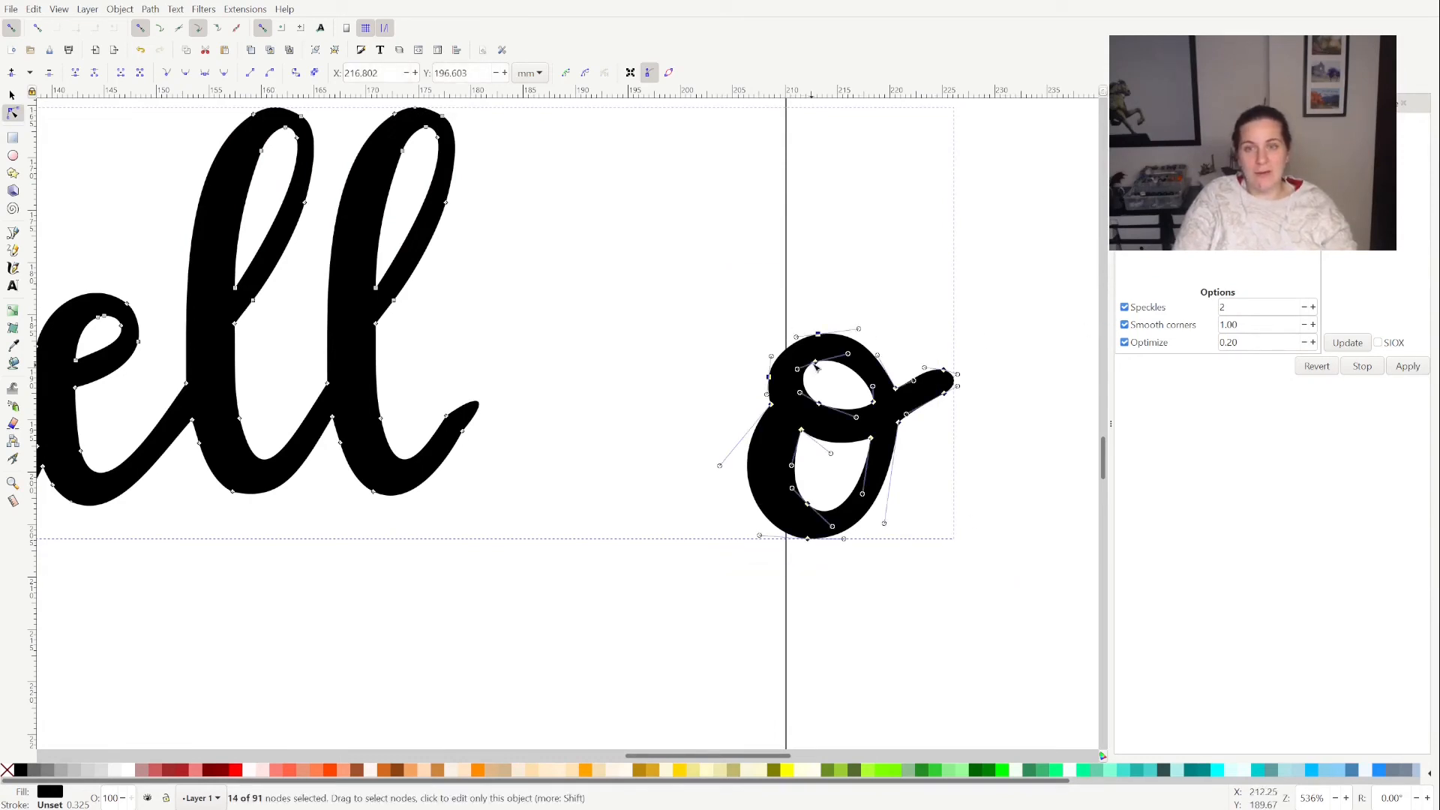
left_click_drag(792, 355, 621, 317)
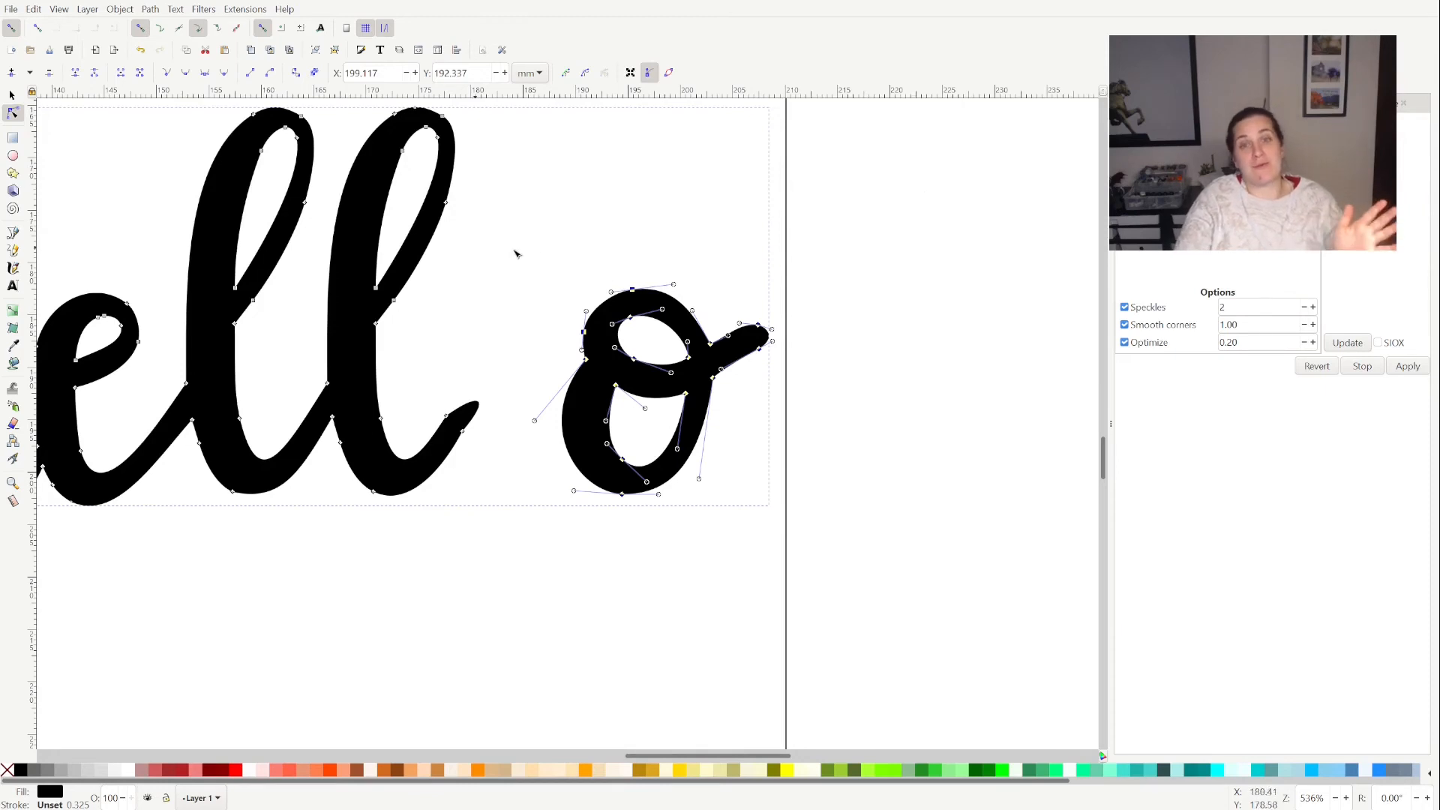
left_click(536, 254)
left_click_drag(547, 236, 767, 514)
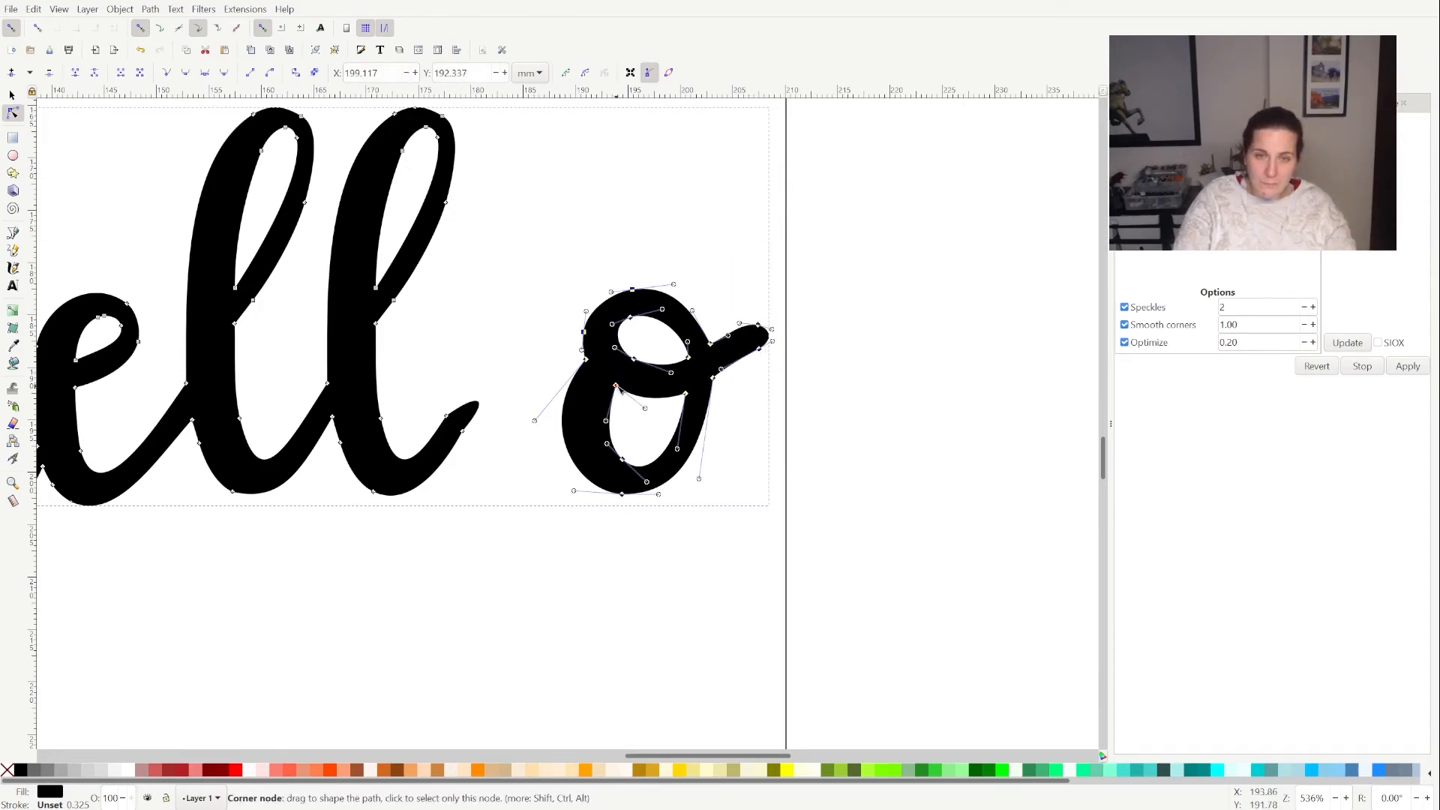
left_click_drag(576, 389, 507, 393)
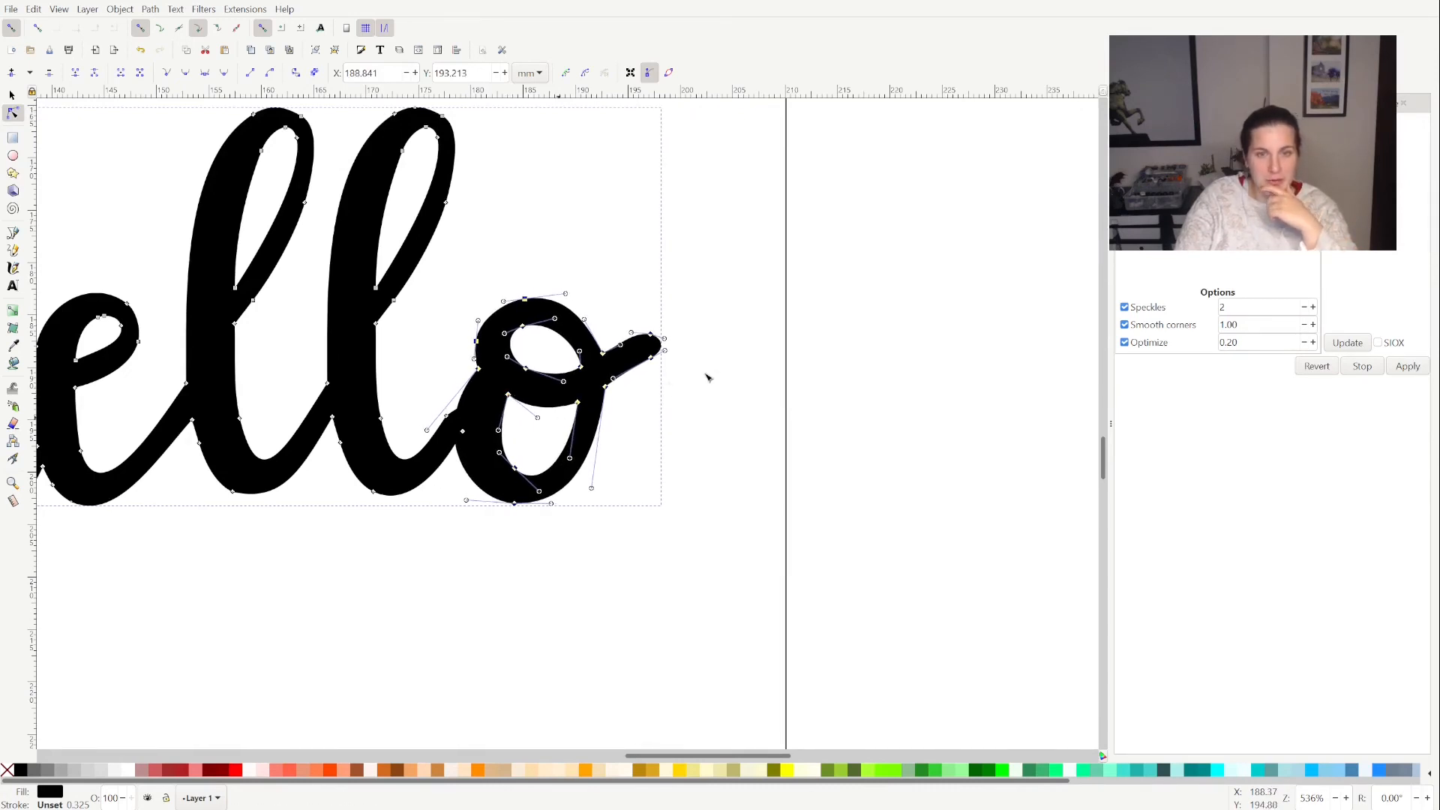
left_click(688, 453)
left_click_drag(712, 567, 292, 239)
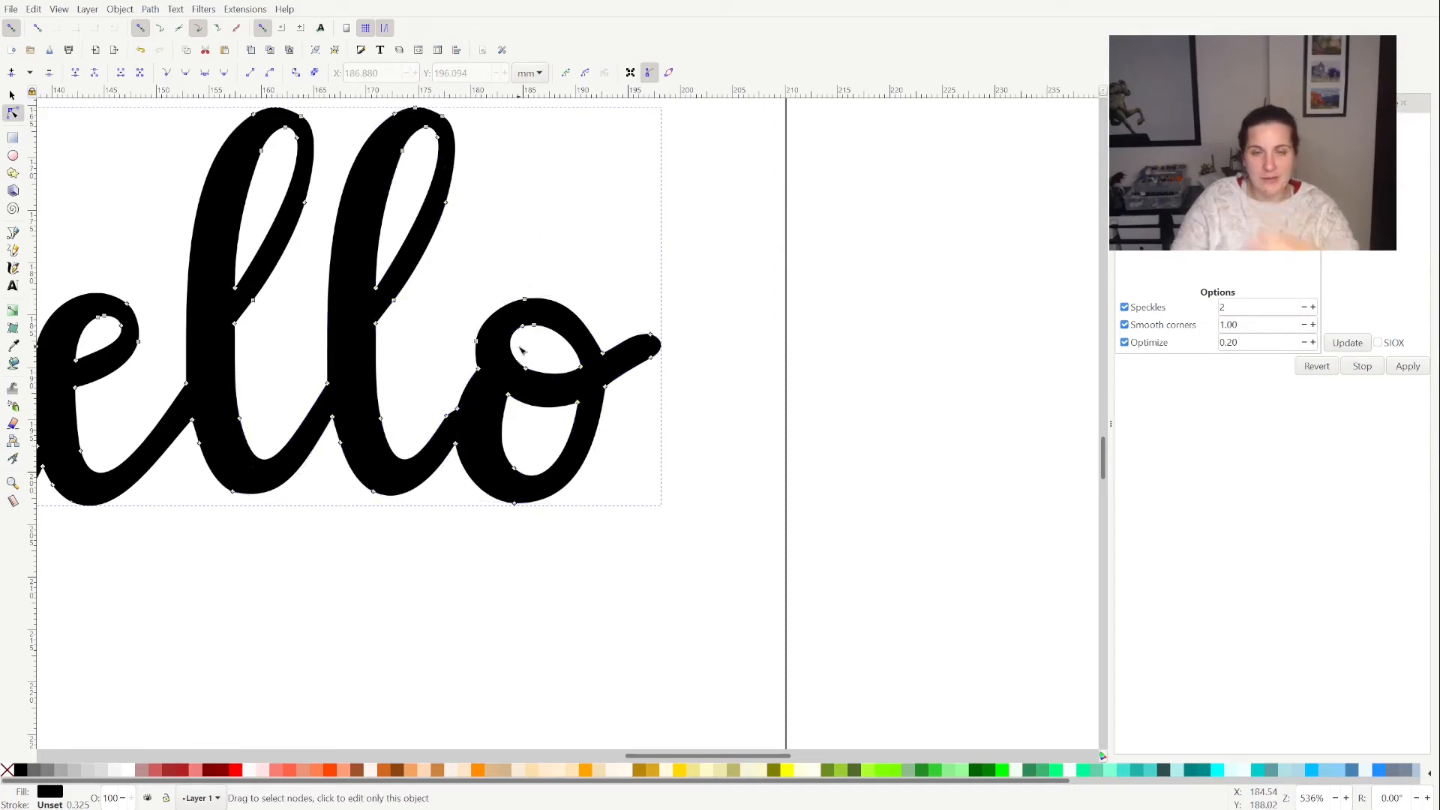
scroll(523, 350, "up", 2)
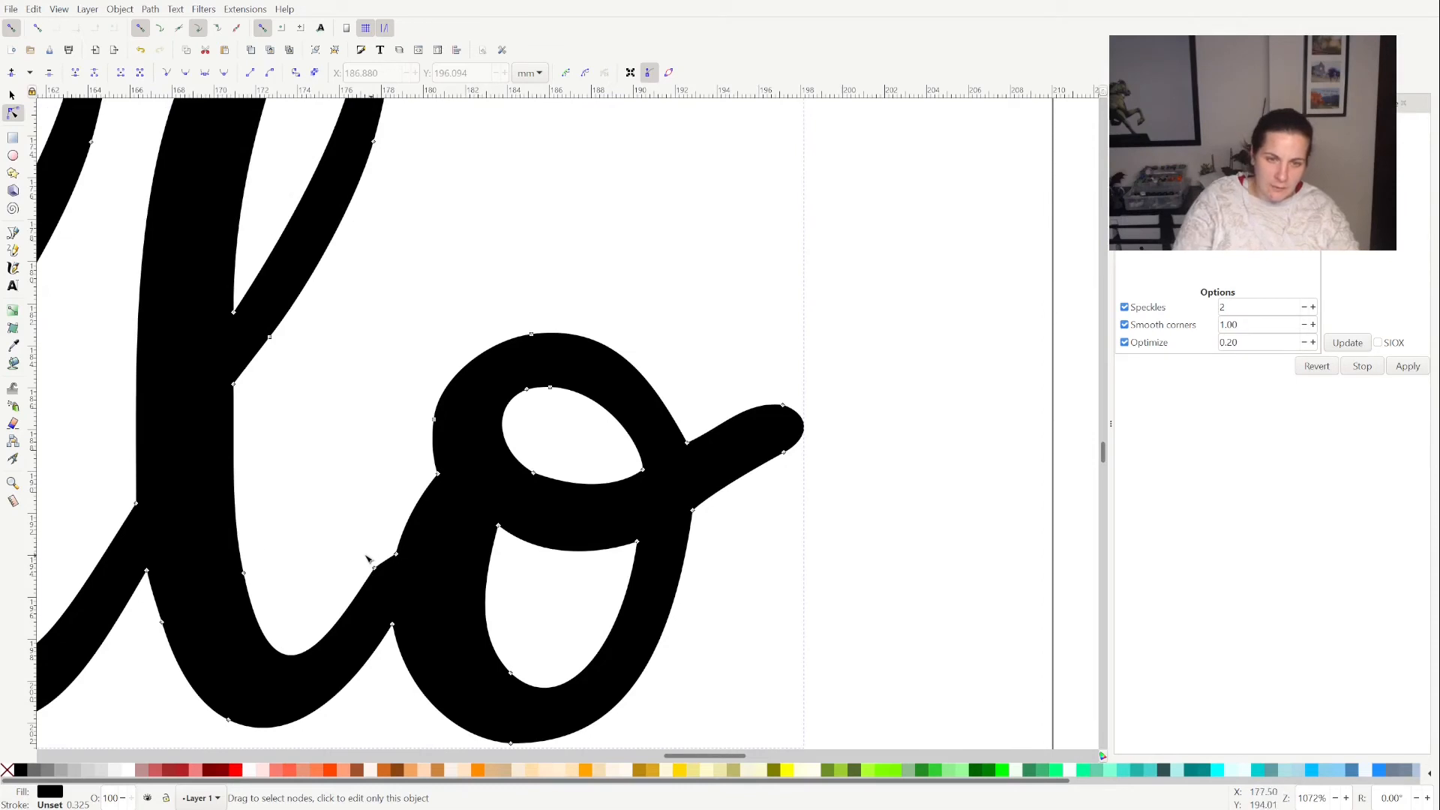
Remove the leftover tail node beside the "l"–"o" joint, bend the joint's handle into a smooth connecting stroke, and save the document
left_click(395, 554)
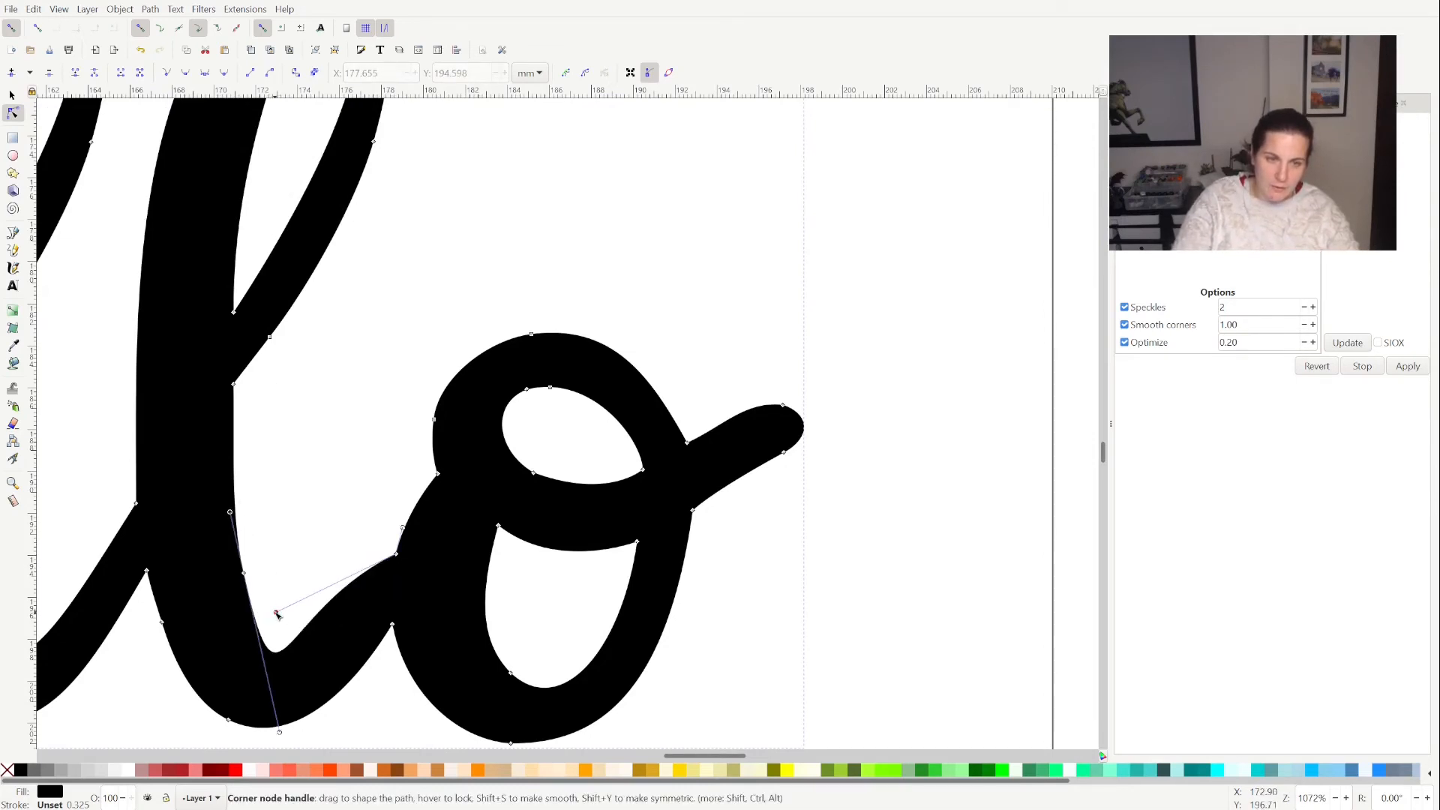
left_click_drag(279, 613, 309, 633)
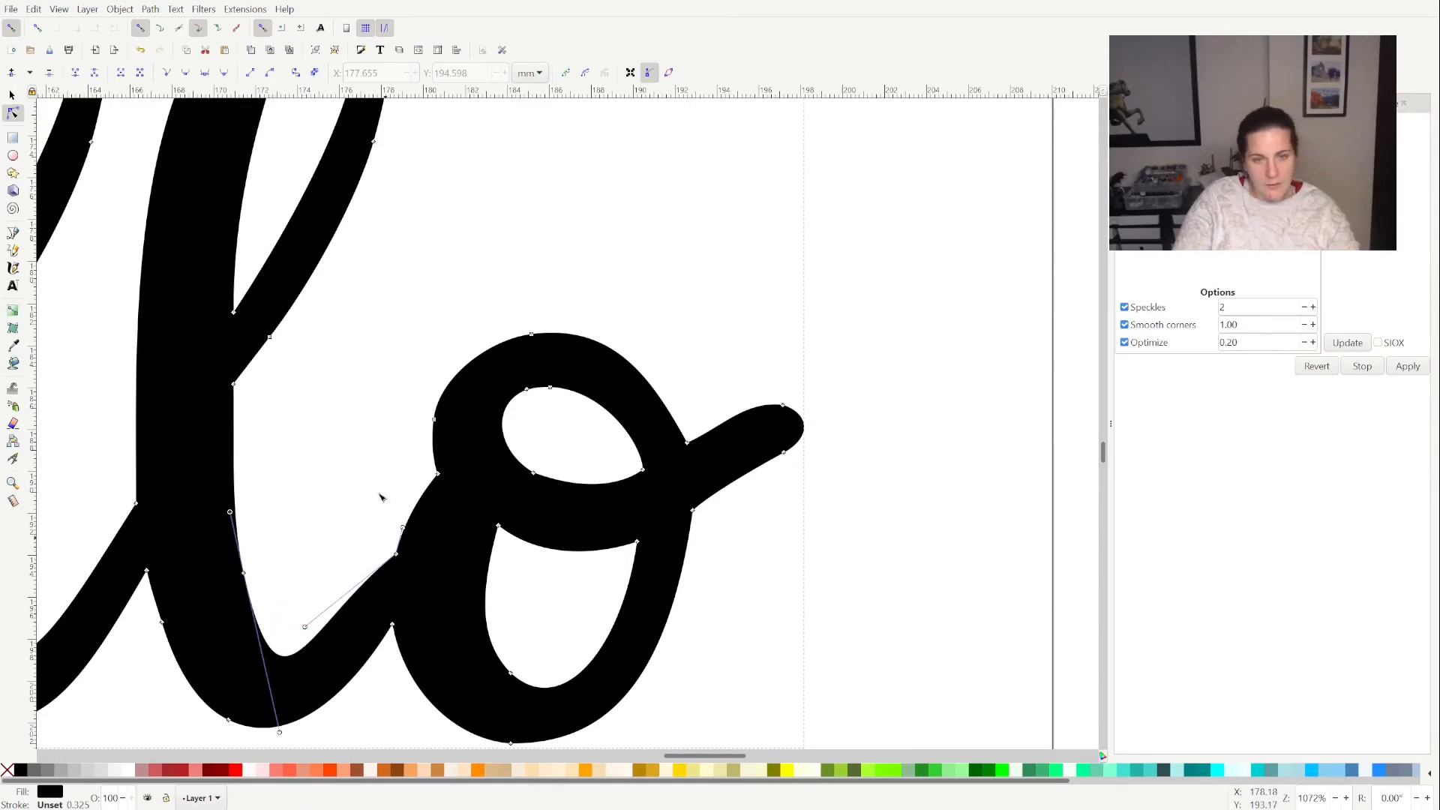
key("Escape")
key("ctrl+s")
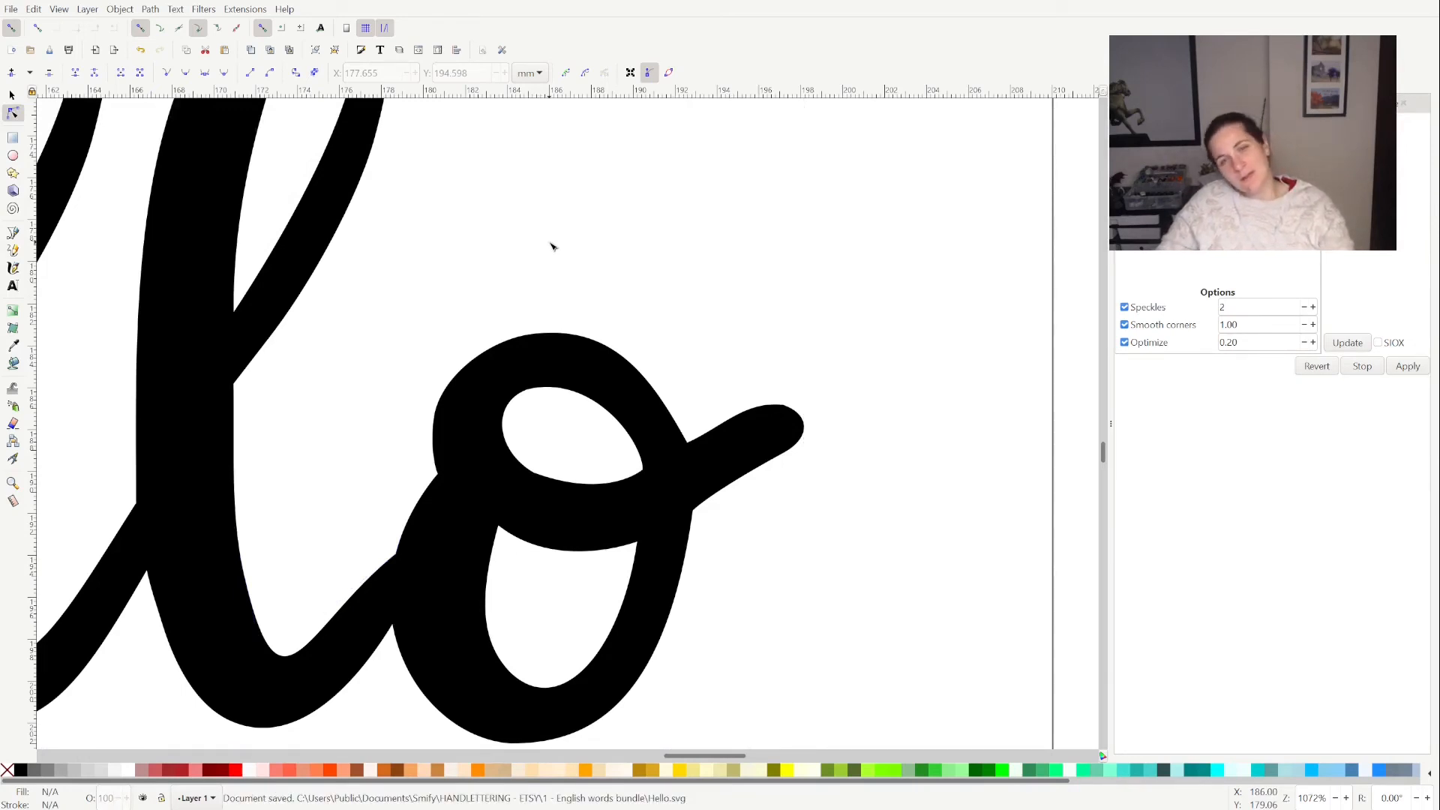
Pull the handle of the node above the "o"'s tail outward to round the upper-right shoulder
left_click(685, 446)
left_click(687, 444)
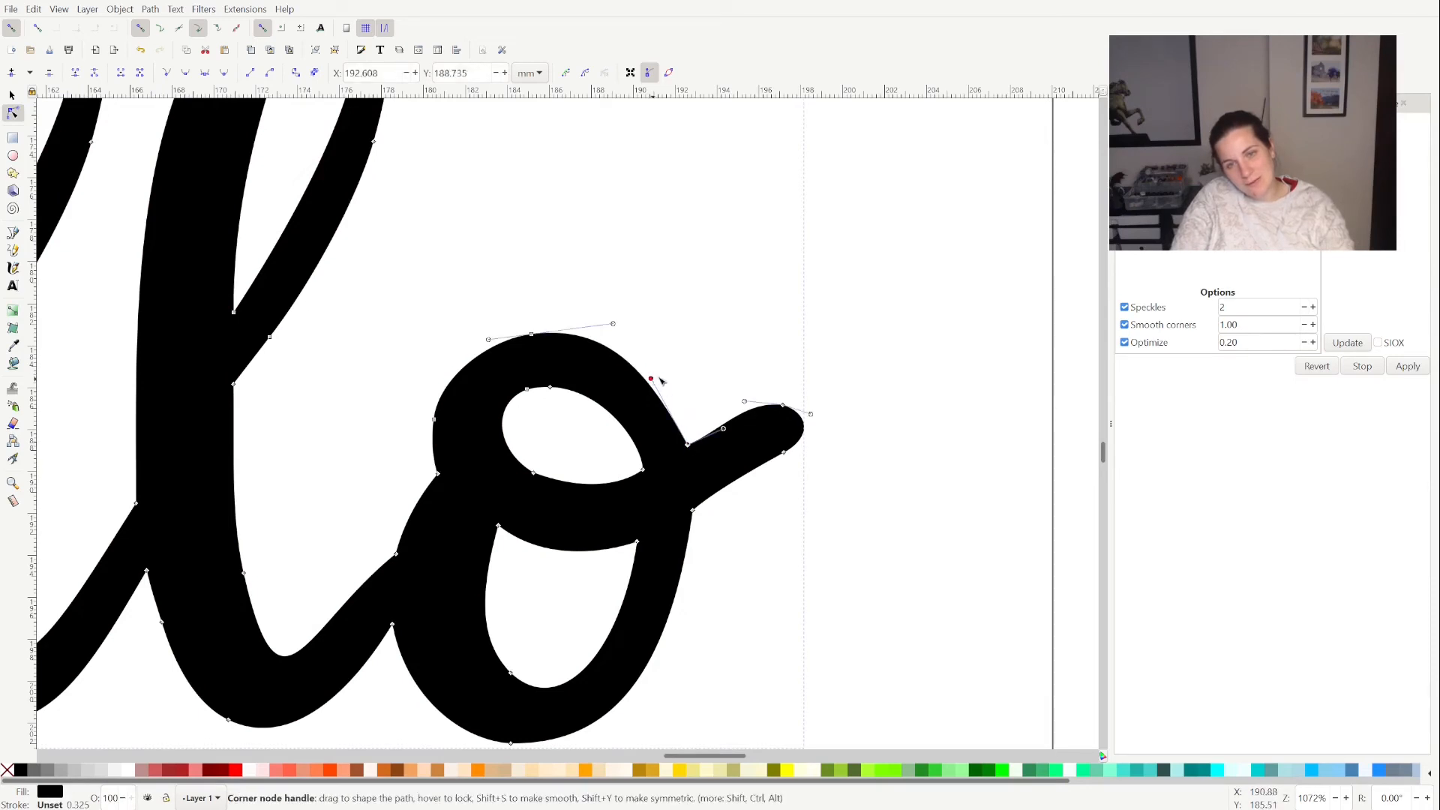
left_click_drag(659, 379, 667, 375)
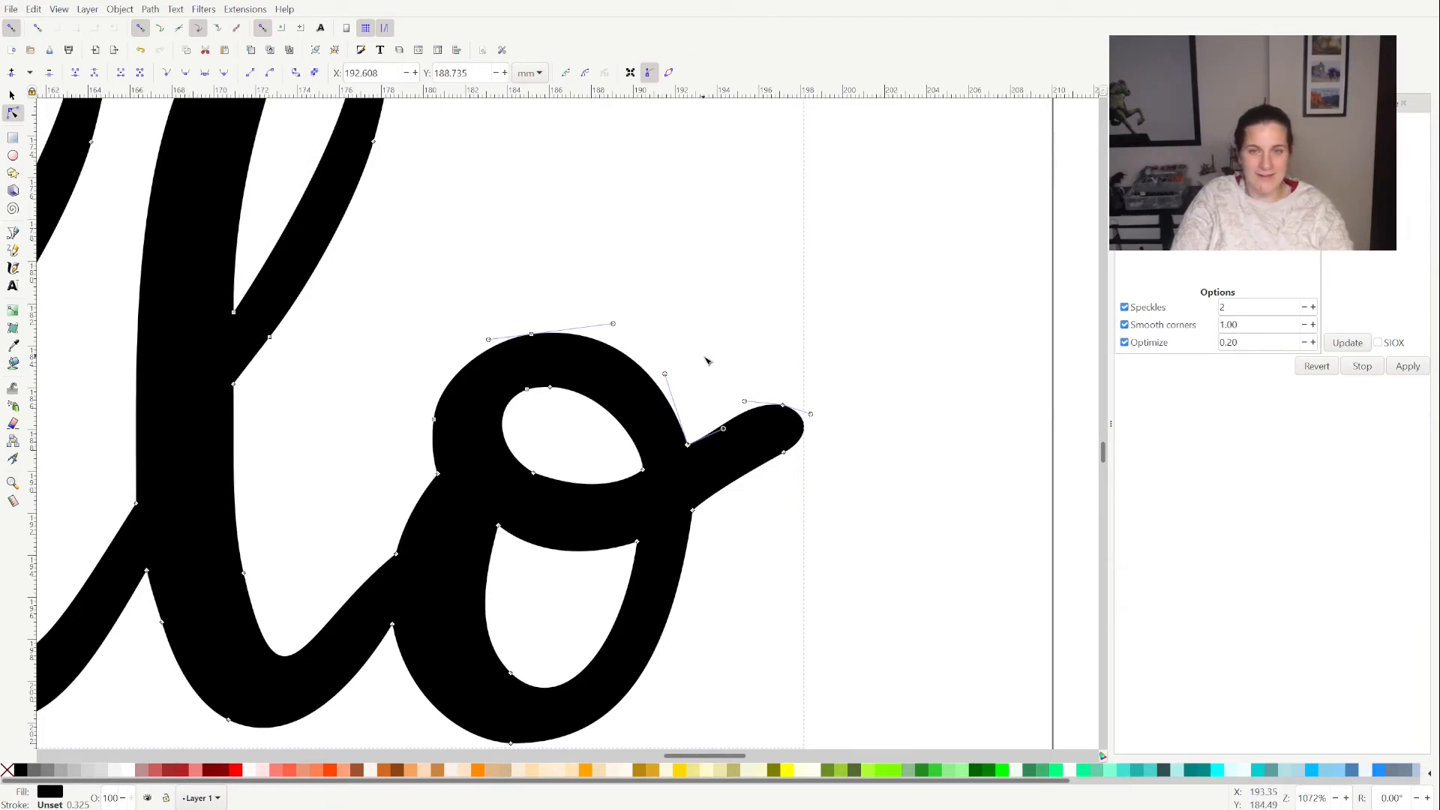
left_click(780, 386)
key("5")
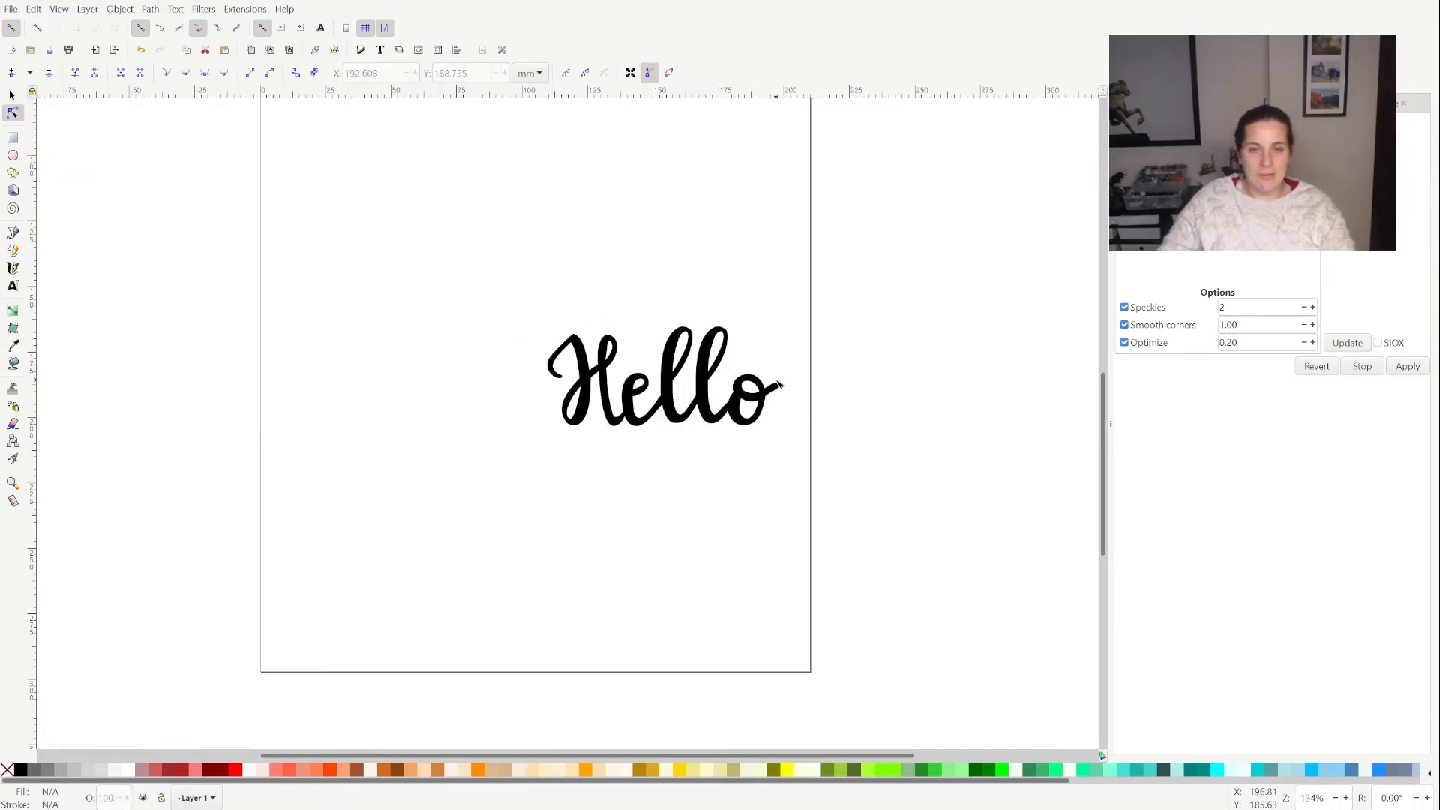
scroll(780, 386, "up", 2)
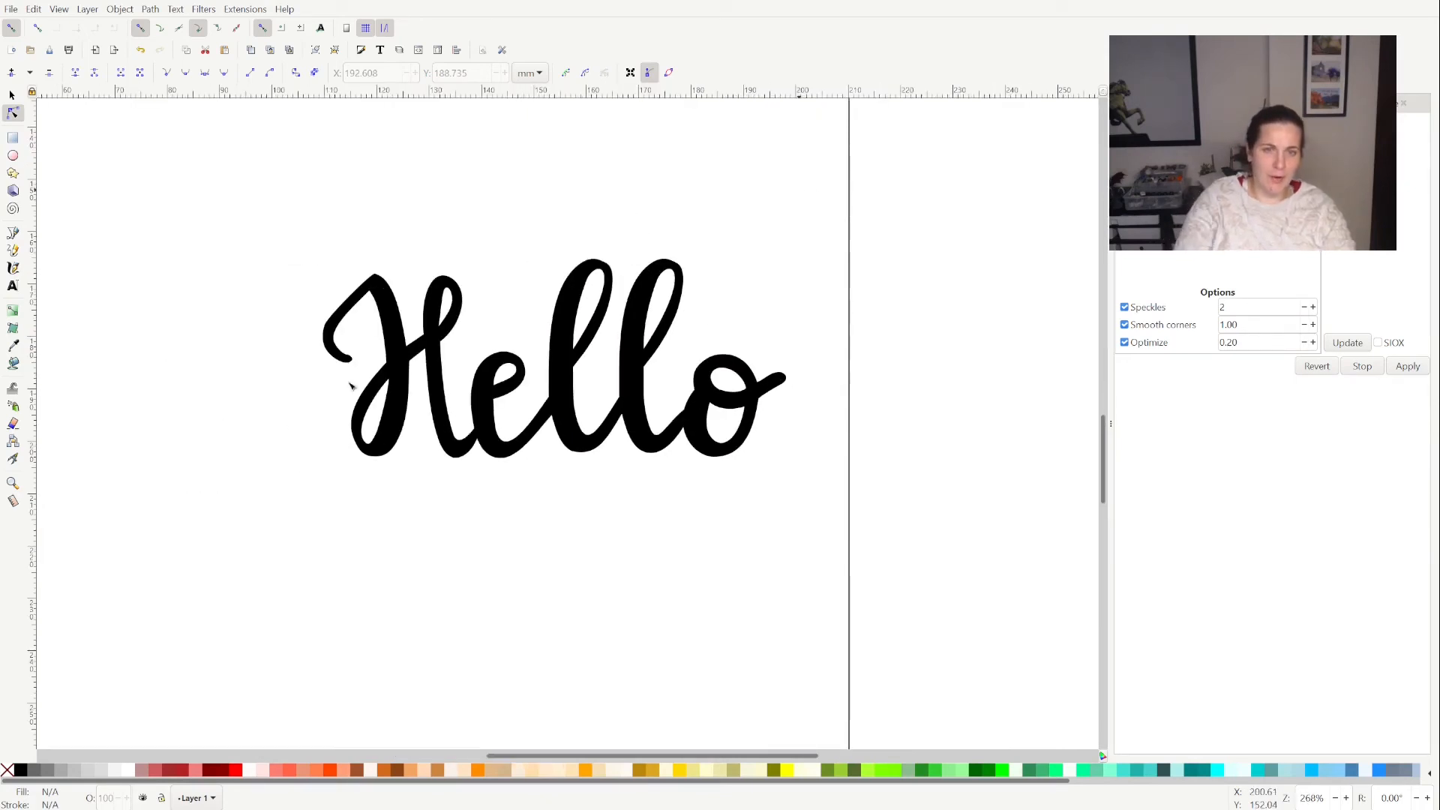
Save the document and move the upper nodes of the "H" up about 2.9 mm and right 0.4 mm to heighten the letter
left_click(390, 320)
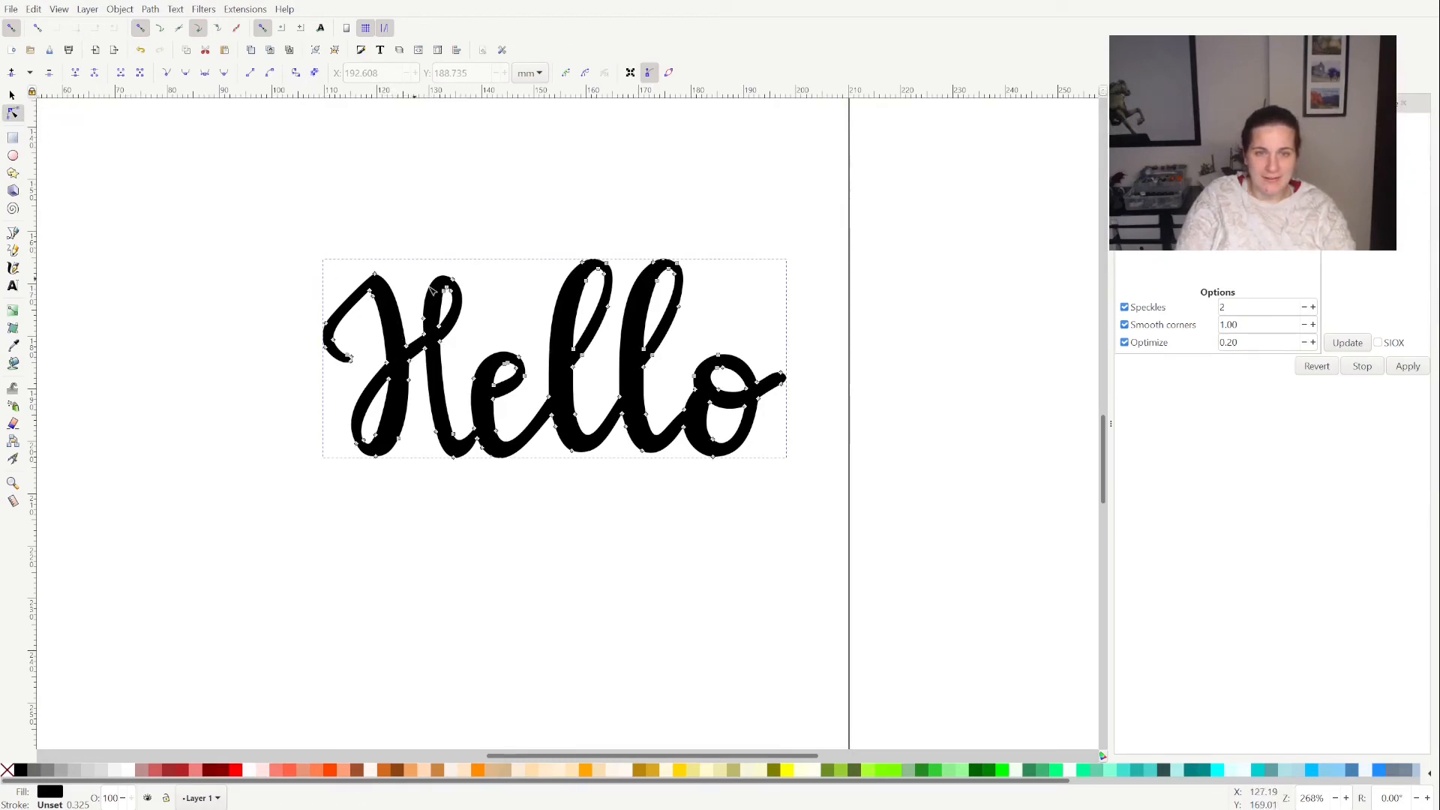
left_click_drag(478, 341, 292, 257)
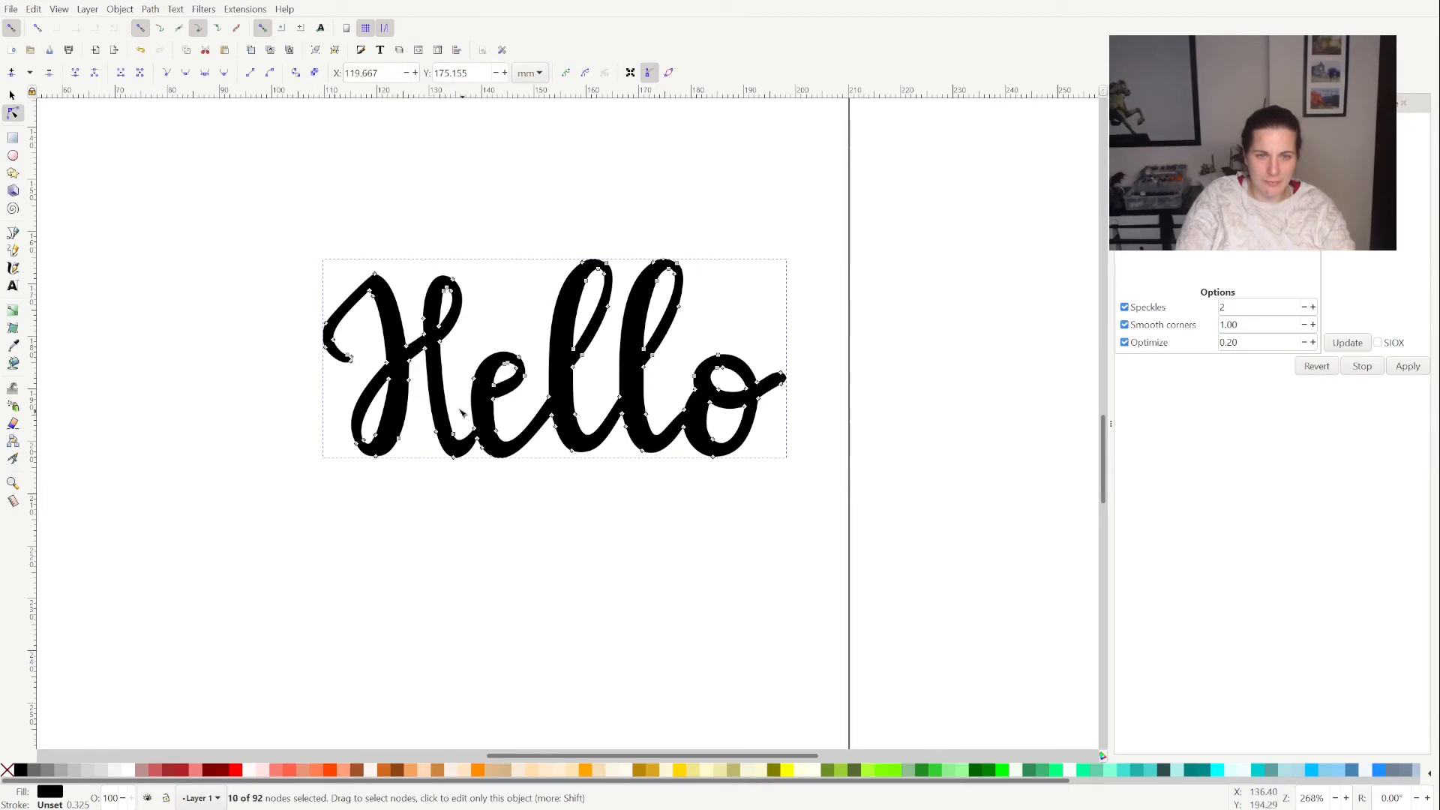
left_click_drag(308, 280, 409, 459)
key("ctrl+s")
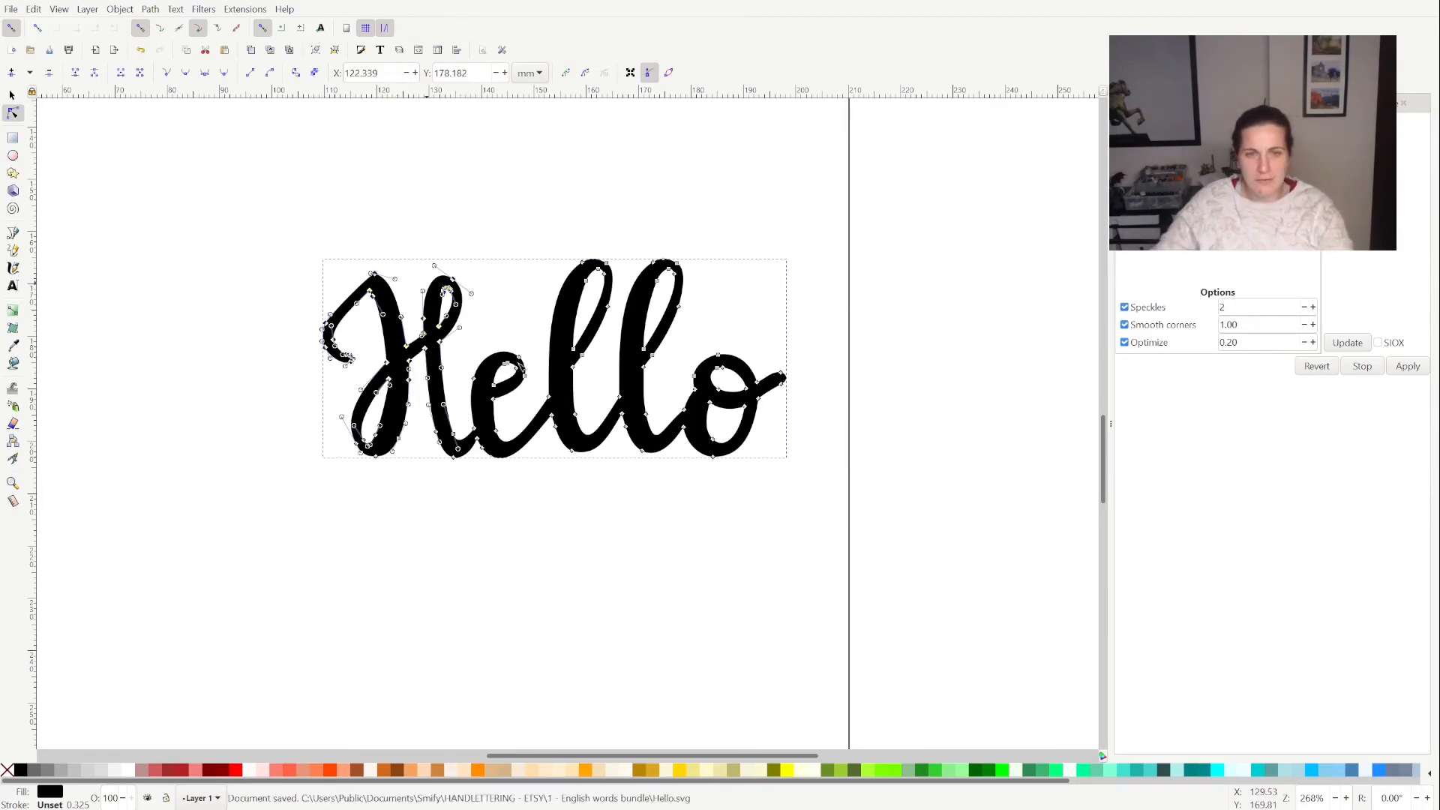
scroll(578, 523, "up", 2)
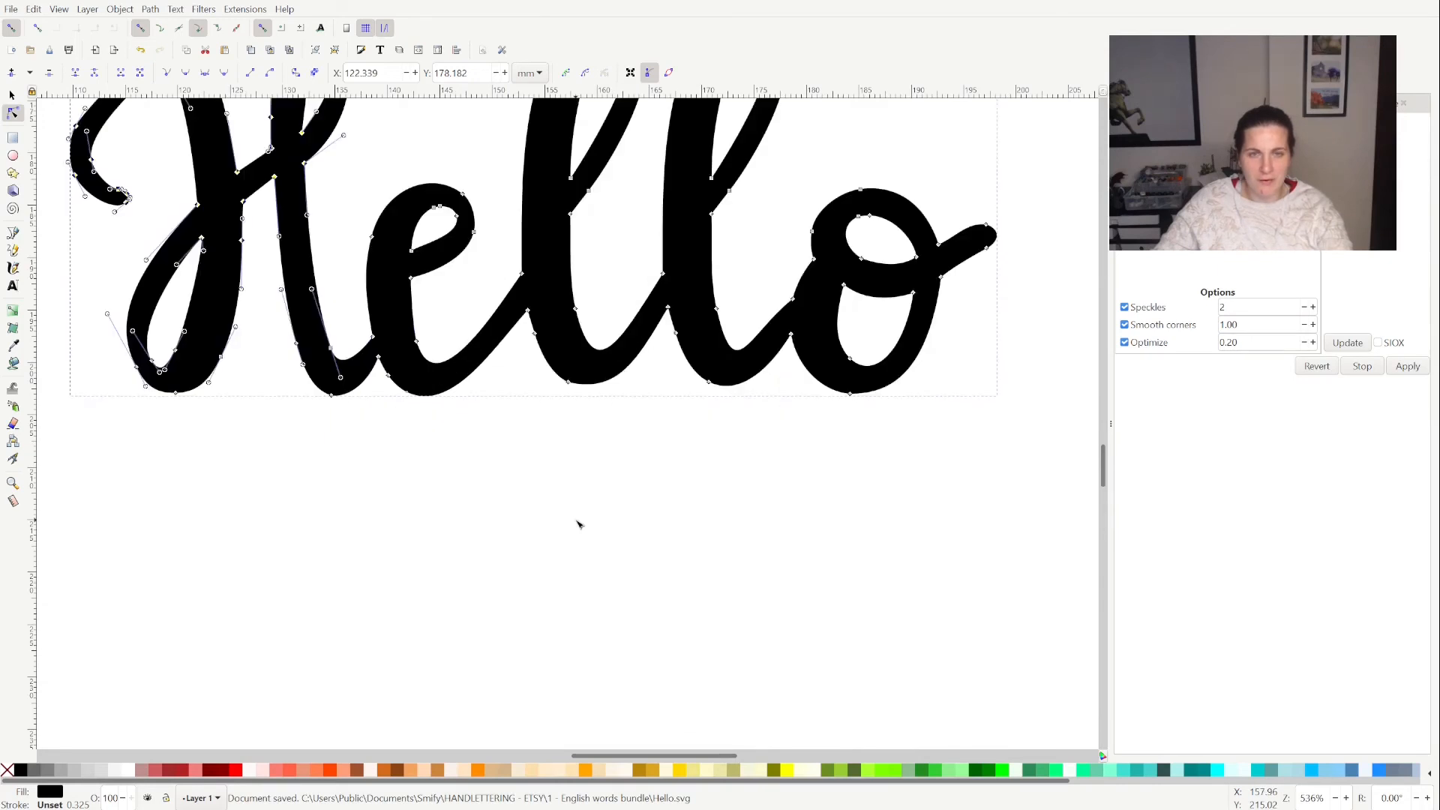
scroll(578, 523, "down", 2)
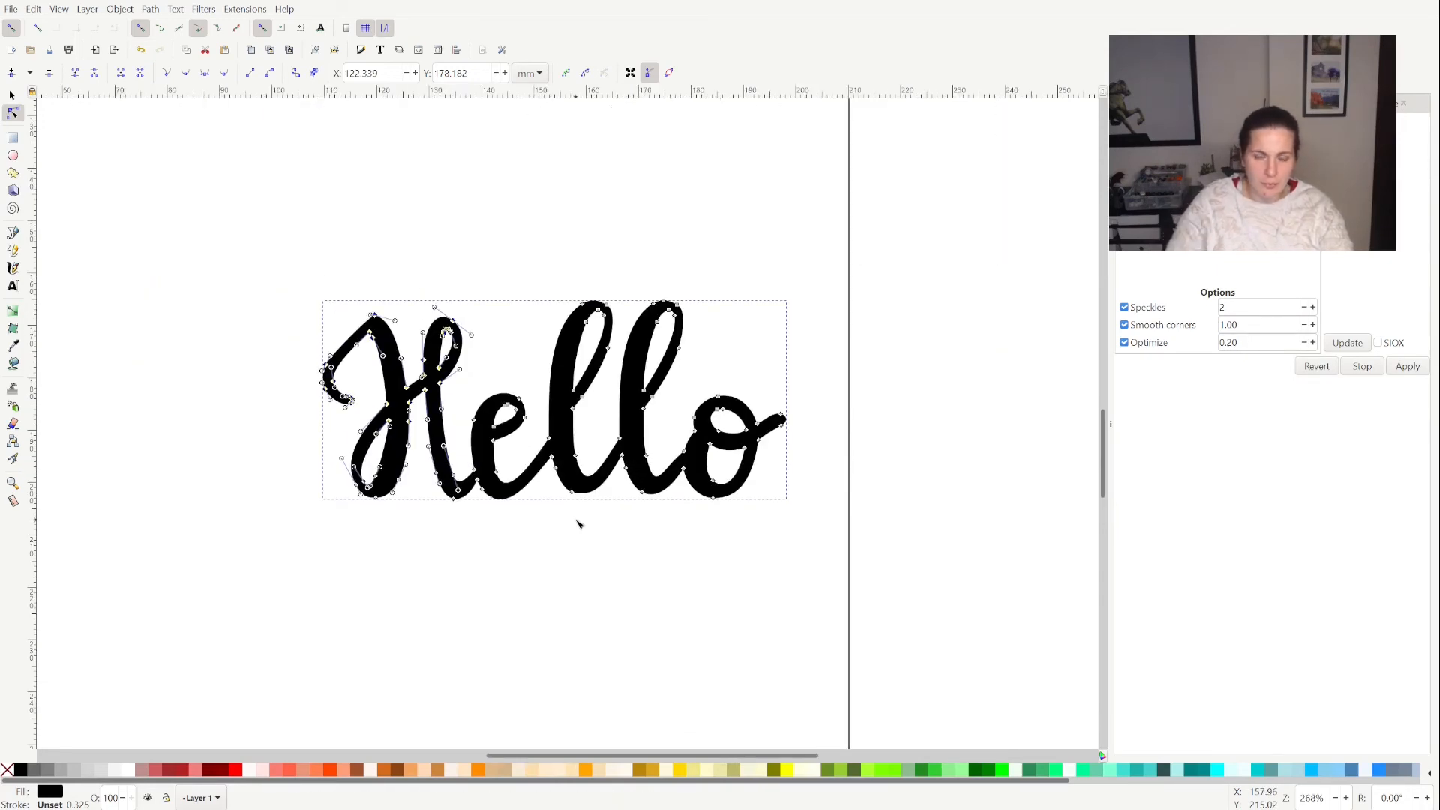
scroll(578, 524, "up", 2)
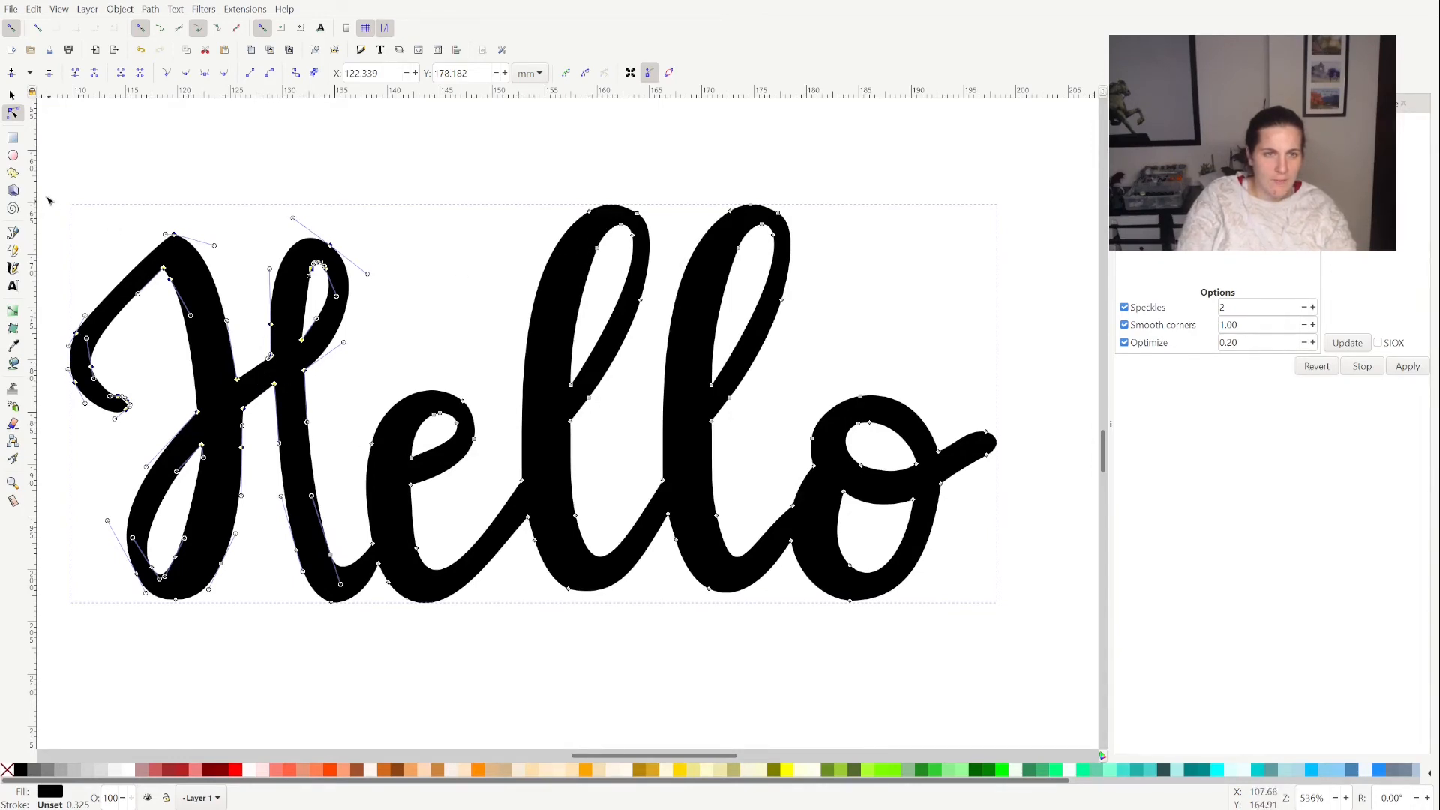
left_click_drag(43, 186, 364, 413)
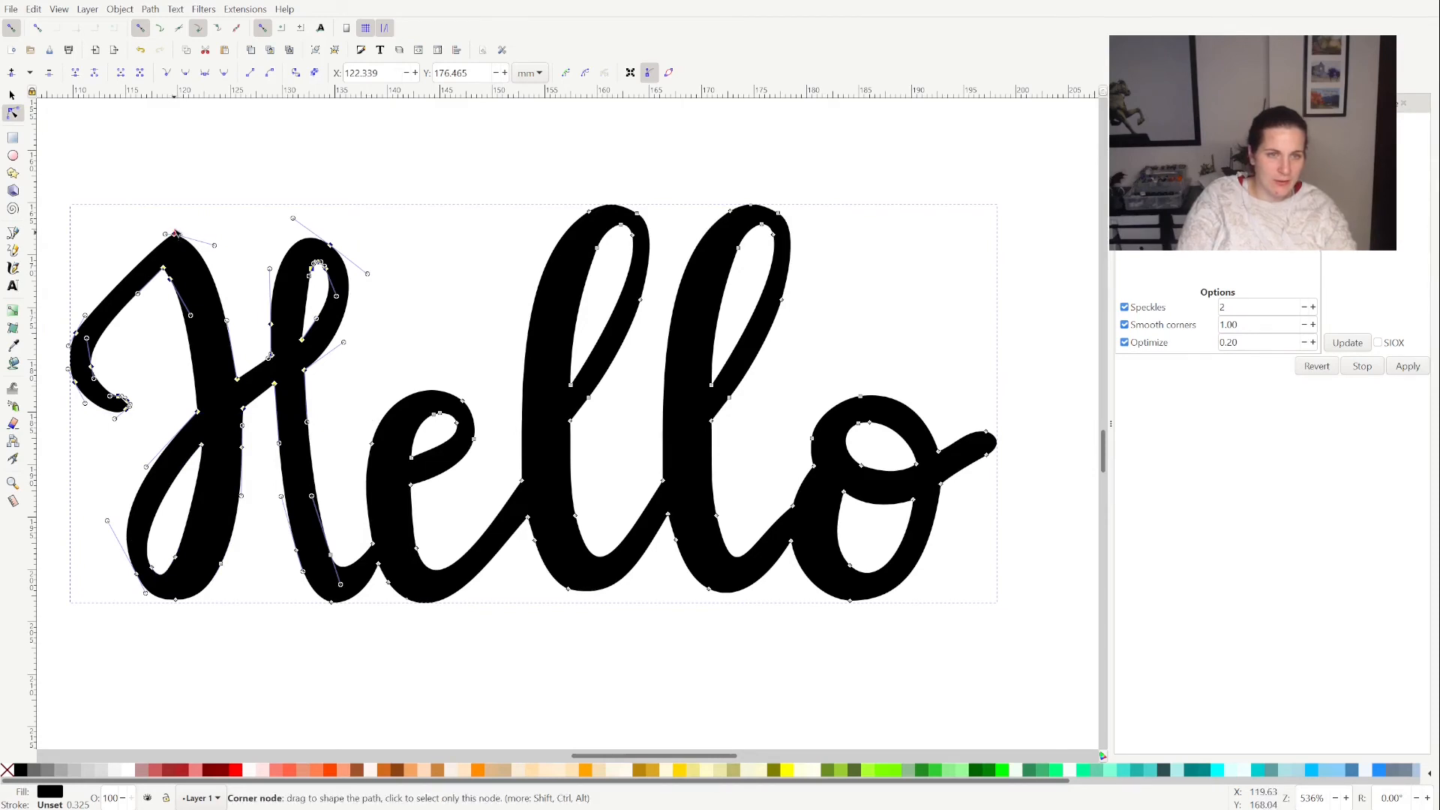
left_click_drag(175, 234, 179, 203)
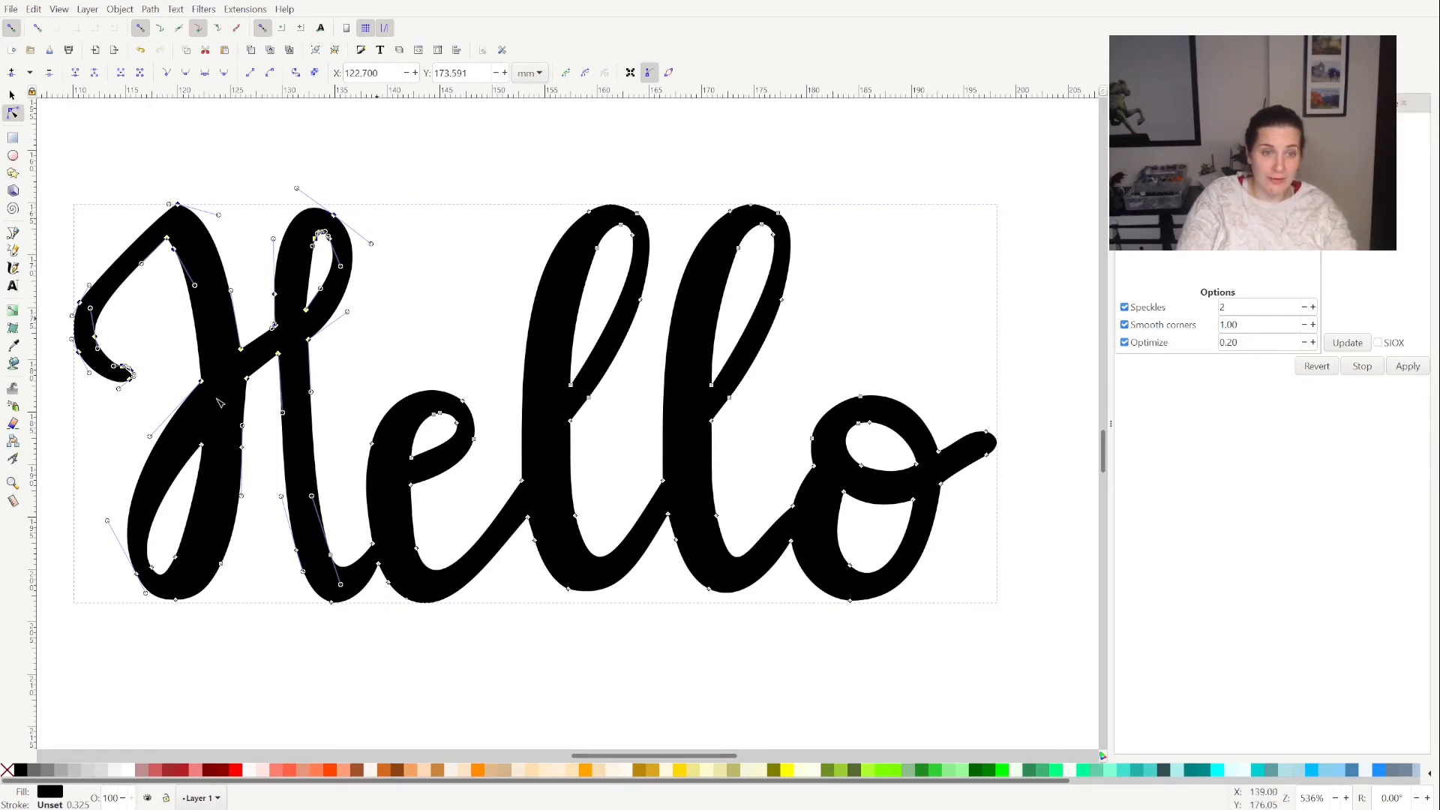
Move the top node of the "H"'s lower-left loop opening about 3.6 mm up and 0.5 mm right
left_click(201, 447)
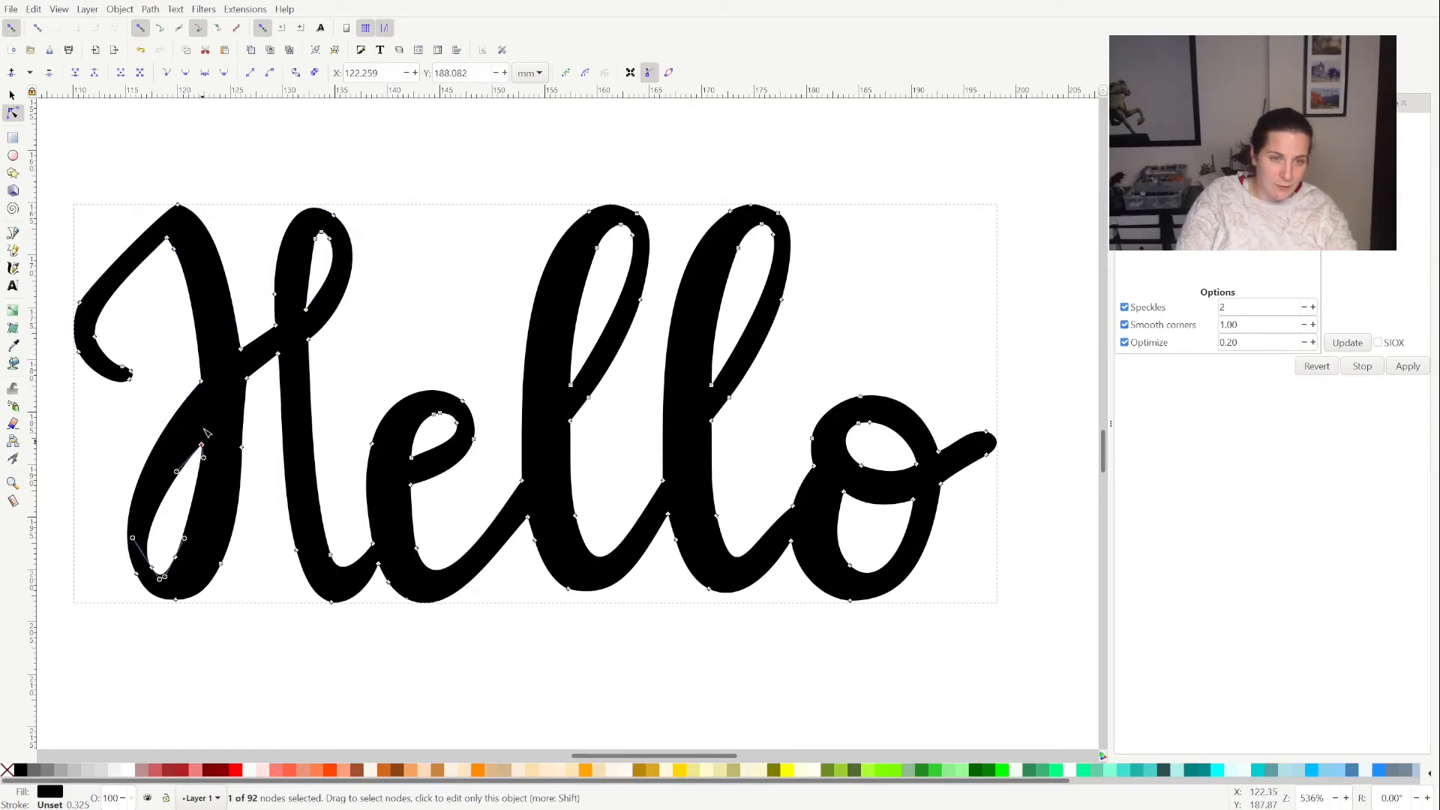
left_click_drag(204, 445, 214, 423)
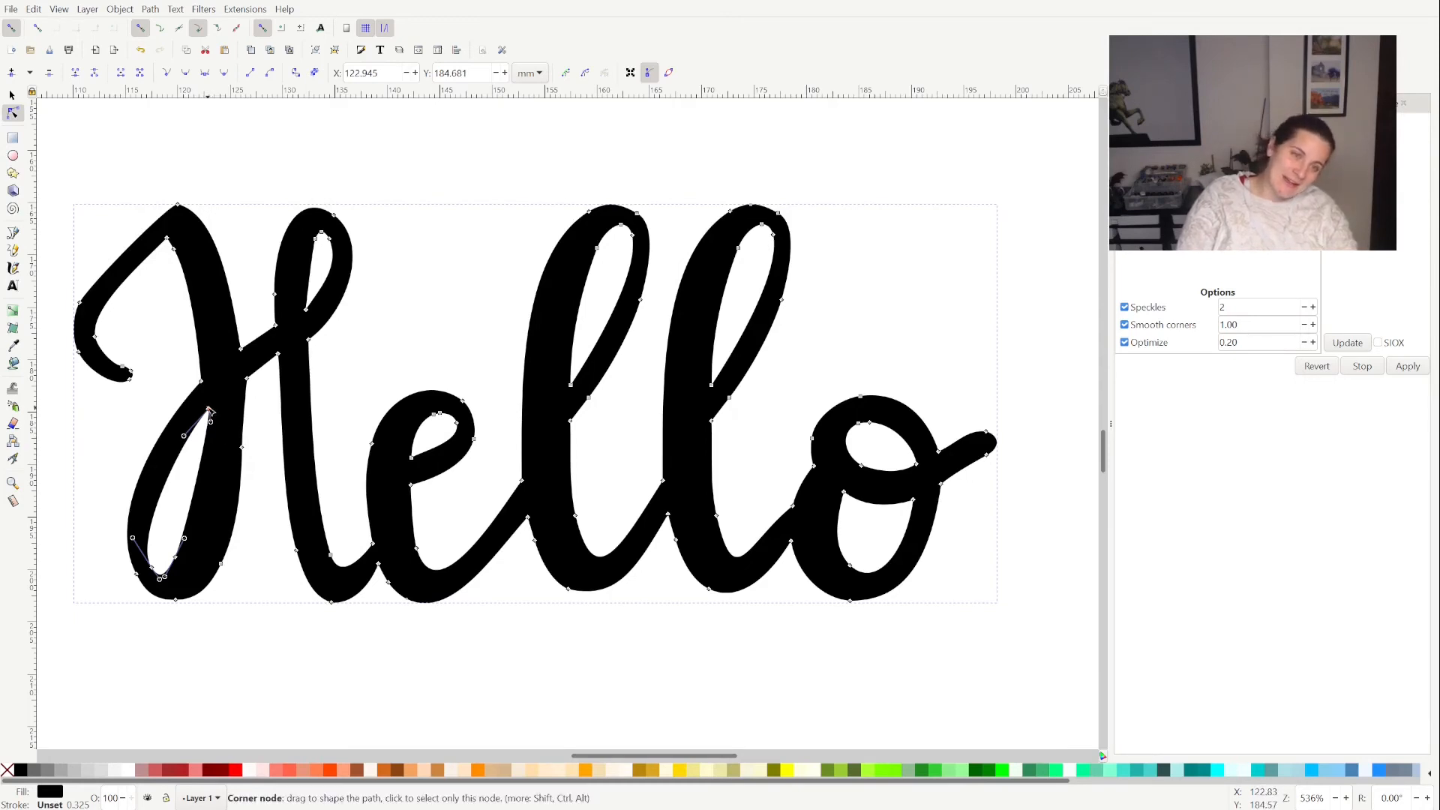
left_click_drag(209, 412, 204, 405)
Delete the two extra nodes on the right edge of the "H"'s left stem and adjust the remaining handles into one smooth curve
left_click(242, 454)
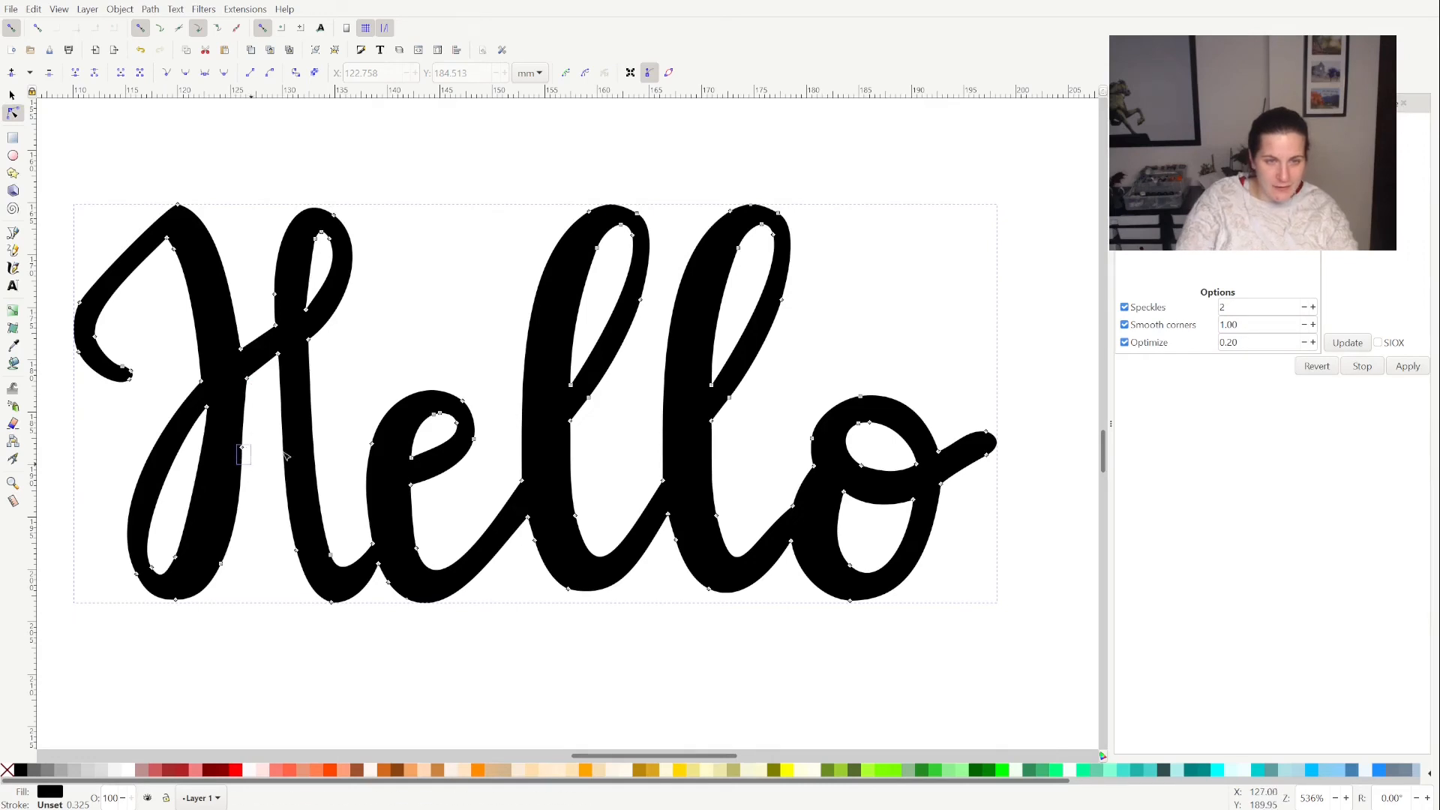
left_click(240, 448)
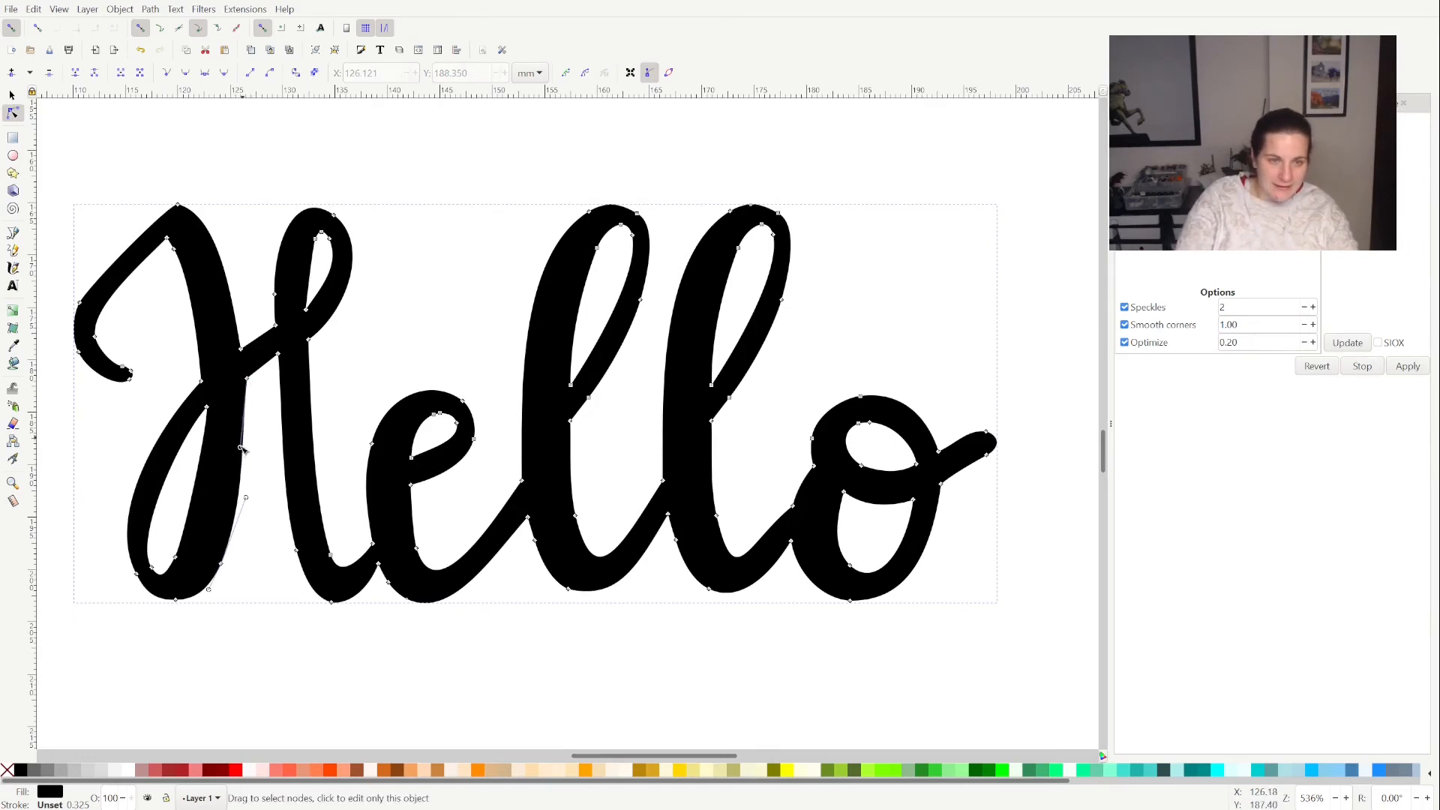
left_click_drag(241, 448, 246, 457)
left_click(236, 580)
left_click(234, 579)
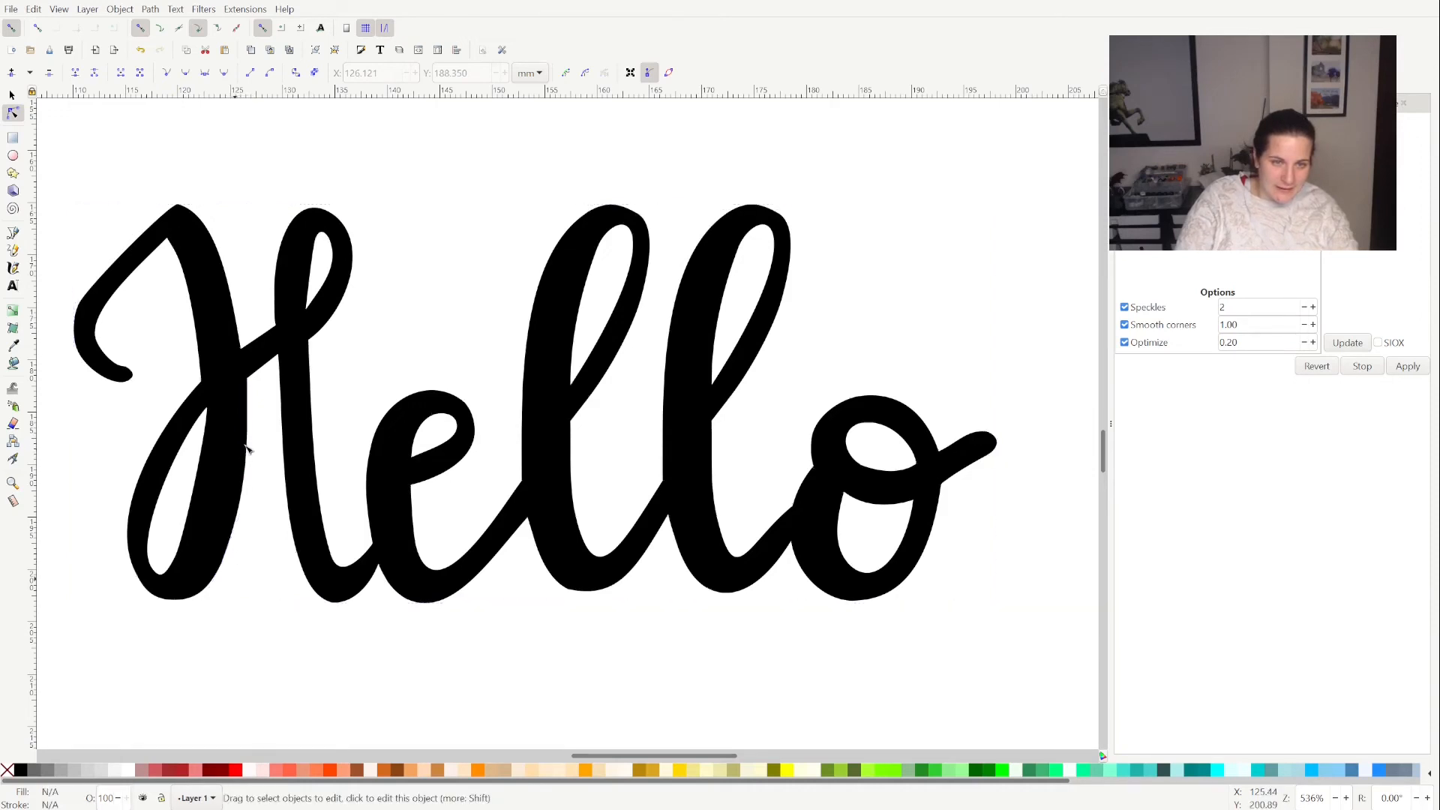
left_click(217, 559)
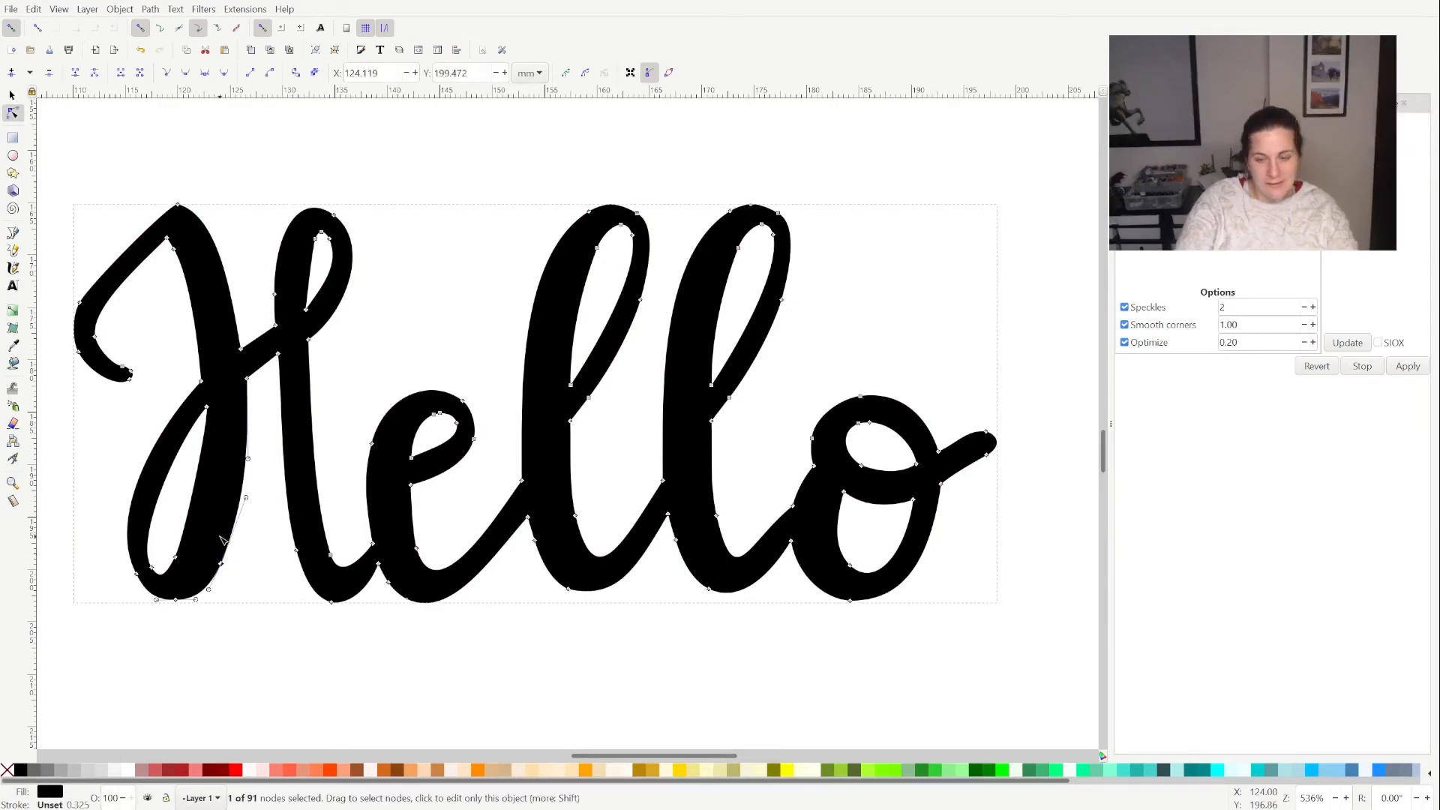
left_click(222, 540)
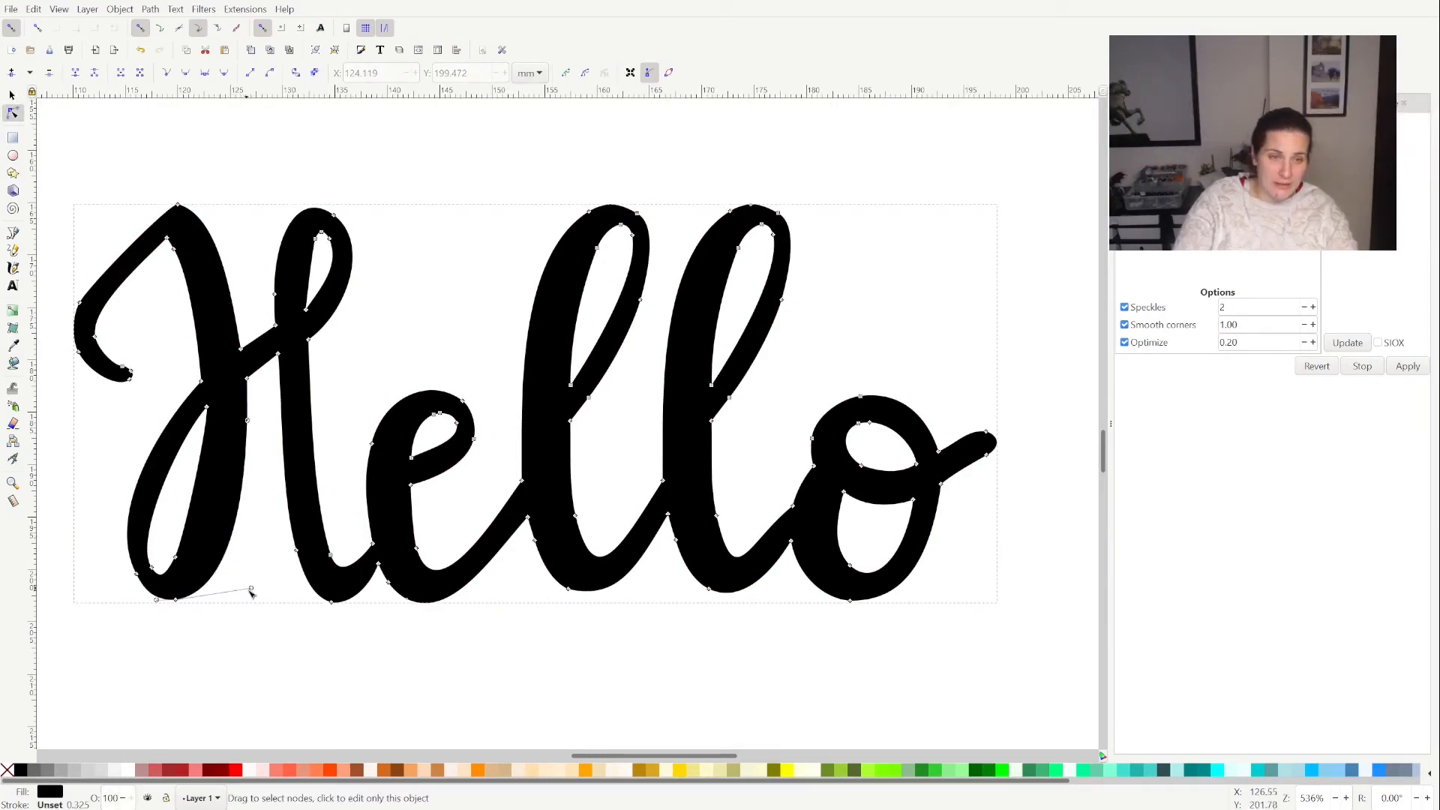
mouse_move(246, 596)
left_mouse_down()
mouse_move(234, 600)
mouse_move(250, 611)
left_mouse_up()
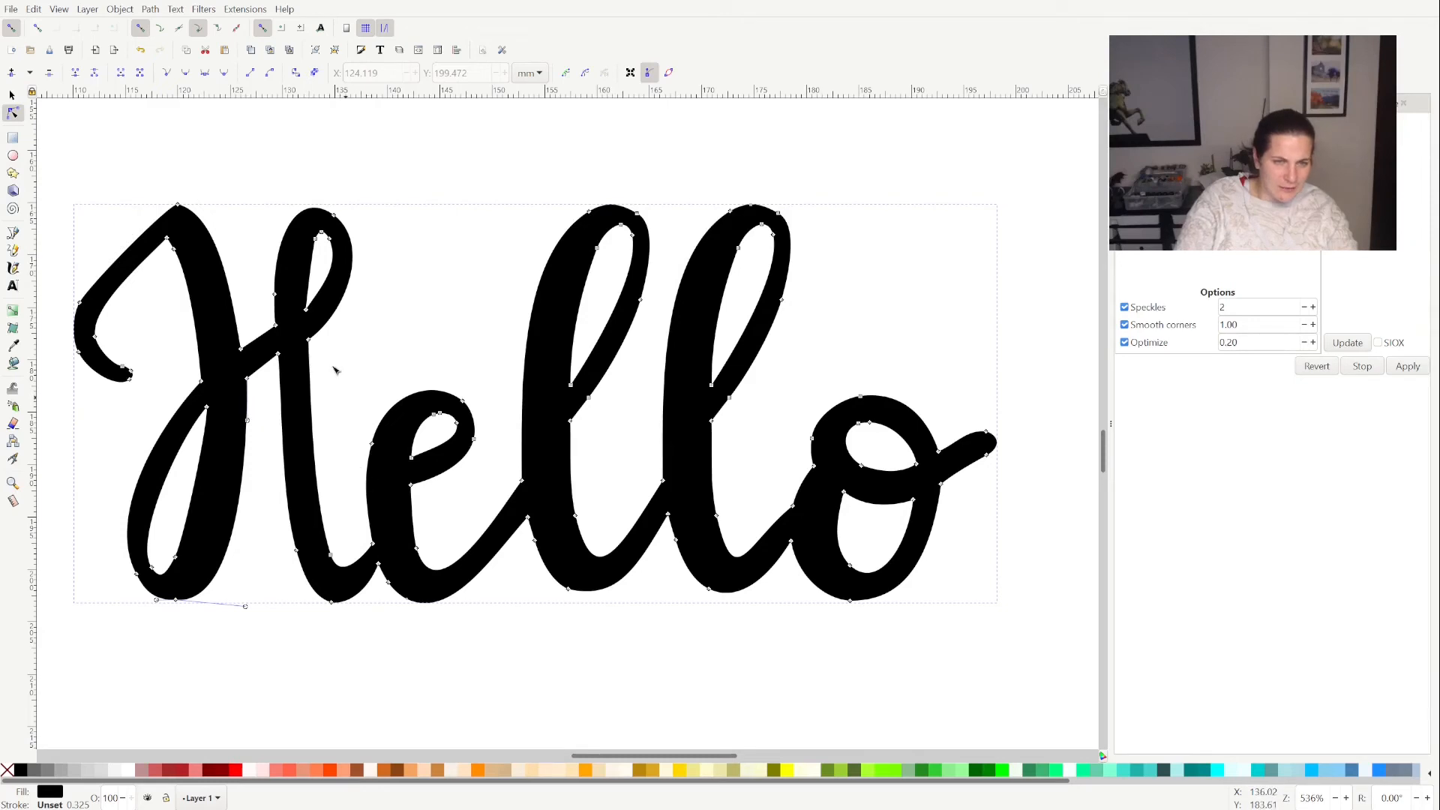
Nudge the top node of the "H"'s lower-left loop opening about 0.1 mm left to even out the stroke
left_click(209, 409)
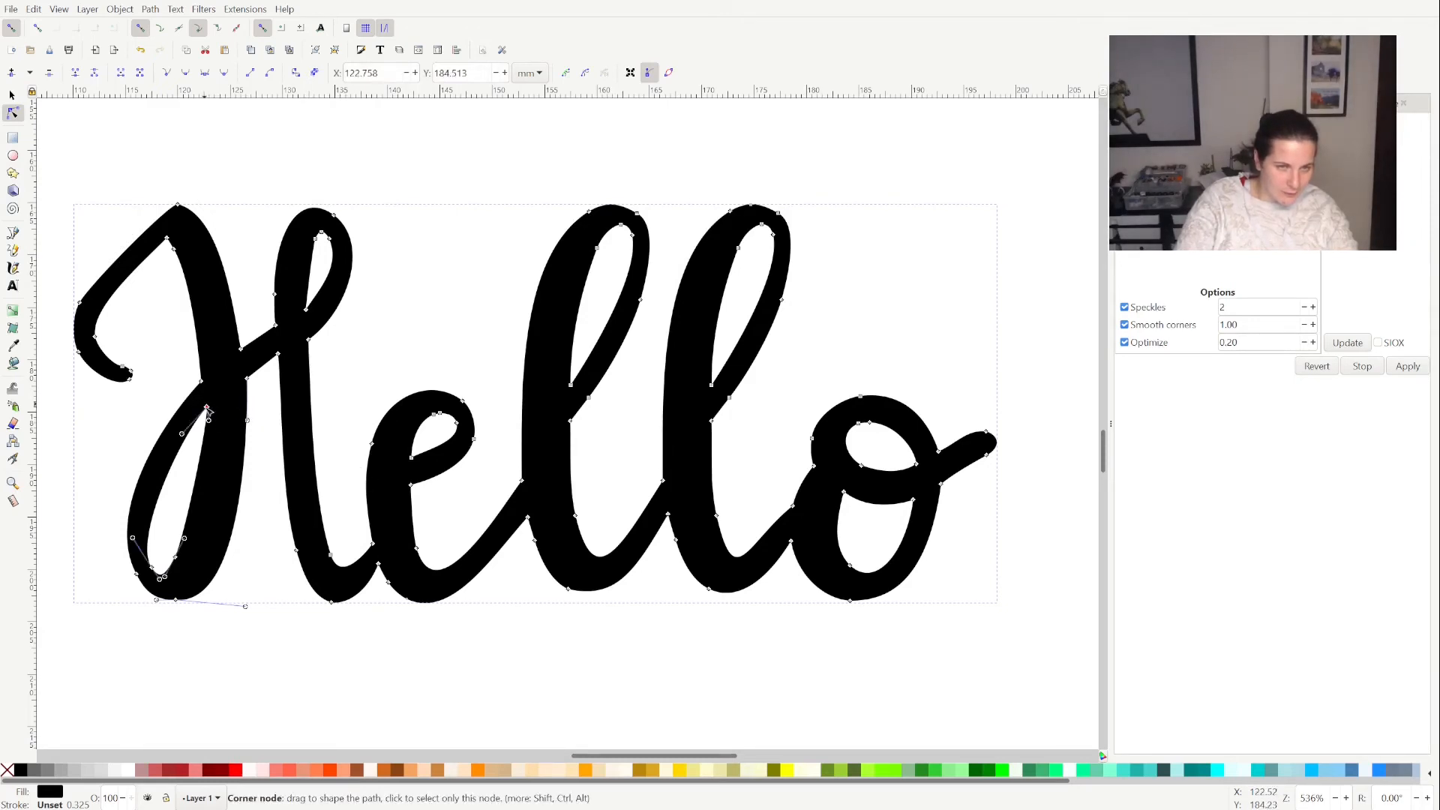
left_click_drag(206, 410, 203, 412)
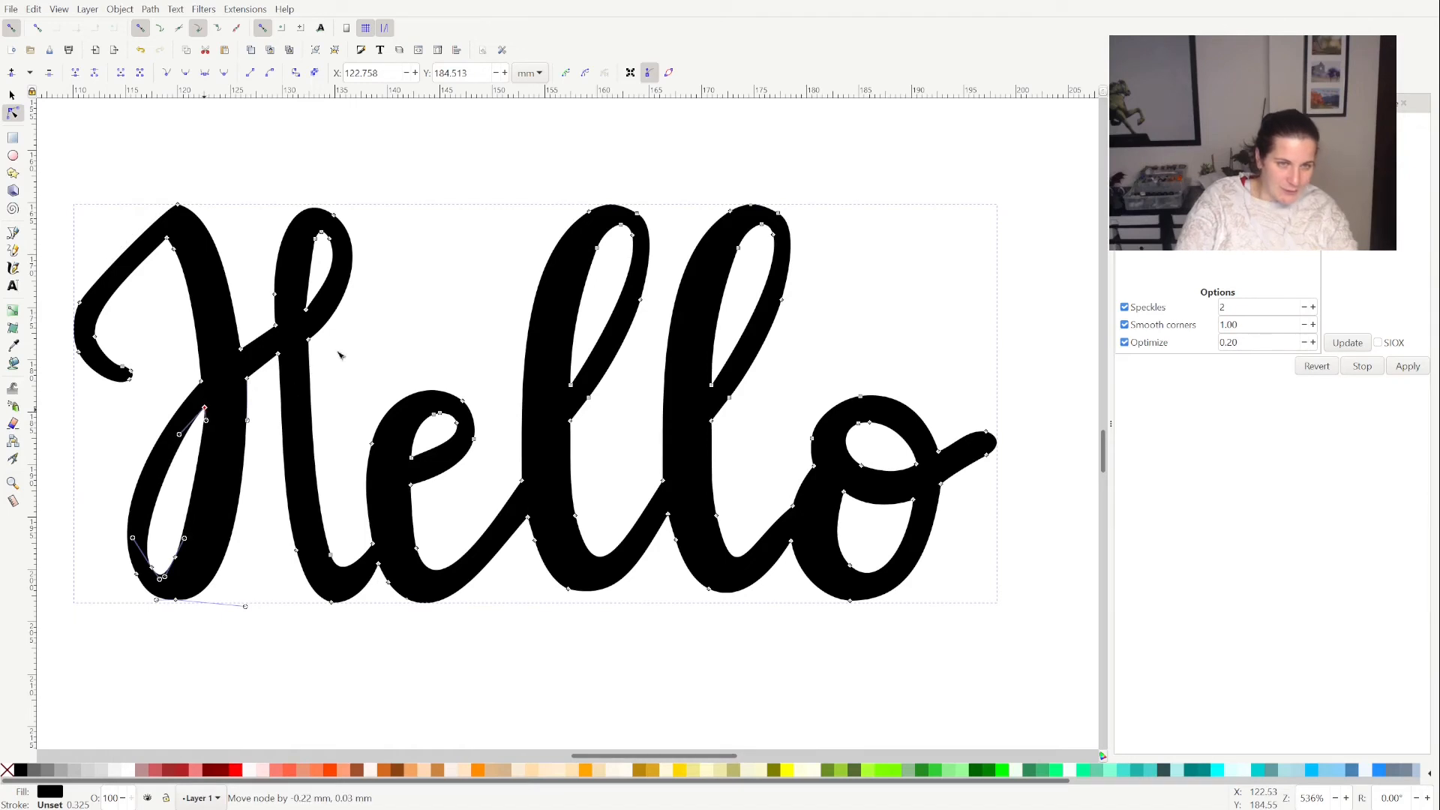
left_click(412, 312)
left_click(409, 312)
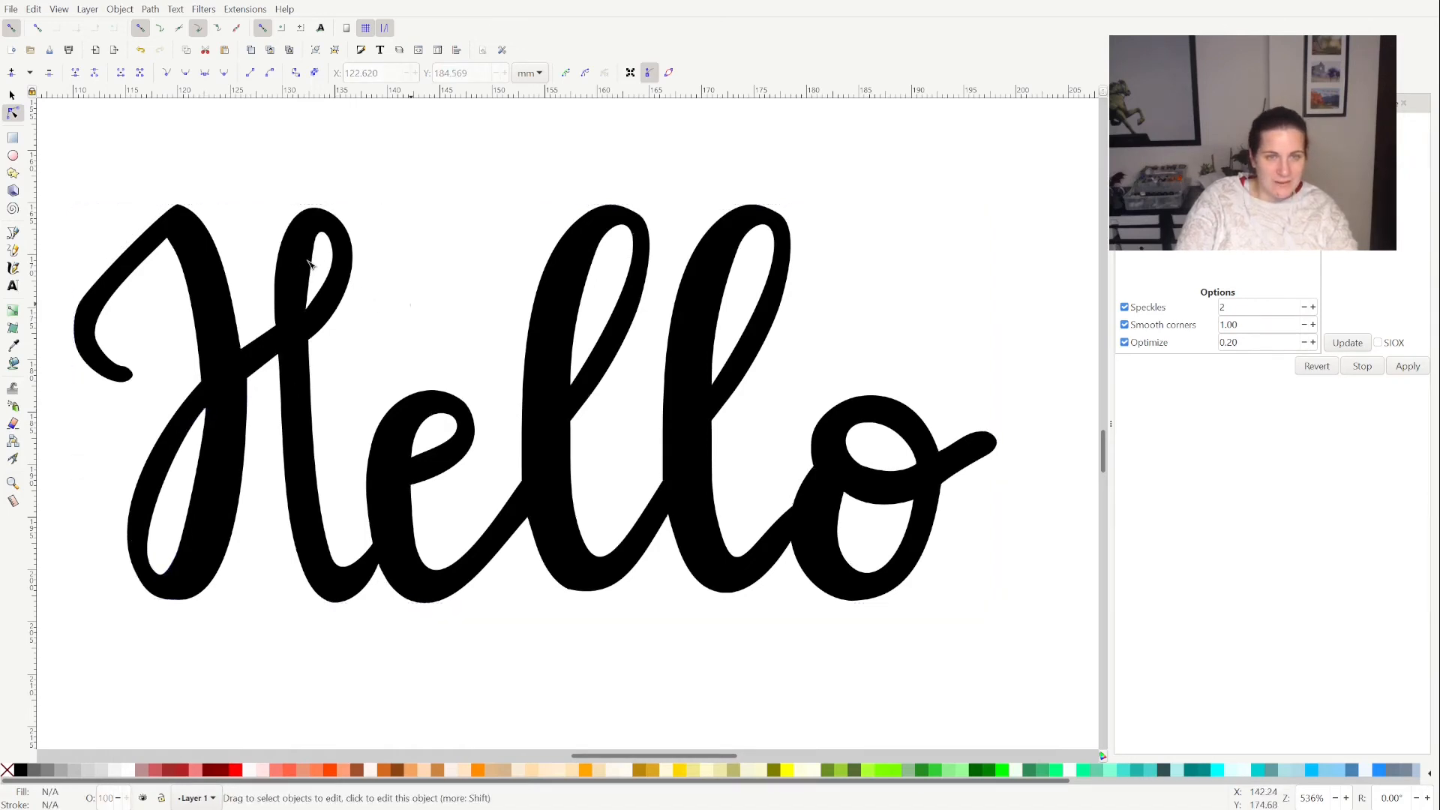
Lengthen the lower handle of the upper-left node in the "H"'s upper-right loop opening to smooth its curve
left_click(307, 264)
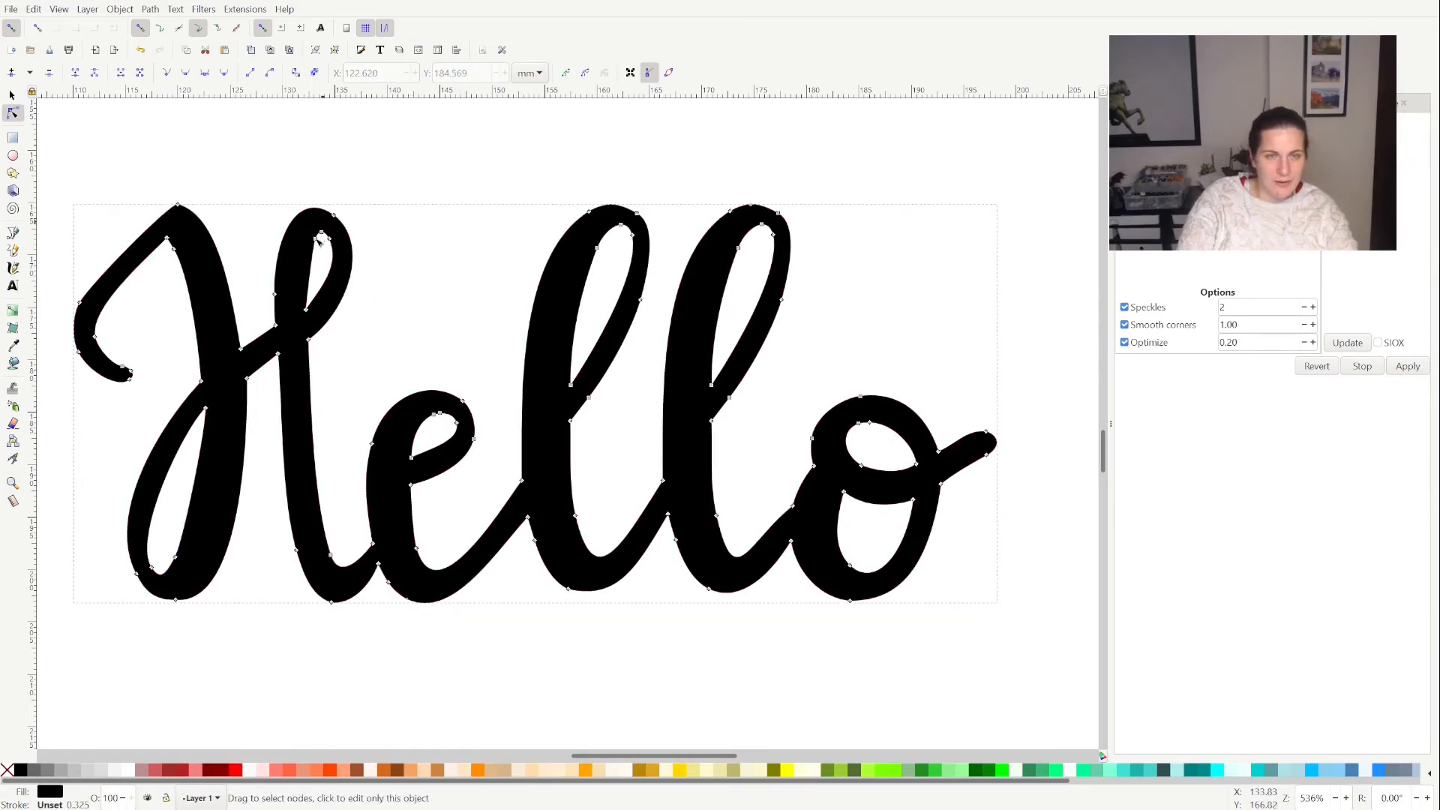
left_click(318, 236)
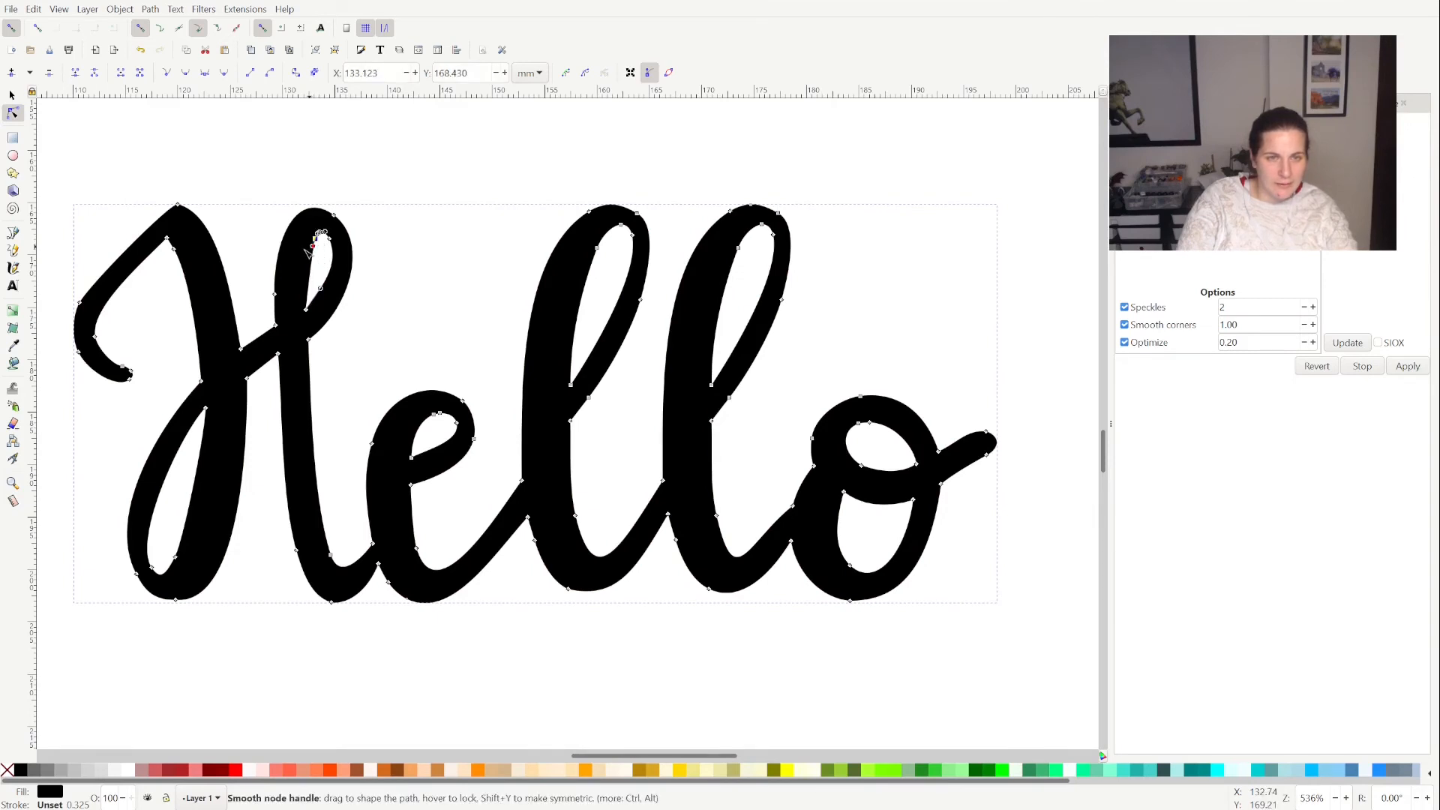
left_click_drag(308, 250, 306, 264)
left_click(412, 271)
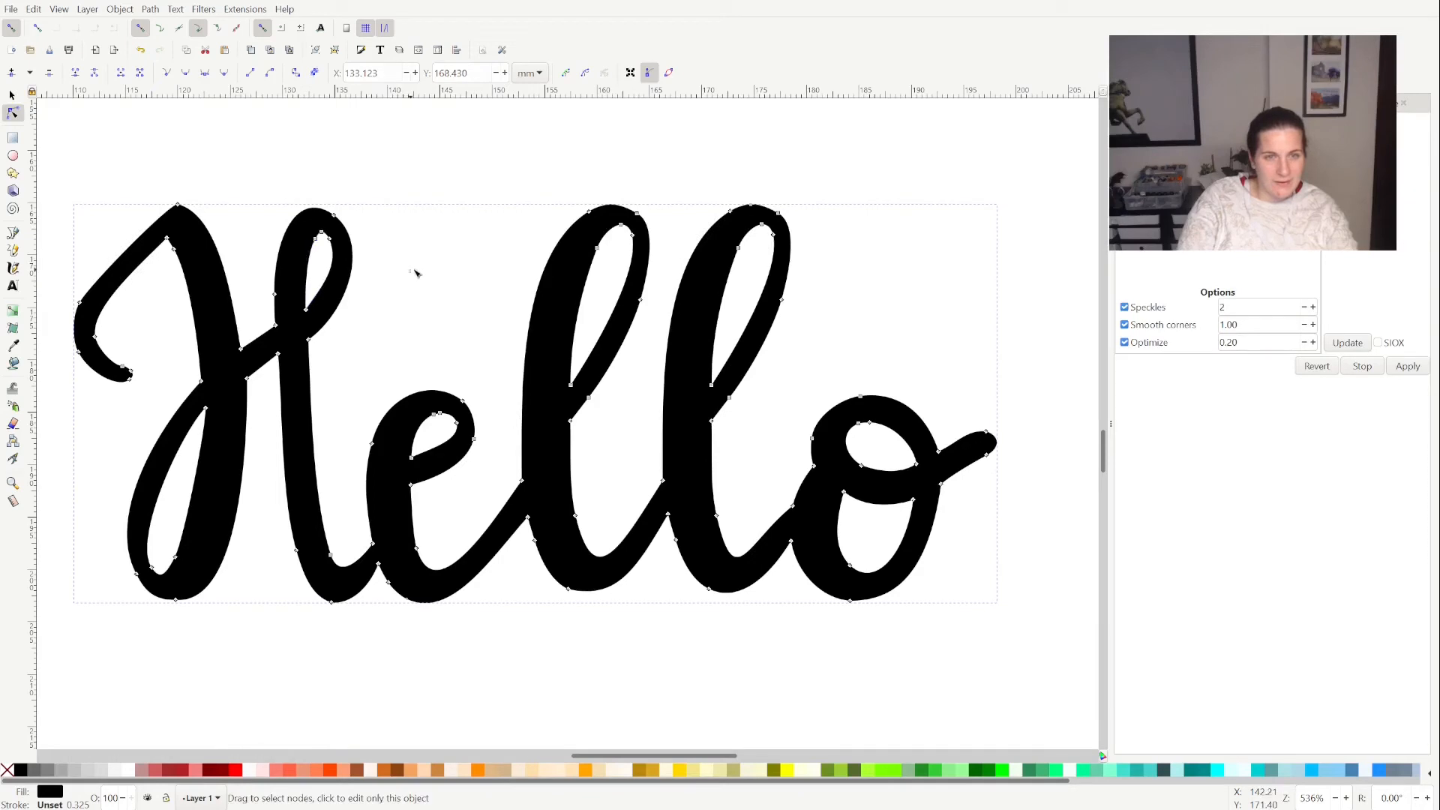
Save the drawing and move the bottom node of the first "l" about 1.4 mm right and 0.3 mm down
left_click(417, 274)
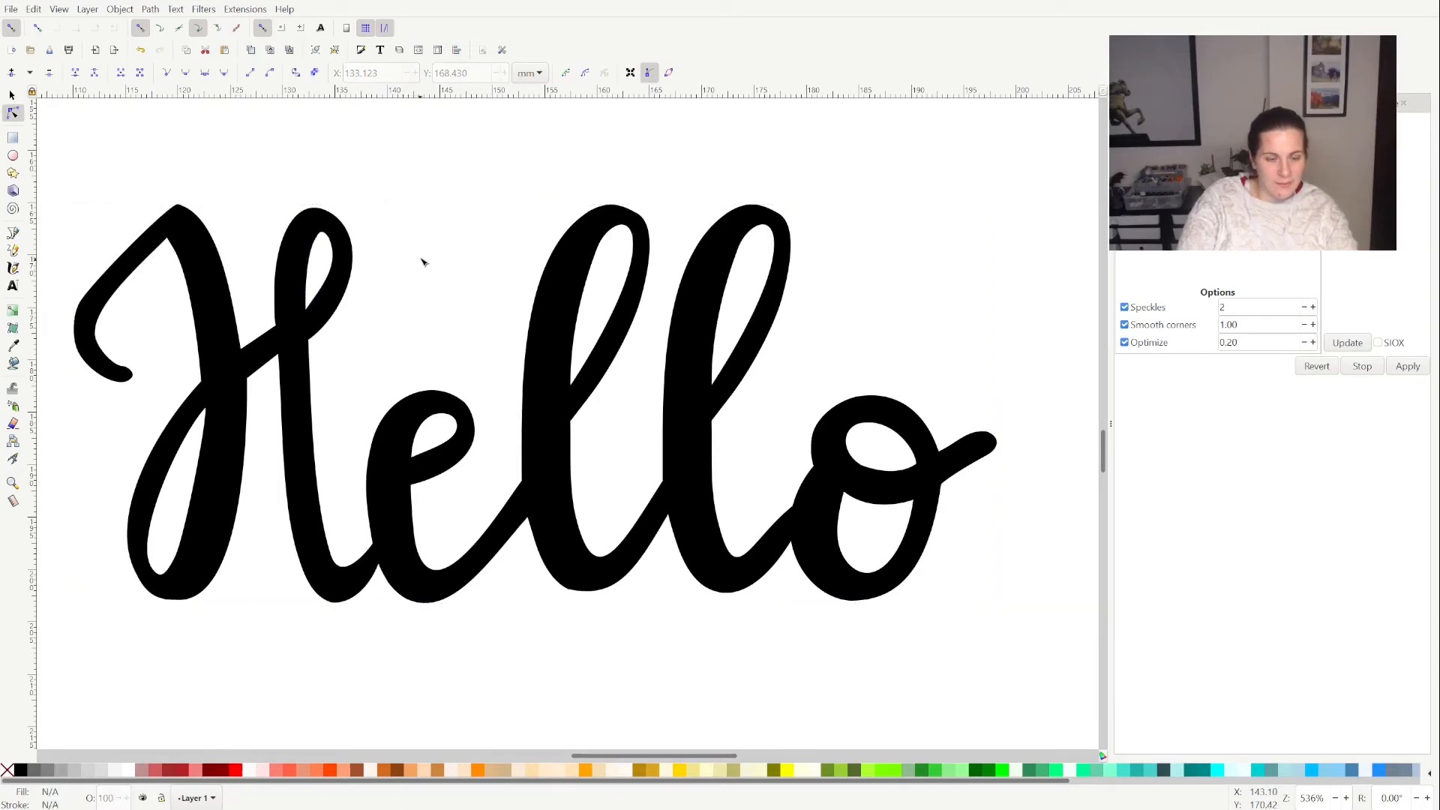
key("ctrl+s")
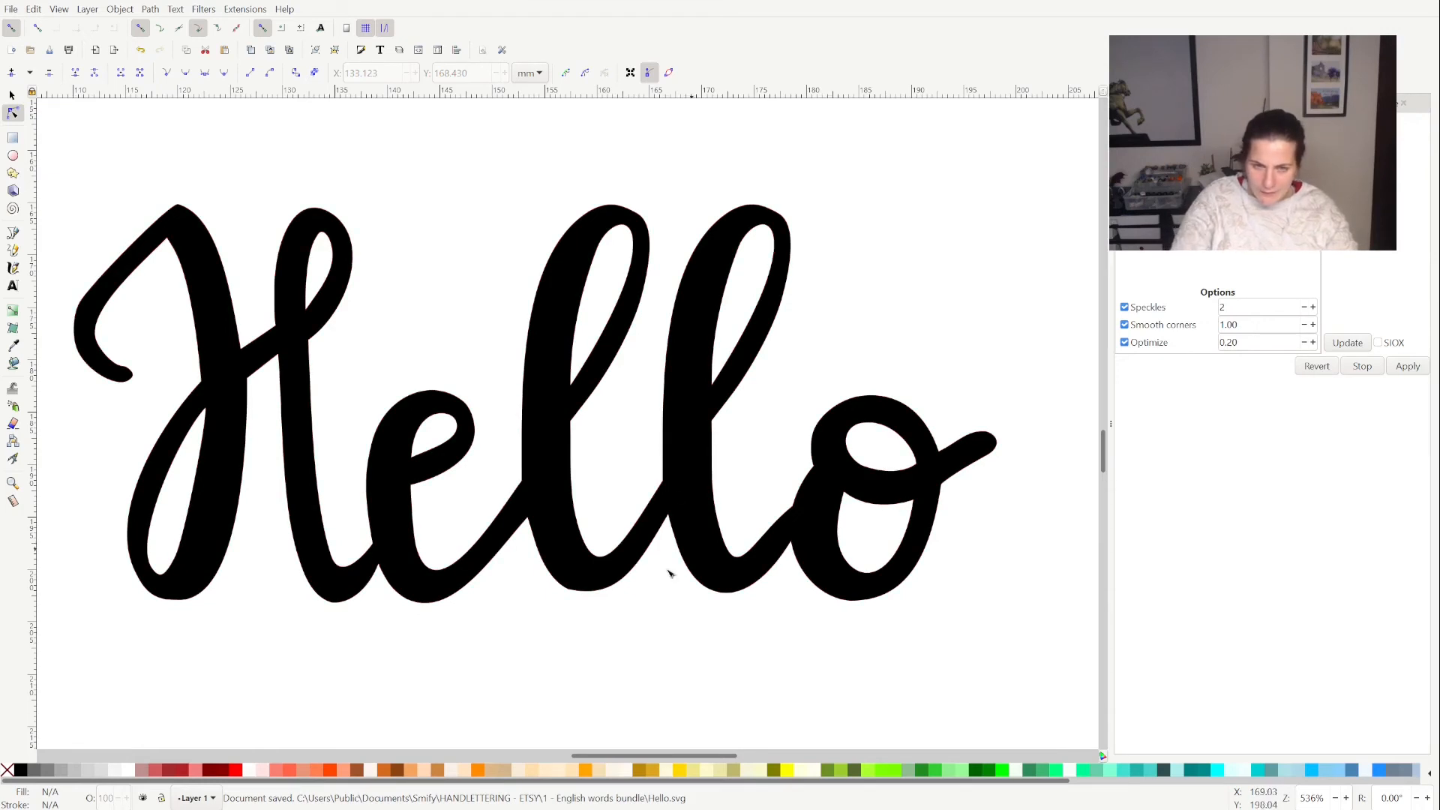
left_click(569, 587)
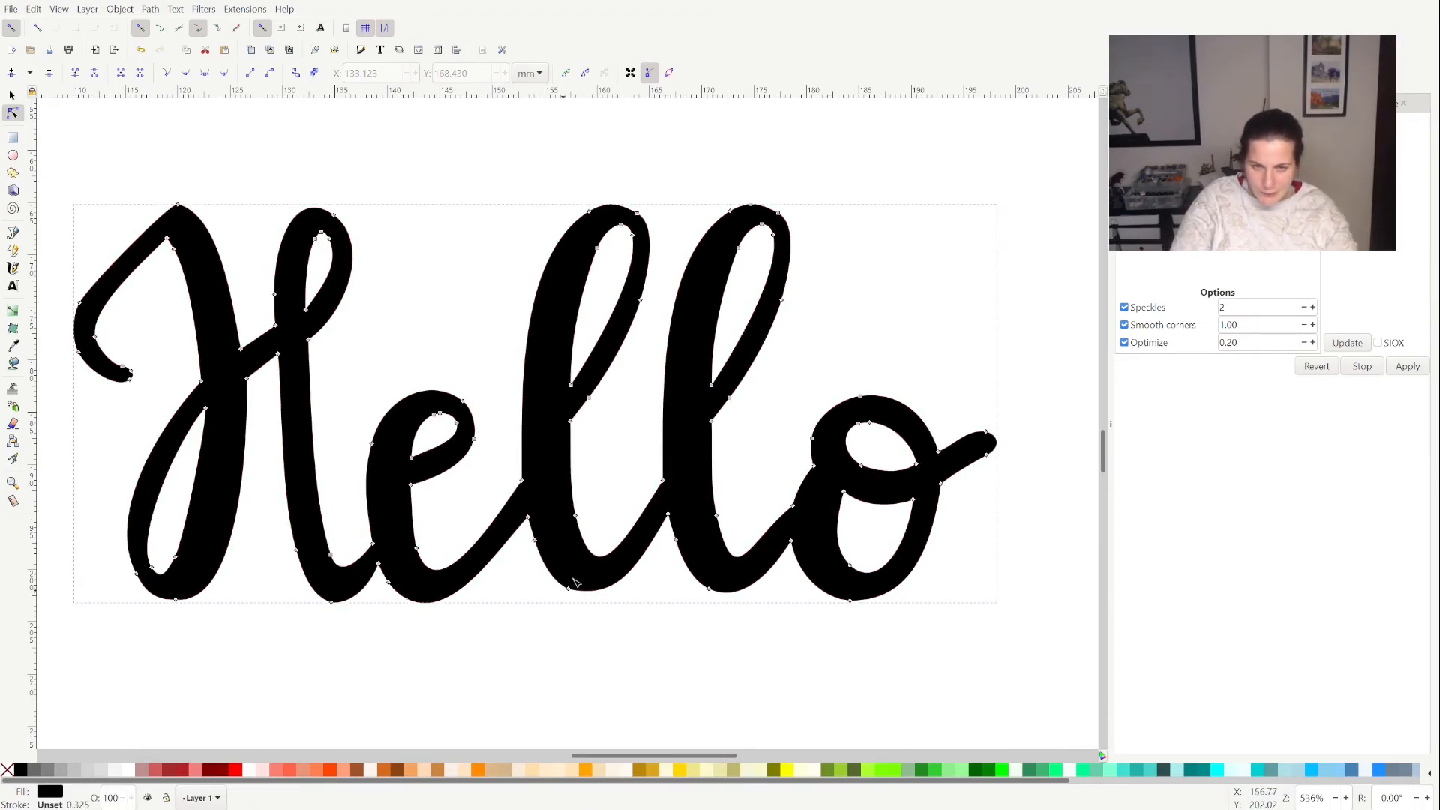
left_click_drag(555, 571, 581, 611)
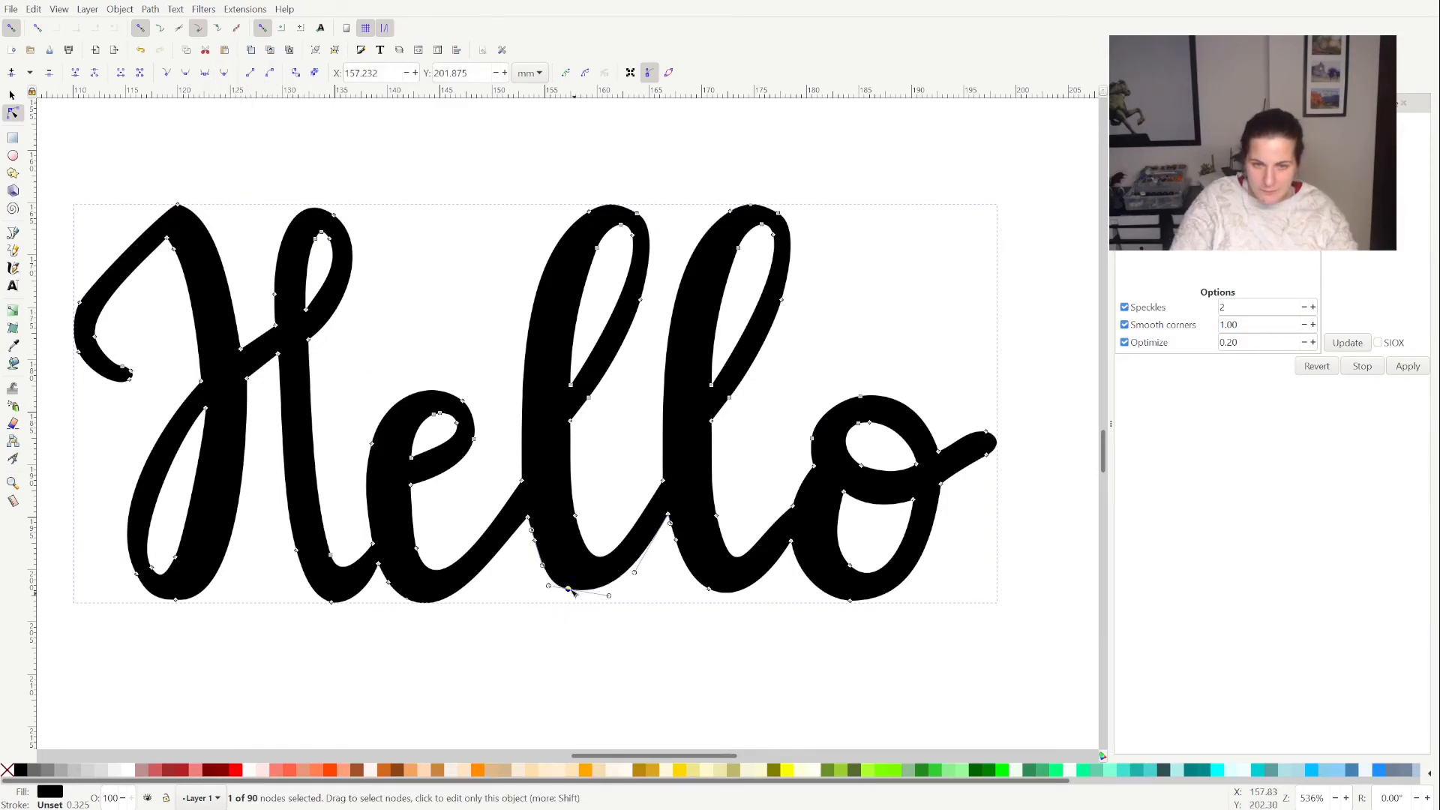
left_click_drag(571, 593, 610, 592)
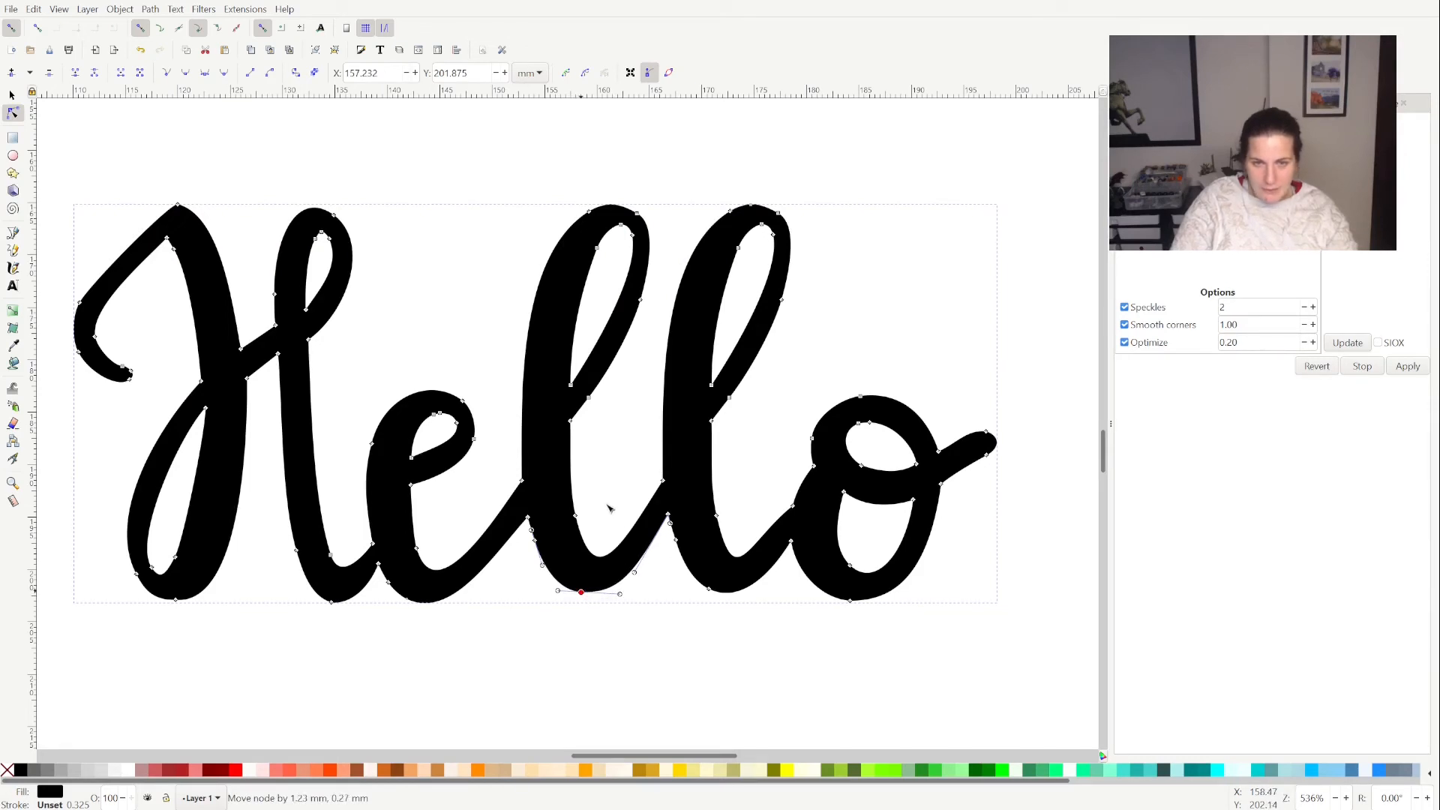
left_click(609, 653)
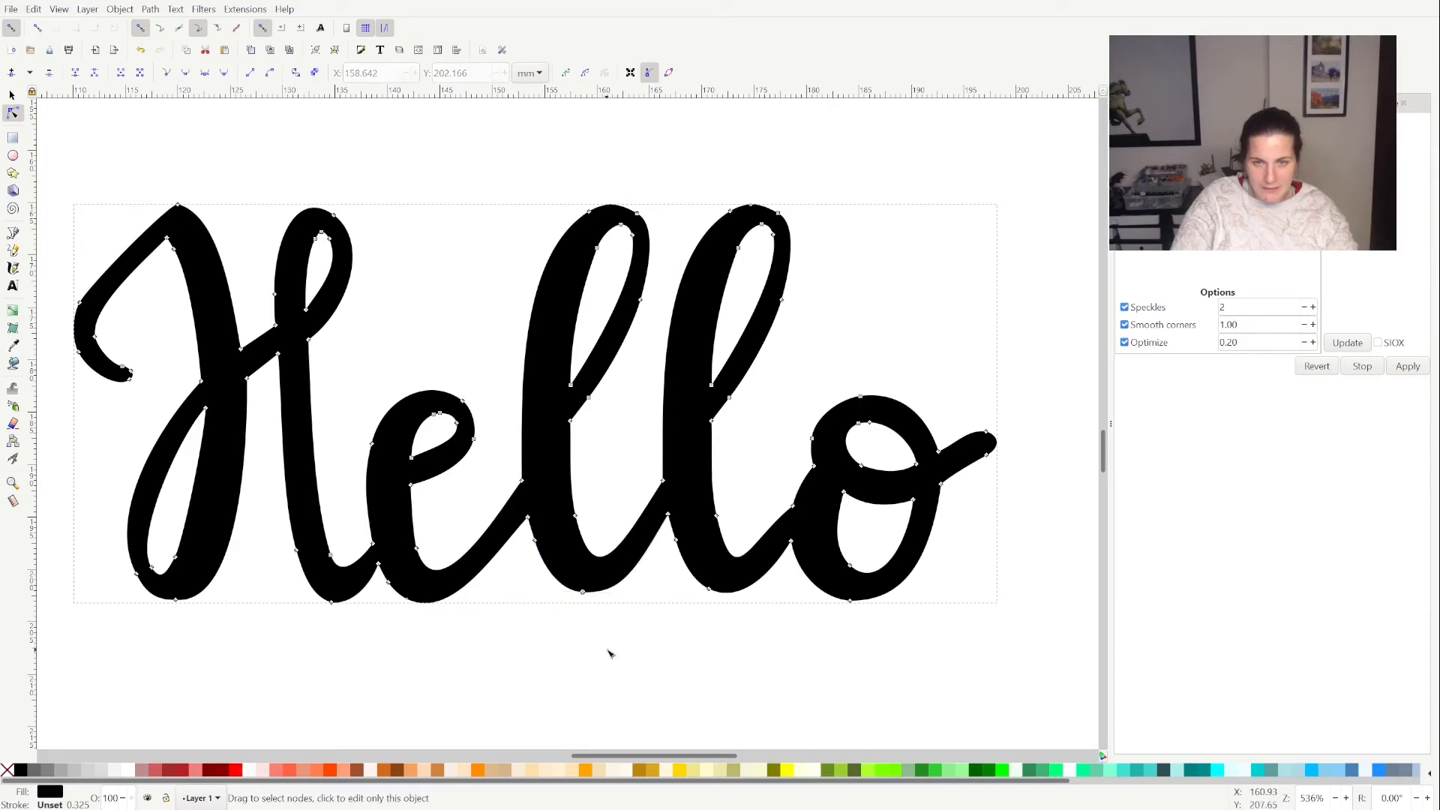
key("Escape")
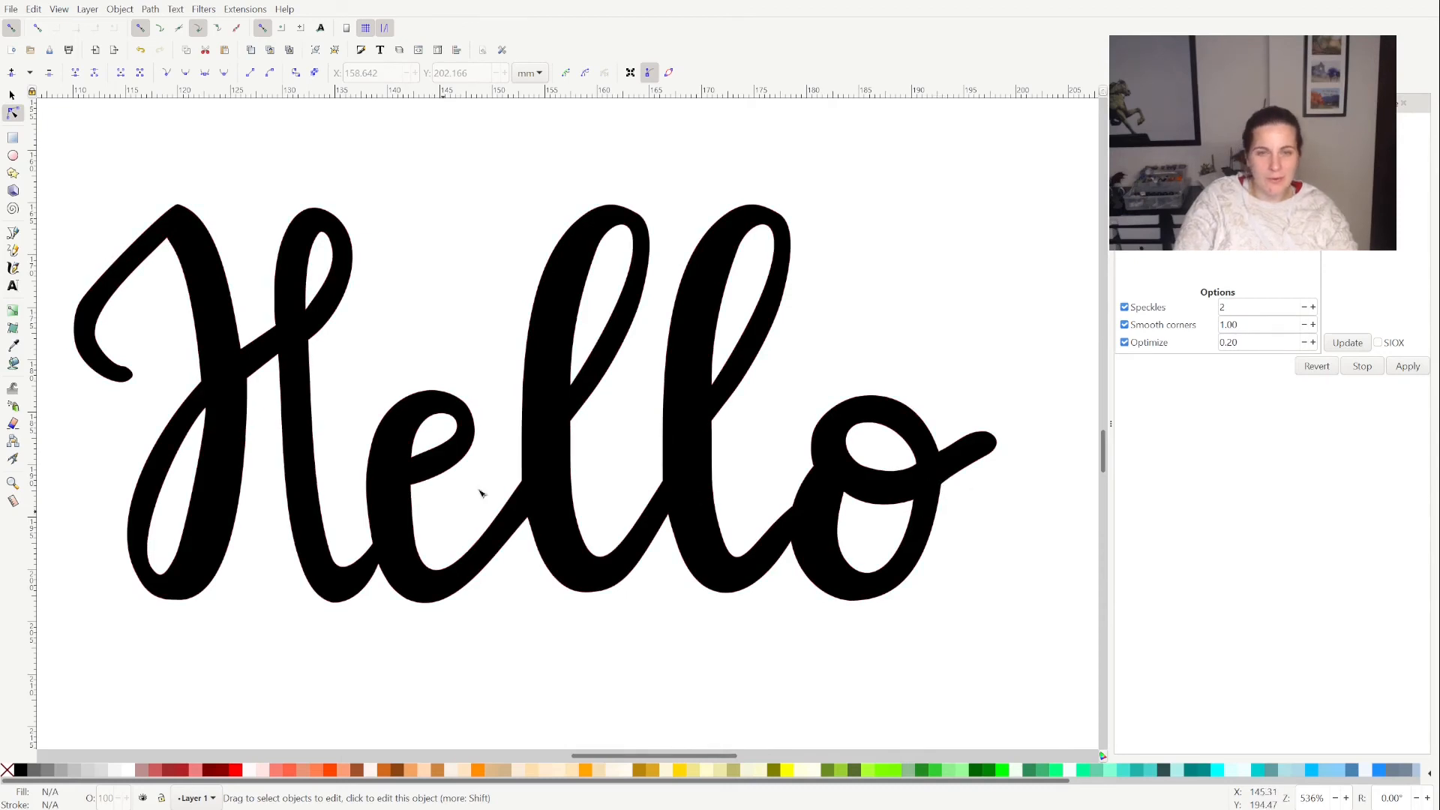
Lower the node where the "e" meets the first "l" about 0.5 mm, shorten the handle of the "e"'s lower inner curve, and save
left_click(524, 493)
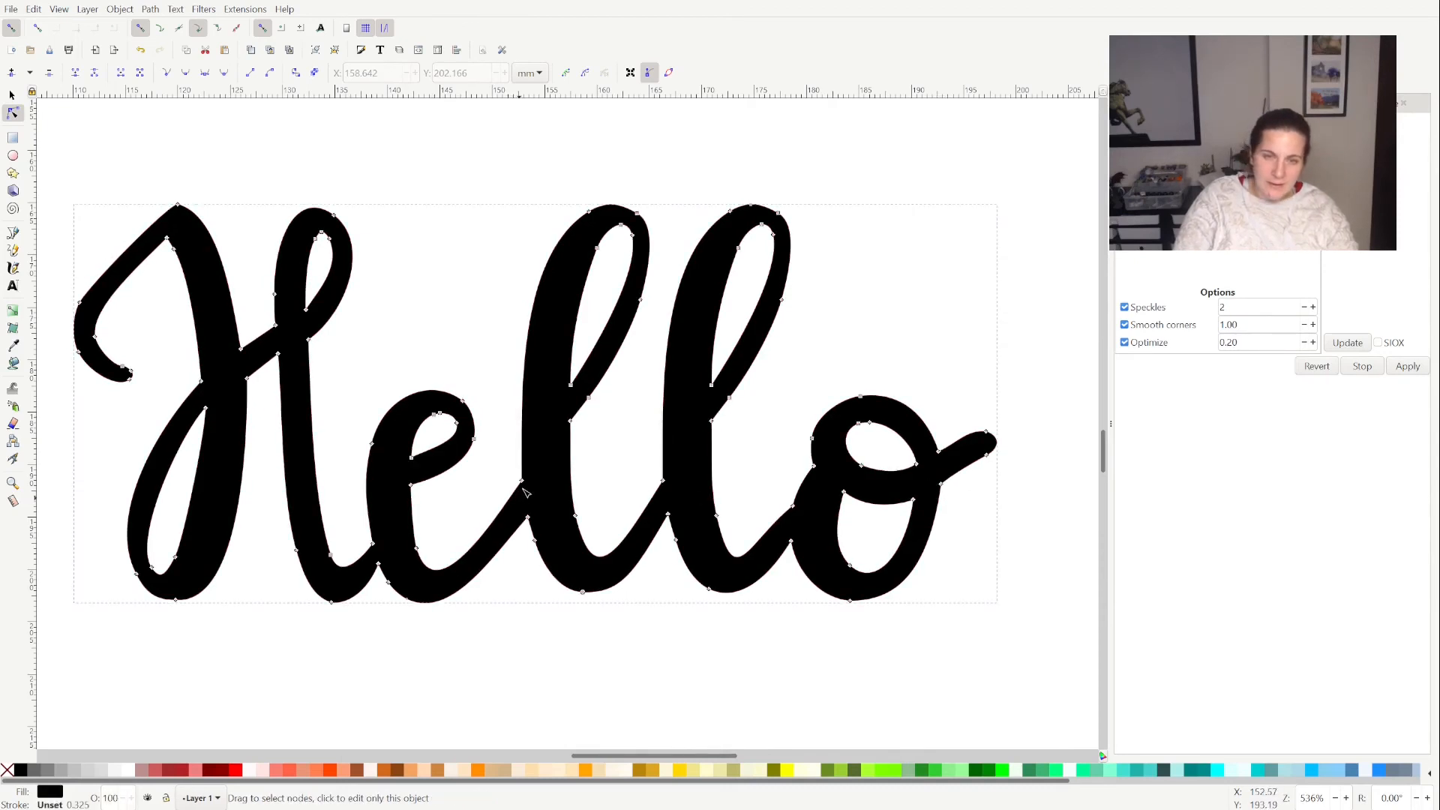
left_click(523, 483)
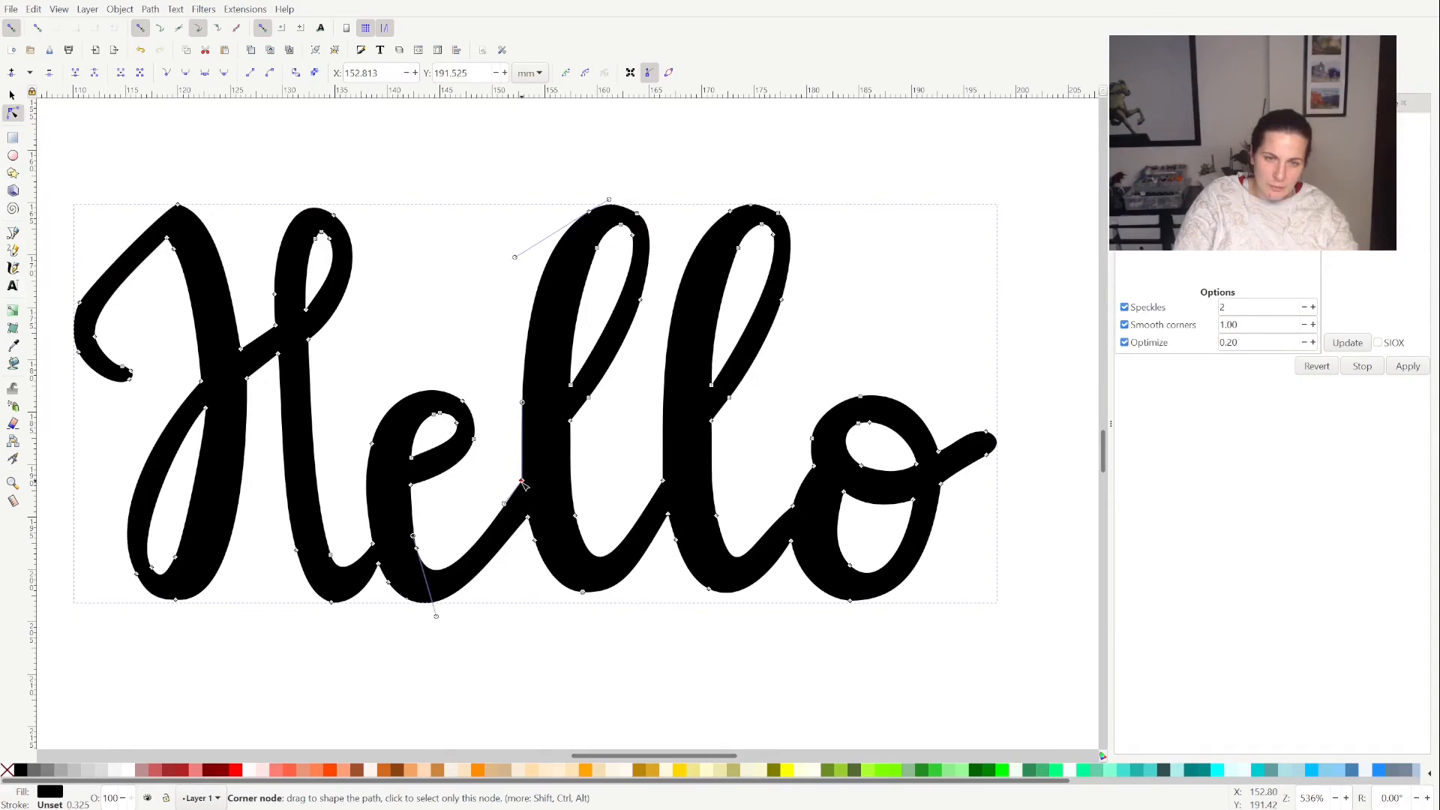
left_click_drag(522, 484, 505, 505)
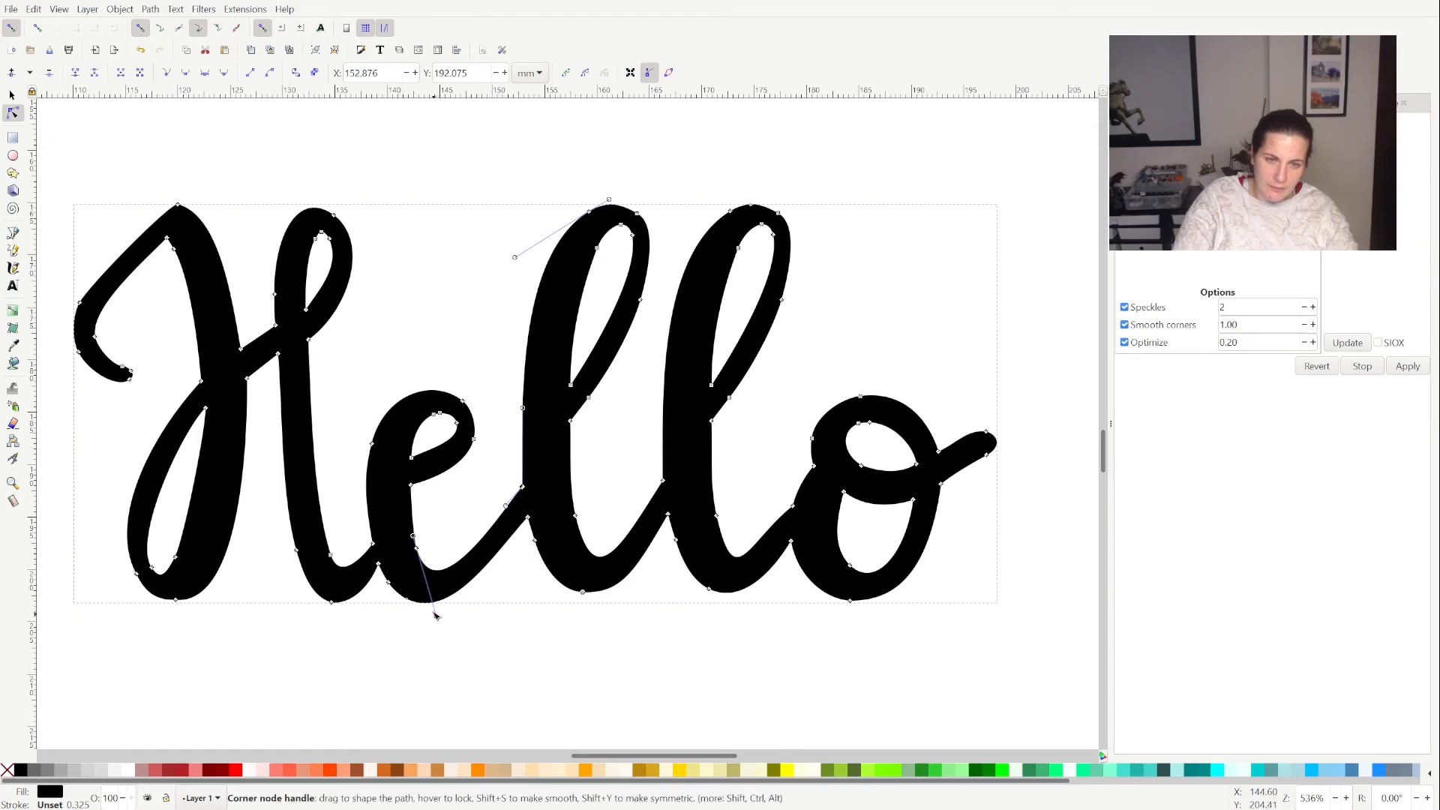
left_click_drag(437, 617, 433, 604)
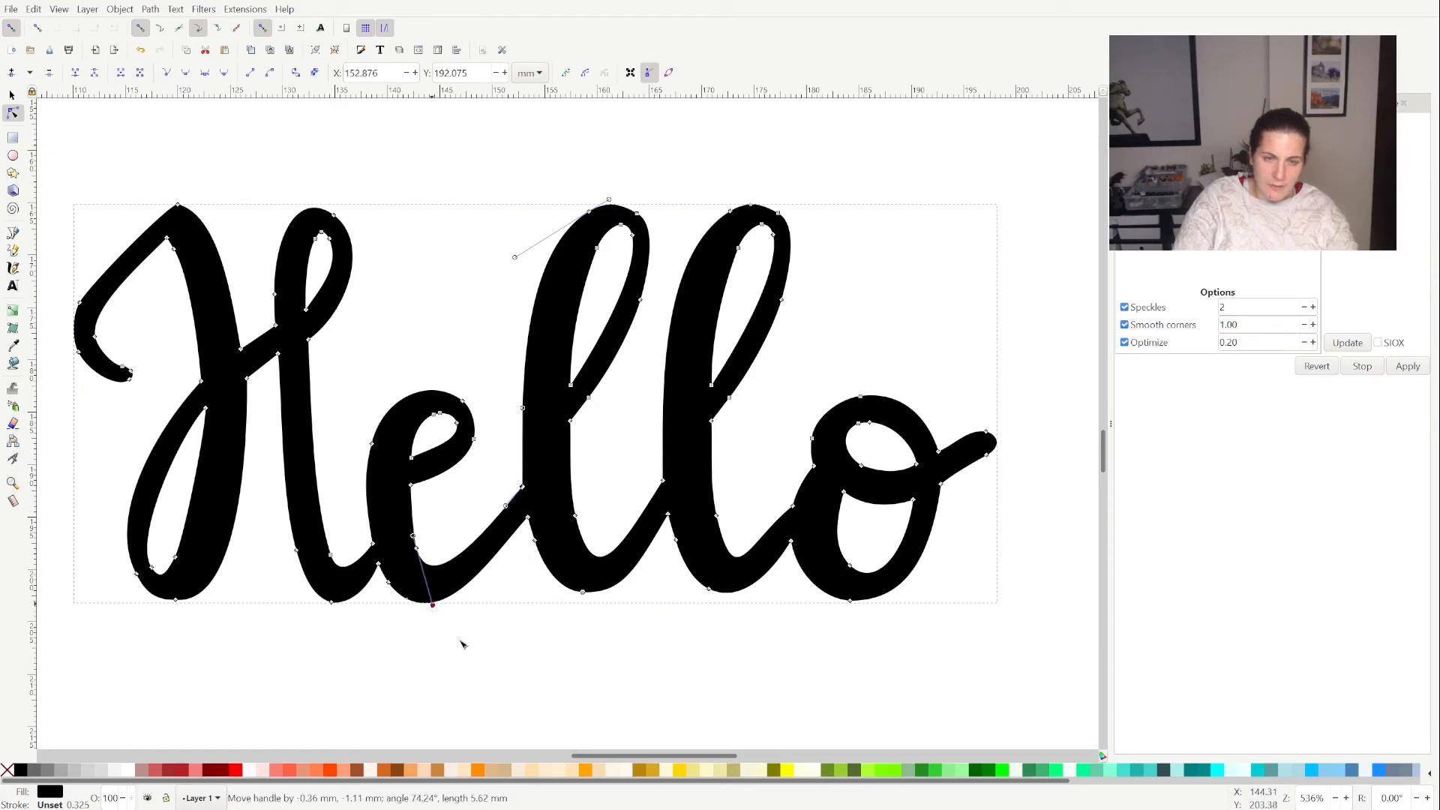
left_click(460, 644)
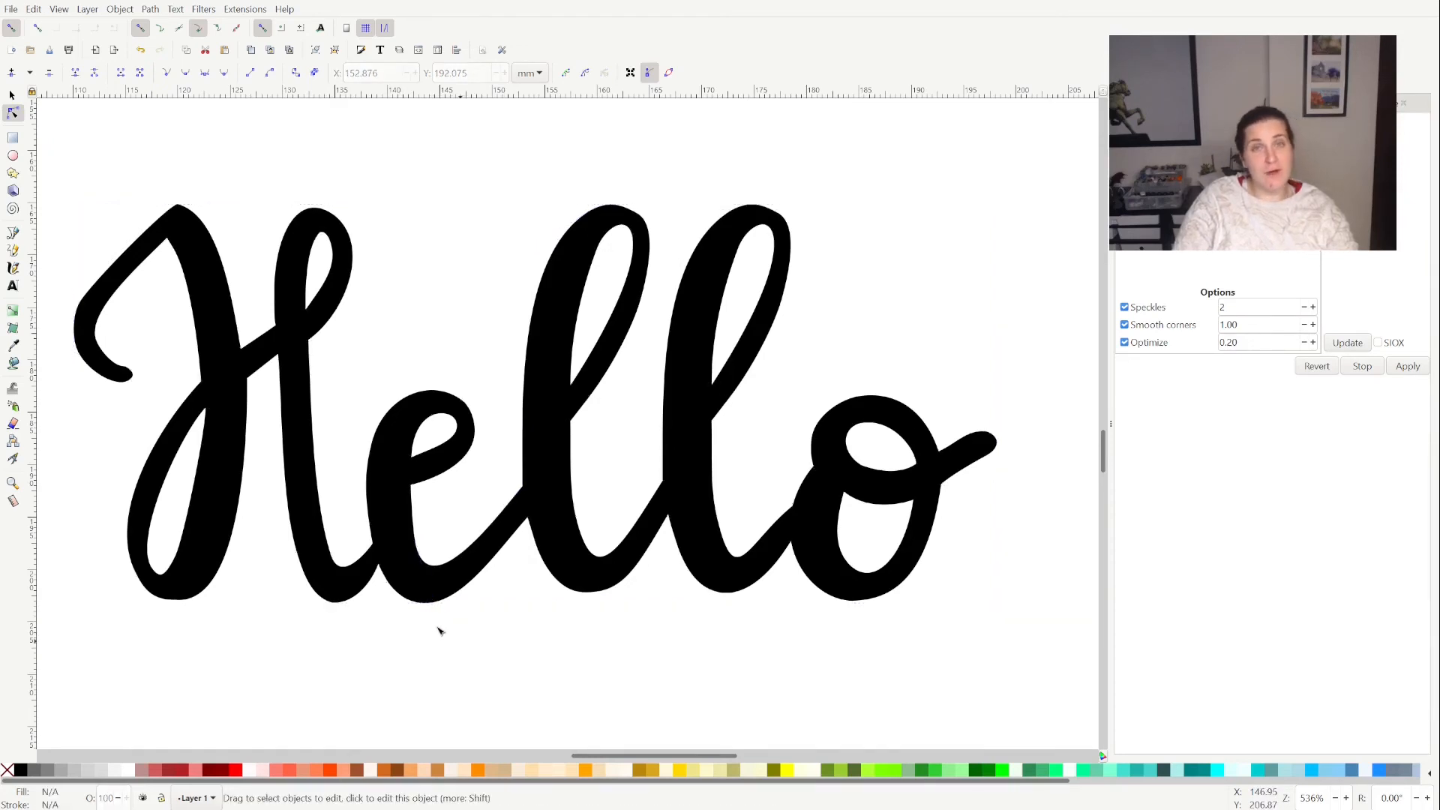
key("ctrl+s")
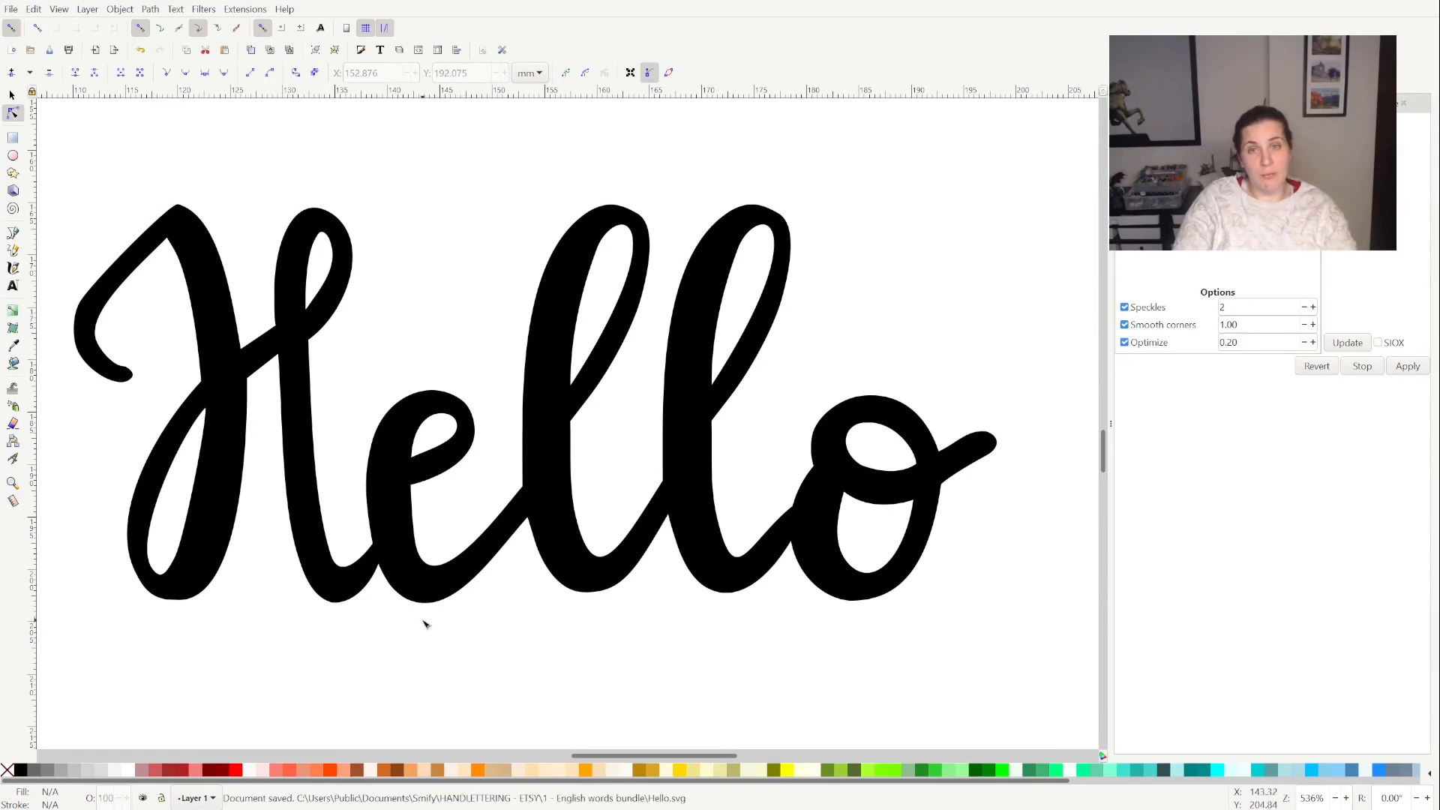
Move the node on the outer right edge of the second "l"'s loop about 0.5 mm up and 0.1 mm right, and save
left_click(783, 293)
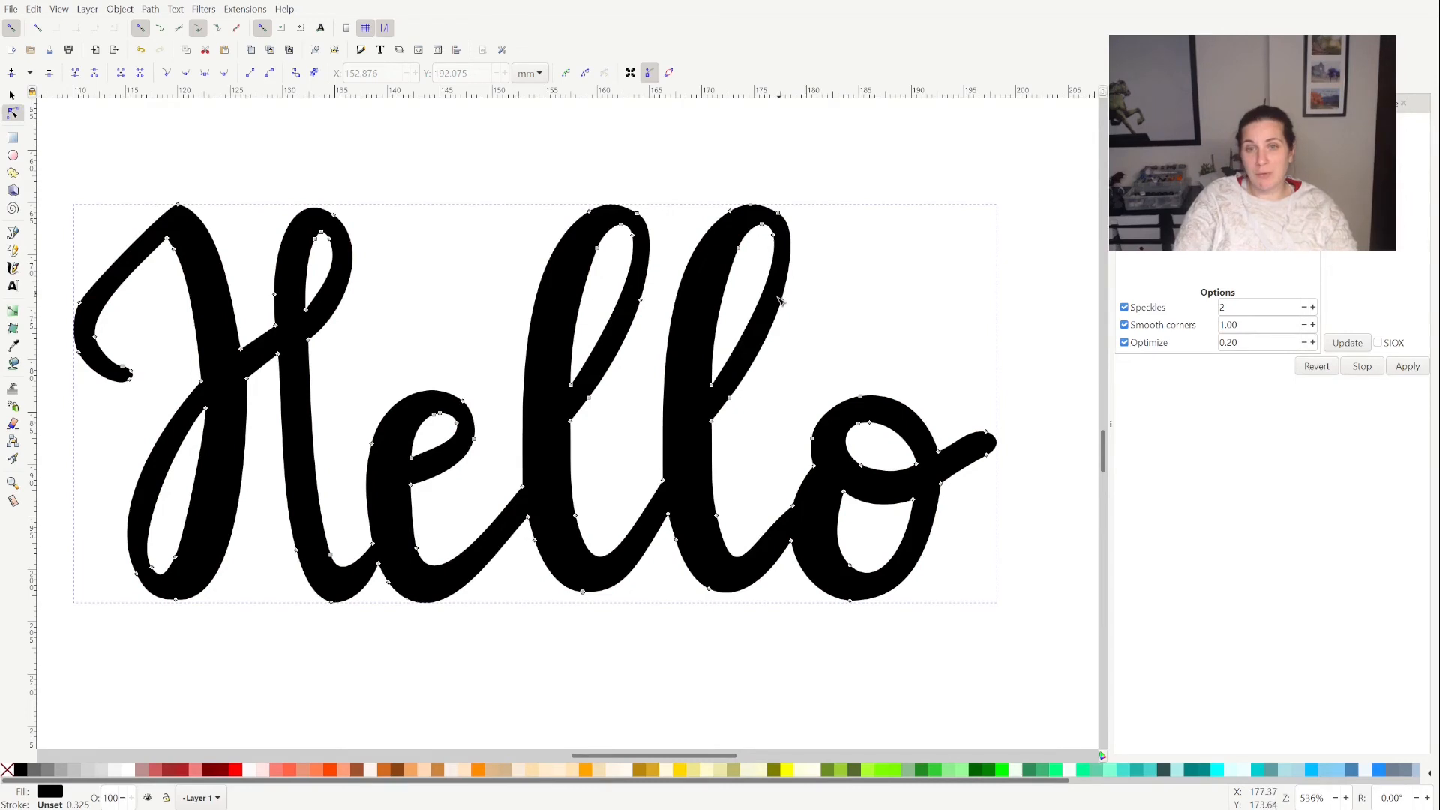
left_click(782, 300)
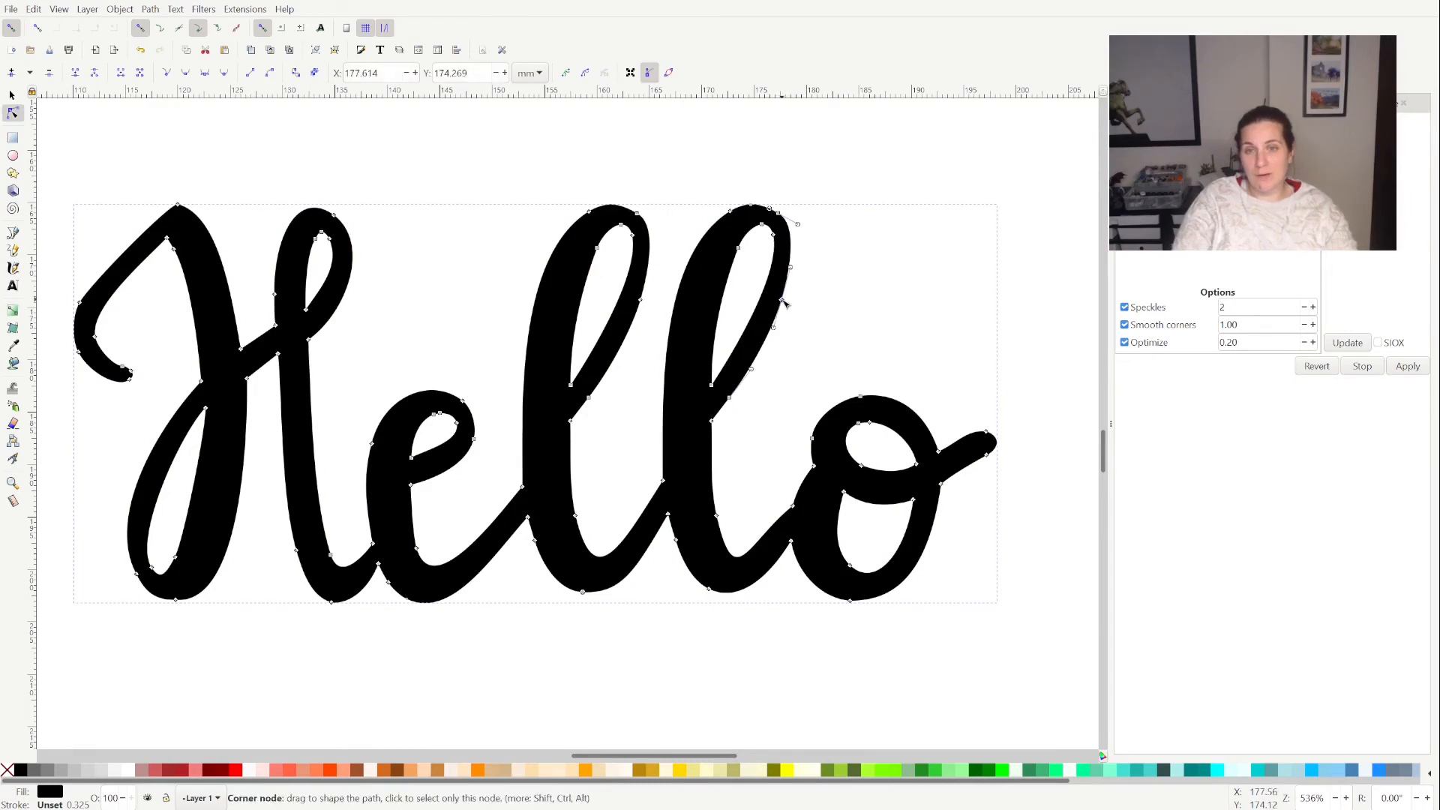
left_click_drag(784, 301, 784, 298)
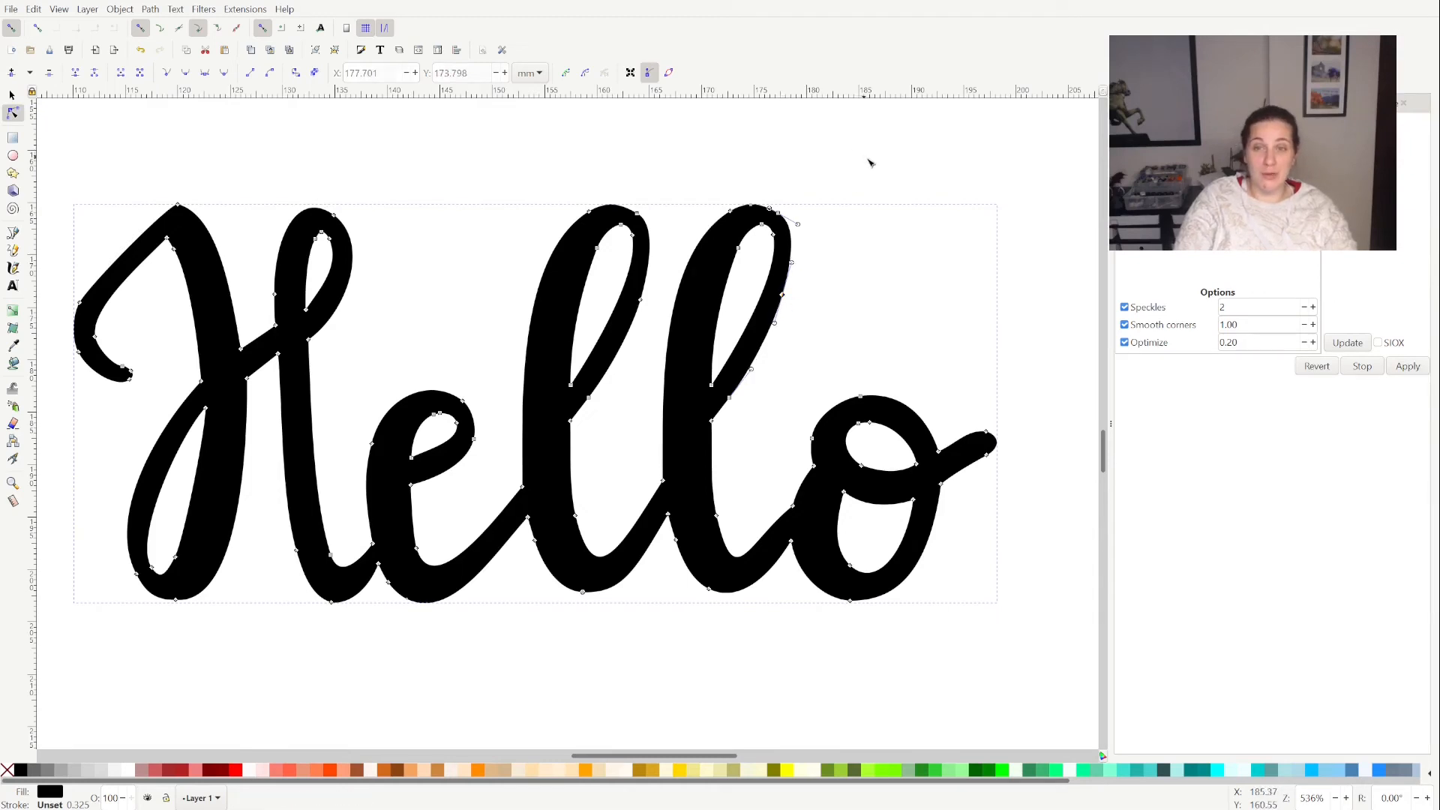
left_click(908, 252)
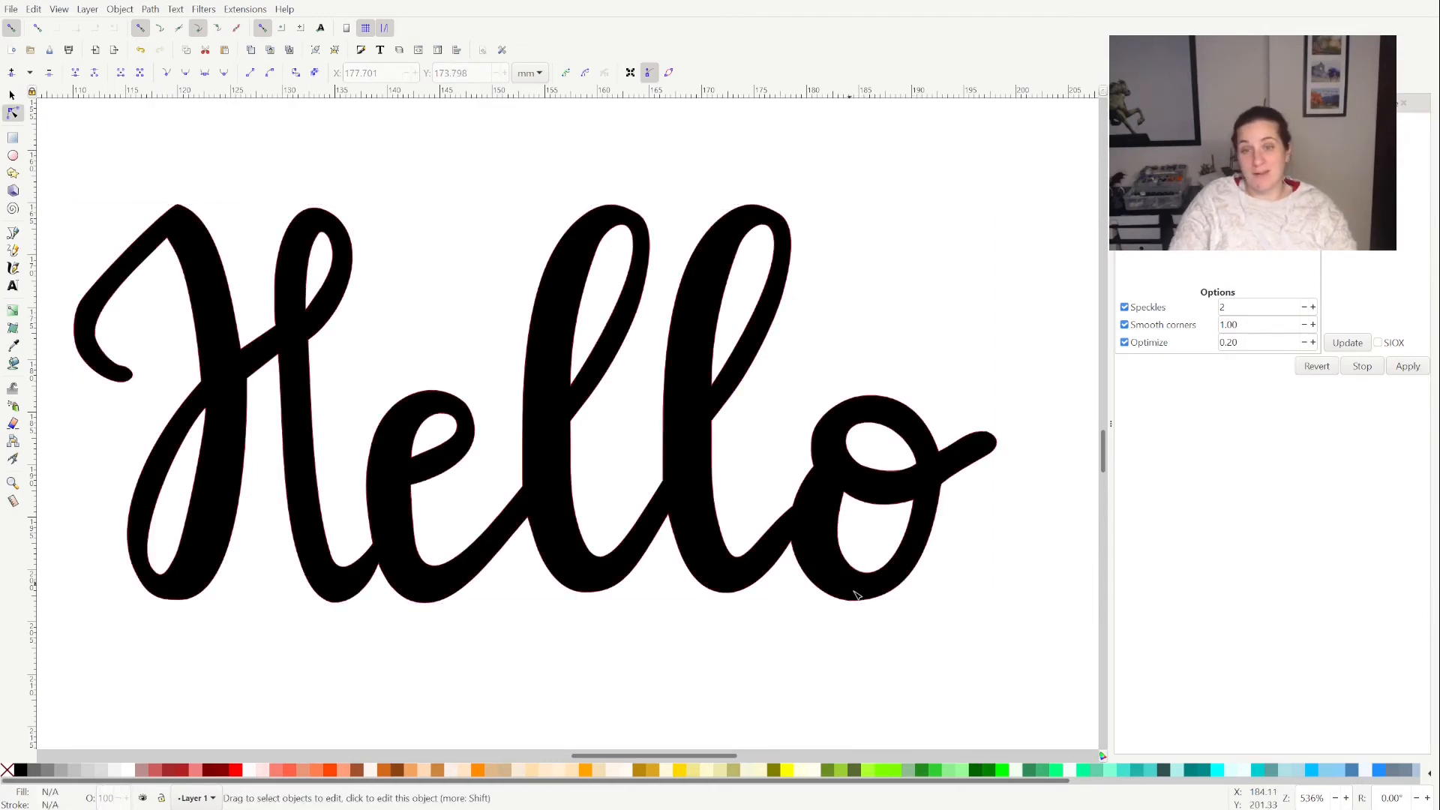
key("ctrl+s")
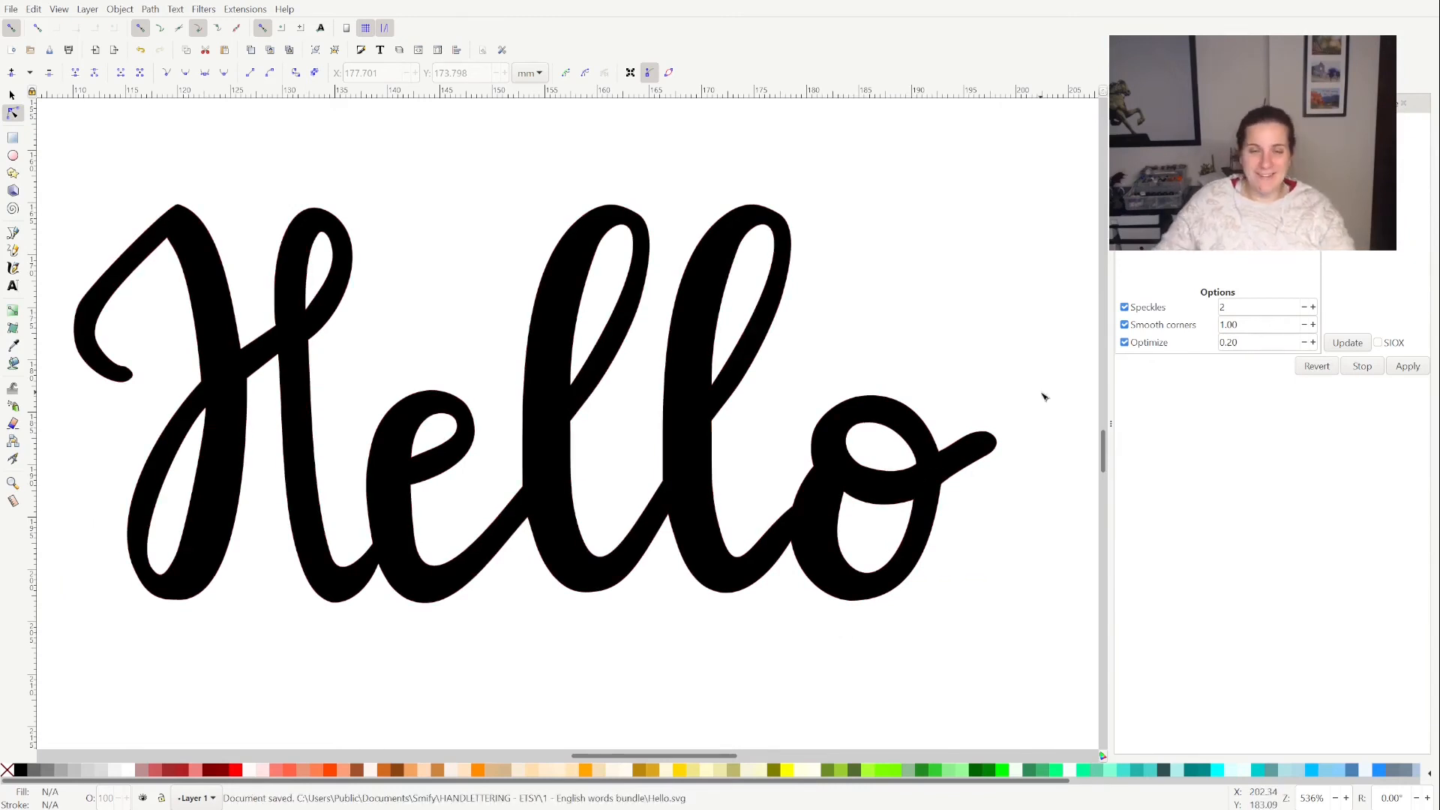
scroll(1043, 396, "down", 4)
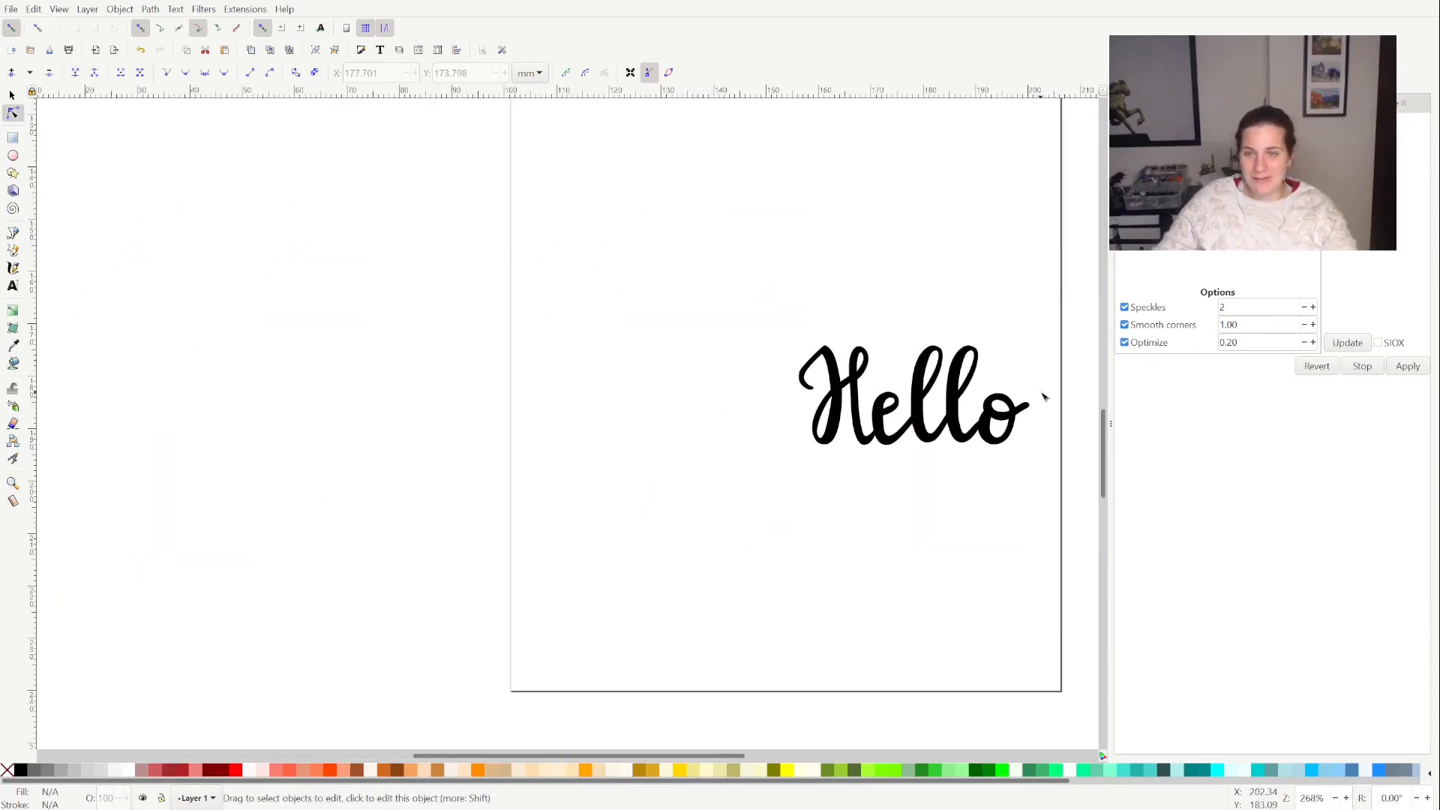
scroll(1043, 396, "up", 2)
key("ctrl+s")
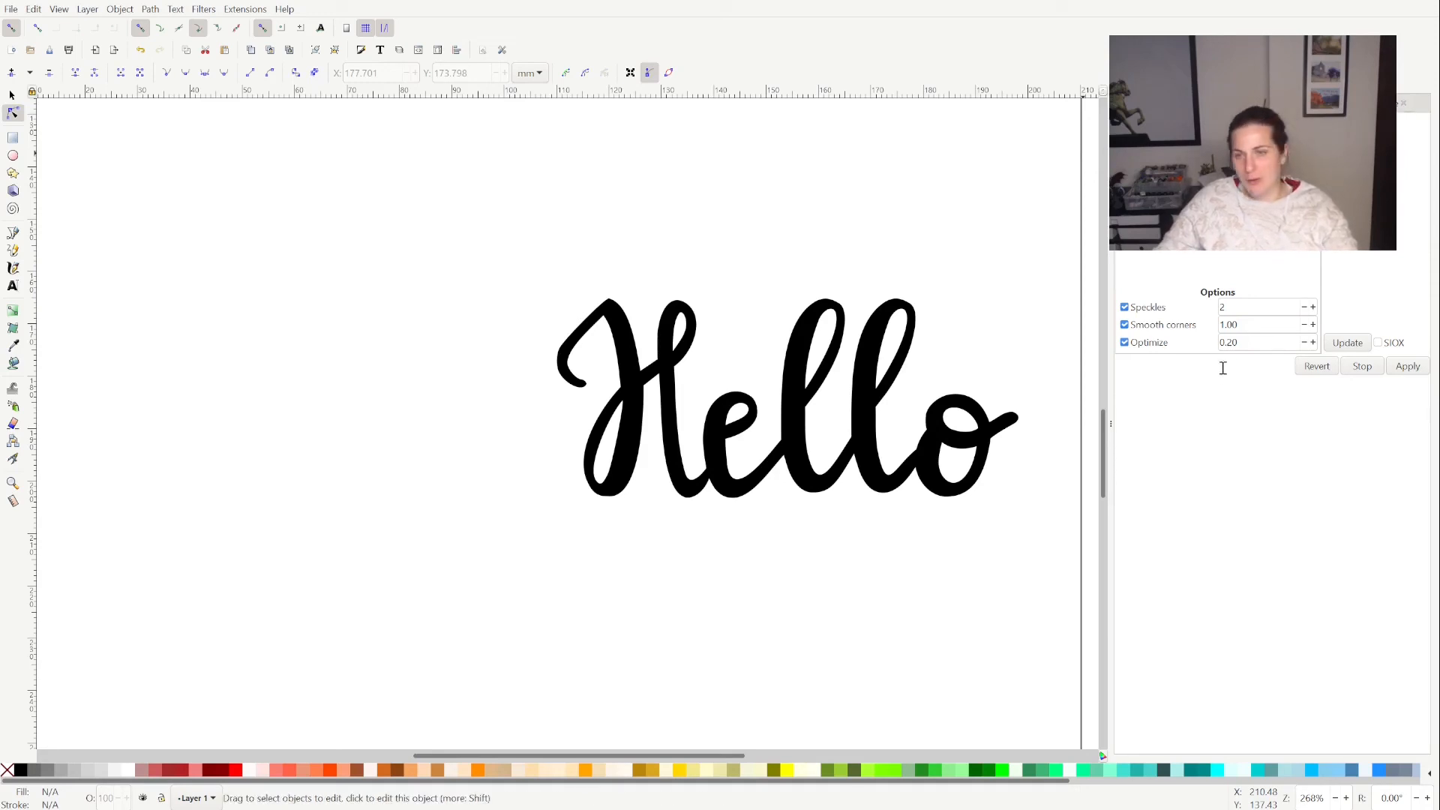
Raise the right handle of the bottom node in the "o"'s lower opening about 0.9 mm to flatten the curve
scroll(982, 583, "up", 2)
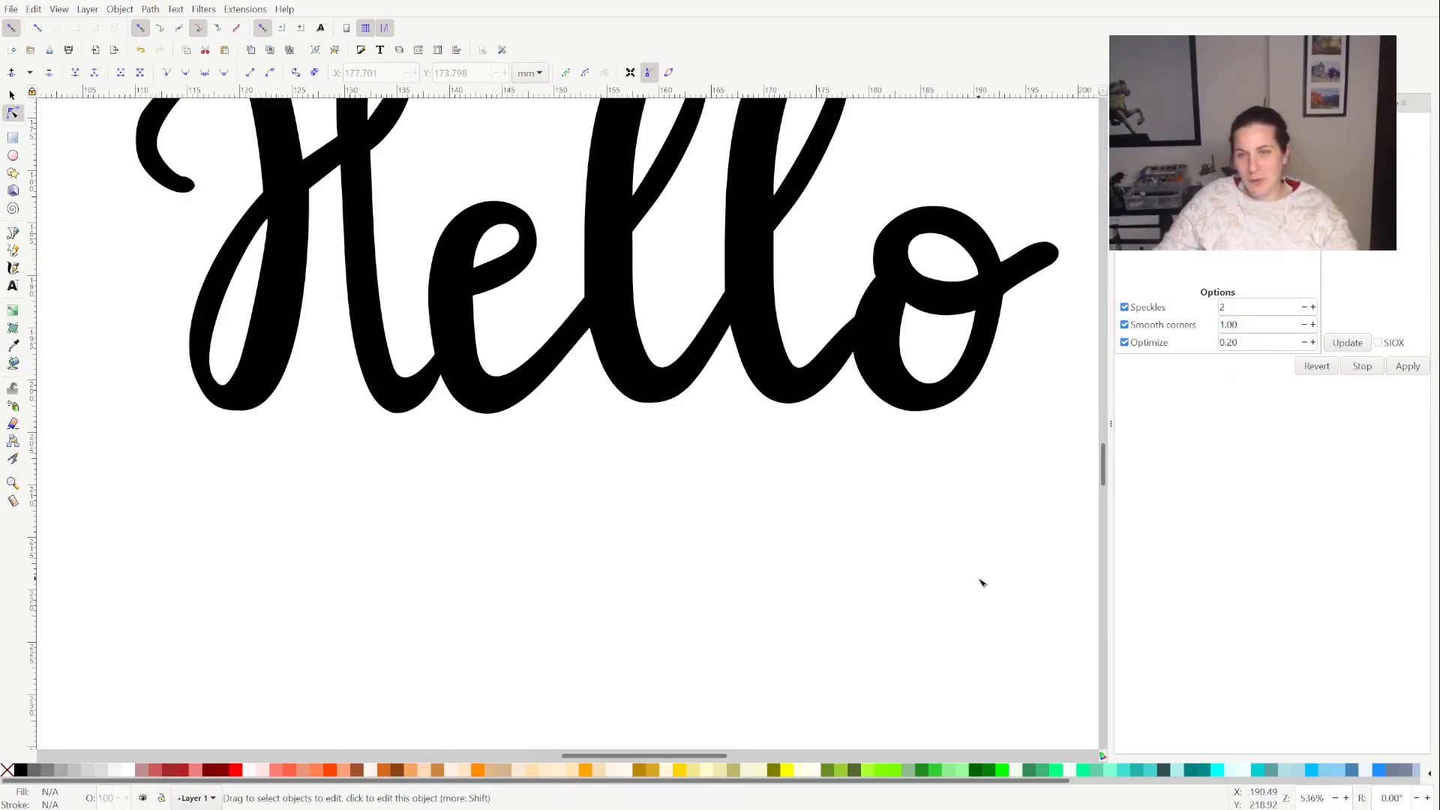
scroll(981, 583, "up", 2)
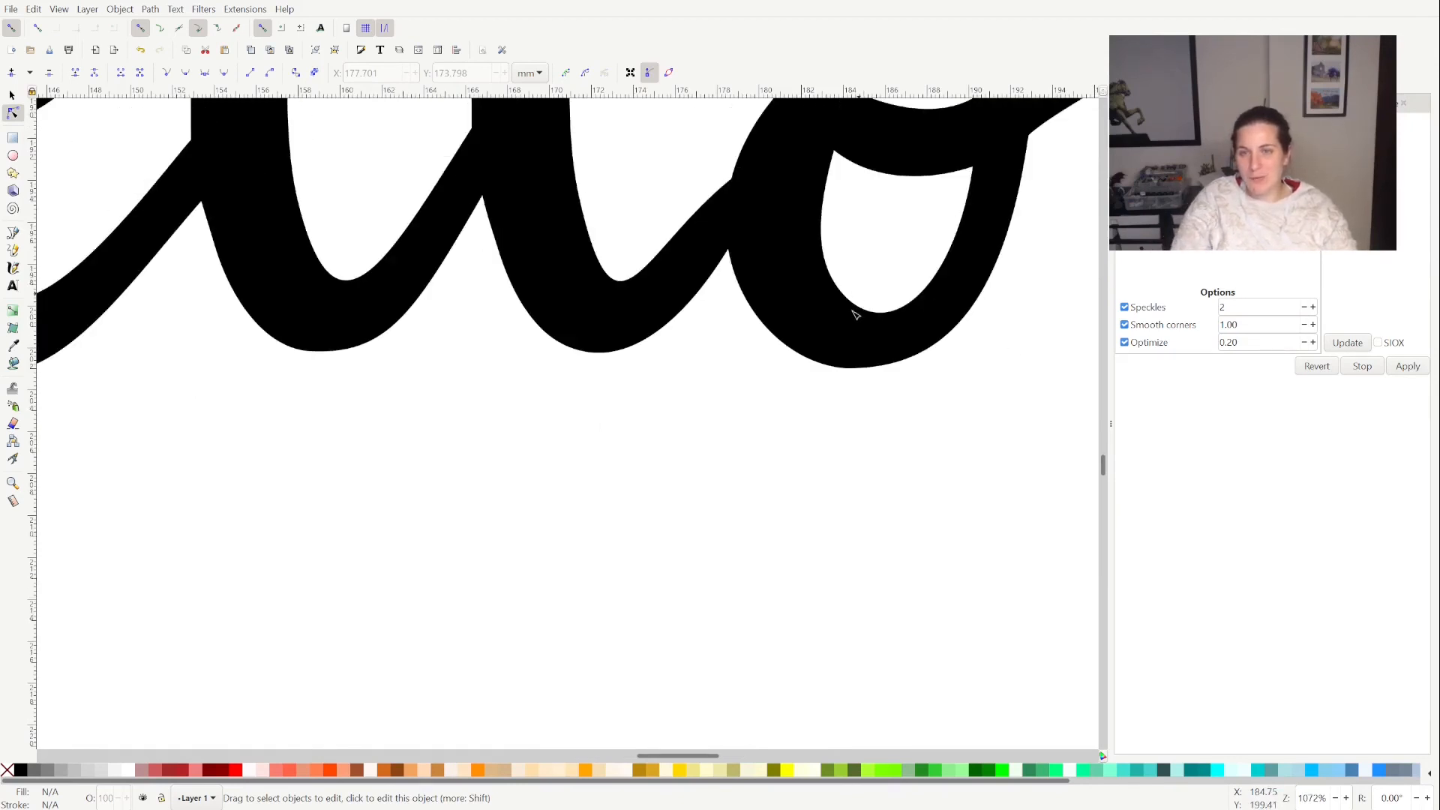
left_click(875, 333)
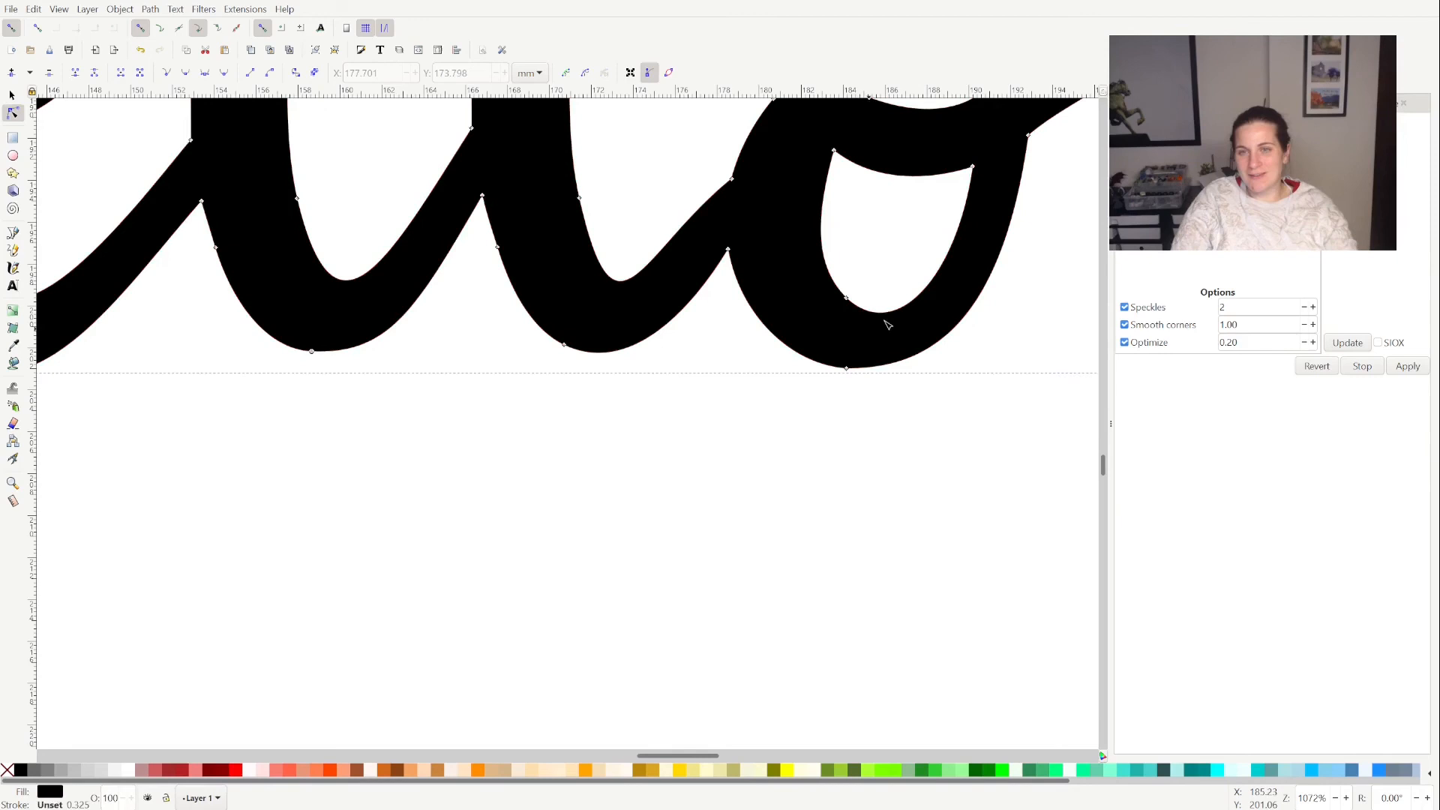
left_click(846, 299)
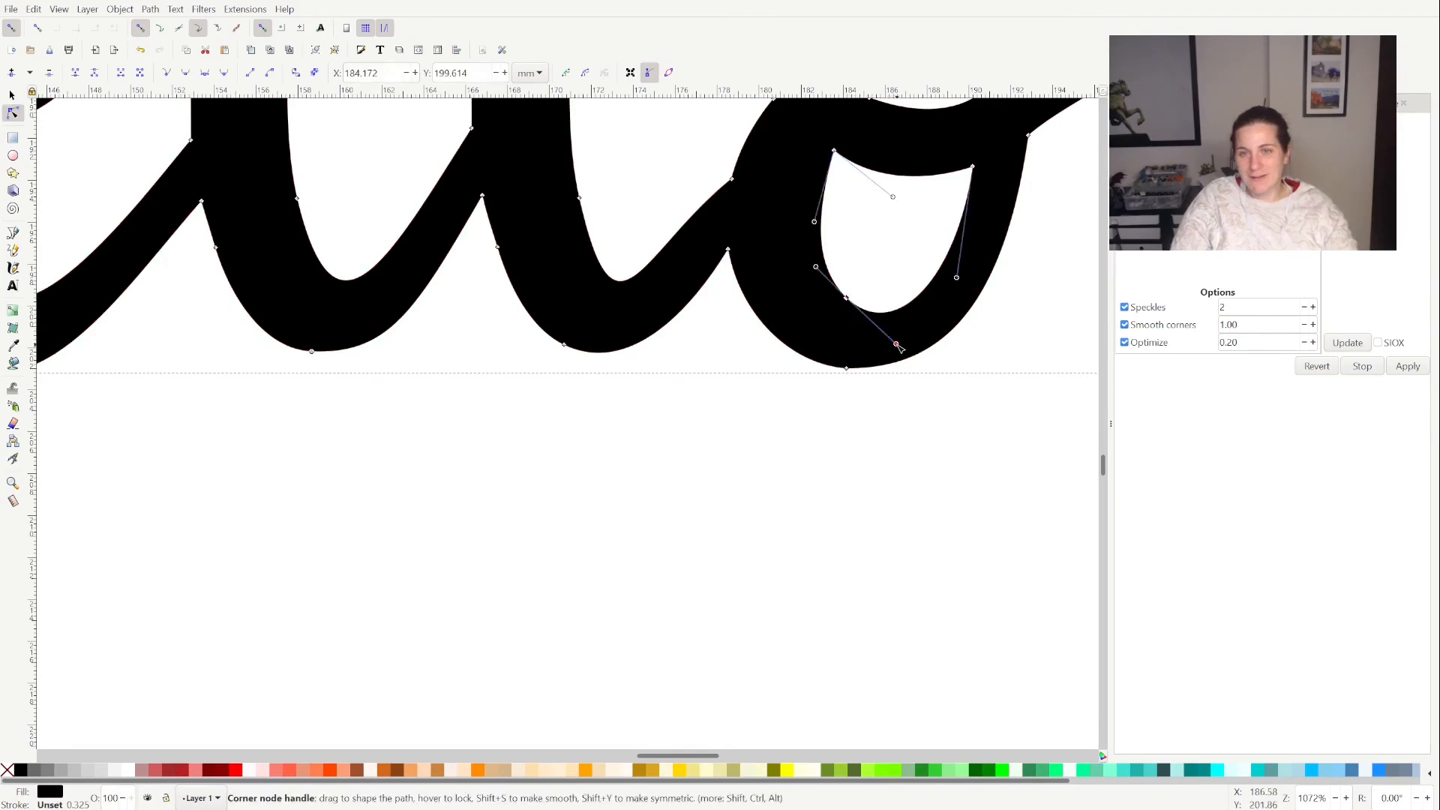
left_click_drag(894, 341, 903, 332)
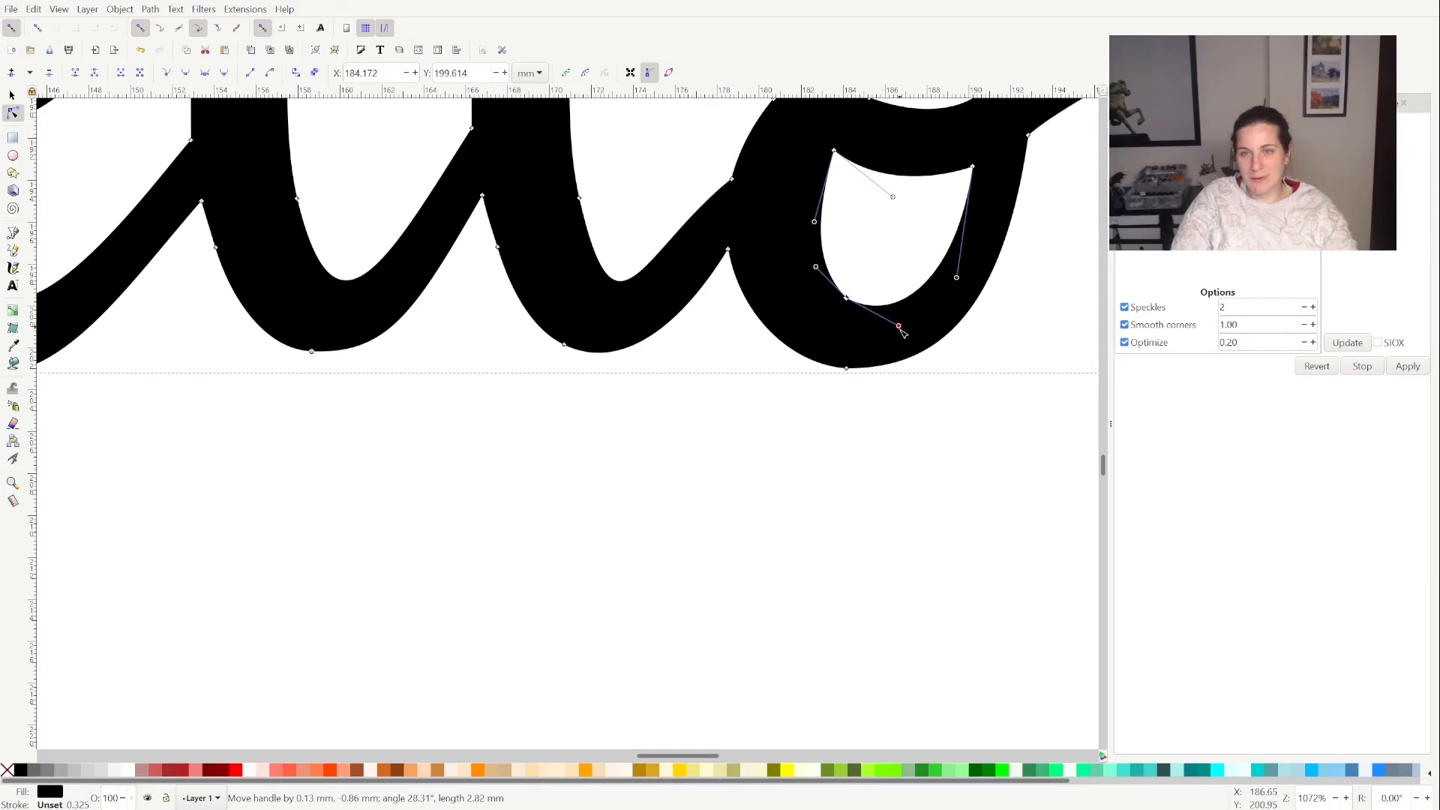
left_click(936, 414)
left_click(935, 414)
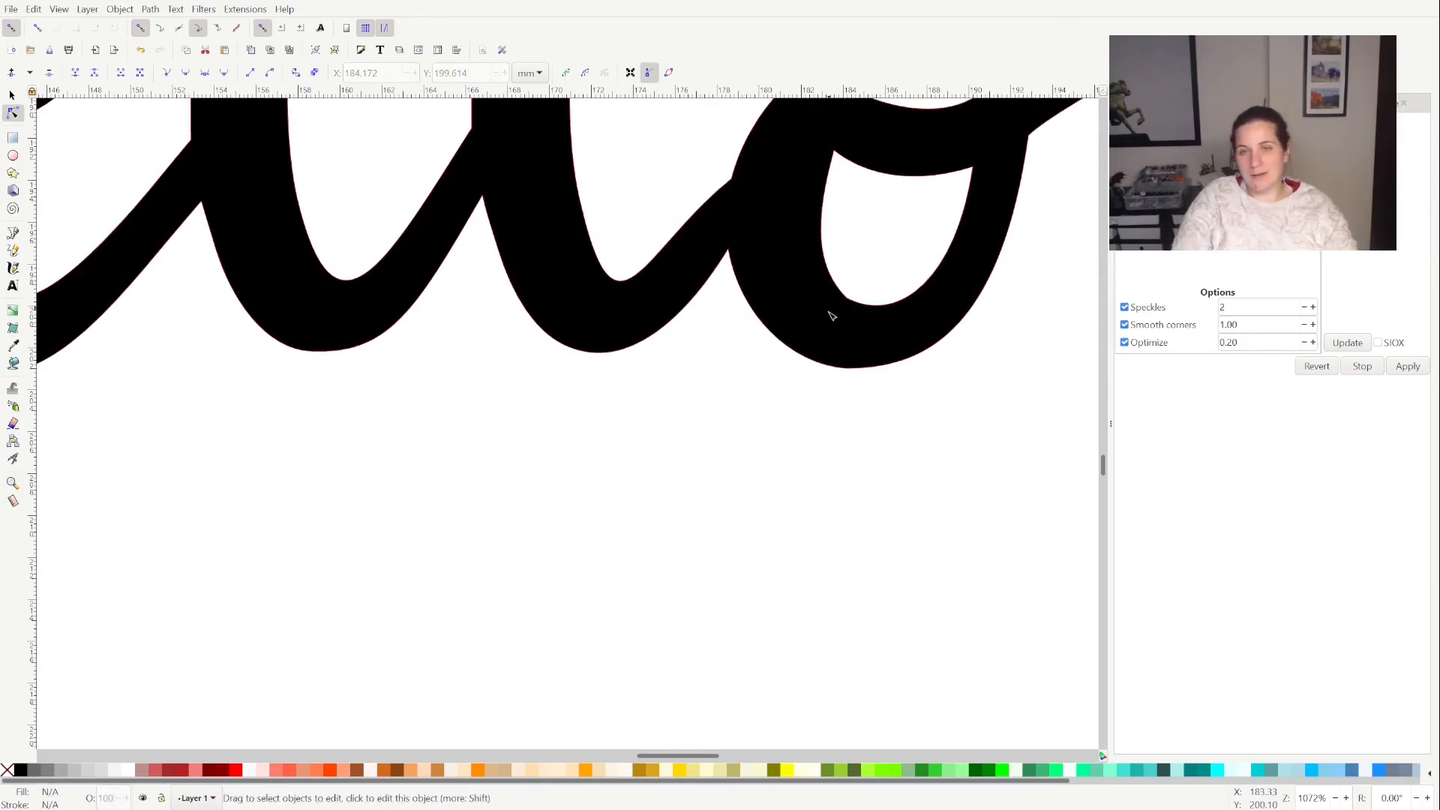
Make the bottom node of the "o"'s lower opening auto-smooth, shorten its left handle to about 1.2 mm, and save
left_click(843, 286)
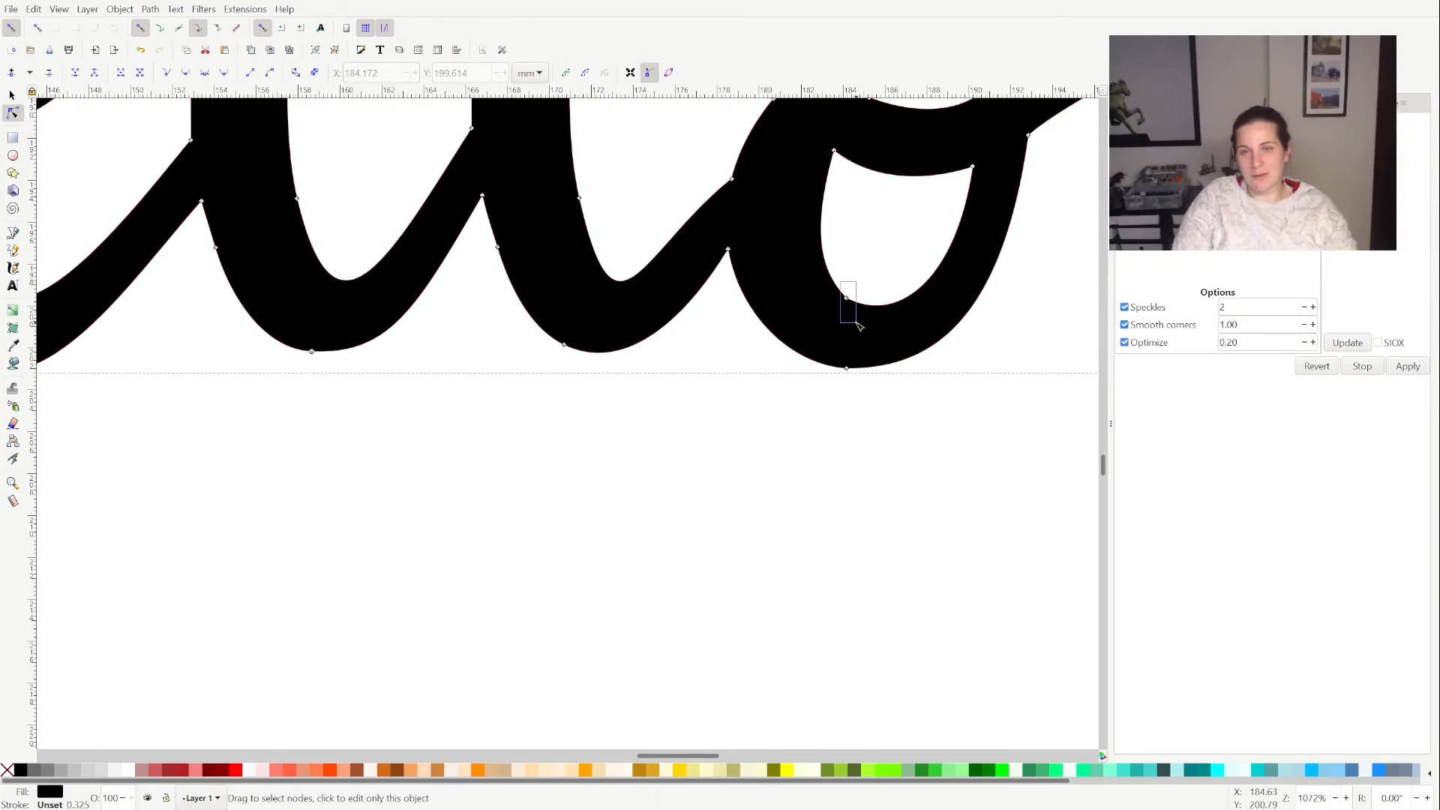
left_click(844, 308)
left_click(224, 73)
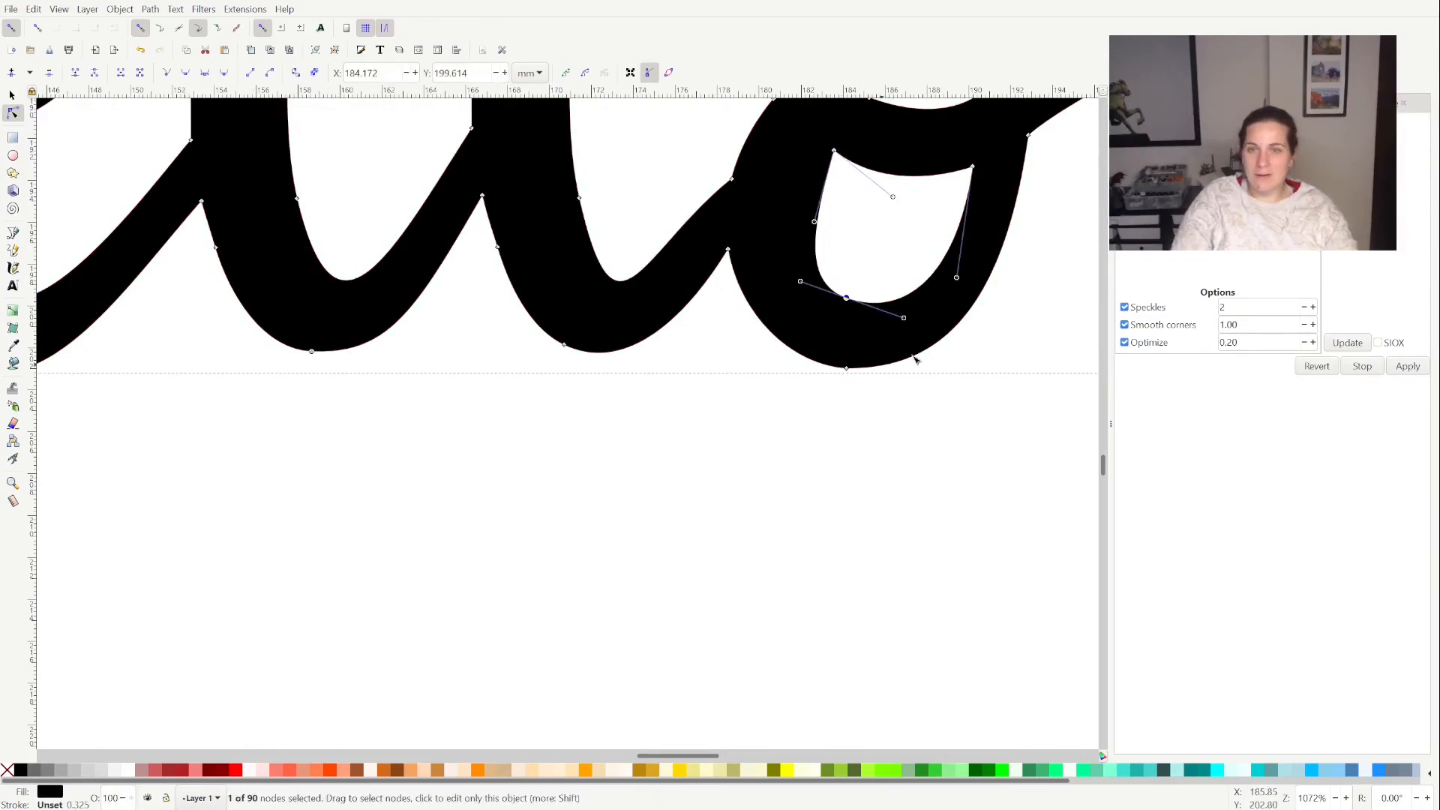
left_click_drag(802, 282, 825, 288)
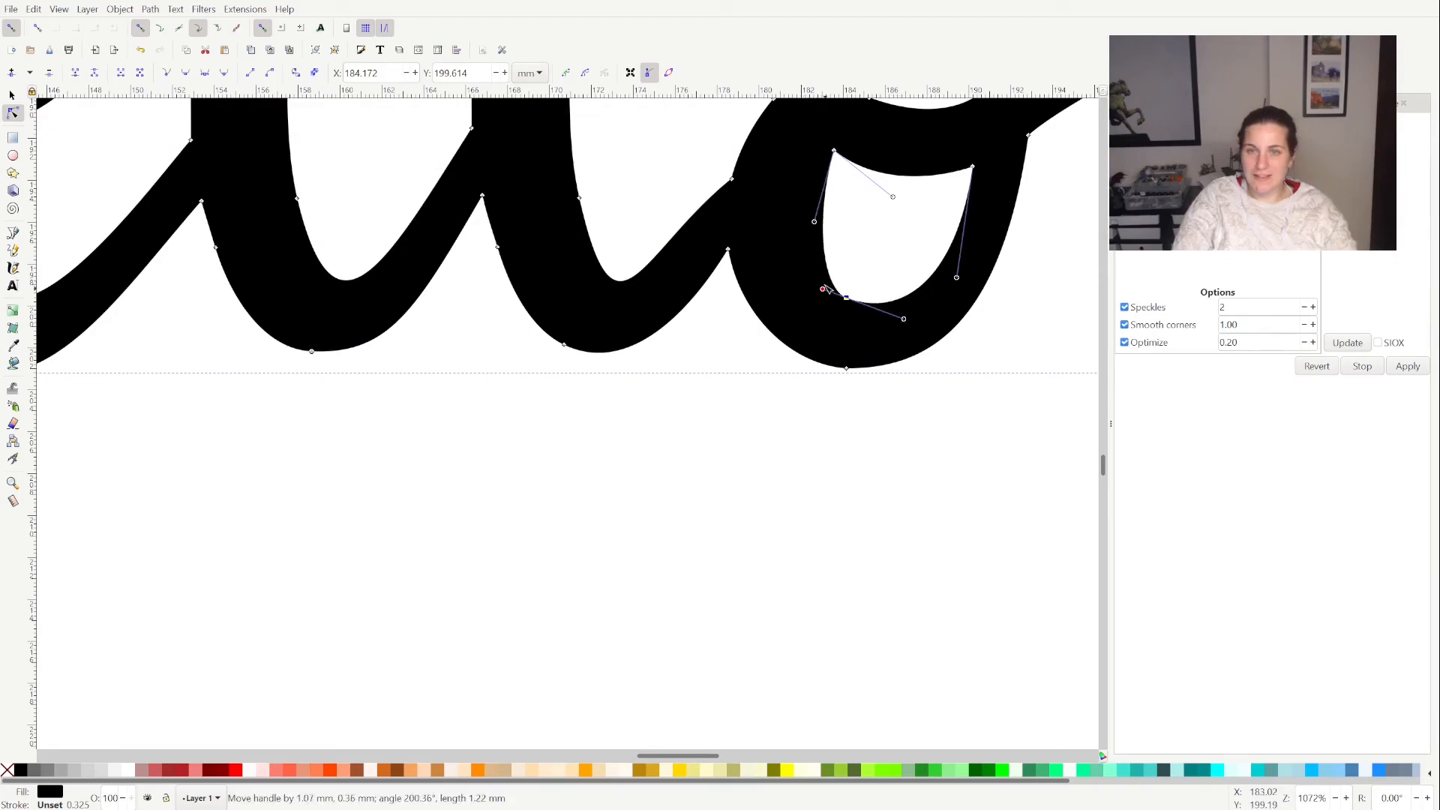
left_click(908, 412)
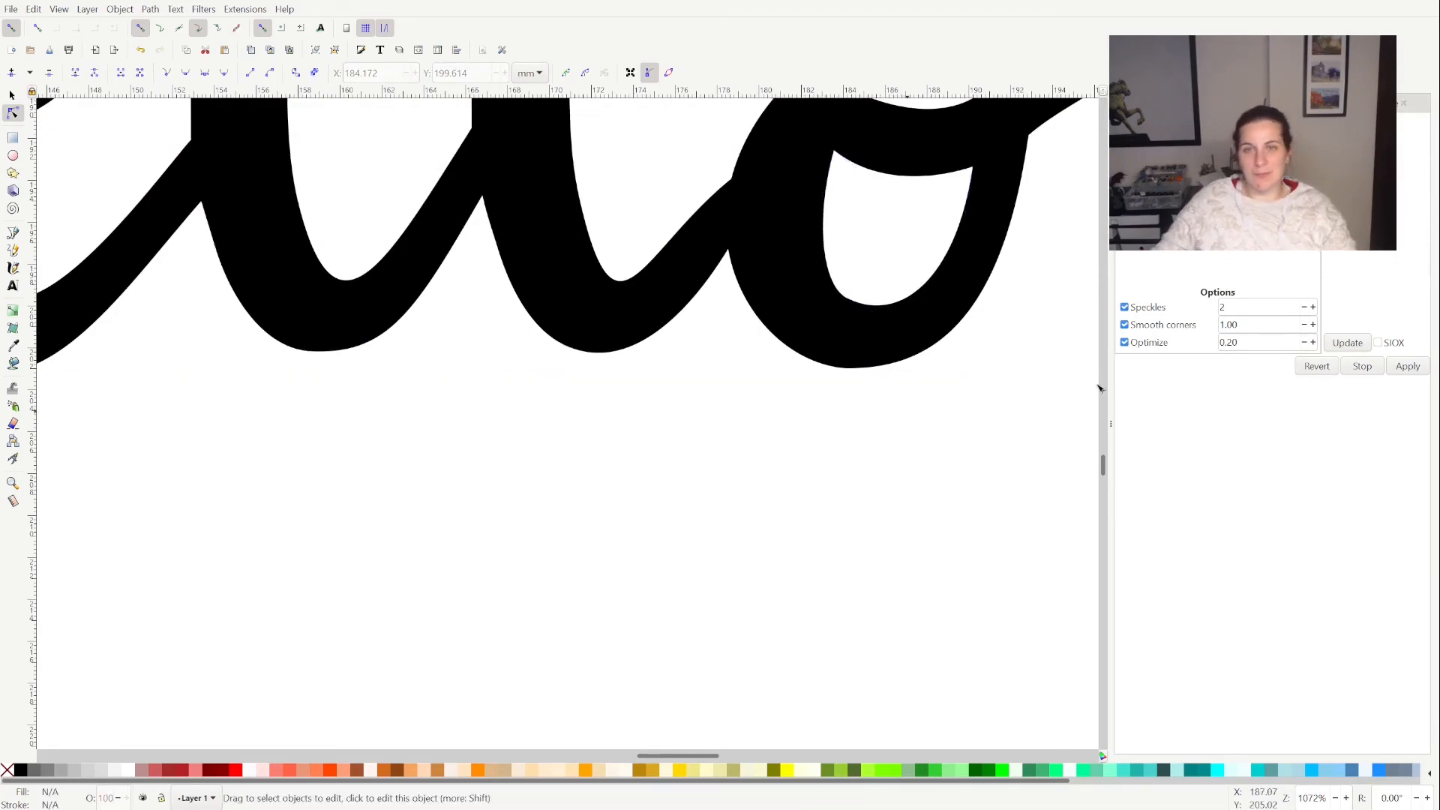
scroll(953, 460, "down", 4)
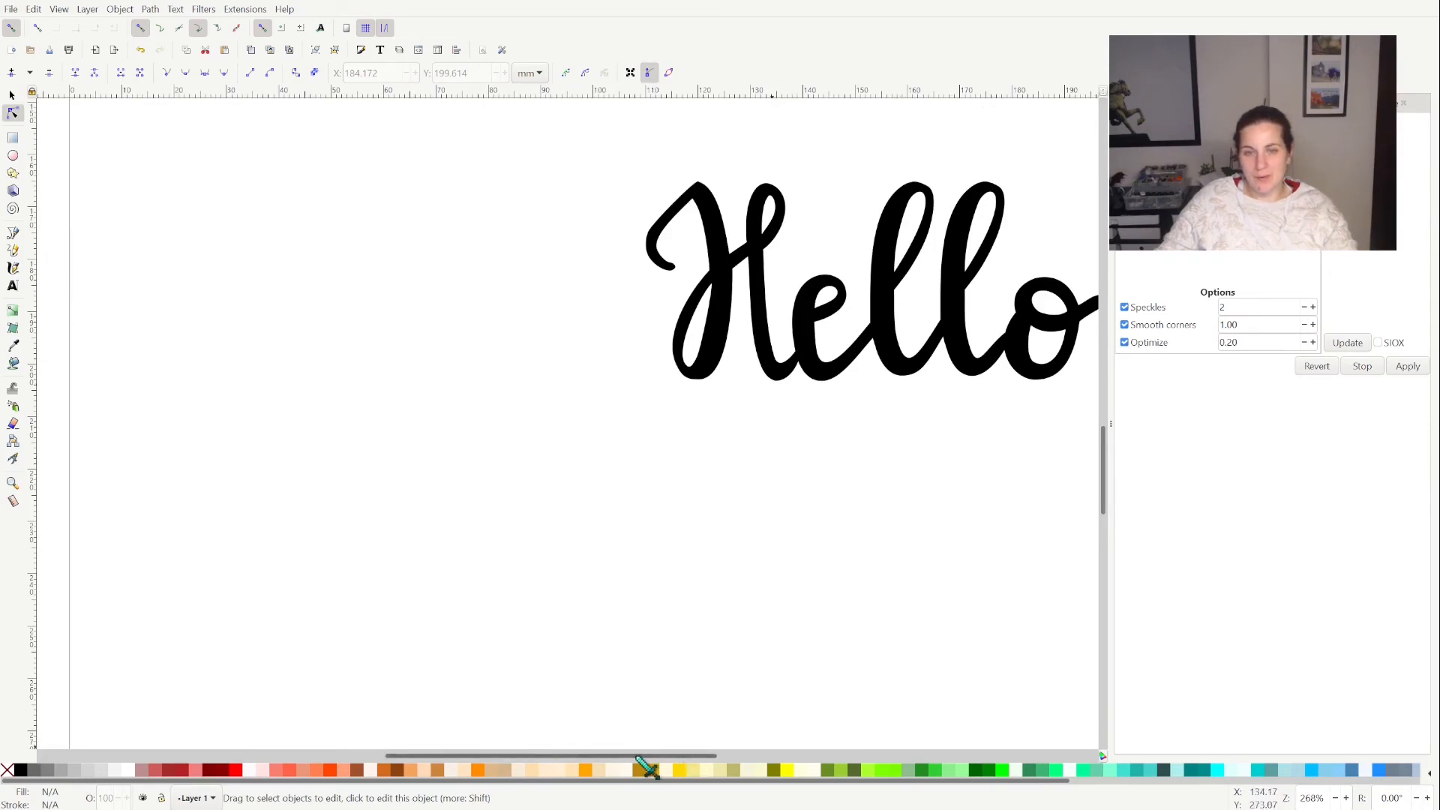
left_click_drag(594, 756, 651, 757)
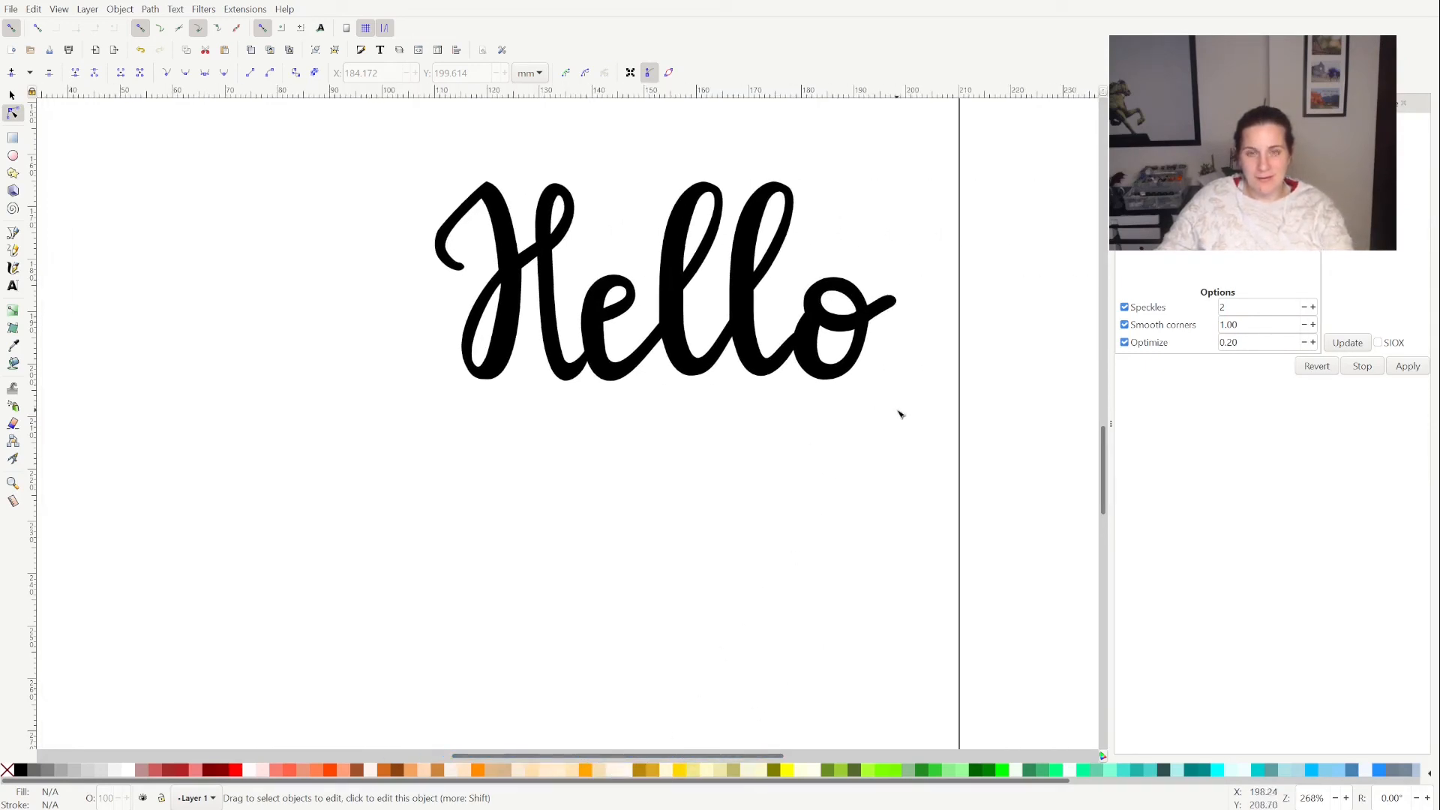
key("ctrl+s")
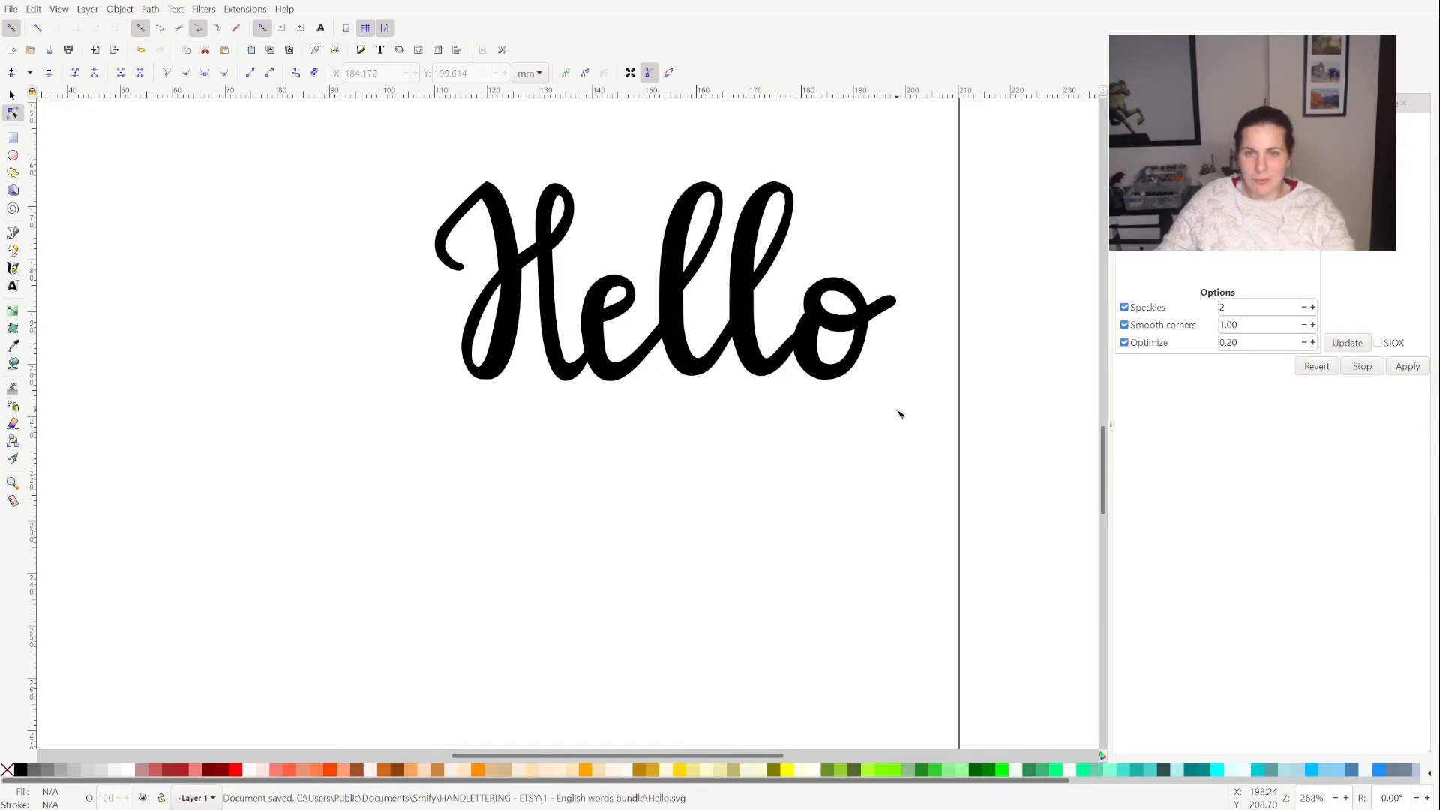
Check the nodes at the bottom of the "o", deselect the lettering path, and save the document
left_click(823, 365)
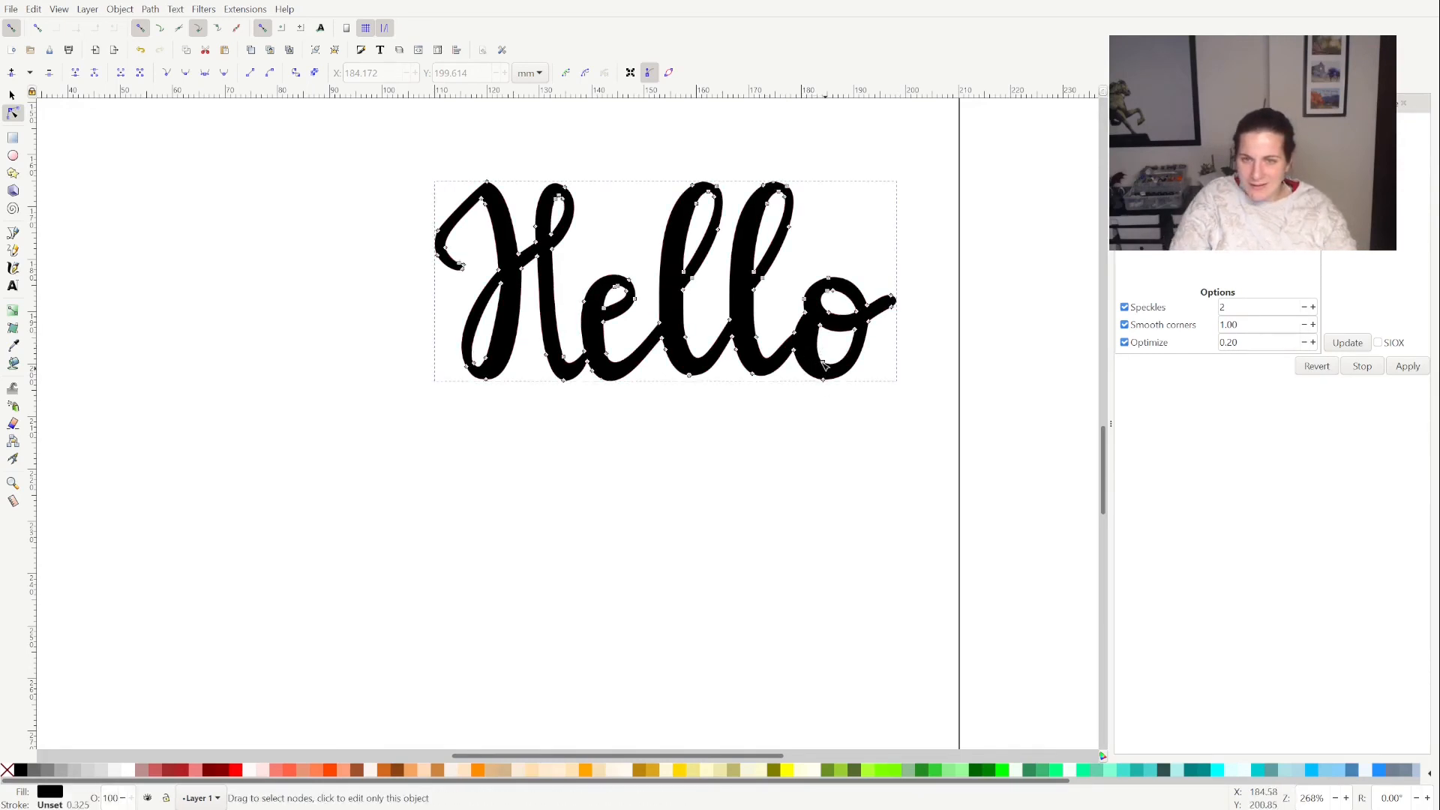
left_click(823, 365)
left_click_drag(817, 345, 827, 353)
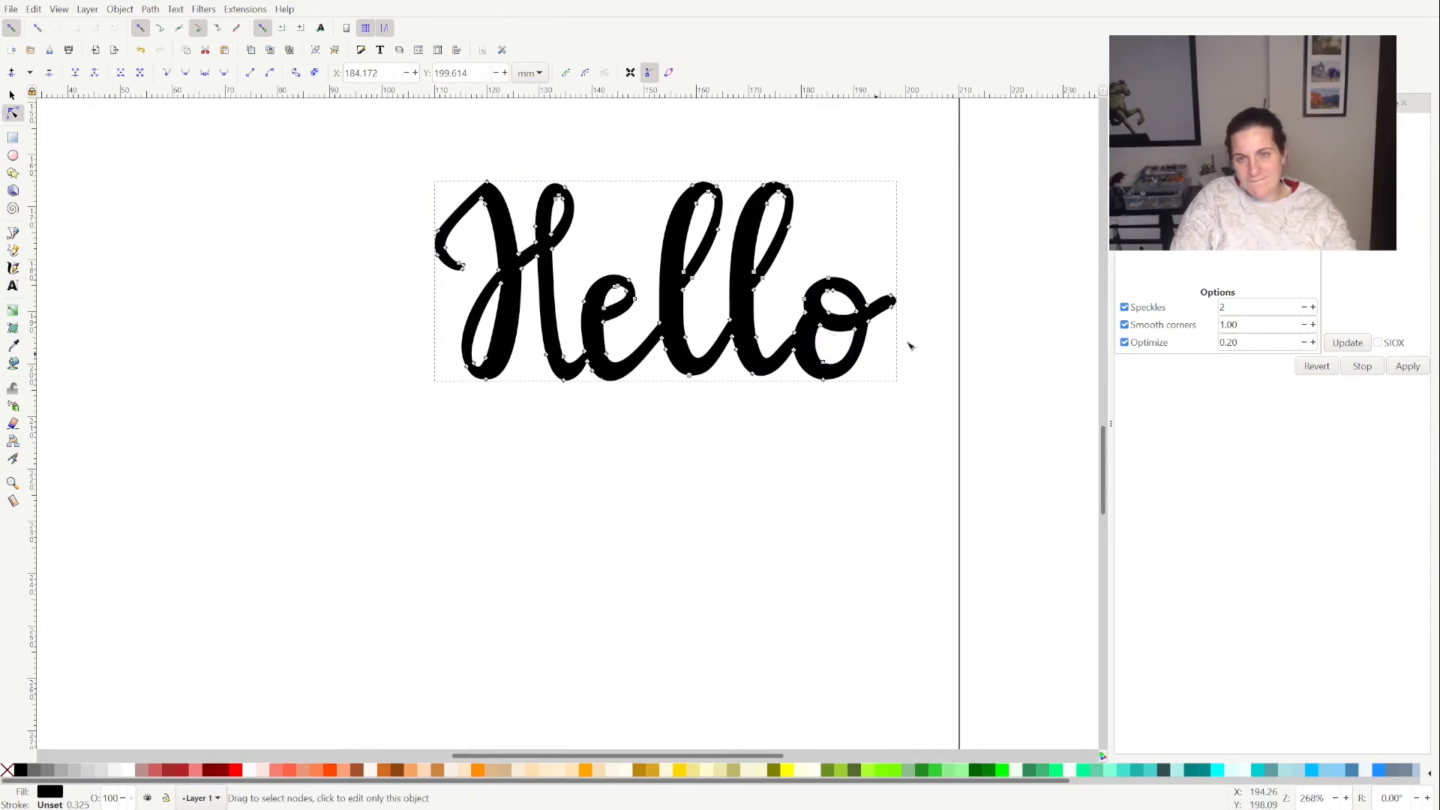
left_click(910, 343)
left_click(913, 342)
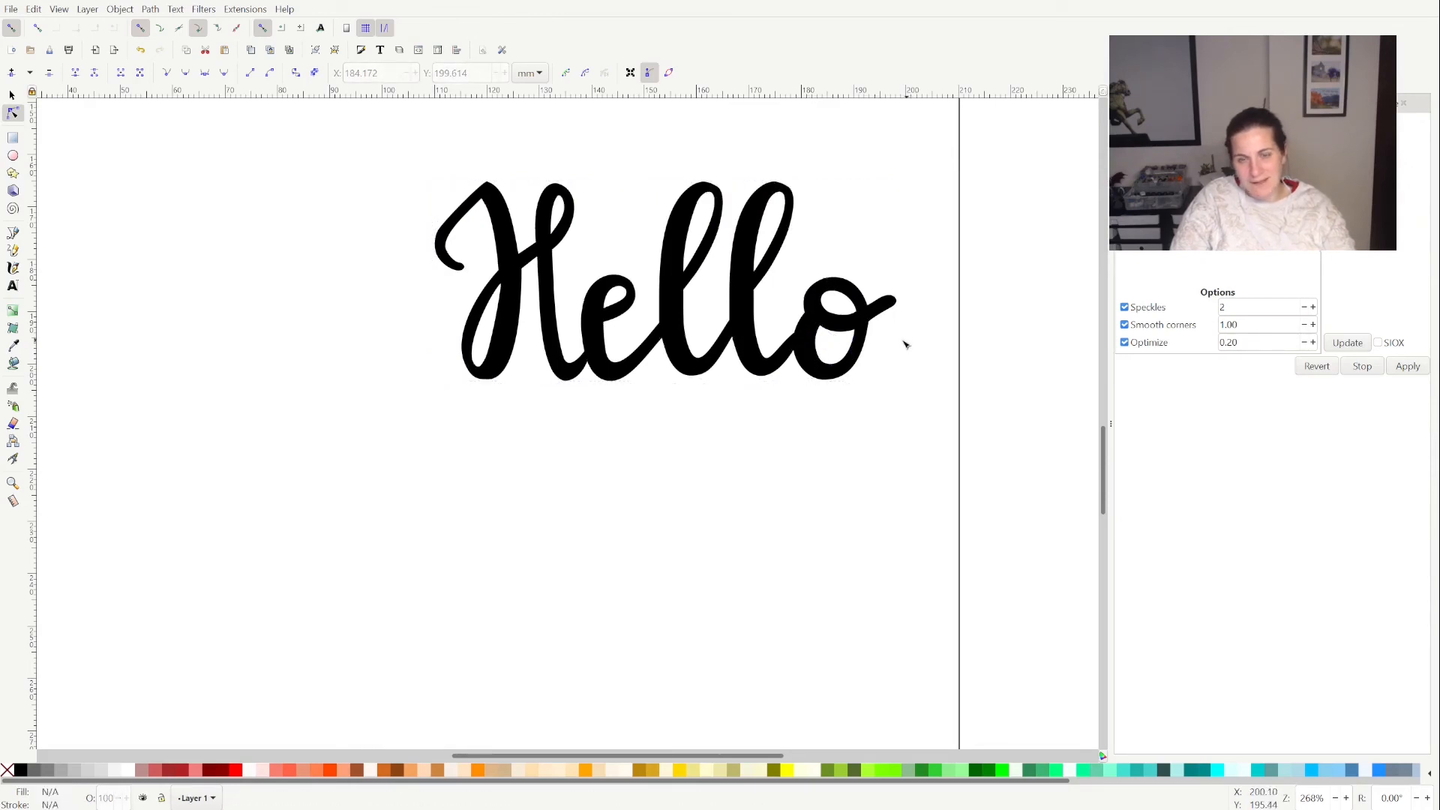
key("ctrl+s")
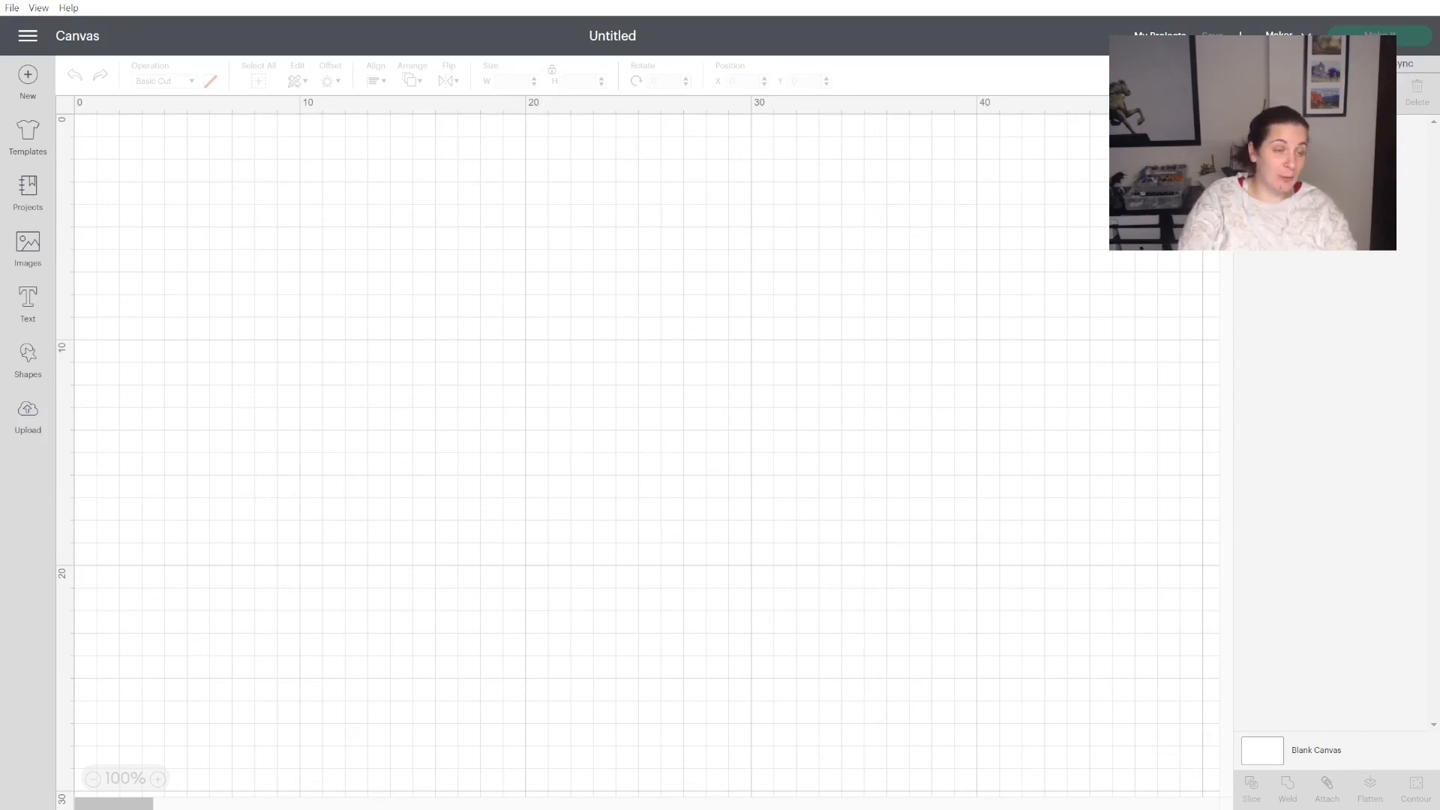
Switch to Cricut Design Space, upload the "Hello" lettering as a cut image, and add it to the canvas
left_click(26, 417)
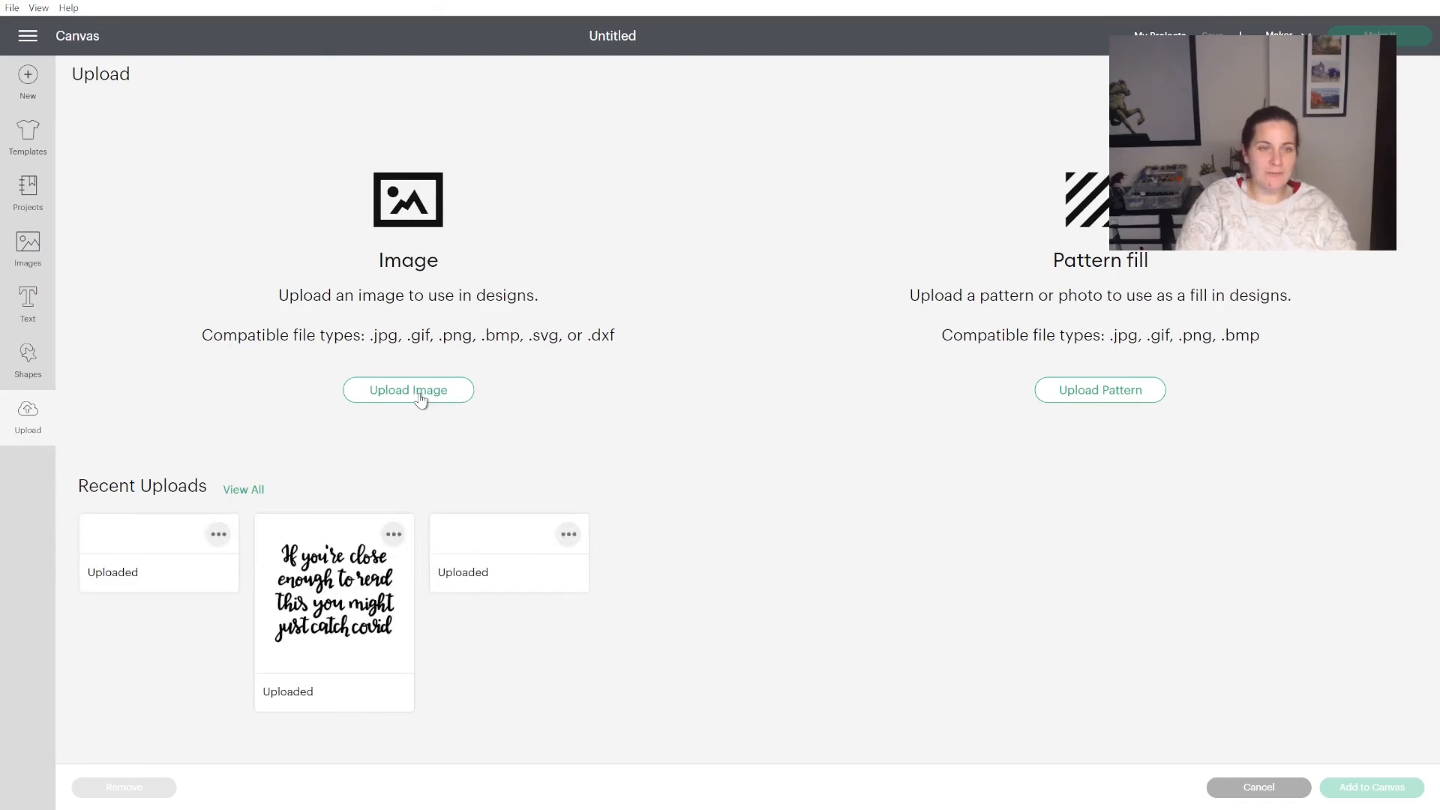
left_click(433, 391)
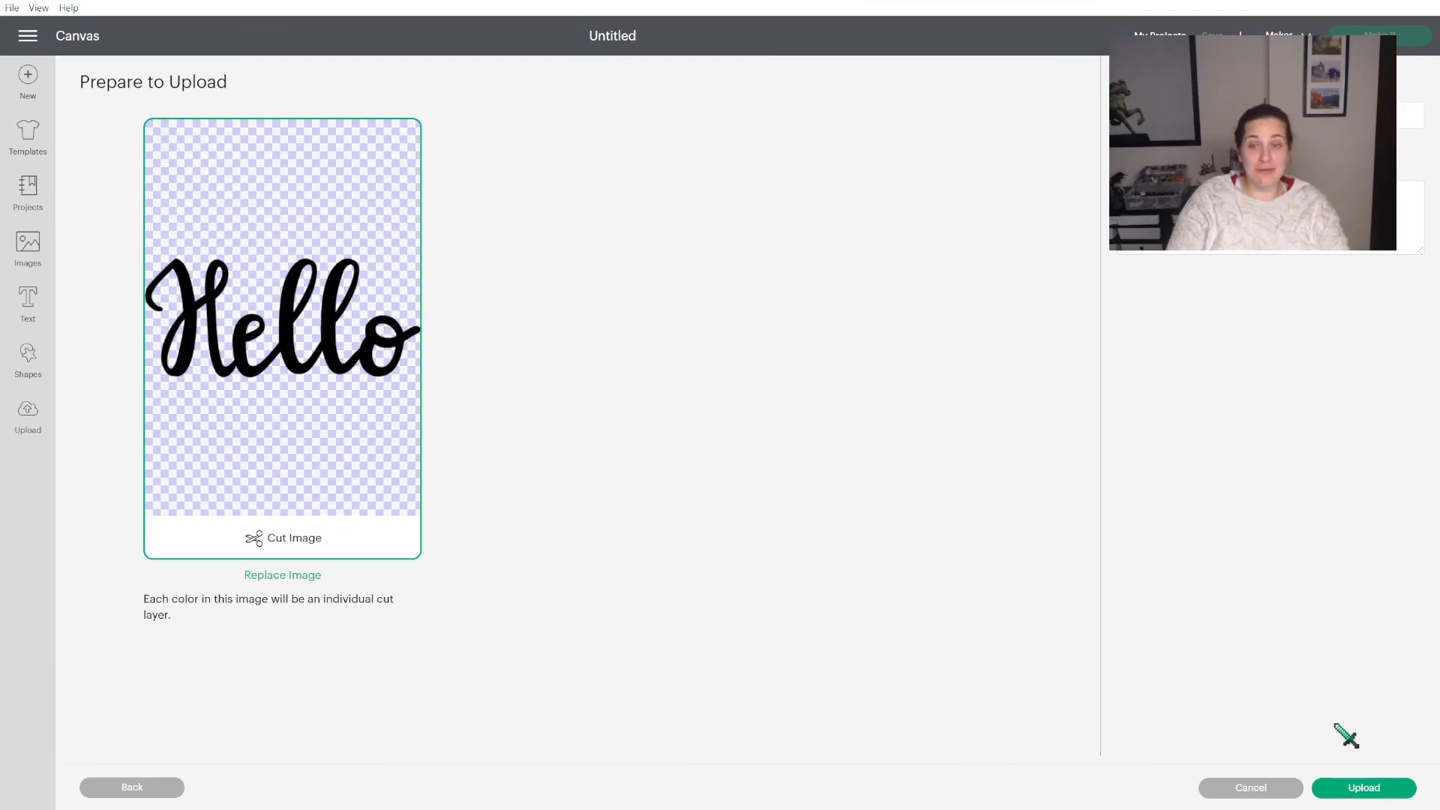
left_click(1372, 780)
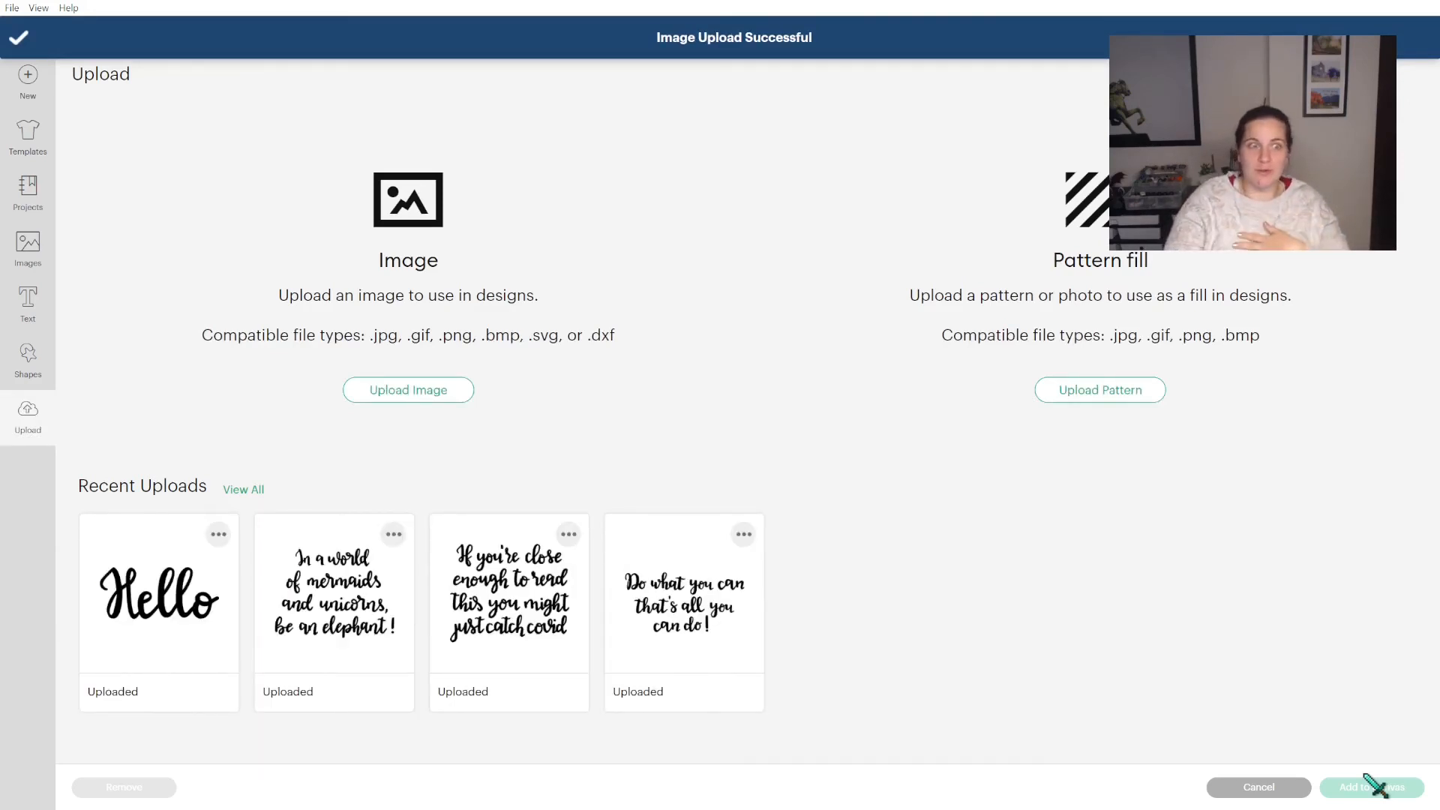
left_click(210, 617)
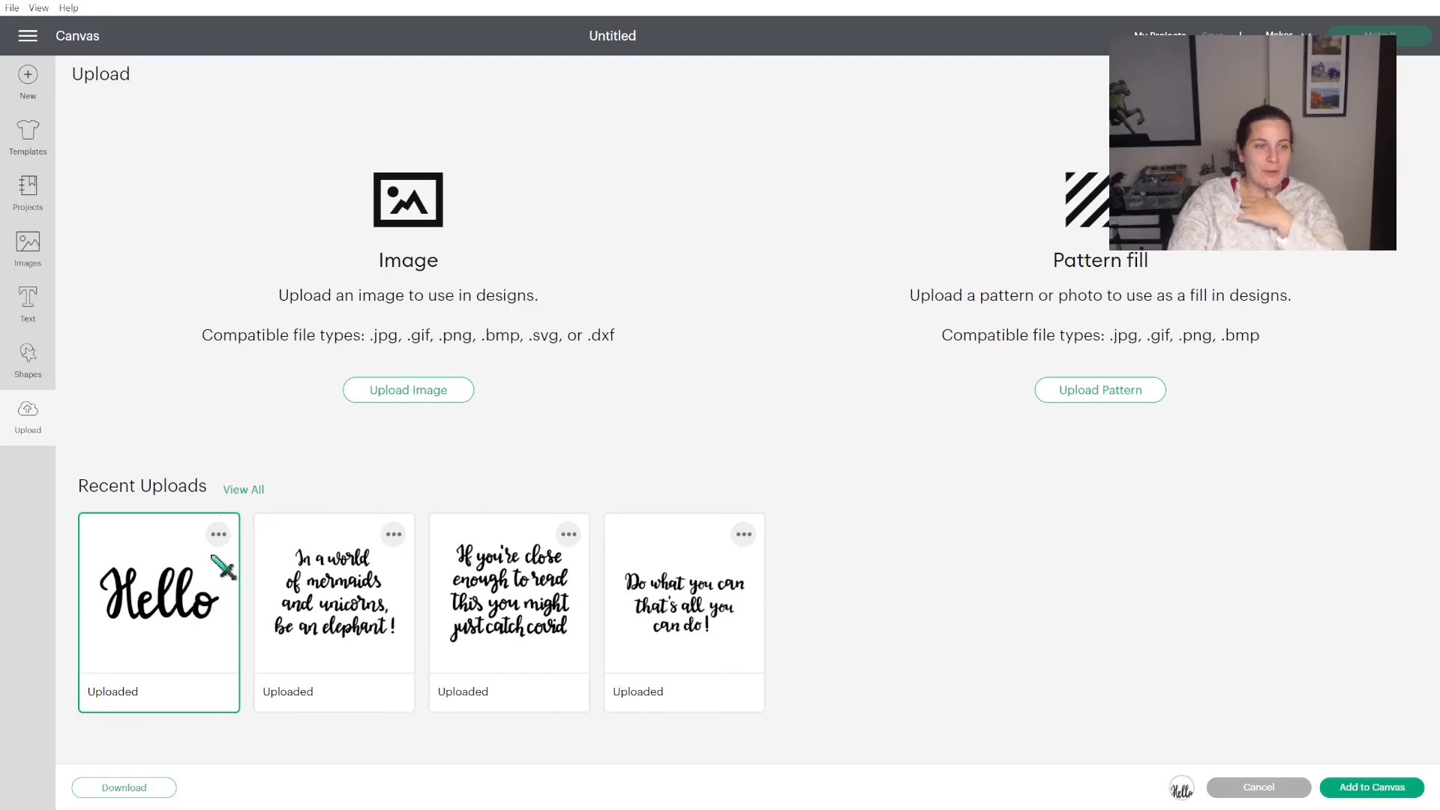
left_click(1349, 788)
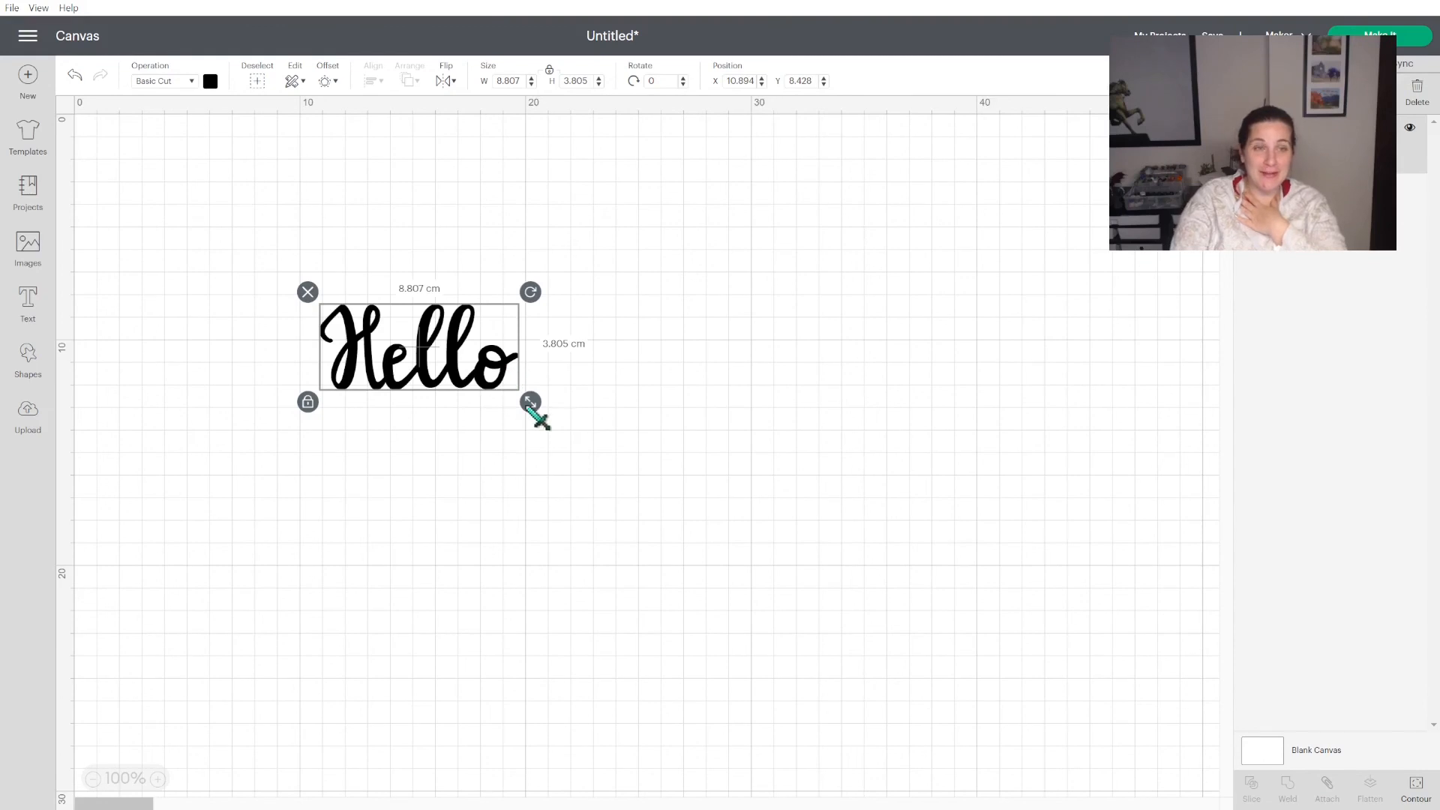
Enlarge the "Hello" lettering to about 50.5 cm wide and move it to about X 0.07, Y 4.44 to inspect its edges
left_click_drag(531, 402, 620, 563)
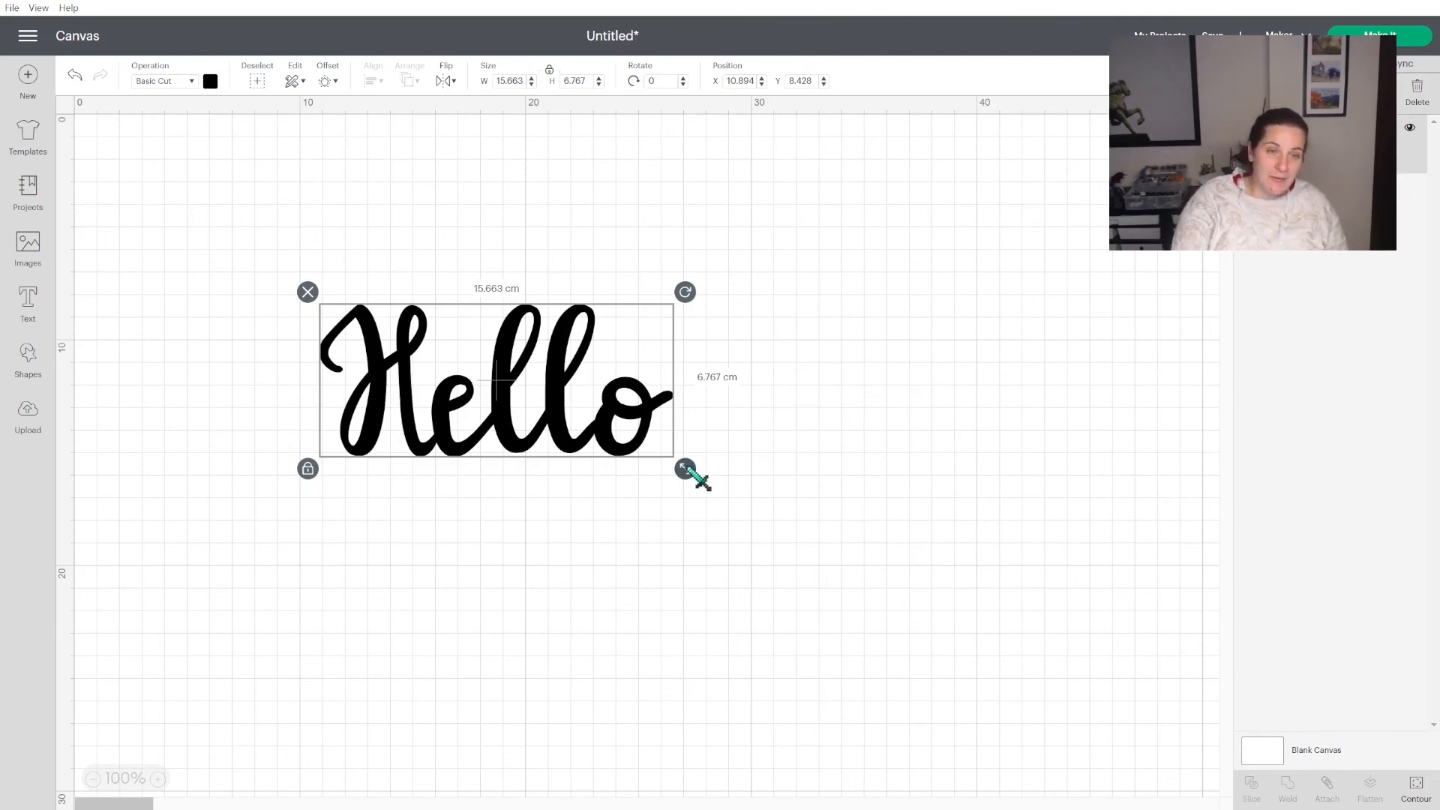
left_click_drag(684, 468, 1439, 807)
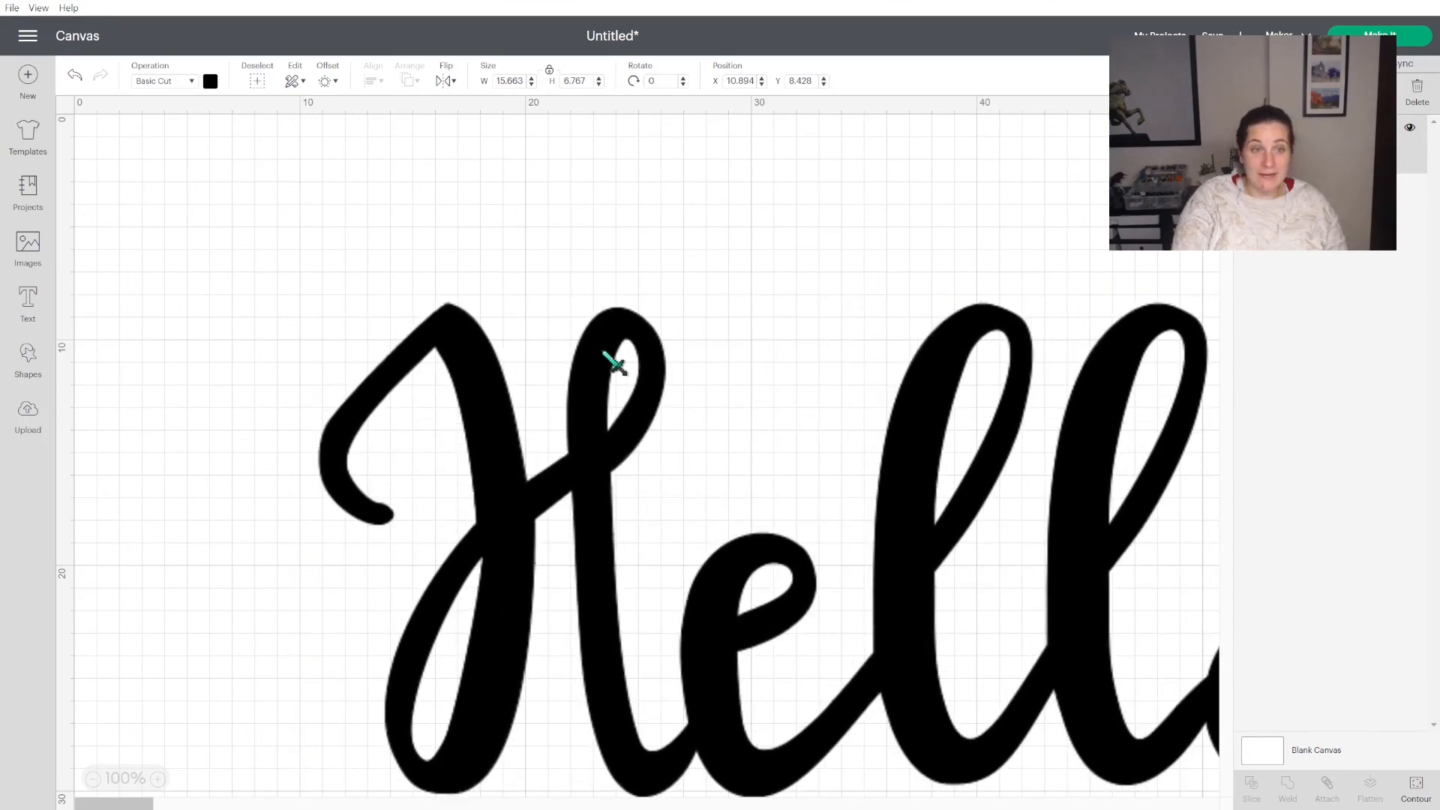
left_click(580, 468)
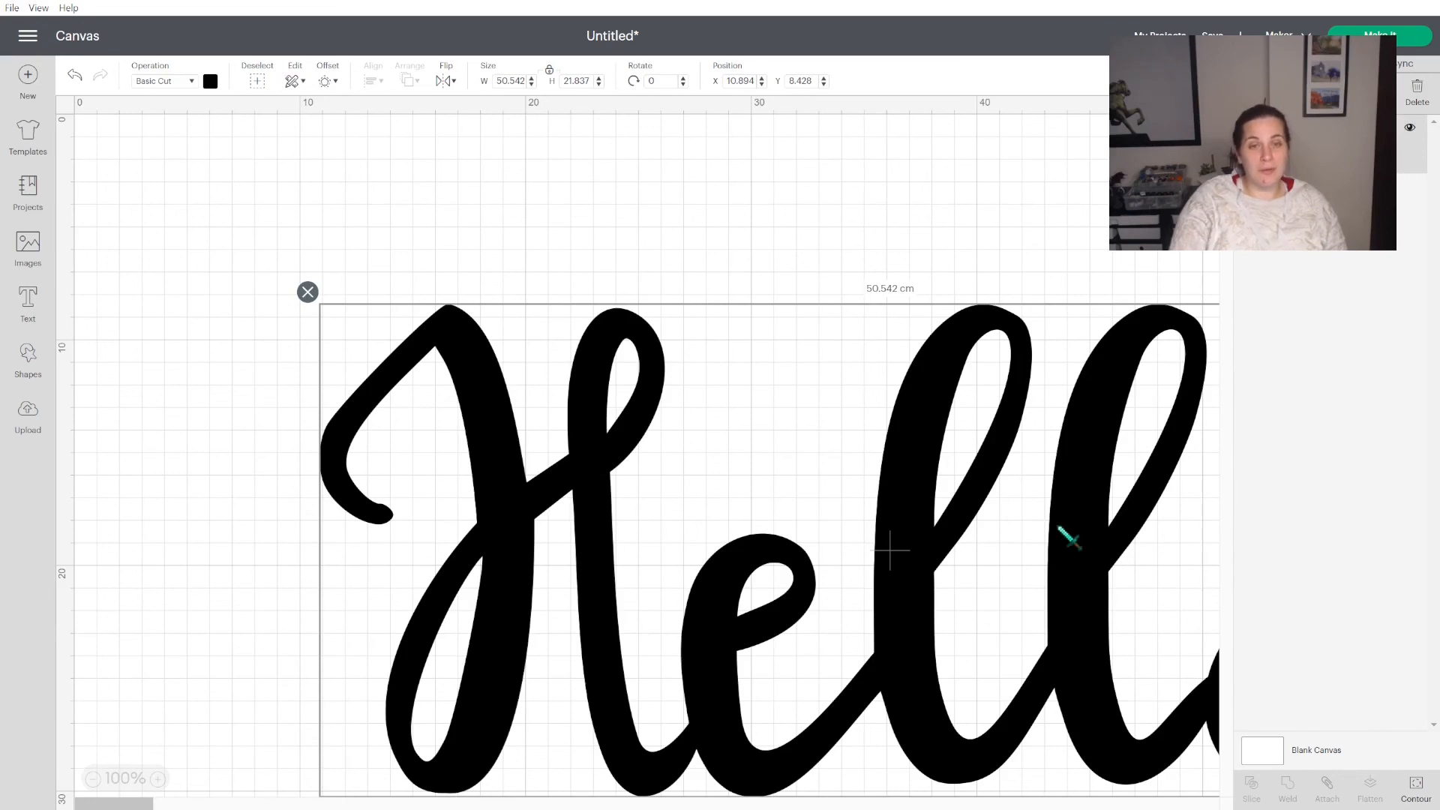
left_click_drag(890, 551, 697, 458)
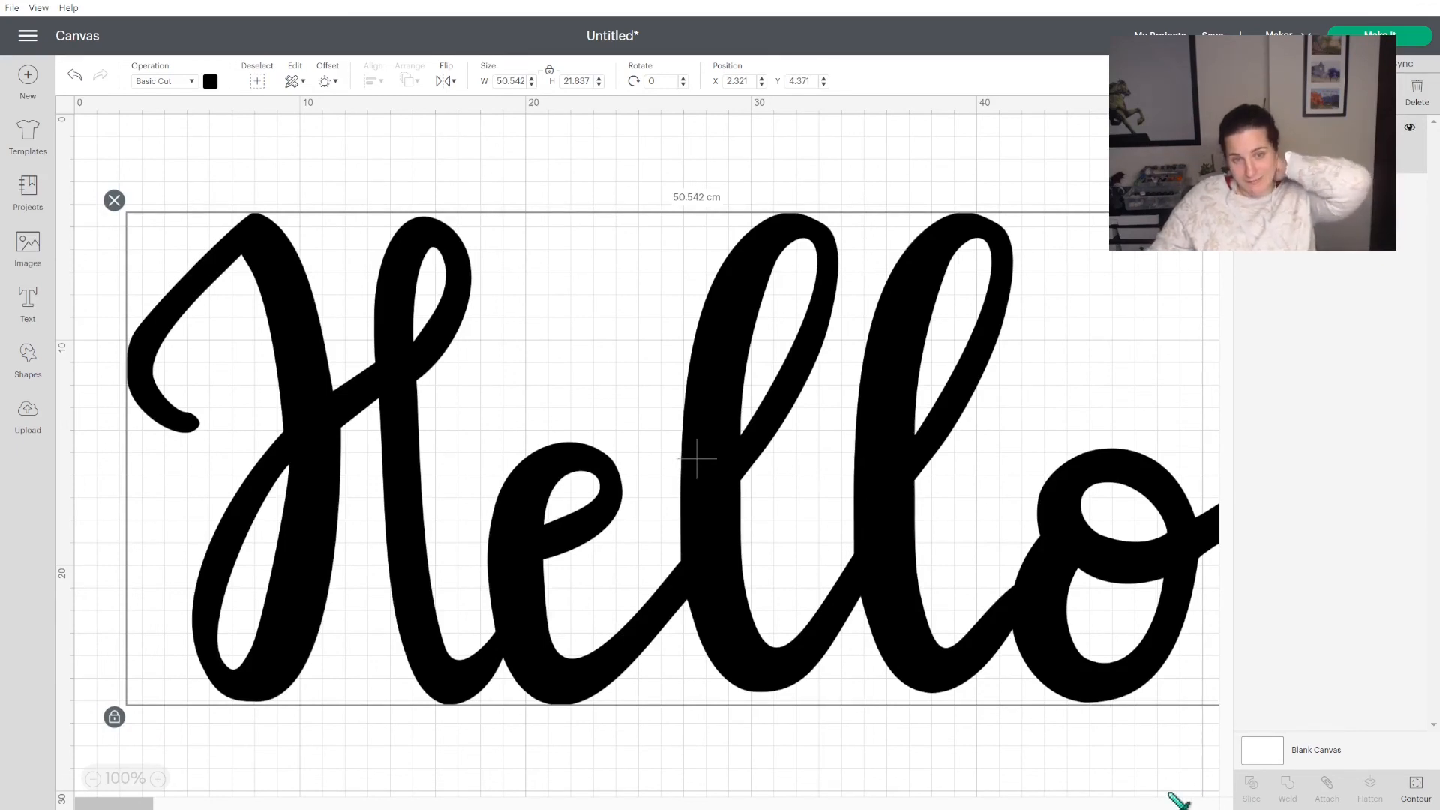
left_click_drag(995, 640, 980, 654)
left_click(1184, 735)
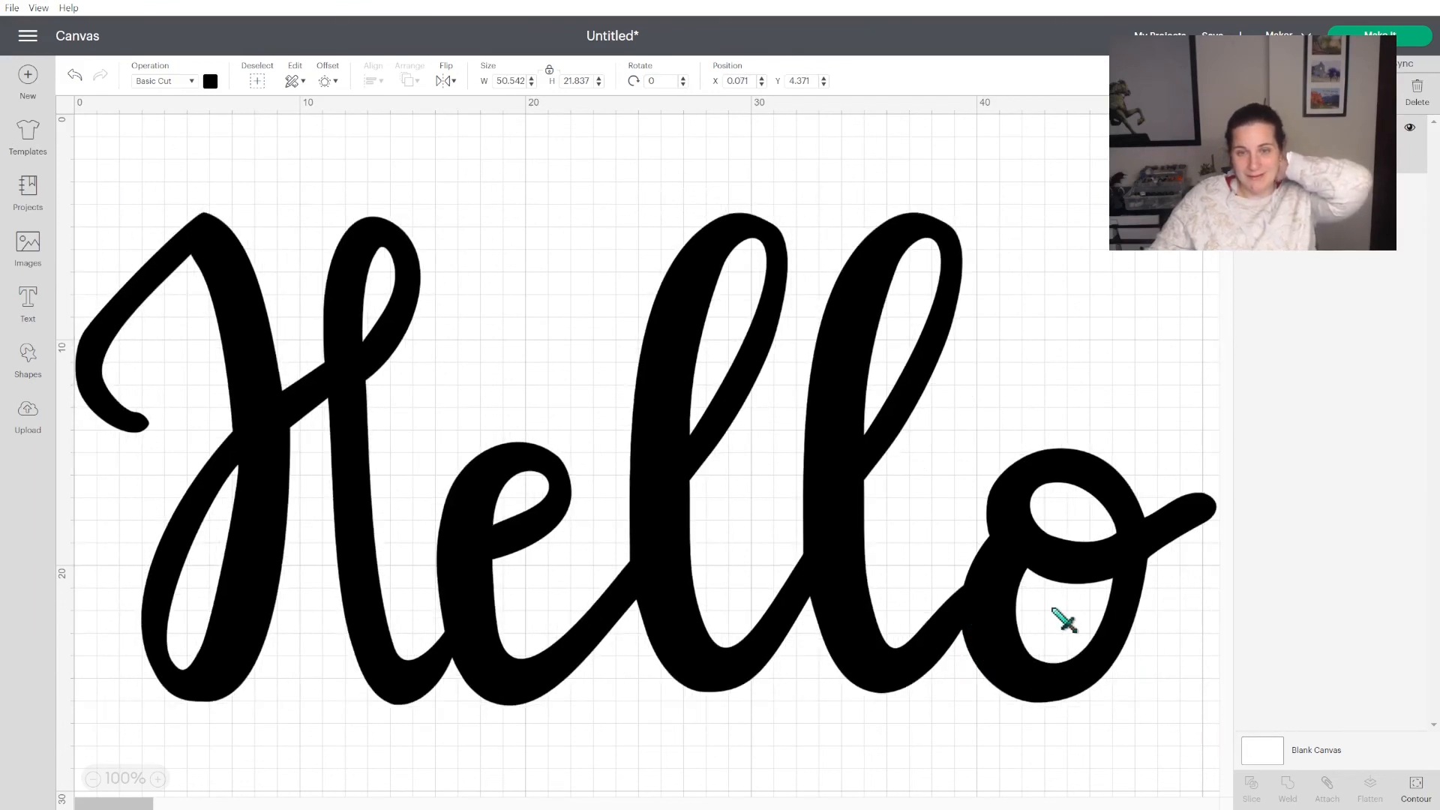
left_click(1056, 612)
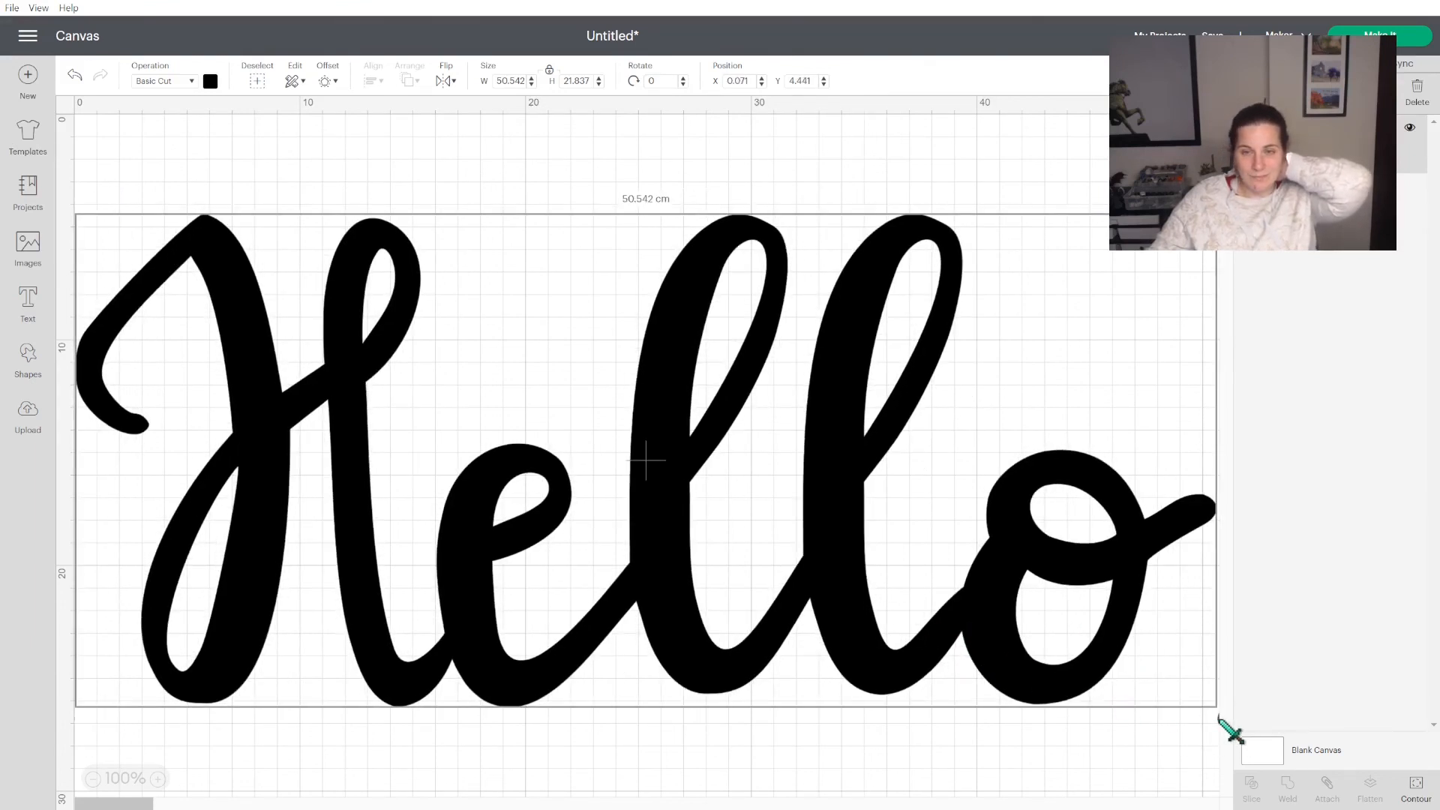
Scale the "Hello" lettering down to about 21.2 cm wide and move it to about X 6.1, Y 4.7
left_click_drag(1218, 728, 1124, 629)
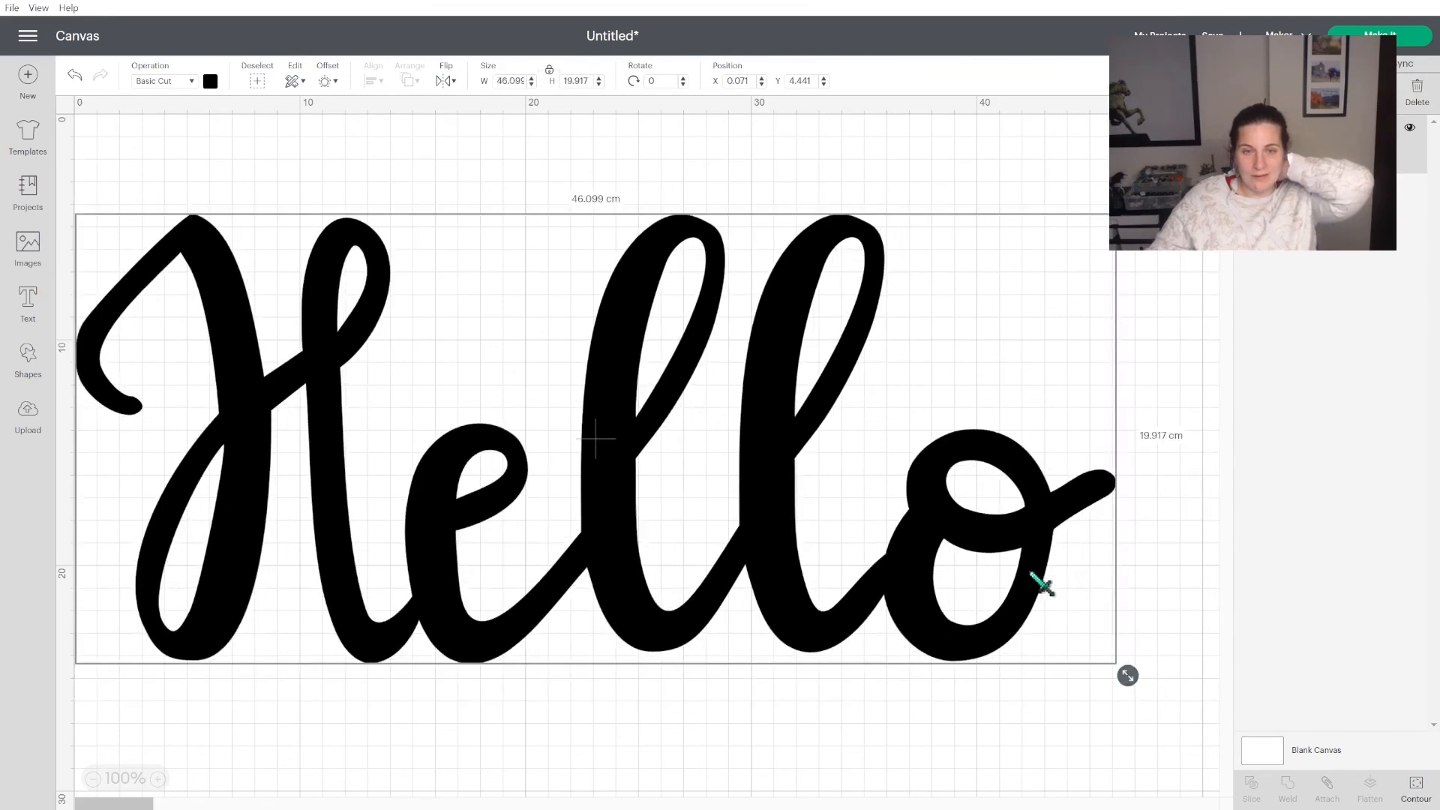
left_click_drag(1126, 680, 572, 365)
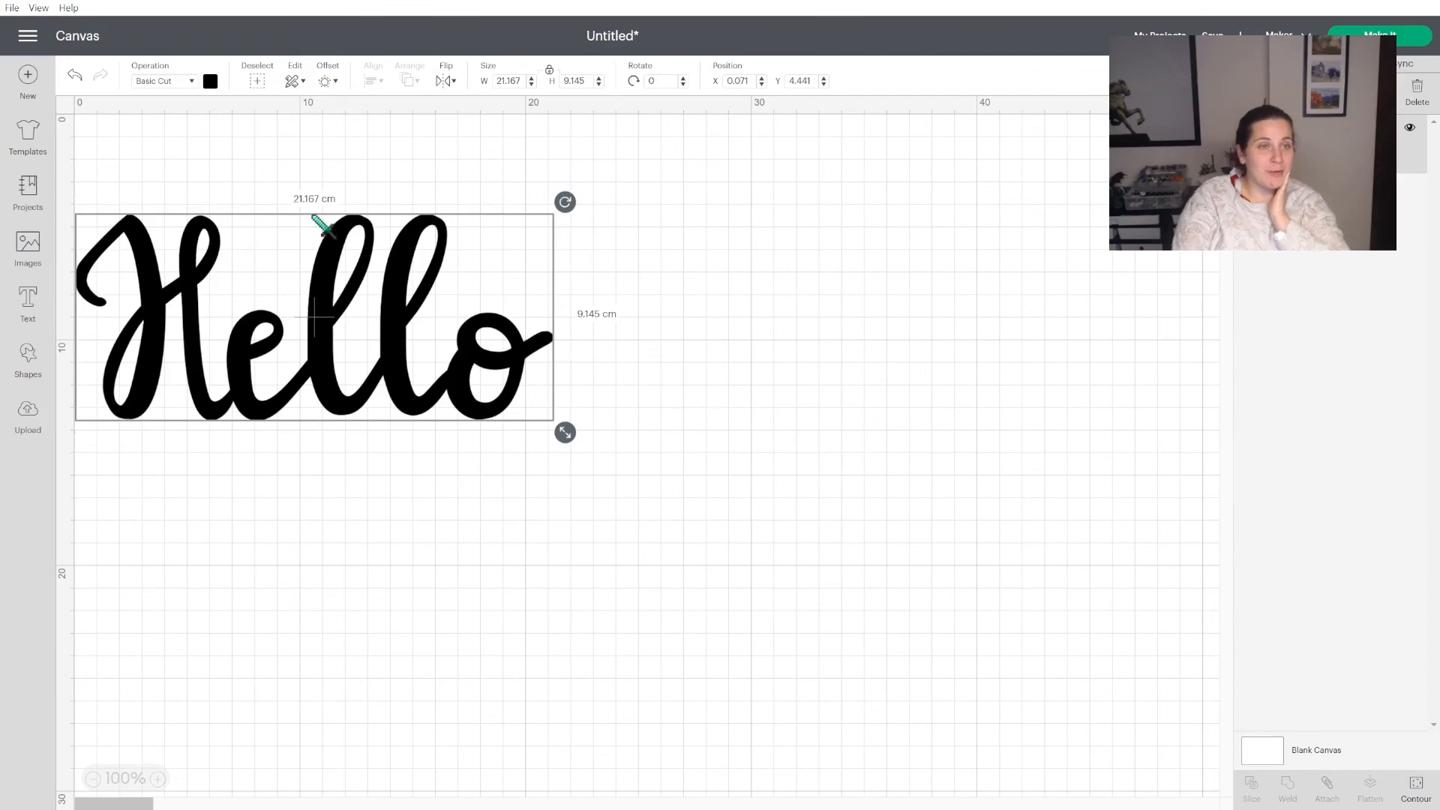
left_click_drag(344, 299, 378, 296)
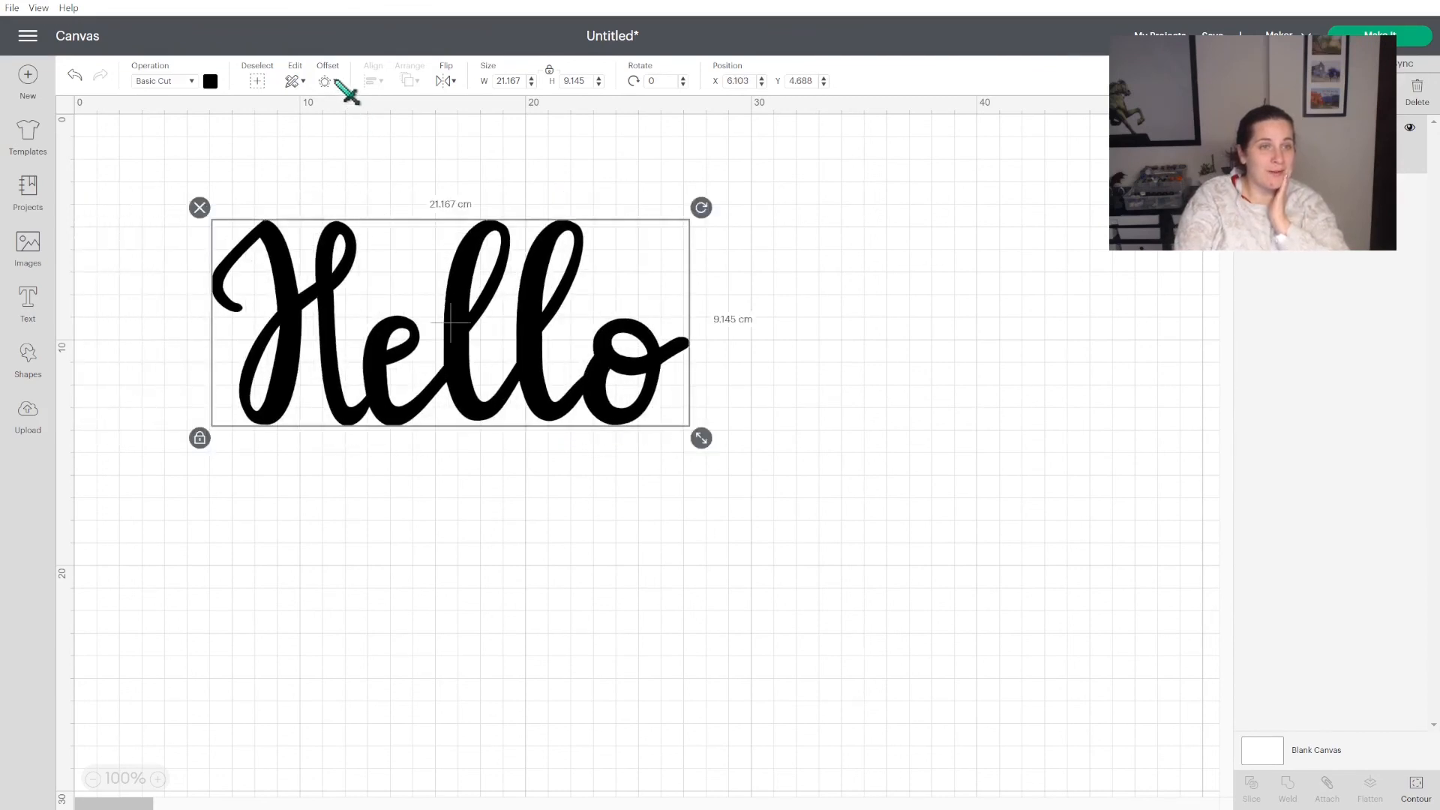
Create a 0.5 cm offset with rounded corners around the "Hello" lettering
left_click(335, 83)
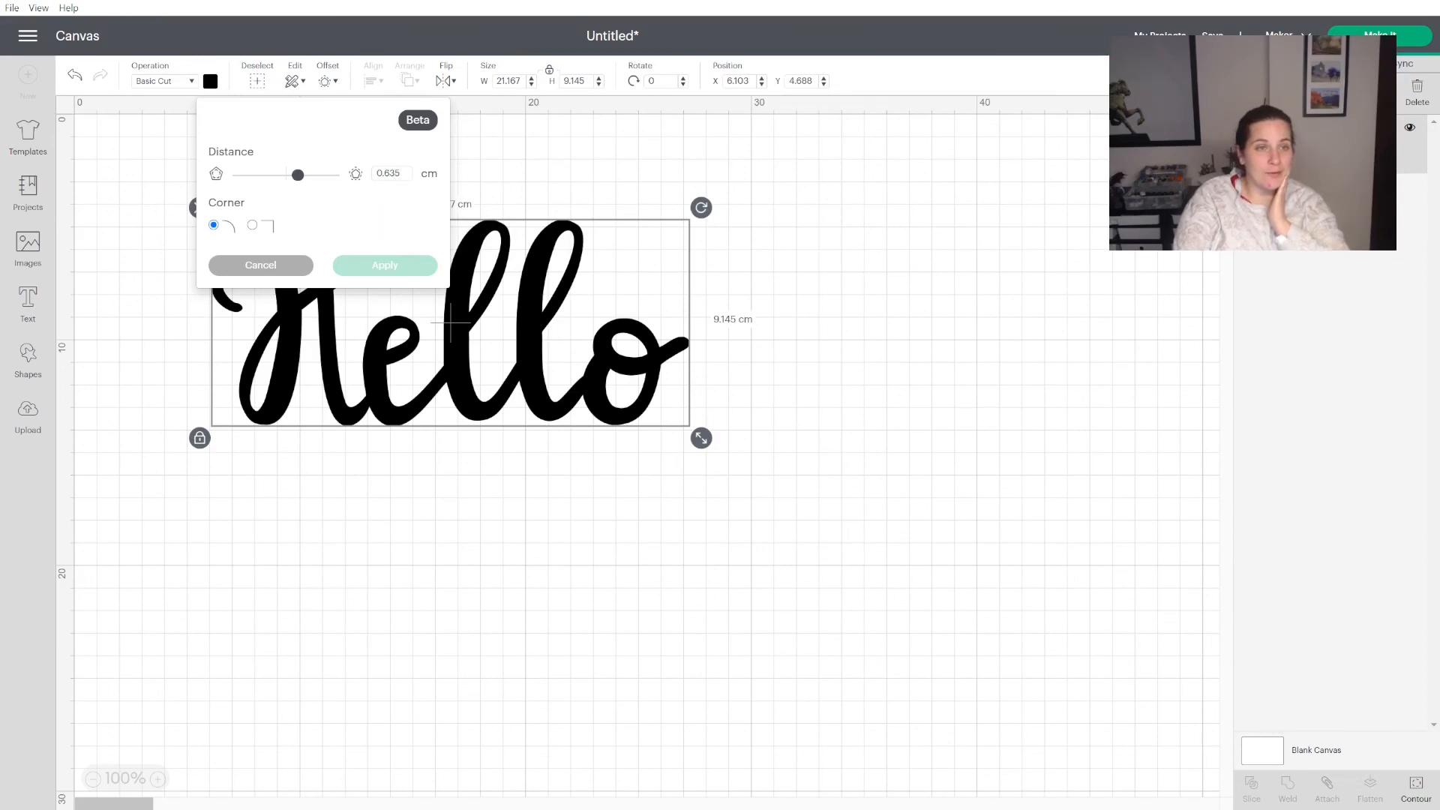
left_click(384, 174)
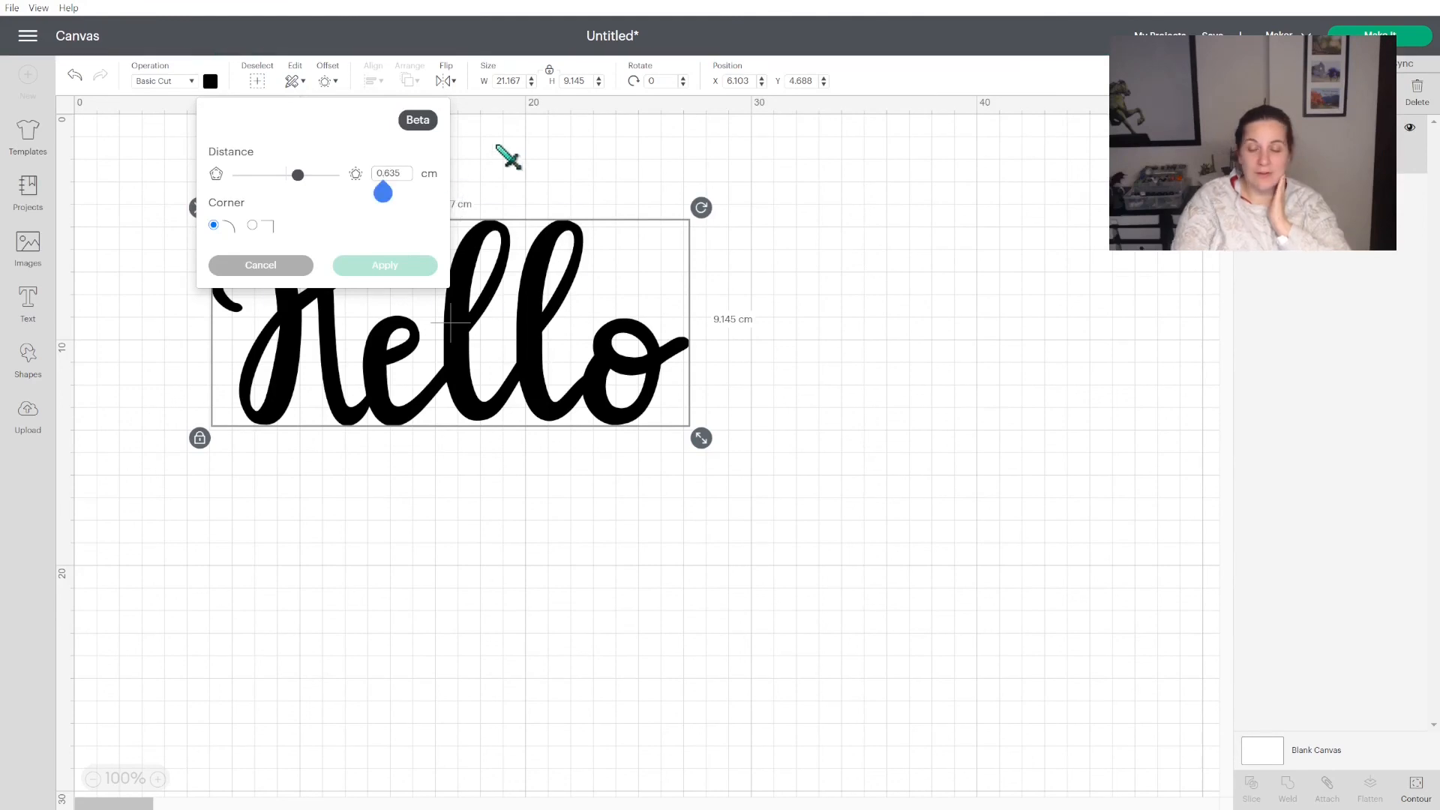
key("BackSpace")
key("BackSpace")
key("BackSpace")
type("5")
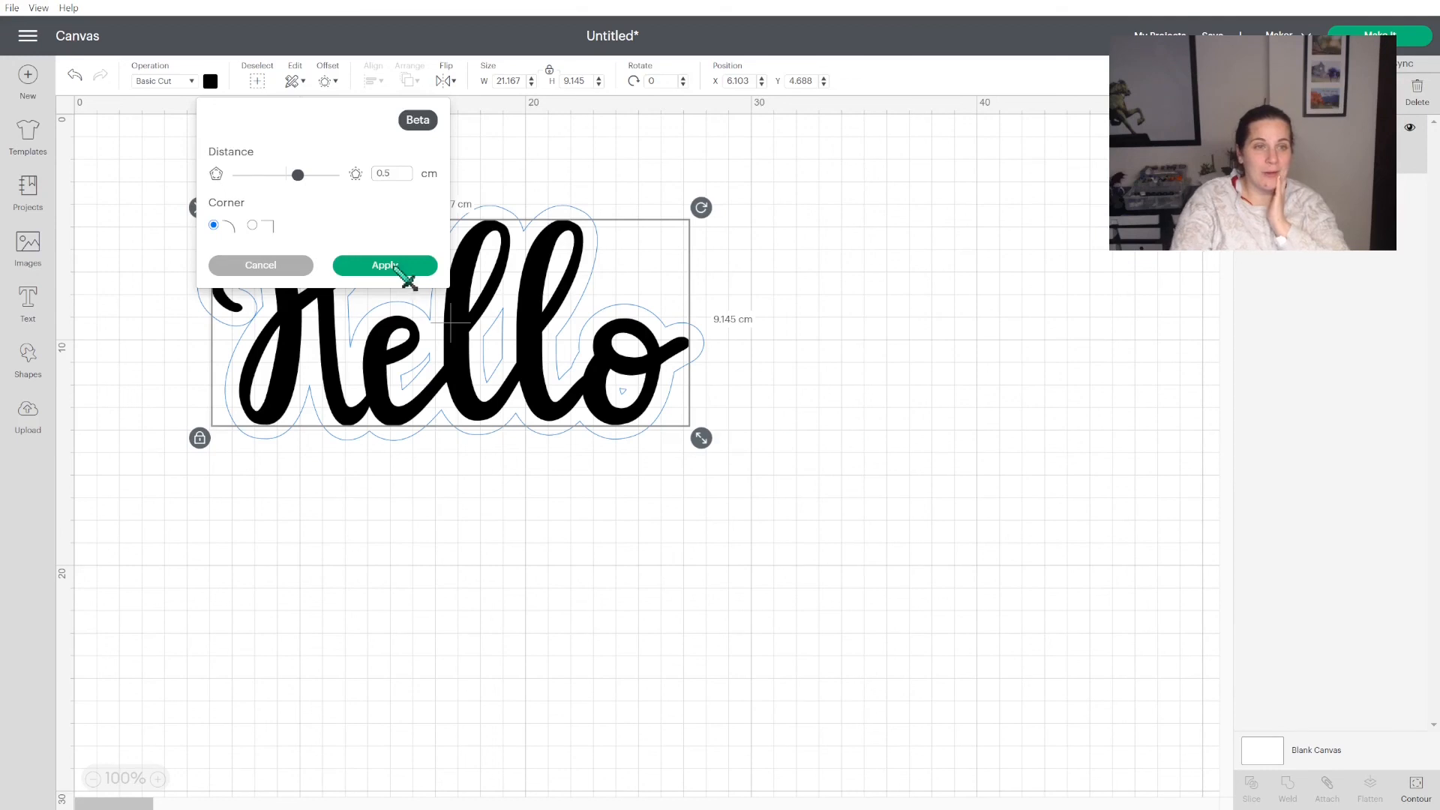
left_click(393, 268)
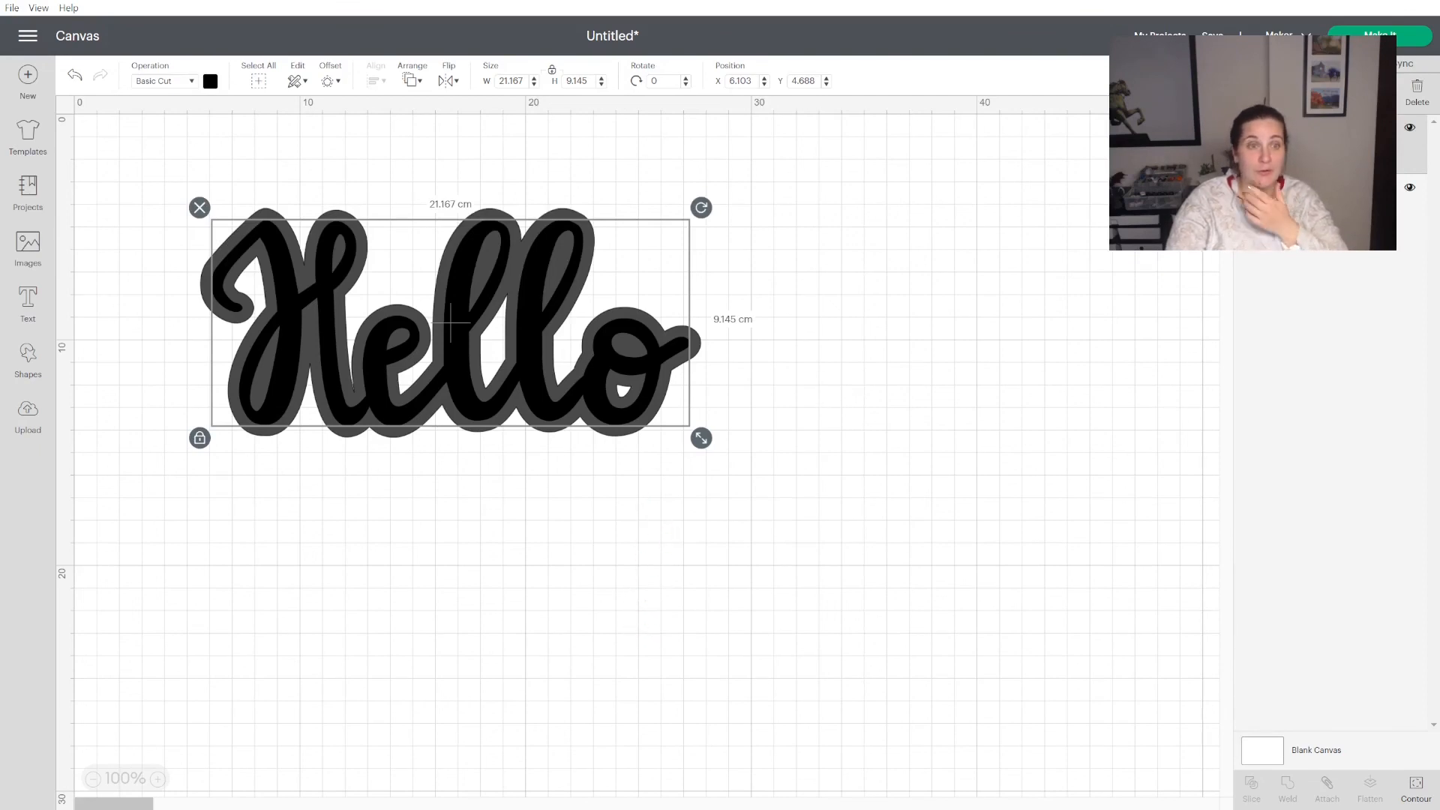
Colour the offset layer orange and the "Hello" lettering layer yellow
left_click(1317, 257)
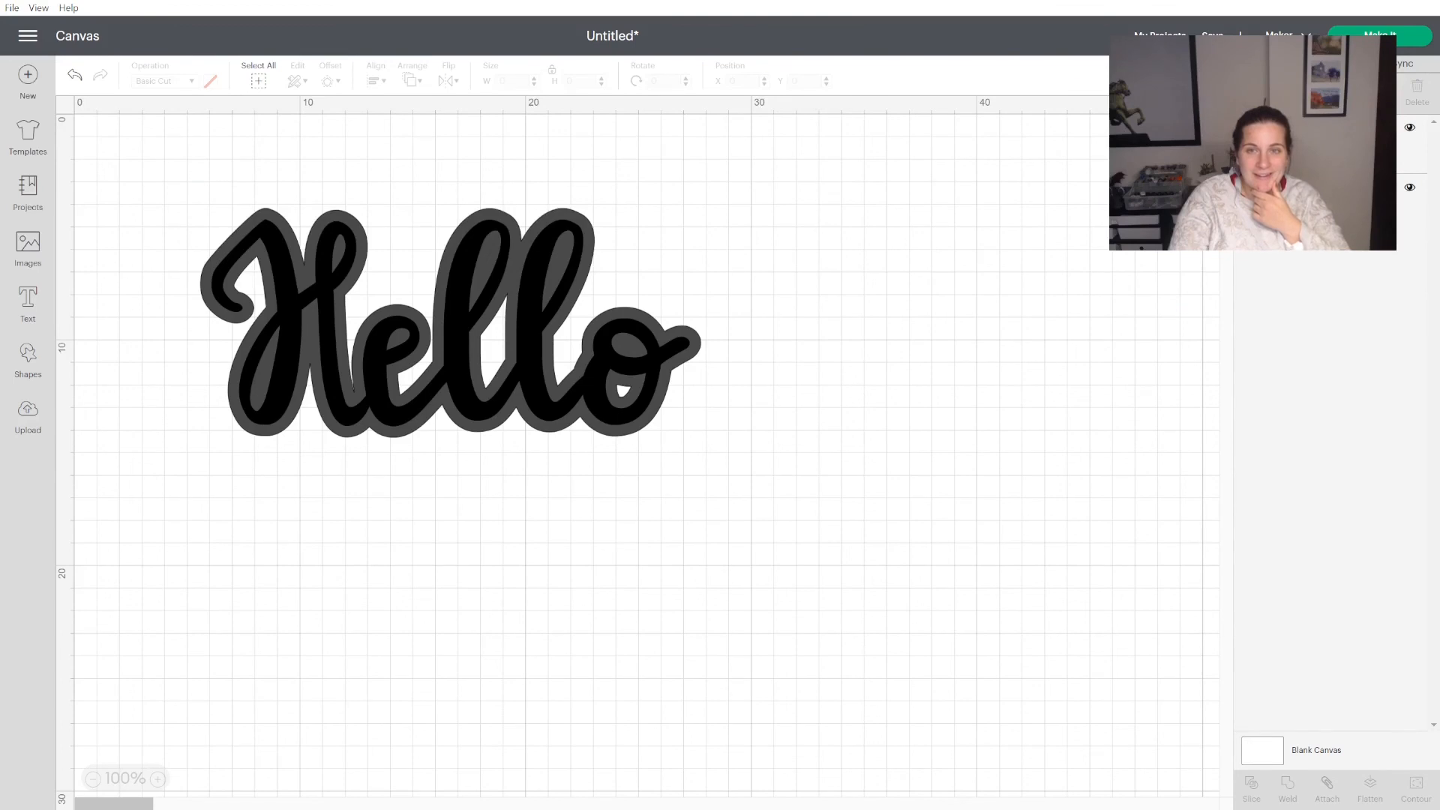
left_click(1317, 204)
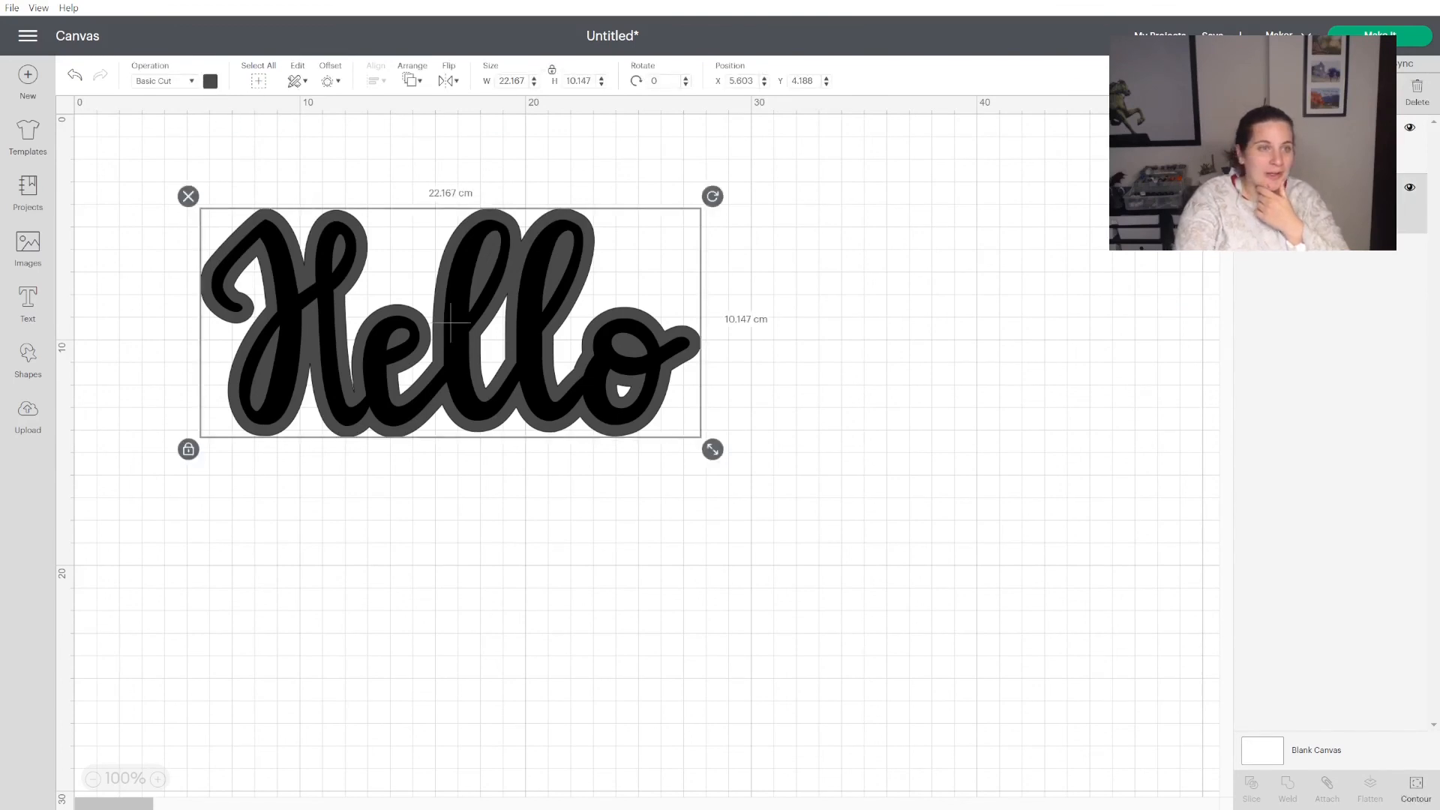
left_click(209, 81)
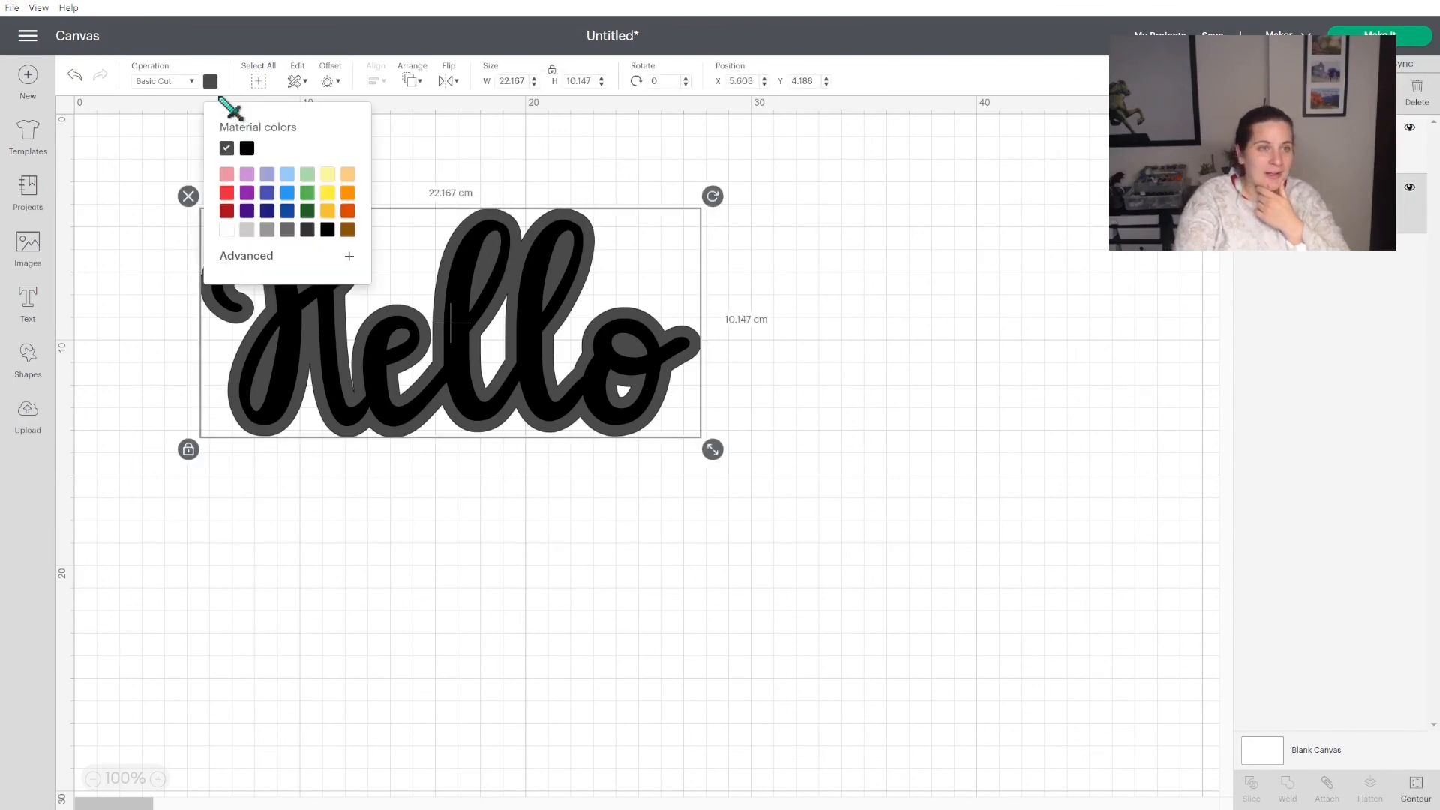
left_click(330, 192)
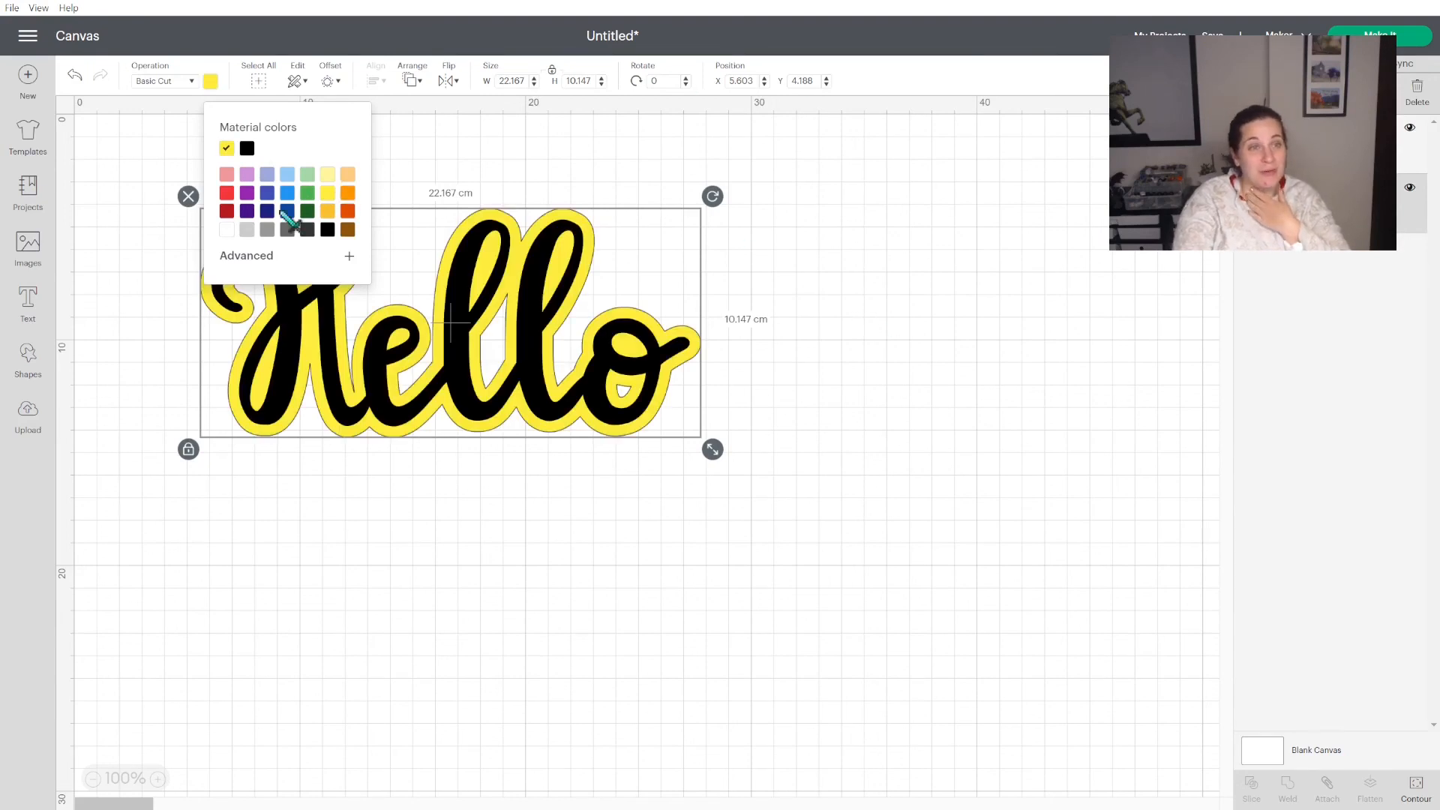
left_click(347, 194)
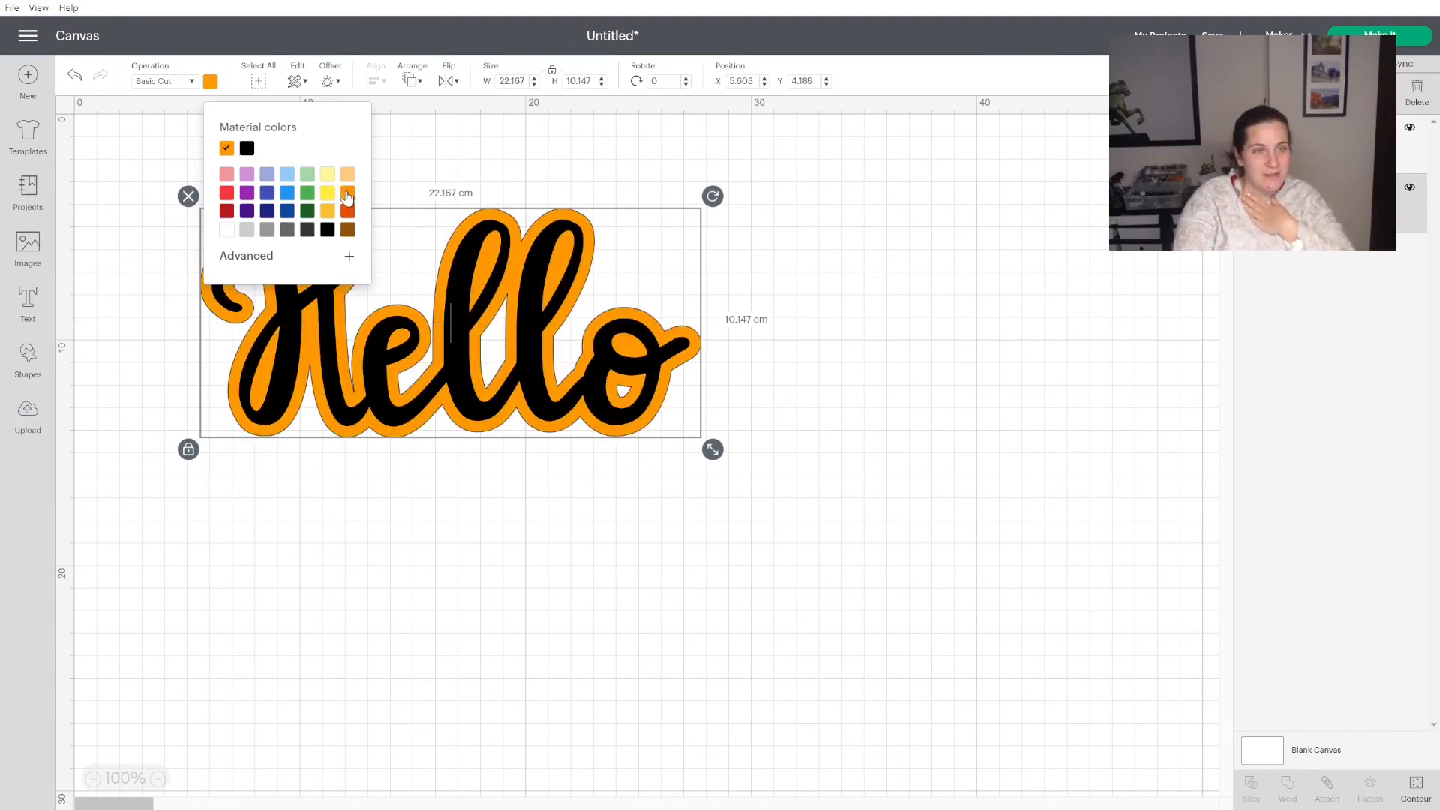
left_click(1301, 144)
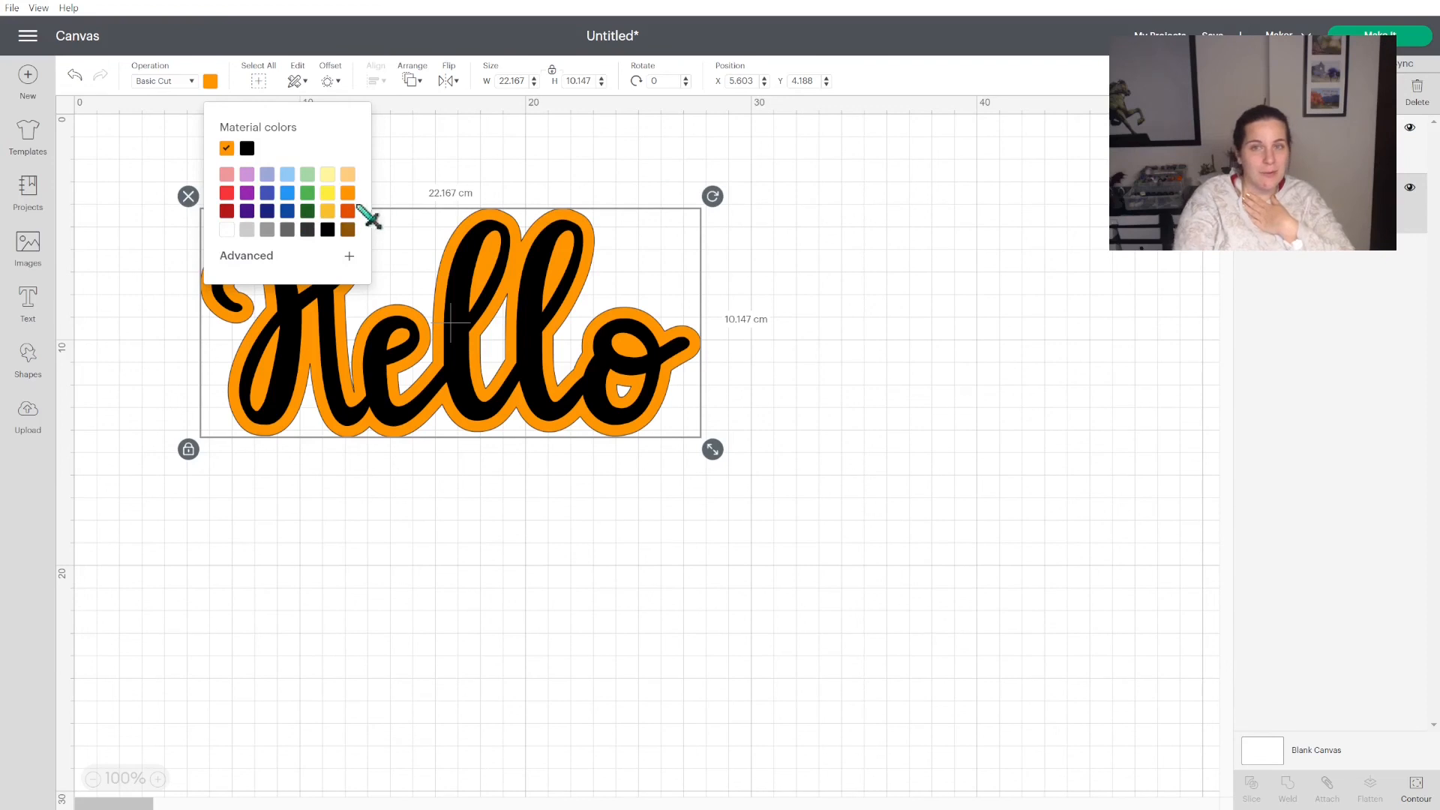
left_click(327, 196)
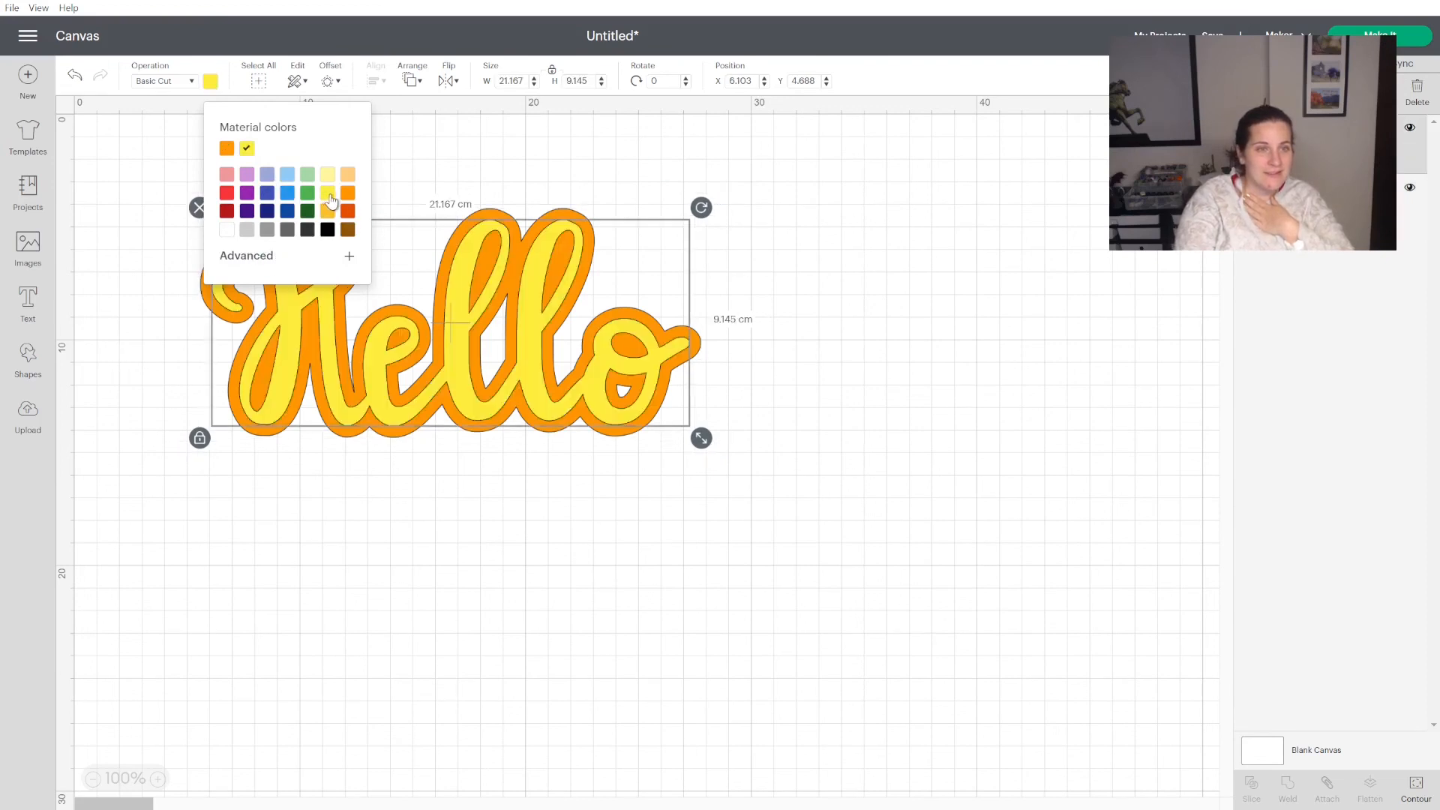
Create a second 0.5 cm rounded offset around the orange layer and colour it red
left_click(1301, 204)
left_click(335, 88)
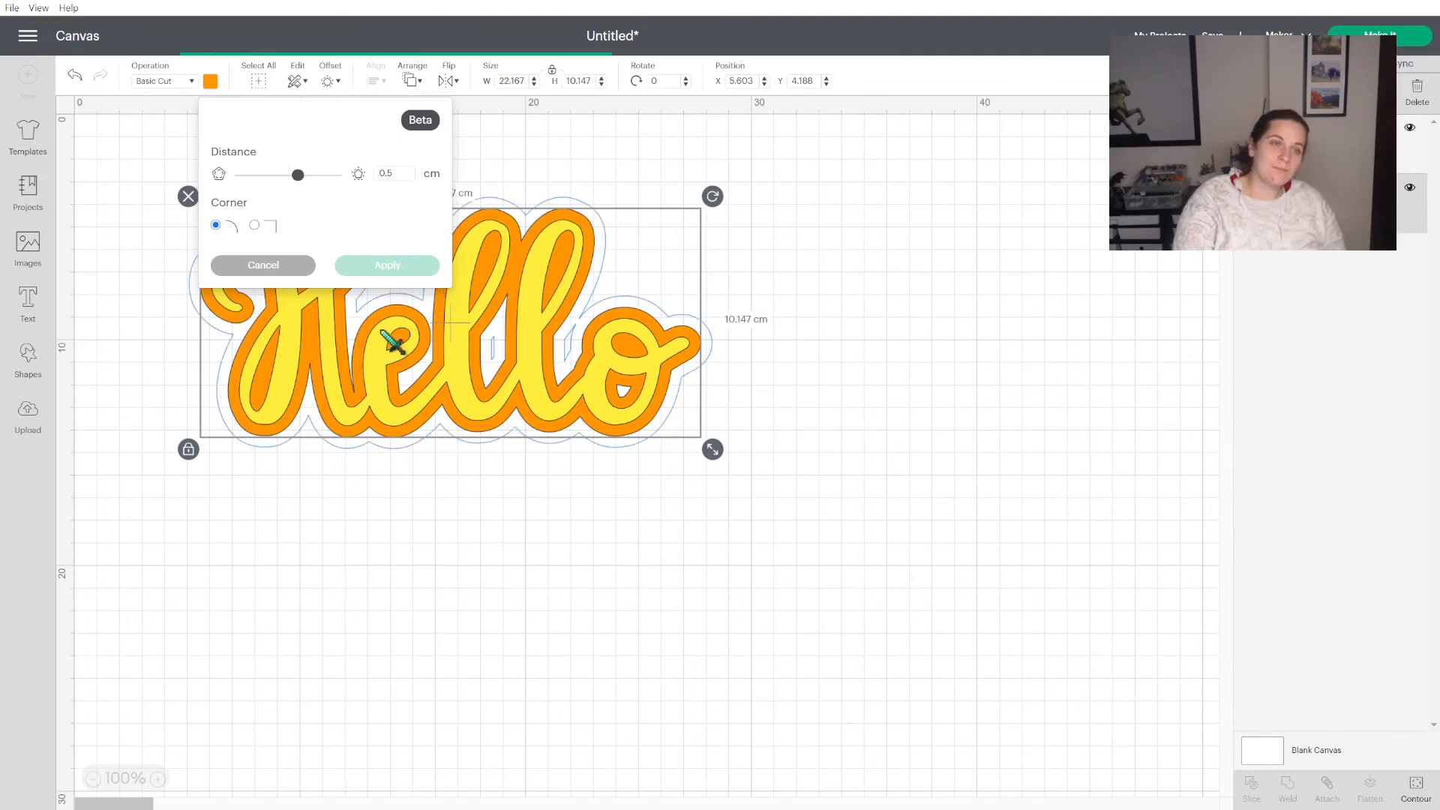
left_click(390, 265)
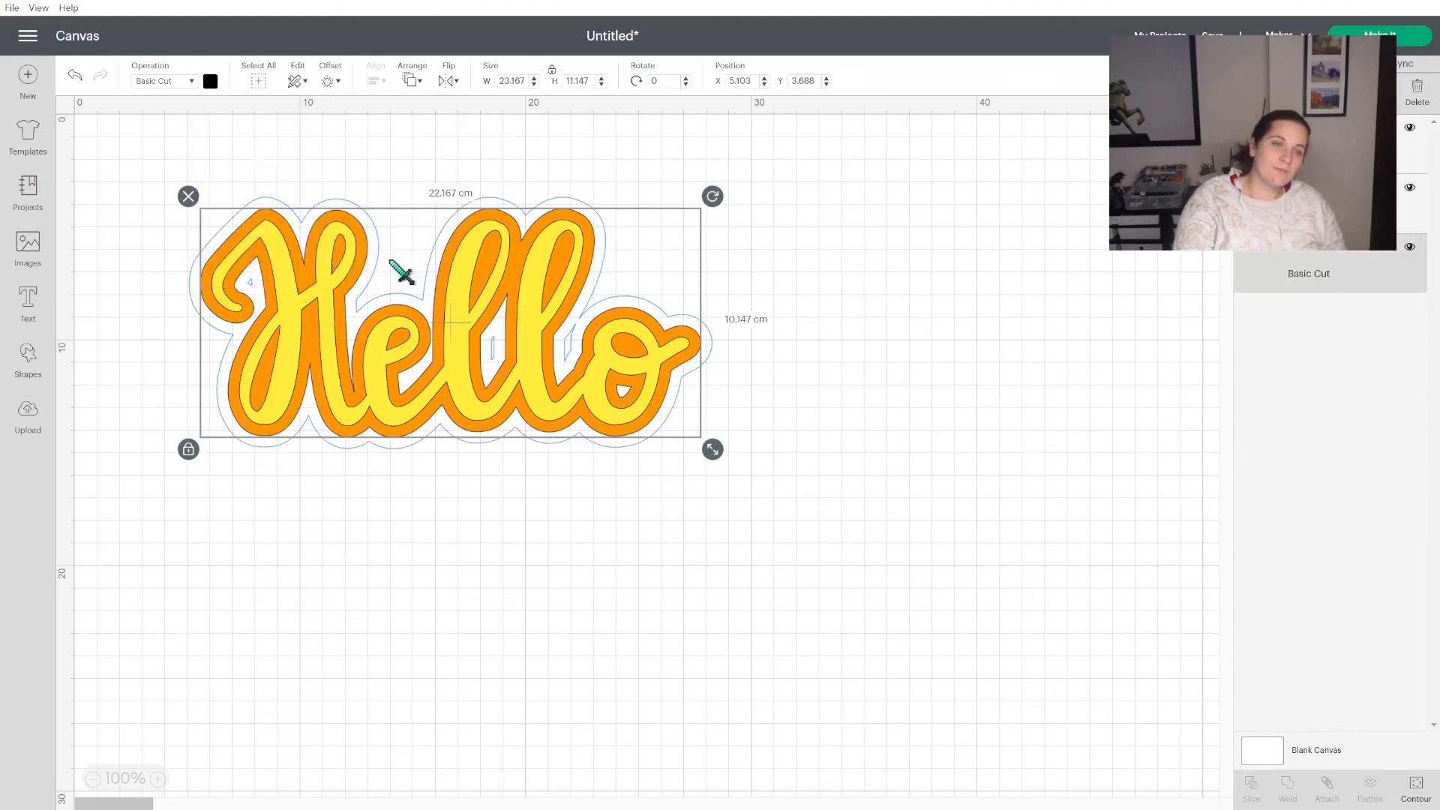
left_click(211, 81)
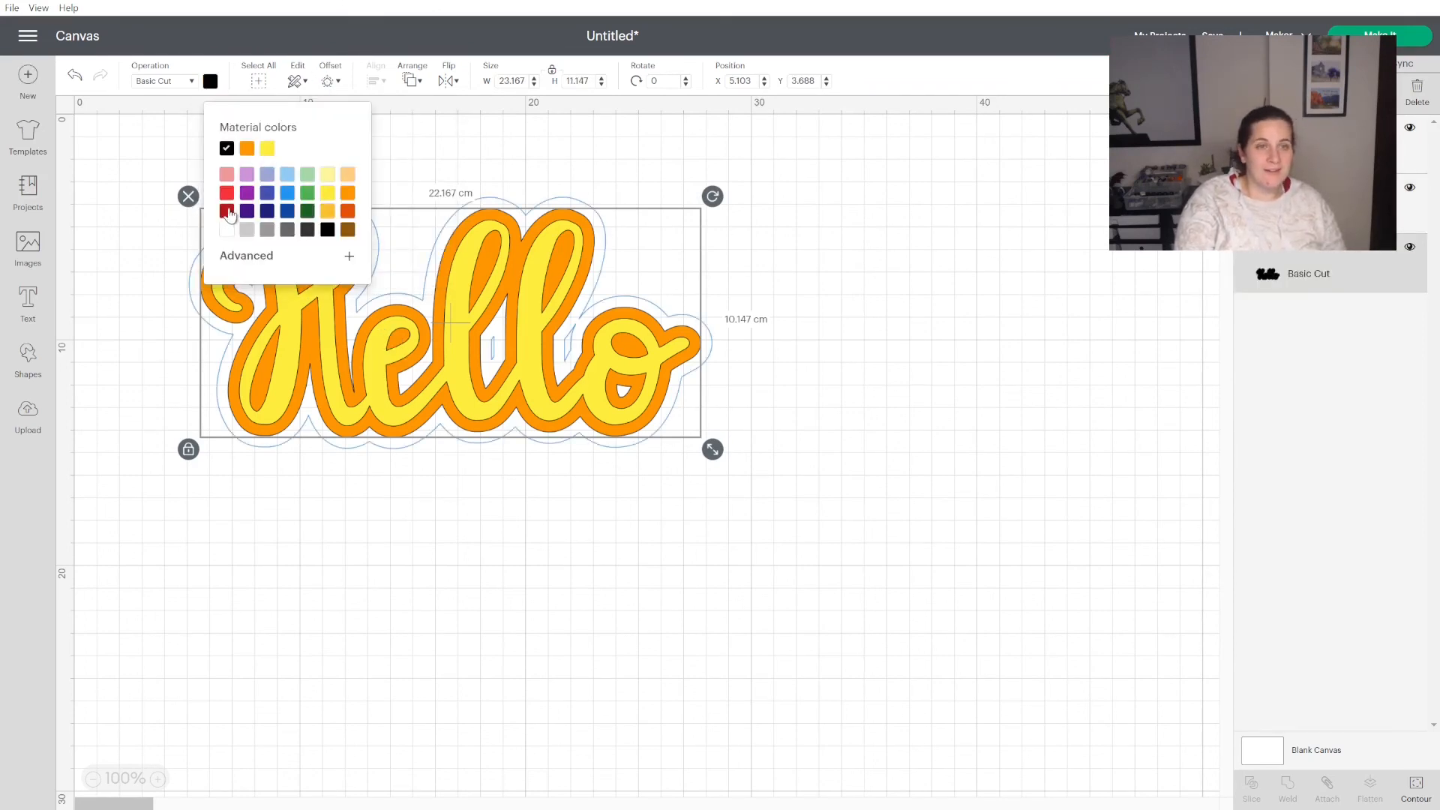
left_click(226, 192)
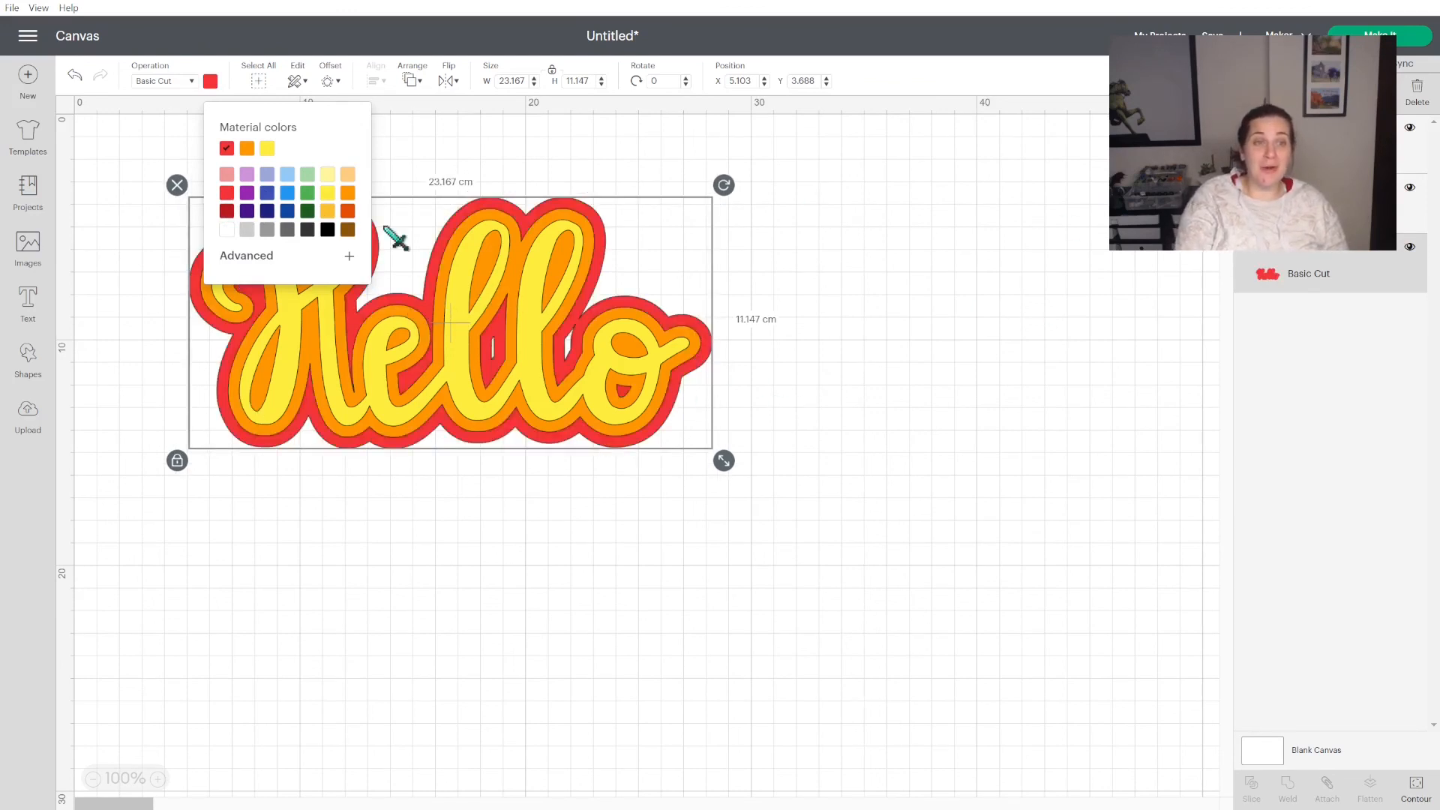
left_click(492, 159)
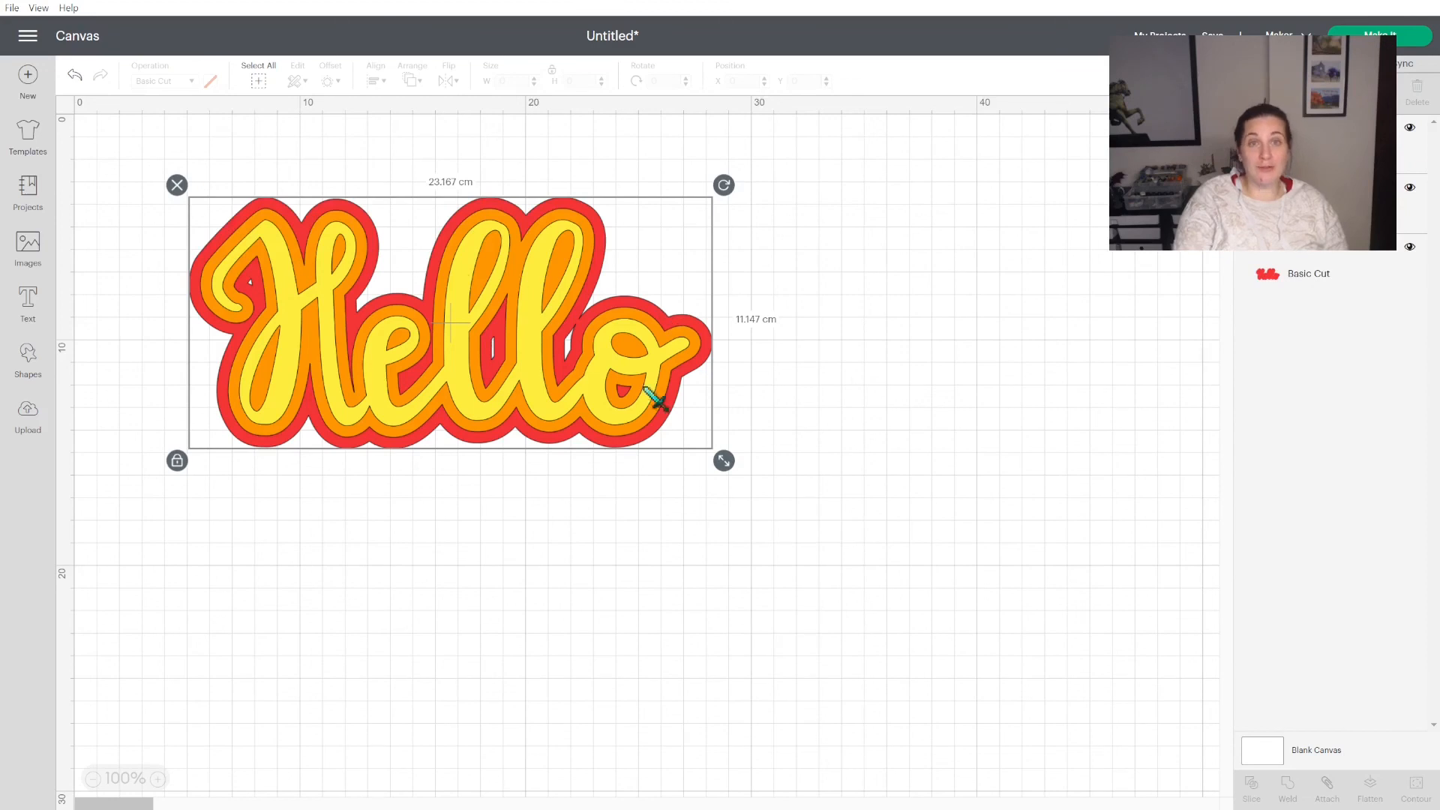